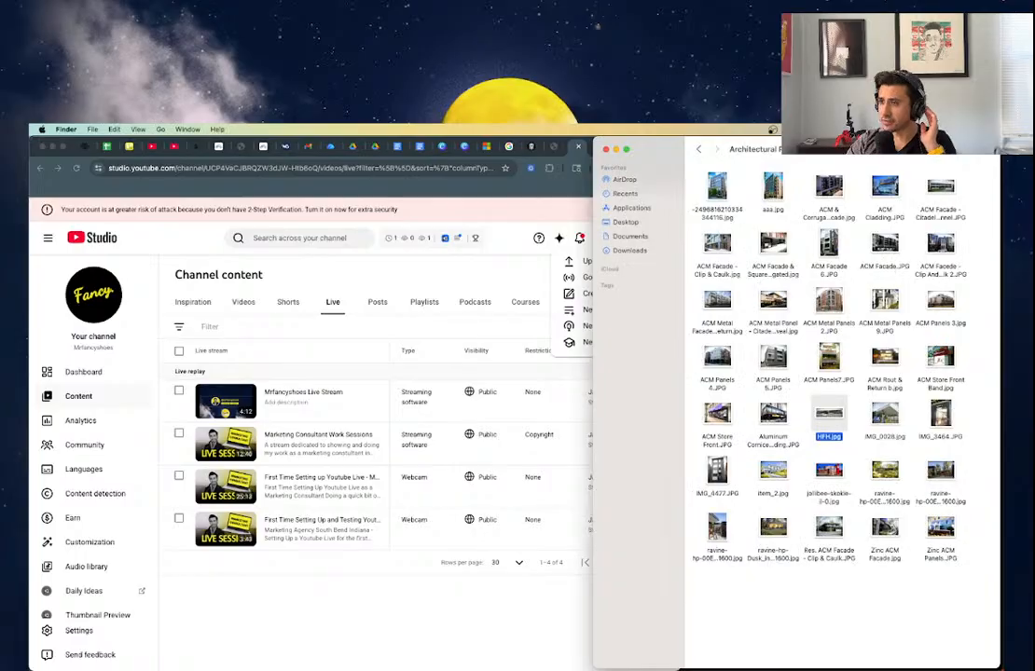
- Switch to Squarespace in Chrome and open the page list of the Michiana Roofing & Sheet Metal website
{"action": "left_click", "coordinate": [86, 146]}
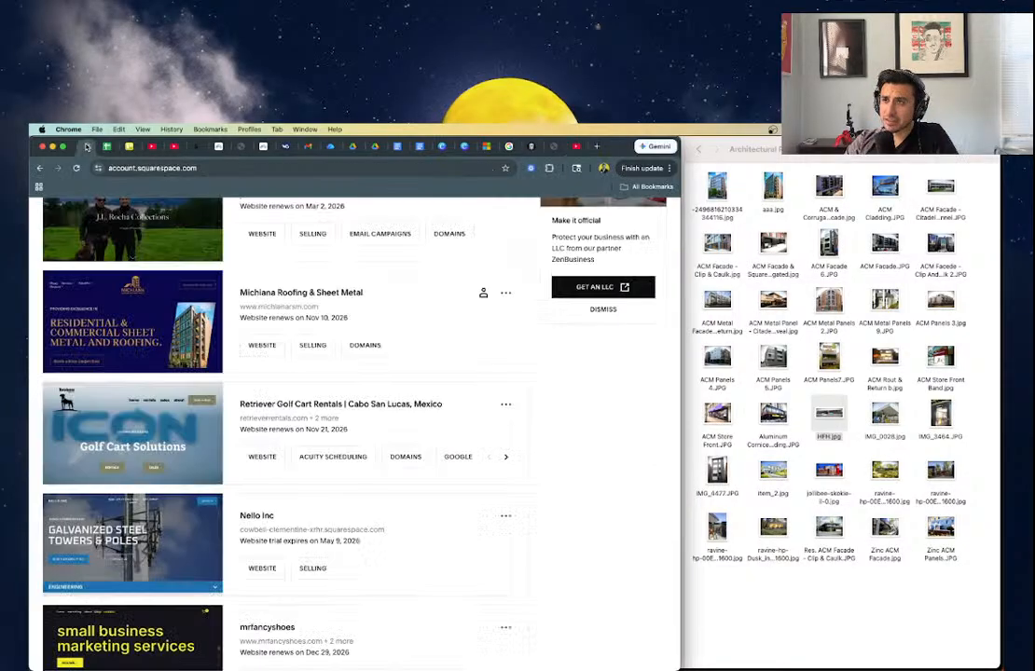
{"action": "left_click", "coordinate": [87, 275]}
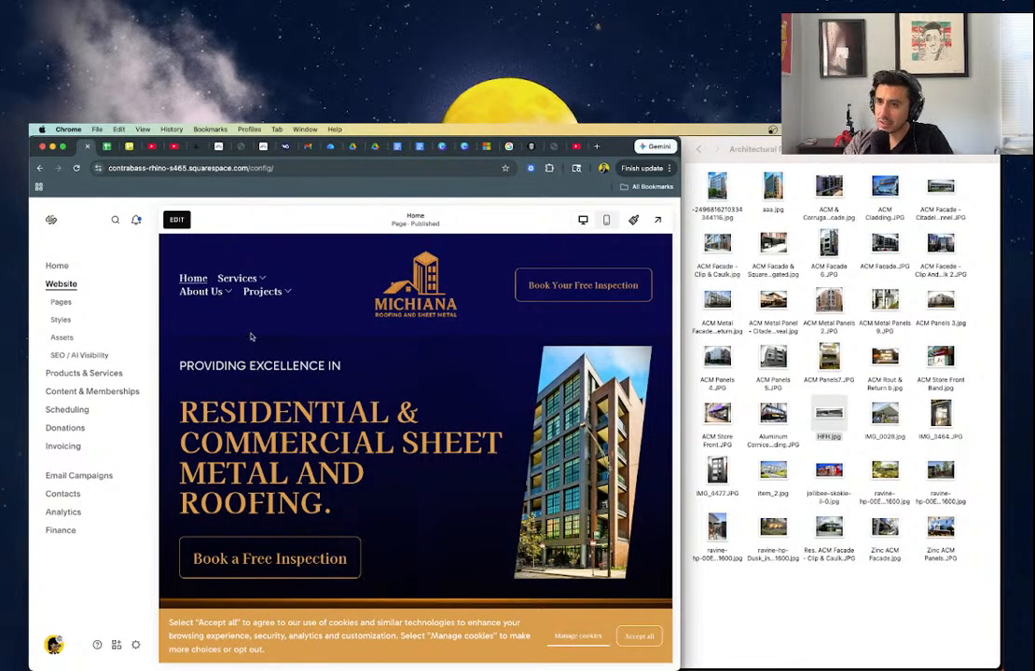
{"action": "left_click", "coordinate": [61, 301]}
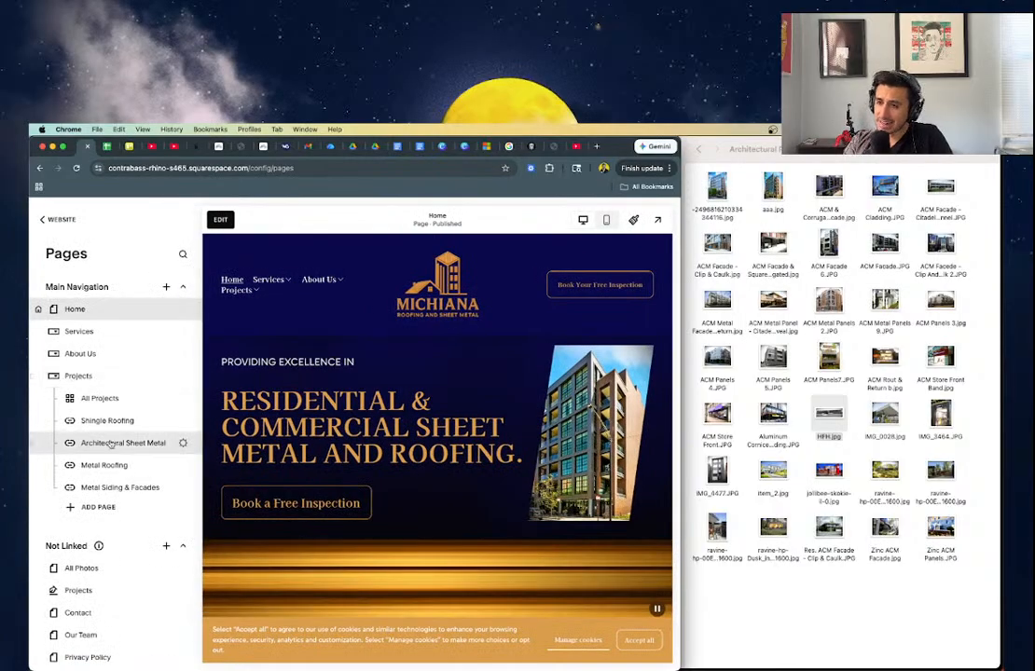
- Look over the unlinked All Photos page and its gallery, and delete the page
{"action": "scroll", "coordinate": [110, 445], "scroll_direction": "down", "scroll_amount": 5}
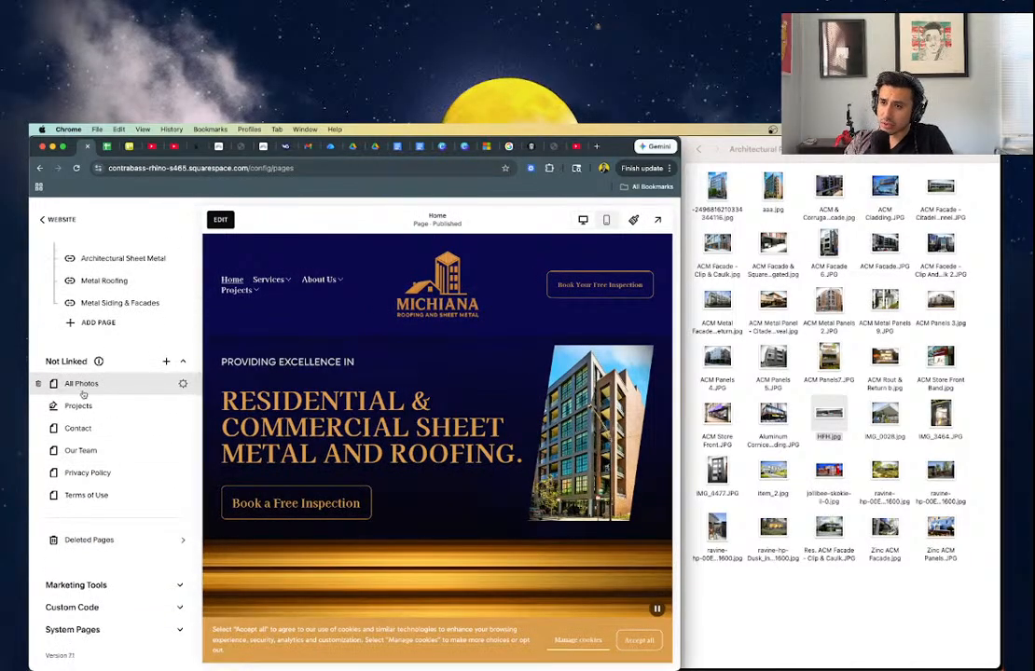
{"action": "left_click", "coordinate": [83, 392]}
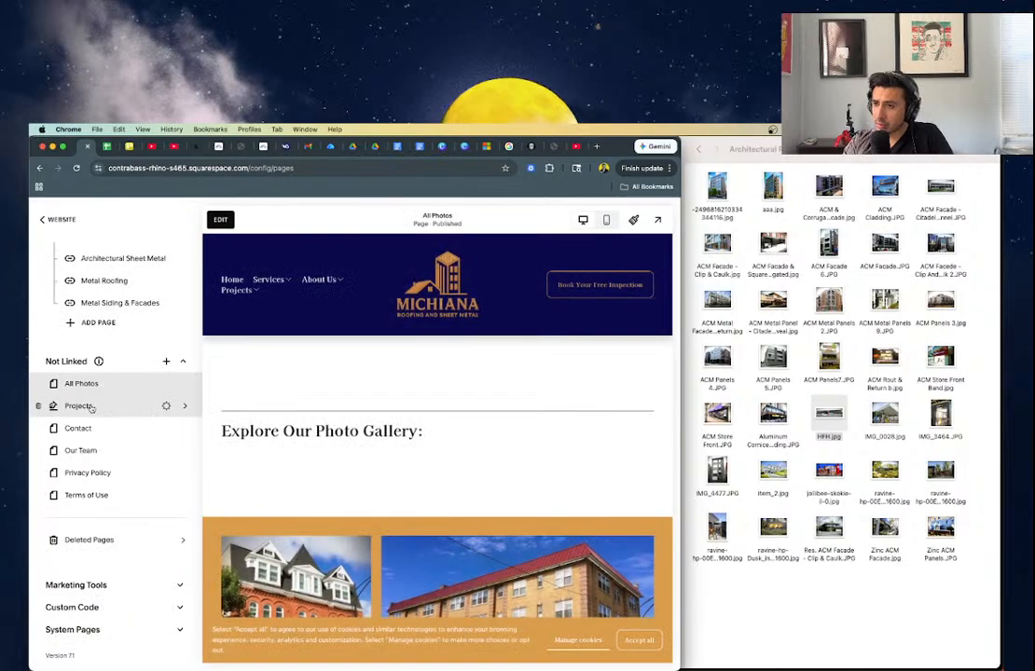
{"action": "scroll", "coordinate": [293, 527], "scroll_direction": "down", "scroll_amount": 5}
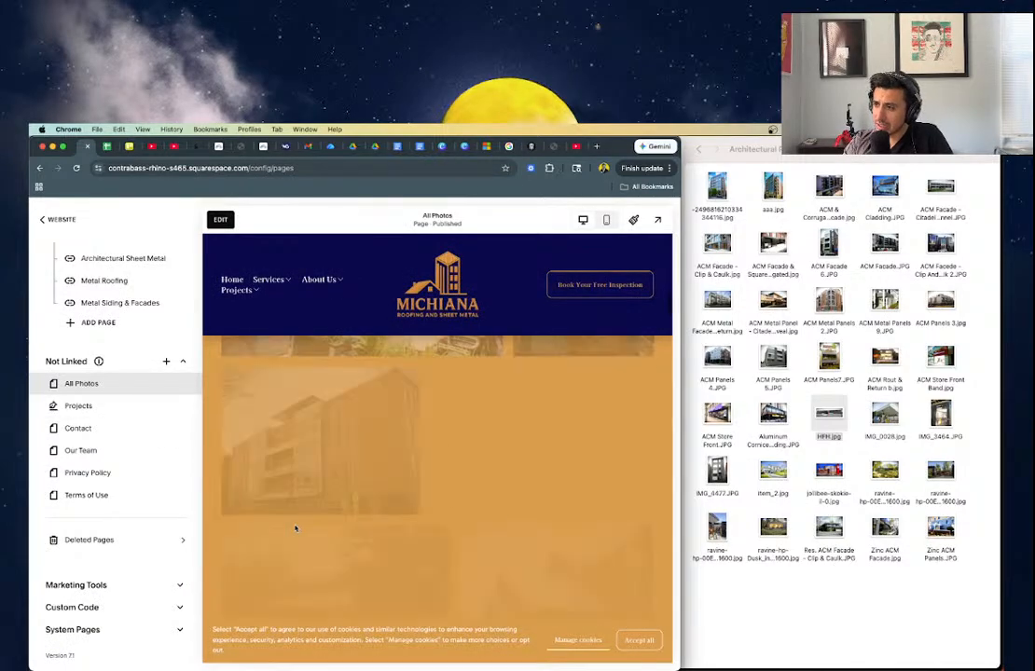
{"action": "scroll", "coordinate": [297, 529], "scroll_direction": "up", "scroll_amount": 5}
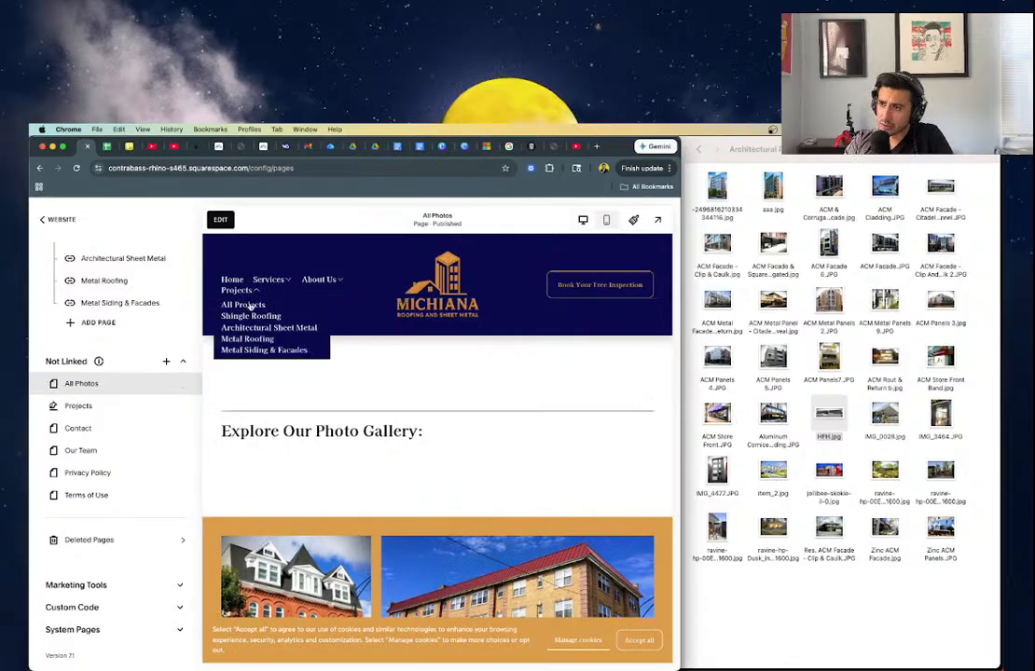
{"action": "left_click", "coordinate": [38, 383]}
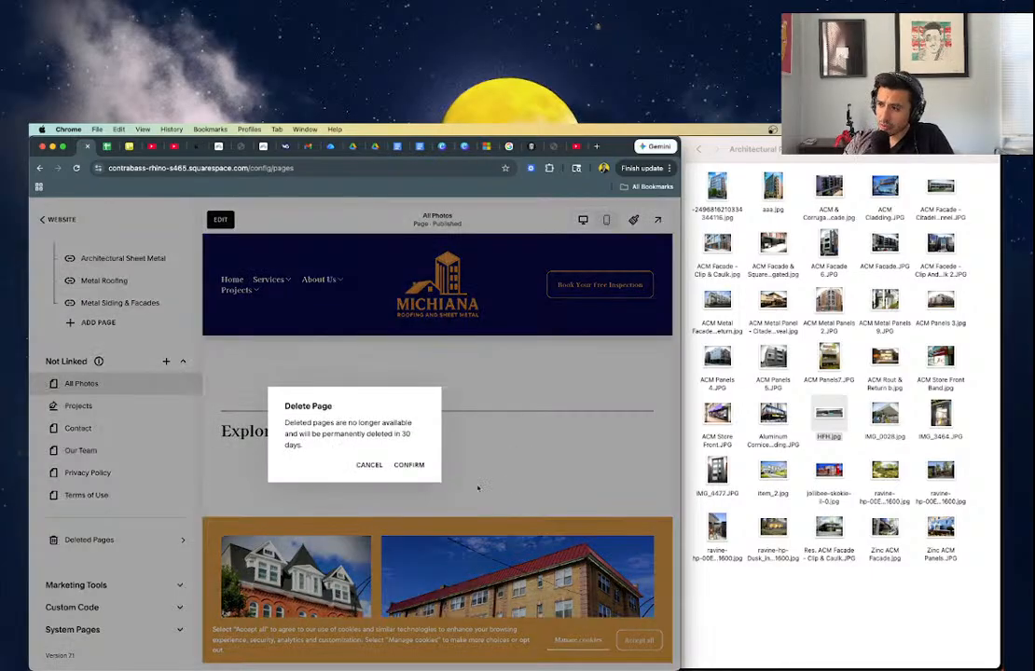
{"action": "left_click", "coordinate": [407, 464]}
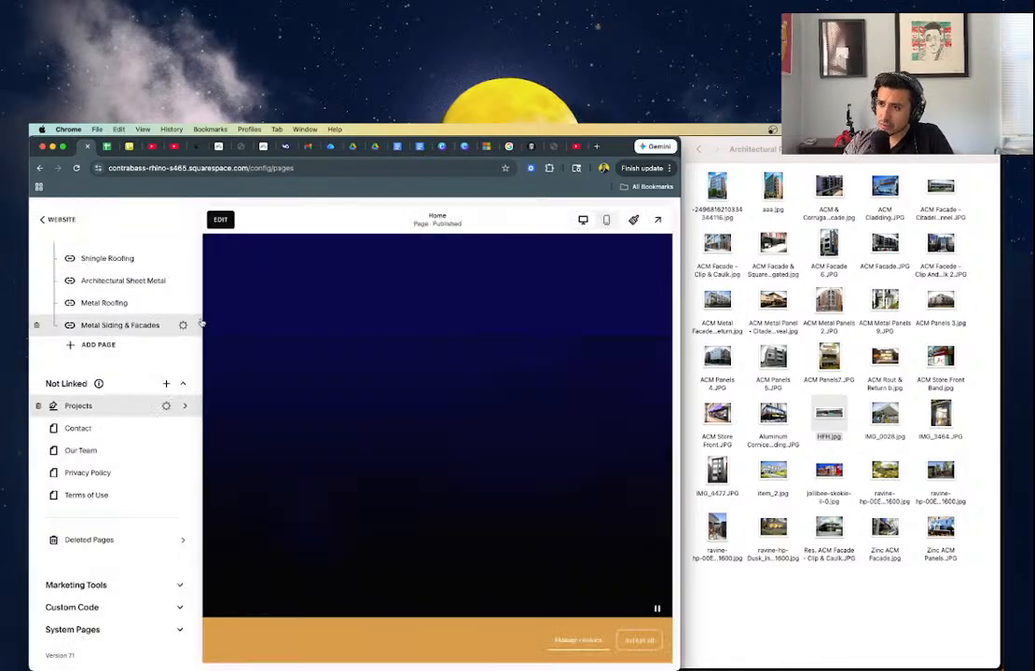
- Open the All Projects page for editing, review its project summaries and galleries, and exit the editor
{"action": "left_click", "coordinate": [256, 305]}
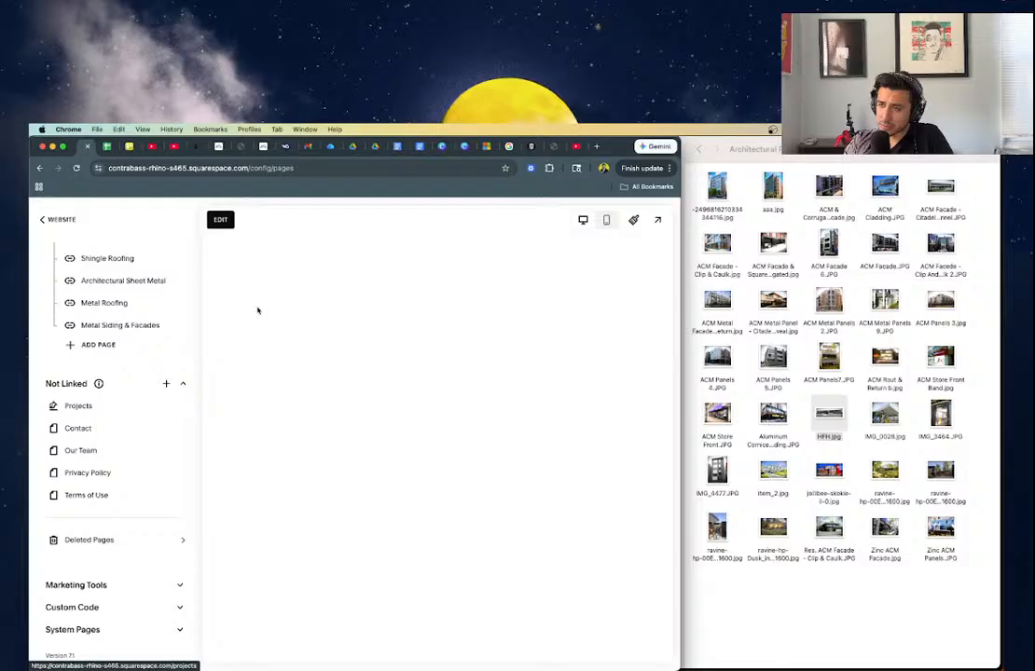
{"action": "scroll", "coordinate": [403, 381], "scroll_direction": "down", "scroll_amount": 5}
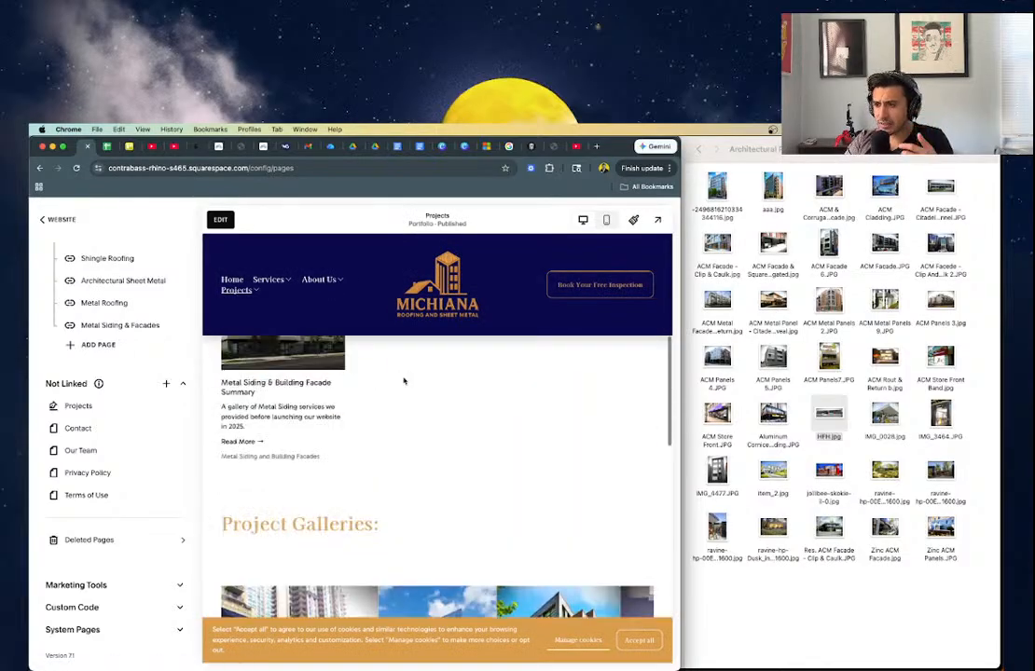
{"action": "left_click", "coordinate": [220, 219]}
{"action": "scroll", "coordinate": [296, 421], "scroll_direction": "down", "scroll_amount": 20}
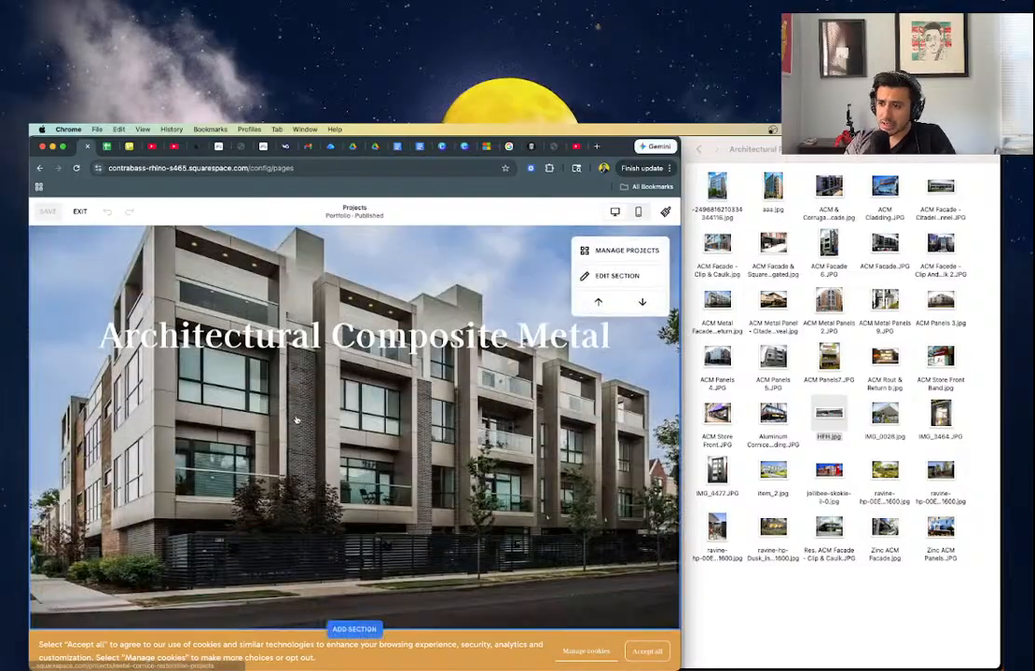
{"action": "scroll", "coordinate": [295, 418], "scroll_direction": "up", "scroll_amount": 20}
{"action": "scroll", "coordinate": [295, 417], "scroll_direction": "up", "scroll_amount": 3}
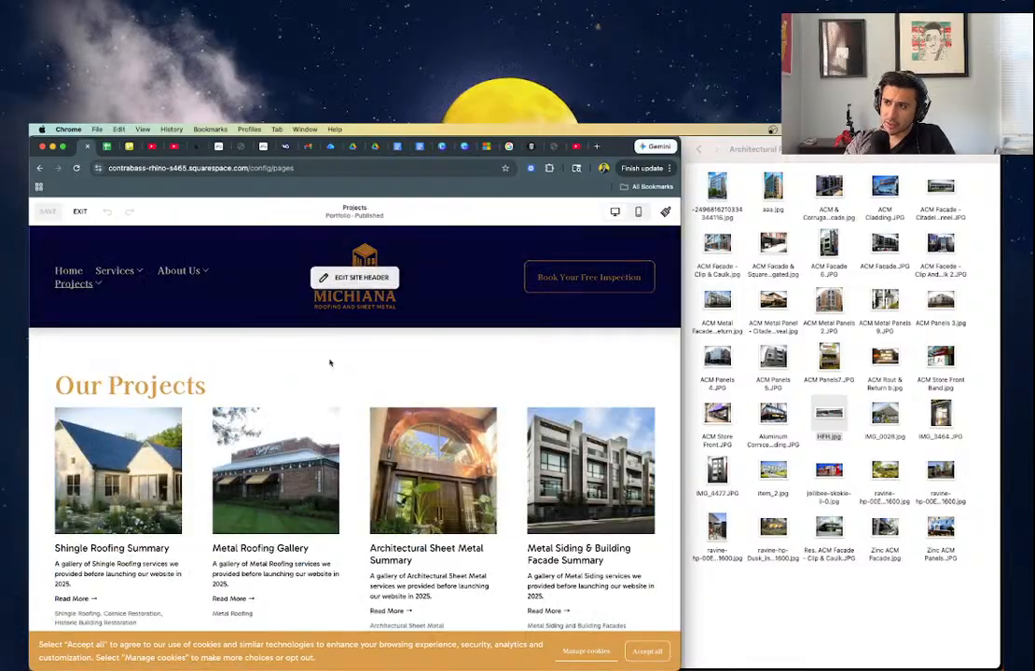
{"action": "scroll", "coordinate": [279, 485], "scroll_direction": "down", "scroll_amount": 3}
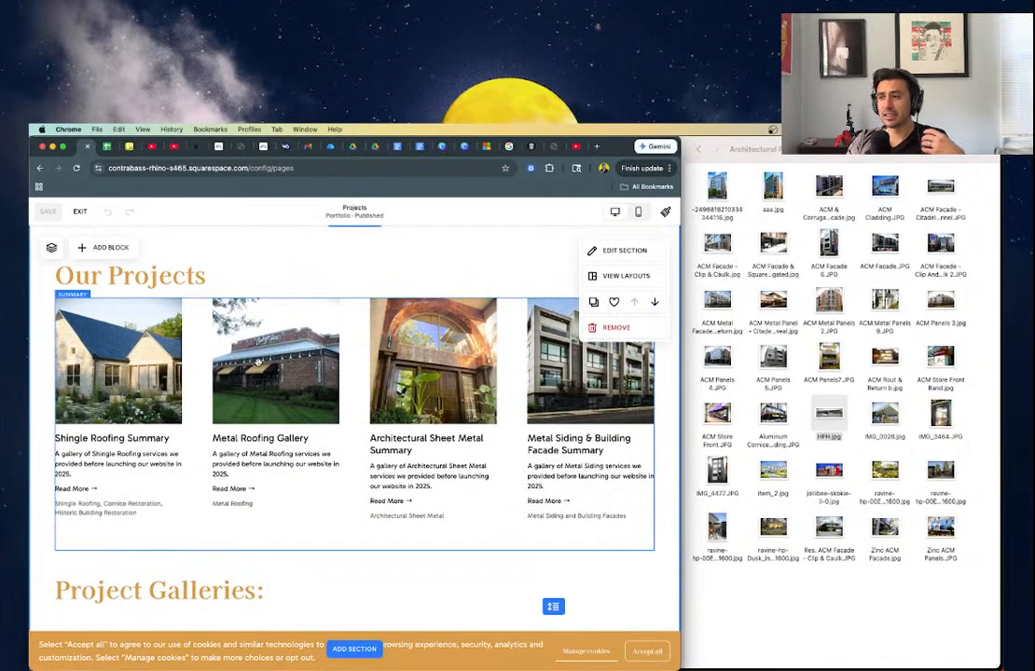
{"action": "left_click", "coordinate": [81, 212]}
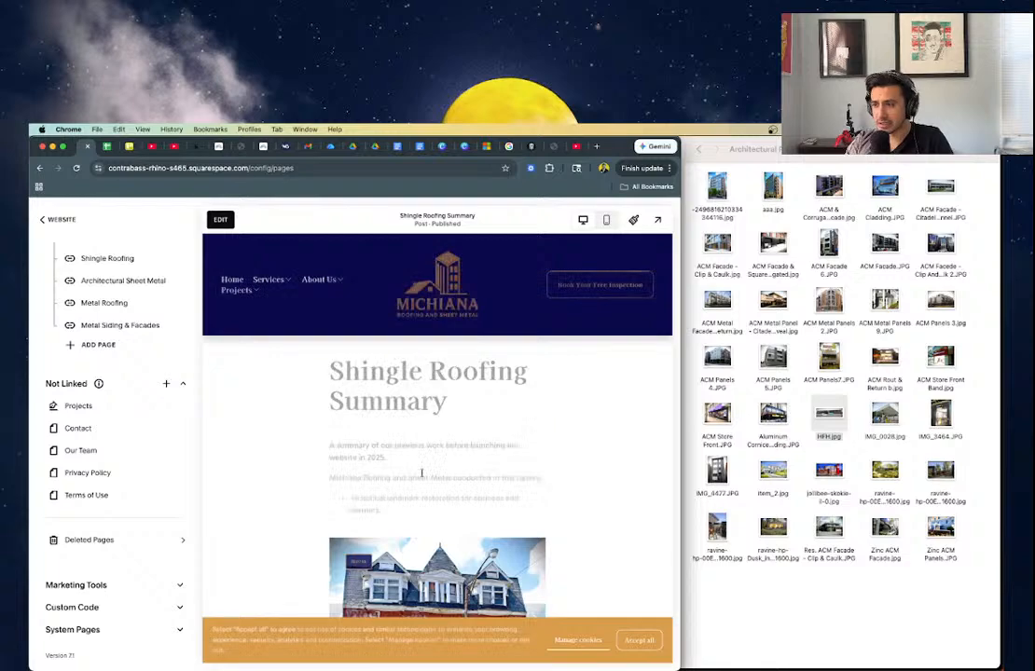
- Look through the photo gallery of the Shingle Roofing Summary post, leaving the post unedited
{"action": "scroll", "coordinate": [421, 476], "scroll_direction": "down", "scroll_amount": 10}
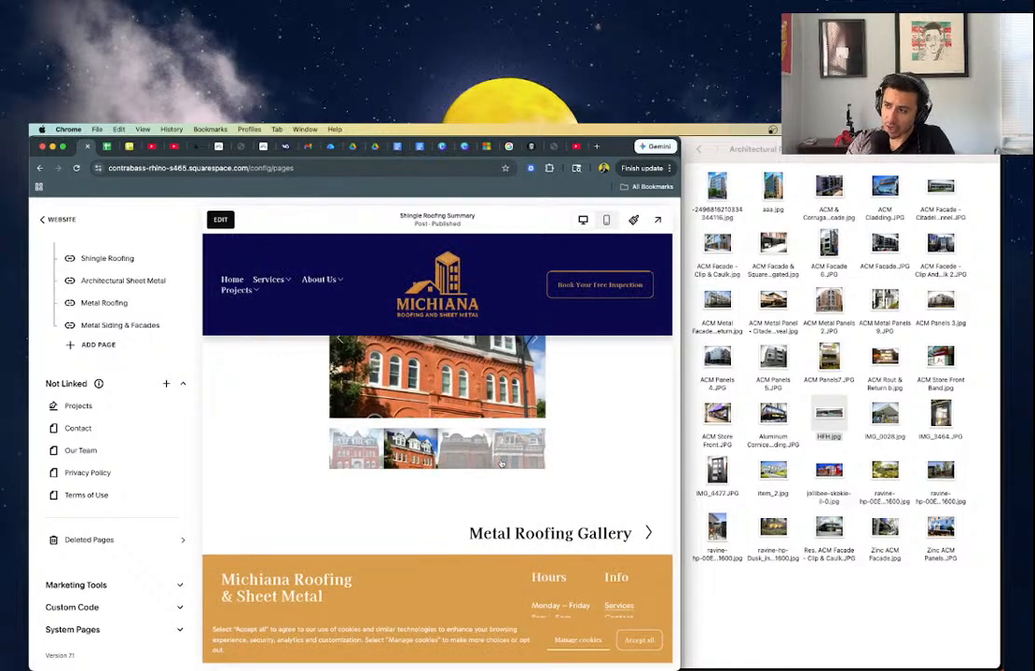
{"action": "left_click", "coordinate": [536, 408]}
{"action": "double_click", "coordinate": [537, 411]}
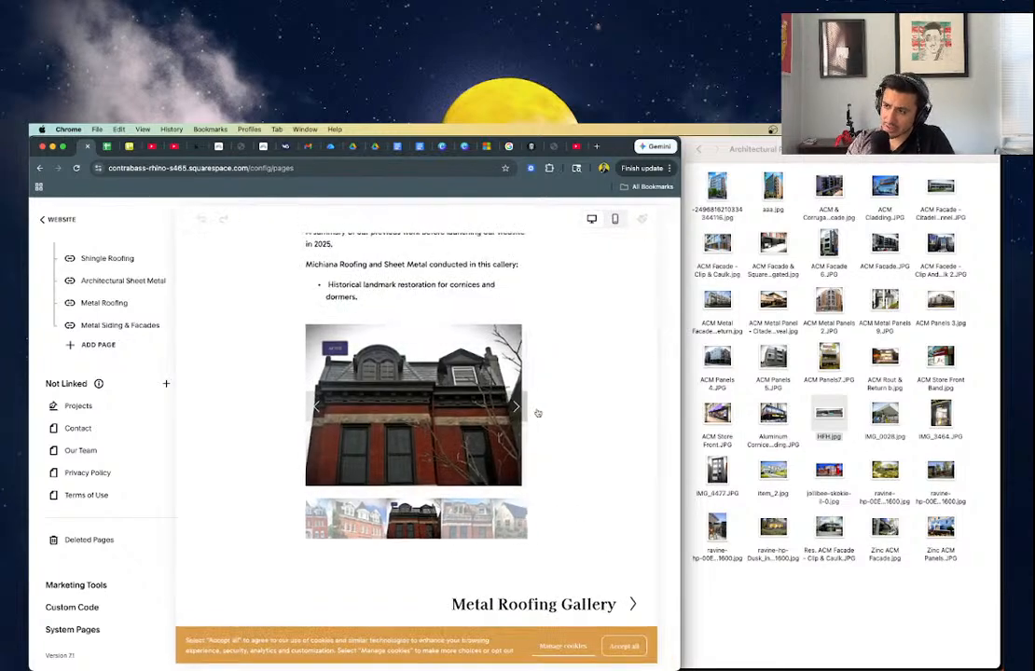
{"action": "left_click", "coordinate": [84, 213]}
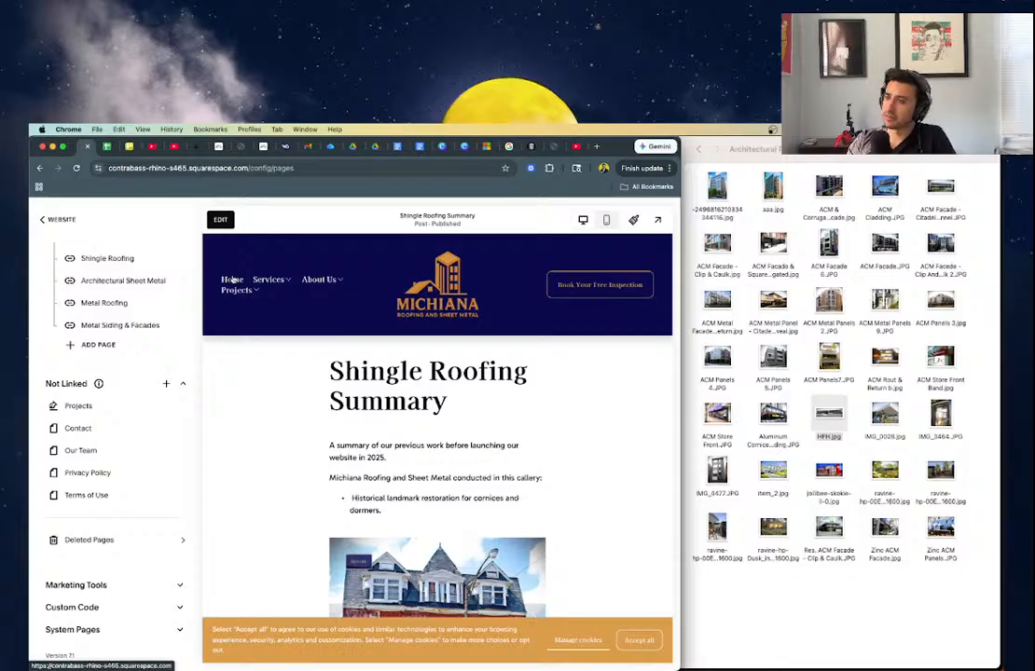
- Preview the Home page at full size and examine its sections down to the photo carousel
{"action": "left_click", "coordinate": [233, 280]}
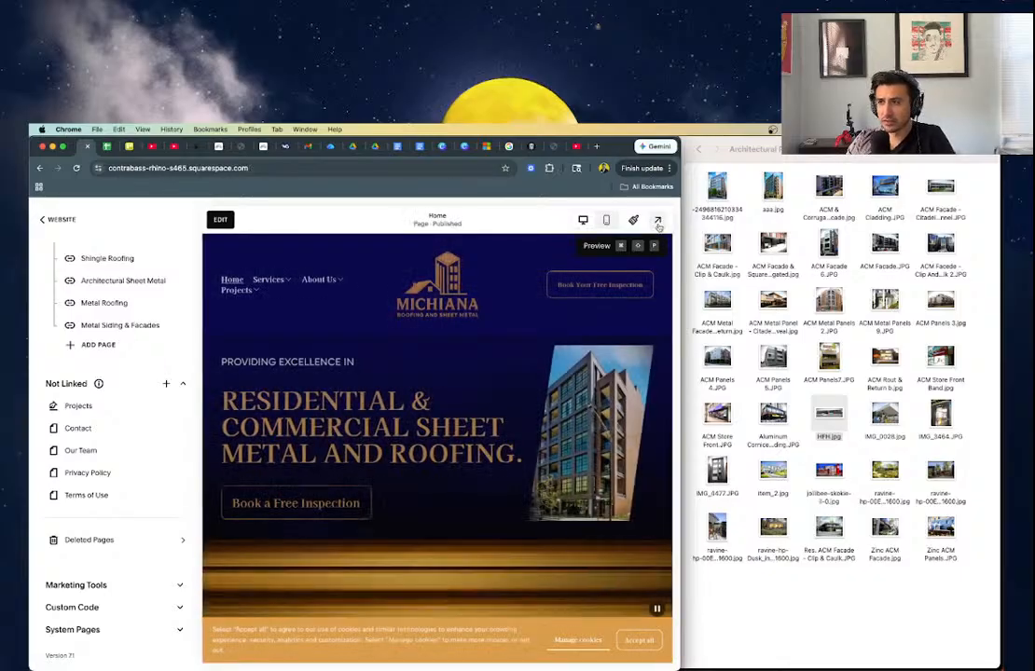
{"action": "left_click", "coordinate": [658, 221]}
{"action": "scroll", "coordinate": [494, 400], "scroll_direction": "down", "scroll_amount": 10}
{"action": "scroll", "coordinate": [495, 400], "scroll_direction": "up", "scroll_amount": 5}
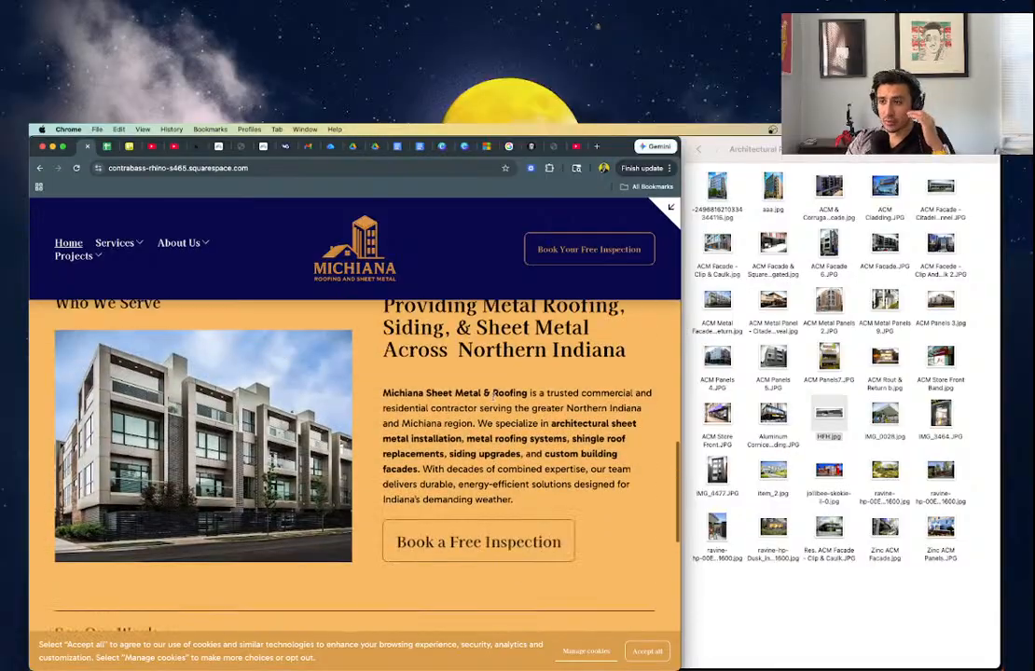
{"action": "scroll", "coordinate": [492, 397], "scroll_direction": "down", "scroll_amount": 6}
{"action": "scroll", "coordinate": [492, 397], "scroll_direction": "down", "scroll_amount": 2}
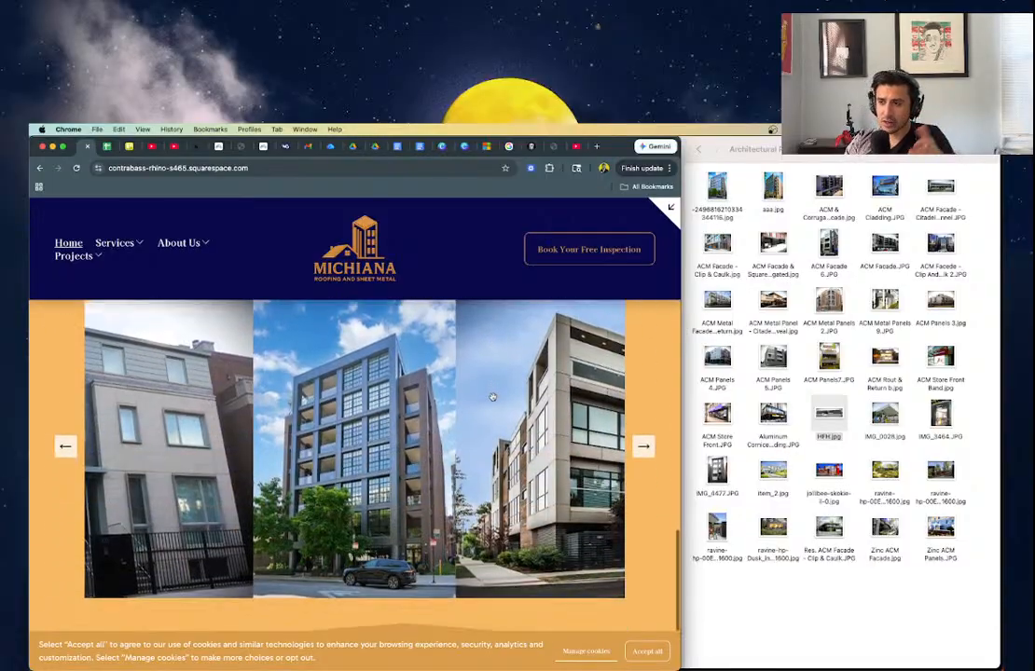
{"action": "scroll", "coordinate": [492, 397], "scroll_direction": "up", "scroll_amount": 1}
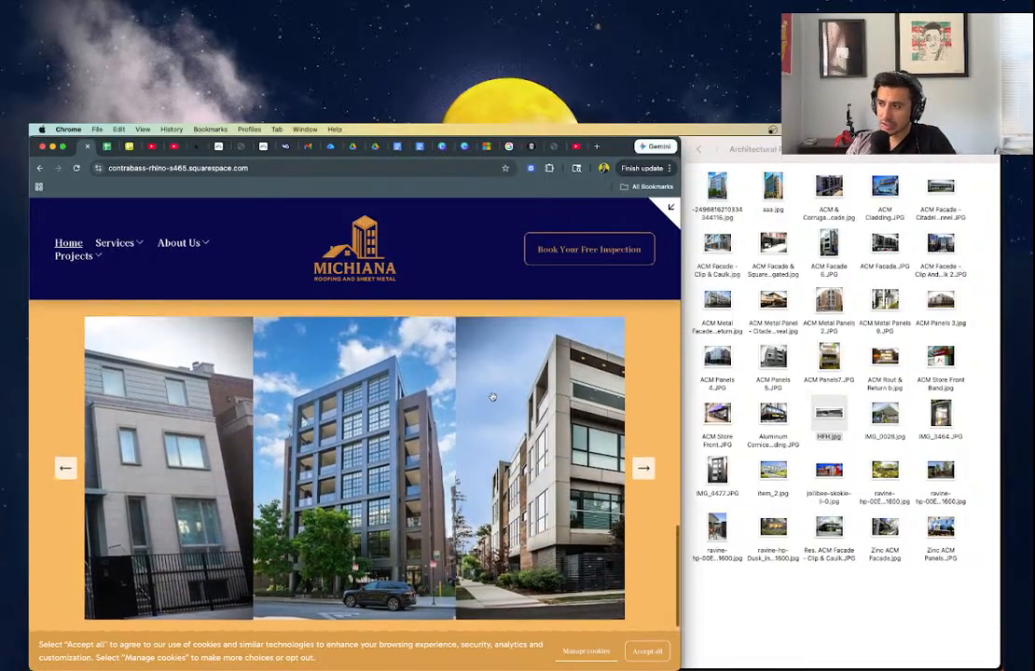
- Browse the photos in the Home page's carousel and return to the start of the page
{"action": "left_click", "coordinate": [643, 469]}
{"action": "left_click", "coordinate": [643, 469]}
{"action": "left_click", "coordinate": [643, 469]}
{"action": "left_click", "coordinate": [644, 469]}
{"action": "left_click", "coordinate": [643, 469]}
{"action": "left_click", "coordinate": [643, 469]}
{"action": "scroll", "coordinate": [653, 476], "scroll_direction": "down", "scroll_amount": 3}
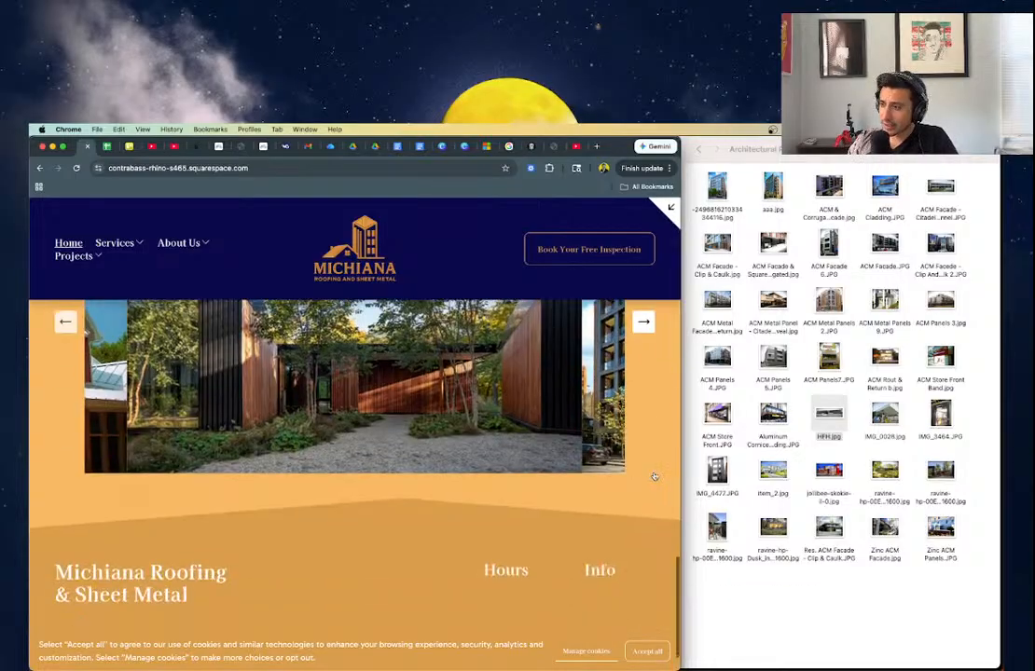
{"action": "scroll", "coordinate": [454, 398], "scroll_direction": "up", "scroll_amount": 10}
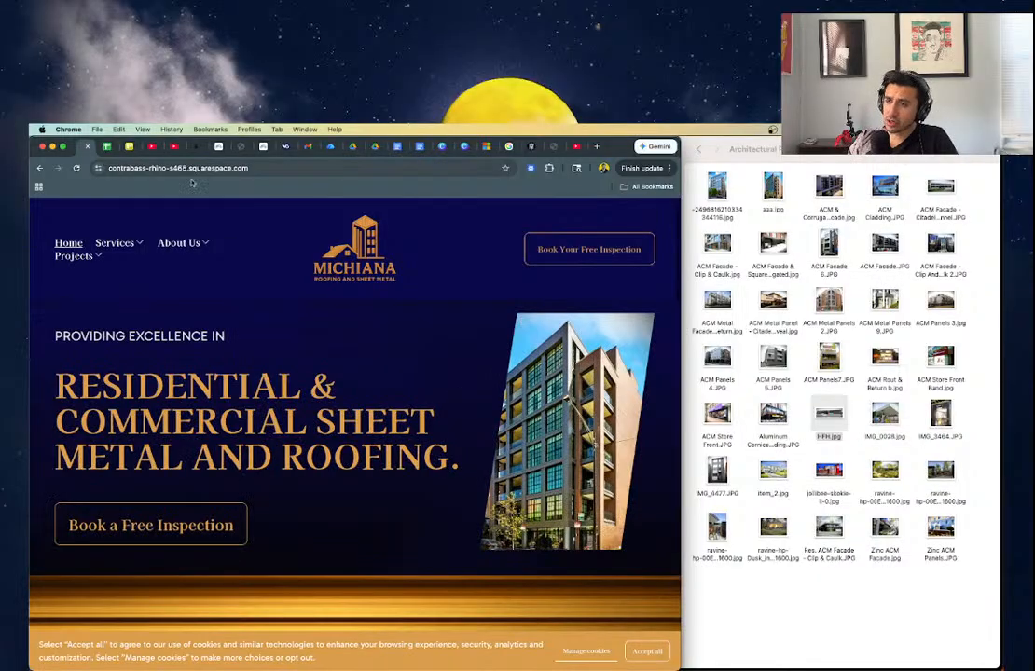
- Open the Shingle Roofing page in the preview and look through the photos in its See Our Work carousel
{"action": "mouse_move", "coordinate": [117, 256]}
{"action": "left_click", "coordinate": [130, 290]}
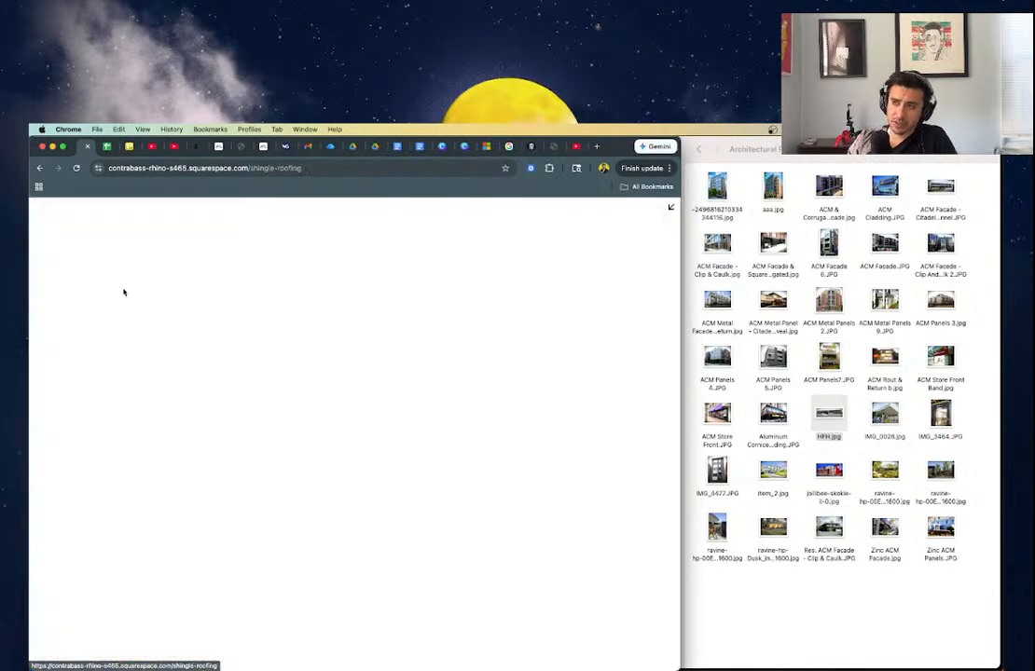
{"action": "scroll", "coordinate": [341, 371], "scroll_direction": "down", "scroll_amount": 20}
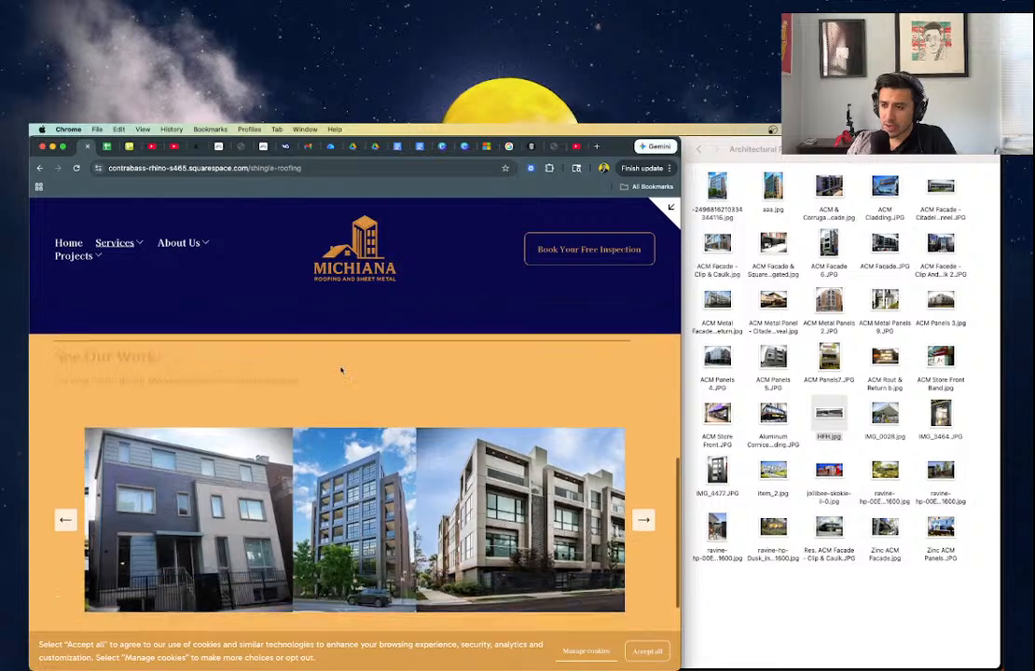
{"action": "scroll", "coordinate": [517, 373], "scroll_direction": "up", "scroll_amount": 2}
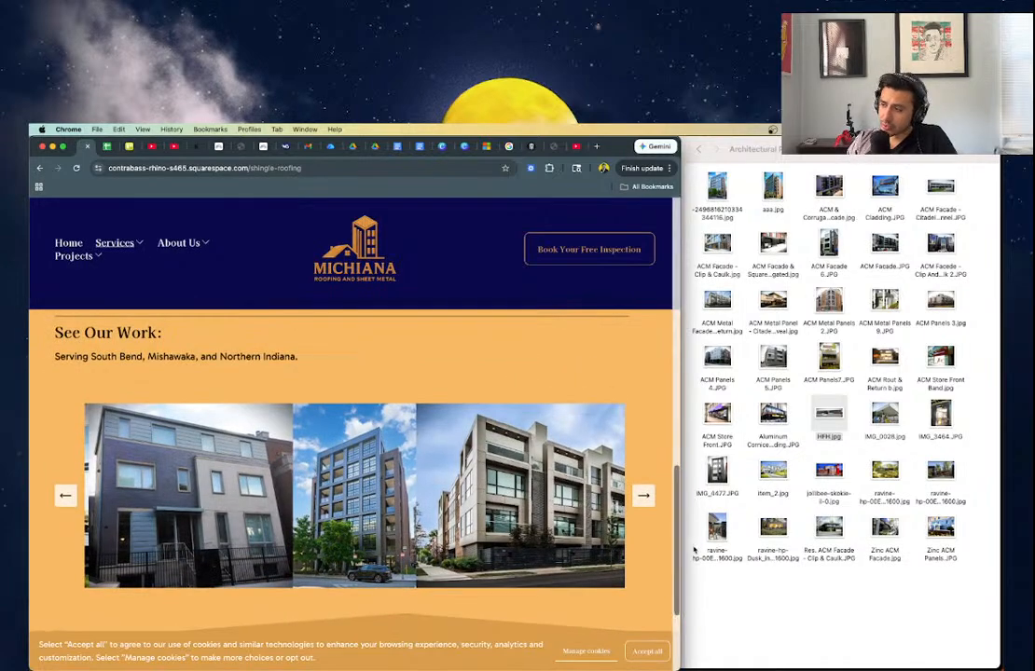
{"action": "left_click", "coordinate": [644, 495]}
{"action": "left_click", "coordinate": [645, 497]}
{"action": "left_click", "coordinate": [645, 497]}
{"action": "left_click", "coordinate": [645, 497]}
{"action": "left_click", "coordinate": [645, 497]}
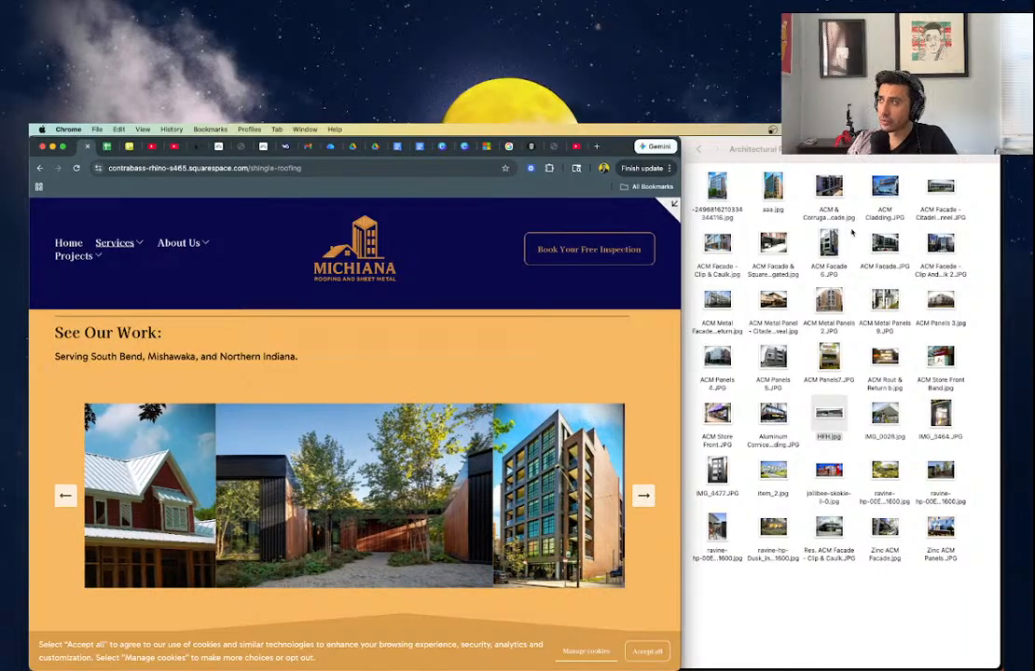
- Go back to the Porfolio folder in Finder and compare its subfolders with the site's Projects categories
{"action": "left_click", "coordinate": [757, 160]}
{"action": "left_click", "coordinate": [698, 149]}
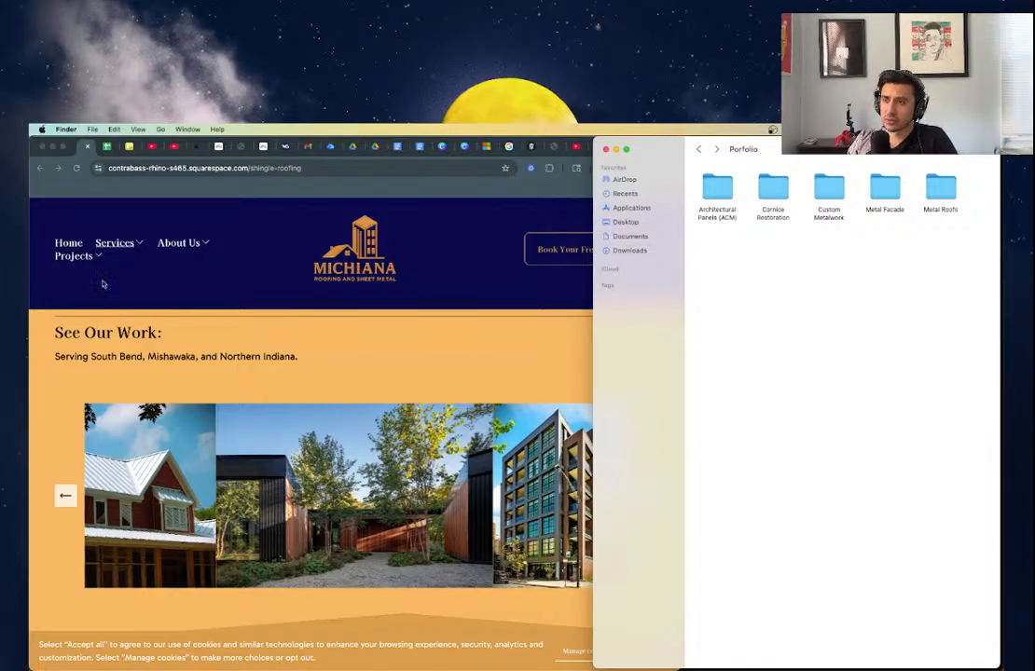
{"action": "left_click", "coordinate": [116, 244]}
{"action": "mouse_move", "coordinate": [80, 258]}
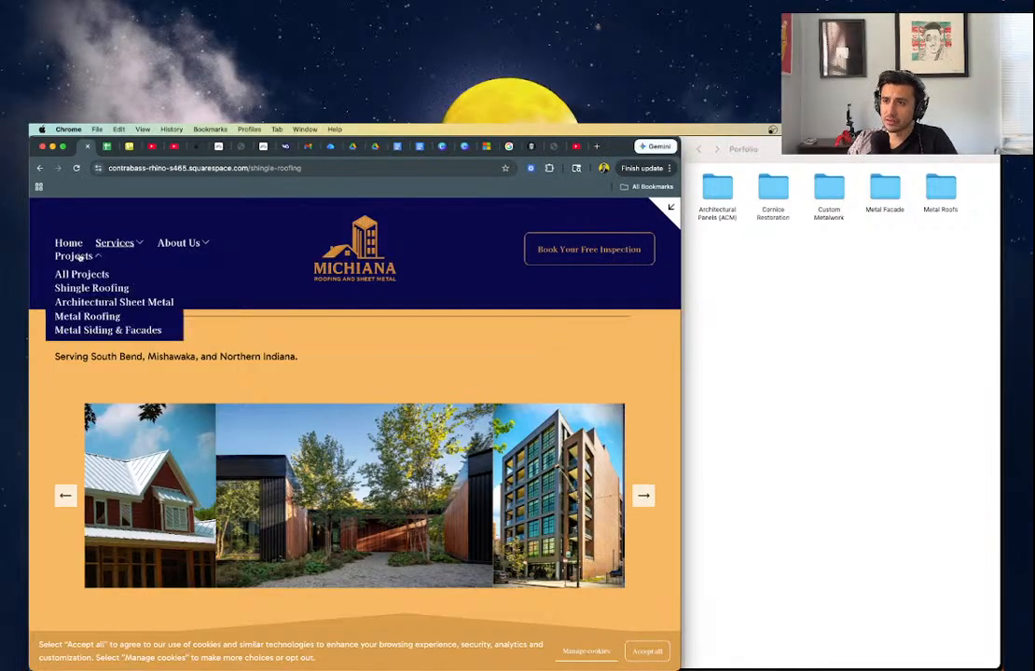
- Open the Architectural Sheet Metal service page and examine its content and photo carousel
{"action": "mouse_move", "coordinate": [113, 243]}
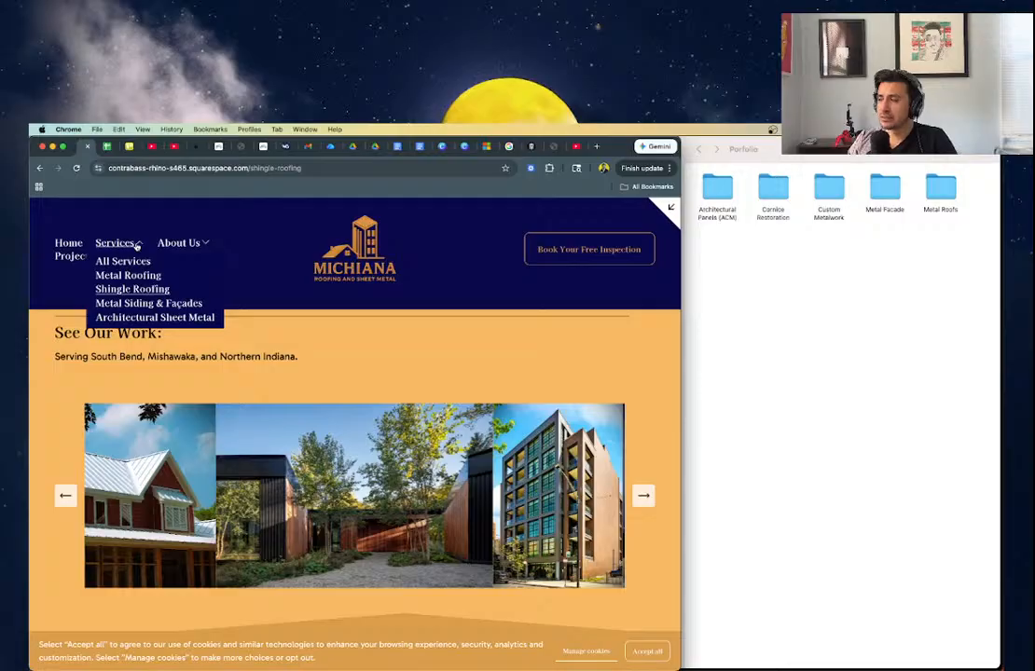
{"action": "left_click", "coordinate": [172, 318]}
{"action": "scroll", "coordinate": [277, 352], "scroll_direction": "down", "scroll_amount": 2}
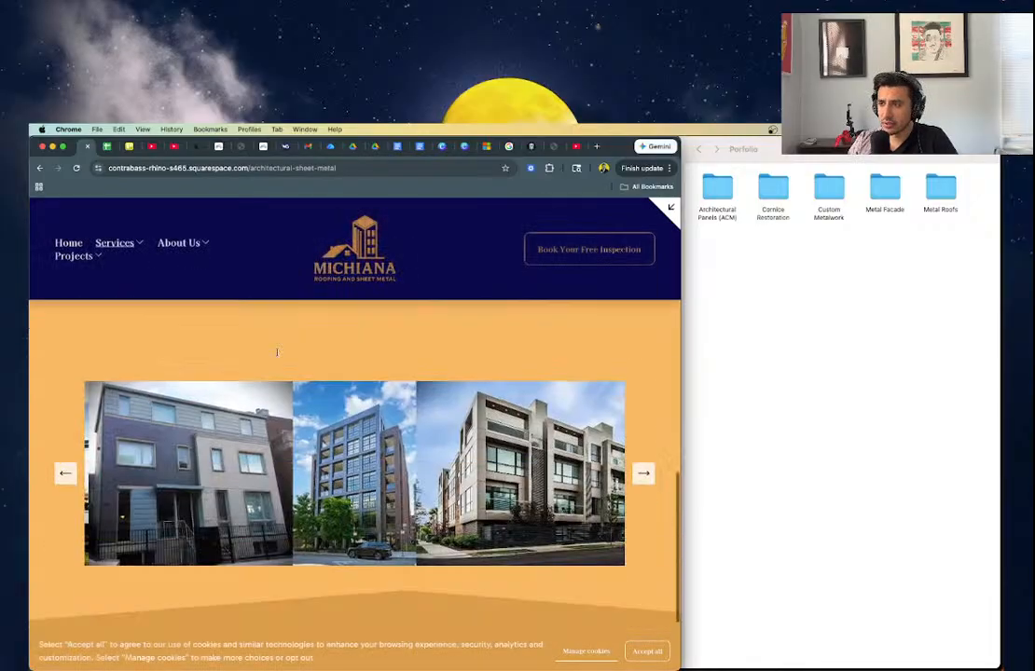
{"action": "scroll", "coordinate": [482, 332], "scroll_direction": "up", "scroll_amount": 1}
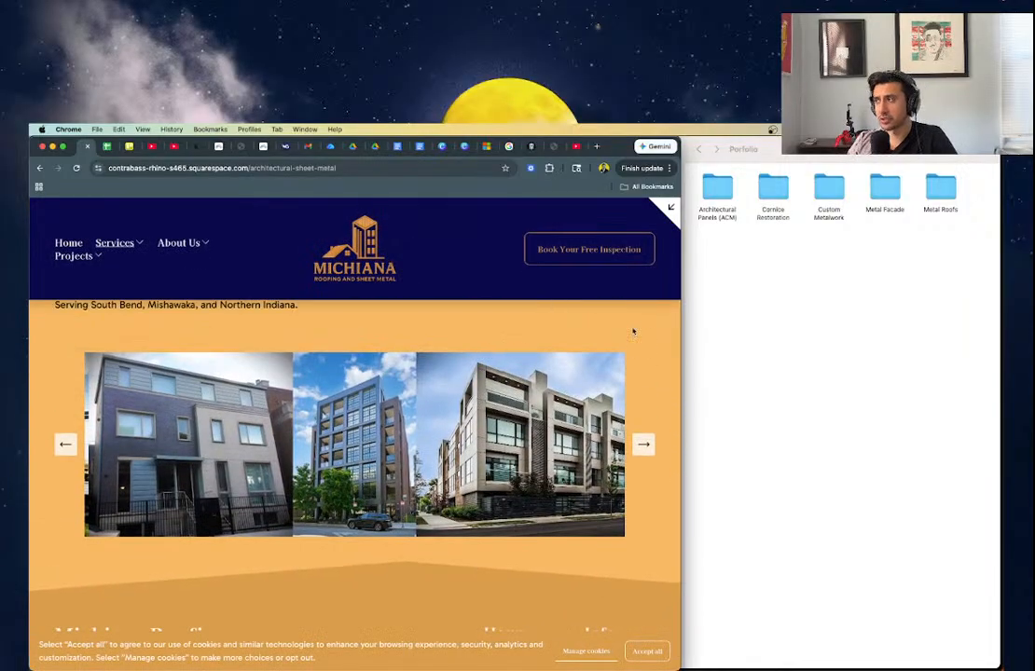
{"action": "scroll", "coordinate": [632, 331], "scroll_direction": "up", "scroll_amount": 3}
- Open the Metal Siding & Façades service page, and preview Bay Window Cladding.JPG from the Custom Metalwork folder in Finder
{"action": "mouse_move", "coordinate": [121, 247]}
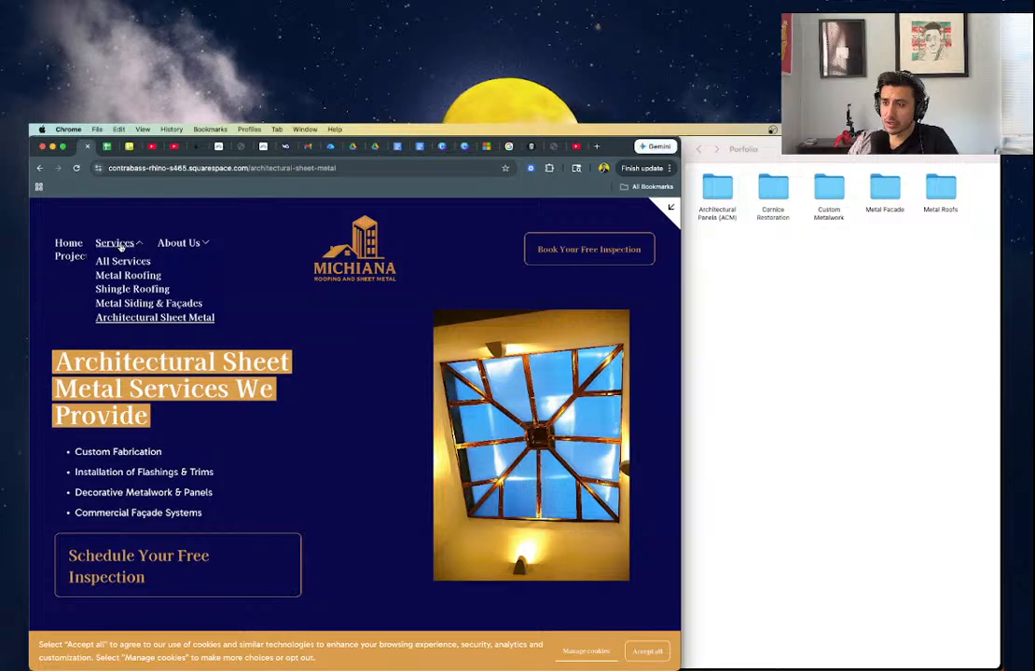
{"action": "left_click", "coordinate": [118, 303]}
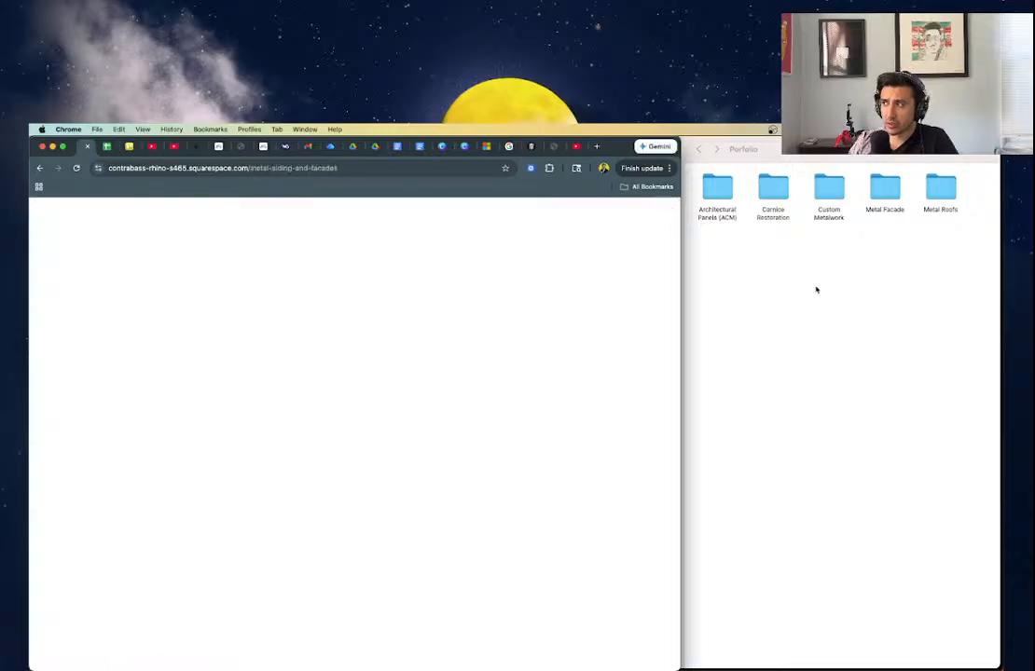
{"action": "double_click", "coordinate": [832, 185]}
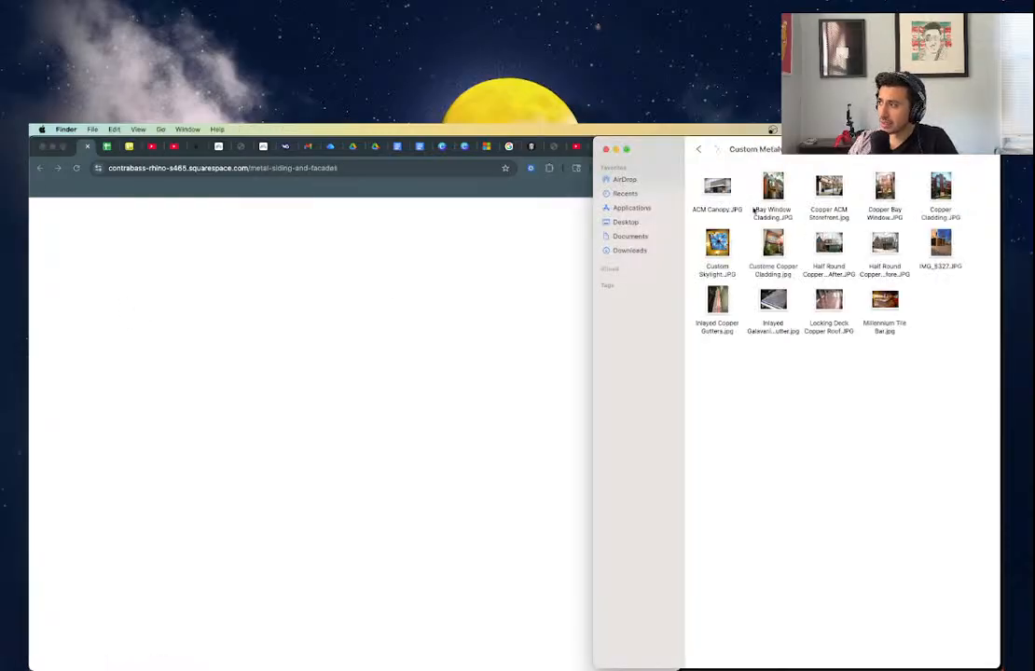
{"action": "left_click", "coordinate": [773, 207]}
{"action": "key", "text": "space"}
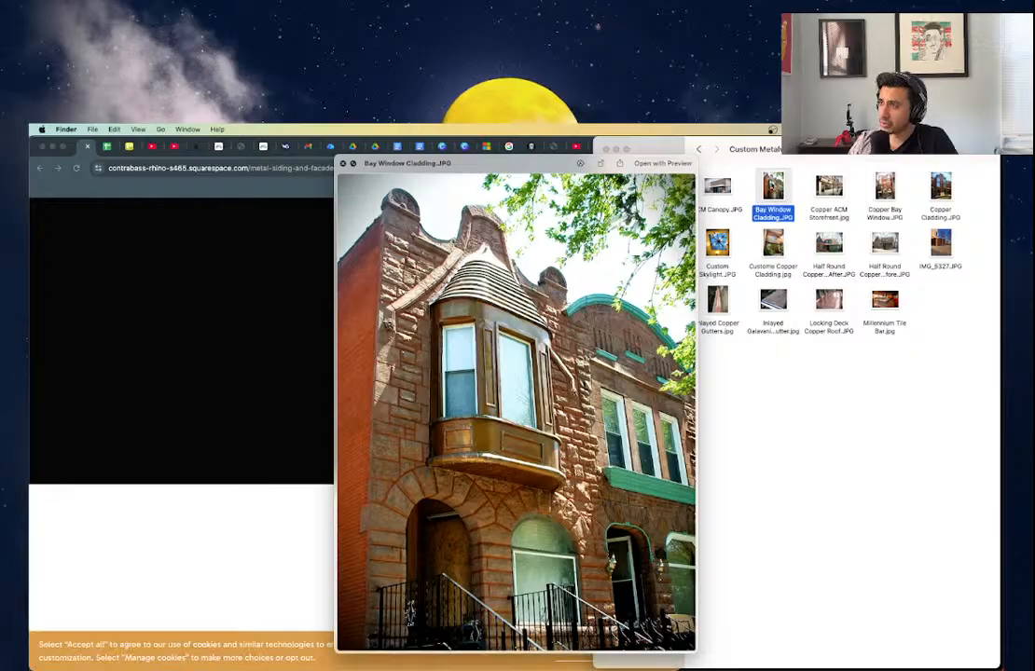
{"action": "key", "text": "space"}
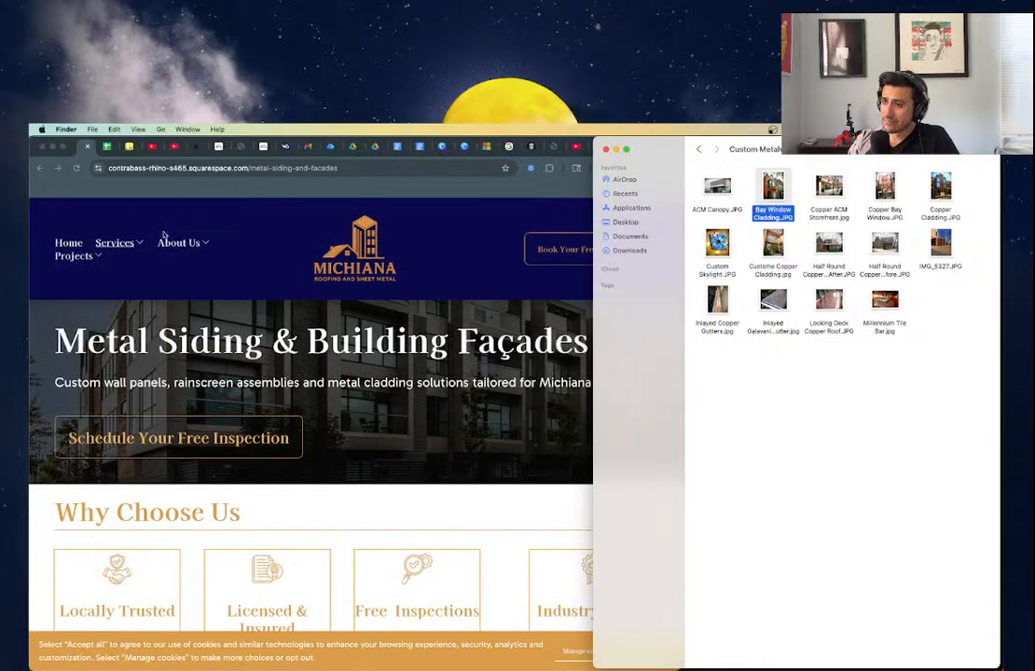
- Look through the Metal Siding & Building Façades page and return to its start
{"action": "scroll", "coordinate": [167, 373], "scroll_direction": "down", "scroll_amount": 10}
{"action": "scroll", "coordinate": [179, 398], "scroll_direction": "down", "scroll_amount": 5}
{"action": "scroll", "coordinate": [179, 398], "scroll_direction": "up", "scroll_amount": 15}
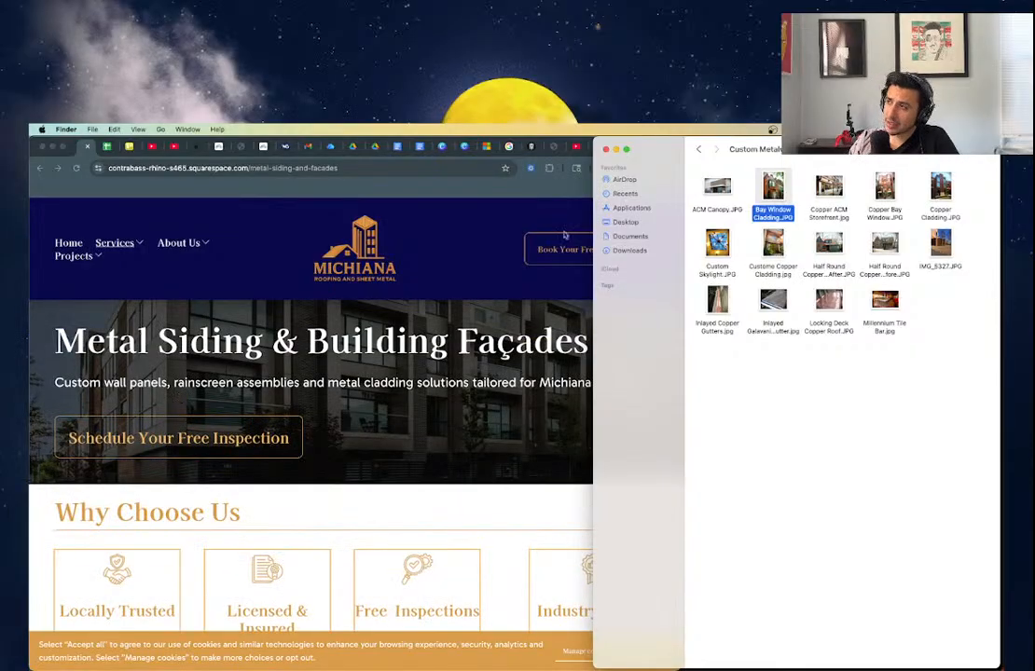
{"action": "left_click", "coordinate": [473, 265]}
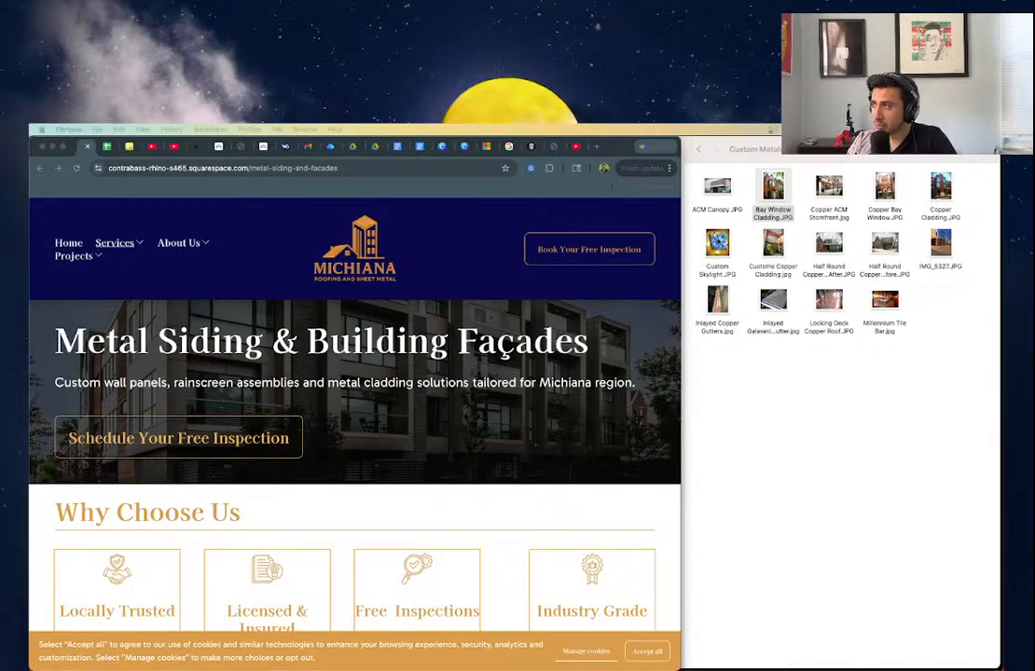
- Go back to the Porfolio folder in Finder and examine the photos in Architectural Panels (ACM)
{"action": "left_click", "coordinate": [701, 151]}
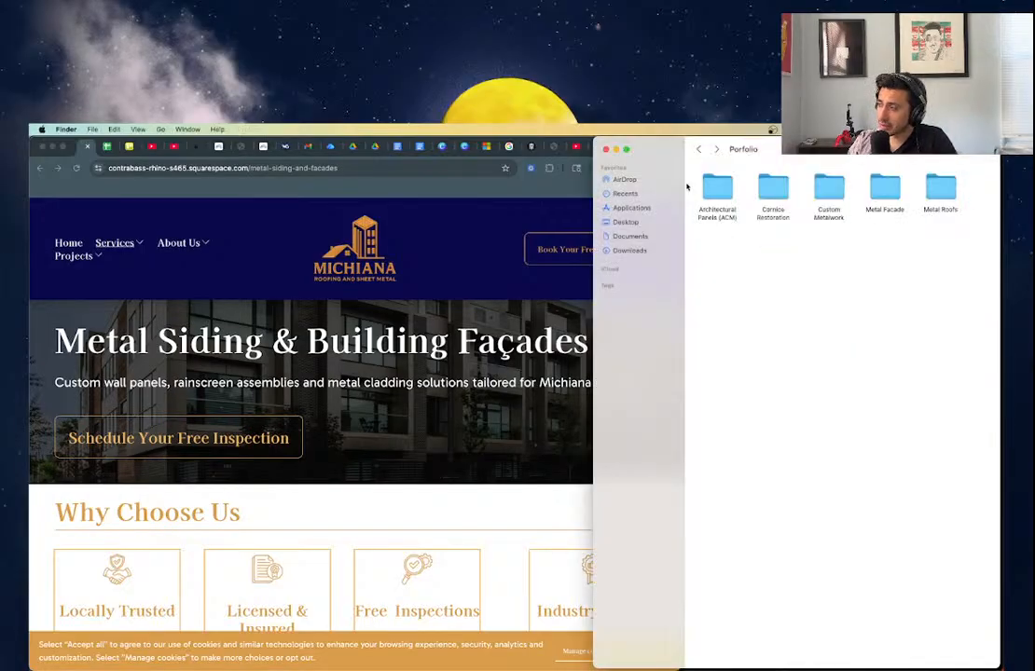
{"action": "double_click", "coordinate": [724, 190]}
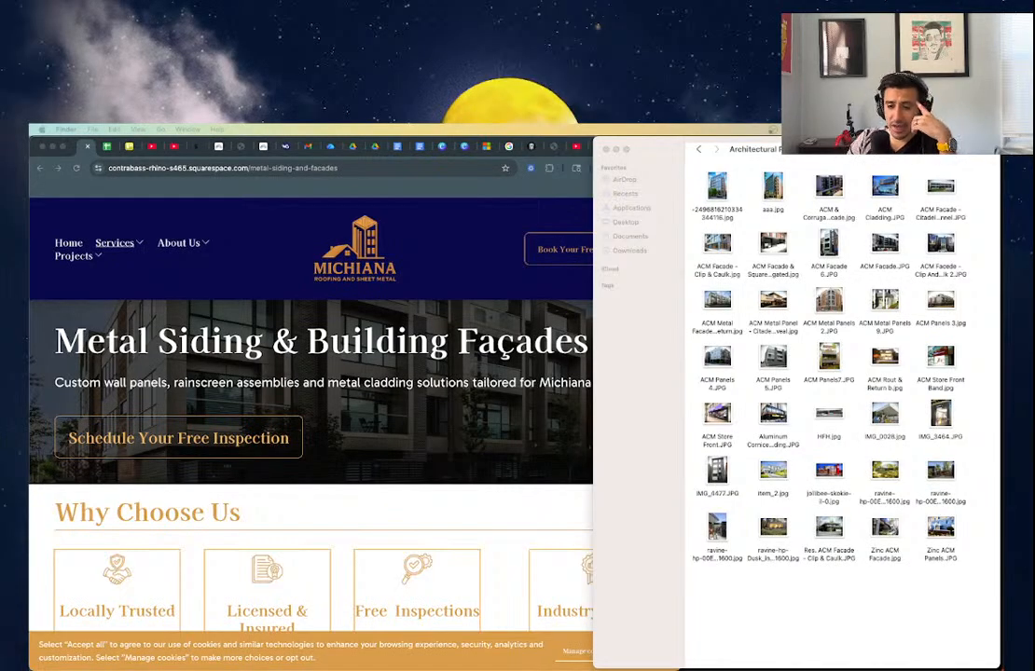
{"action": "left_click_drag", "start_coordinate": [47, 494], "coordinate": [30, 168]}
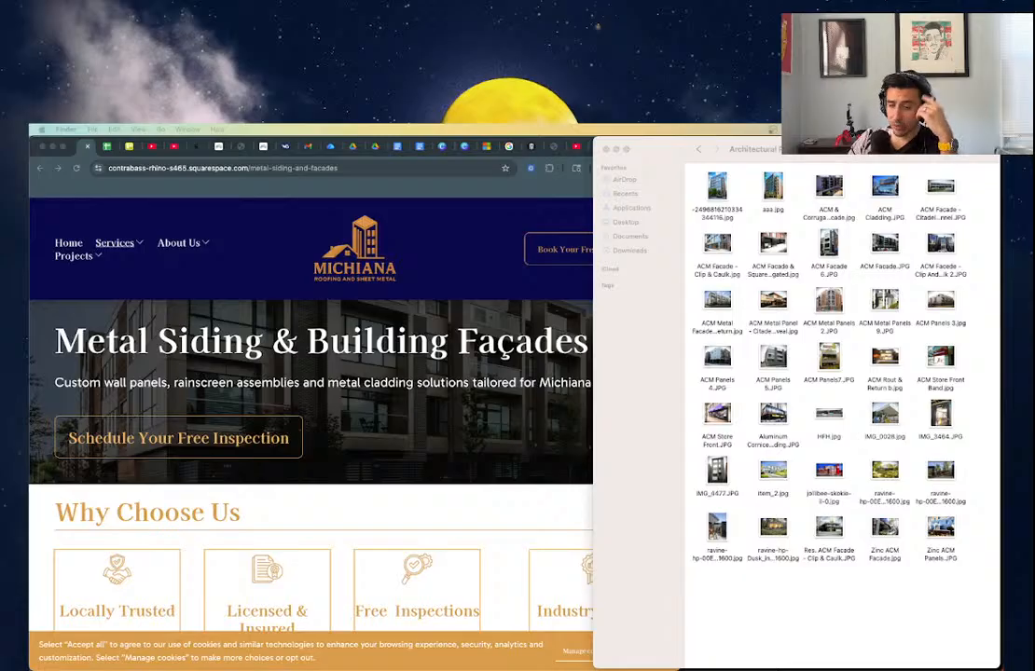
- Open the site's Projects page in the Squarespace page manager and find the carousel under Project Galleries
{"action": "left_click", "coordinate": [449, 389]}
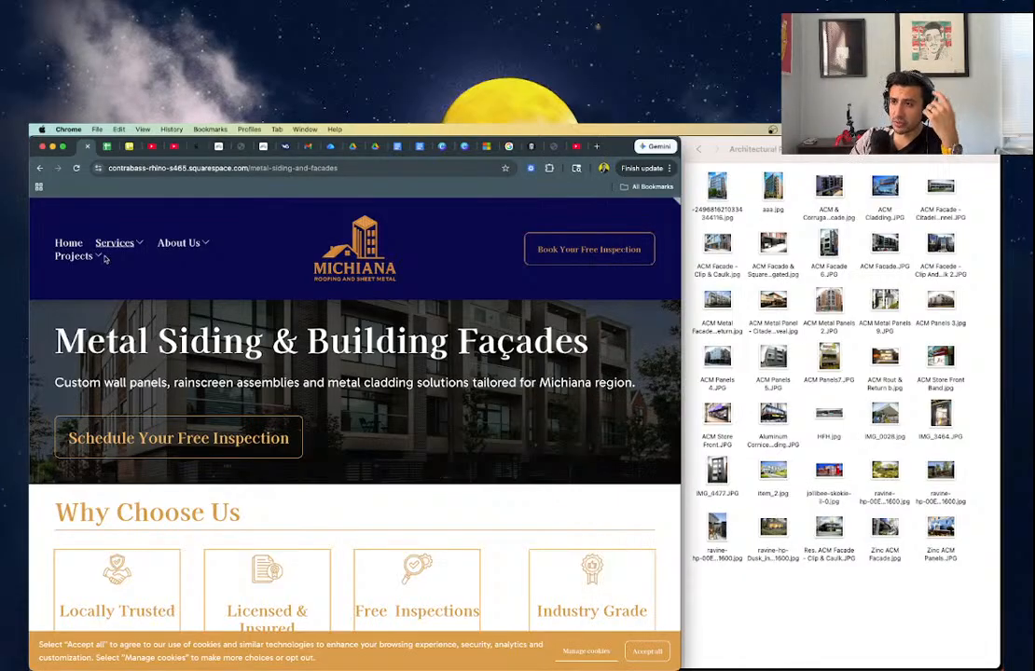
{"action": "left_click", "coordinate": [79, 276]}
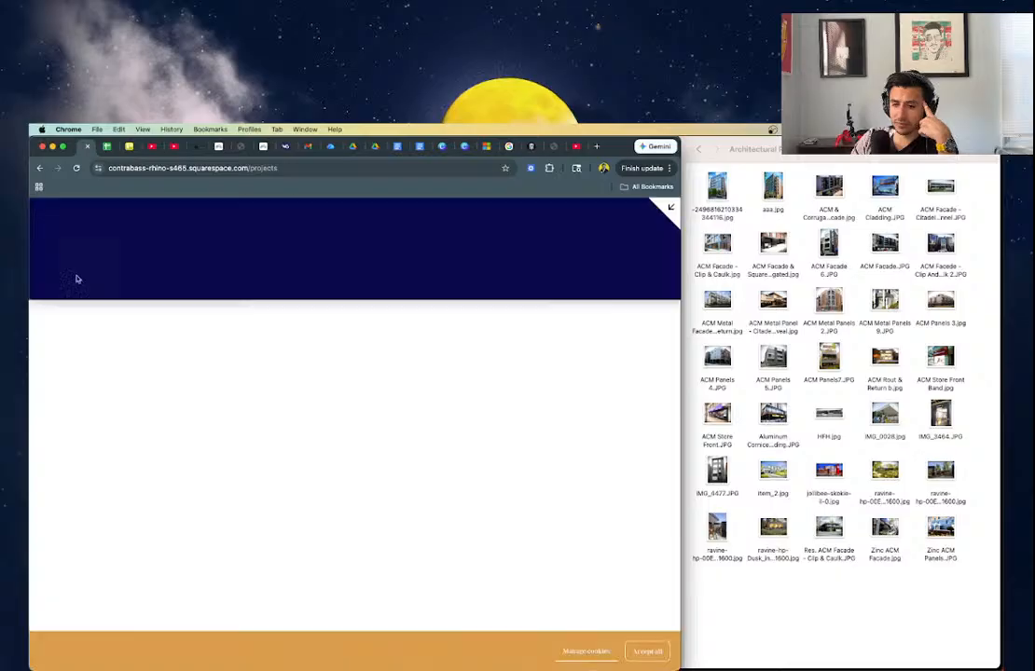
{"action": "left_click", "coordinate": [671, 208]}
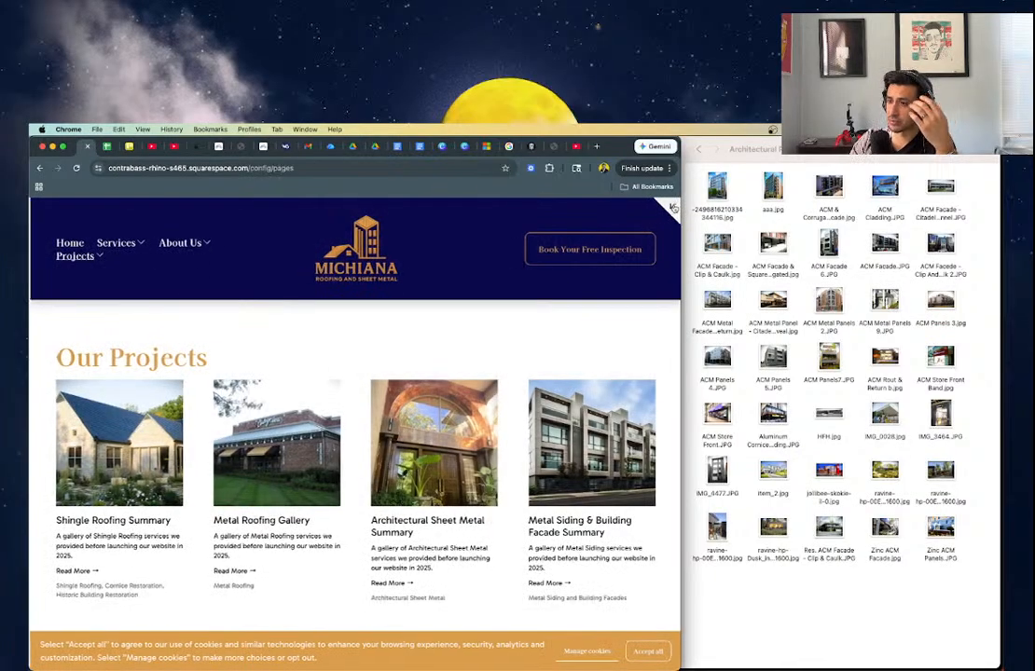
{"action": "scroll", "coordinate": [308, 447], "scroll_direction": "down", "scroll_amount": 10}
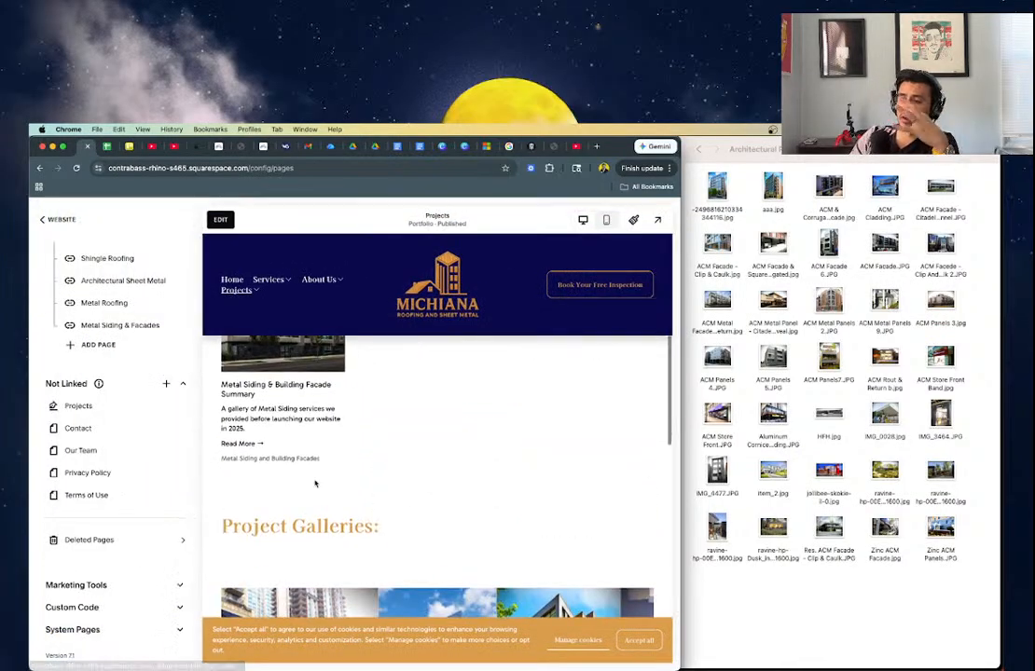
{"action": "scroll", "coordinate": [316, 482], "scroll_direction": "down", "scroll_amount": 2}
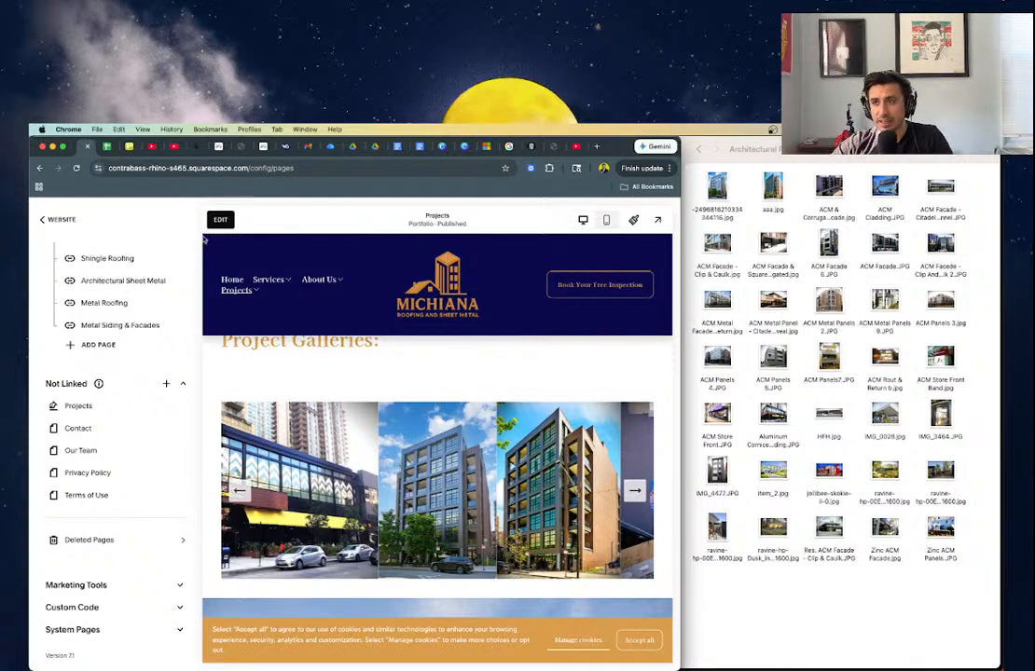
- Start editing the Projects page and add a blank section between the Project Galleries heading and the photo carousel
{"action": "left_click", "coordinate": [212, 226]}
{"action": "scroll", "coordinate": [345, 446], "scroll_direction": "down", "scroll_amount": 3}
{"action": "scroll", "coordinate": [344, 446], "scroll_direction": "up", "scroll_amount": 2}
{"action": "scroll", "coordinate": [345, 446], "scroll_direction": "up", "scroll_amount": 2}
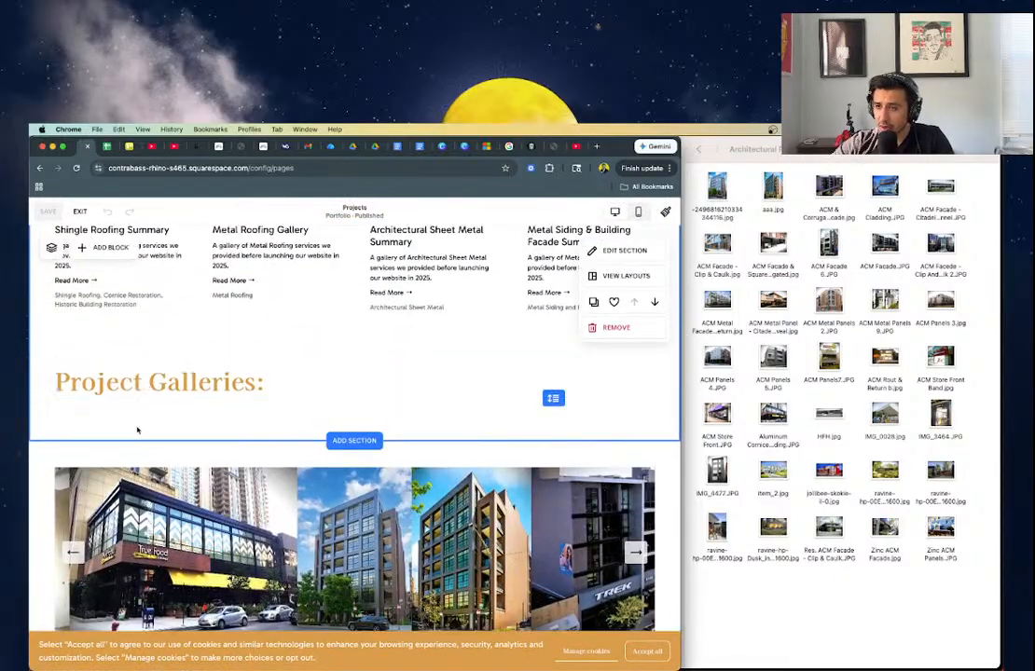
{"action": "left_click", "coordinate": [370, 440]}
{"action": "left_click", "coordinate": [109, 303]}
{"action": "left_click", "coordinate": [135, 331]}
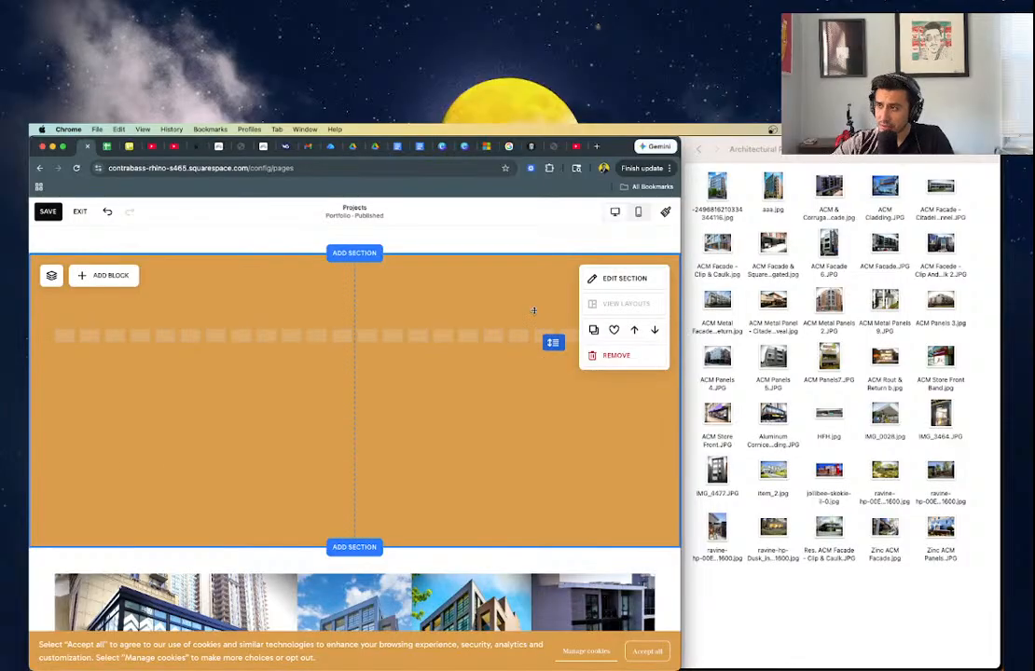
- Set the blank section's horizontal and vertical grid gaps to 0 and its height to 1
{"action": "left_click", "coordinate": [617, 278]}
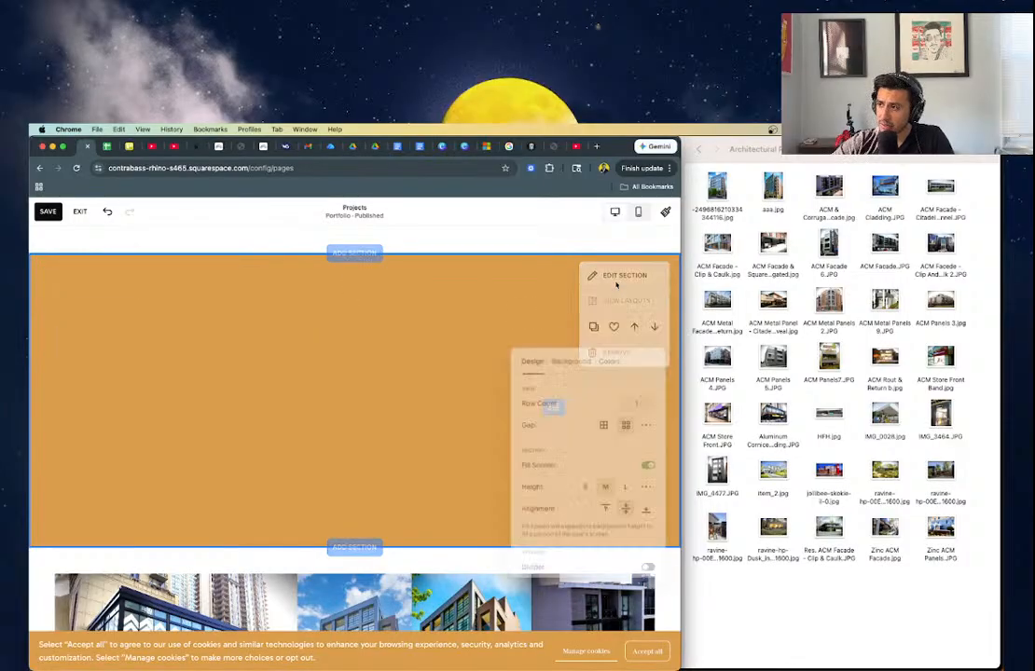
{"action": "left_click", "coordinate": [645, 423]}
{"action": "left_click_drag", "start_coordinate": [557, 445], "coordinate": [457, 441]}
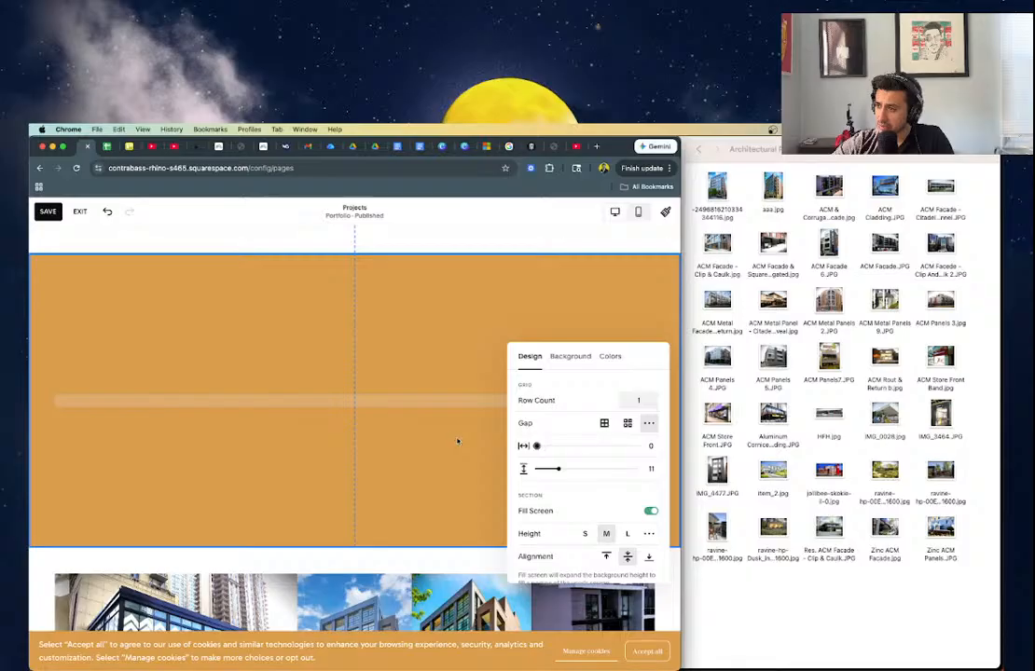
{"action": "left_click_drag", "start_coordinate": [552, 468], "coordinate": [511, 468]}
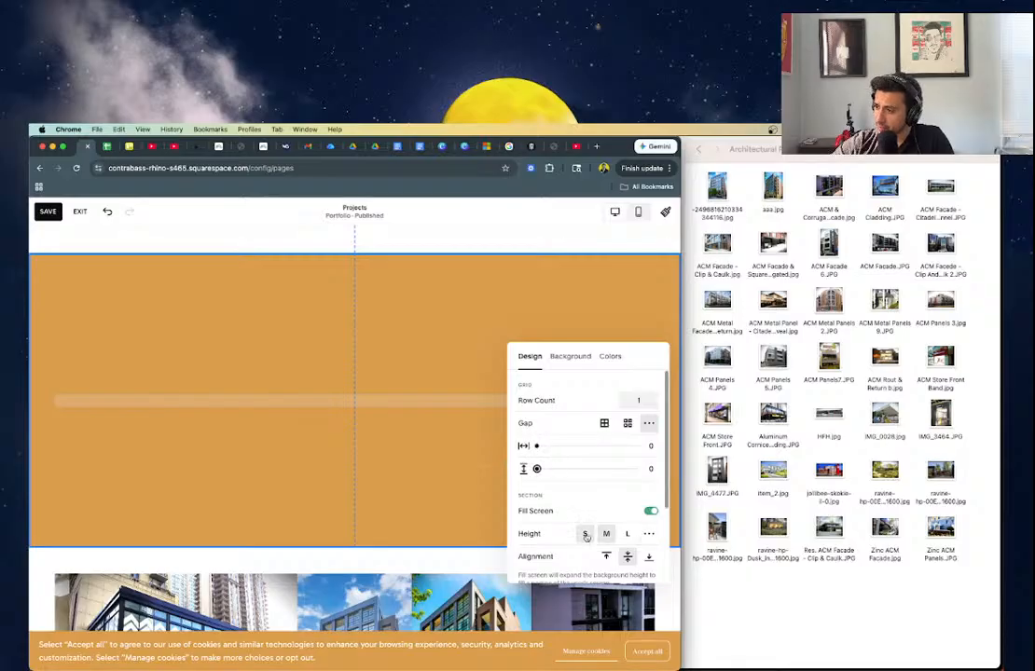
{"action": "left_click", "coordinate": [585, 533]}
{"action": "left_click", "coordinate": [649, 491]}
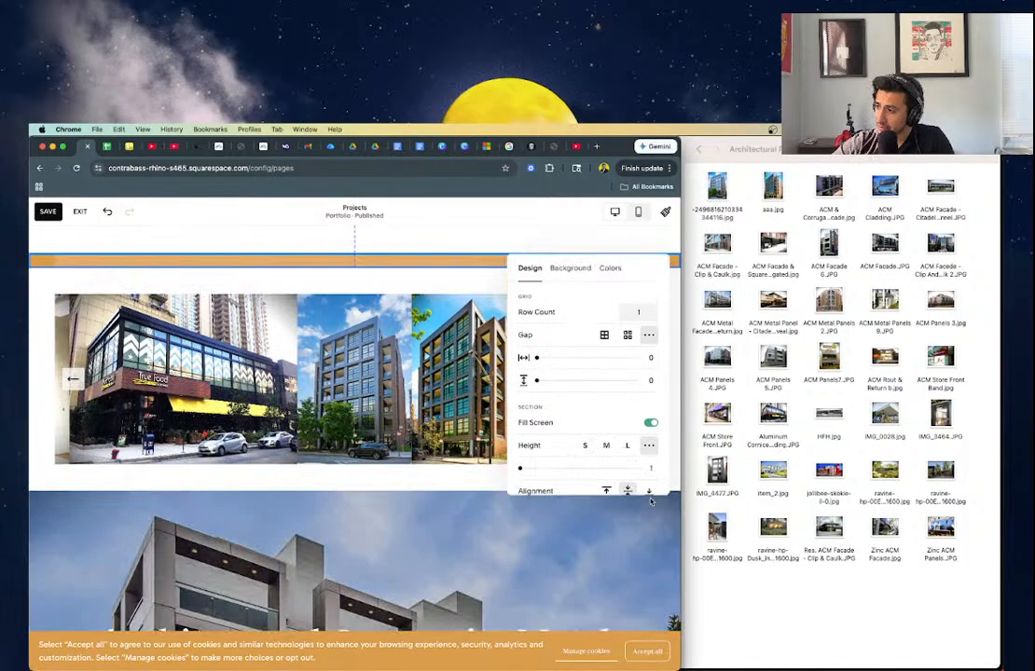
{"action": "left_click", "coordinate": [368, 273]}
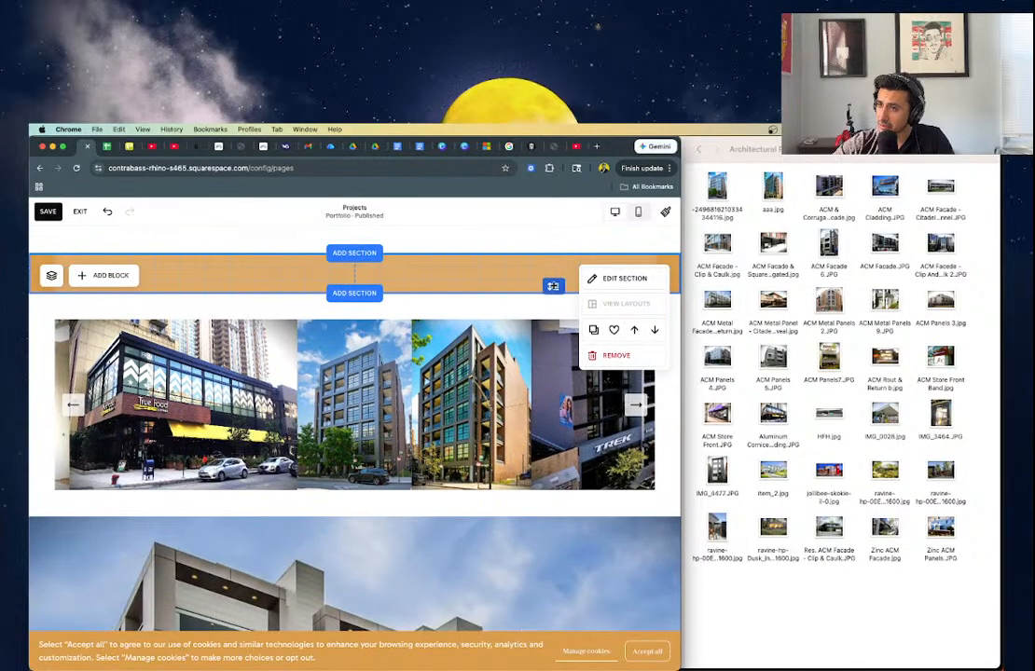
- Apply the Lightest 1 color theme to the blank section above the carousel
{"action": "left_click", "coordinate": [621, 281]}
{"action": "left_click", "coordinate": [610, 260]}
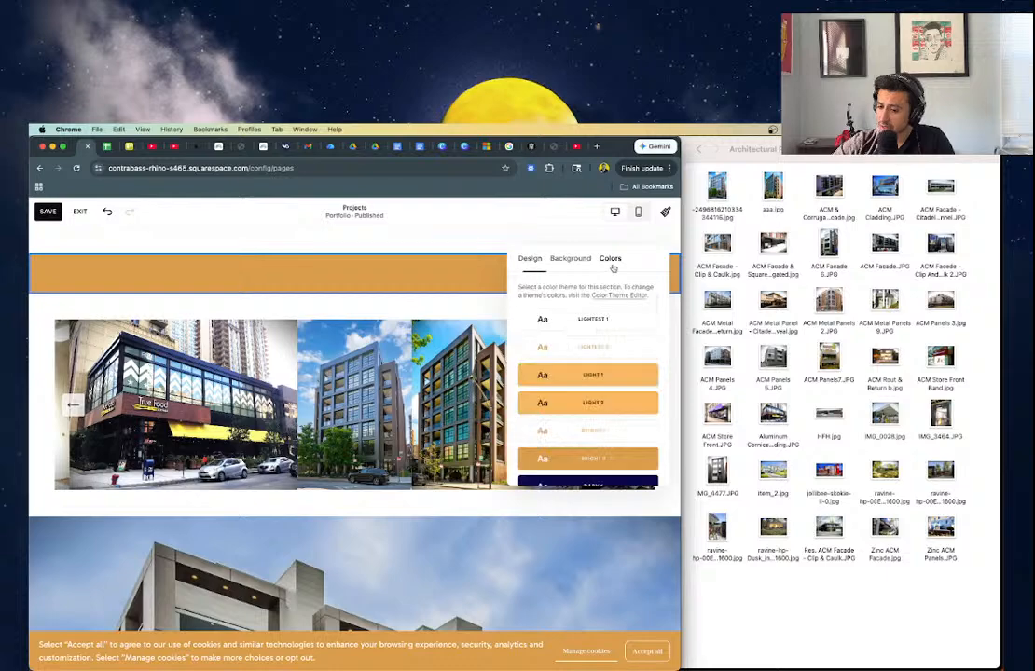
{"action": "left_click", "coordinate": [566, 330]}
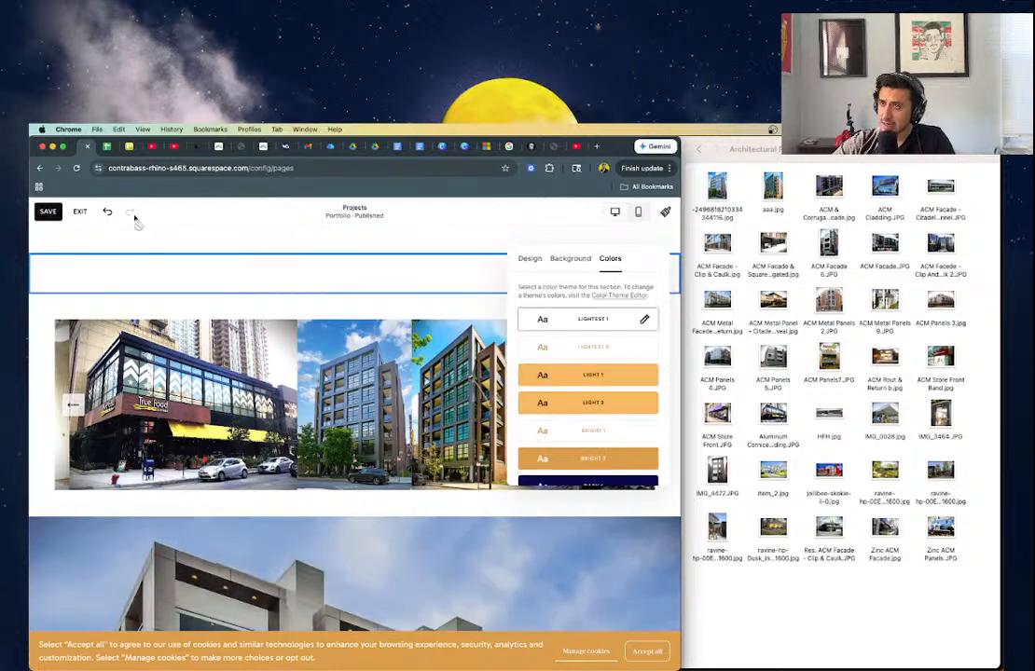
- Add a text block to the blank section and widen it to span the full content width
{"action": "left_click", "coordinate": [156, 272]}
{"action": "left_click", "coordinate": [97, 277]}
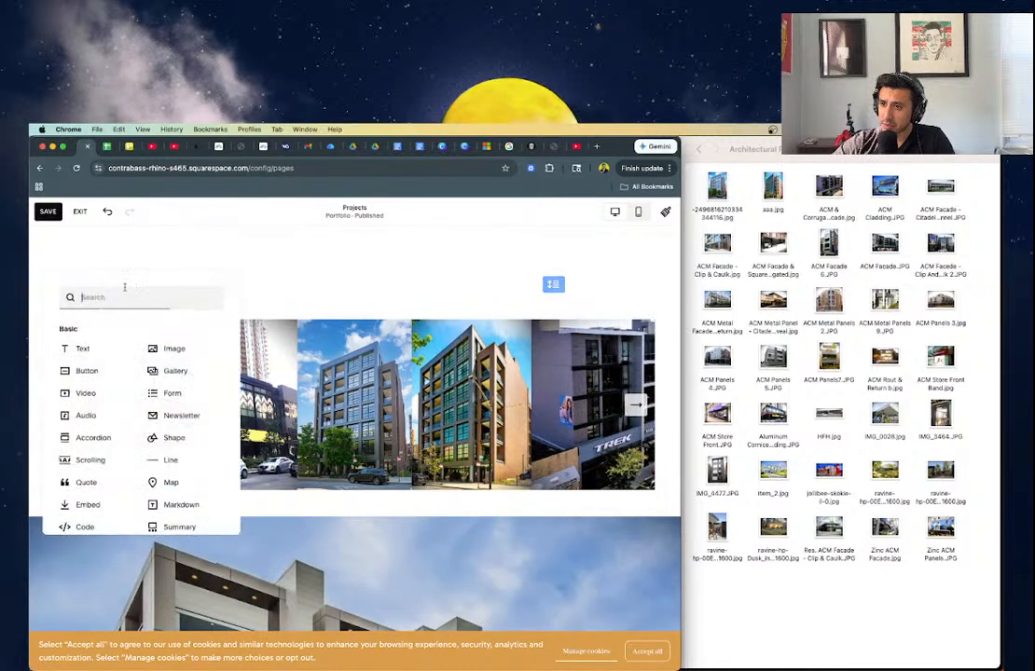
{"action": "left_click", "coordinate": [79, 347]}
{"action": "left_click", "coordinate": [208, 268]}
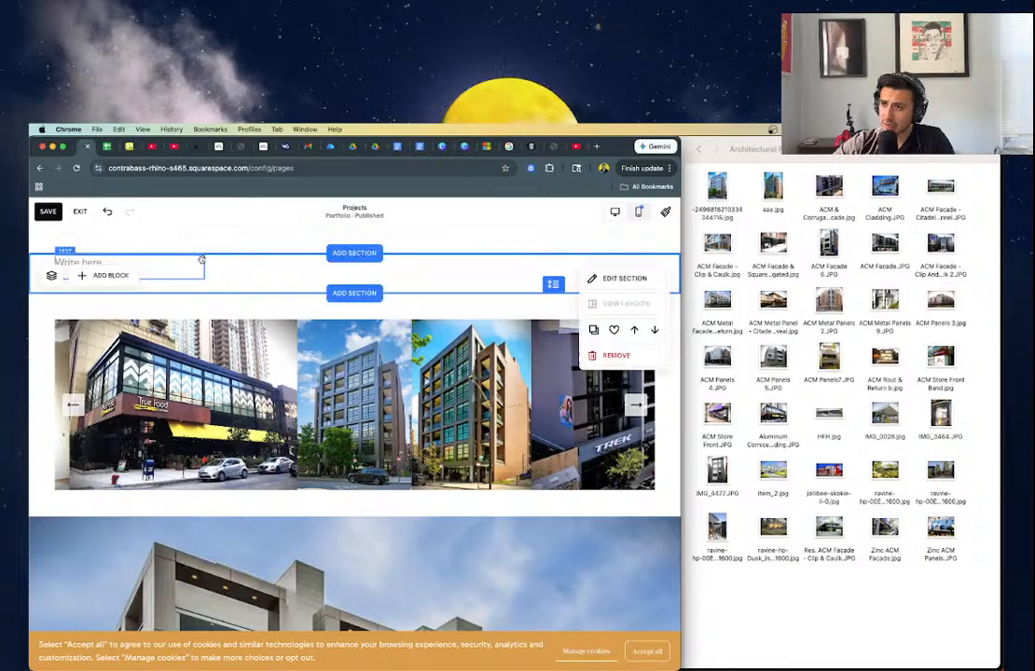
{"action": "left_click", "coordinate": [165, 274]}
{"action": "left_click_drag", "start_coordinate": [204, 267], "coordinate": [662, 294]}
{"action": "left_click", "coordinate": [243, 268]}
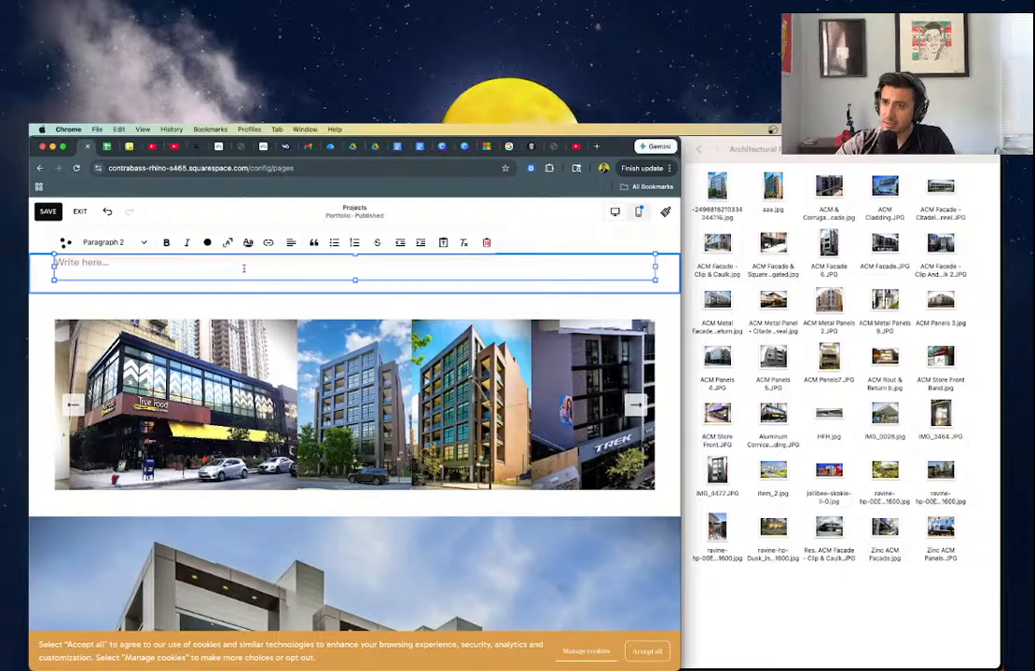
- Format the text block as Heading 2 and enter "Architectural Panels" as the carousel's title
{"action": "left_click", "coordinate": [104, 243]}
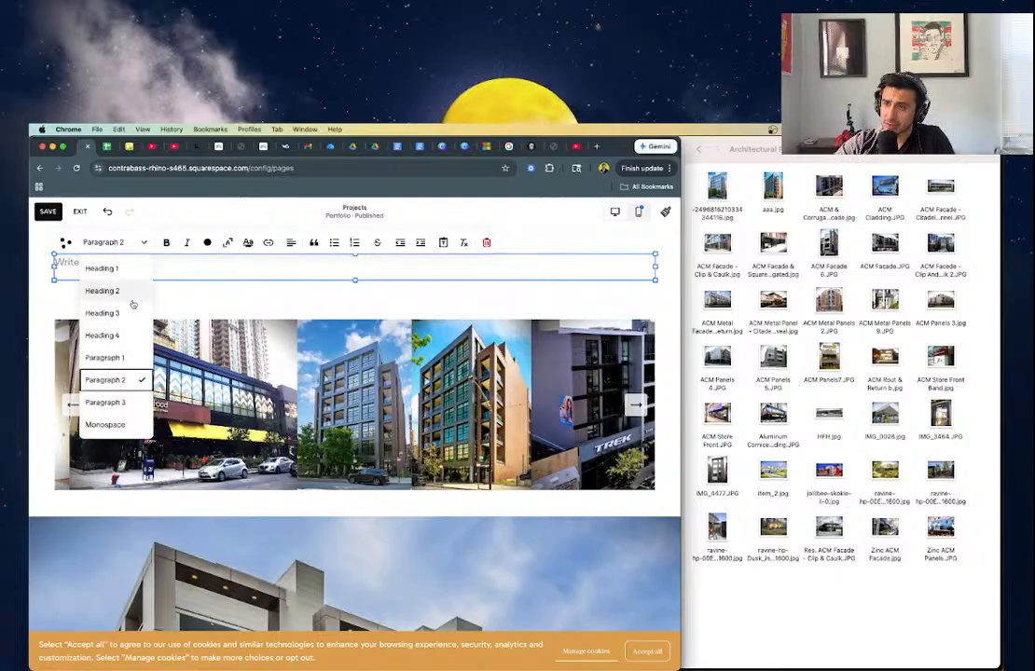
{"action": "left_click", "coordinate": [130, 290]}
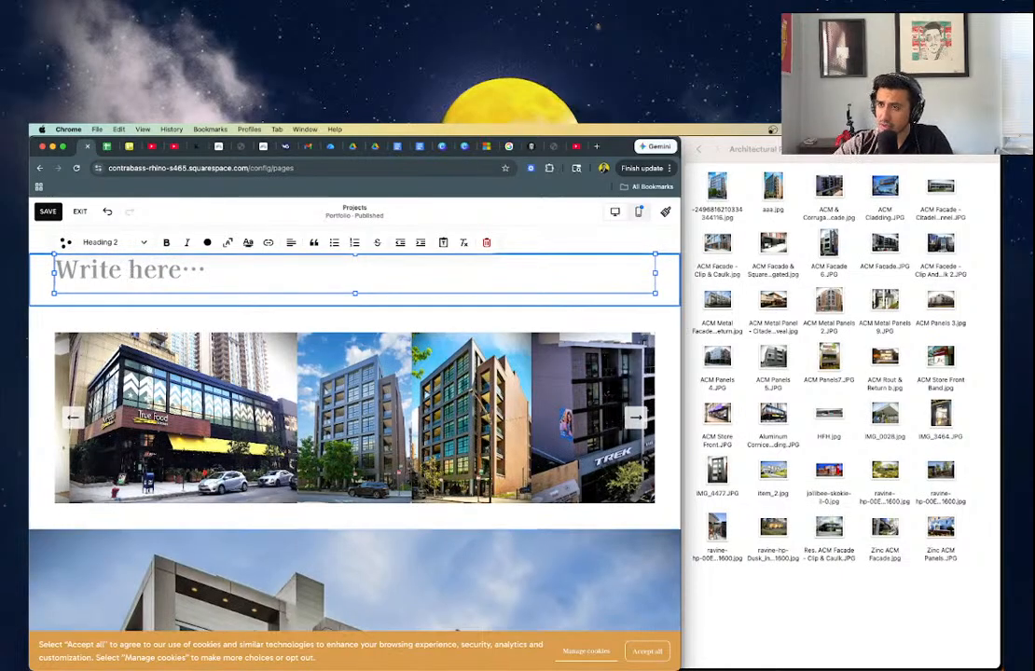
{"action": "scroll", "coordinate": [132, 277], "scroll_direction": "up", "scroll_amount": 2}
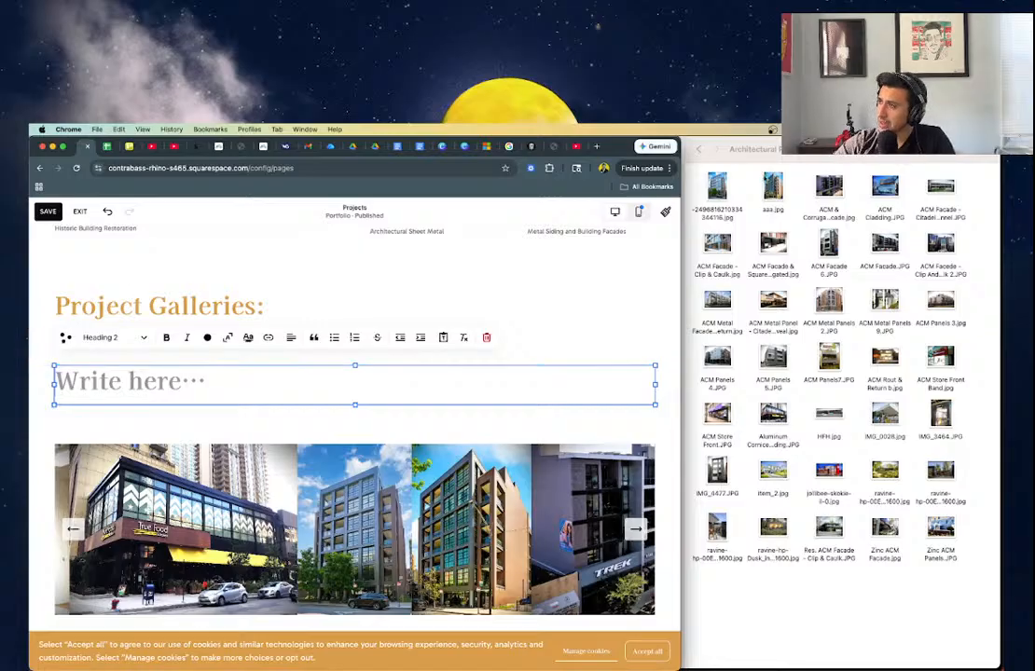
{"action": "type", "text": "Archi"}
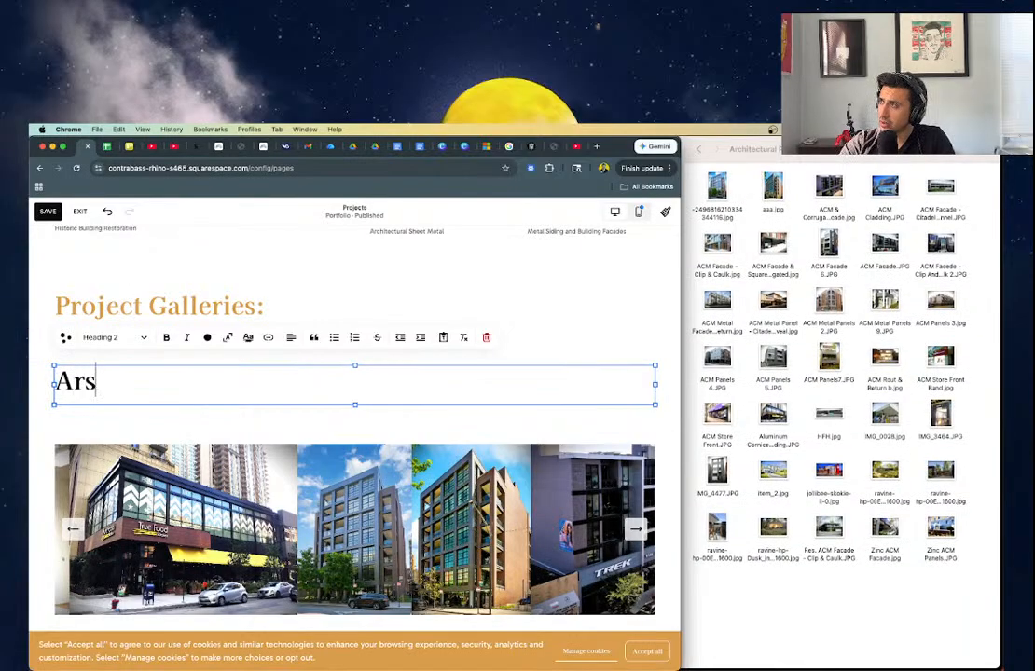
{"action": "type", "text": "tectural Pna"}
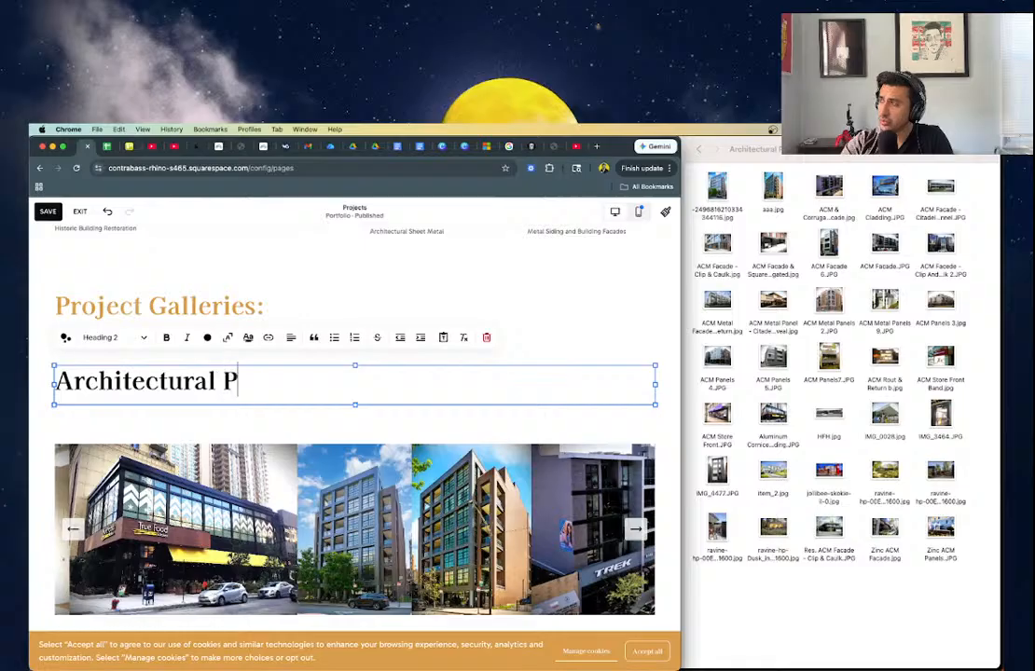
{"action": "key", "text": "BackSpace"}
{"action": "key", "text": "BackSpace"}
{"action": "type", "text": "anels"}
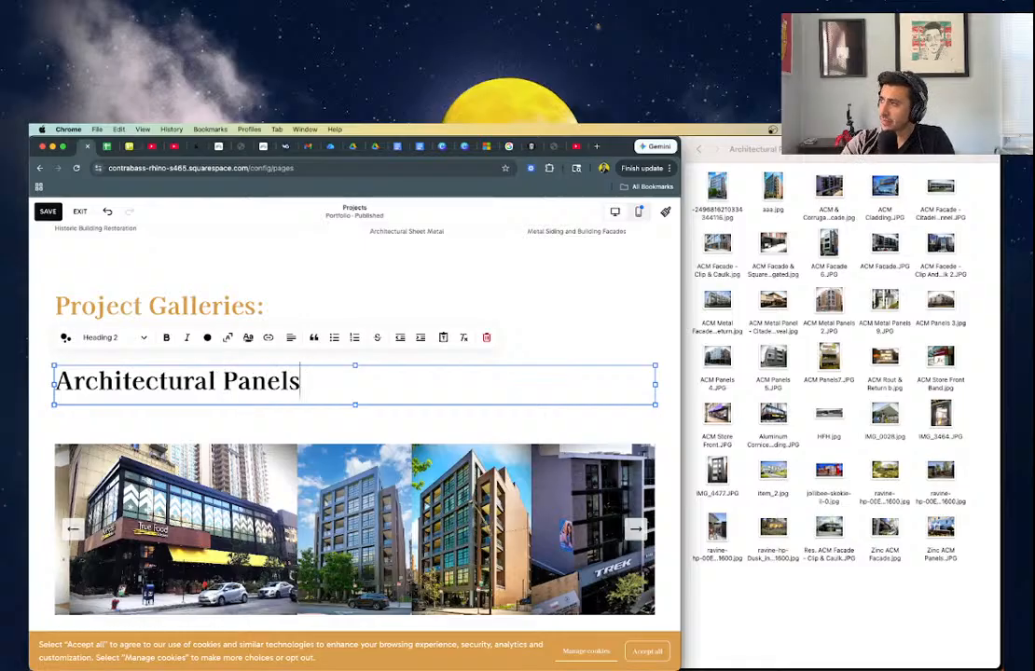
- Return to the Porfolio folder in Finder to check the subfolder names, and reopen Architectural Panels (ACM)
{"action": "left_click", "coordinate": [920, 173]}
{"action": "left_click", "coordinate": [700, 150]}
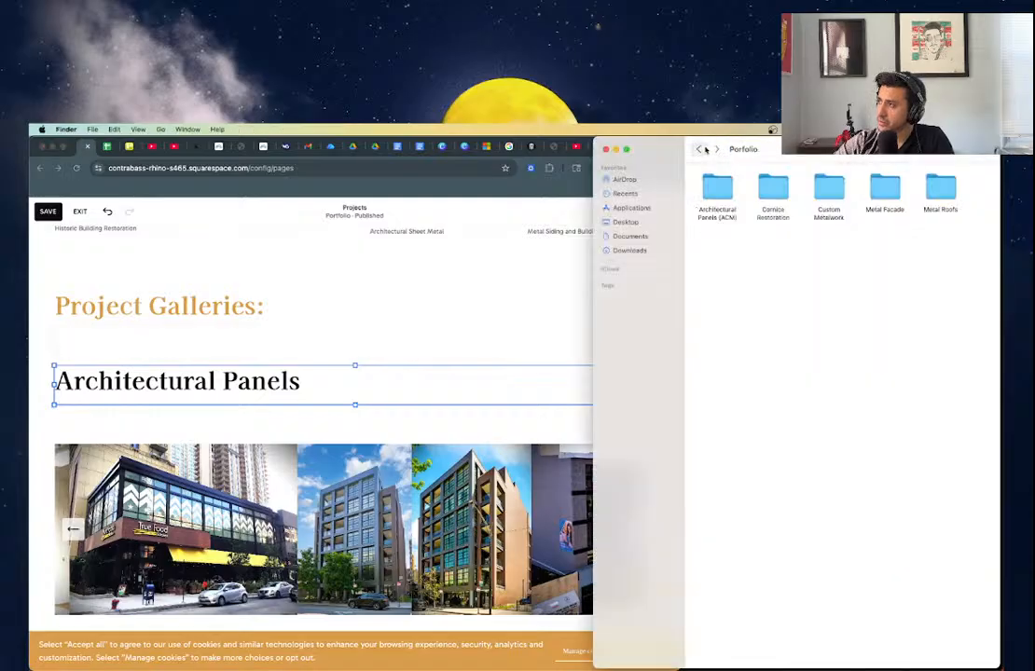
{"action": "double_click", "coordinate": [717, 209]}
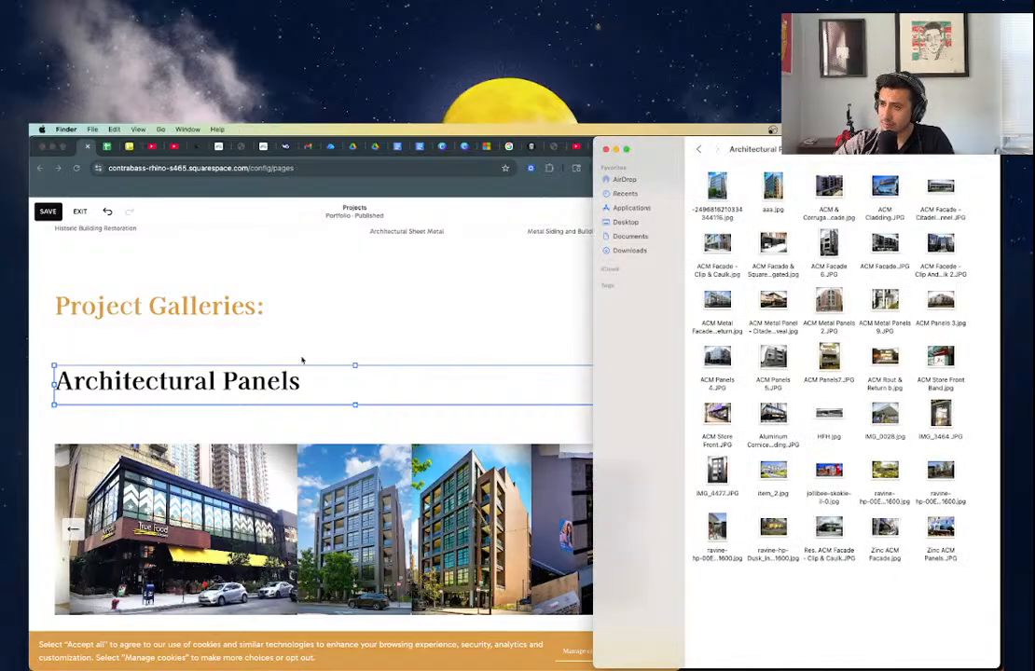
- Search the web for "acm metal panels meaning" in a new browser tab
{"action": "left_click", "coordinate": [305, 382]}
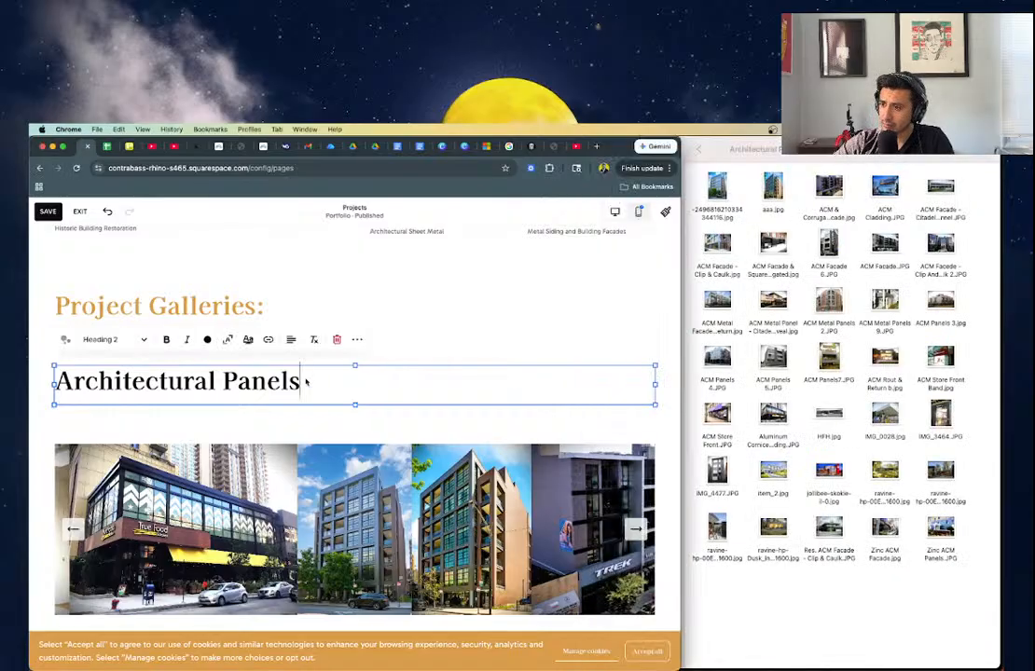
{"action": "left_click", "coordinate": [595, 147]}
{"action": "type", "text": "ACM"}
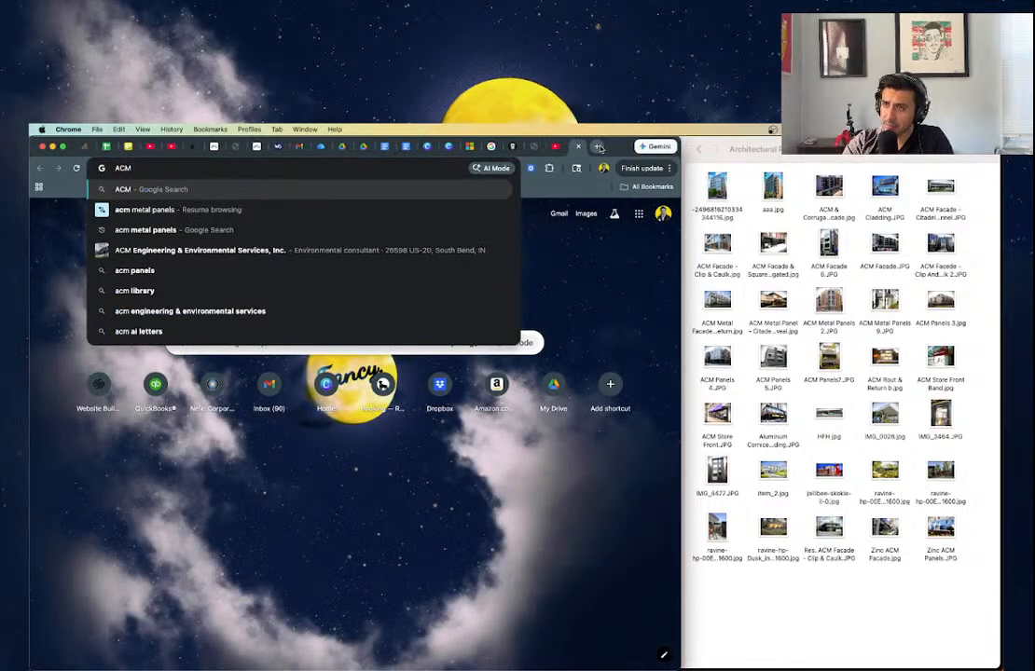
{"action": "key", "text": "Down"}
{"action": "type", "text": "meaning"}
{"action": "key", "text": "Return"}
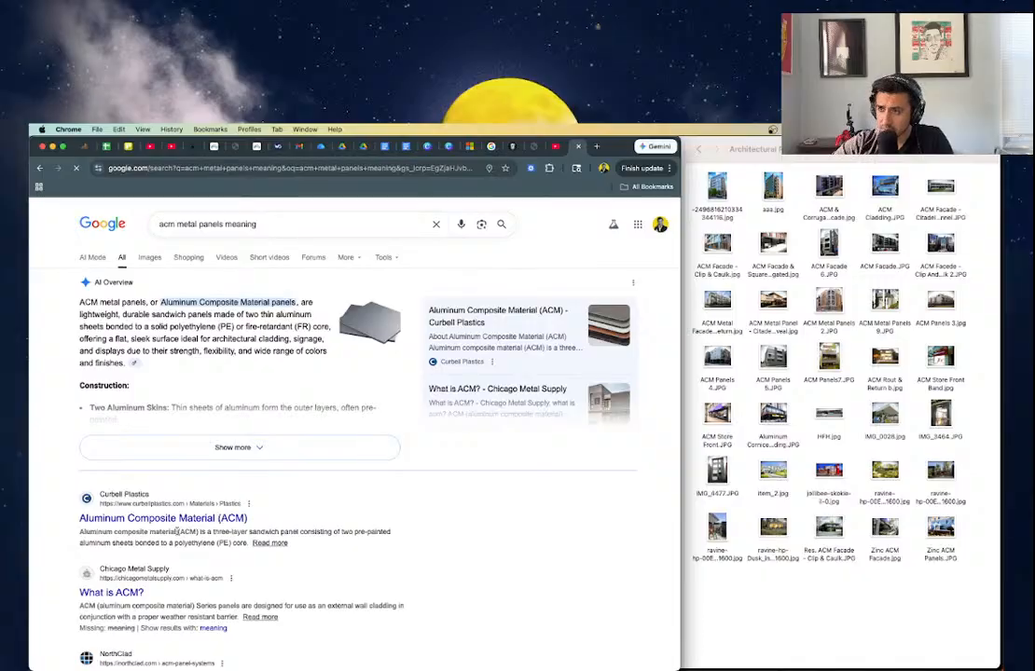
- Copy the phrase "Aluminum Composite Material" from the search results
{"action": "double_click", "coordinate": [72, 518]}
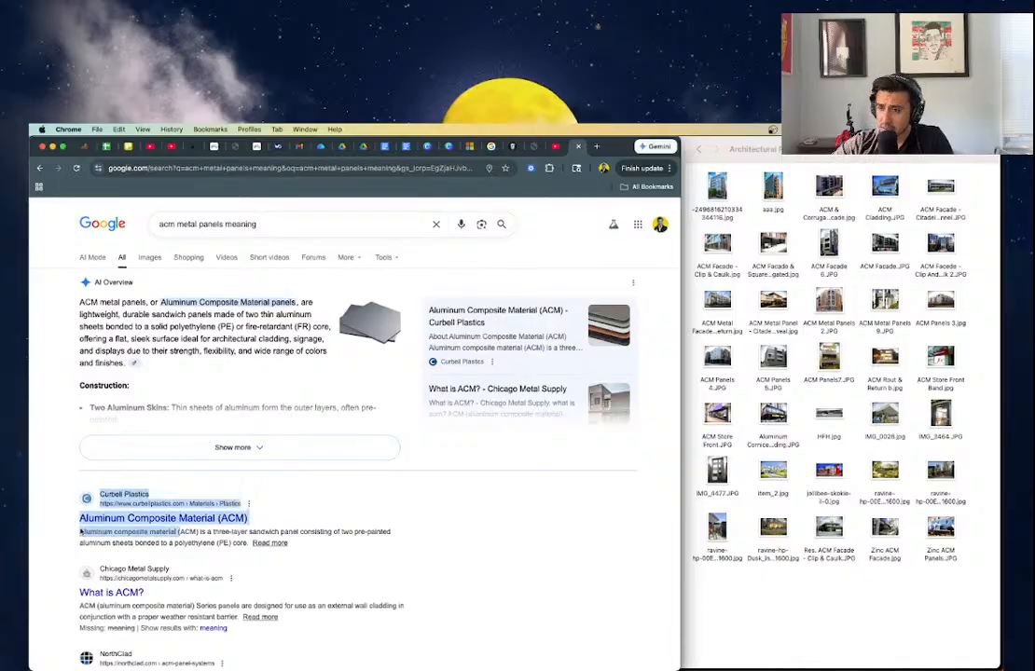
{"action": "left_click", "coordinate": [79, 528]}
{"action": "triple_click", "coordinate": [80, 531]}
{"action": "left_click", "coordinate": [80, 531]}
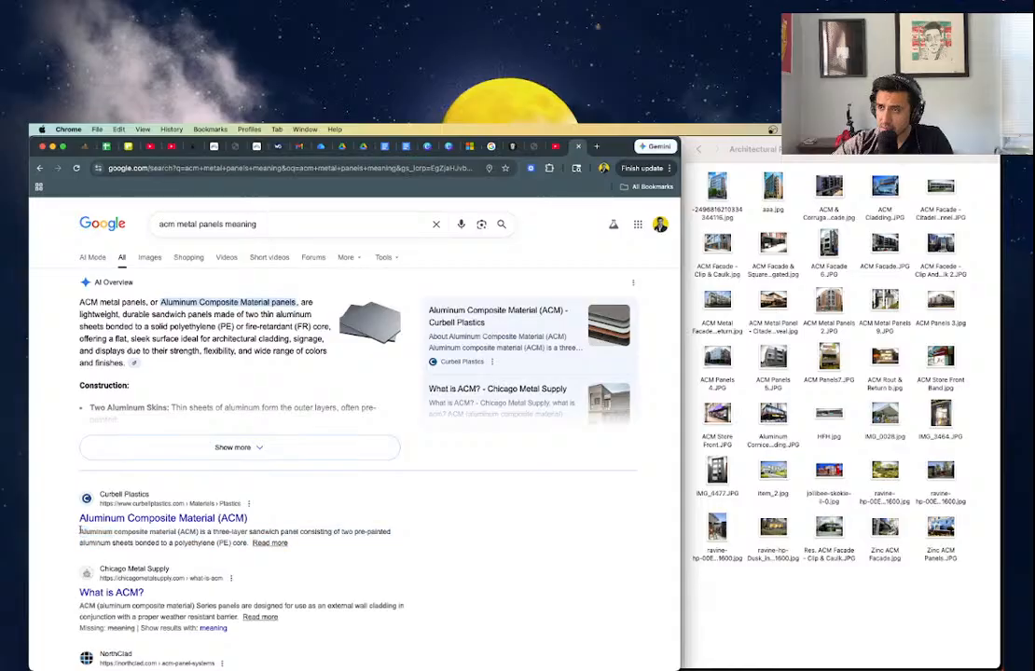
{"action": "left_click_drag", "start_coordinate": [161, 302], "coordinate": [270, 302]}
{"action": "key", "text": "super+c"}
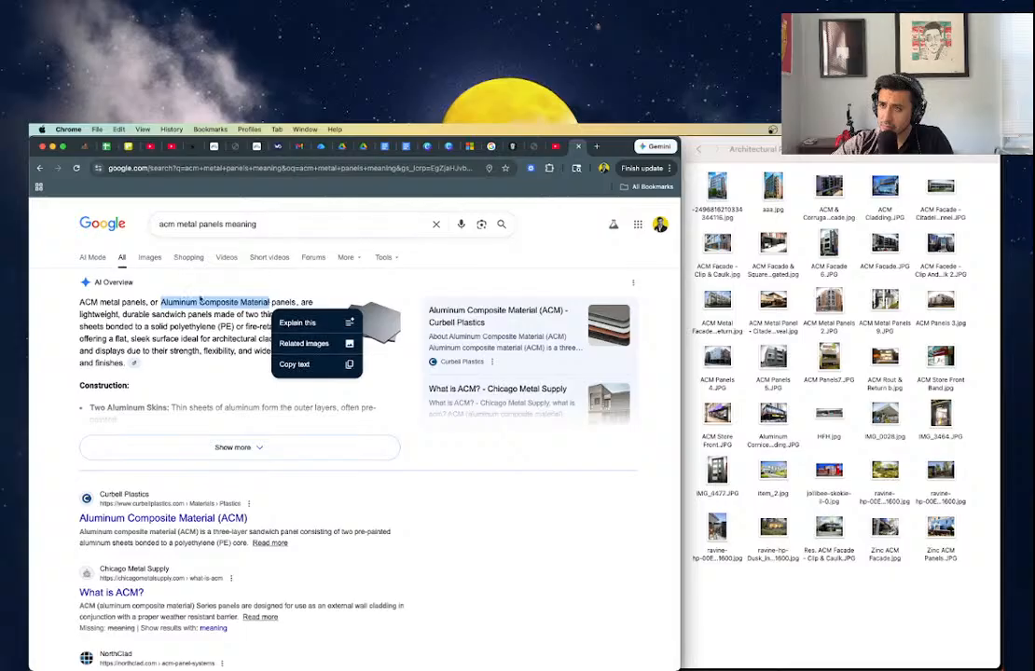
- Return to the Squarespace editor and extend the carousel title to "Architectural Panels - Aluminum Composite Material (ACM)"
{"action": "left_click", "coordinate": [88, 146]}
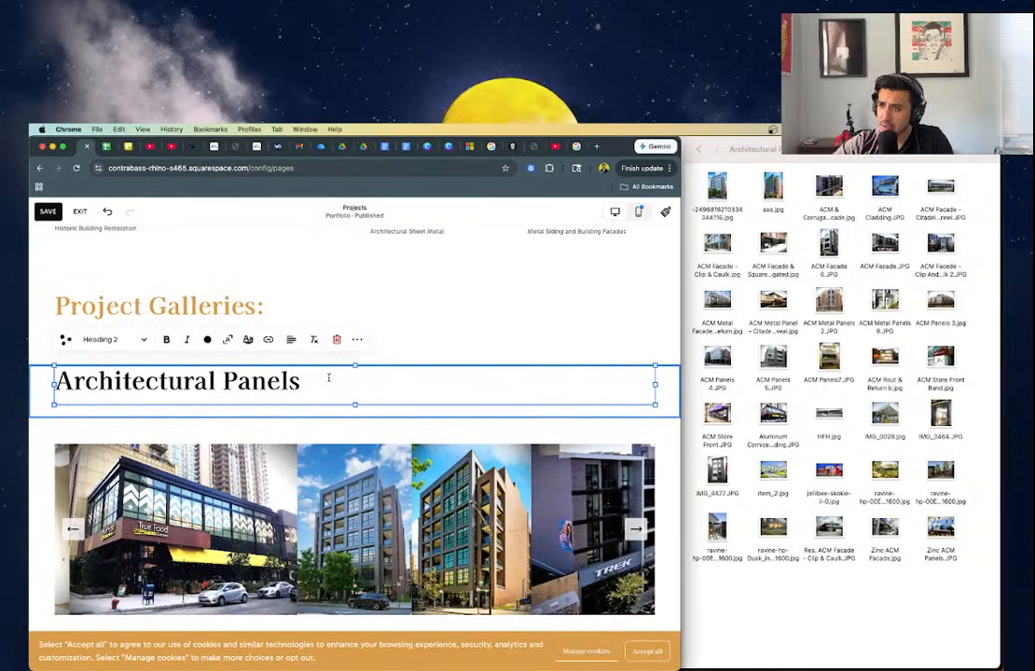
{"action": "type", "text": "-"}
{"action": "key", "text": "super+v"}
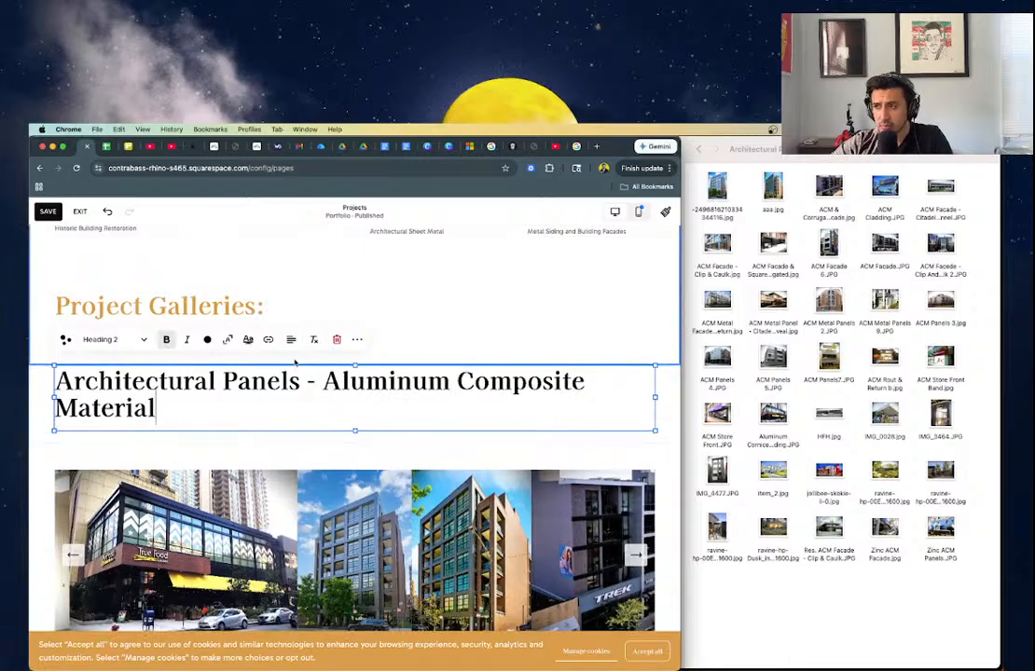
{"action": "type", "text": "(ACM)"}
{"action": "left_click", "coordinate": [319, 453]}
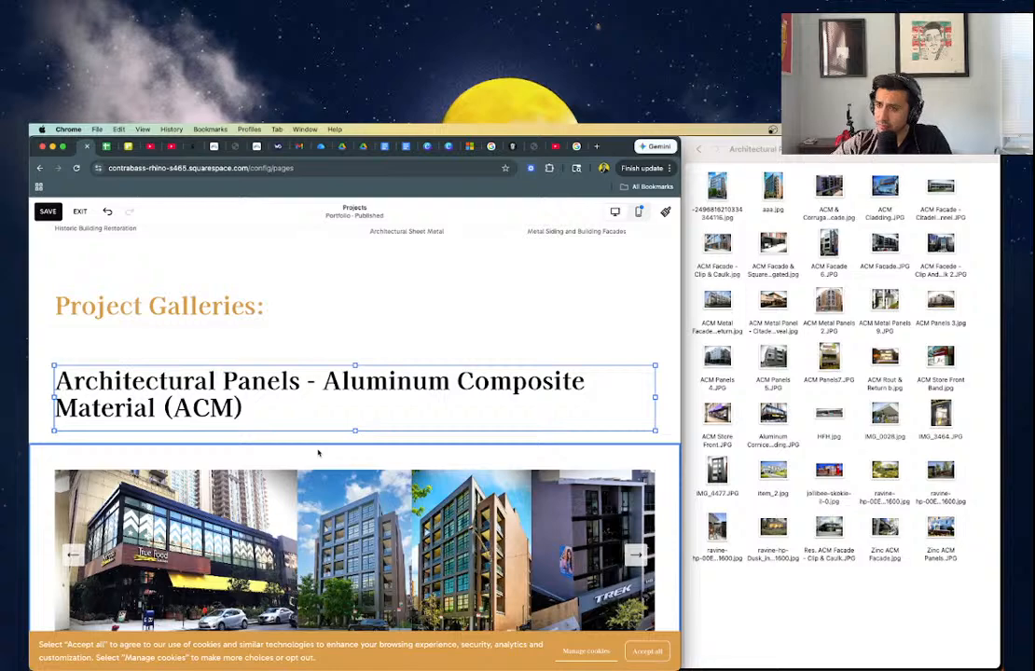
- Move the carousel title's text block down one grid row within its section
{"action": "left_click", "coordinate": [268, 405]}
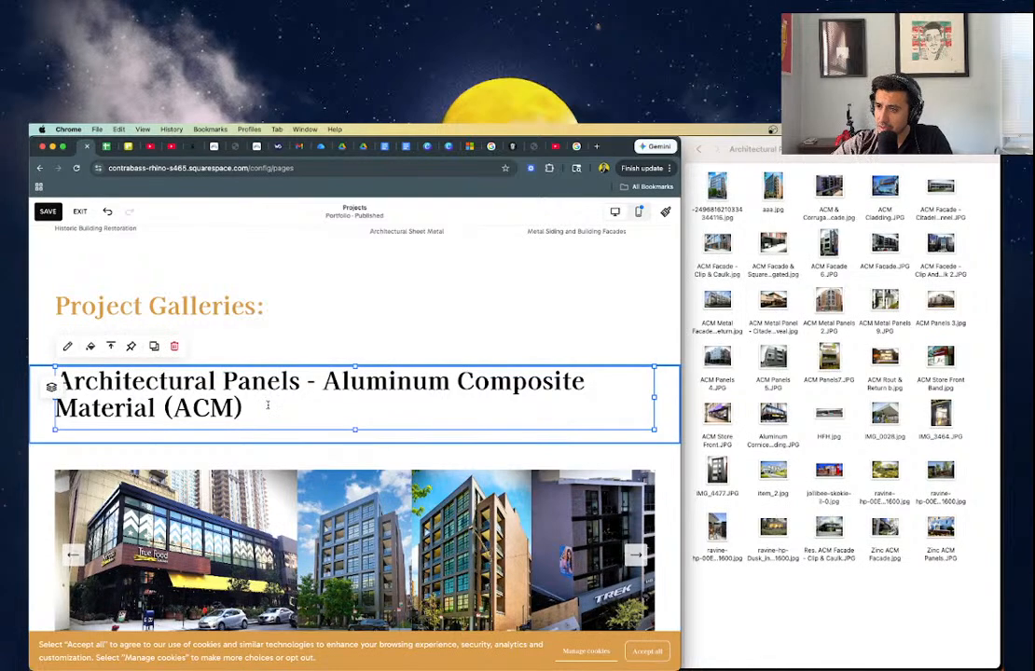
{"action": "left_click", "coordinate": [46, 414]}
{"action": "left_click_drag", "start_coordinate": [84, 412], "coordinate": [85, 422]}
{"action": "left_click", "coordinate": [528, 375]}
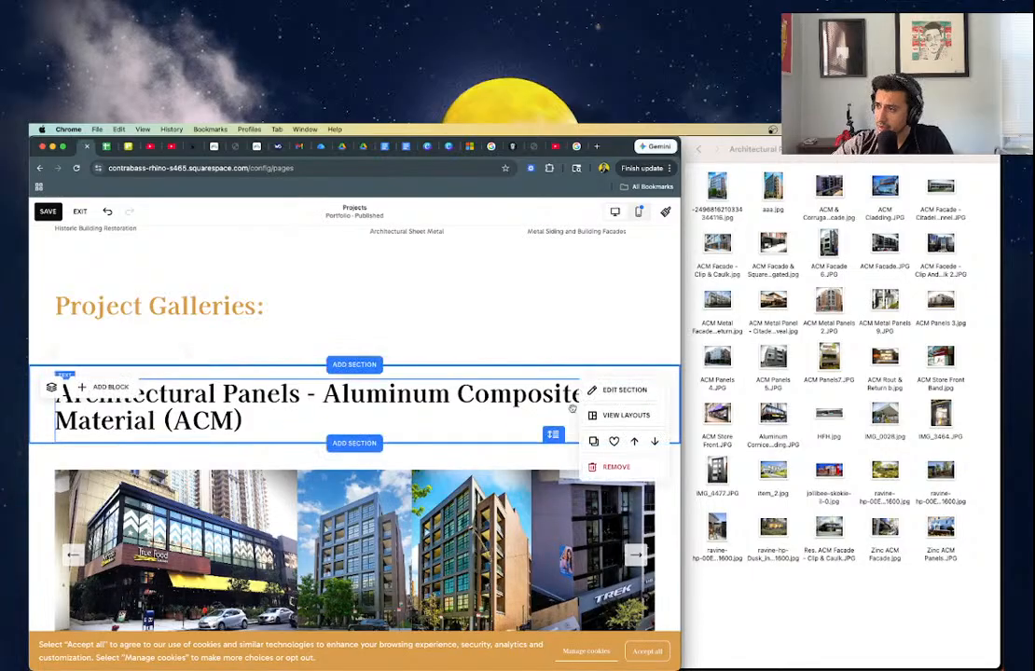
- Move the title block back up to its section's upper edge and shorten the section by one grid row
{"action": "double_click", "coordinate": [524, 388]}
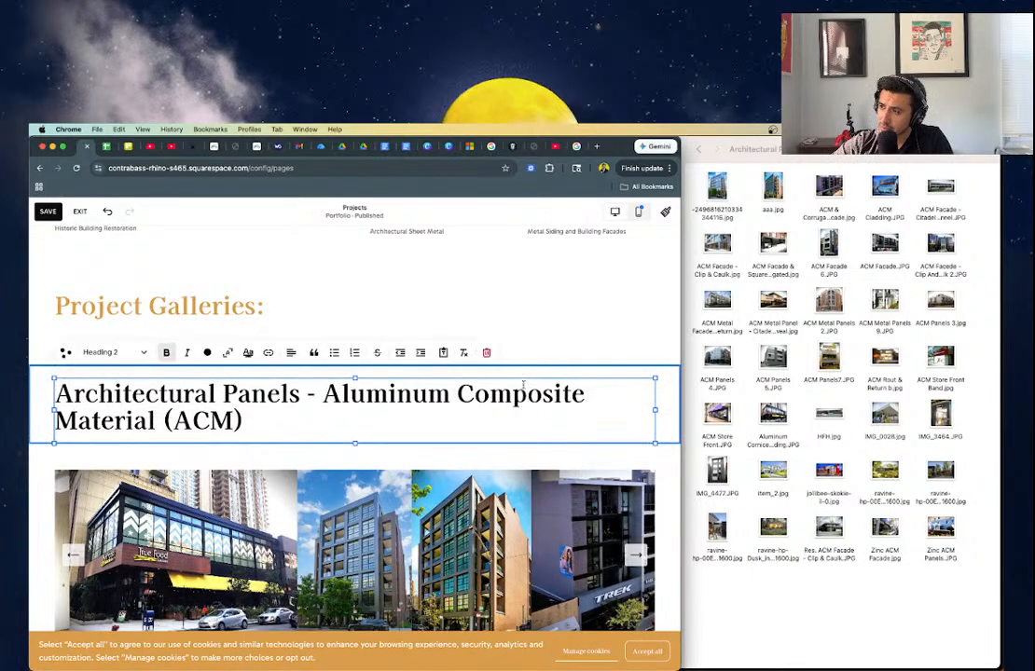
{"action": "left_click", "coordinate": [522, 379]}
{"action": "left_click", "coordinate": [524, 367]}
{"action": "left_click_drag", "start_coordinate": [526, 390], "coordinate": [527, 377]}
{"action": "left_click", "coordinate": [553, 437]}
{"action": "left_click_drag", "start_coordinate": [553, 436], "coordinate": [553, 423]}
{"action": "double_click", "coordinate": [495, 408]}
{"action": "left_click", "coordinate": [555, 319]}
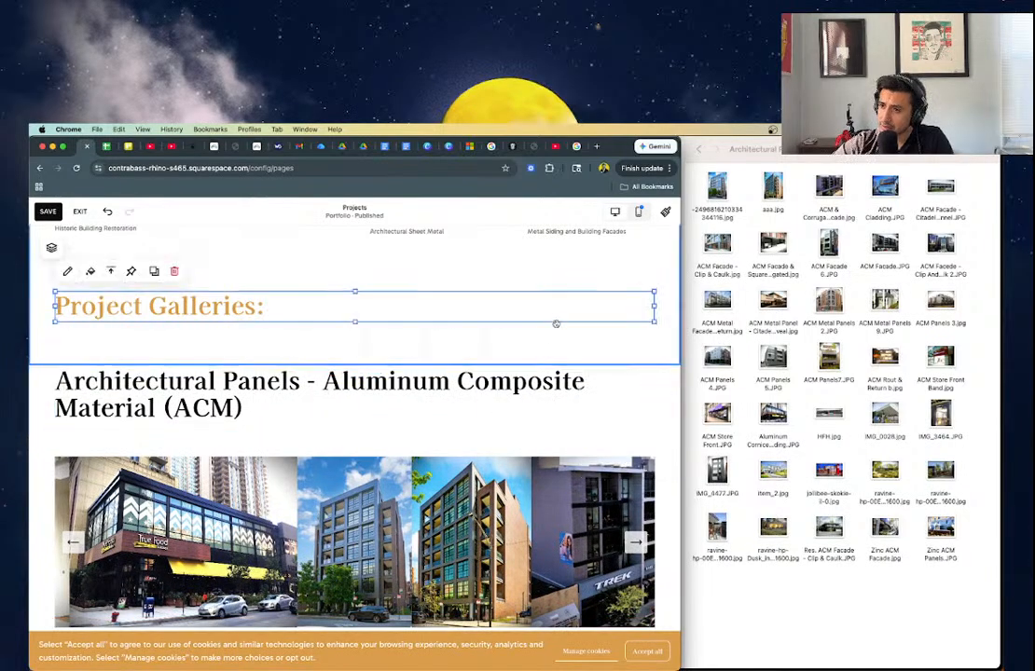
- Add a line block to the title section and stretch it across the full content width beneath the title text
{"action": "left_click", "coordinate": [437, 437]}
{"action": "left_click", "coordinate": [426, 415]}
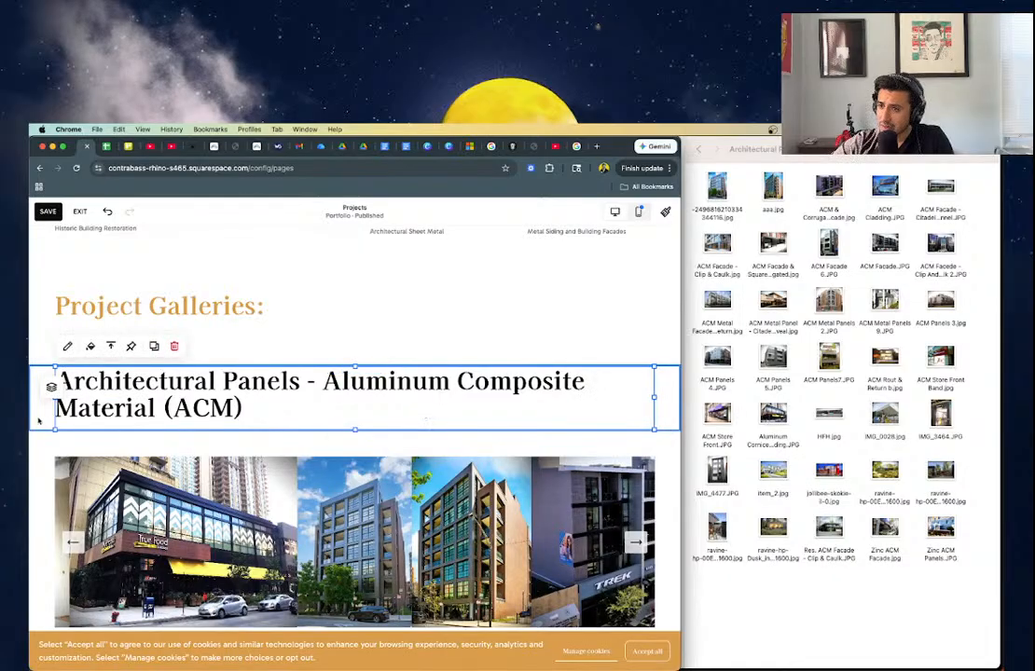
{"action": "scroll", "coordinate": [282, 463], "scroll_direction": "down", "scroll_amount": 2}
{"action": "scroll", "coordinate": [282, 463], "scroll_direction": "up", "scroll_amount": 2}
{"action": "left_click", "coordinate": [39, 364]}
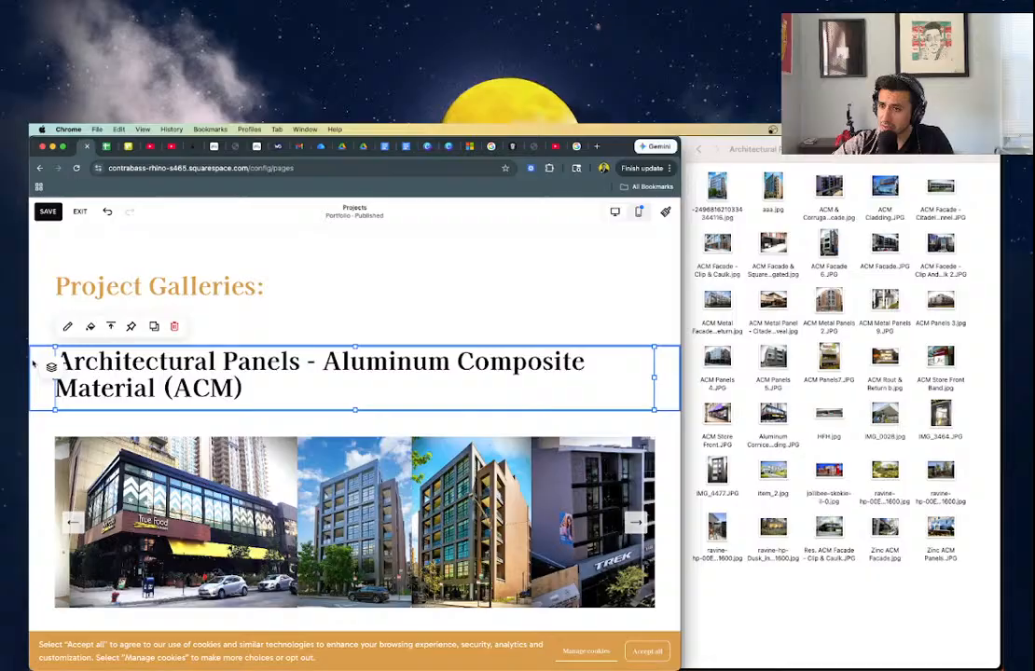
{"action": "left_click", "coordinate": [48, 363]}
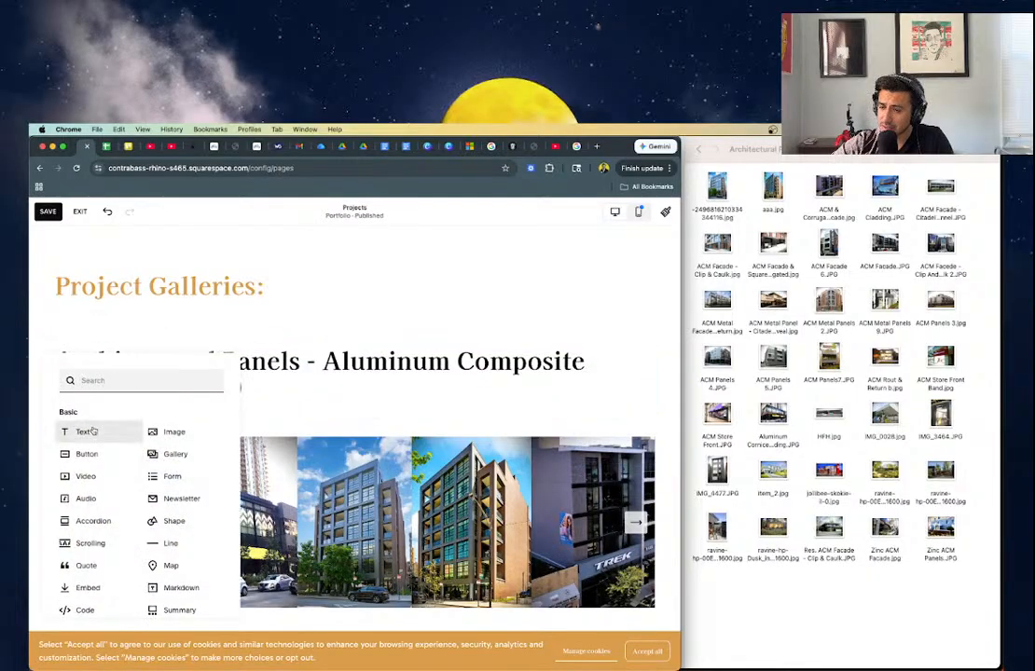
{"action": "left_click", "coordinate": [87, 431]}
{"action": "left_click_drag", "start_coordinate": [155, 404], "coordinate": [649, 395]}
{"action": "left_click", "coordinate": [477, 355]}
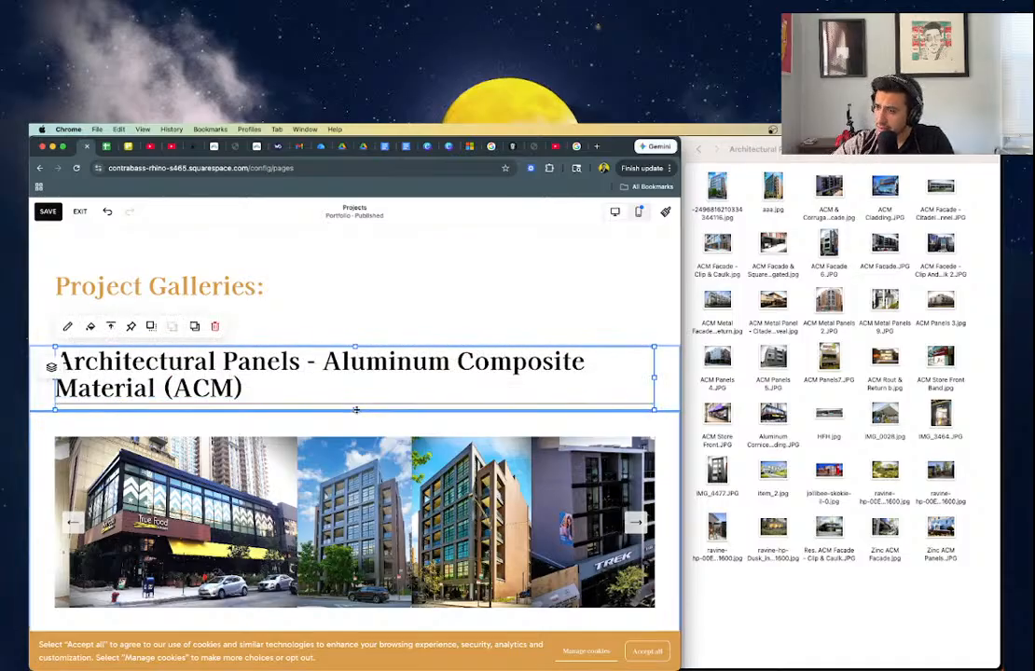
- Apply a smaller heading style to the whole carousel title so it fits on one line
{"action": "left_click_drag", "start_coordinate": [355, 411], "coordinate": [356, 371]}
{"action": "left_click", "coordinate": [357, 371]}
{"action": "key", "text": "ctrl+a"}
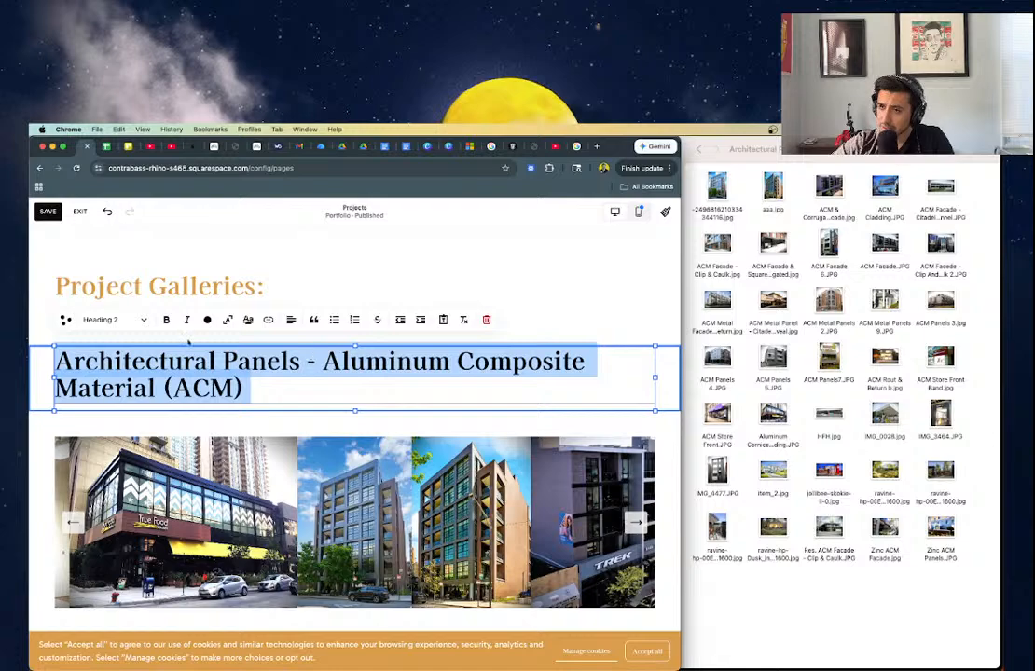
{"action": "left_click", "coordinate": [110, 320]}
{"action": "left_click", "coordinate": [102, 390]}
{"action": "left_click", "coordinate": [534, 358]}
{"action": "left_click", "coordinate": [670, 368]}
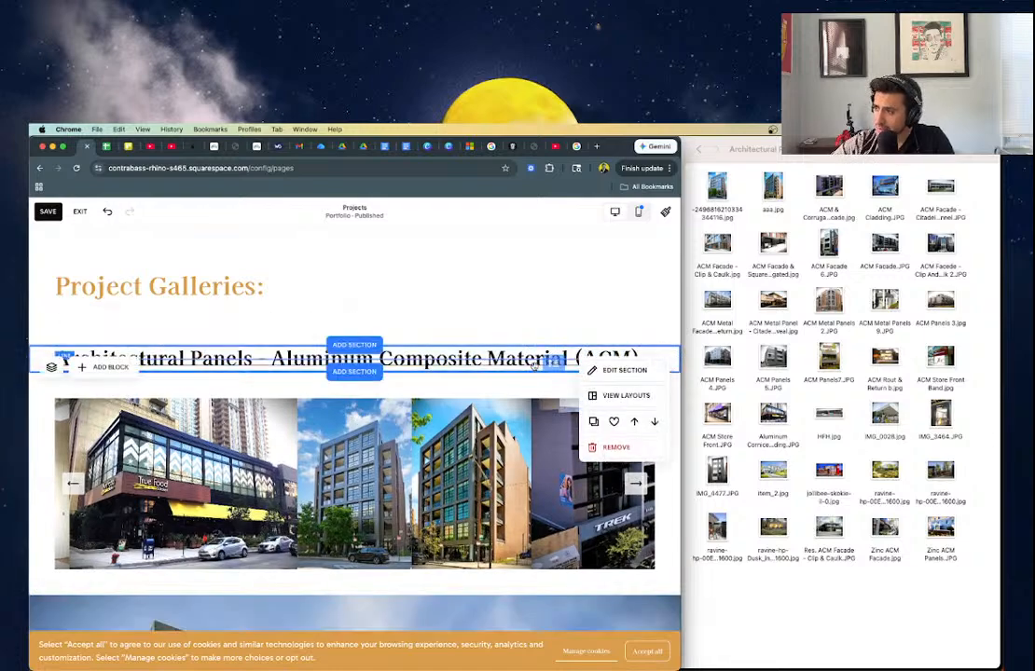
- Make the title section two grid rows taller and shift the title and its line down for spacing
{"action": "left_click_drag", "start_coordinate": [554, 366], "coordinate": [553, 392]}
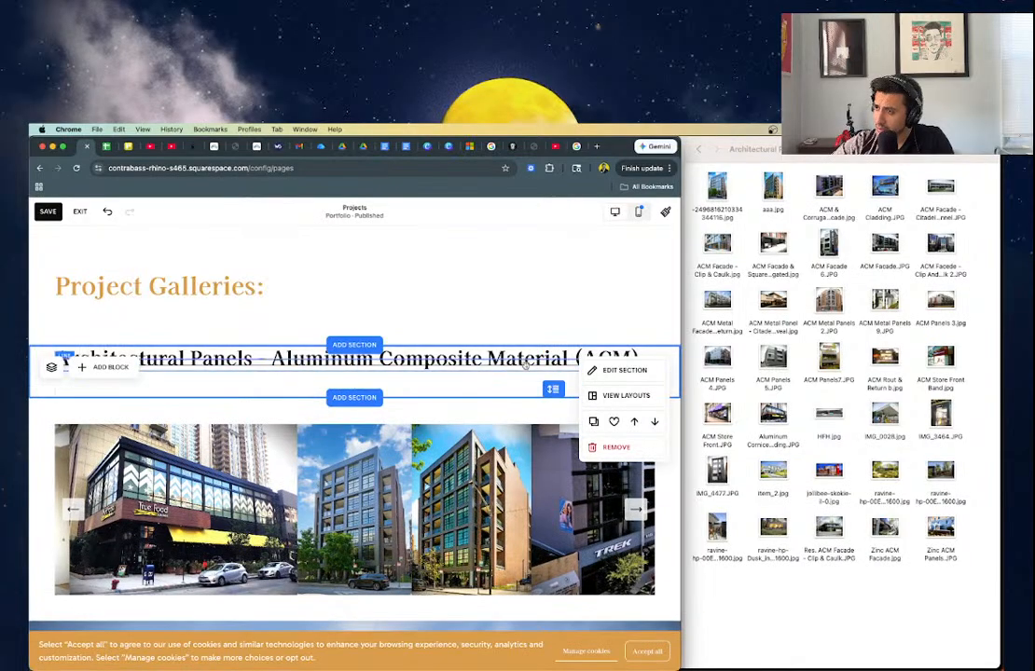
{"action": "left_click", "coordinate": [525, 366]}
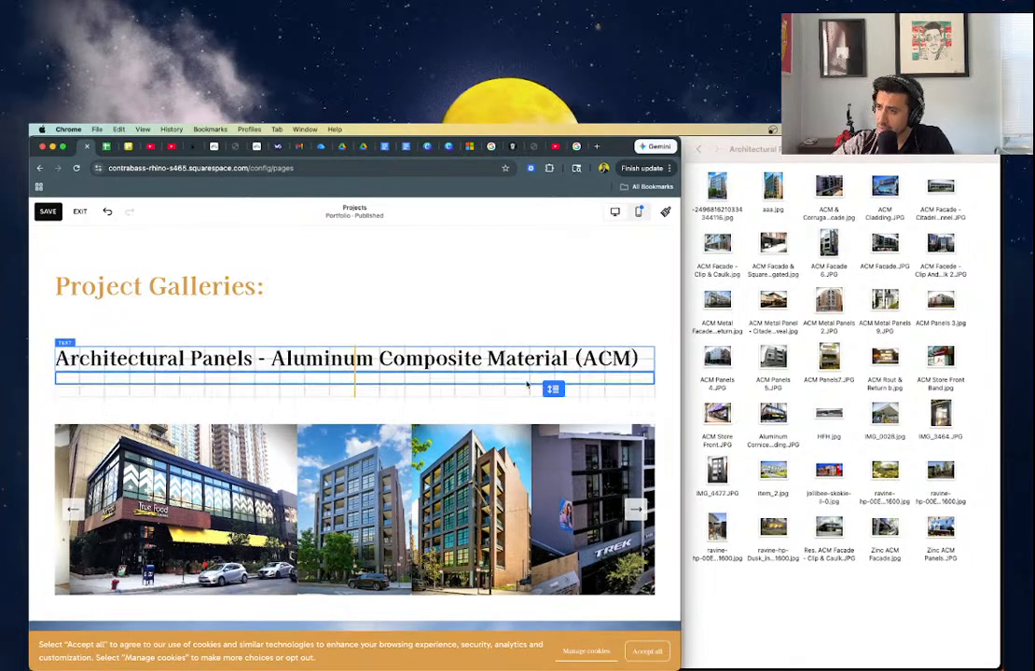
{"action": "left_click_drag", "start_coordinate": [527, 383], "coordinate": [526, 381]}
{"action": "left_click", "coordinate": [420, 399]}
{"action": "left_click_drag", "start_coordinate": [557, 389], "coordinate": [556, 387]}
{"action": "left_click", "coordinate": [473, 358]}
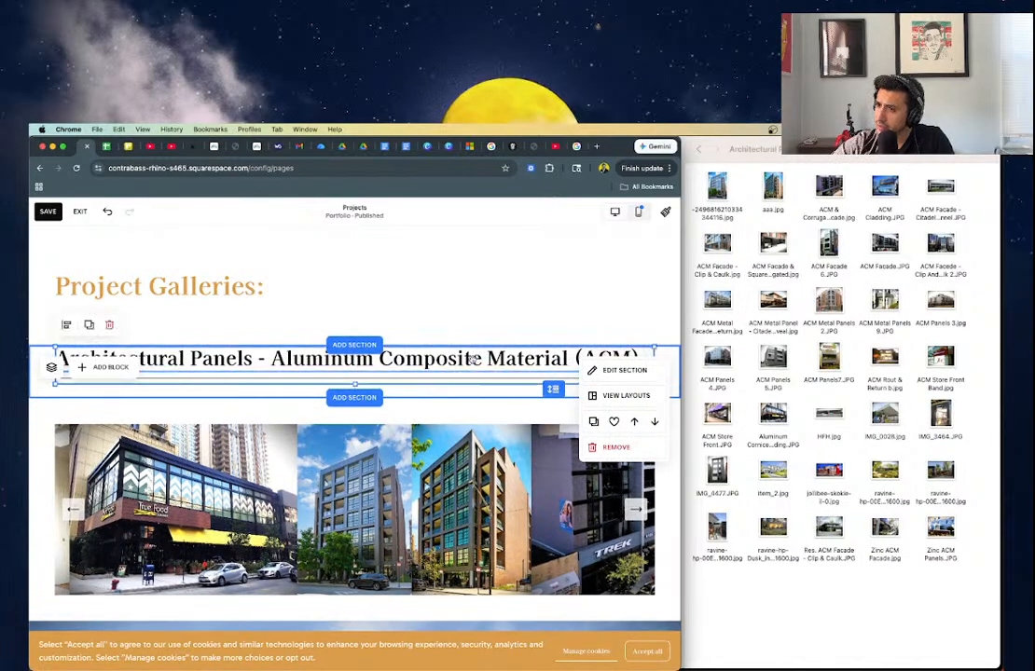
{"action": "left_click", "coordinate": [459, 307]}
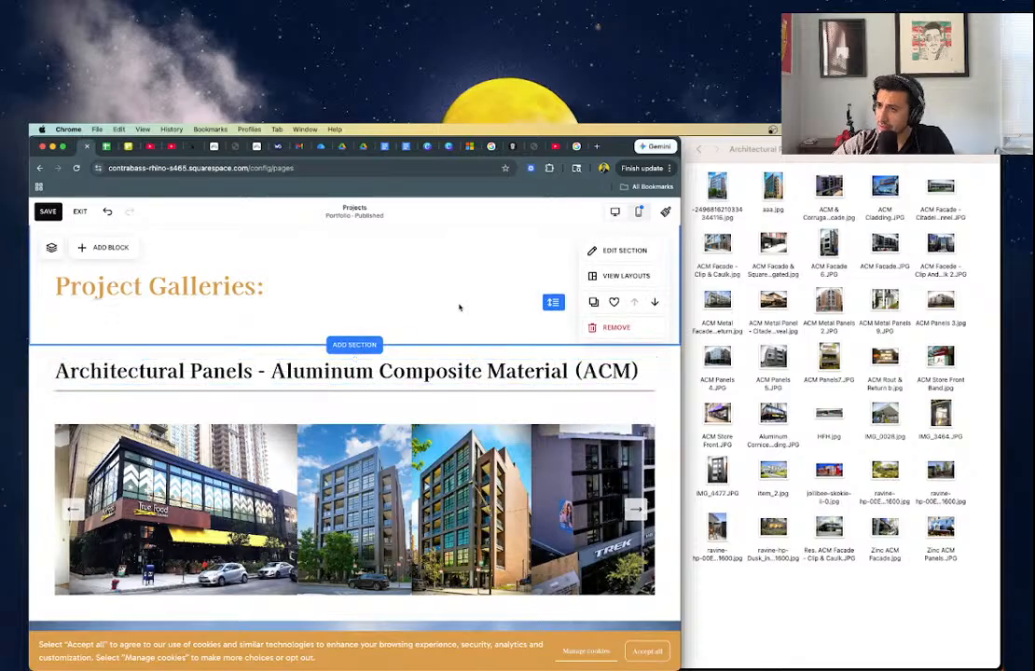
- Set the Project Galleries section to a custom fill-screen height of 1
{"action": "left_click", "coordinate": [543, 273]}
{"action": "left_click", "coordinate": [611, 256]}
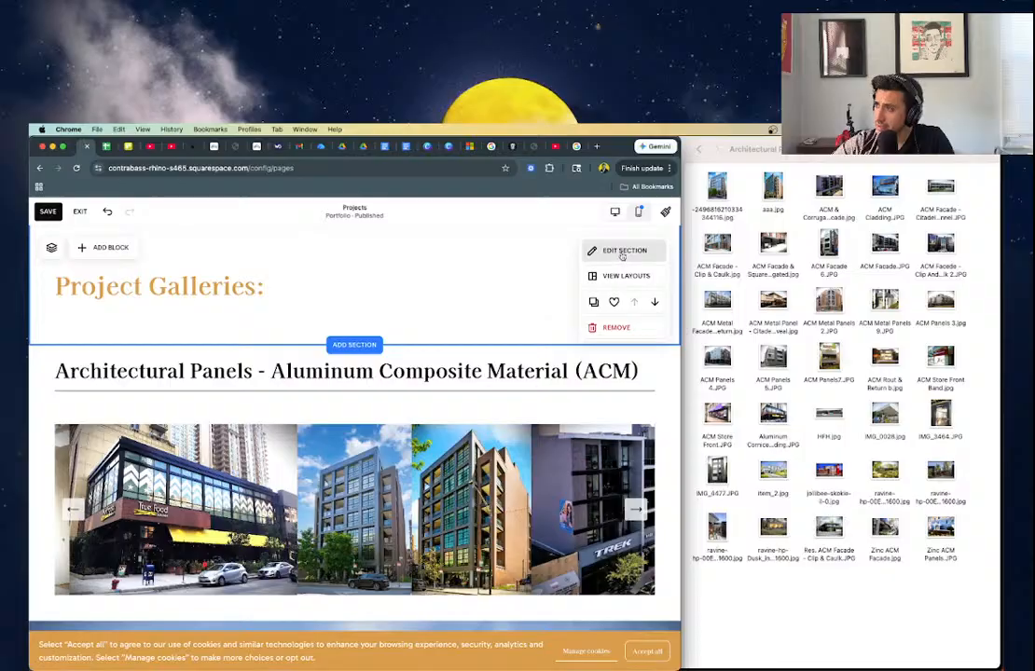
{"action": "left_click", "coordinate": [622, 251]}
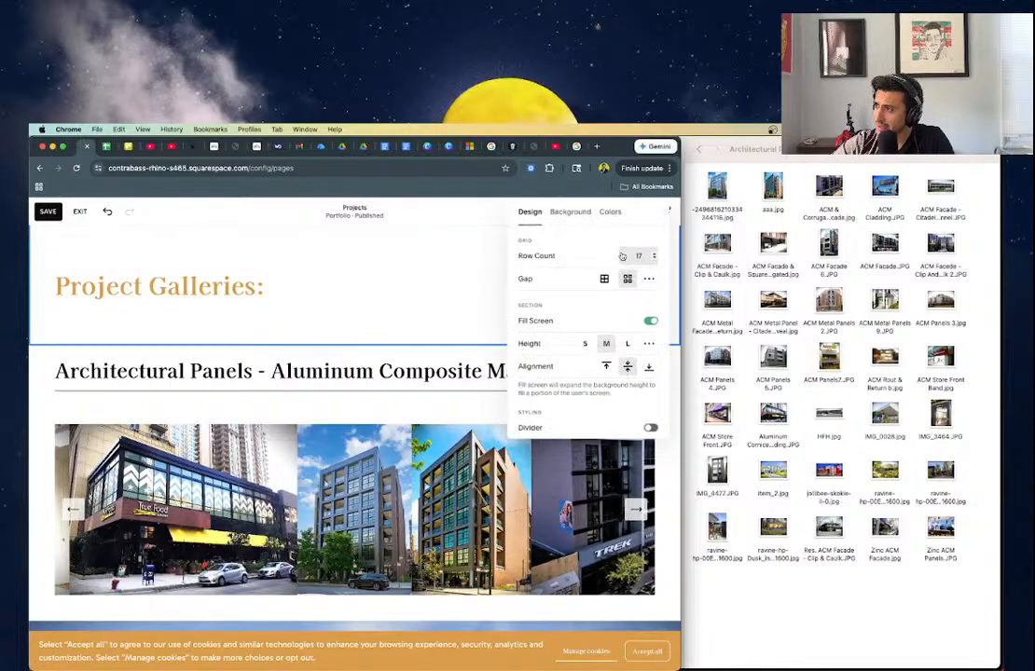
{"action": "left_click", "coordinate": [648, 344]}
{"action": "scroll", "coordinate": [420, 373], "scroll_direction": "up", "scroll_amount": 5}
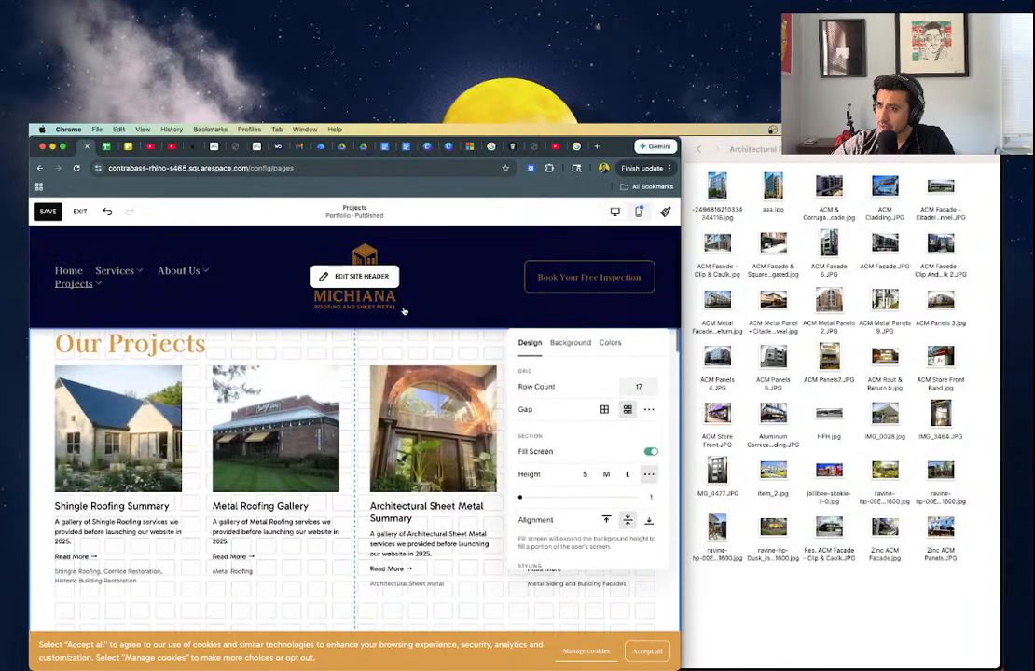
{"action": "scroll", "coordinate": [256, 389], "scroll_direction": "down", "scroll_amount": 3}
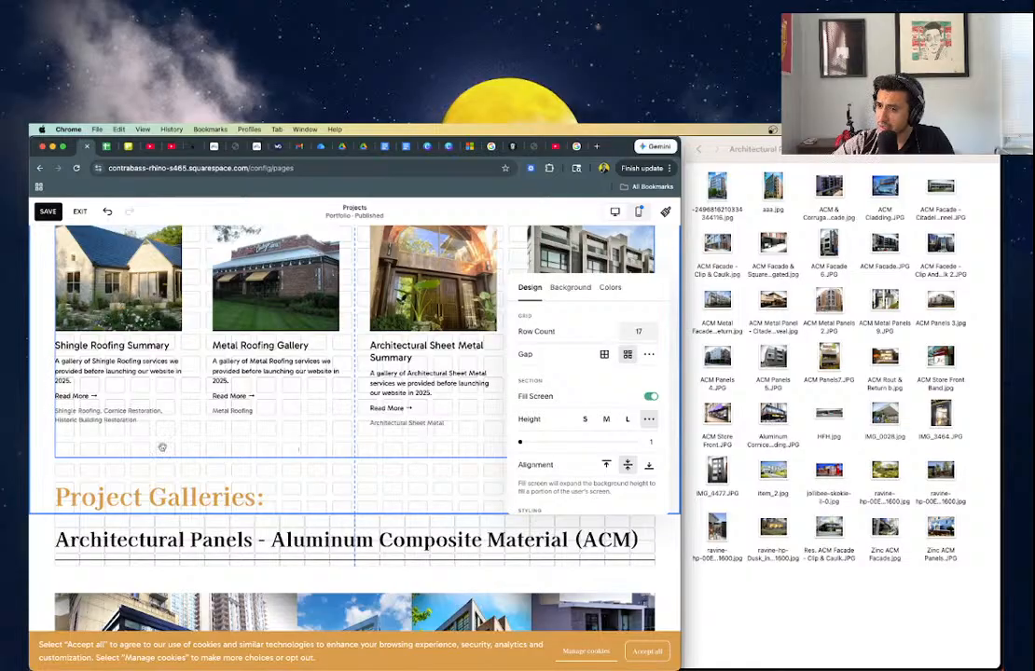
{"action": "left_click", "coordinate": [34, 460]}
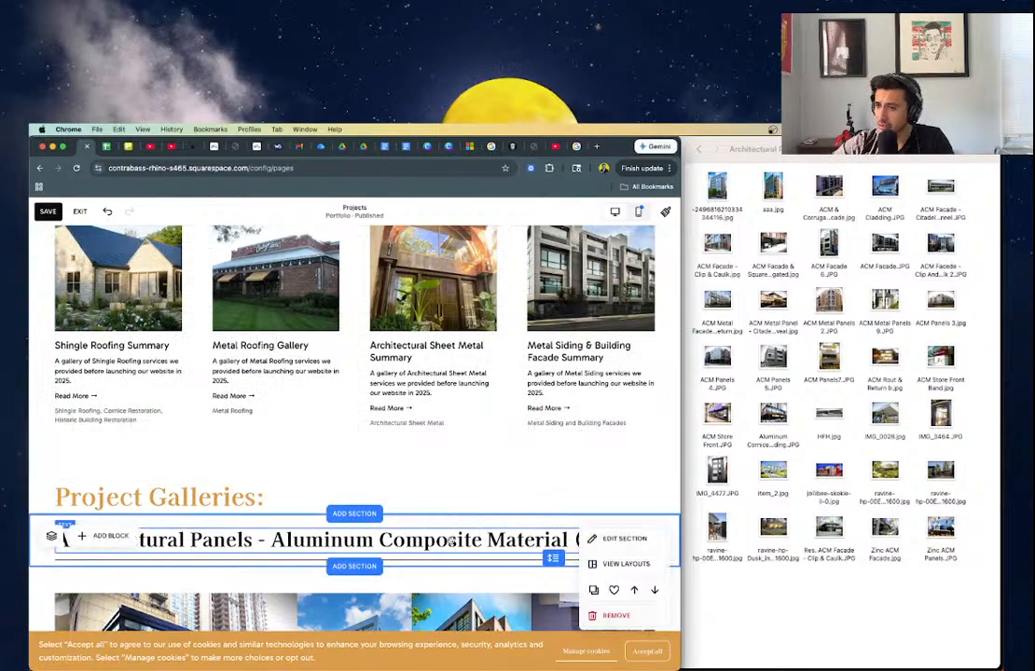
- Open the carousel's gallery editor and preview Aluminum Cornice and Longboard Siding.JPG and HFH.jpg from the folder to compare with its images
{"action": "scroll", "coordinate": [373, 420], "scroll_direction": "down", "scroll_amount": 2}
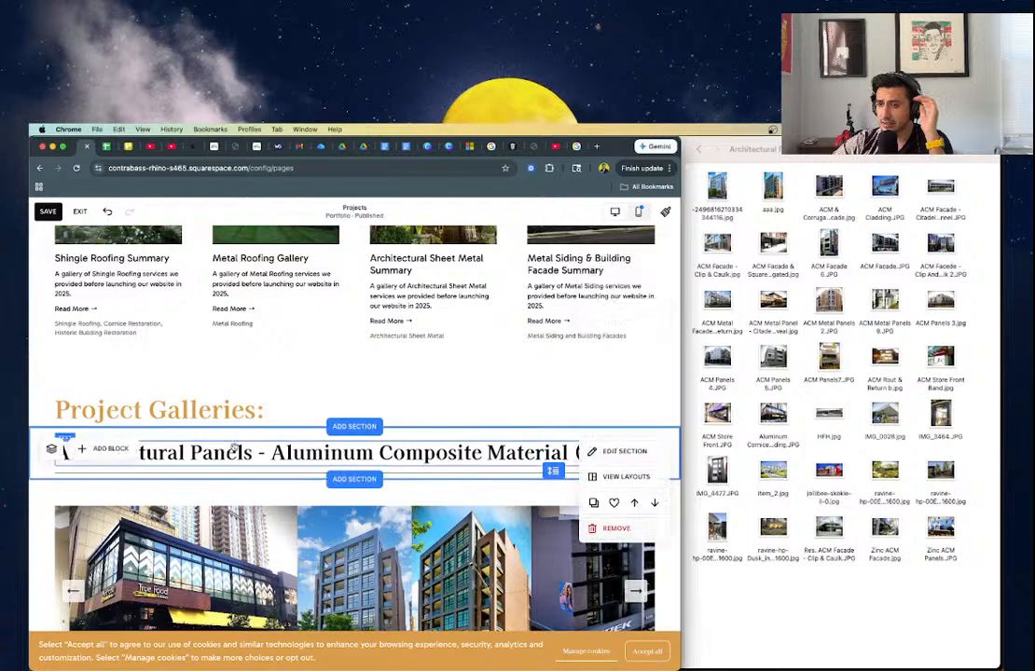
{"action": "scroll", "coordinate": [388, 412], "scroll_direction": "down", "scroll_amount": 3}
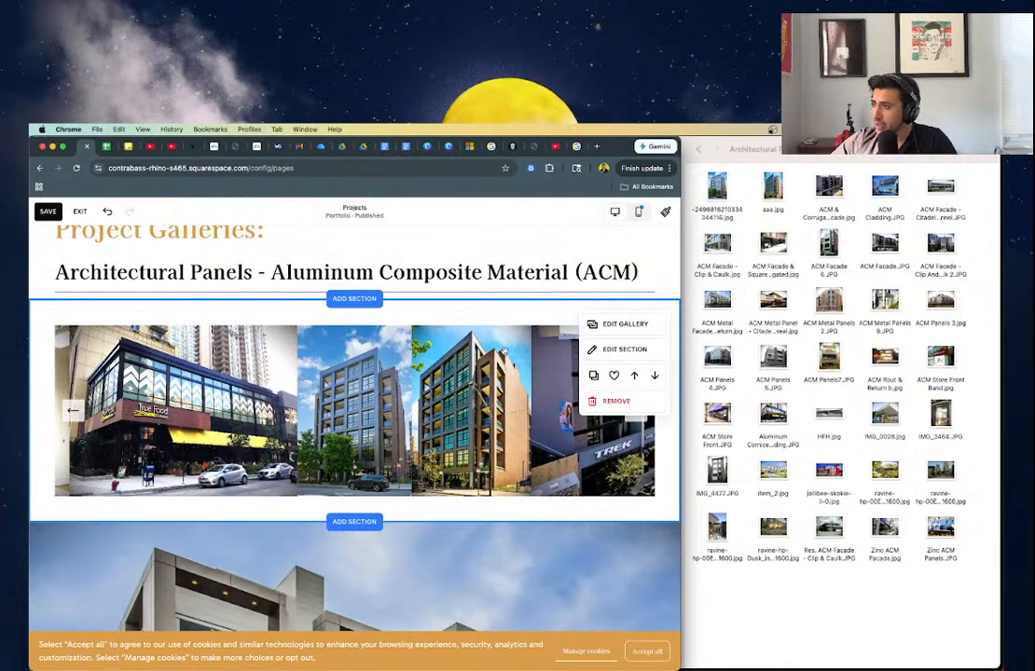
{"action": "left_click", "coordinate": [624, 323]}
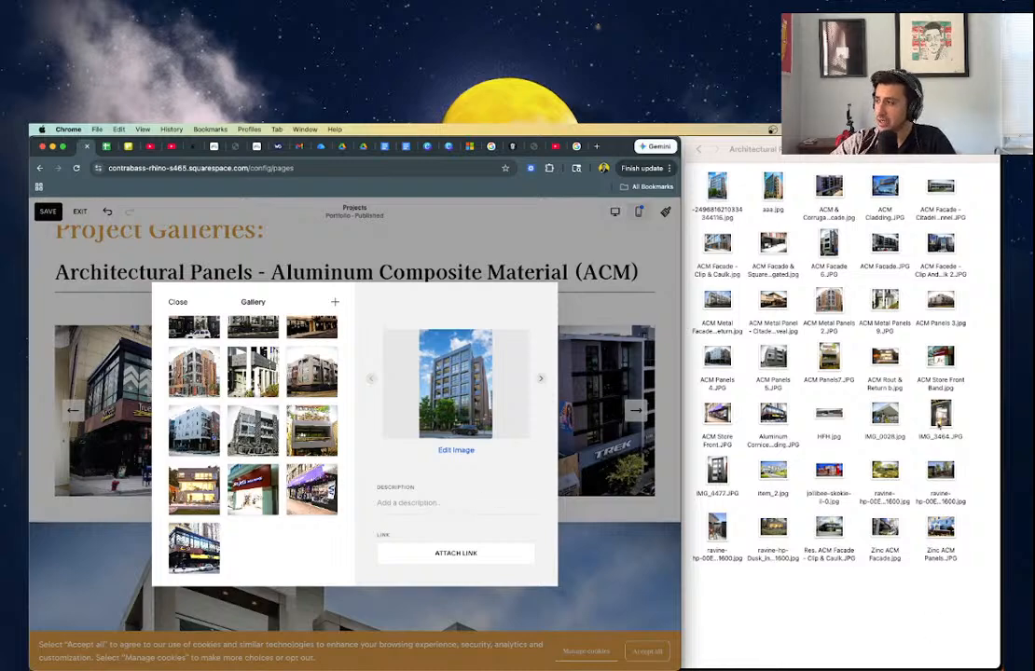
{"action": "scroll", "coordinate": [174, 480], "scroll_direction": "up", "scroll_amount": 1}
{"action": "scroll", "coordinate": [174, 481], "scroll_direction": "down", "scroll_amount": 1}
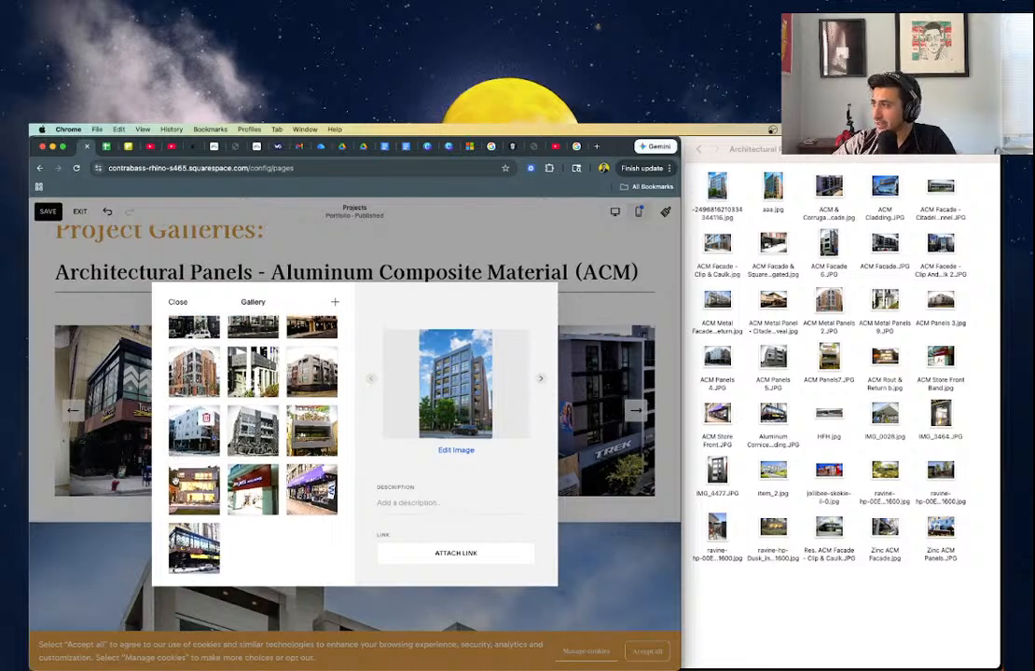
{"action": "left_click", "coordinate": [763, 422]}
{"action": "key", "text": "space"}
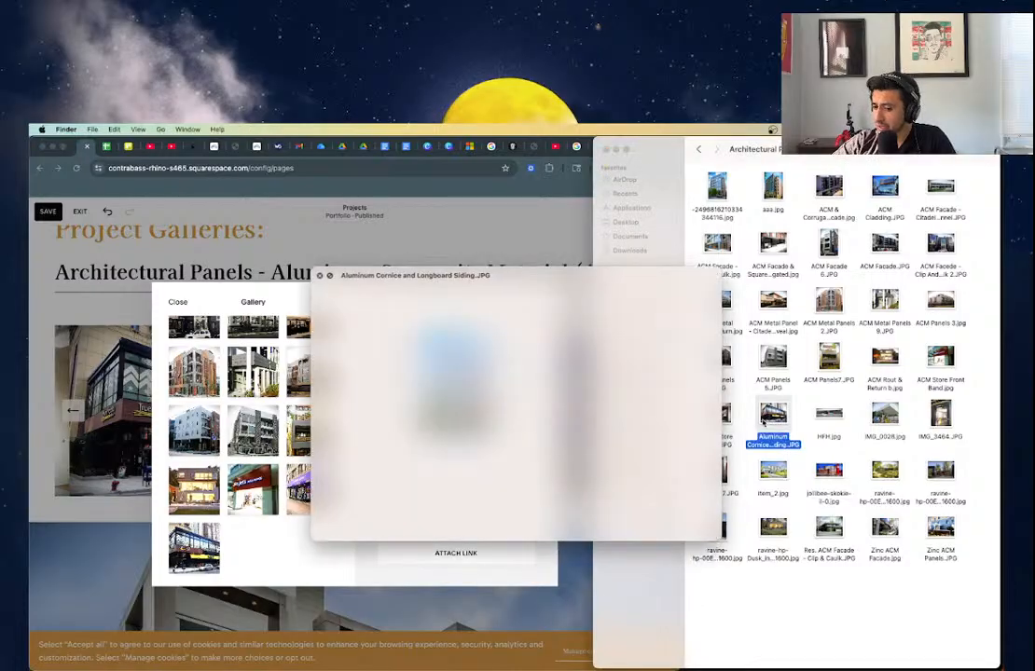
{"action": "key", "text": "space"}
{"action": "left_click", "coordinate": [829, 415]}
{"action": "key", "text": "space"}
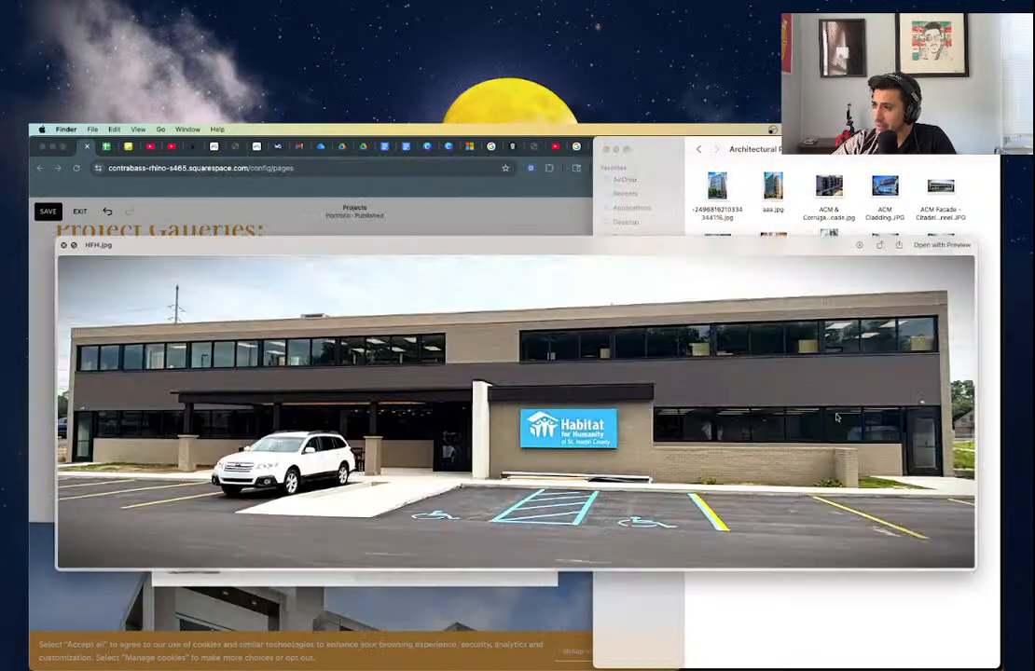
{"action": "key", "text": "space"}
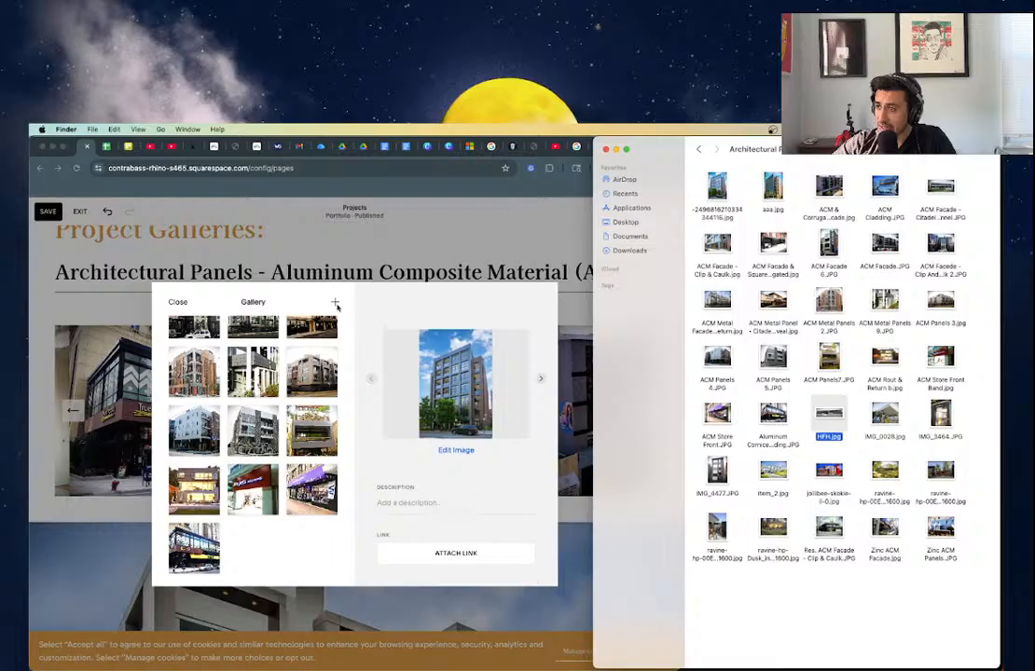
{"action": "left_click", "coordinate": [335, 301]}
{"action": "left_click", "coordinate": [335, 301]}
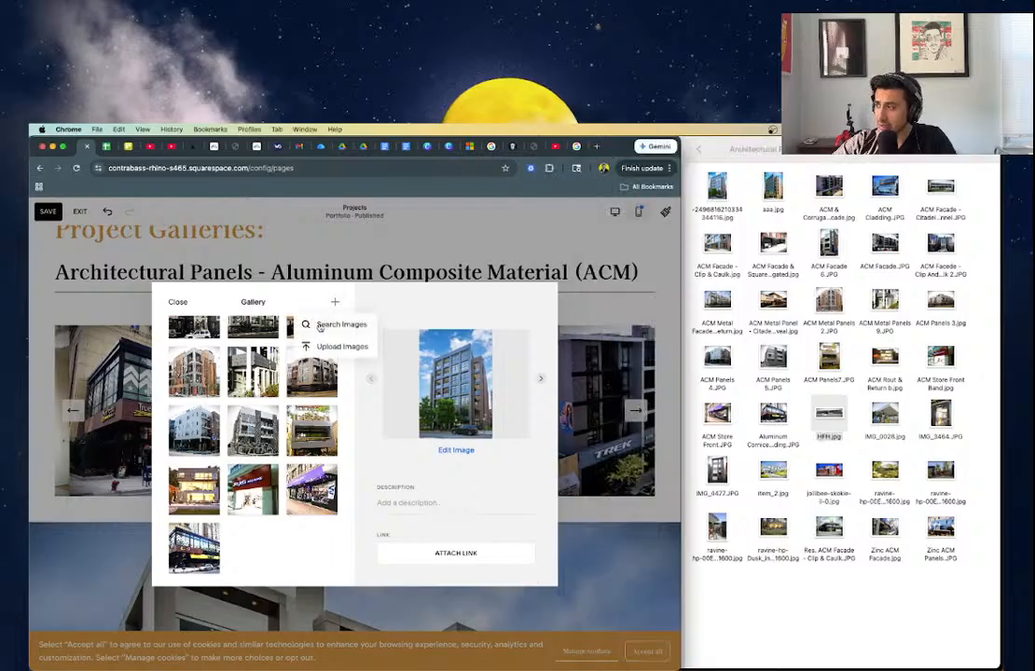
{"action": "left_click", "coordinate": [319, 325]}
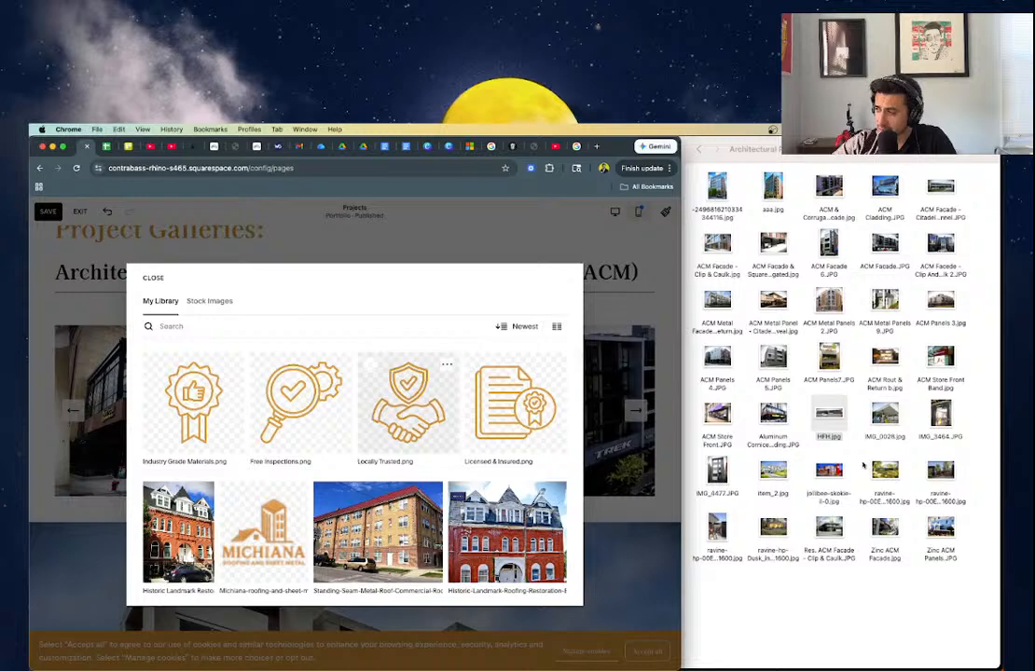
- Open HFH.jpg from the folder in Preview and resize it to 1500 pixels wide at 300 pixels/inch, scaled proportionally
{"action": "left_click", "coordinate": [829, 415]}
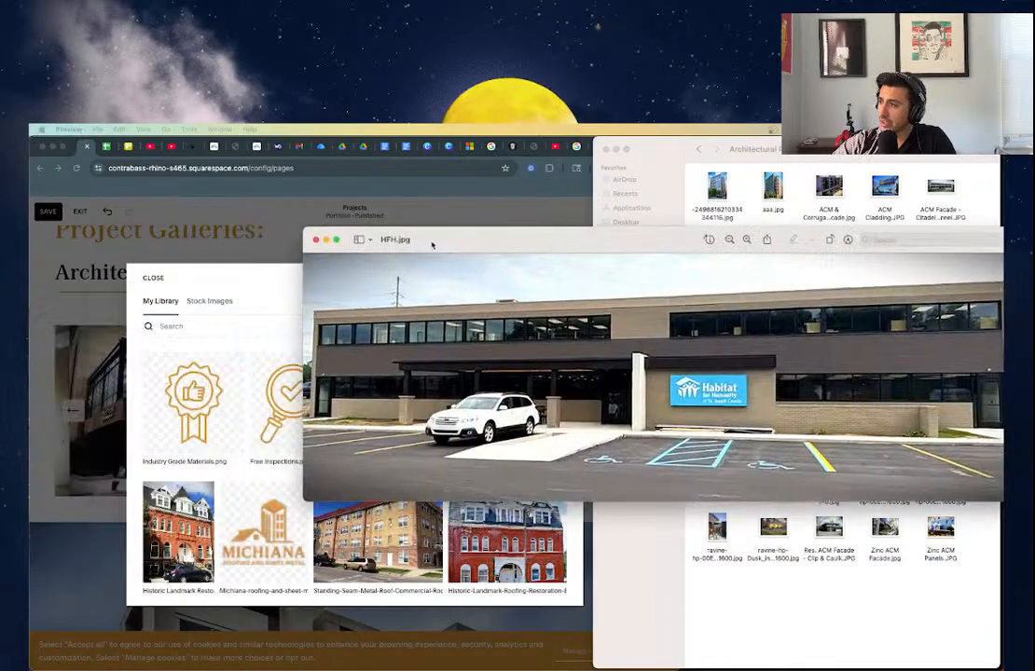
{"action": "left_click_drag", "start_coordinate": [432, 238], "coordinate": [383, 233]}
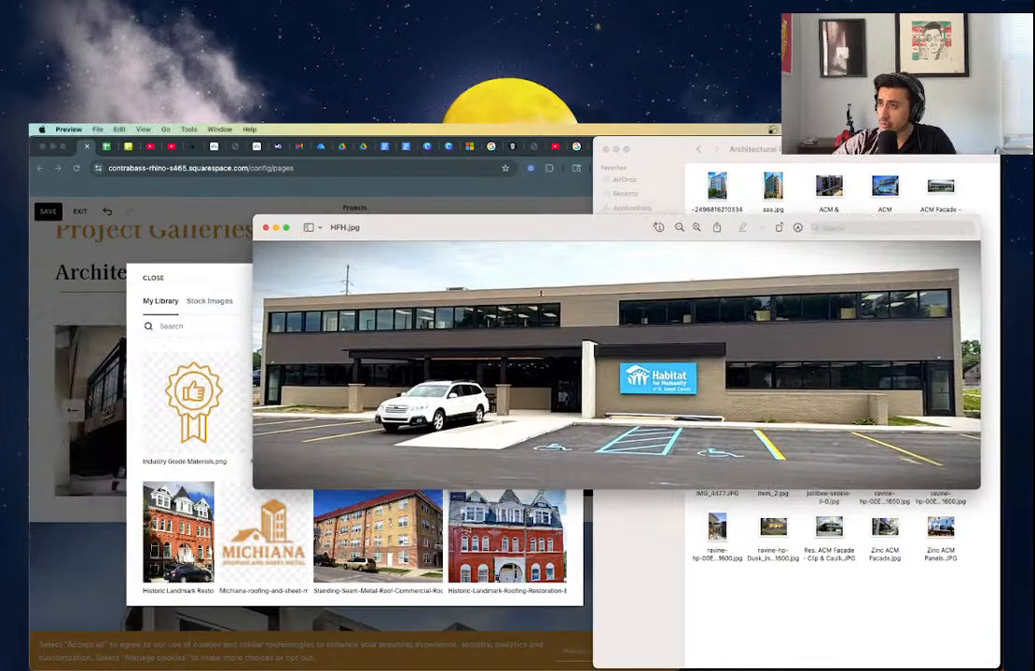
{"action": "left_click", "coordinate": [191, 130]}
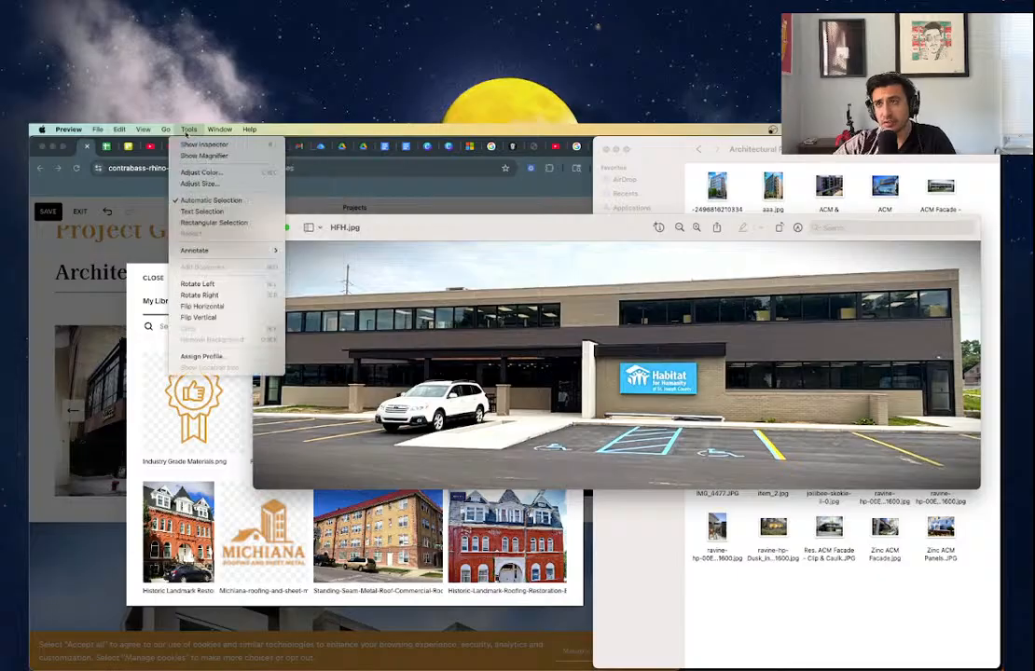
{"action": "left_click", "coordinate": [194, 187]}
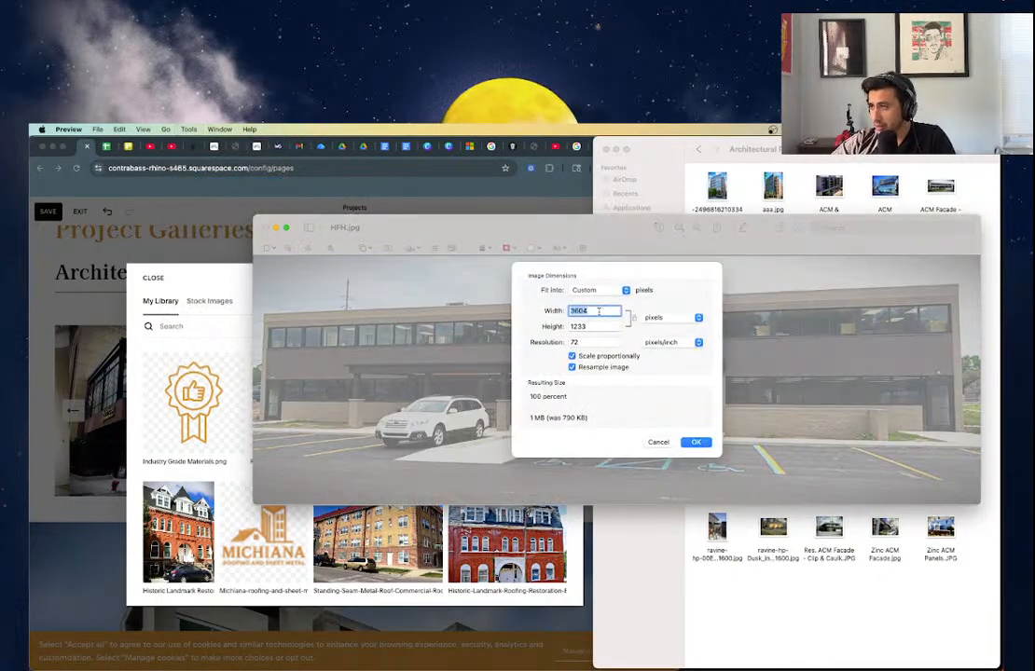
{"action": "type", "text": "1500"}
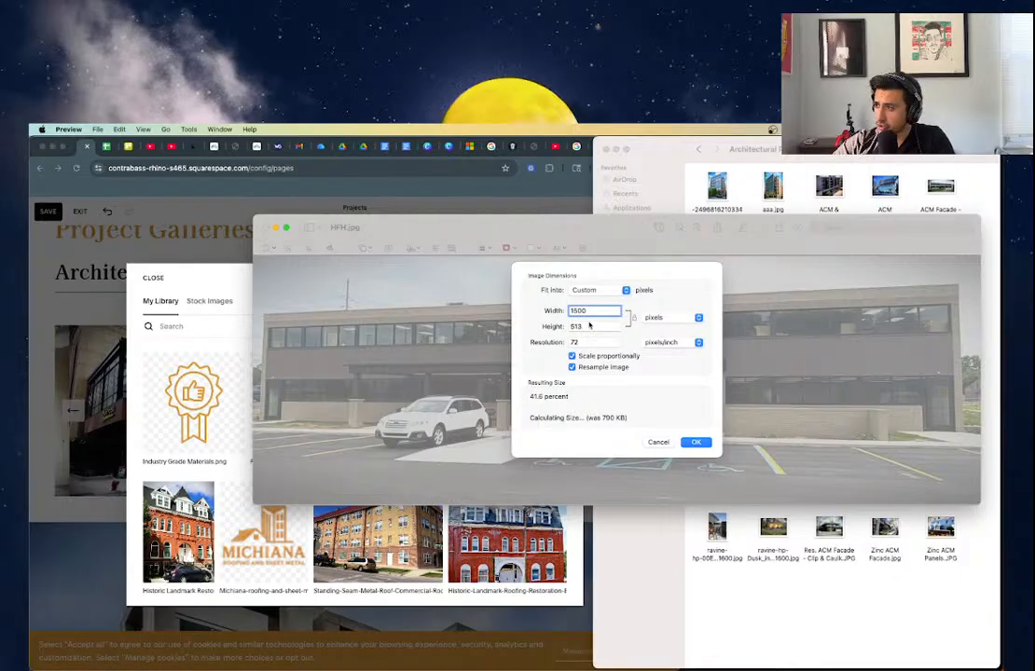
{"action": "double_click", "coordinate": [577, 341]}
{"action": "type", "text": "300"}
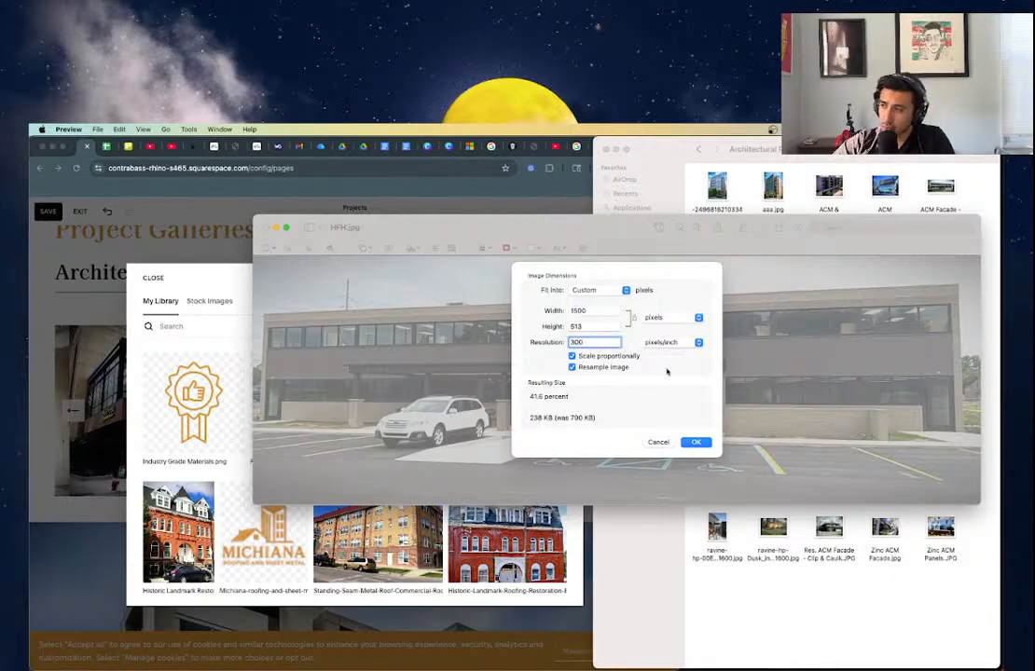
{"action": "double_click", "coordinate": [590, 312]}
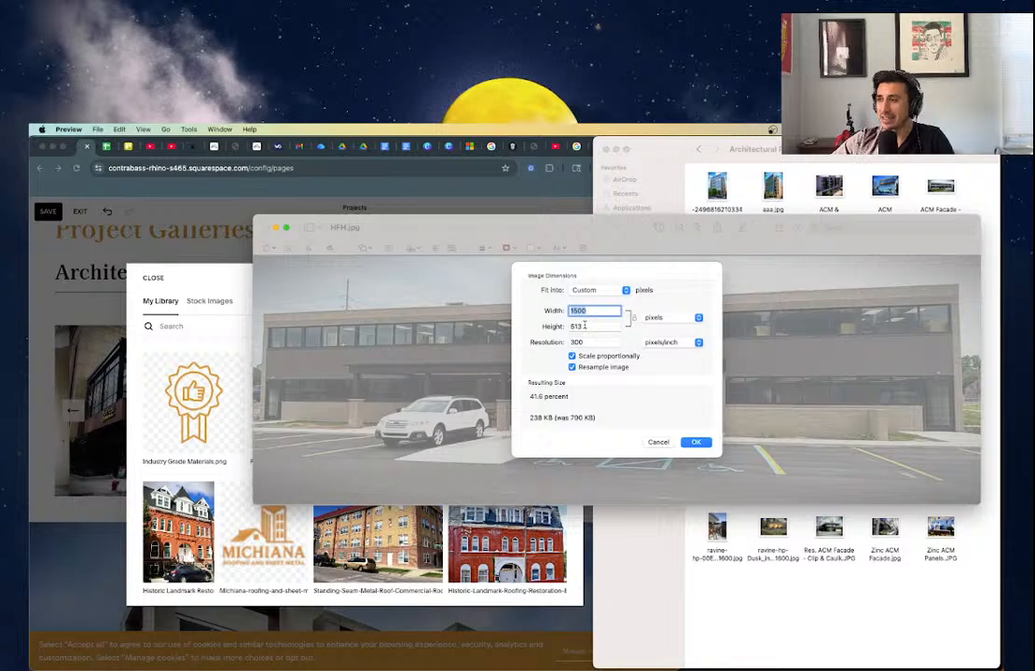
{"action": "double_click", "coordinate": [603, 341]}
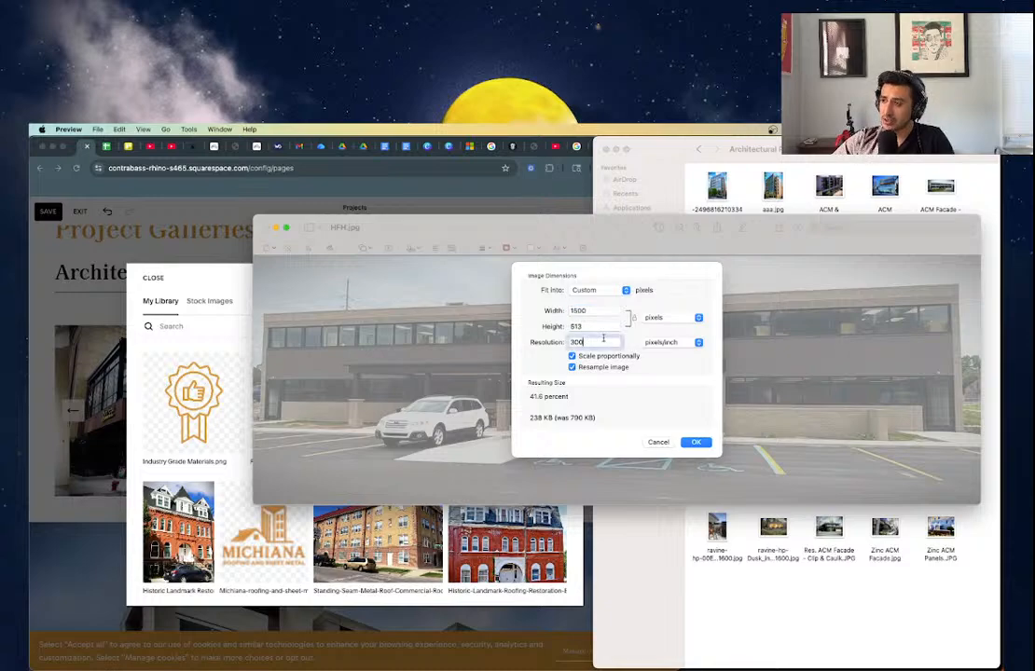
{"action": "left_click", "coordinate": [698, 342]}
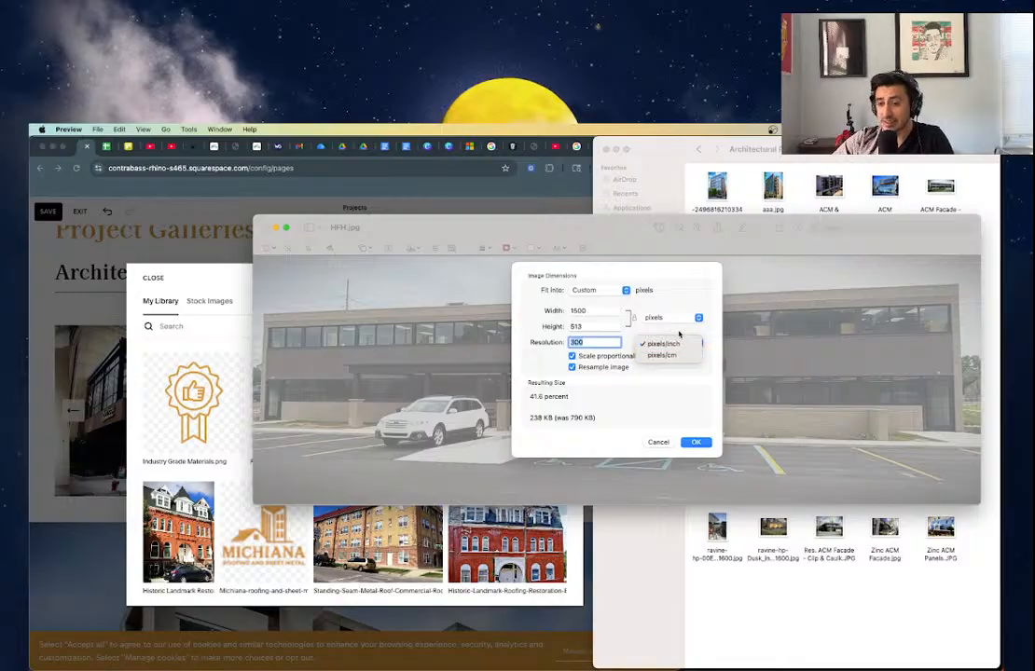
{"action": "left_click", "coordinate": [679, 335]}
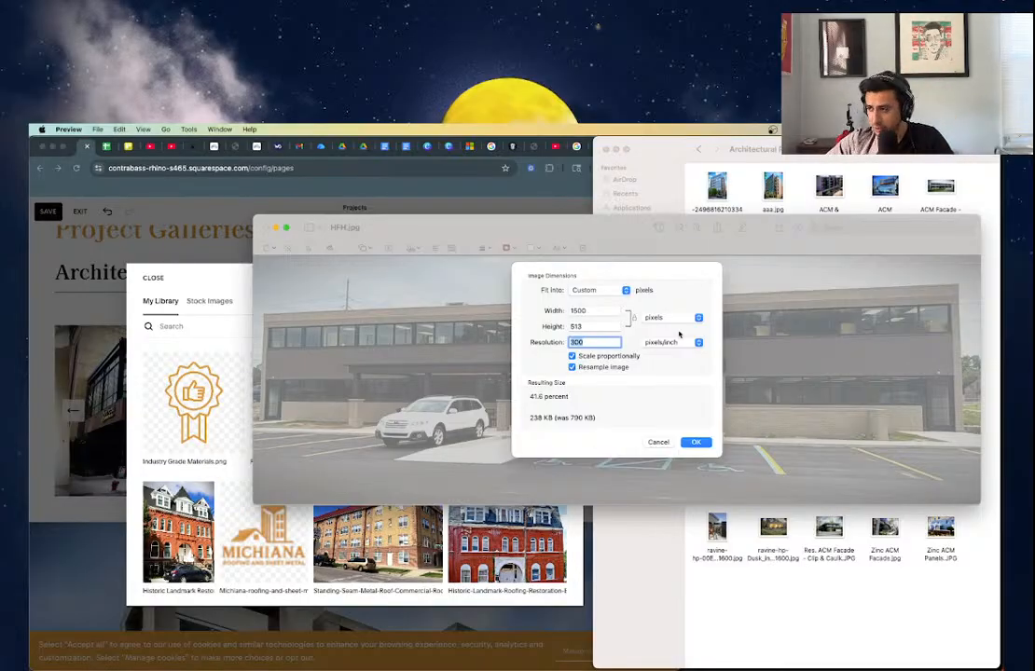
{"action": "left_click", "coordinate": [698, 442]}
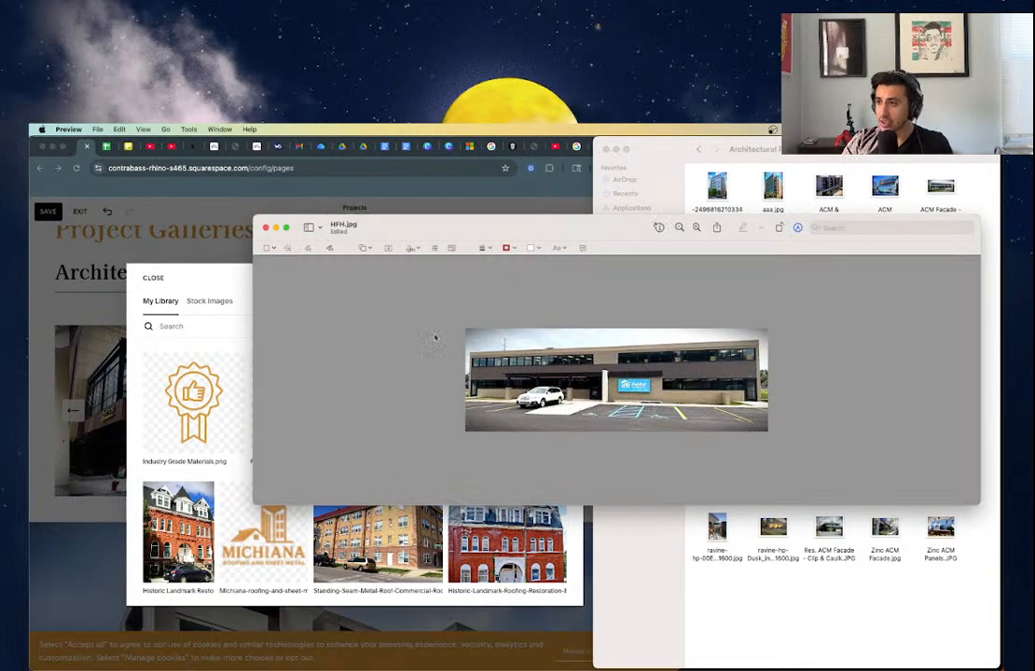
- Rename the open image as "Architectural Sheet Metal Panels - Habitat for Humanity - commercial sheet metal panelling.jpg"
{"action": "left_click", "coordinate": [343, 224]}
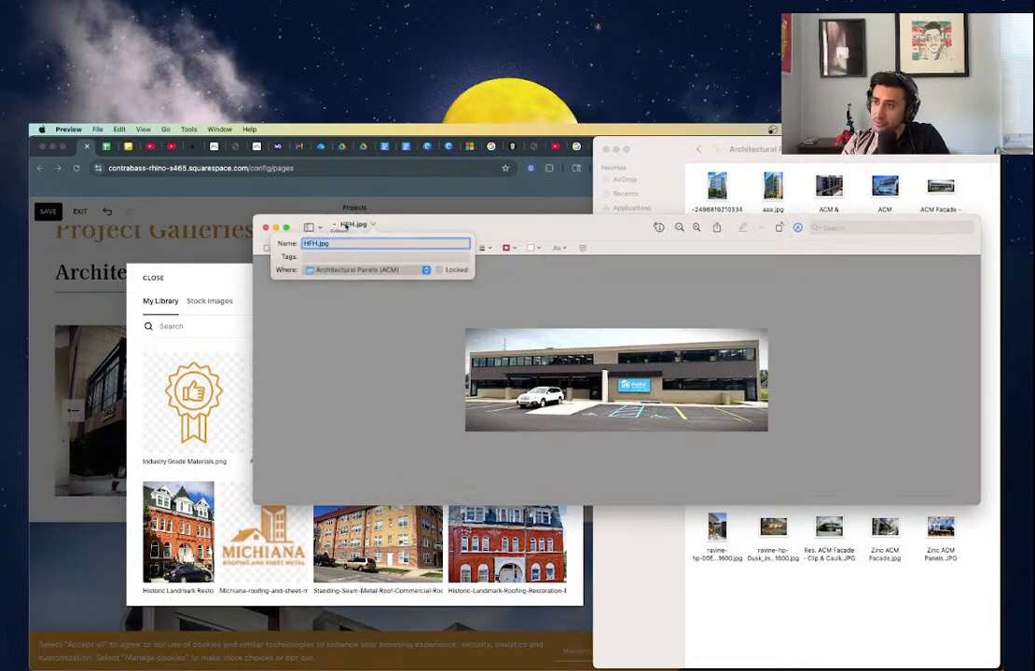
{"action": "left_click", "coordinate": [355, 243]}
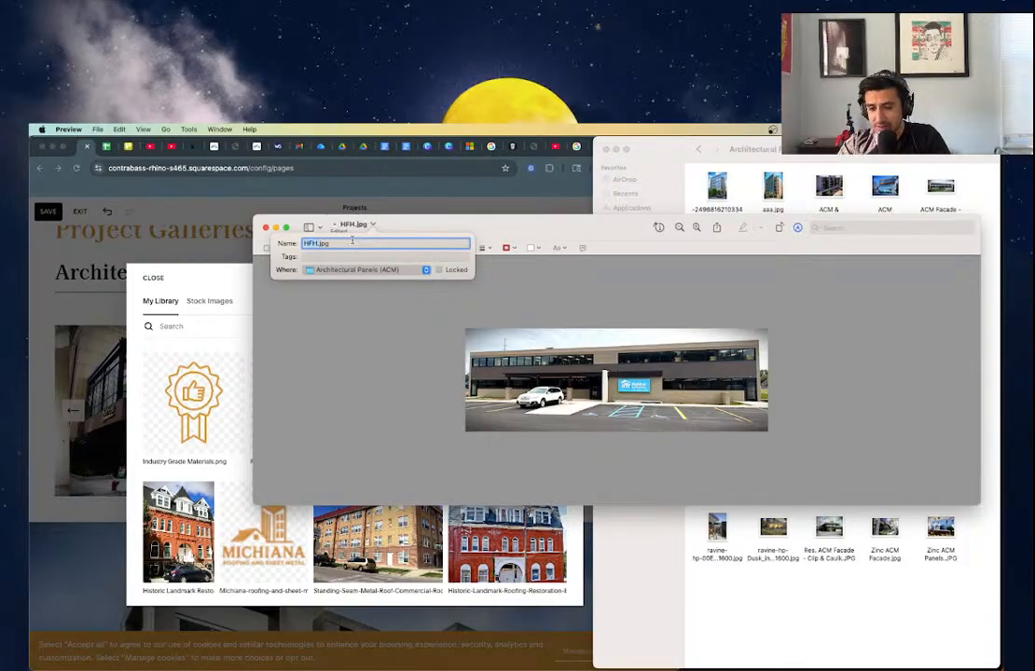
{"action": "type", "text": "Architectural S"}
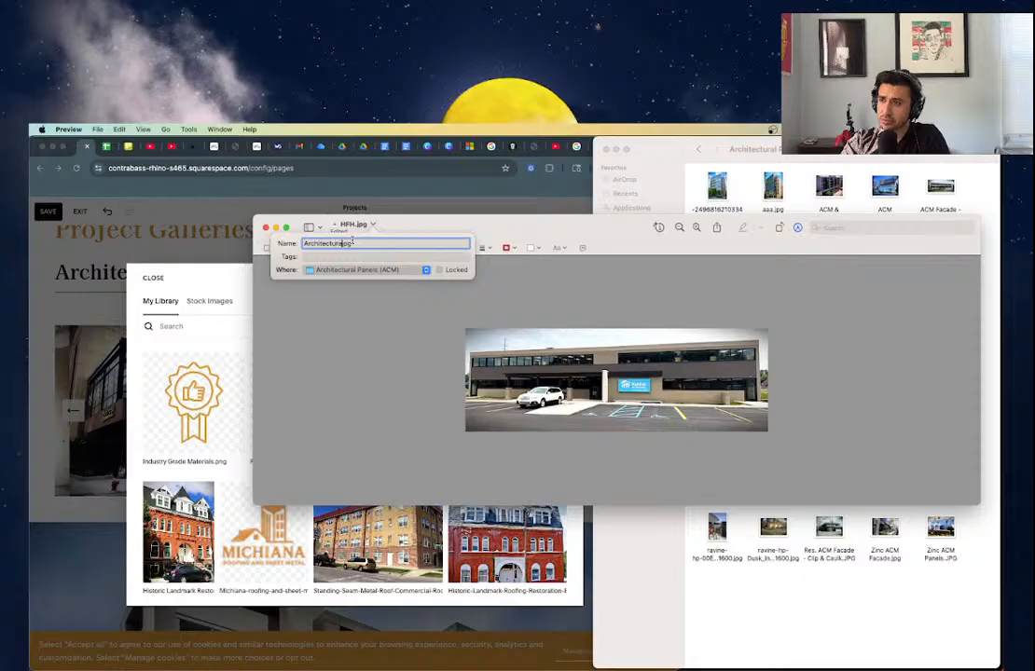
{"action": "type", "text": "heet Metal Panels"}
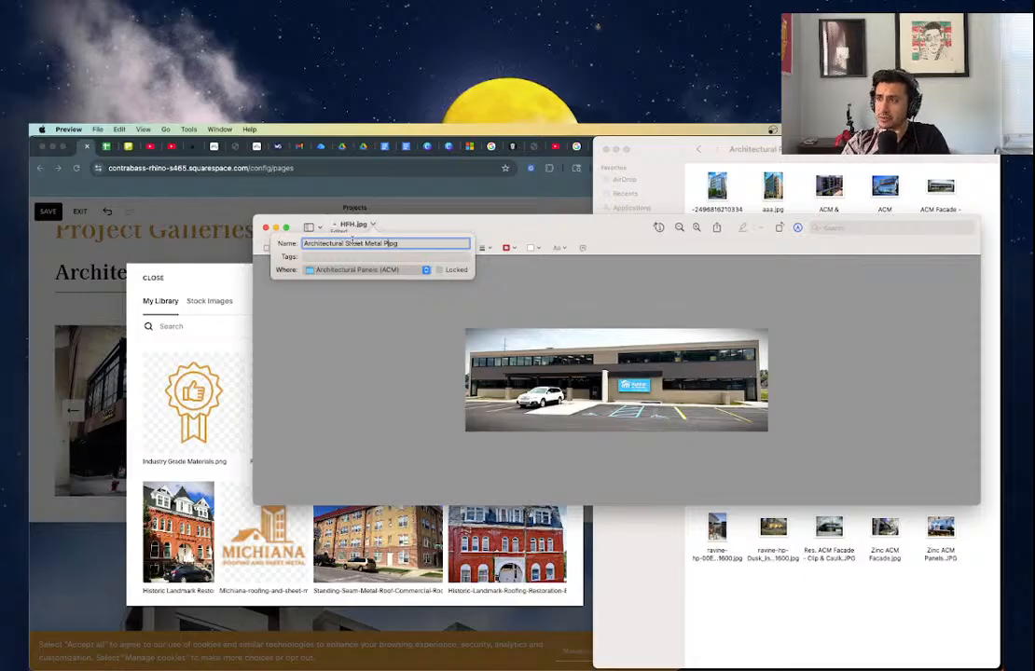
{"action": "type", "text": " - "}
{"action": "type", "text": "Habitat"}
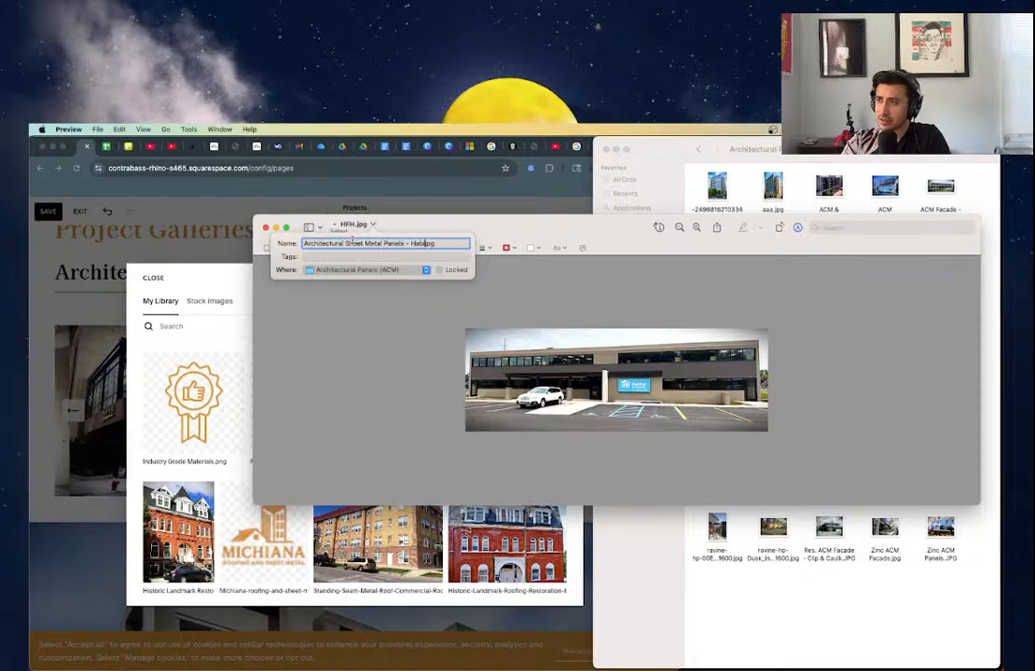
{"action": "type", "text": " for Humanity"}
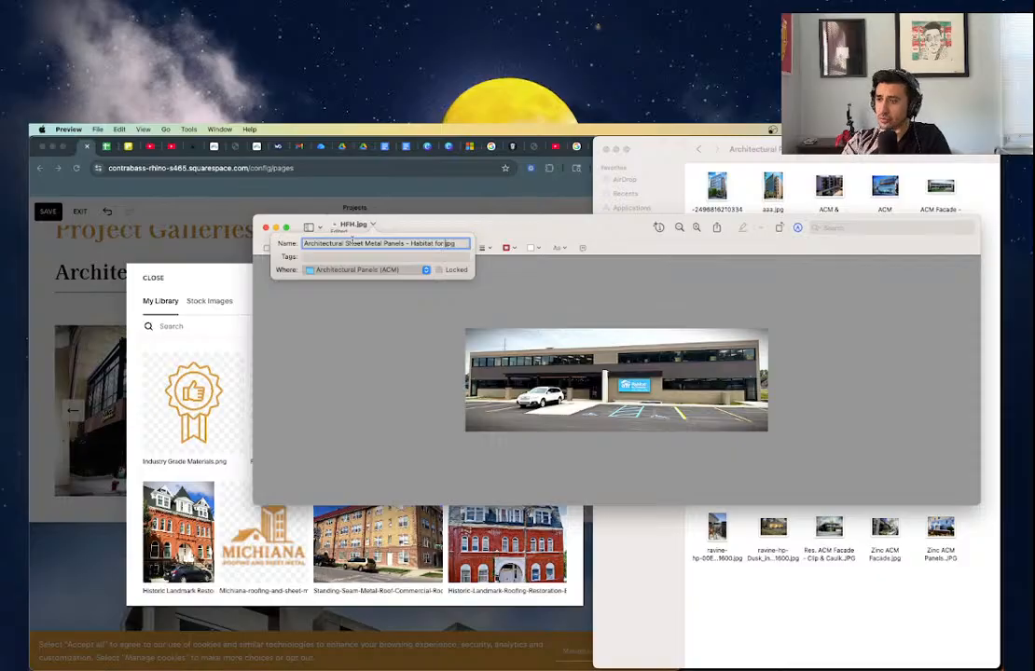
{"action": "type", "text": "nait"}
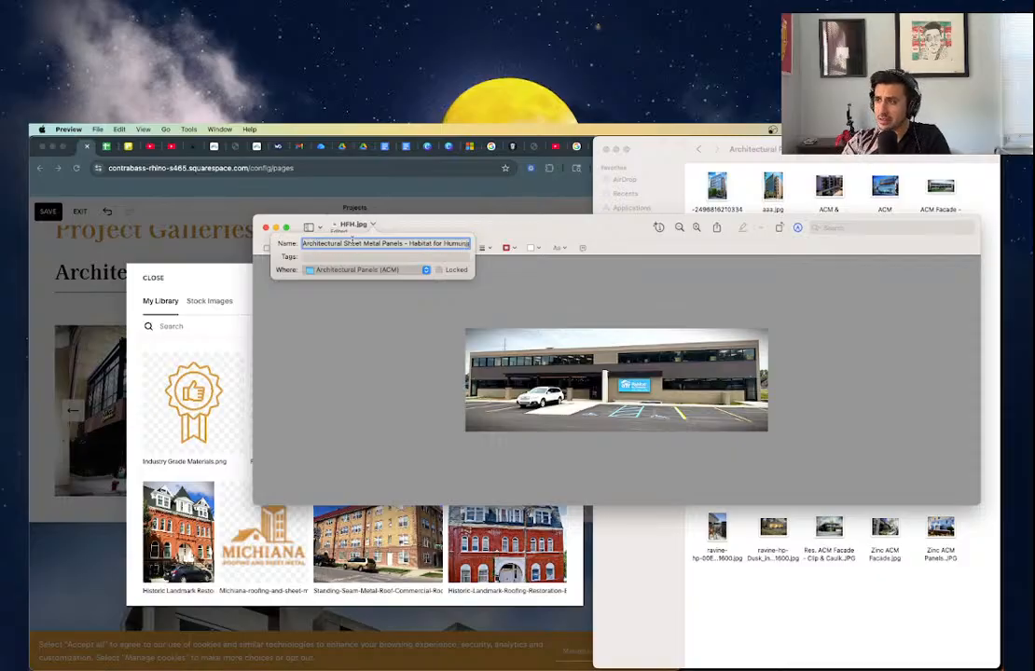
{"action": "key", "text": "BackSpace"}
{"action": "key", "text": "BackSpace"}
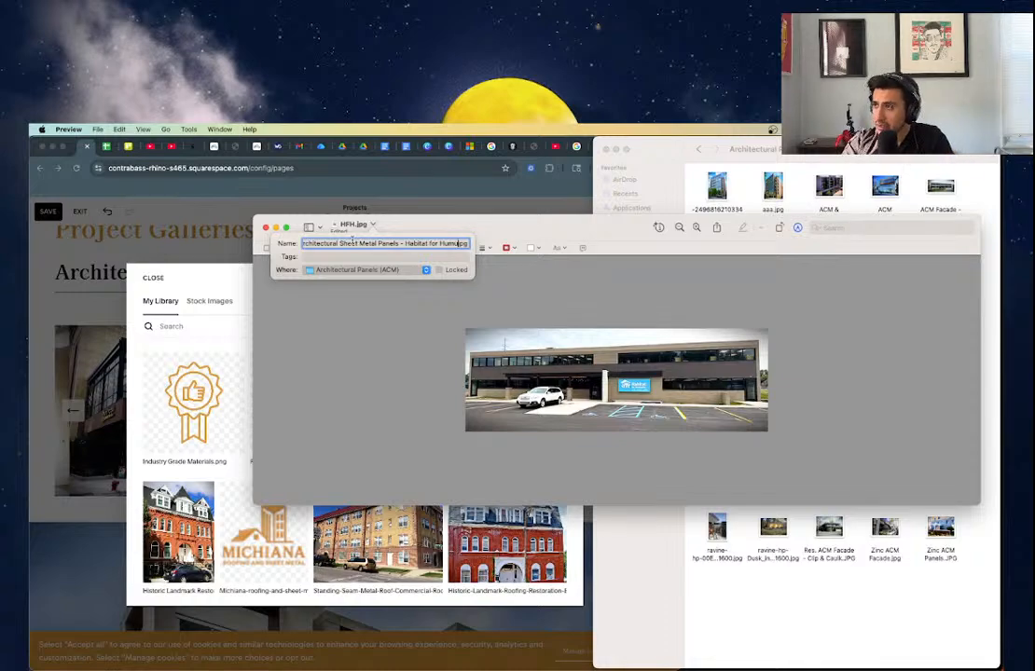
{"action": "type", "text": "anity"}
{"action": "type", "text": " - commercial"}
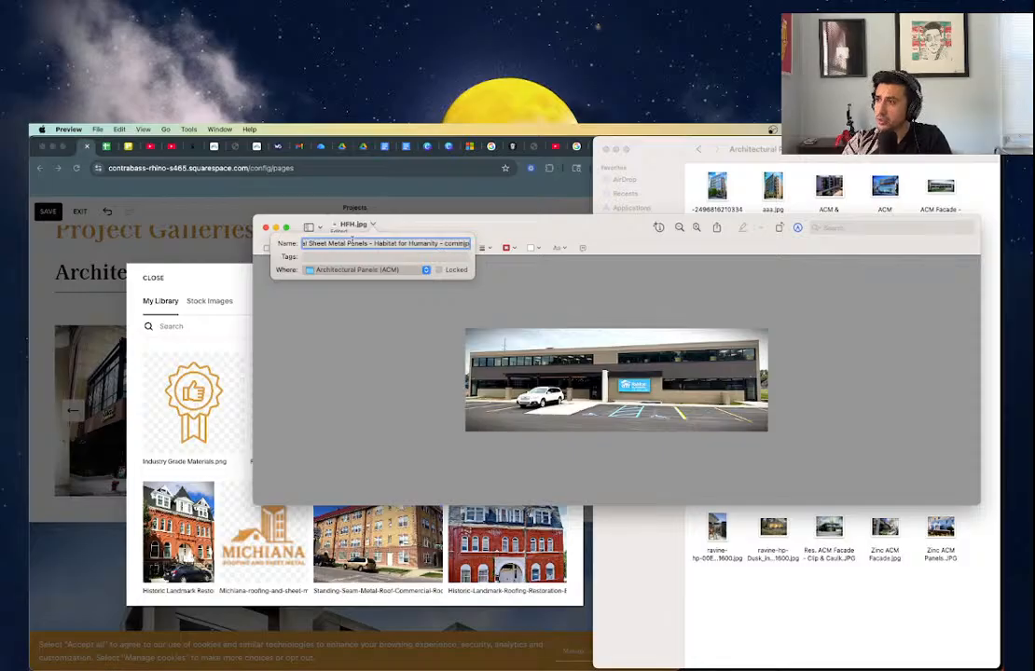
{"action": "type", "text": " sheet metal"}
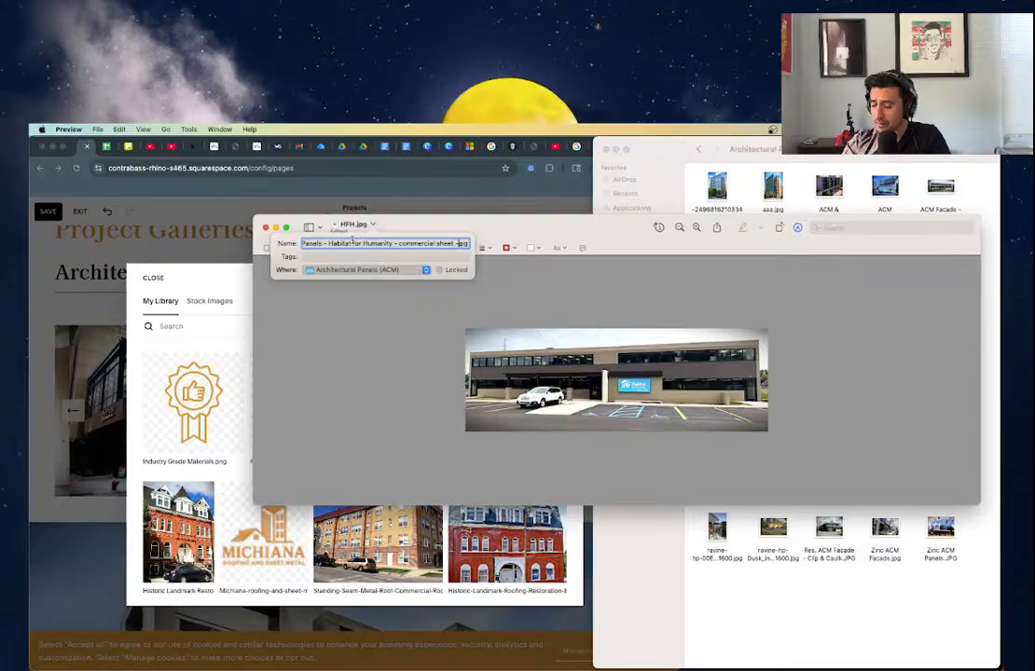
{"action": "type", "text": " panelling"}
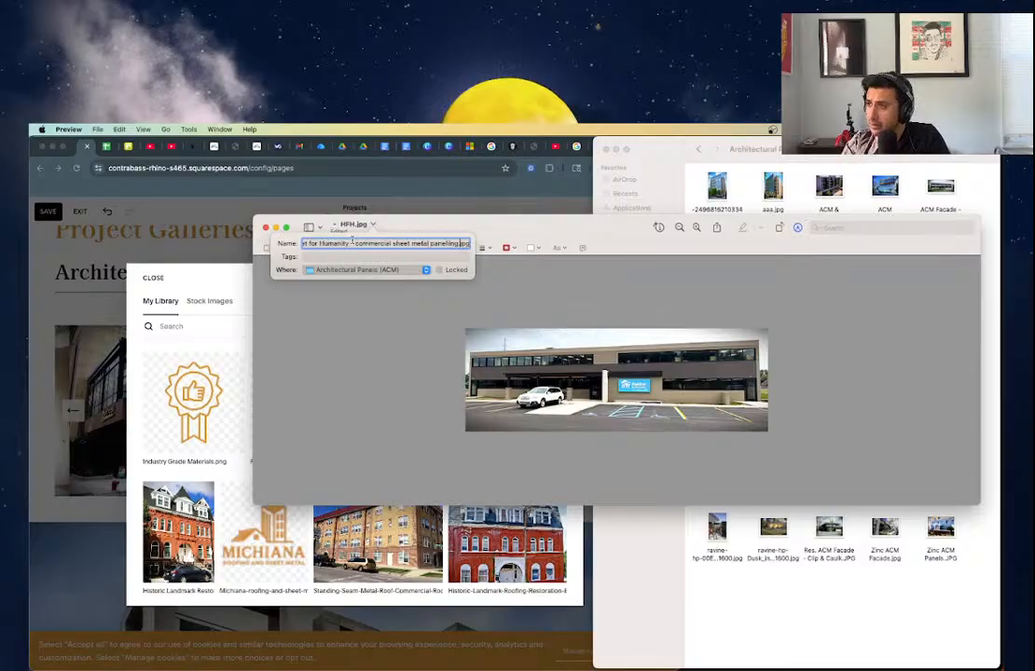
{"action": "key", "text": "Return"}
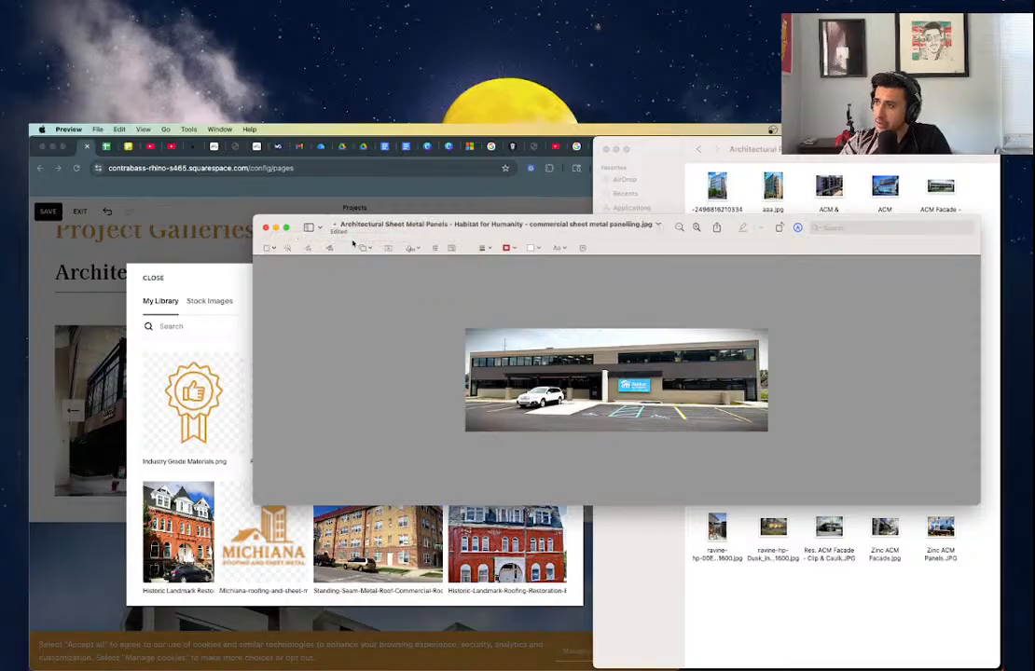
- Save the resized Habitat for Humanity image and close its window
{"action": "left_click", "coordinate": [97, 128]}
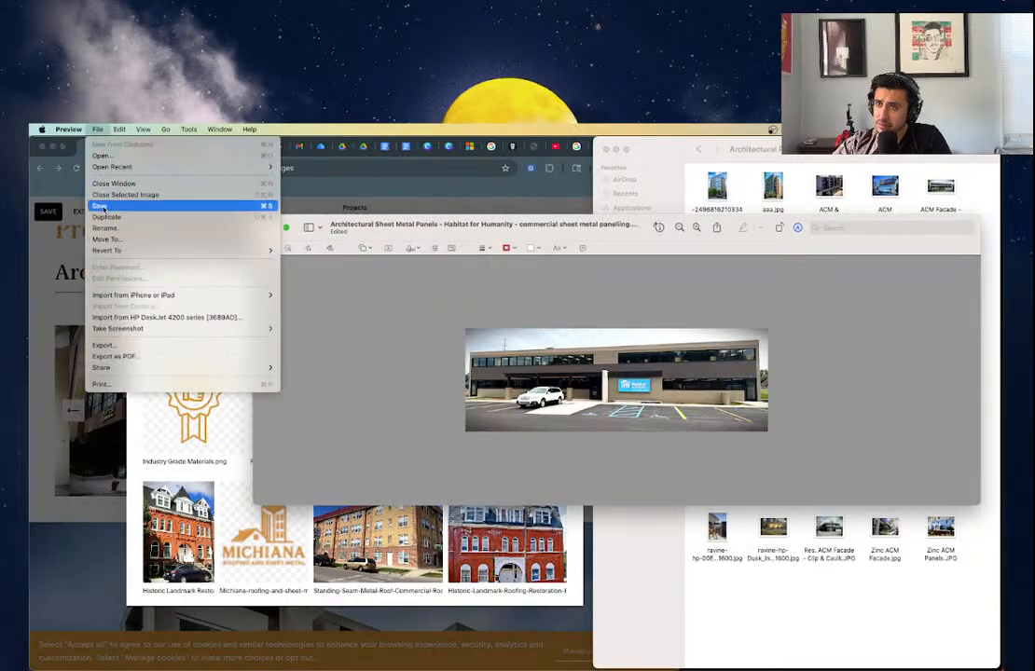
{"action": "left_click", "coordinate": [108, 206]}
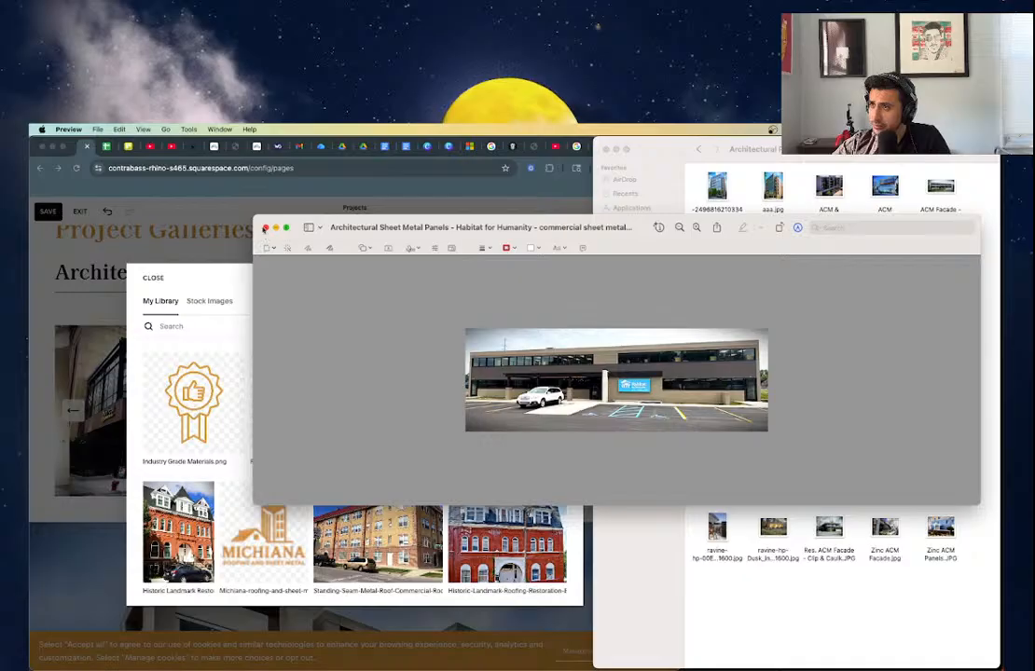
{"action": "key", "text": "super+w"}
- Leave the image library, reopen the ACM carousel's gallery editor and add the renamed Habitat for Humanity image after the last photo
{"action": "left_click", "coordinate": [157, 280]}
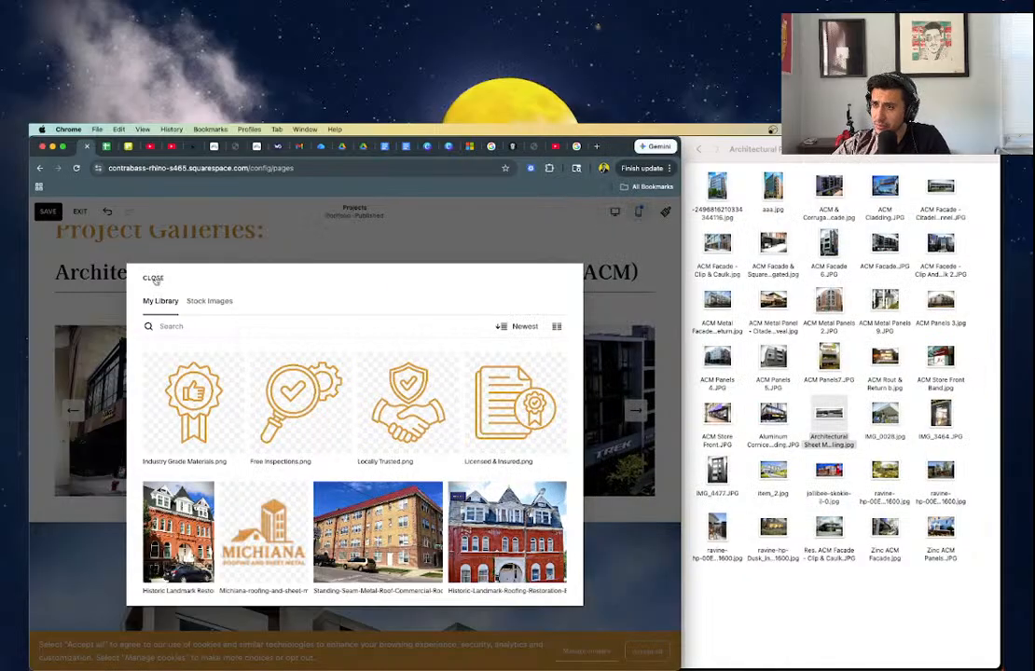
{"action": "left_click", "coordinate": [157, 280]}
{"action": "left_click", "coordinate": [177, 300]}
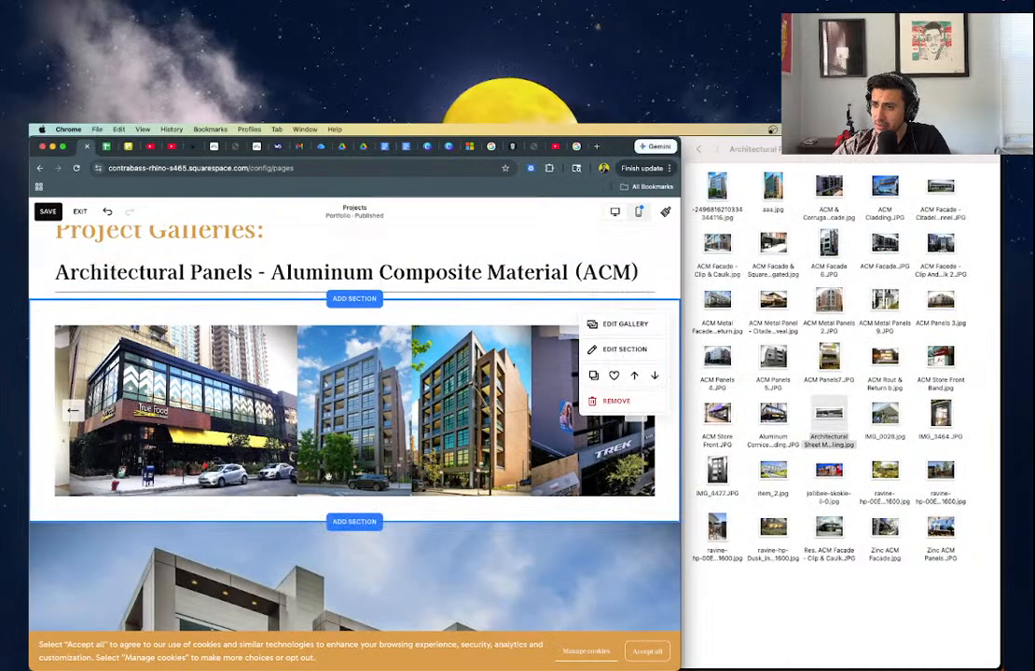
{"action": "left_click", "coordinate": [623, 323]}
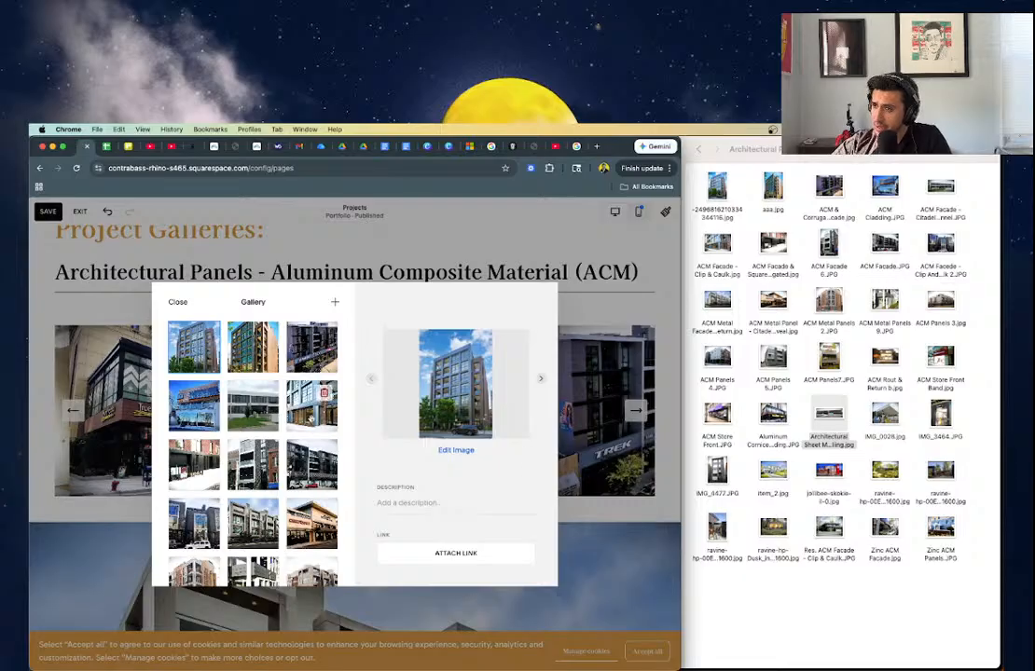
{"action": "scroll", "coordinate": [278, 360], "scroll_direction": "down", "scroll_amount": 5}
{"action": "left_click_drag", "start_coordinate": [829, 415], "coordinate": [343, 524]}
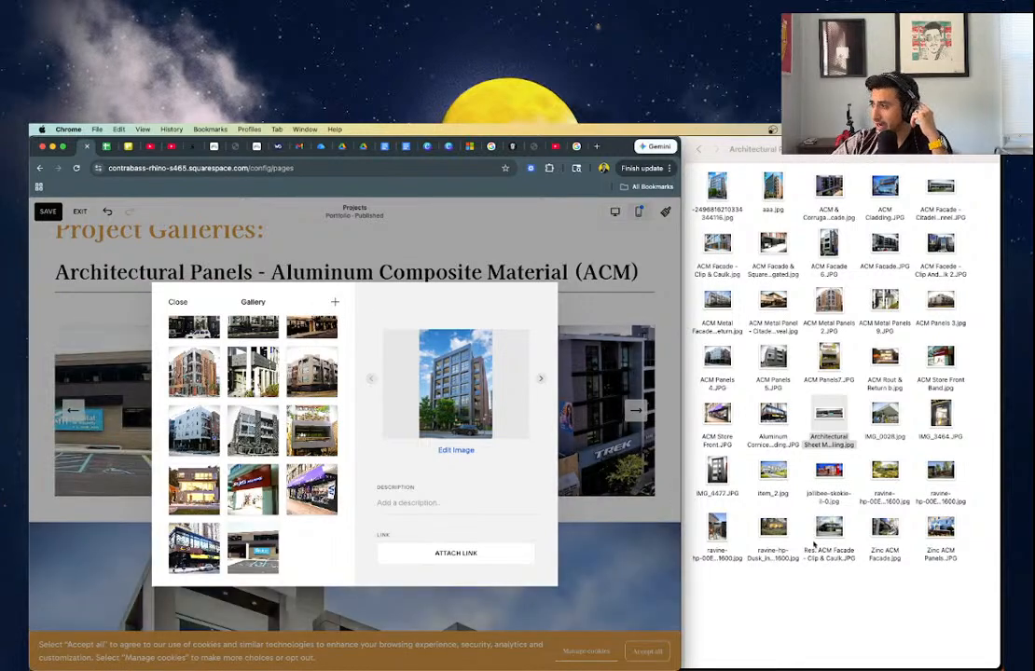
- Preview IMG_0028.jpg from the folder to compare it with the gallery's images
{"action": "left_click", "coordinate": [883, 417]}
{"action": "key", "text": "space"}
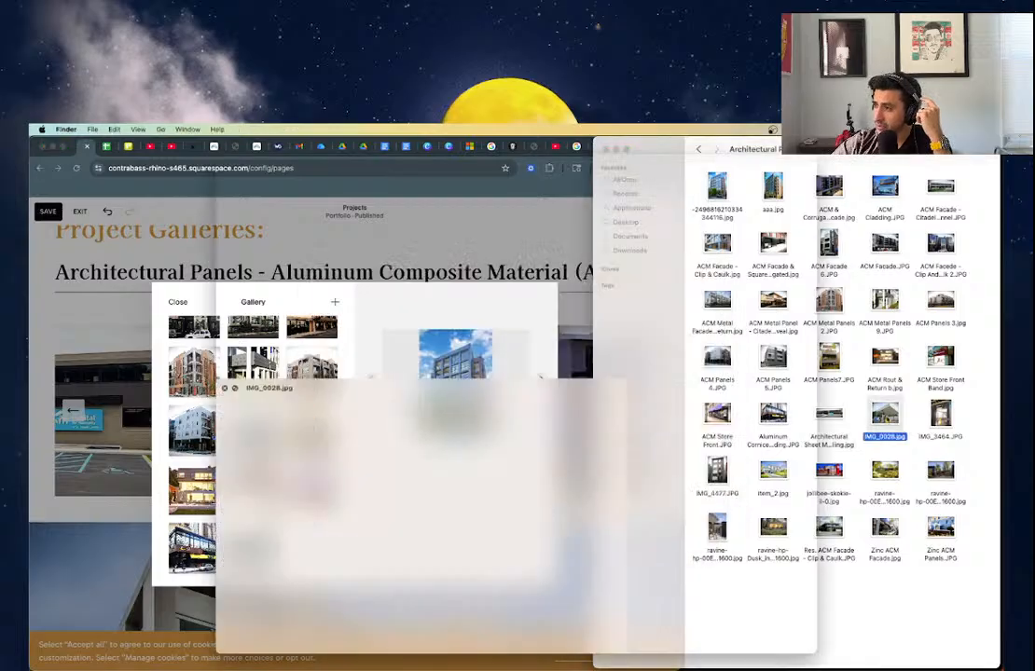
{"action": "key", "text": "space"}
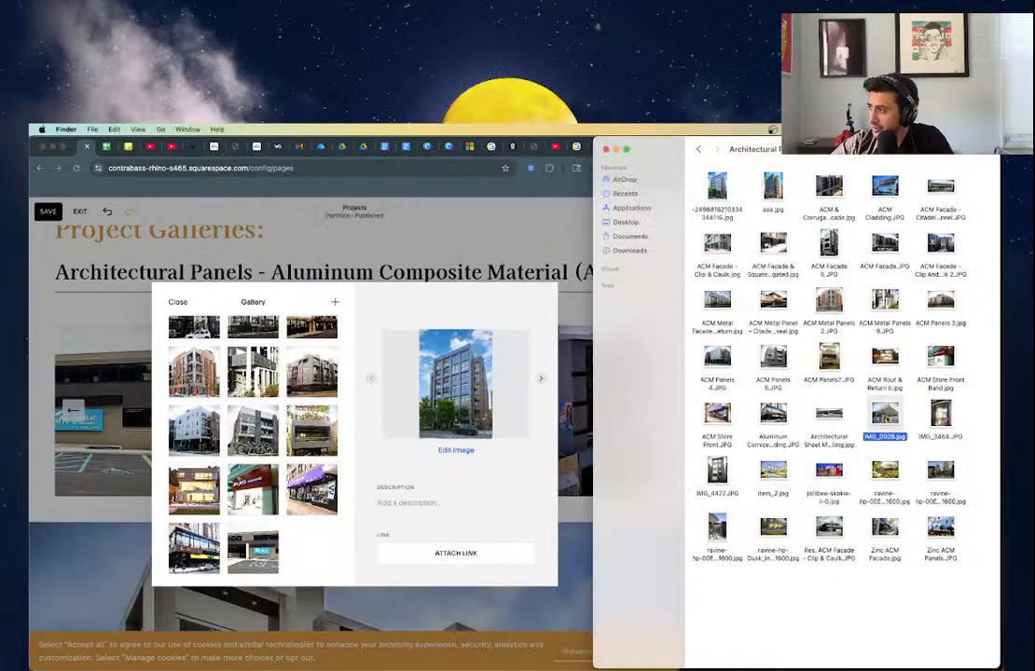
- Copy the file name of the Habitat for Humanity image in the folder without altering it
{"action": "left_click", "coordinate": [823, 424]}
{"action": "right_click", "coordinate": [822, 424]}
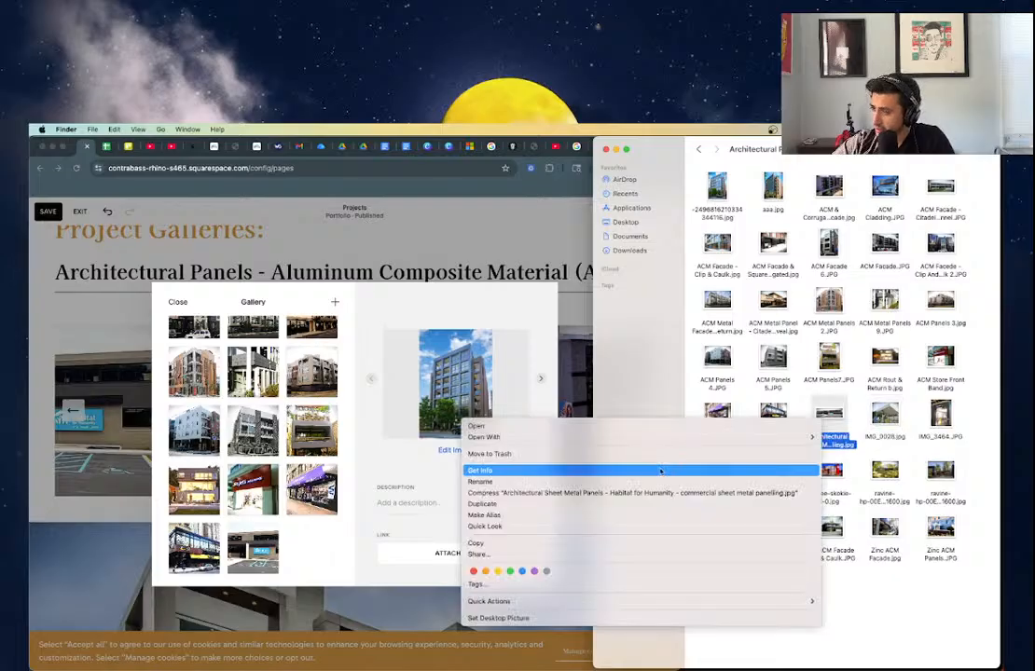
{"action": "left_click", "coordinate": [605, 481]}
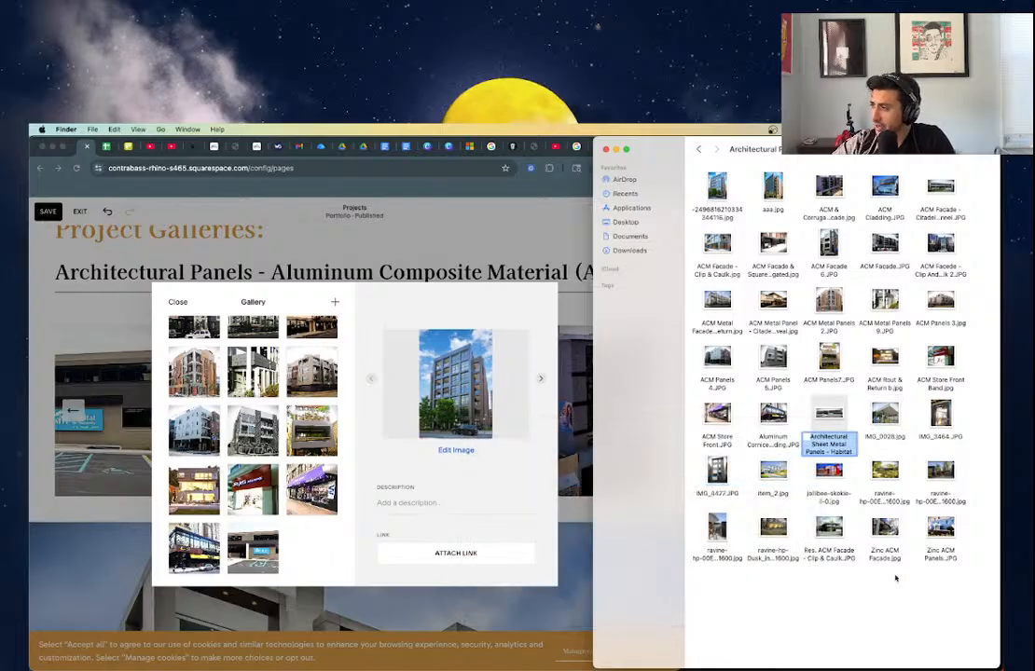
{"action": "key", "text": "Return"}
{"action": "left_click", "coordinate": [884, 431]}
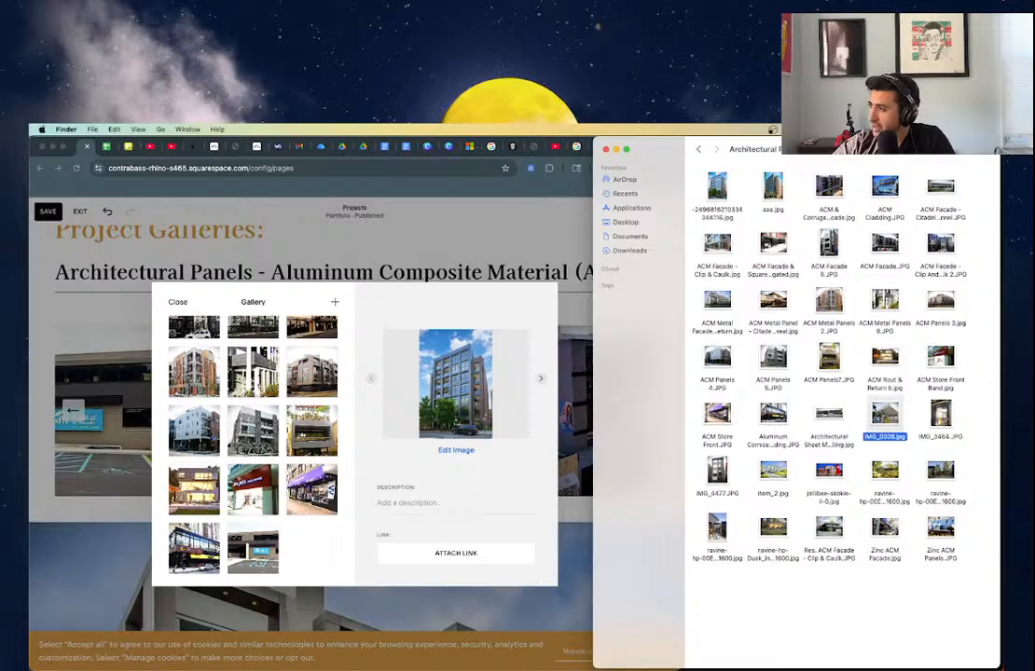
{"action": "right_click", "coordinate": [867, 398]}
{"action": "left_click", "coordinate": [895, 465]}
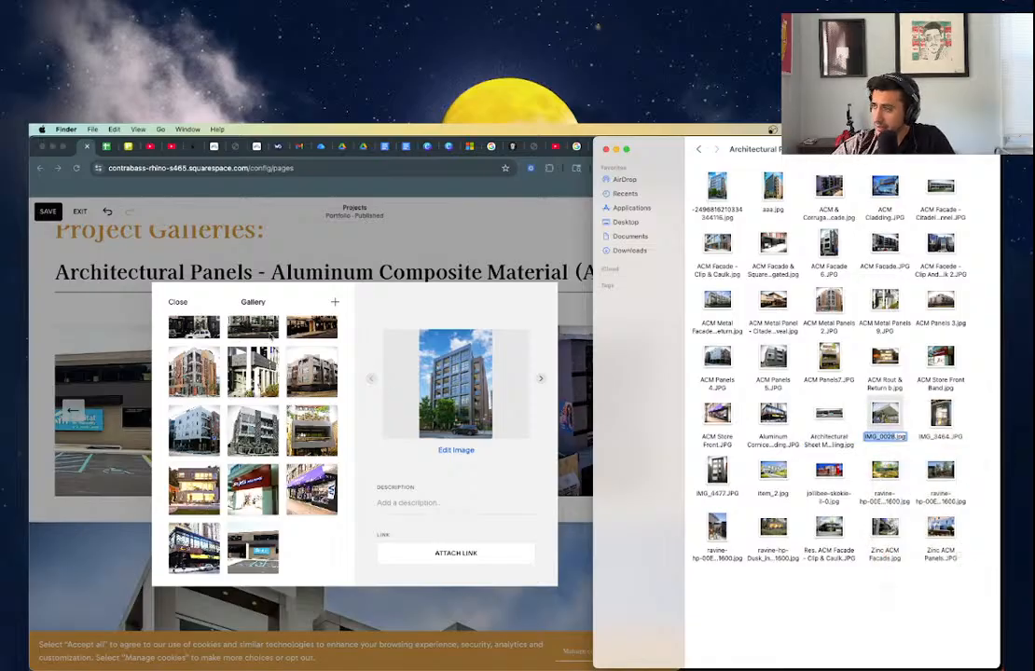
{"action": "left_click", "coordinate": [774, 424]}
- Open IMG_0028.jpg in Preview and resize it proportionally to 1500 pixels wide at 300 pixels/inch
{"action": "double_click", "coordinate": [876, 420]}
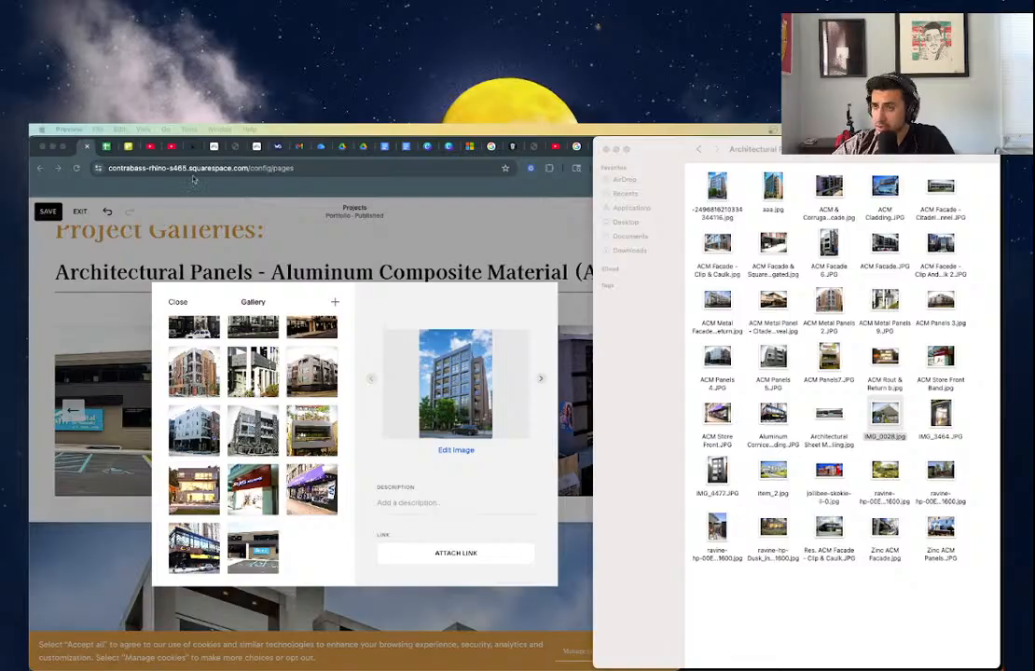
{"action": "left_click_drag", "start_coordinate": [32, 378], "coordinate": [413, 149]}
{"action": "double_click", "coordinate": [413, 150]}
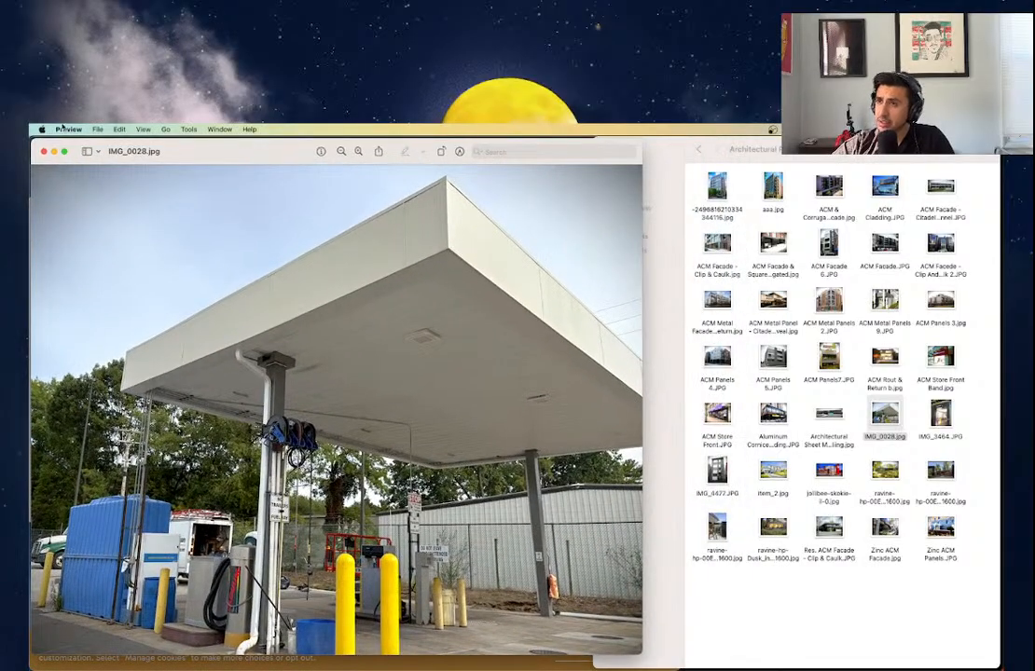
{"action": "left_click", "coordinate": [189, 128]}
{"action": "left_click", "coordinate": [191, 182]}
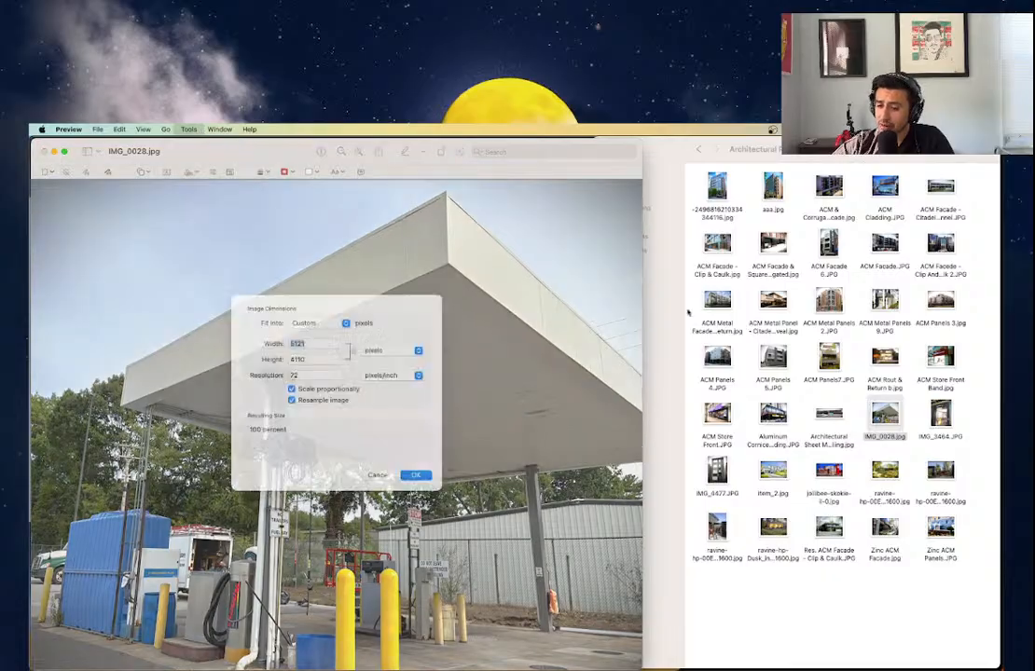
{"action": "type", "text": "1600"}
{"action": "double_click", "coordinate": [300, 388]}
{"action": "type", "text": "300"}
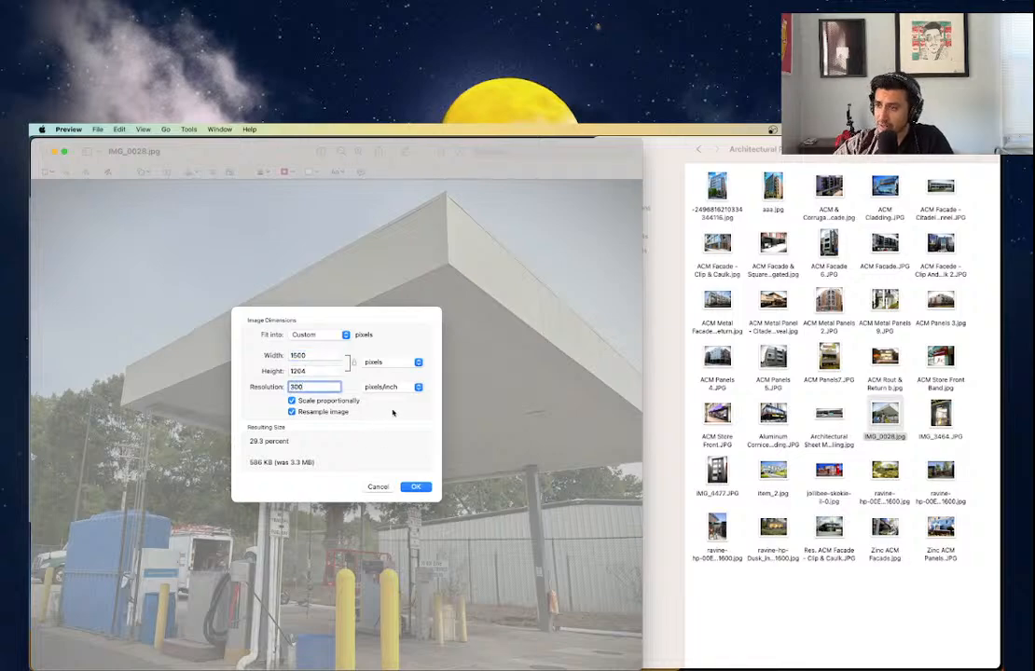
{"action": "left_click", "coordinate": [416, 487]}
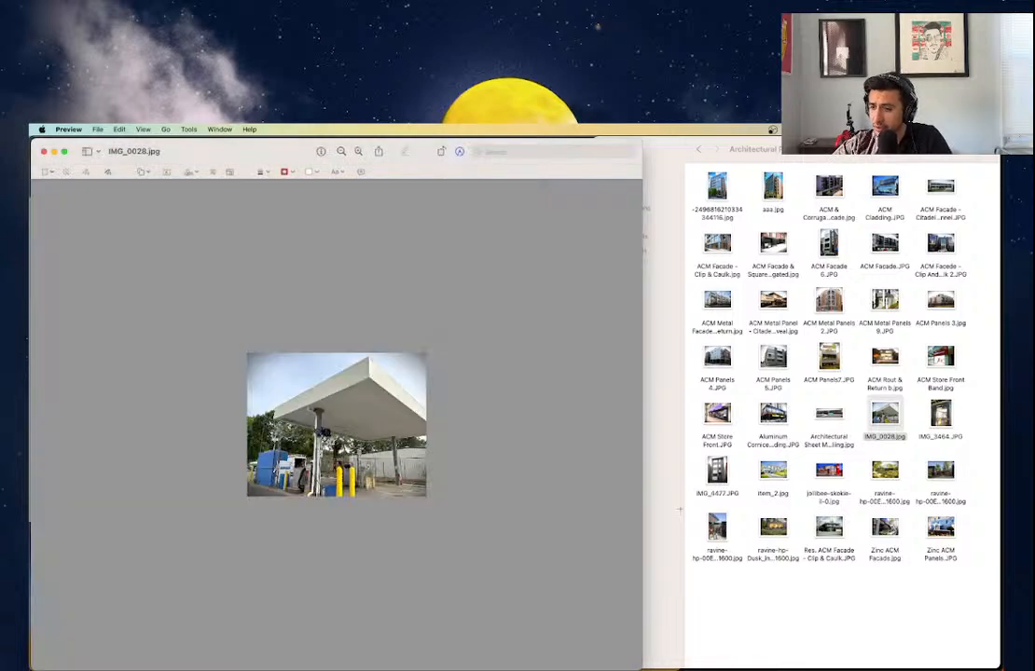
- Rename the open image as "Architectural Sheet Metal Panels - Gas Station - commercial sheet metal panelling.jpg", adapting the copied name
{"action": "left_click", "coordinate": [149, 148]}
{"action": "key", "text": "super+a"}
{"action": "key", "text": "super+v"}
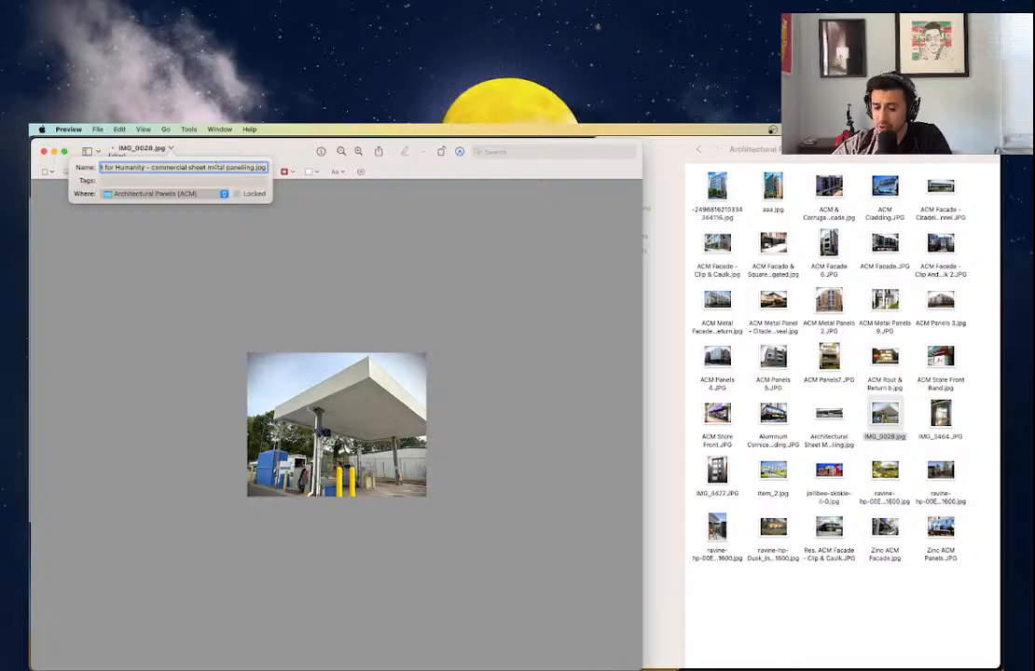
{"action": "key", "text": "super+a"}
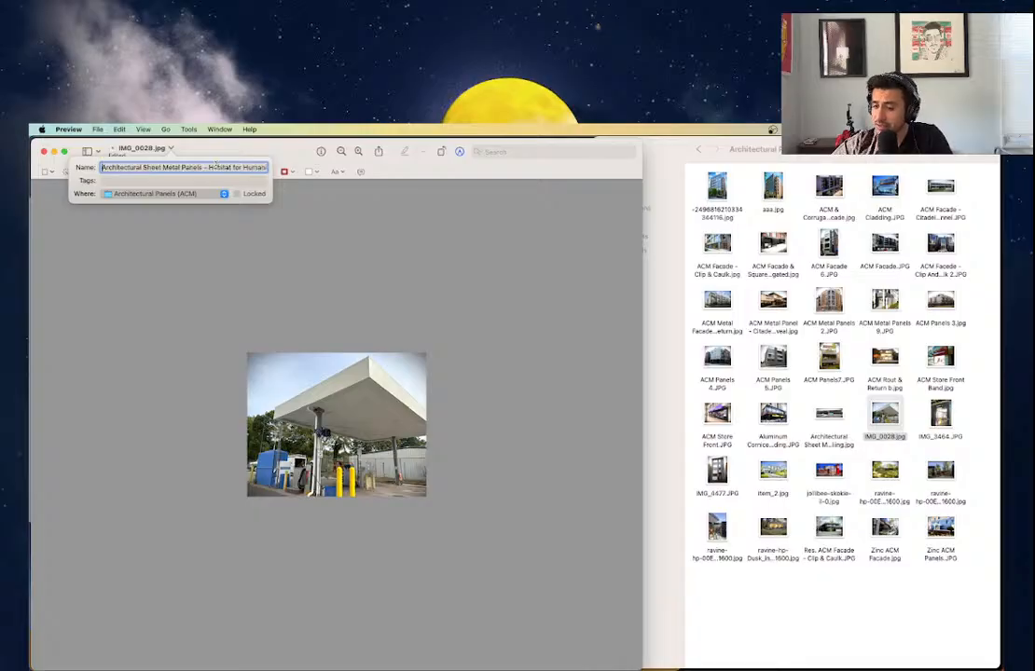
{"action": "left_click_drag", "start_coordinate": [206, 168], "coordinate": [267, 167]}
{"action": "type", "text": "Gas Station"}
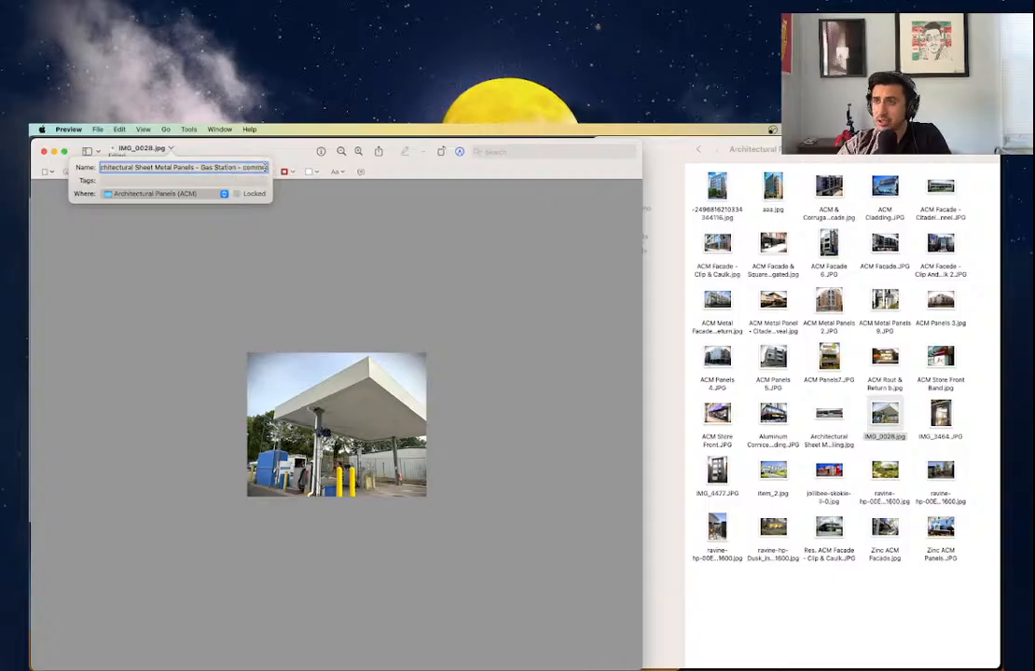
{"action": "key", "text": "Return"}
- Save and close the resized gas station image, and add it after the last photo in the ACM gallery
{"action": "left_click", "coordinate": [97, 129]}
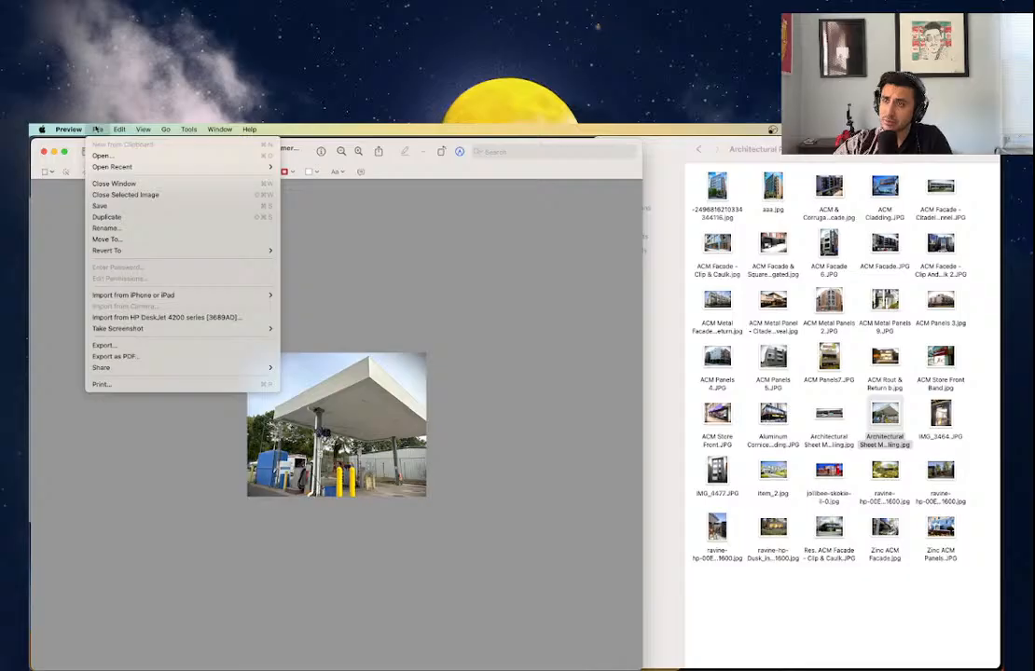
{"action": "left_click", "coordinate": [99, 205]}
{"action": "left_click", "coordinate": [43, 152]}
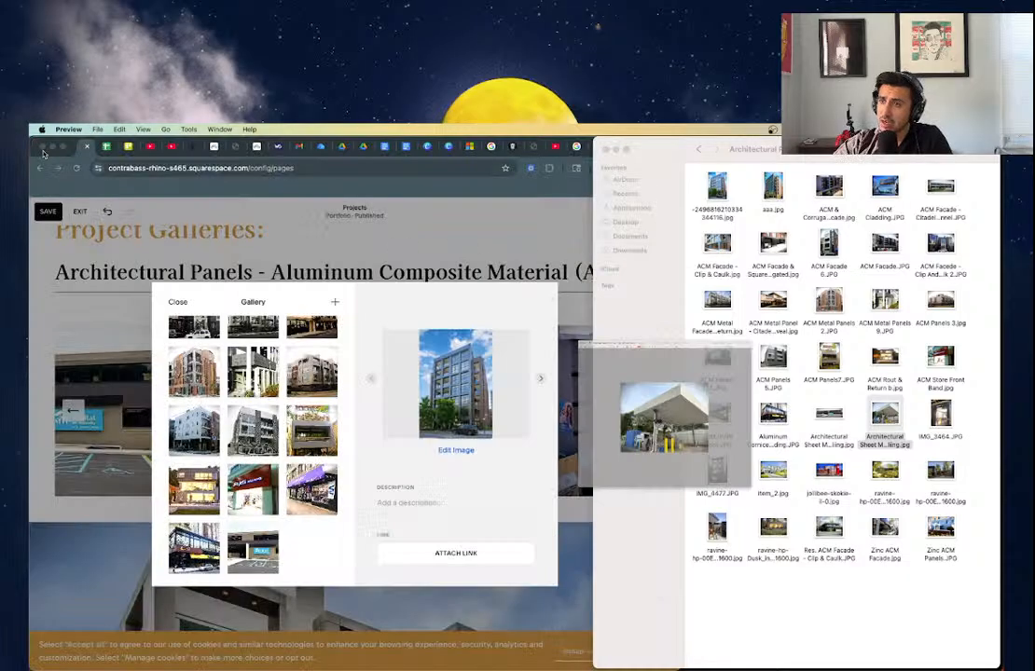
{"action": "left_click_drag", "start_coordinate": [885, 415], "coordinate": [369, 490]}
- Preview IMG_3464.JPG and look through the site's image library for the same storefront photo
{"action": "double_click", "coordinate": [941, 417]}
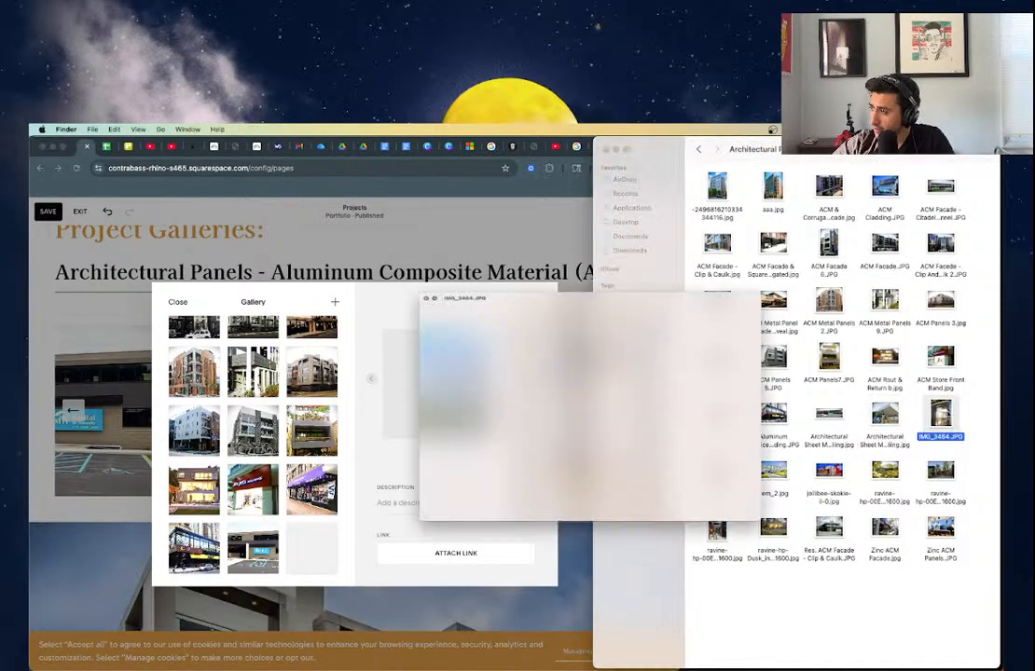
{"action": "key", "text": "space"}
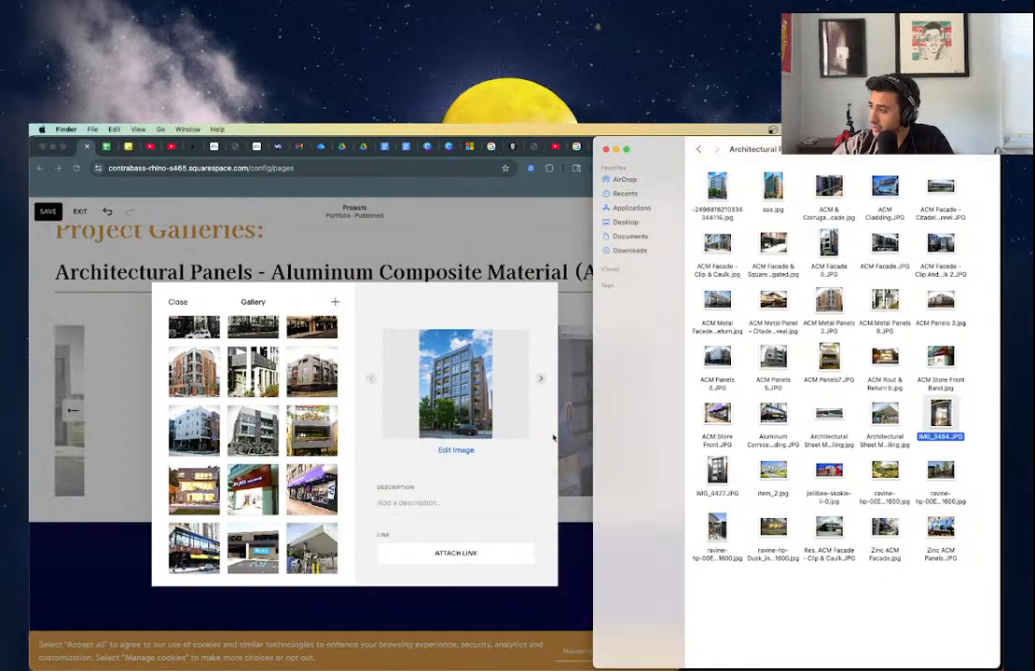
{"action": "left_click", "coordinate": [349, 287]}
{"action": "left_click", "coordinate": [335, 301]}
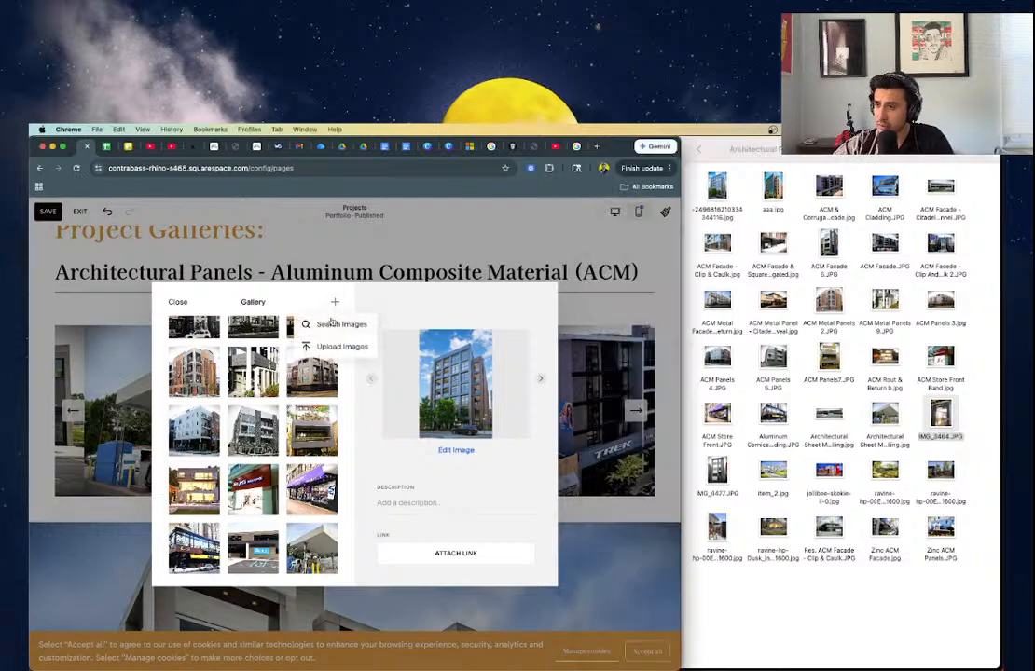
{"action": "left_click", "coordinate": [333, 323]}
{"action": "scroll", "coordinate": [391, 476], "scroll_direction": "down", "scroll_amount": 10}
{"action": "scroll", "coordinate": [391, 475], "scroll_direction": "down", "scroll_amount": 15}
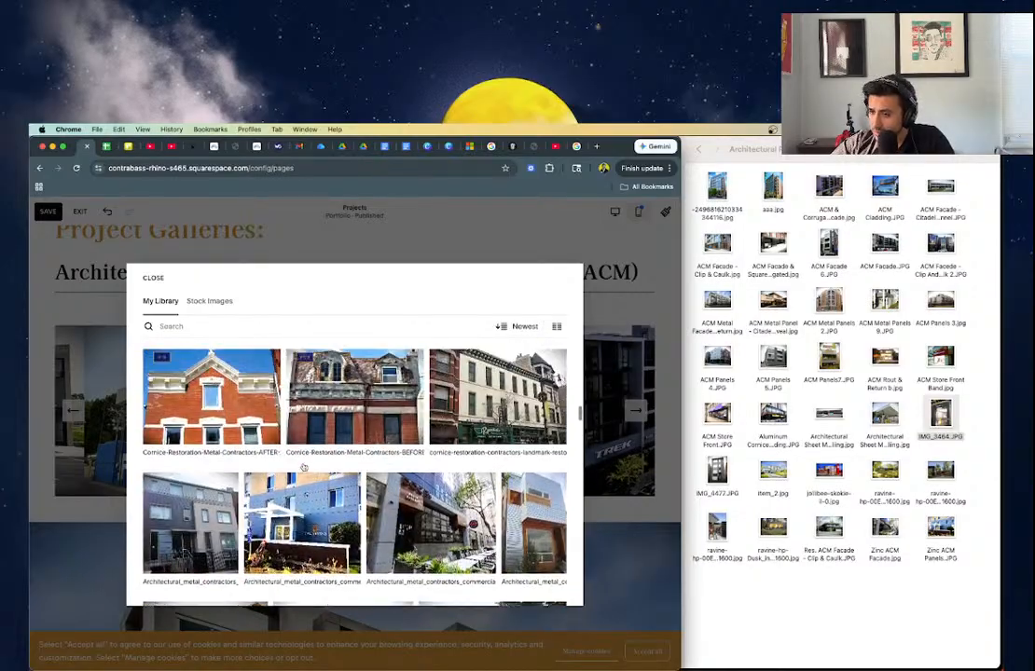
{"action": "scroll", "coordinate": [304, 467], "scroll_direction": "up", "scroll_amount": 2}
{"action": "scroll", "coordinate": [304, 468], "scroll_direction": "down", "scroll_amount": 10}
{"action": "scroll", "coordinate": [304, 467], "scroll_direction": "down", "scroll_amount": 10}
{"action": "left_click", "coordinate": [154, 278]}
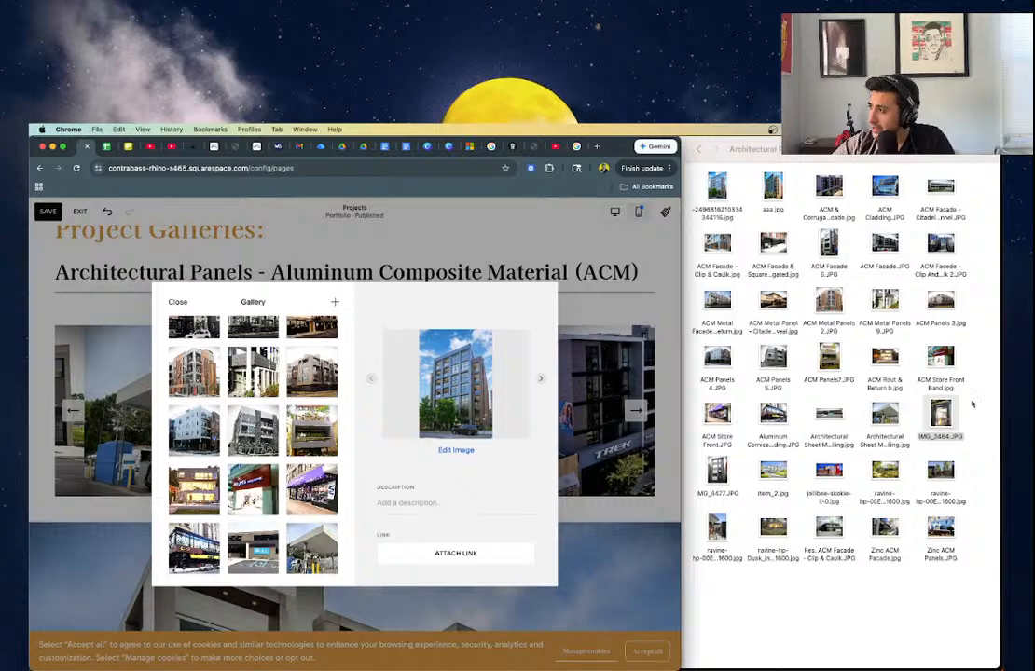
- Open IMG_3464.JPG in Preview and paste the copied Habitat for Humanity name into its file name for editing
{"action": "left_click", "coordinate": [991, 415]}
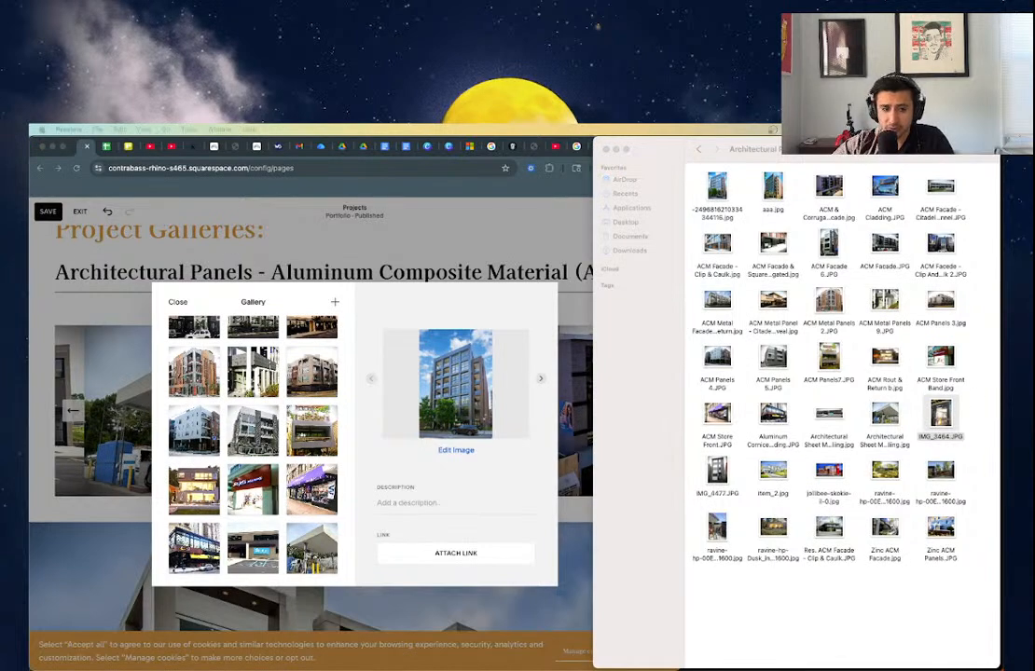
{"action": "left_click_drag", "start_coordinate": [58, 266], "coordinate": [482, 203]}
{"action": "left_click", "coordinate": [482, 202]}
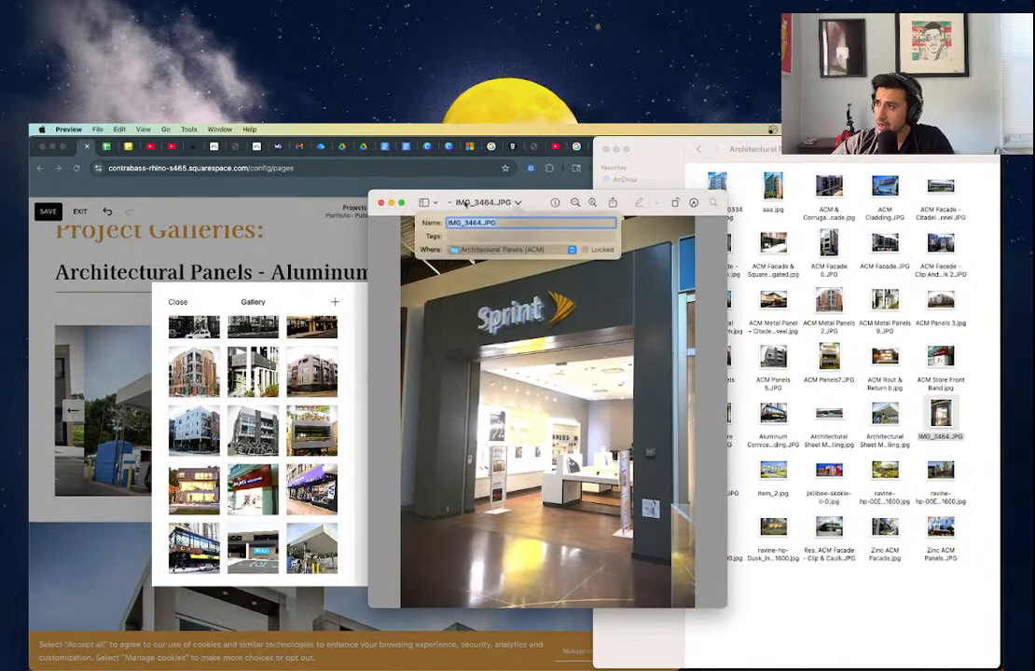
{"action": "key", "text": "super+v"}
{"action": "left_click_drag", "start_coordinate": [491, 222], "coordinate": [550, 223]}
{"action": "left_click", "coordinate": [589, 223]}
{"action": "key", "text": "Right"}
{"action": "key", "text": "Right"}
{"action": "key", "text": "Right"}
{"action": "key", "text": "Right"}
{"action": "key", "text": "Right"}
{"action": "key", "text": "Right"}
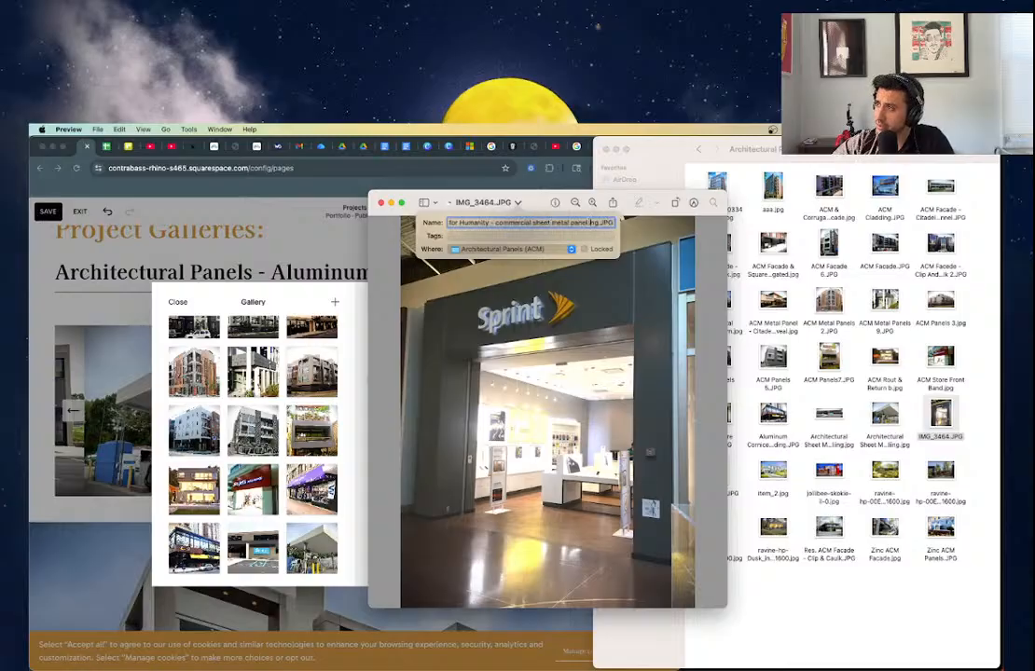
- Replace "Habitat for Humanity" in the new file name with "Storefront - Sprint" and apply the name
{"action": "key", "text": "super+a"}
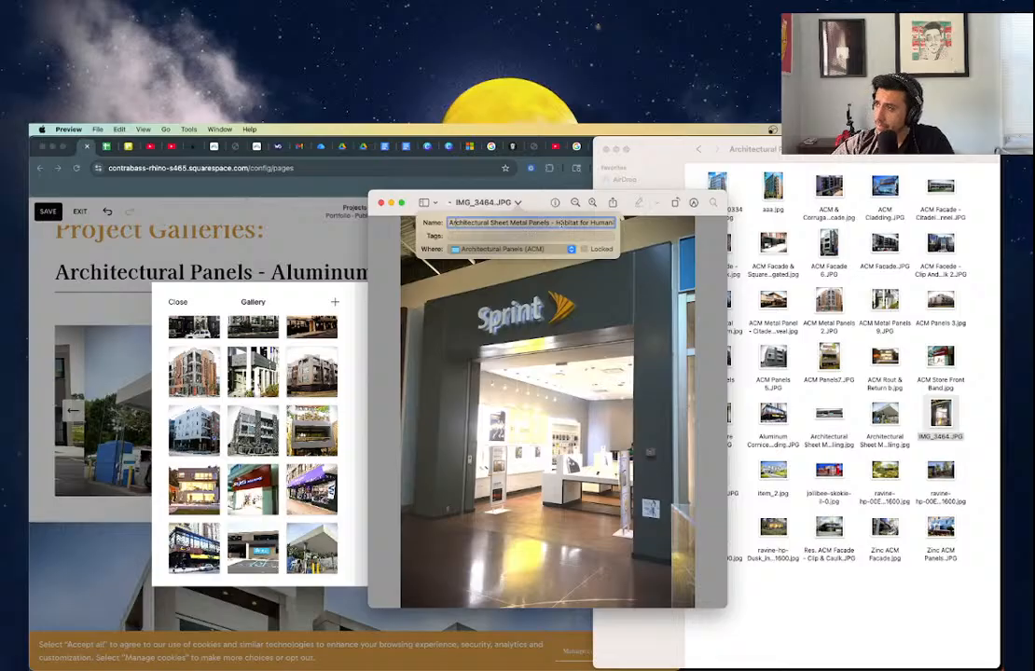
{"action": "left_click_drag", "start_coordinate": [556, 224], "coordinate": [594, 228]}
{"action": "type", "text": "Storefront - Sprint"}
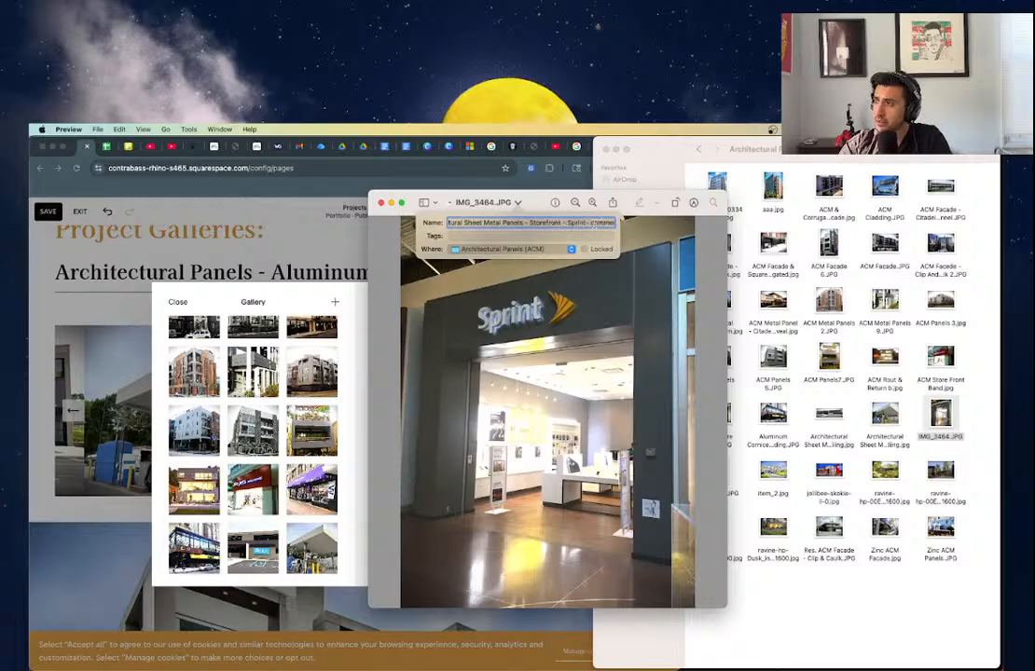
{"action": "key", "text": "Return"}
- Save the renamed Sprint storefront image and close its window
{"action": "left_click", "coordinate": [99, 129]}
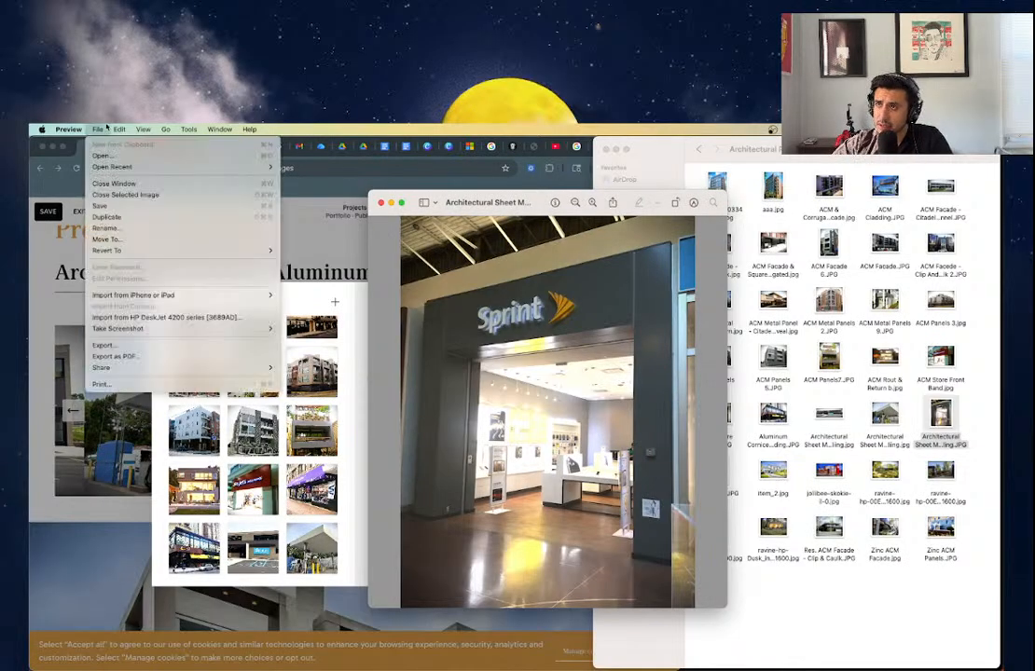
{"action": "left_click", "coordinate": [102, 205]}
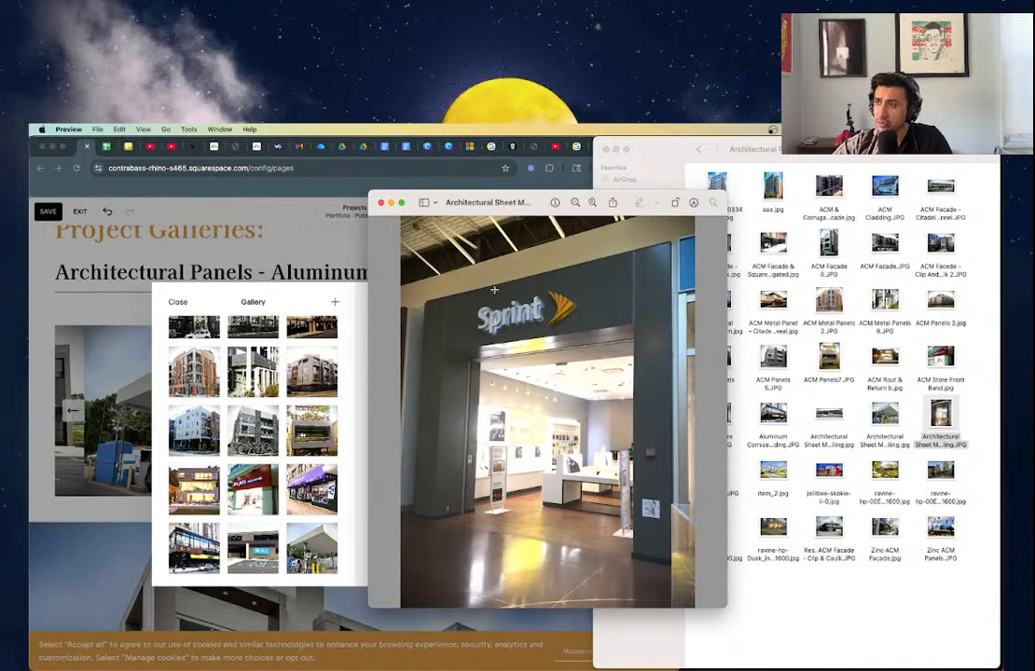
{"action": "left_click", "coordinate": [381, 202]}
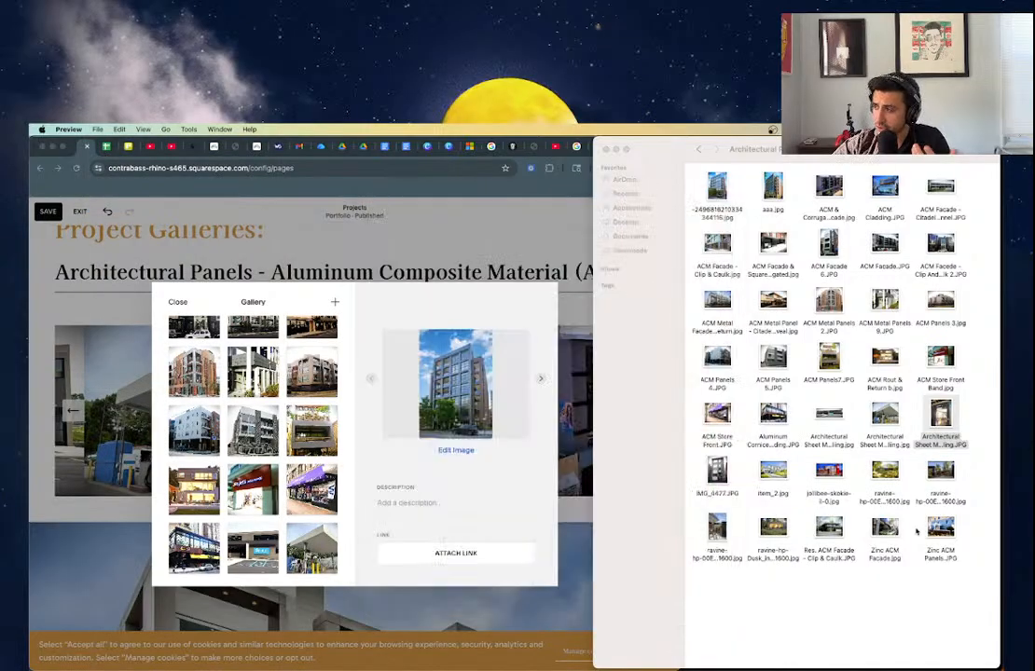
- Preview the renamed Sprint storefront image, add it at the end of the ACM gallery and close the gallery editor
{"action": "left_click", "coordinate": [935, 424]}
{"action": "key", "text": "space"}
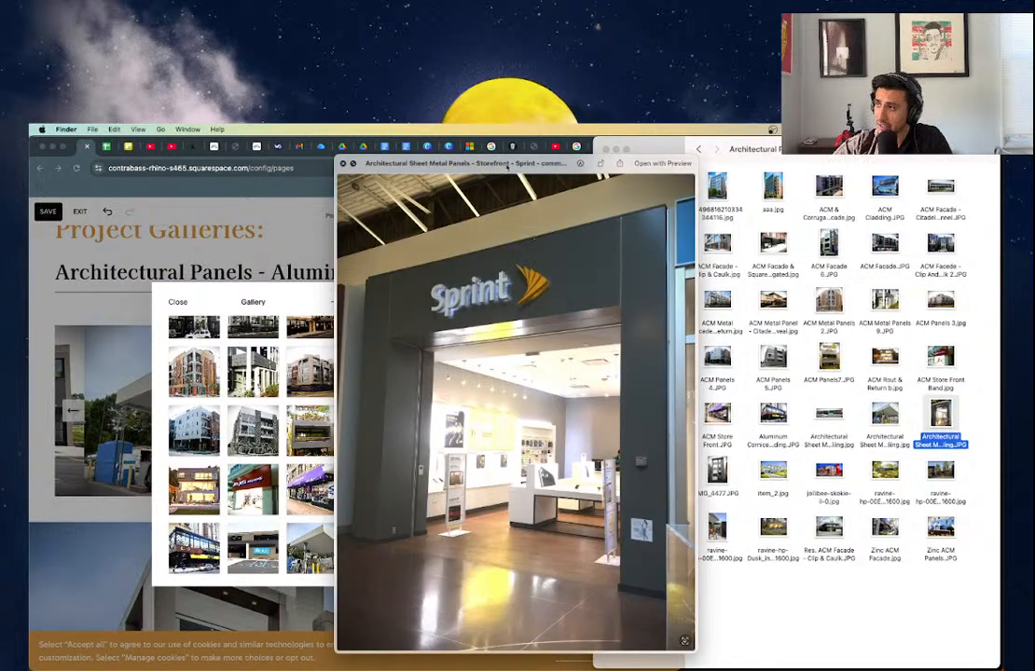
{"action": "key", "text": "space"}
{"action": "left_click_drag", "start_coordinate": [940, 419], "coordinate": [335, 428]}
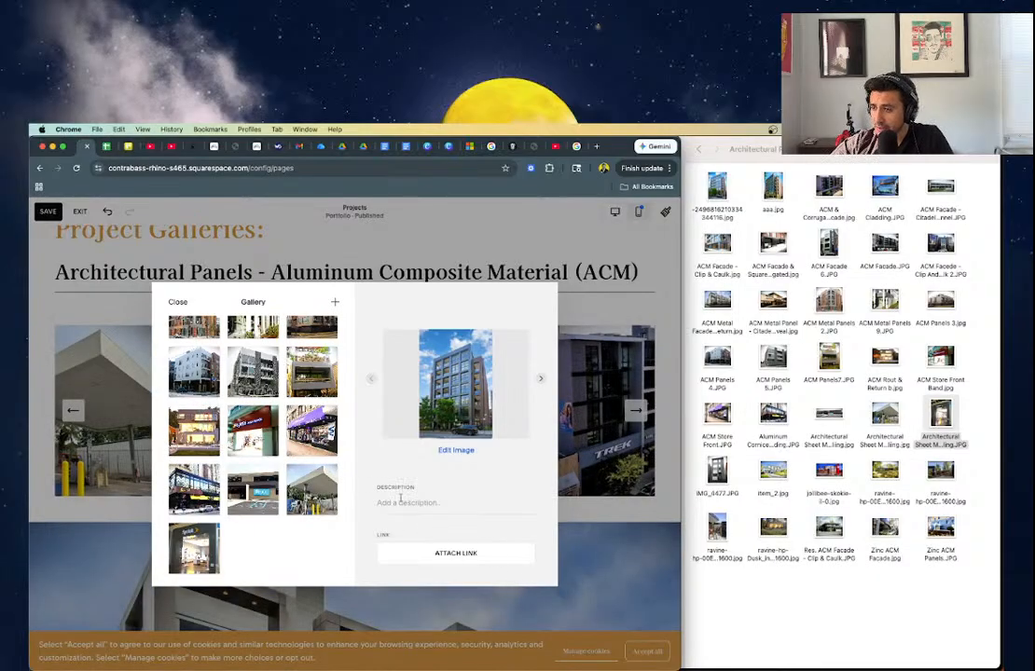
{"action": "left_click", "coordinate": [178, 302]}
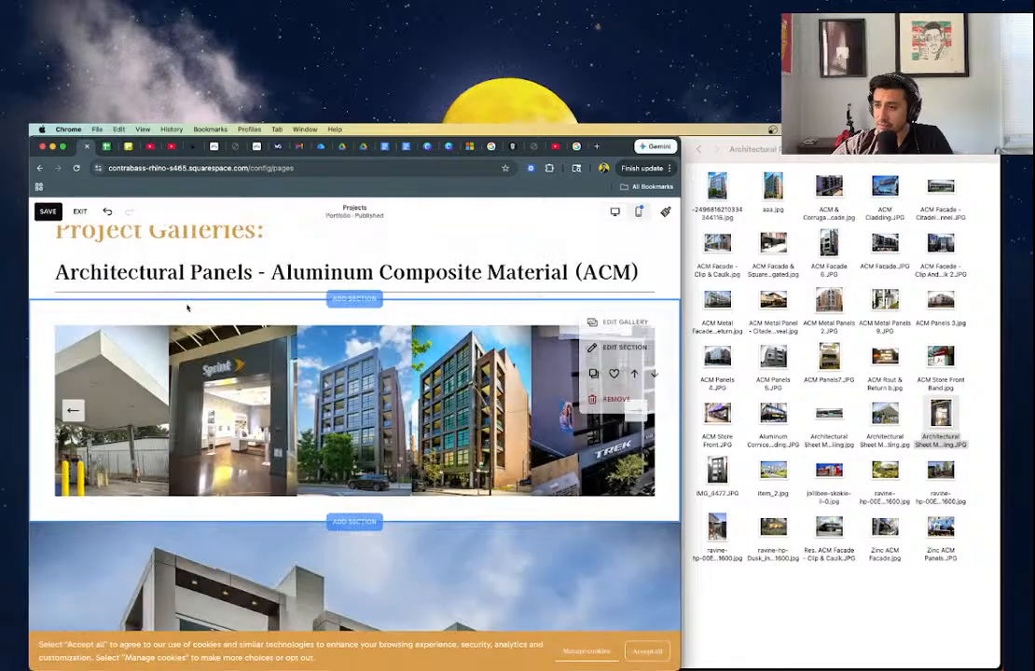
- Preview IMG_4477.JPG, open the ACM gallery for editing and bring up the site's image library for adding pictures
{"action": "key", "text": "Right"}
{"action": "key", "text": "space"}
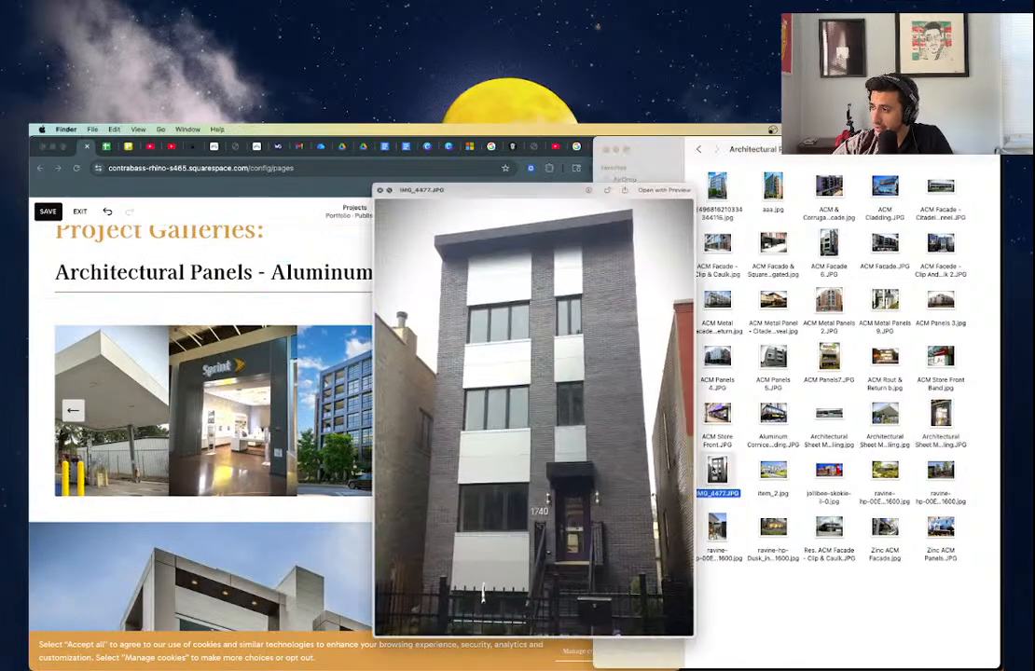
{"action": "key", "text": "space"}
{"action": "mouse_move", "coordinate": [524, 344]}
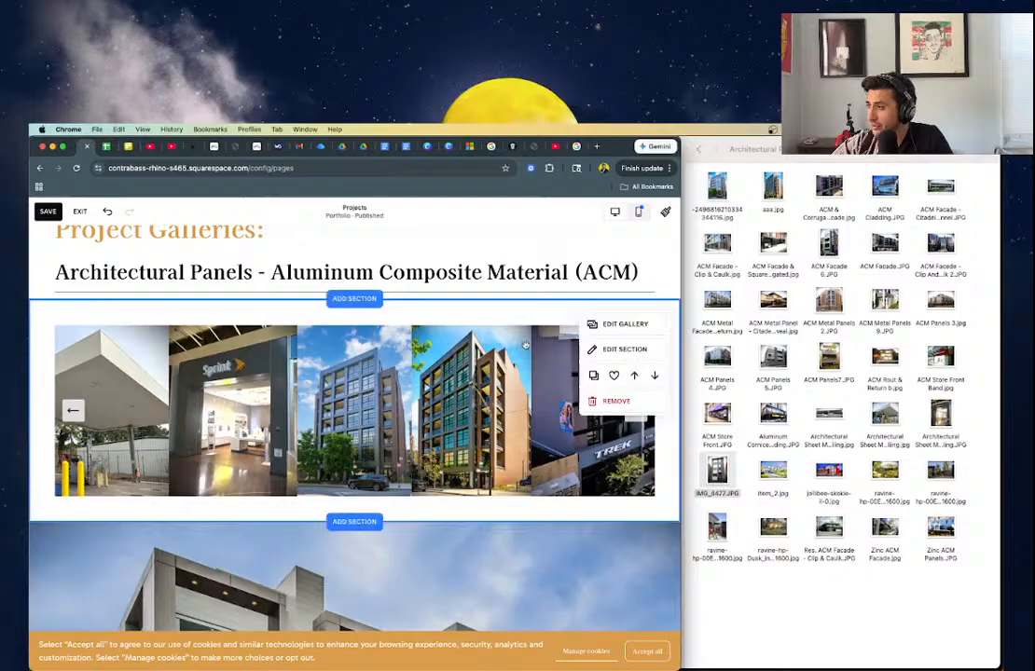
{"action": "left_click", "coordinate": [609, 327]}
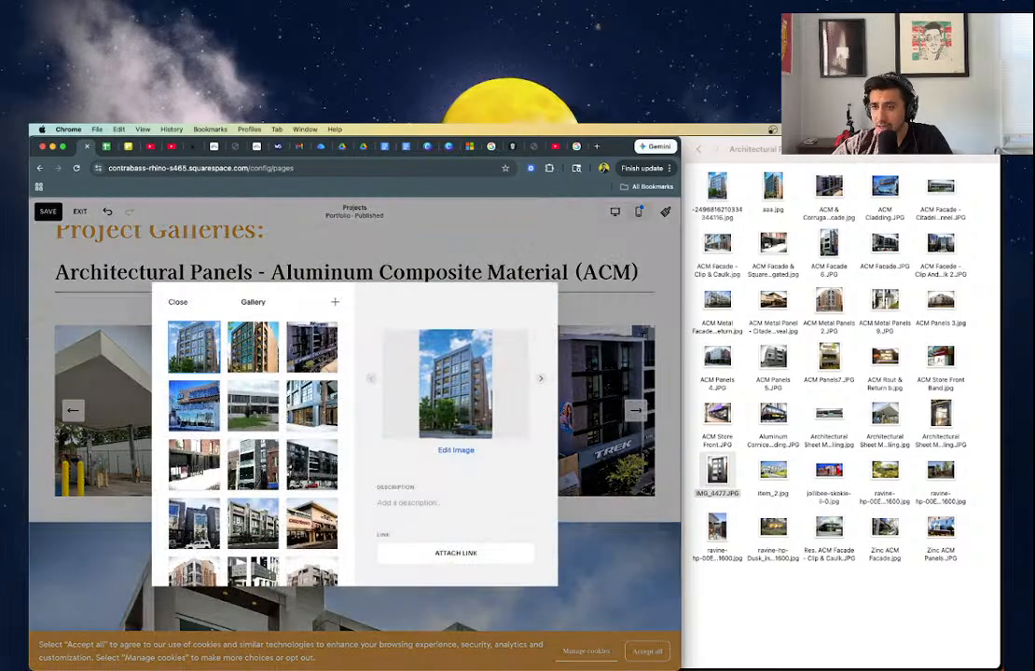
{"action": "scroll", "coordinate": [231, 368], "scroll_direction": "down", "scroll_amount": 5}
{"action": "left_click", "coordinate": [333, 304]}
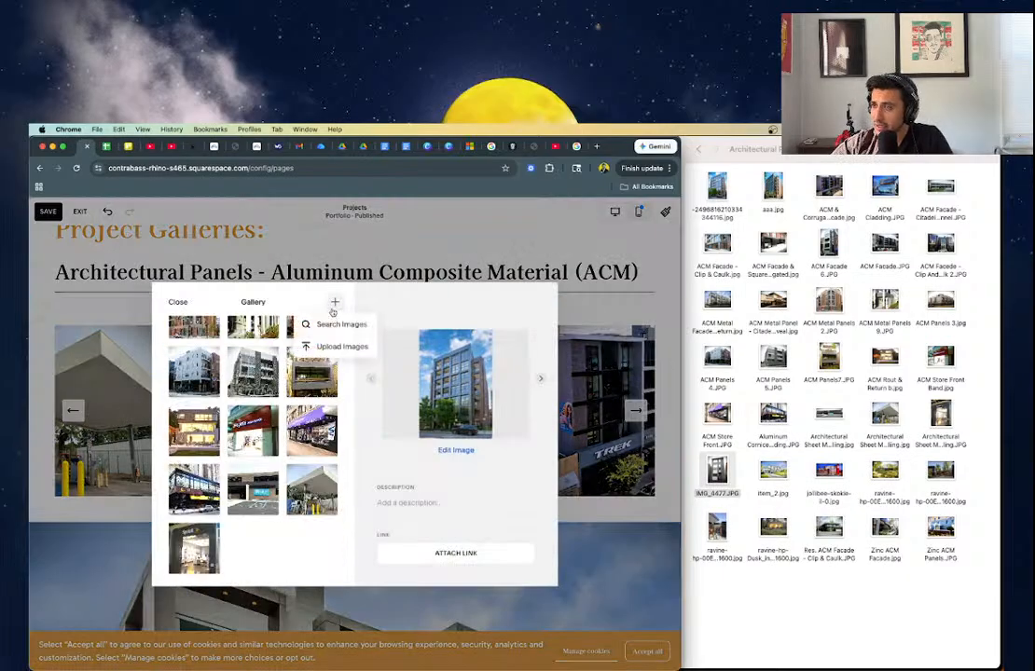
{"action": "left_click", "coordinate": [327, 323]}
- Look through the image library for an existing copy of the narrow four-storey brick building photo from IMG_4477.JPG
{"action": "scroll", "coordinate": [235, 451], "scroll_direction": "down", "scroll_amount": 10}
{"action": "scroll", "coordinate": [231, 449], "scroll_direction": "down", "scroll_amount": 5}
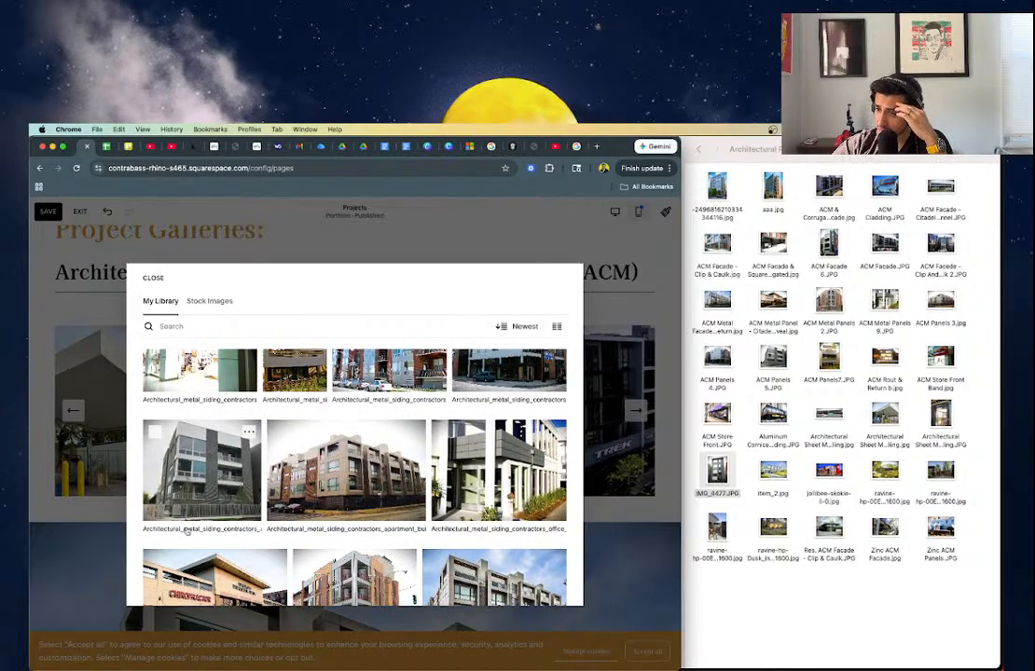
{"action": "scroll", "coordinate": [284, 515], "scroll_direction": "down", "scroll_amount": 4}
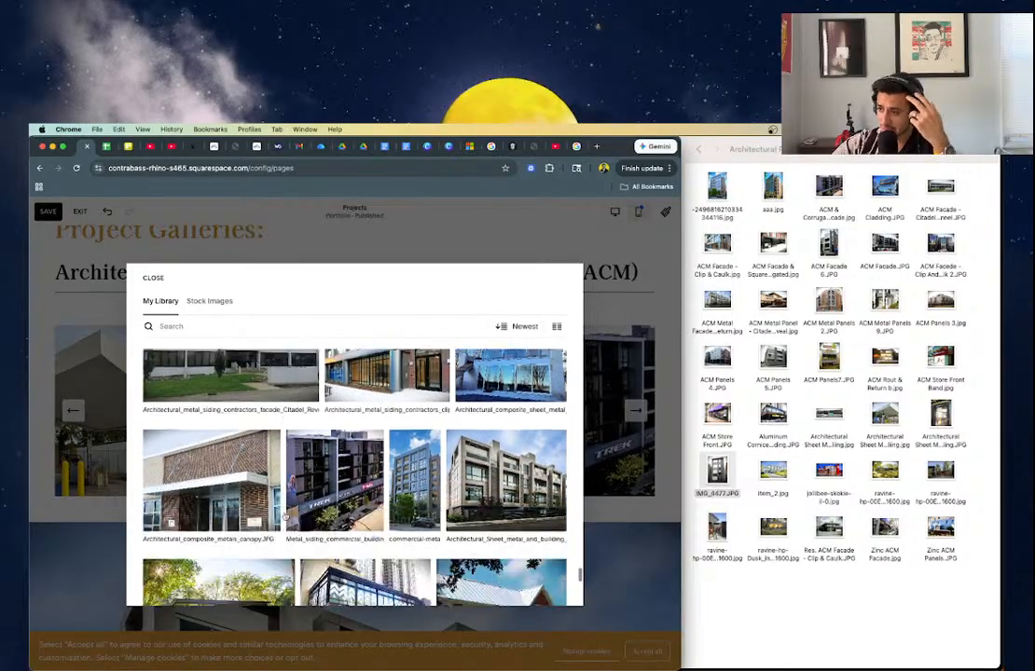
{"action": "scroll", "coordinate": [284, 515], "scroll_direction": "up", "scroll_amount": 1}
{"action": "scroll", "coordinate": [284, 516], "scroll_direction": "down", "scroll_amount": 5}
{"action": "scroll", "coordinate": [312, 522], "scroll_direction": "up", "scroll_amount": 1}
{"action": "scroll", "coordinate": [312, 523], "scroll_direction": "down", "scroll_amount": 1}
{"action": "scroll", "coordinate": [312, 522], "scroll_direction": "down", "scroll_amount": 10}
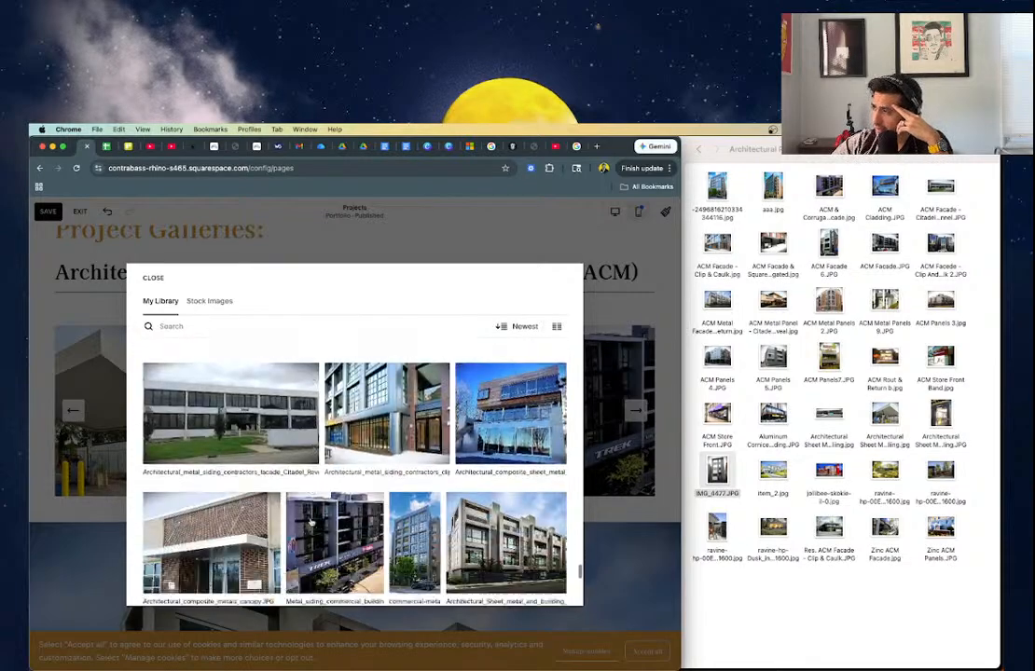
{"action": "scroll", "coordinate": [313, 522], "scroll_direction": "up", "scroll_amount": 8}
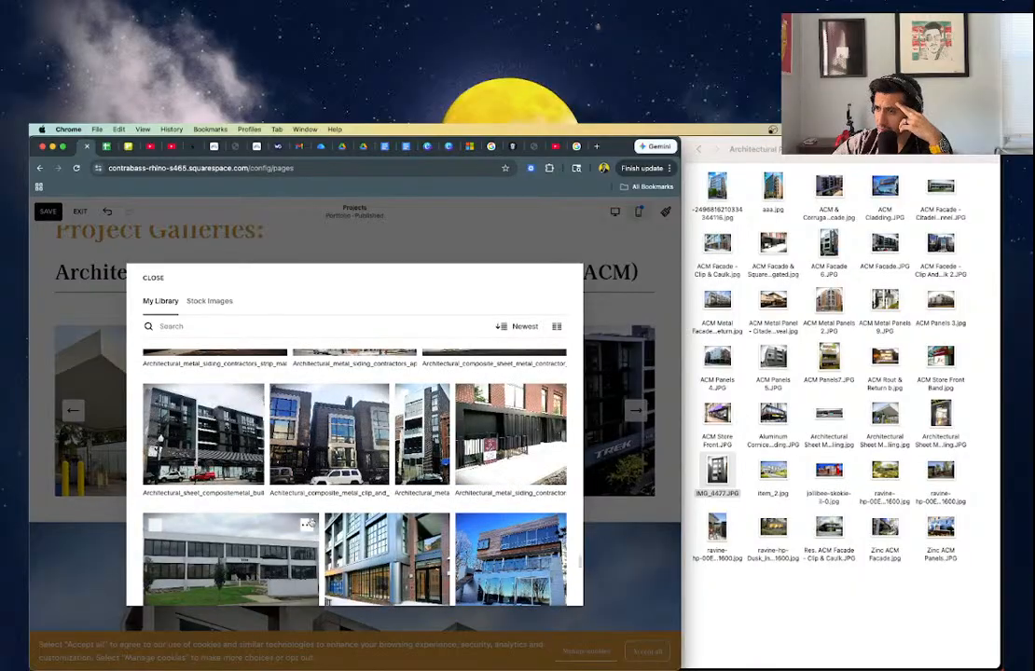
{"action": "scroll", "coordinate": [313, 522], "scroll_direction": "up", "scroll_amount": 3}
{"action": "scroll", "coordinate": [354, 503], "scroll_direction": "up", "scroll_amount": 2}
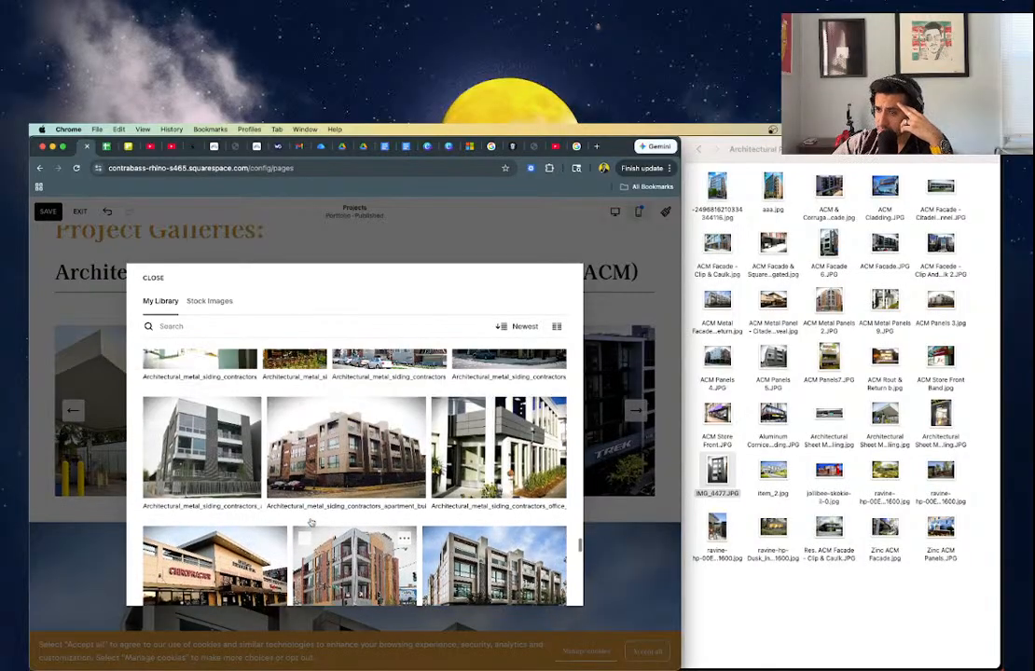
{"action": "left_click", "coordinate": [233, 444]}
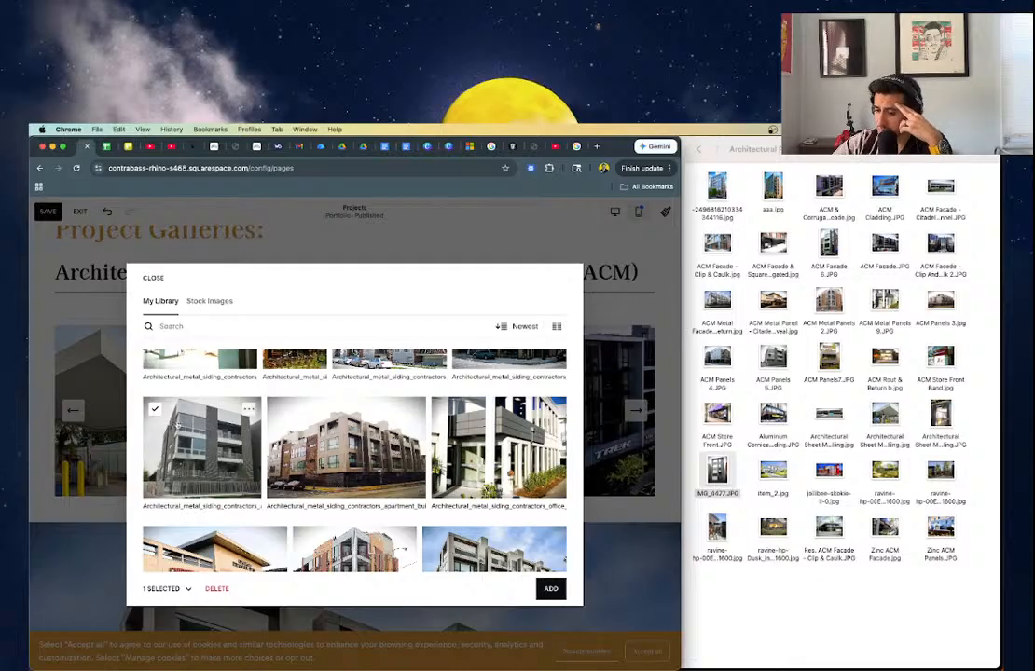
{"action": "scroll", "coordinate": [410, 507], "scroll_direction": "down", "scroll_amount": 5}
{"action": "scroll", "coordinate": [410, 508], "scroll_direction": "up", "scroll_amount": 5}
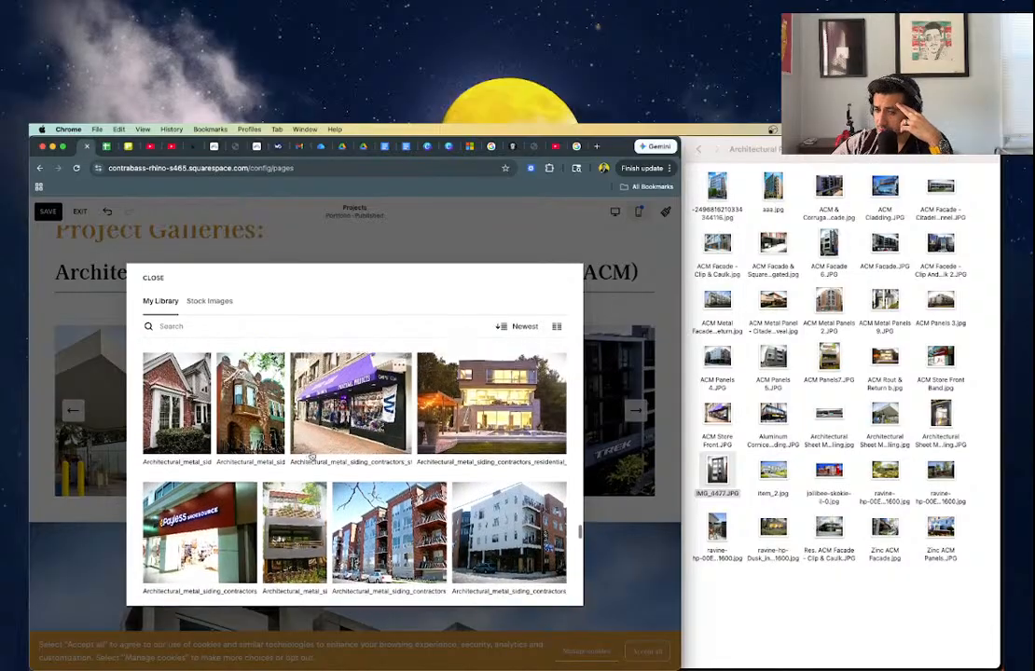
{"action": "scroll", "coordinate": [312, 458], "scroll_direction": "up", "scroll_amount": 5}
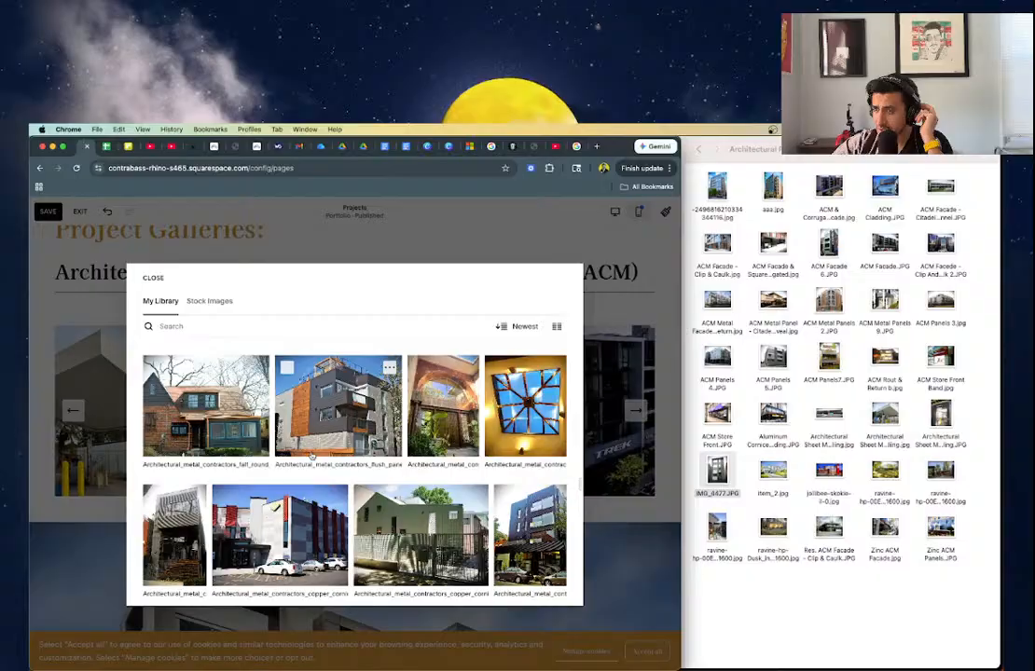
{"action": "scroll", "coordinate": [311, 458], "scroll_direction": "up", "scroll_amount": 1}
{"action": "scroll", "coordinate": [312, 458], "scroll_direction": "up", "scroll_amount": 5}
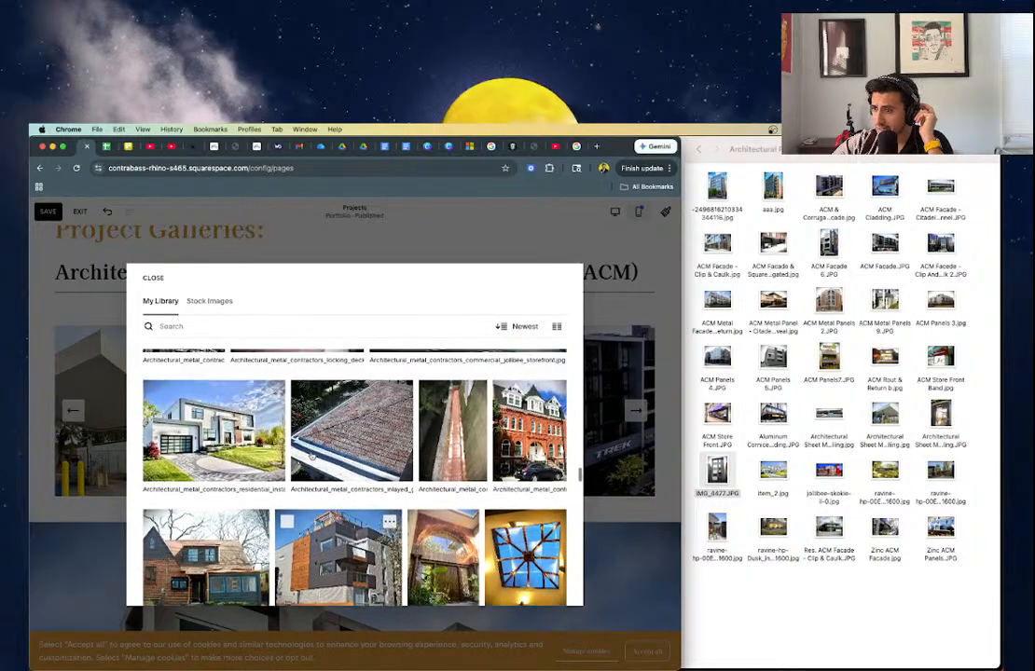
{"action": "scroll", "coordinate": [312, 458], "scroll_direction": "up", "scroll_amount": 5}
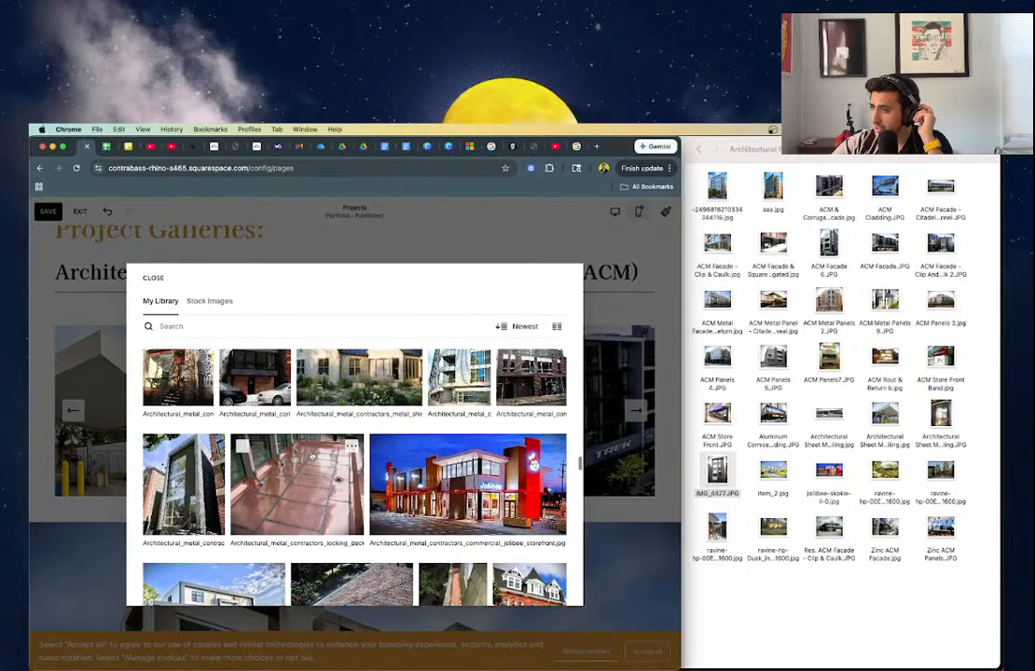
{"action": "scroll", "coordinate": [312, 457], "scroll_direction": "up", "scroll_amount": 6}
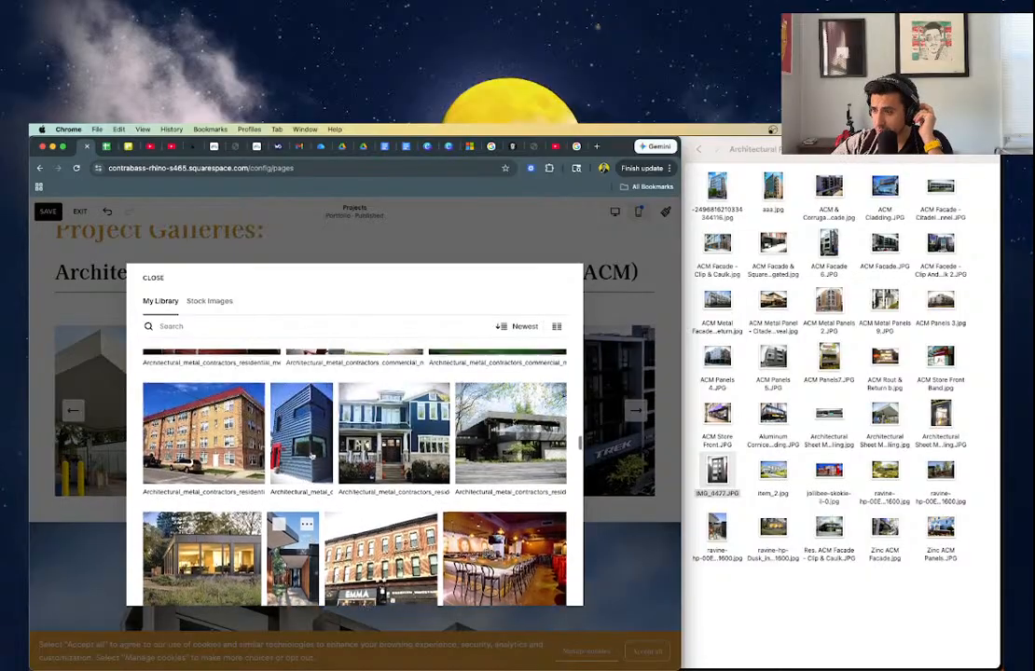
{"action": "scroll", "coordinate": [312, 455], "scroll_direction": "up", "scroll_amount": 3}
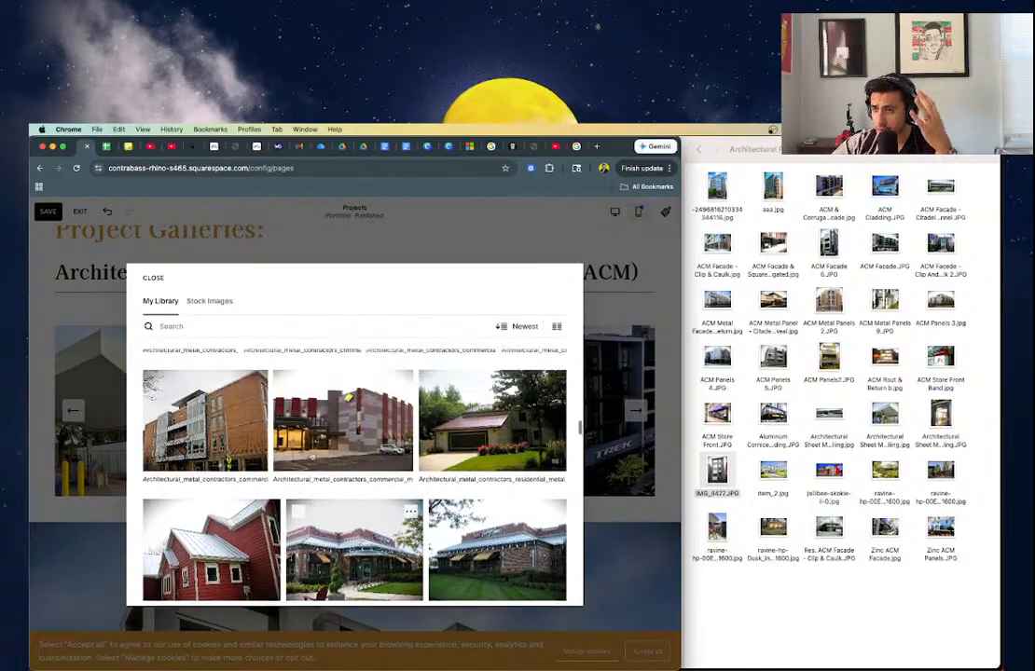
{"action": "scroll", "coordinate": [312, 457], "scroll_direction": "up", "scroll_amount": 10}
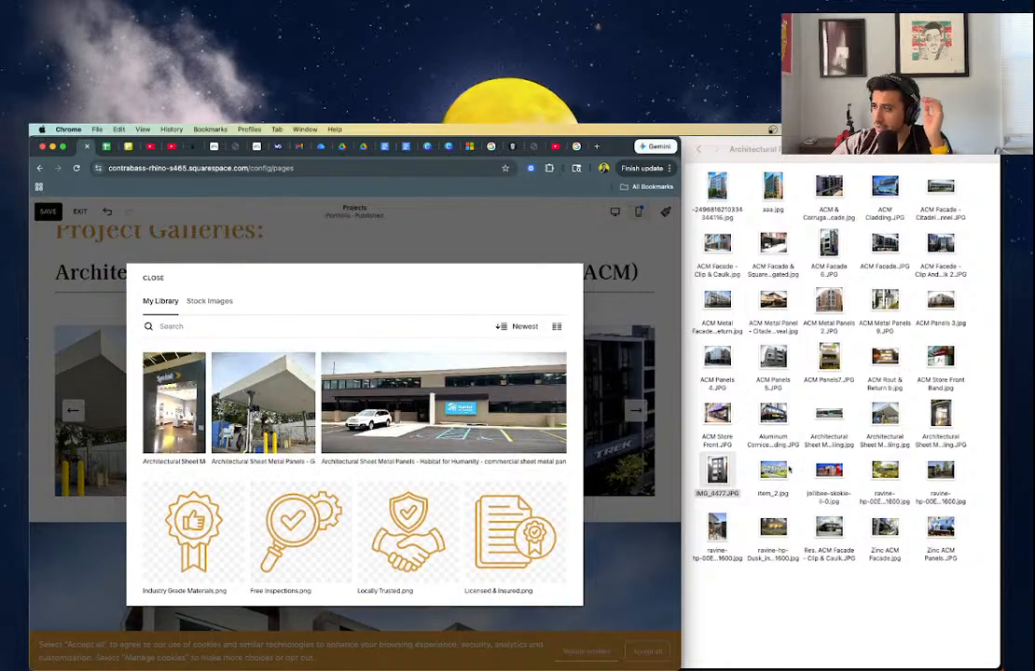
- Open IMG_4477.JPG in Preview, try to replace its file name and close its window
{"action": "left_click", "coordinate": [745, 447]}
{"action": "double_click", "coordinate": [730, 471]}
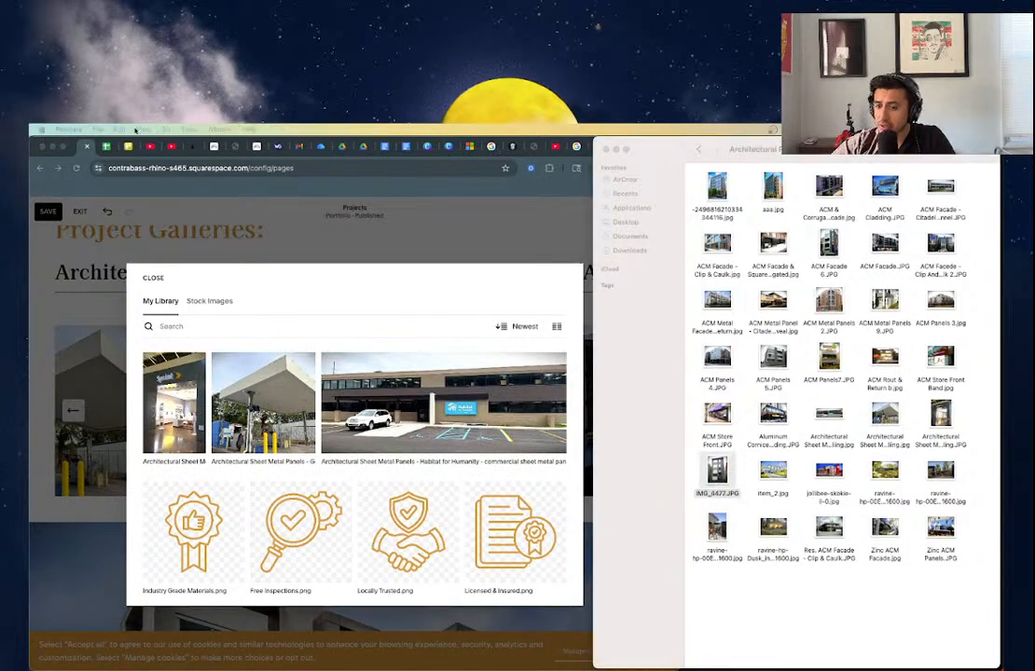
{"action": "left_click_drag", "start_coordinate": [2, 263], "coordinate": [570, 175]}
{"action": "left_click", "coordinate": [550, 177]}
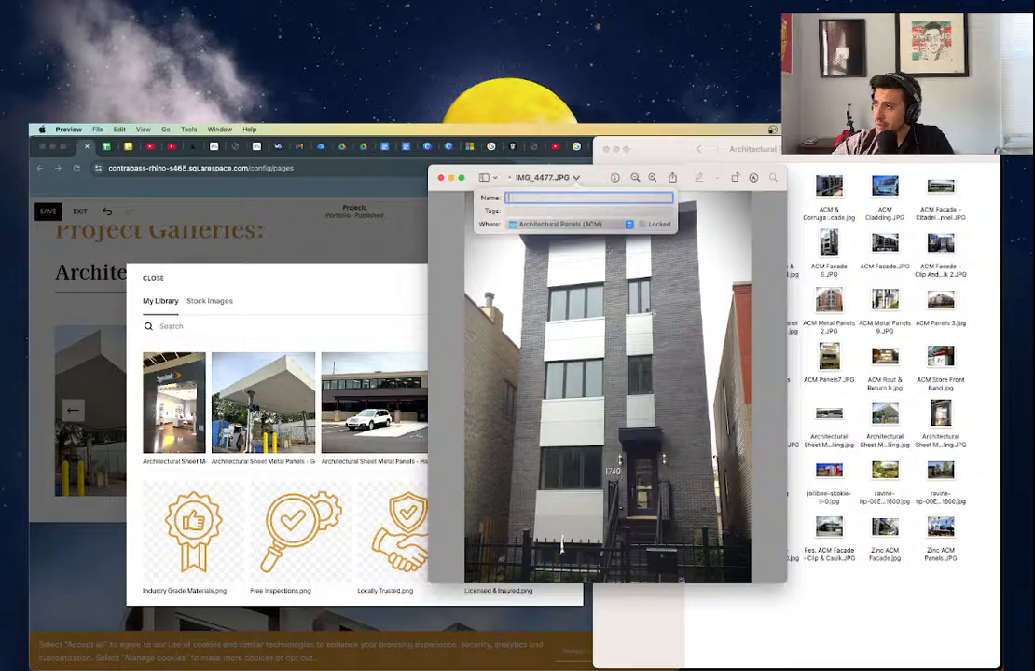
{"action": "key", "text": "Return"}
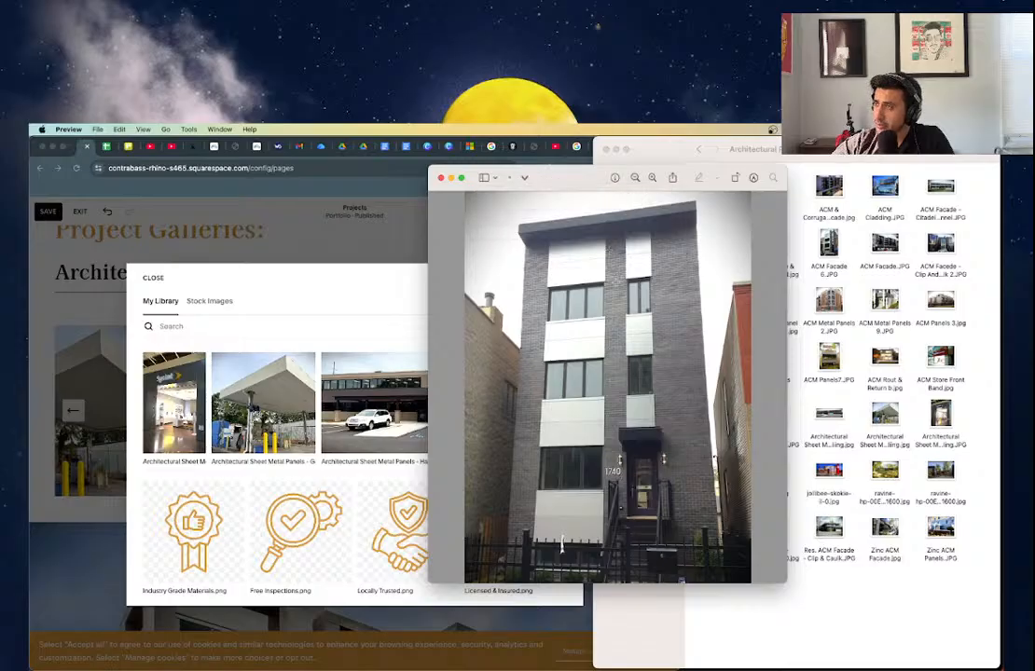
{"action": "left_click", "coordinate": [441, 177]}
- Reopen the blank-named building image in Preview, try to reach its file name for editing and close its window
{"action": "right_click", "coordinate": [709, 466]}
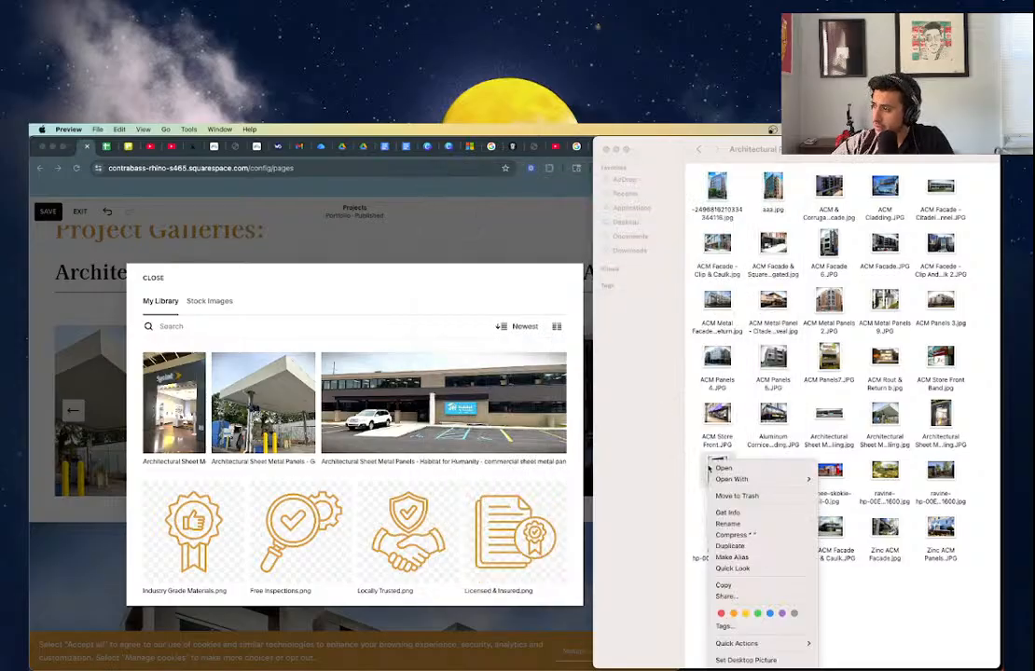
{"action": "left_click", "coordinate": [722, 469]}
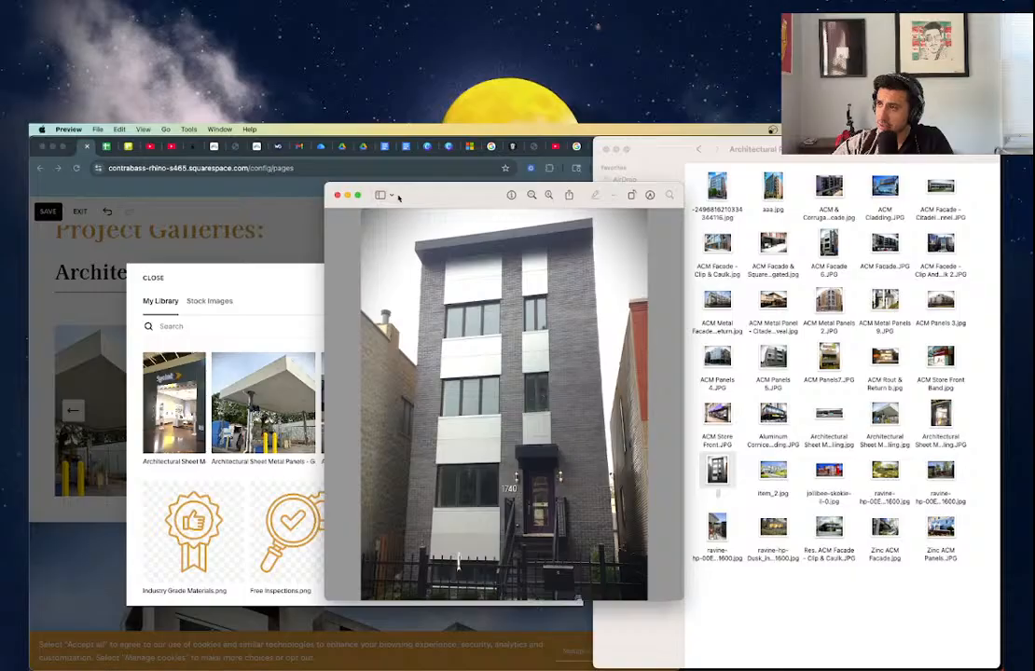
{"action": "left_click_drag", "start_coordinate": [409, 196], "coordinate": [35, 191]}
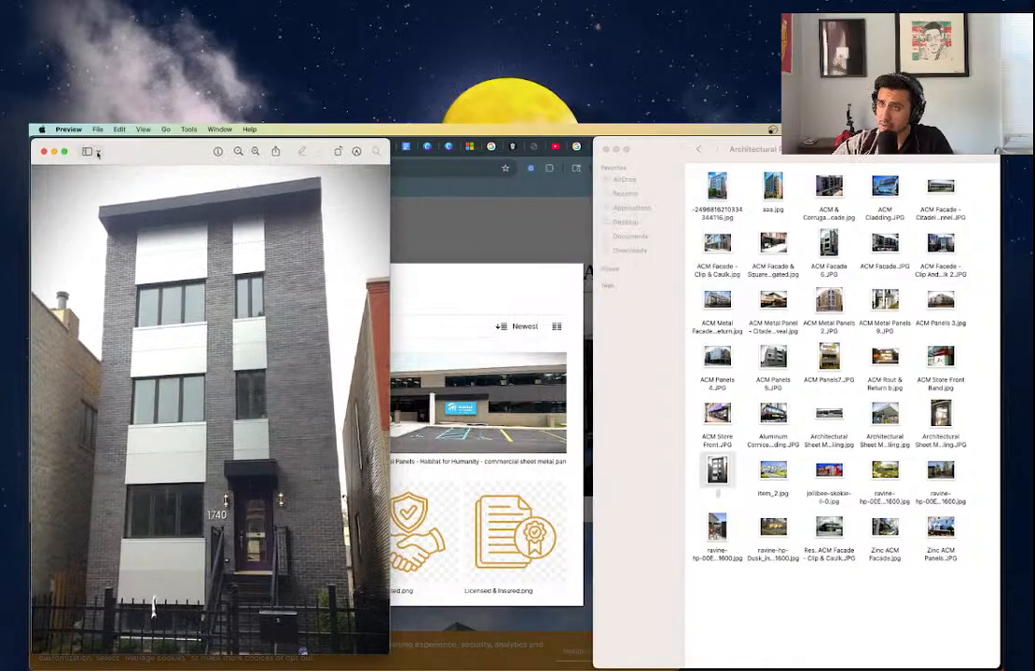
{"action": "left_click", "coordinate": [96, 151]}
{"action": "left_click", "coordinate": [115, 147]}
{"action": "left_click_drag", "start_coordinate": [115, 147], "coordinate": [410, 191]}
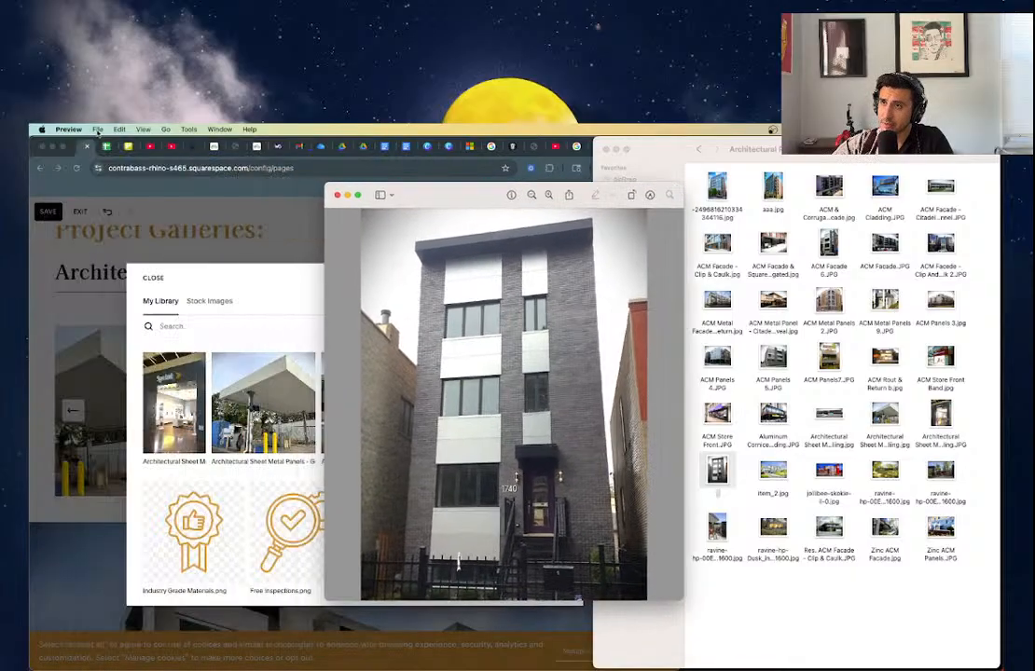
{"action": "left_click", "coordinate": [345, 194]}
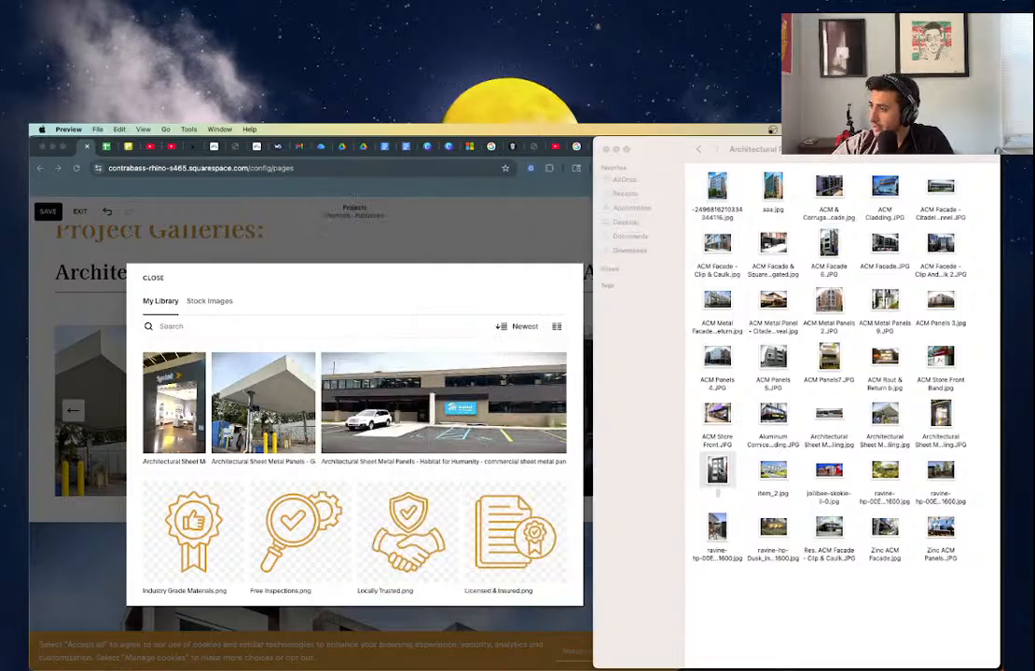
- Rename the blank-named building image in Finder with the copied "Architectural Sheet Metal Panels - Habitat for Humanity - commercial sheet metal paneling" name
{"action": "left_click", "coordinate": [626, 410]}
{"action": "right_click", "coordinate": [723, 465]}
{"action": "left_click", "coordinate": [739, 524]}
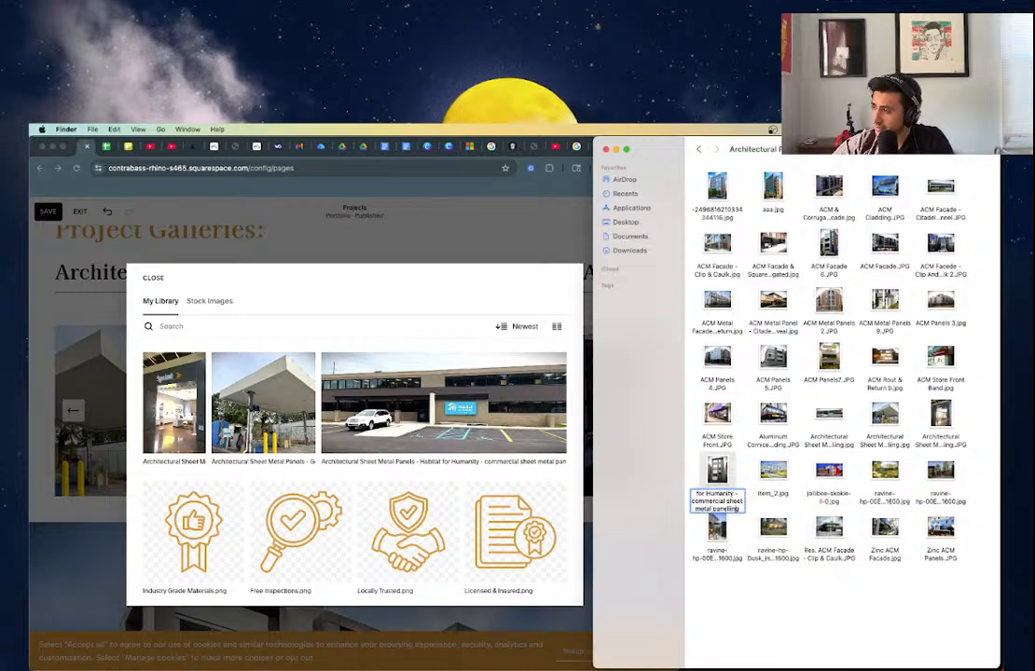
{"action": "key", "text": "super+a"}
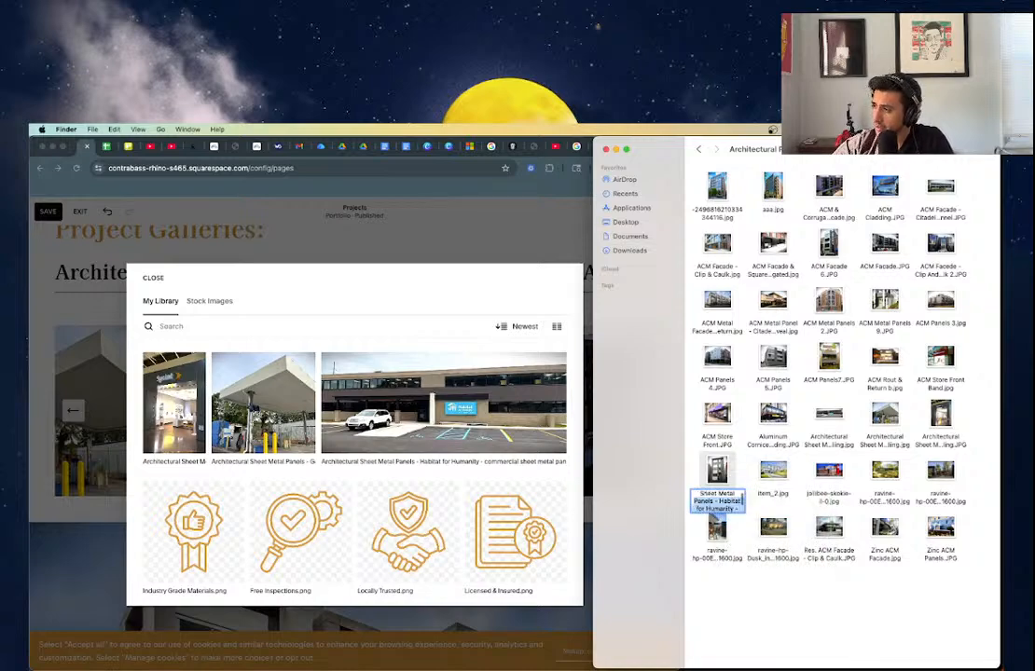
{"action": "key", "text": "Return"}
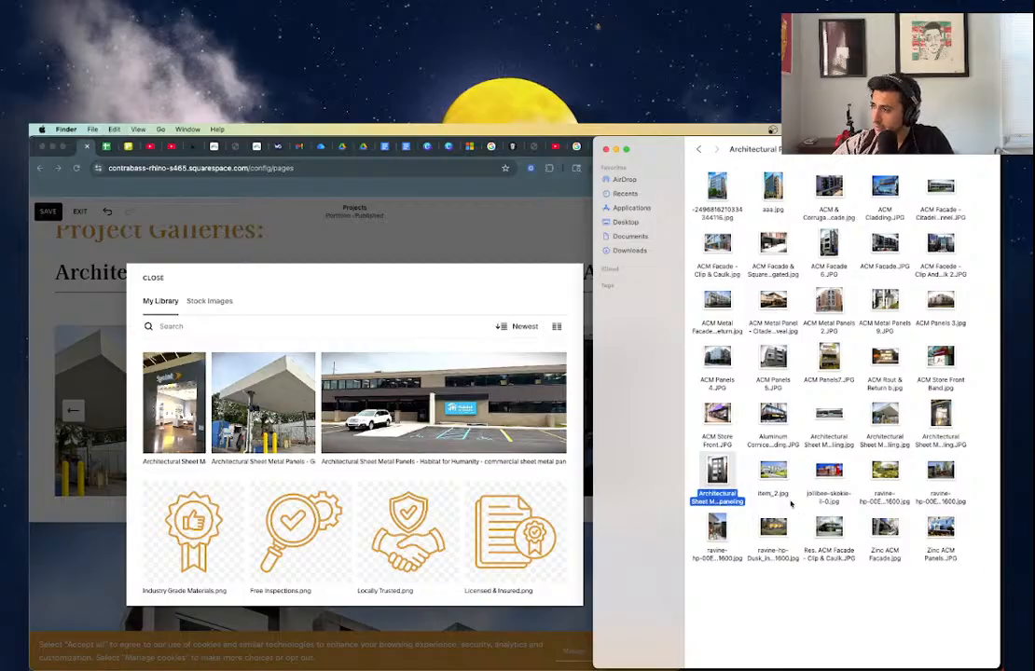
- Open the renamed building image in Preview and remove "Habitat for Humanity" from its file name
{"action": "double_click", "coordinate": [708, 464]}
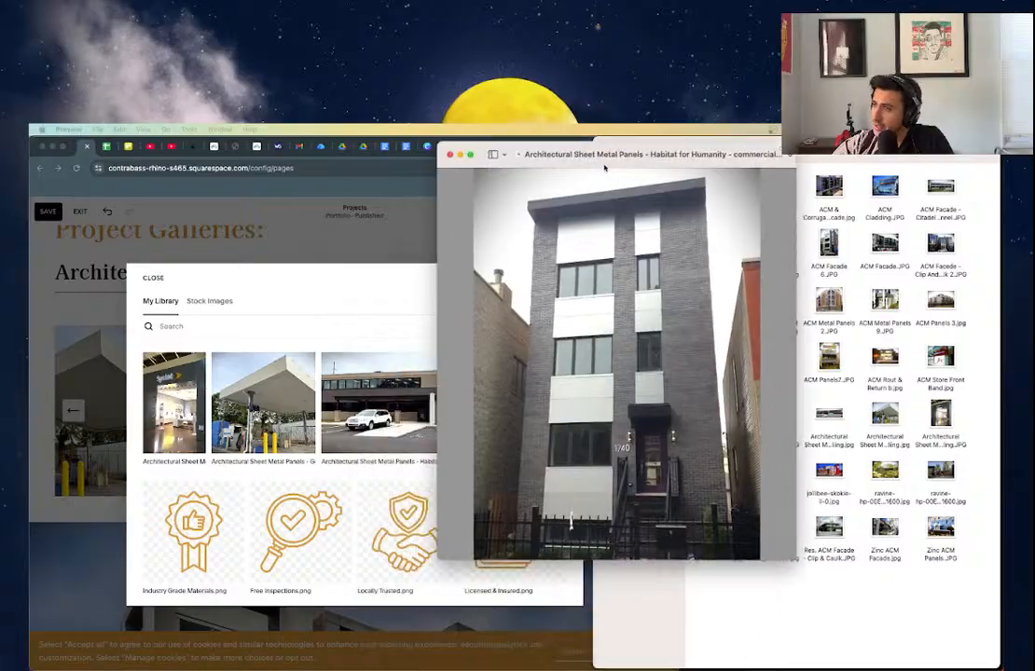
{"action": "left_click", "coordinate": [623, 165]}
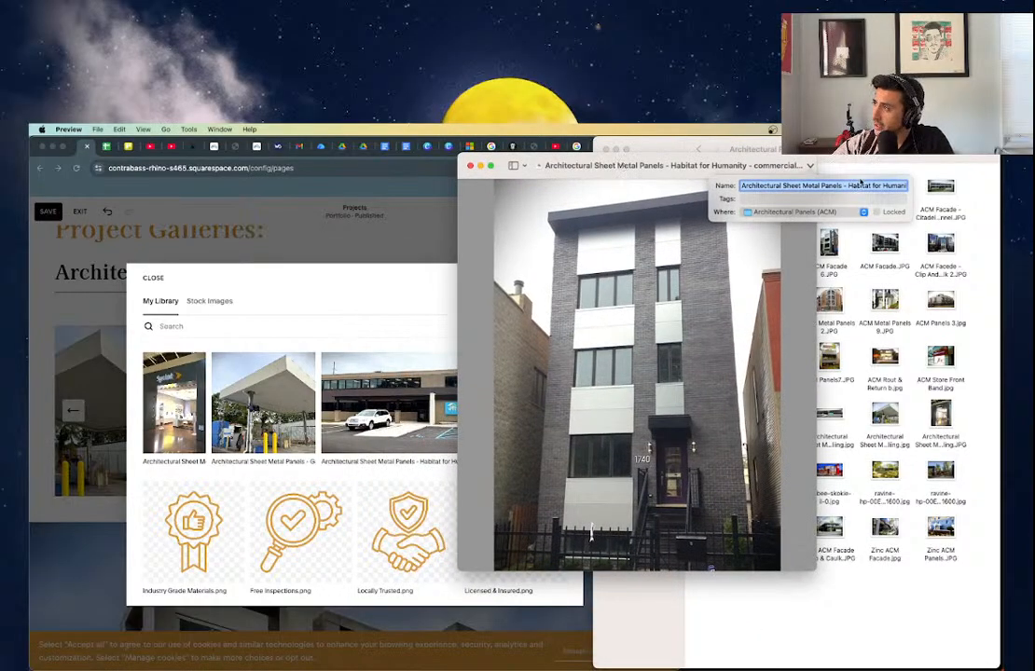
{"action": "left_click", "coordinate": [850, 185]}
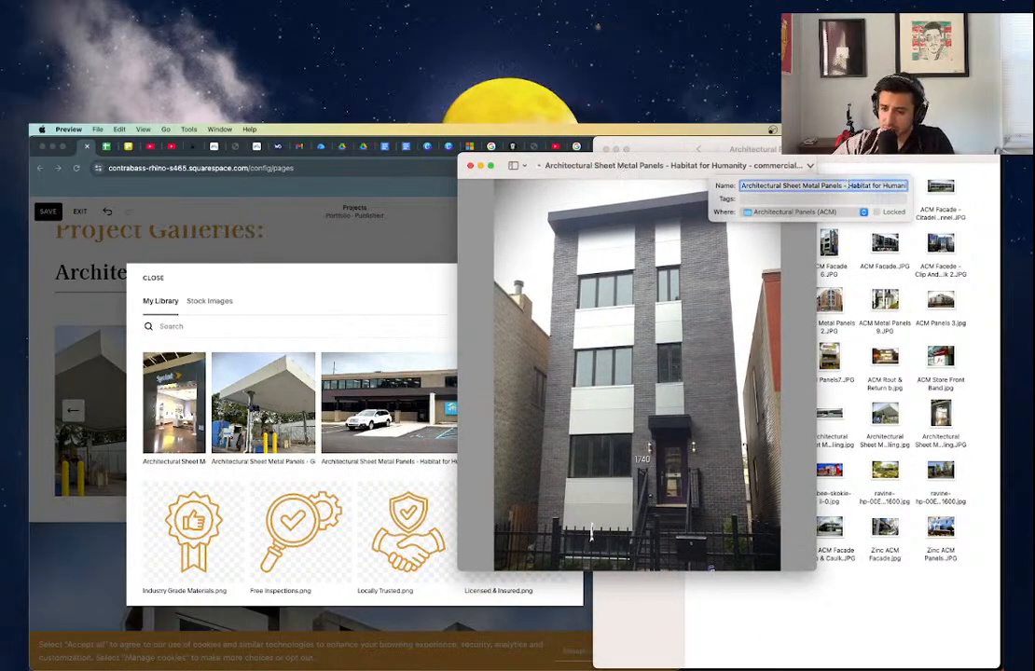
{"action": "scroll", "coordinate": [849, 186], "scroll_direction": "right", "scroll_amount": 3}
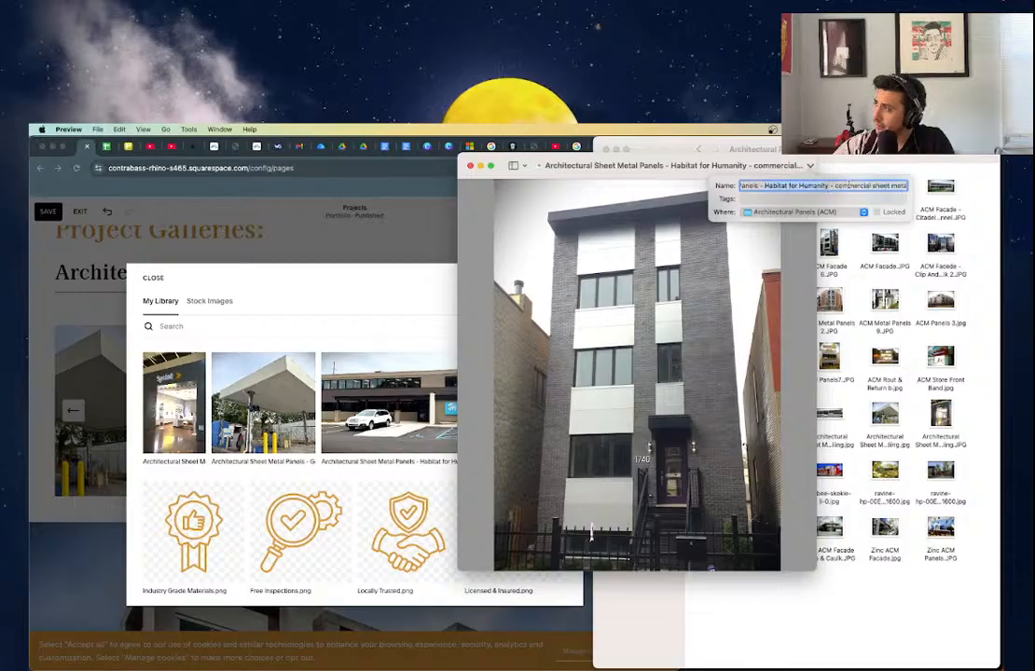
{"action": "key", "text": "BackSpace"}
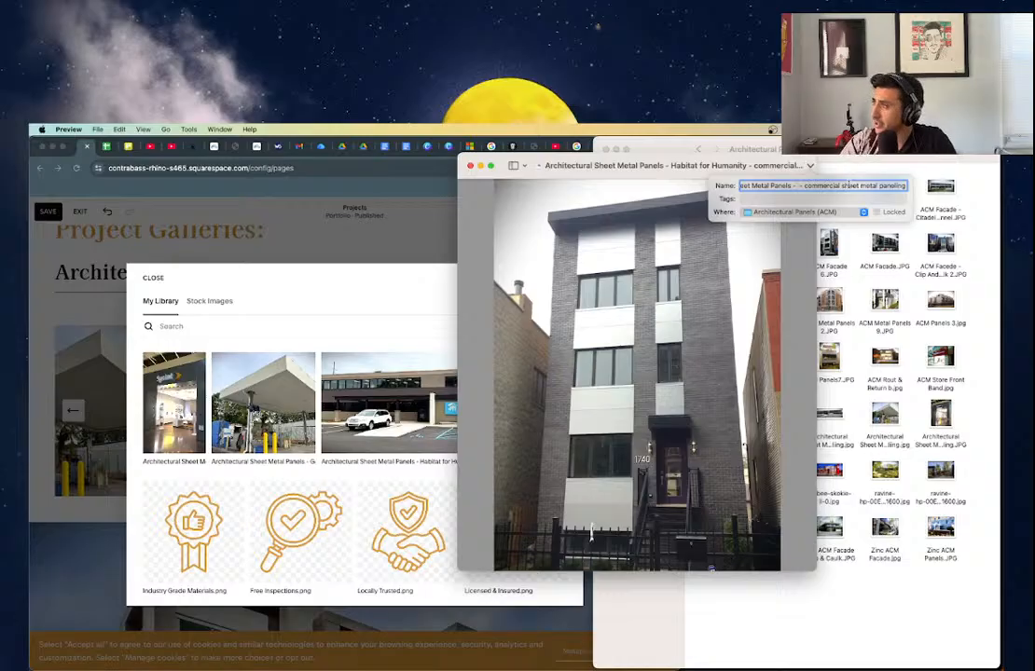
{"action": "type", "text": "Apartment"}
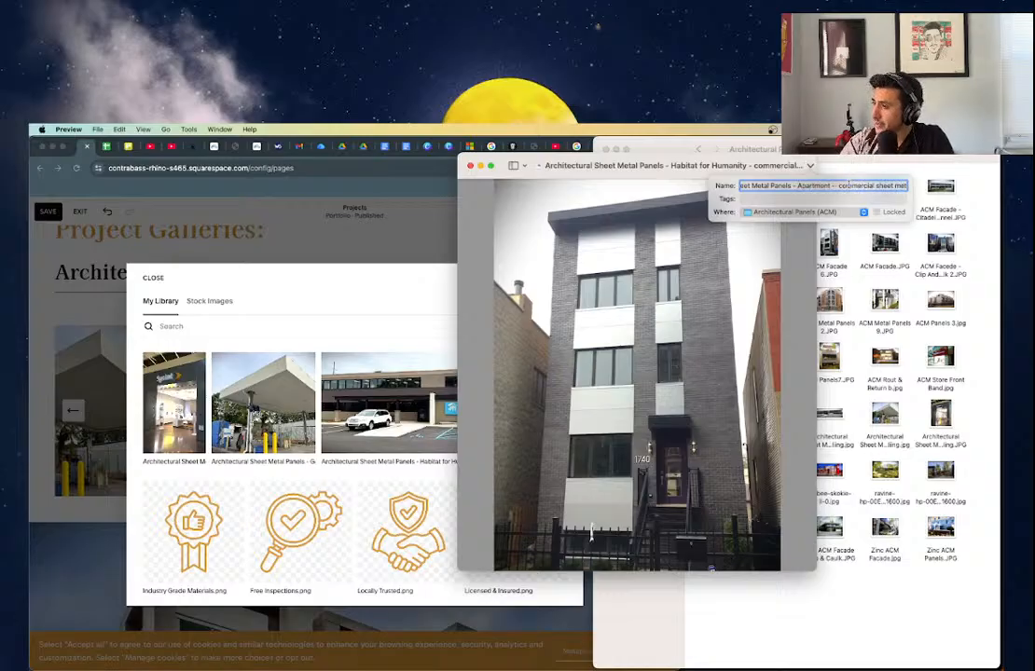
{"action": "key", "text": "BackSpace"}
{"action": "key", "text": "BackSpace"}
{"action": "key", "text": "BackSpace"}
{"action": "key", "text": "BackSpace"}
{"action": "key", "text": "BackSpace"}
{"action": "key", "text": "BackSpace"}
{"action": "key", "text": "BackSpace"}
{"action": "key", "text": "BackSpace"}
{"action": "key", "text": "BackSpace"}
- Insert "Condominium" as the middle part of the file name, before "commercial sheet metal paneling"
{"action": "type", "text": "Csm"}
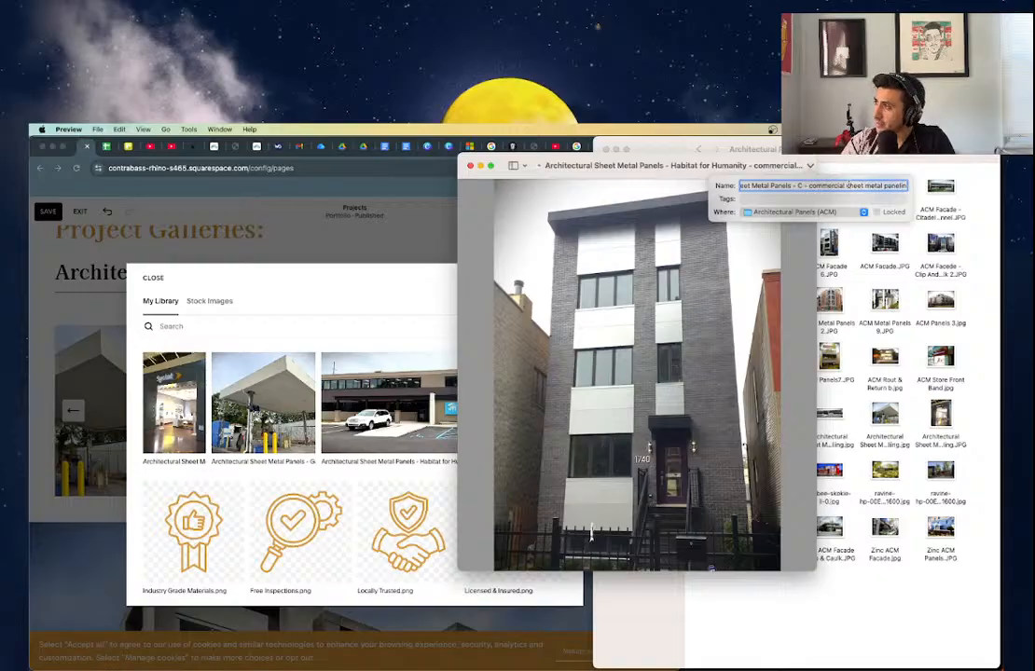
{"action": "type", "text": "dominium"}
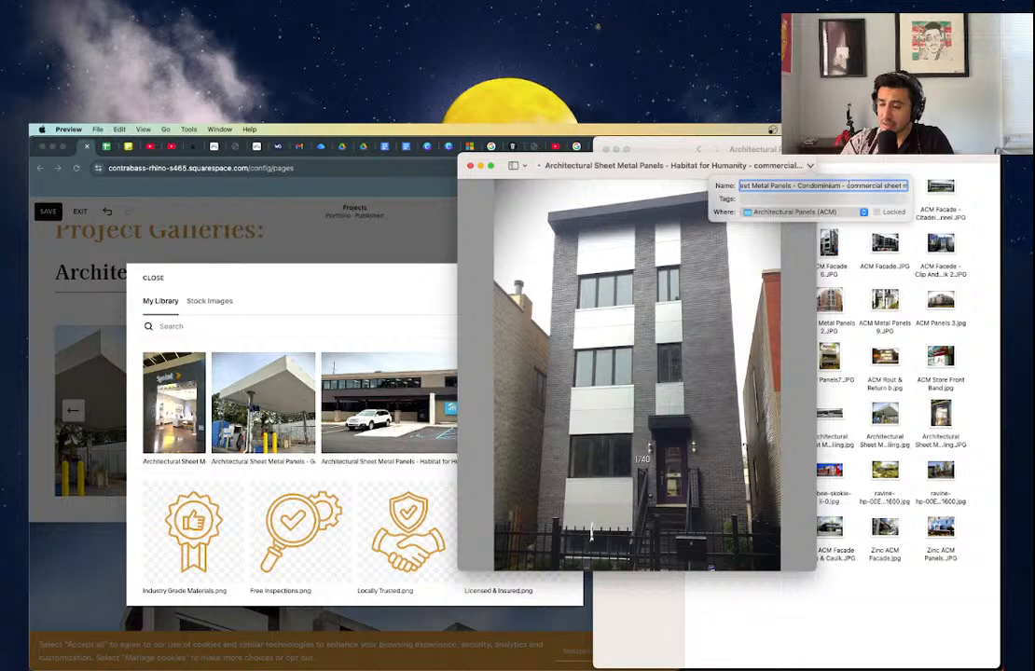
{"action": "key", "text": "Return"}
- Resize the condominium image proportionally to a height of 1500 pixels at a resolution of 300 pixels/inch
{"action": "left_click", "coordinate": [188, 128]}
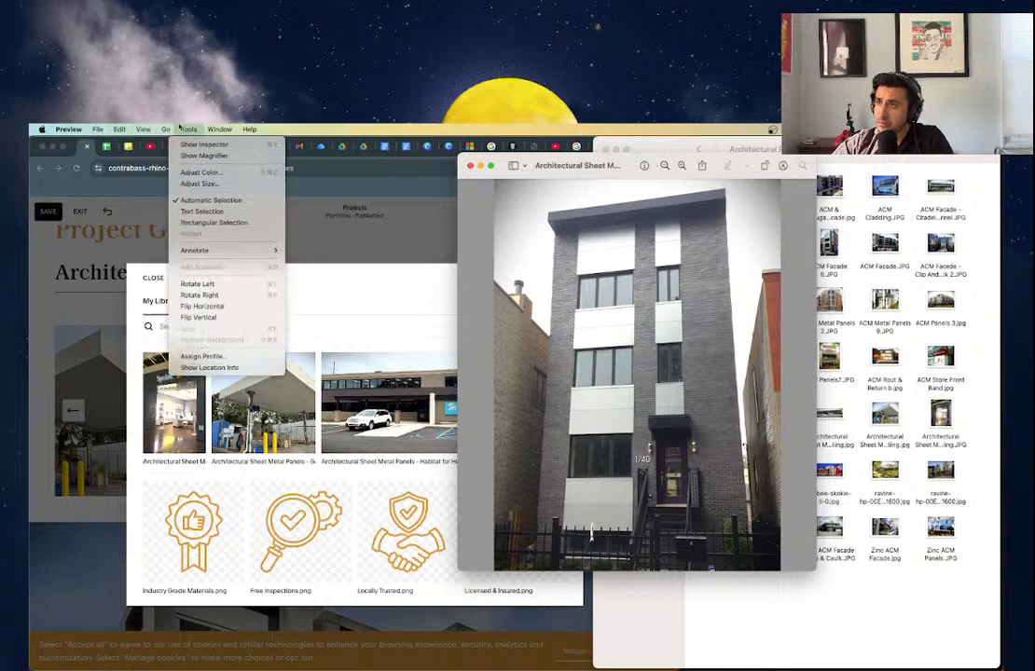
{"action": "left_click", "coordinate": [208, 182]}
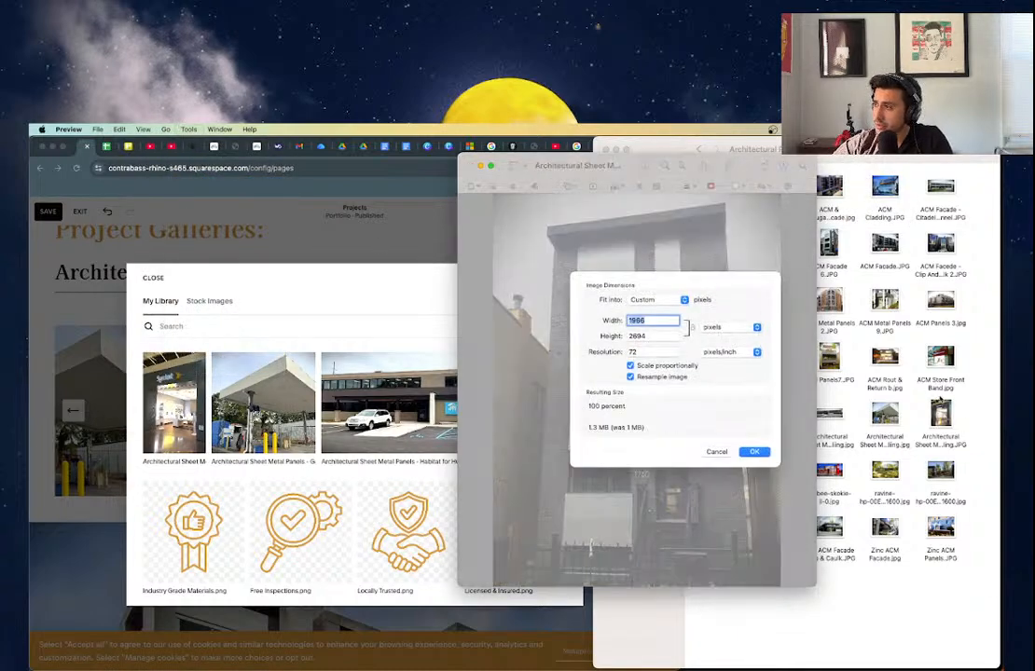
{"action": "key", "text": "Tab"}
{"action": "type", "text": "1500"}
{"action": "key", "text": "Tab"}
{"action": "type", "text": "400"}
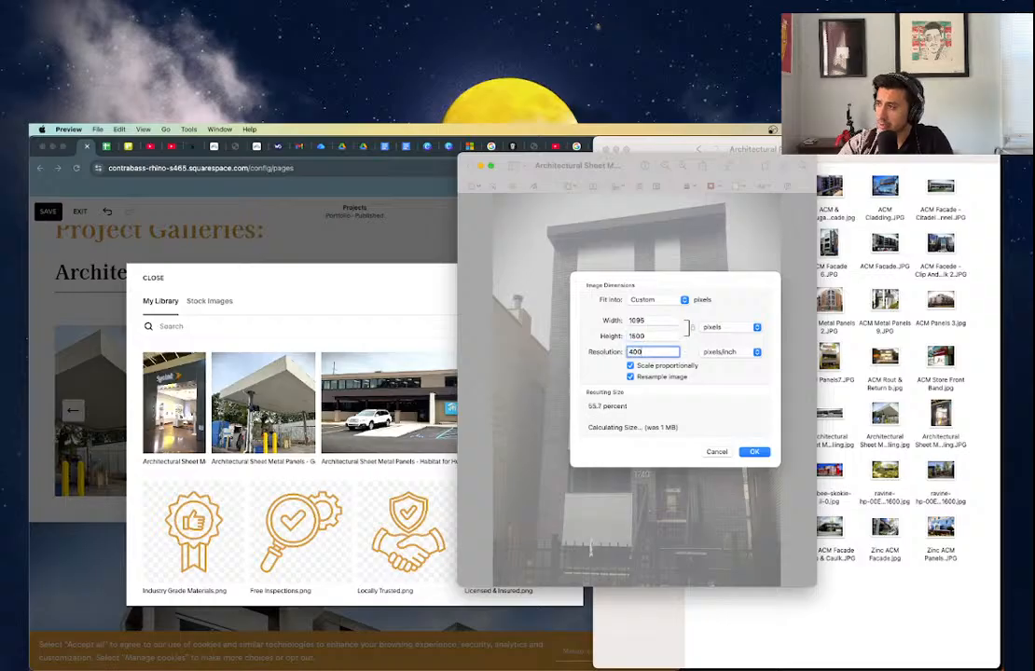
{"action": "key", "text": "BackSpace"}
{"action": "key", "text": "BackSpace"}
{"action": "key", "text": "BackSpace"}
{"action": "type", "text": "3"}
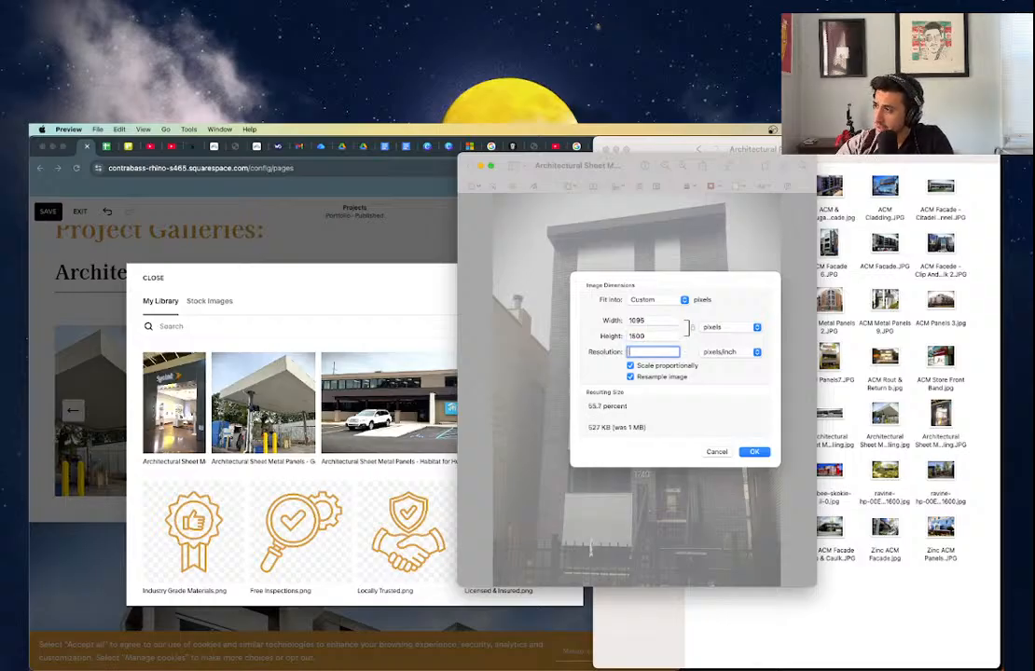
{"action": "type", "text": "00"}
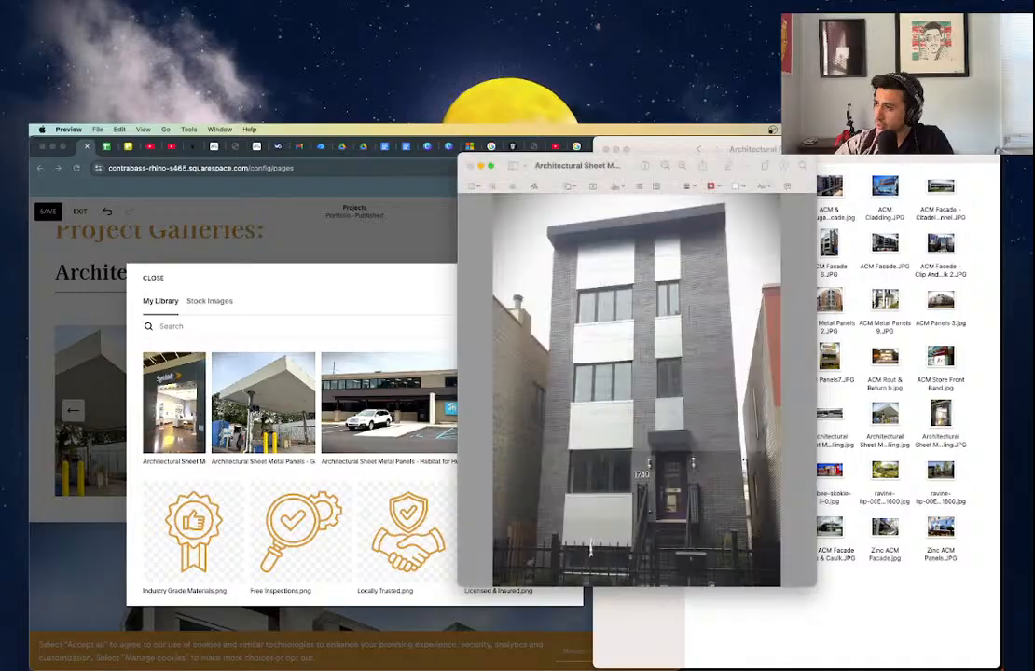
{"action": "key", "text": "Return"}
- Save the resized condominium image and close its window
{"action": "left_click", "coordinate": [103, 129]}
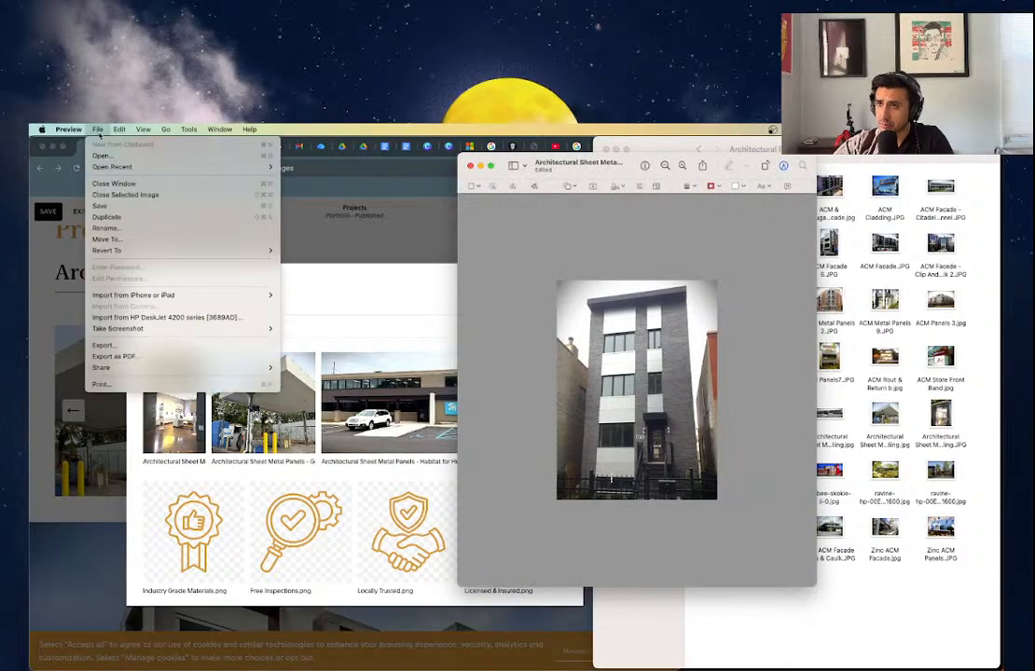
{"action": "left_click", "coordinate": [106, 206]}
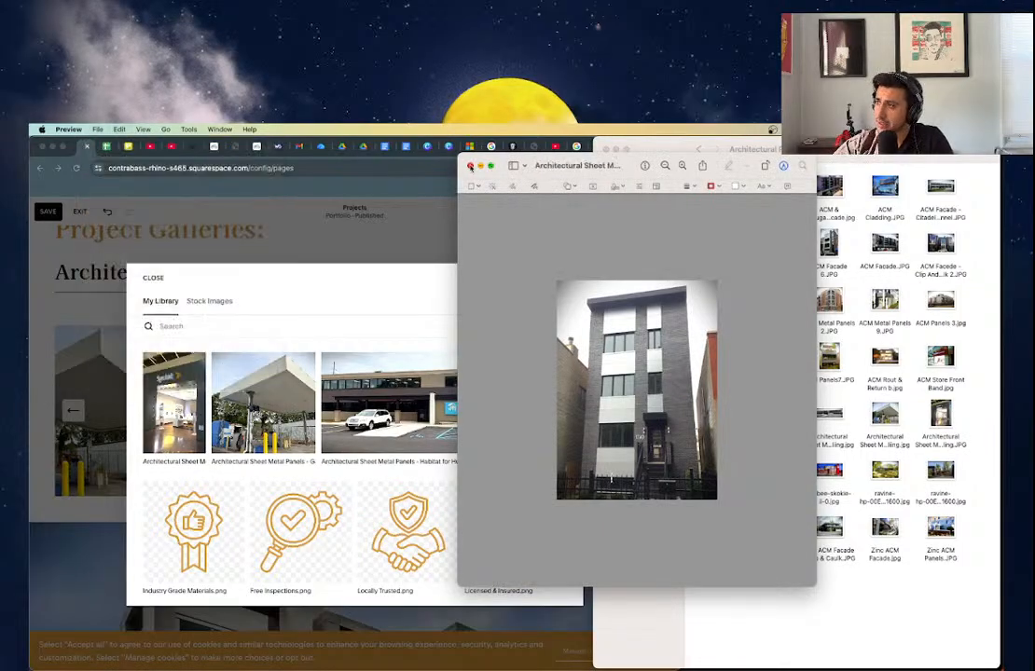
{"action": "left_click", "coordinate": [471, 166]}
- Leave the image library and add the renamed condominium photo from the Finder folder to the end of the ACM gallery
{"action": "left_click_drag", "start_coordinate": [722, 473], "coordinate": [323, 429]}
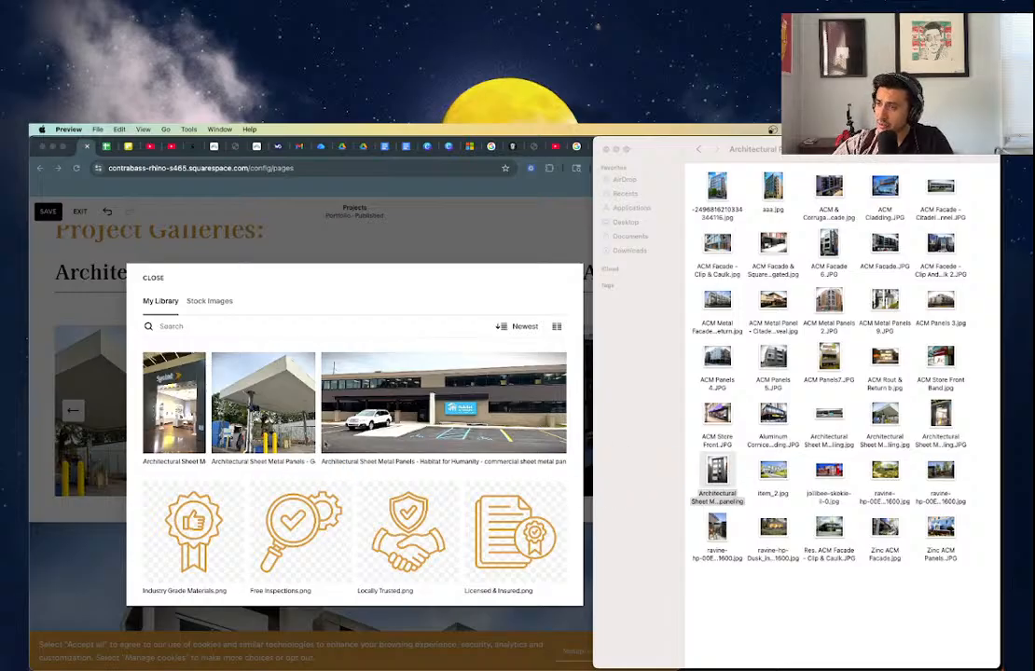
{"action": "left_click", "coordinate": [154, 279]}
{"action": "left_click", "coordinate": [153, 279]}
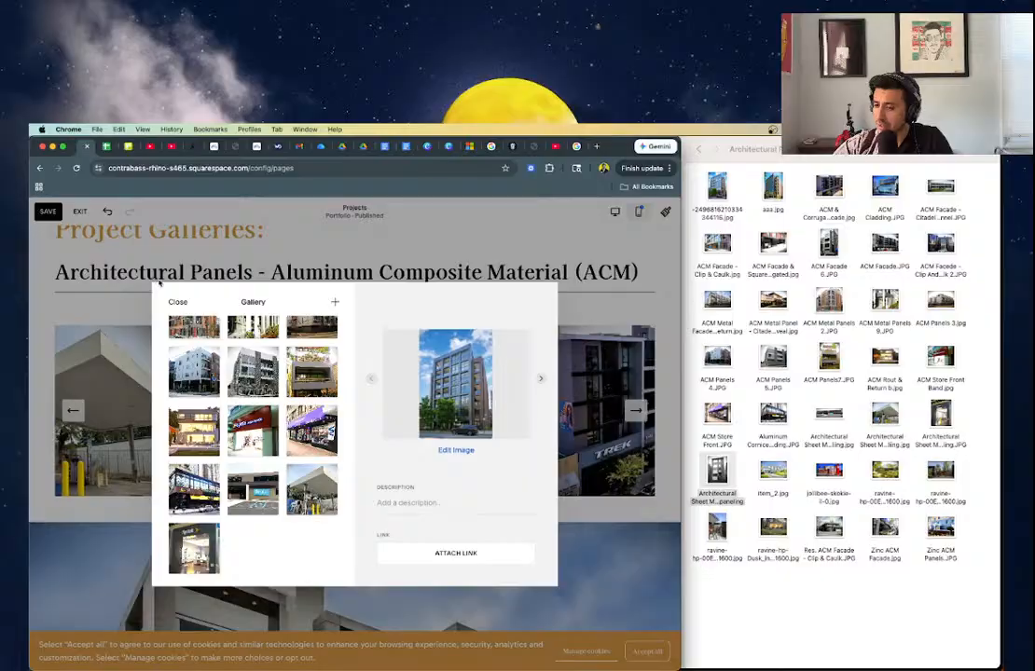
{"action": "left_click_drag", "start_coordinate": [723, 473], "coordinate": [249, 538]}
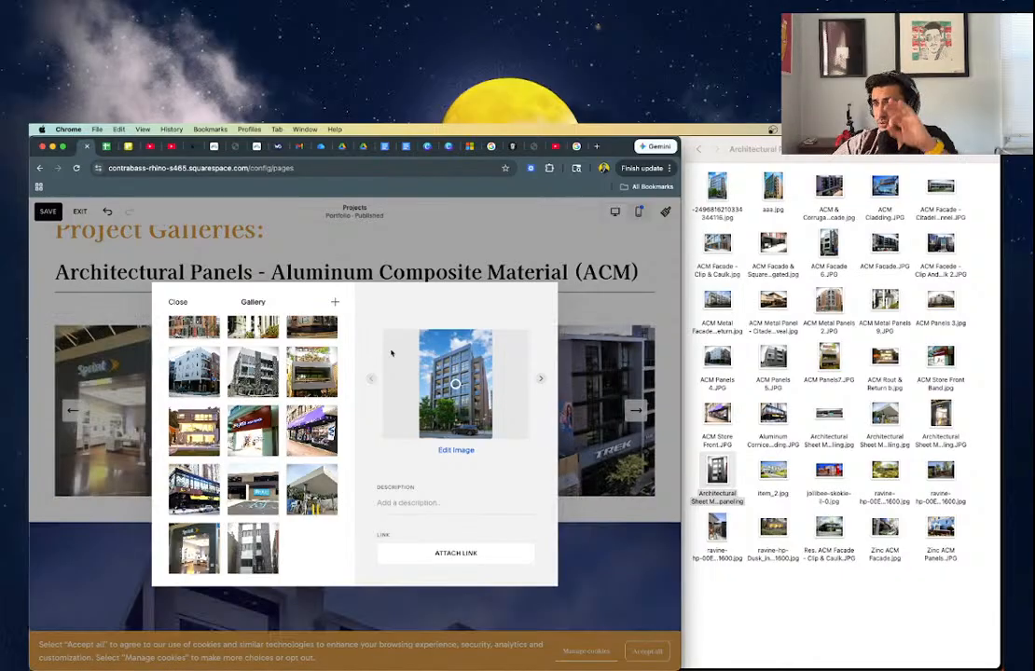
- Open item_2.jpg in Preview, examine the house's facade panels up close and close the image
{"action": "left_click", "coordinate": [771, 222]}
{"action": "left_click", "coordinate": [773, 473]}
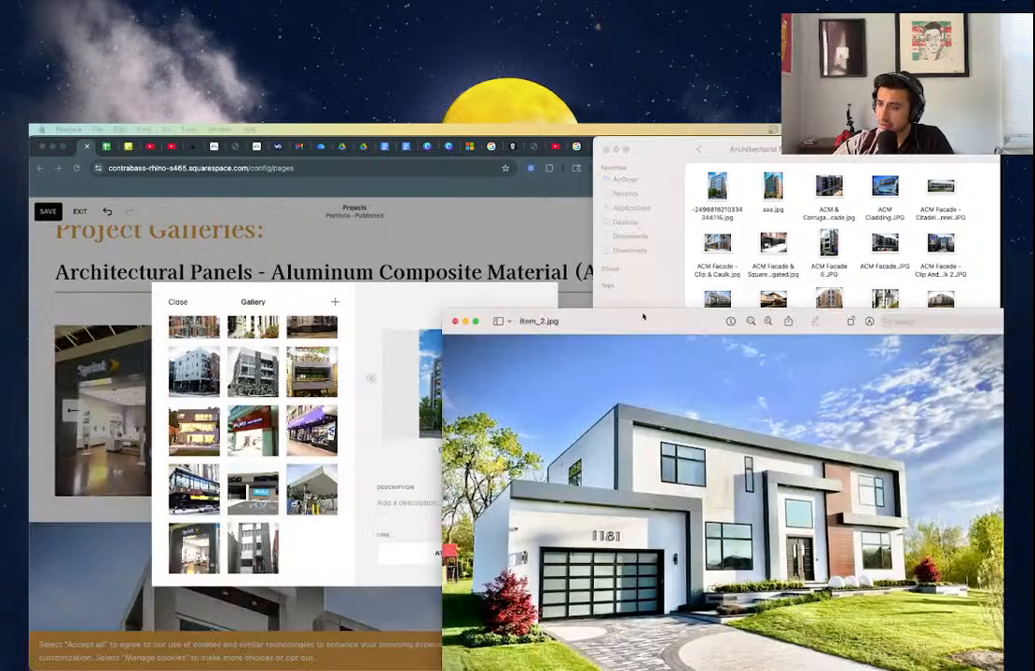
{"action": "left_click_drag", "start_coordinate": [641, 313], "coordinate": [539, 187]}
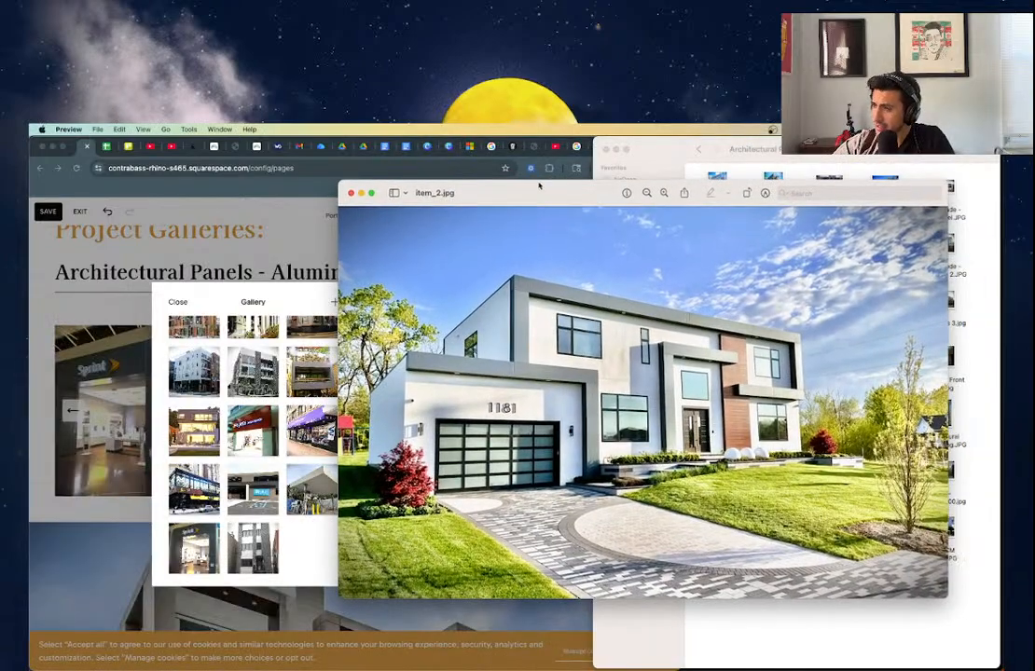
{"action": "left_click", "coordinate": [310, 539]}
{"action": "left_click", "coordinate": [809, 352]}
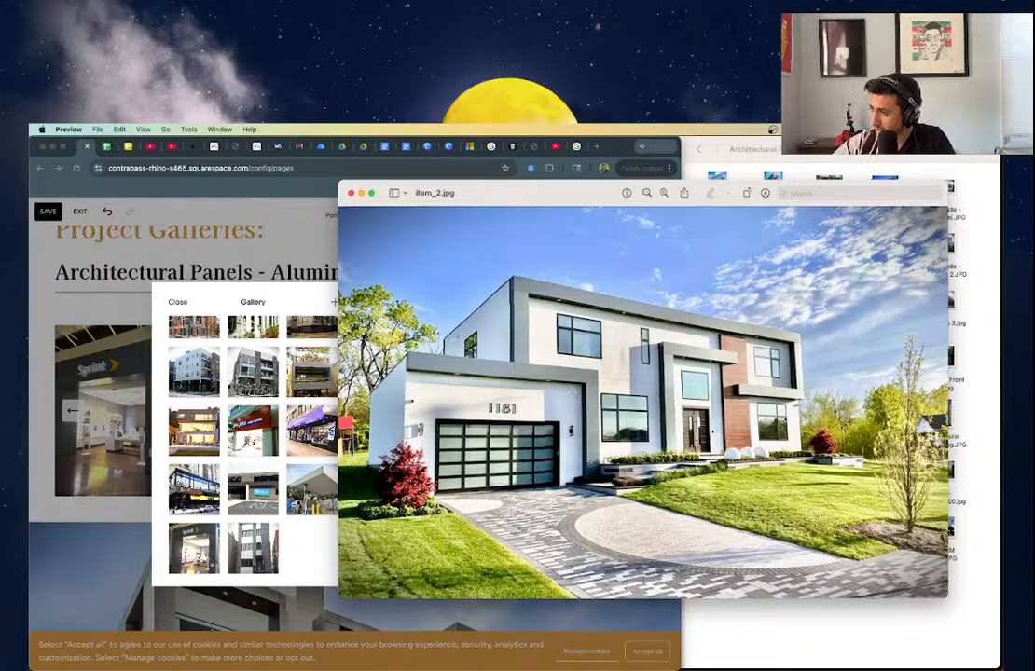
{"action": "scroll", "coordinate": [570, 391], "scroll_direction": "up", "scroll_amount": 10}
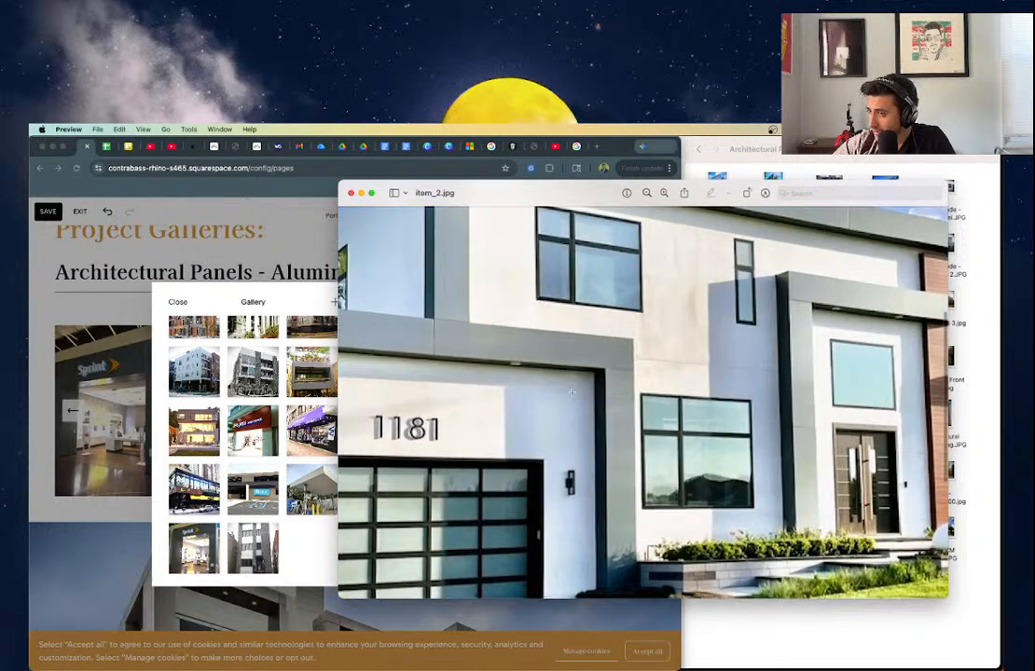
{"action": "scroll", "coordinate": [738, 451], "scroll_direction": "down", "scroll_amount": 10}
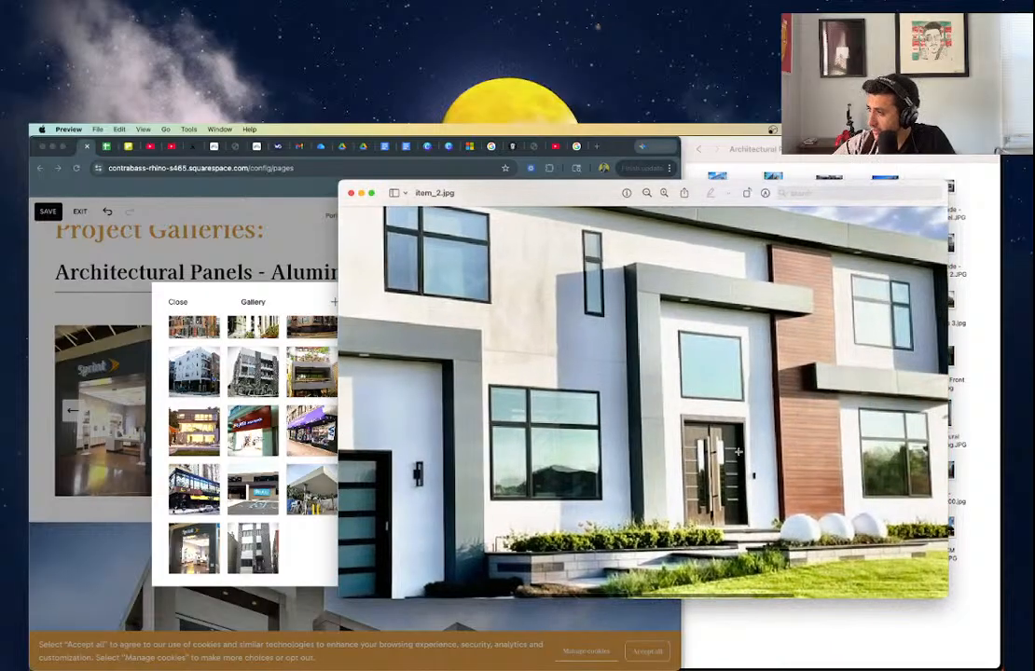
{"action": "scroll", "coordinate": [935, 446], "scroll_direction": "down", "scroll_amount": 8}
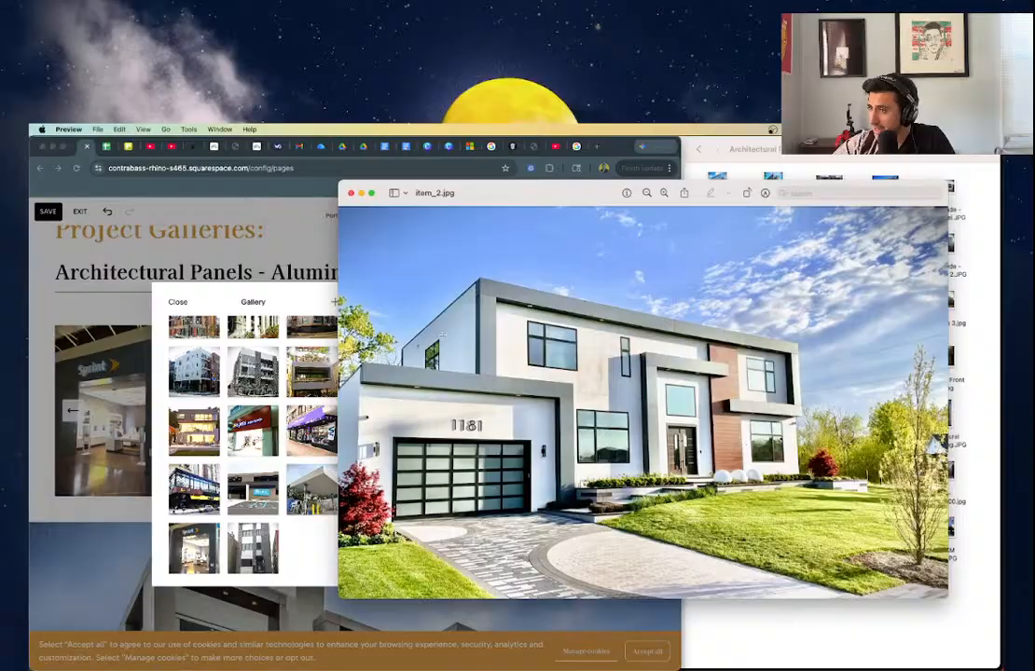
{"action": "scroll", "coordinate": [588, 306], "scroll_direction": "down", "scroll_amount": 5}
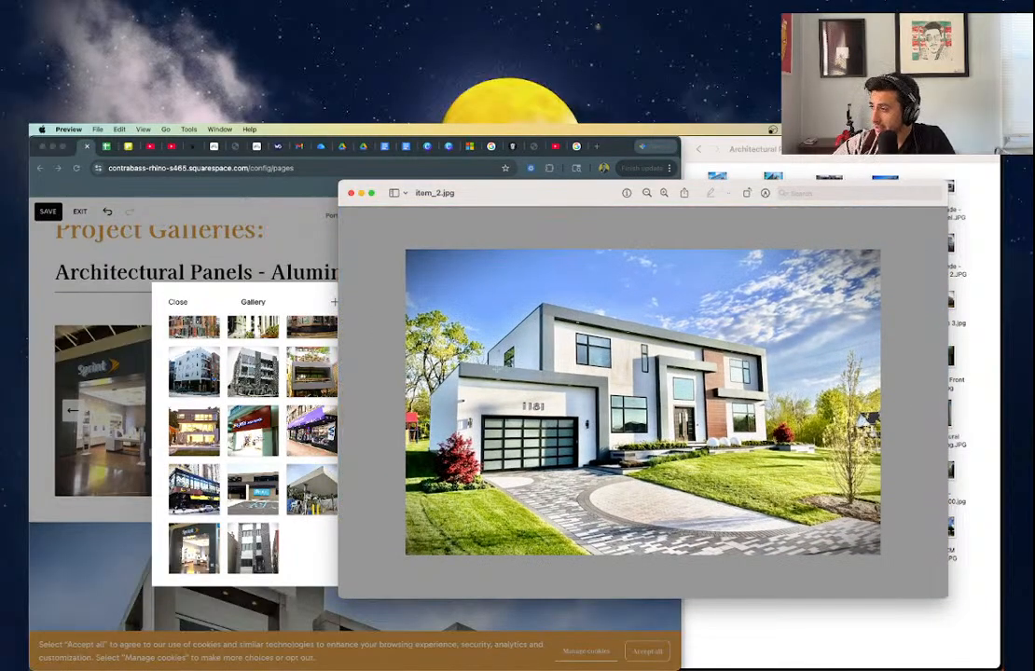
{"action": "key", "text": "super+w"}
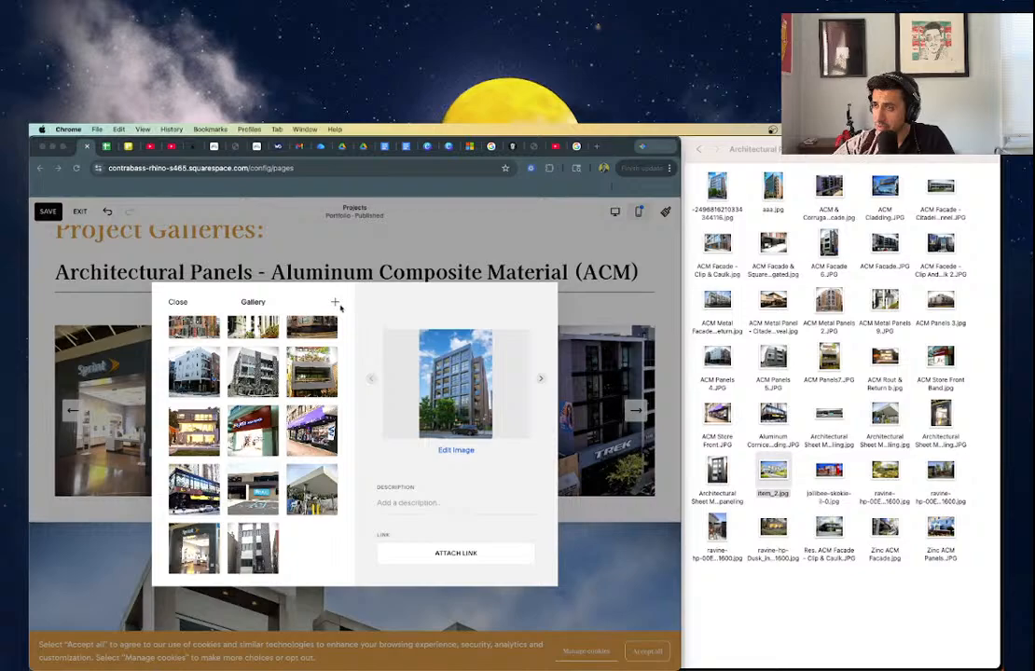
- Add the library's white modern residence photo matching item_2.jpg to the ACM gallery
{"action": "left_click", "coordinate": [335, 302]}
{"action": "left_click", "coordinate": [335, 302]}
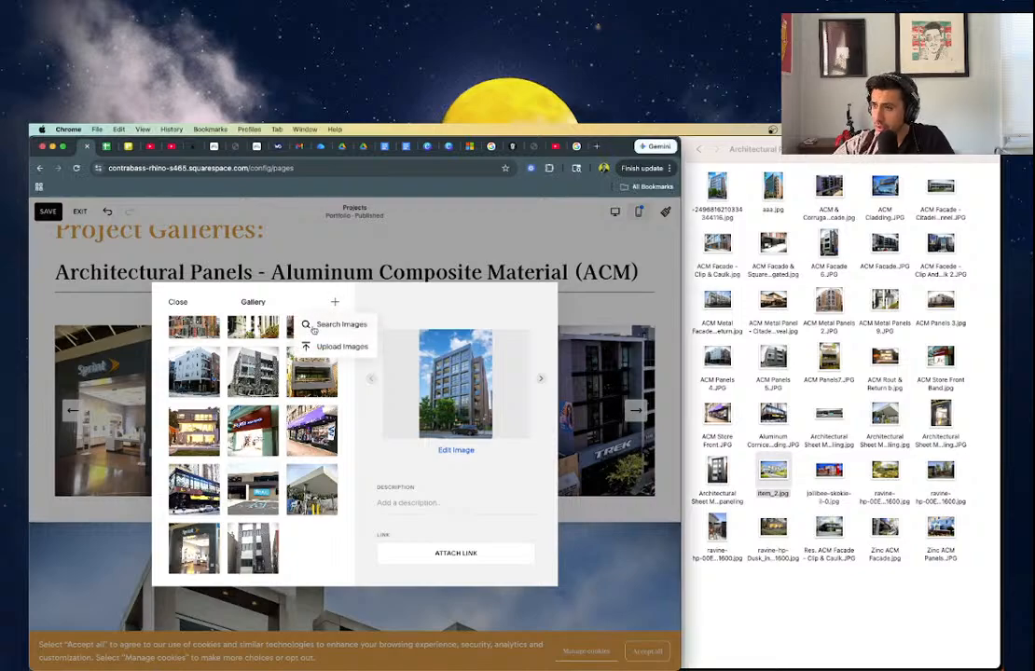
{"action": "left_click", "coordinate": [307, 324]}
{"action": "scroll", "coordinate": [377, 500], "scroll_direction": "down", "scroll_amount": 10}
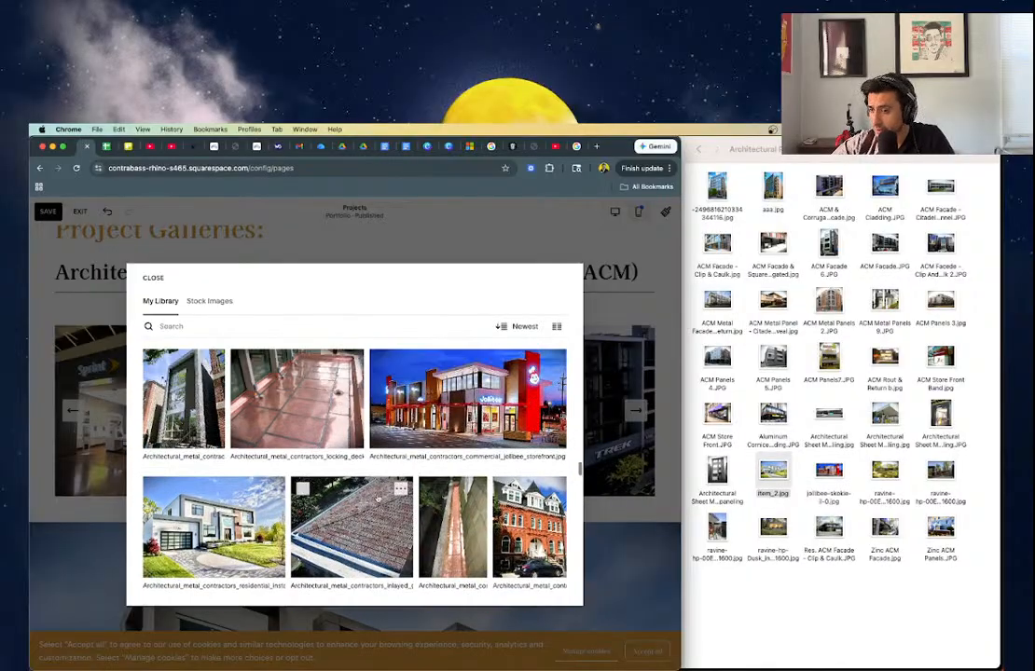
{"action": "left_click", "coordinate": [551, 589]}
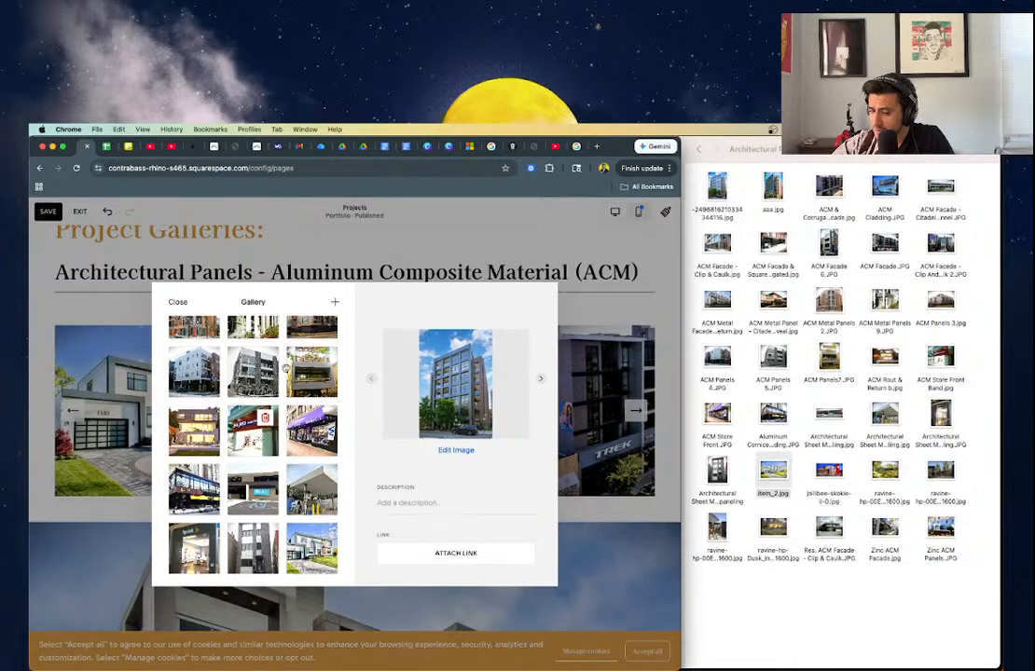
- Add Architectural_metal_contractors_commercial_jollibee_storefront.jpg from the image library to the ACM gallery
{"action": "left_click", "coordinate": [335, 301]}
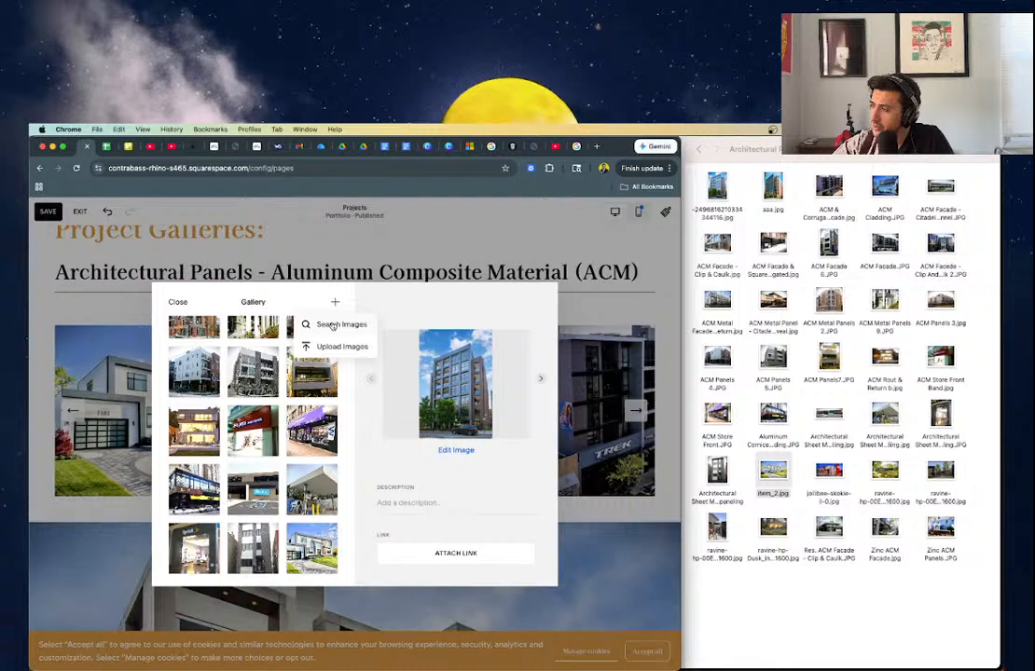
{"action": "left_click", "coordinate": [714, 401]}
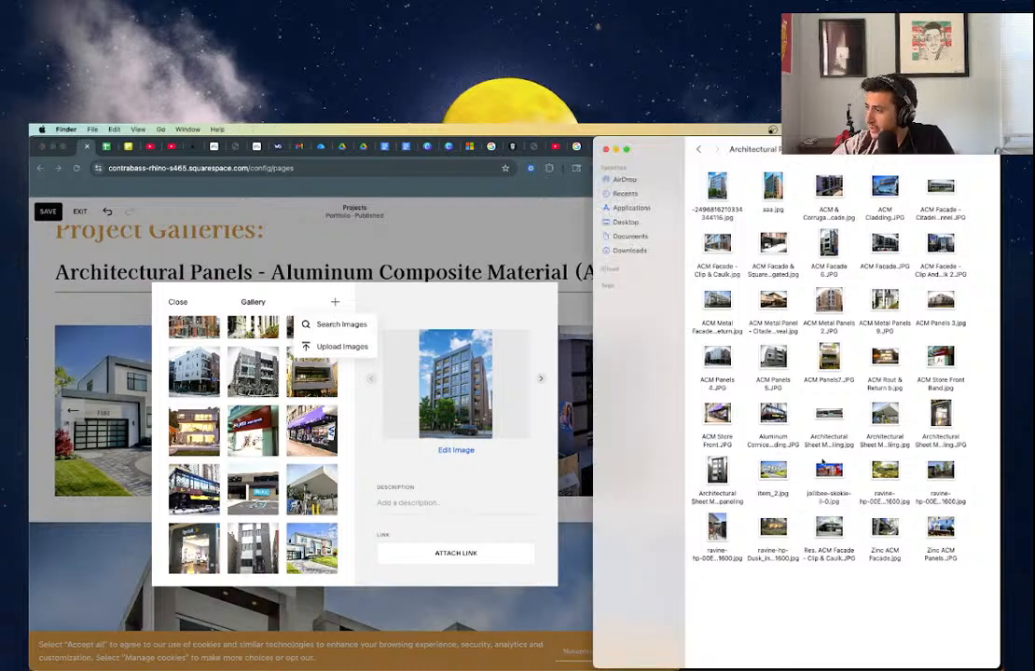
{"action": "left_click", "coordinate": [275, 287]}
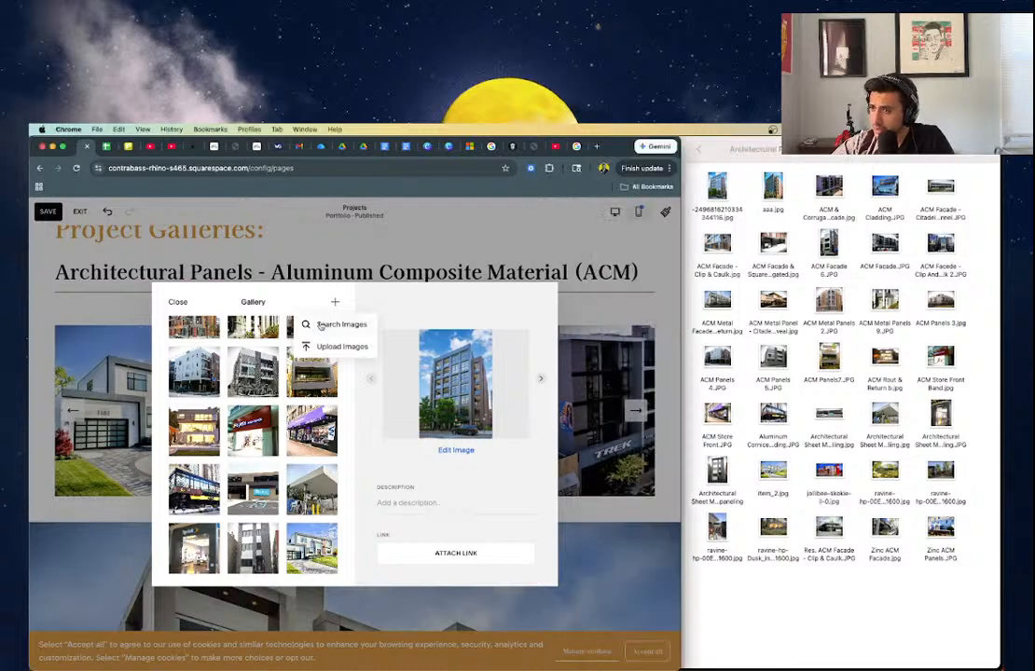
{"action": "left_click", "coordinate": [319, 322]}
{"action": "scroll", "coordinate": [347, 522], "scroll_direction": "down", "scroll_amount": 10}
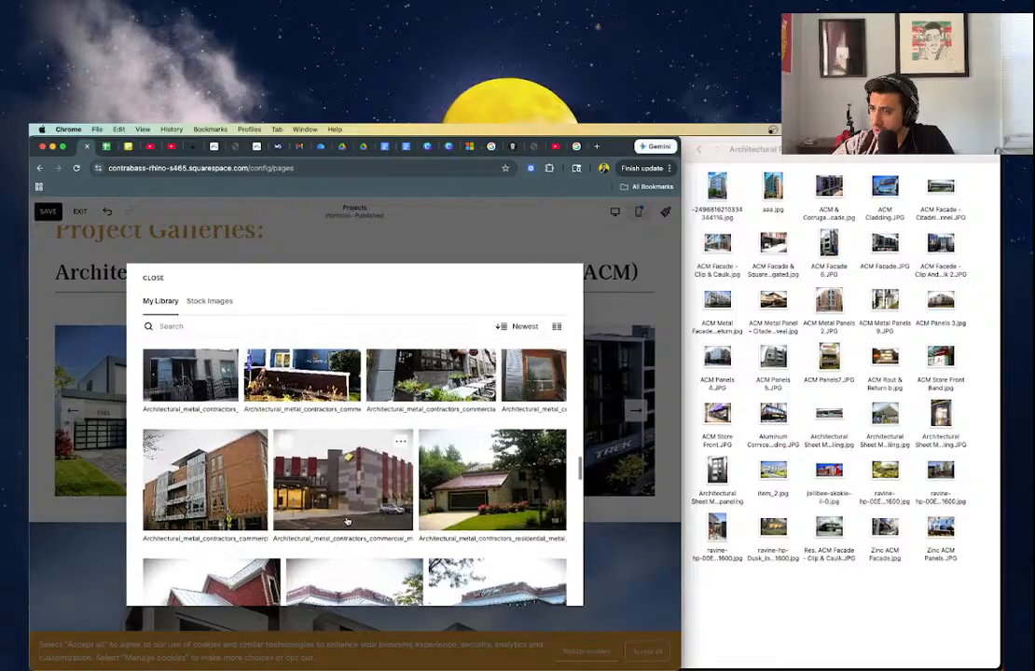
{"action": "scroll", "coordinate": [348, 520], "scroll_direction": "down", "scroll_amount": 10}
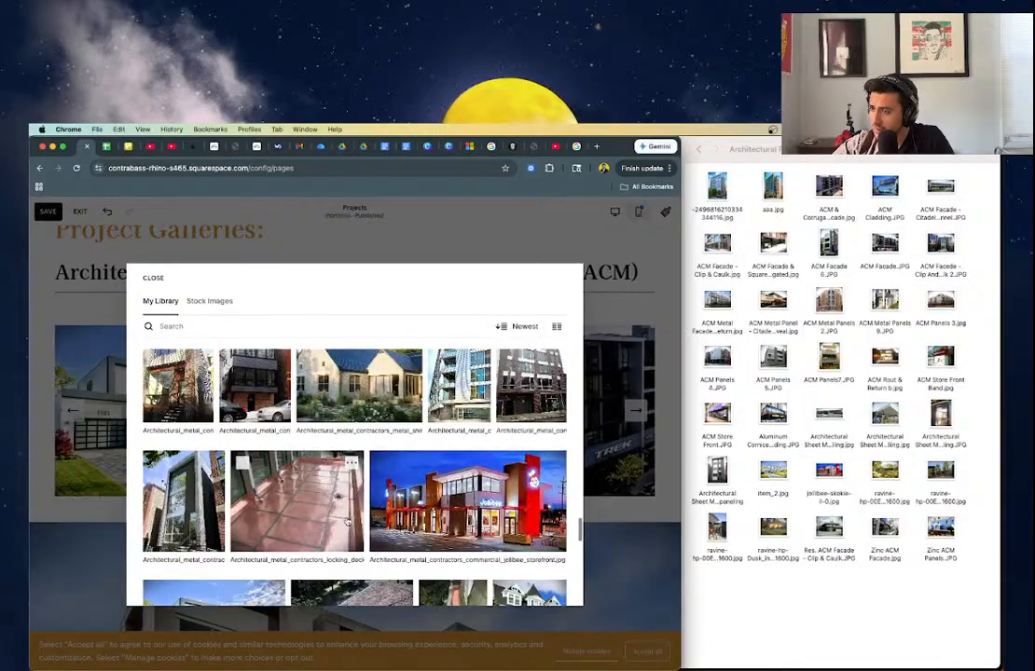
{"action": "left_click", "coordinate": [447, 466]}
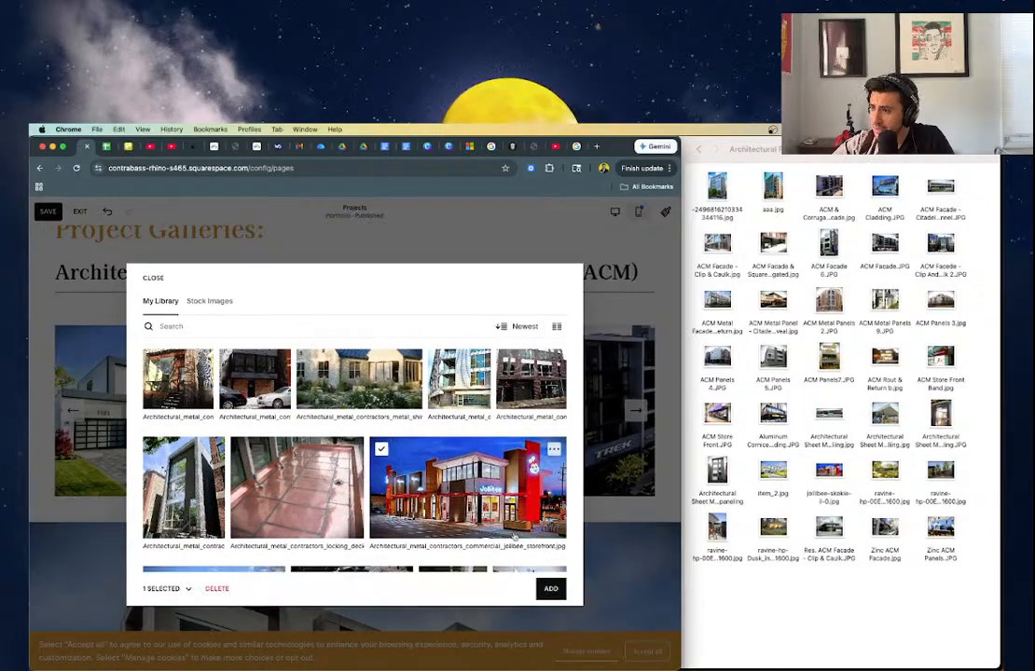
{"action": "left_click", "coordinate": [550, 588]}
- Preview ravine-hp-00East_Elevation_Sunburst-2400x1600.jpg in Finder and search the gallery's image library for the matching photo
{"action": "left_click", "coordinate": [885, 473]}
{"action": "key", "text": "space"}
{"action": "key", "text": "space"}
{"action": "left_click", "coordinate": [360, 316]}
{"action": "left_click", "coordinate": [335, 301]}
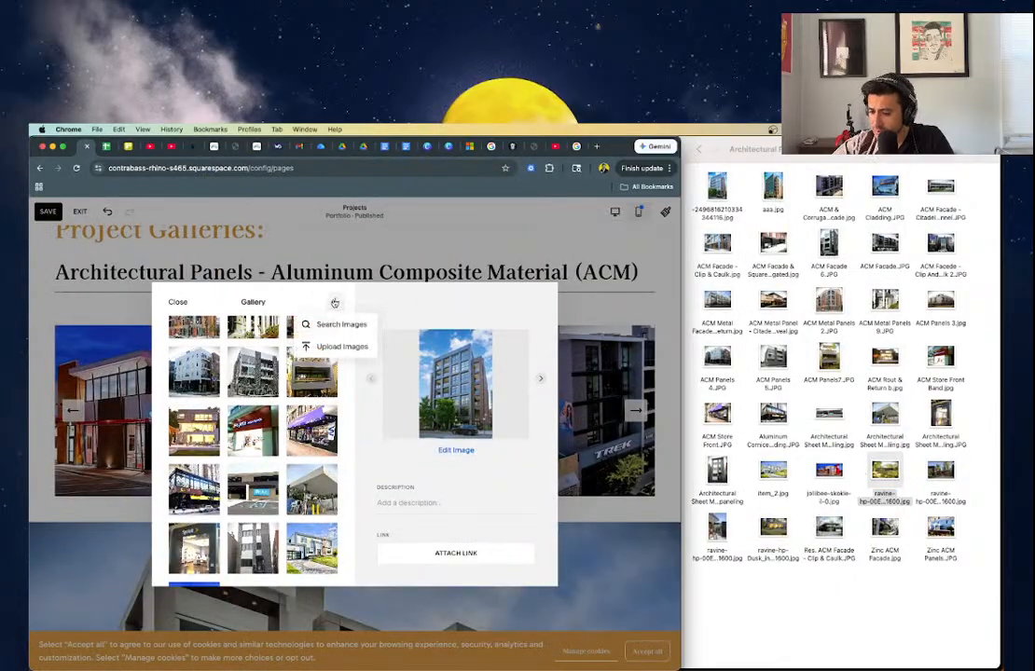
{"action": "left_click", "coordinate": [322, 333]}
{"action": "scroll", "coordinate": [277, 485], "scroll_direction": "down", "scroll_amount": 10}
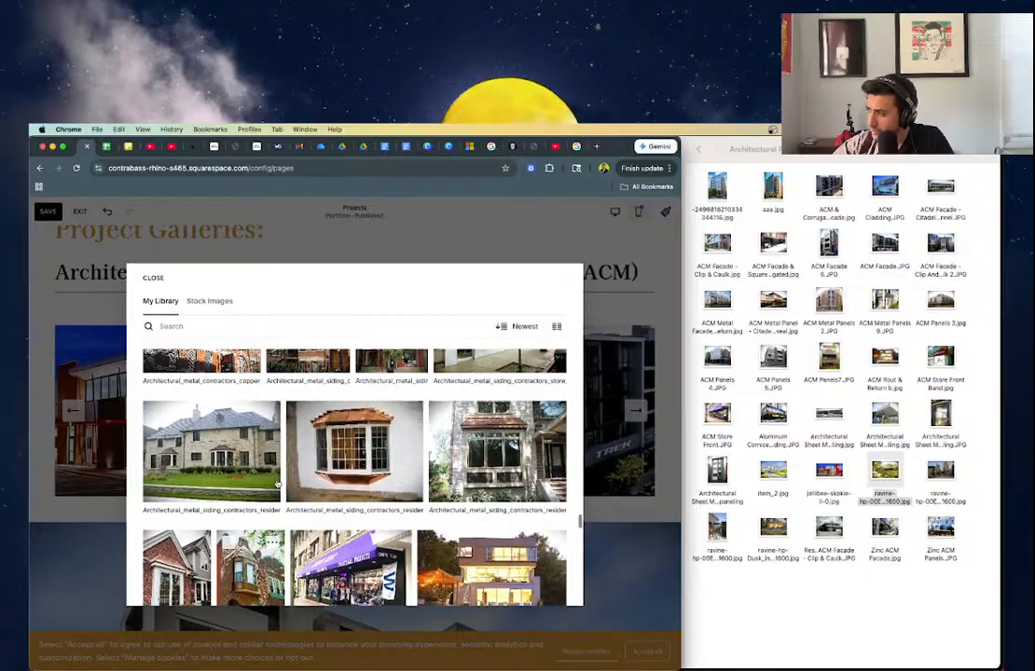
{"action": "scroll", "coordinate": [277, 485], "scroll_direction": "down", "scroll_amount": 10}
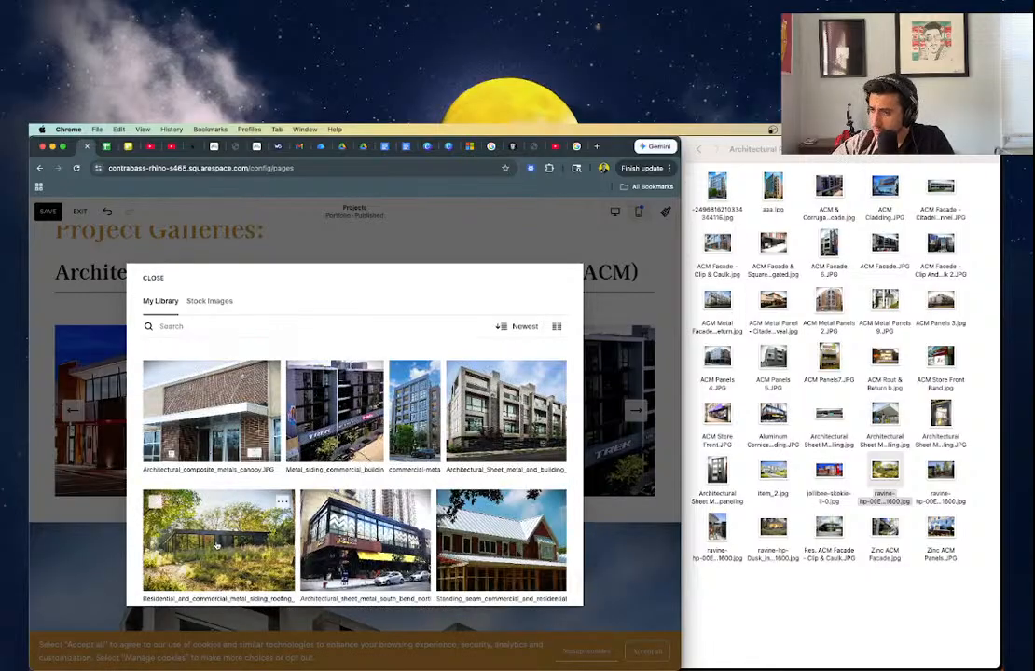
{"action": "scroll", "coordinate": [217, 545], "scroll_direction": "down", "scroll_amount": 2}
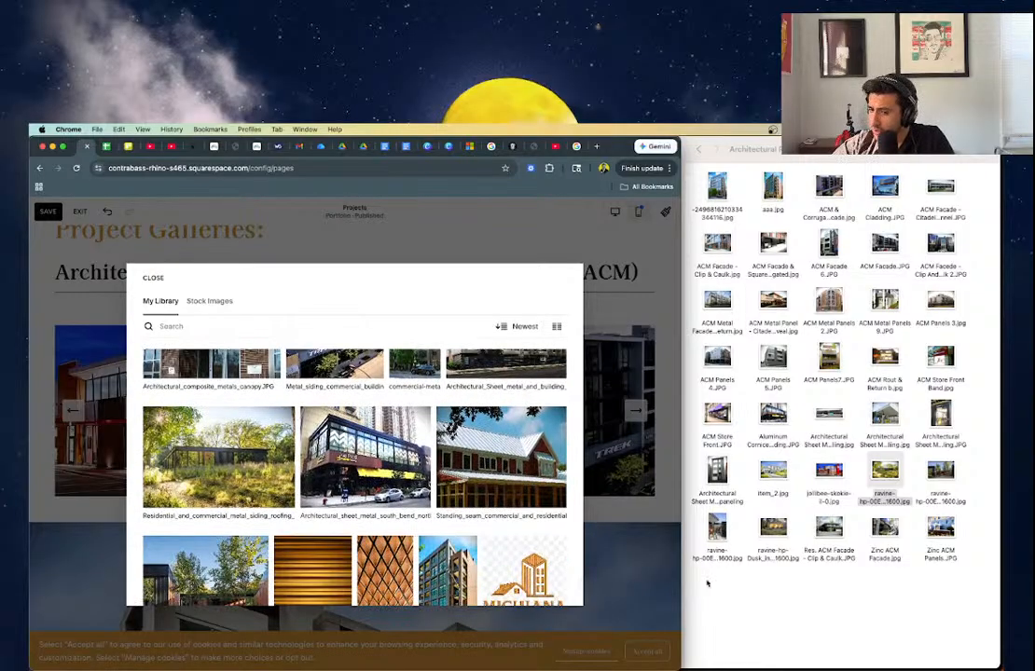
{"action": "scroll", "coordinate": [347, 566], "scroll_direction": "down", "scroll_amount": 2}
{"action": "scroll", "coordinate": [347, 566], "scroll_direction": "up", "scroll_amount": 2}
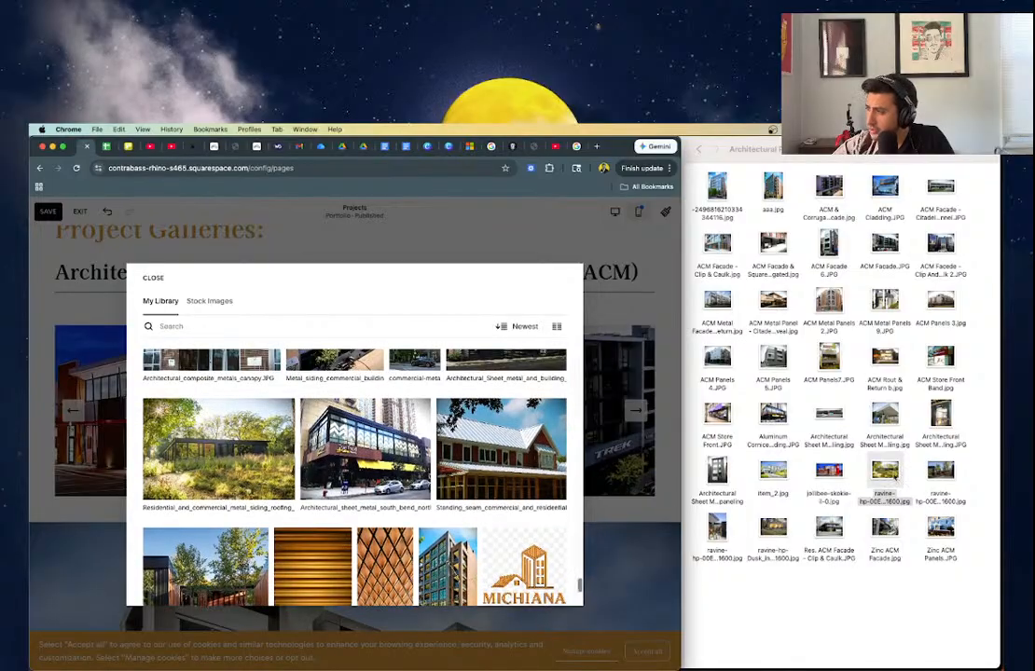
- Compare ravine-hp-00East_Elevation_Sunburst-2400x1600.jpg with the library's image of the dark house in the meadow and add that library image to the ACM gallery
{"action": "left_click", "coordinate": [884, 472]}
{"action": "key", "text": "space"}
{"action": "key", "text": "space"}
{"action": "scroll", "coordinate": [301, 474], "scroll_direction": "up", "scroll_amount": 2}
{"action": "key", "text": "space"}
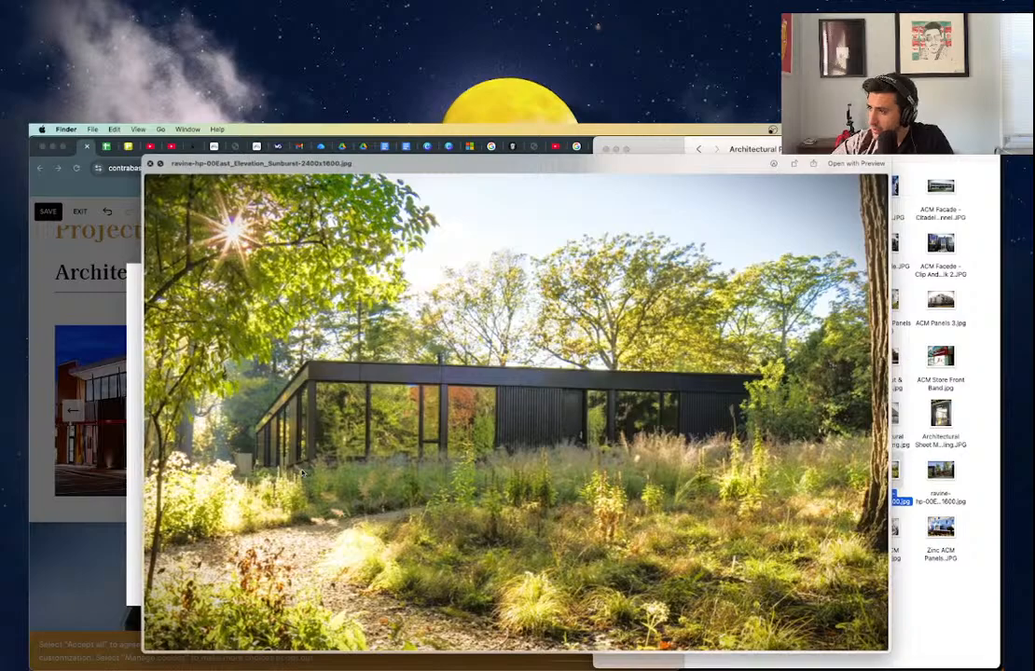
{"action": "key", "text": "space"}
{"action": "key", "text": "space"}
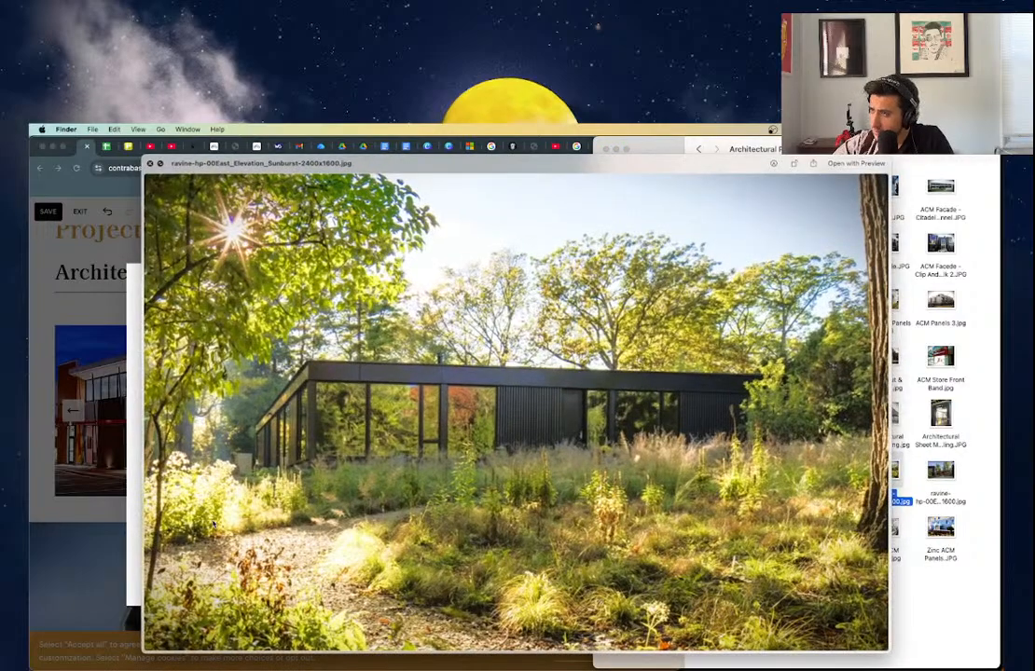
{"action": "key", "text": "space"}
{"action": "key", "text": "space"}
{"action": "key", "text": "space"}
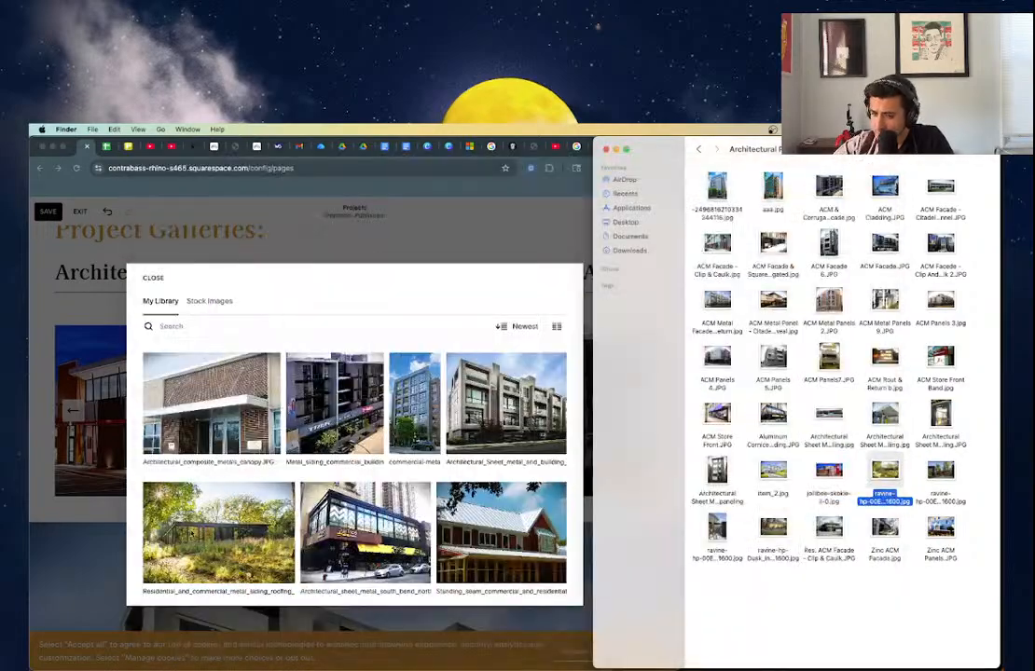
{"action": "left_click", "coordinate": [217, 534]}
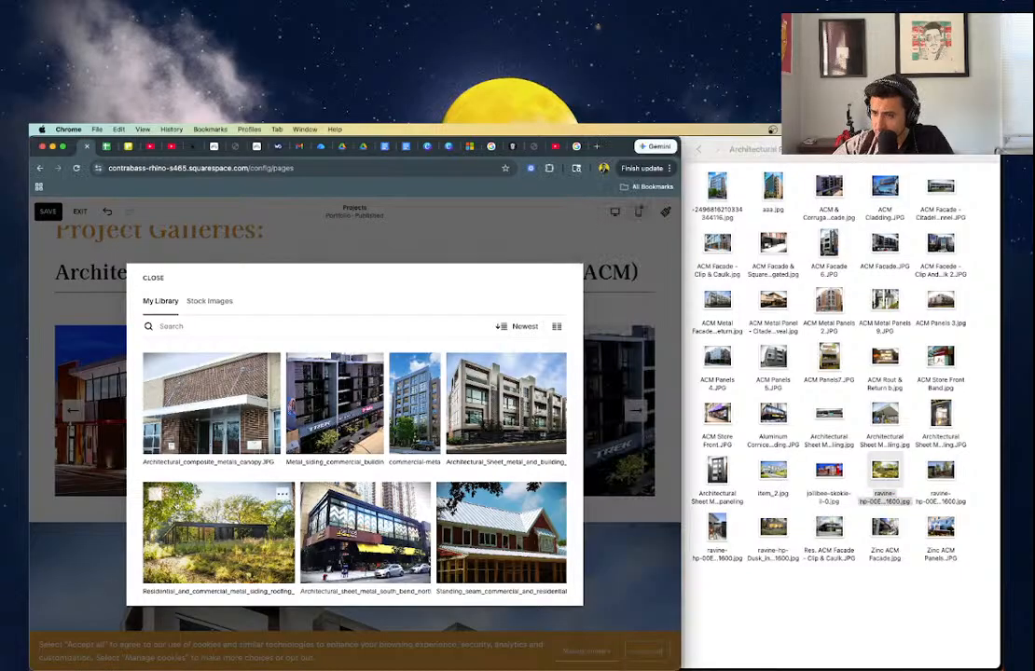
{"action": "left_click", "coordinate": [217, 534]}
{"action": "left_click", "coordinate": [550, 590]}
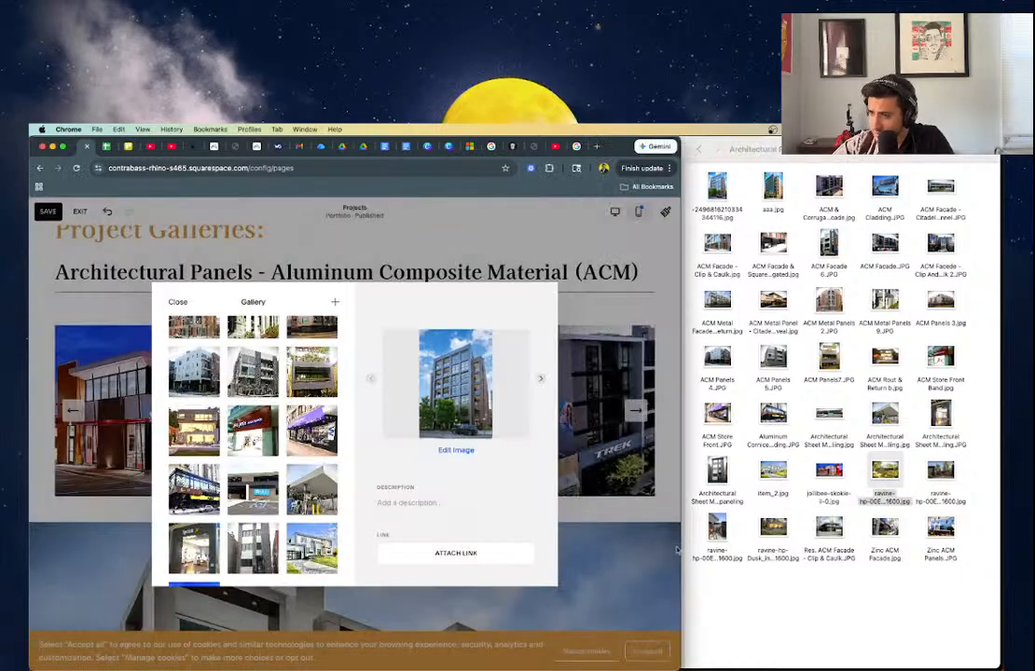
- Preview ravine-hp-00Entry_Elevation-2398x1600.jpg in Finder and add the library's matching photo of the courtyard with birch trees to the ACM gallery
{"action": "left_click", "coordinate": [941, 473]}
{"action": "key", "text": "space"}
{"action": "key", "text": "space"}
{"action": "left_click", "coordinate": [292, 265]}
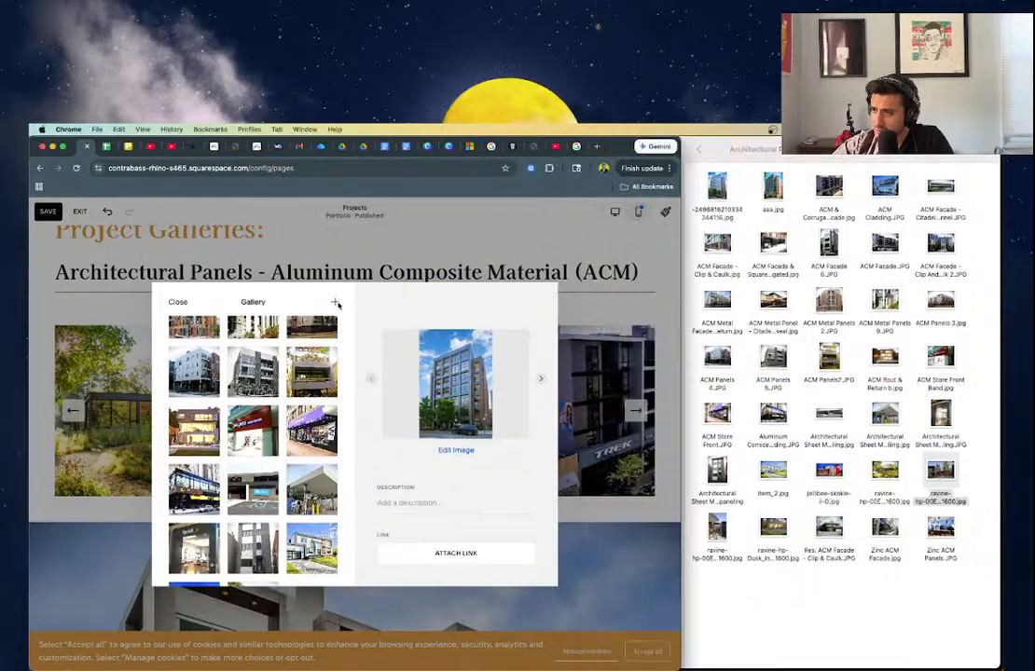
{"action": "left_click", "coordinate": [333, 302]}
{"action": "left_click", "coordinate": [337, 325]}
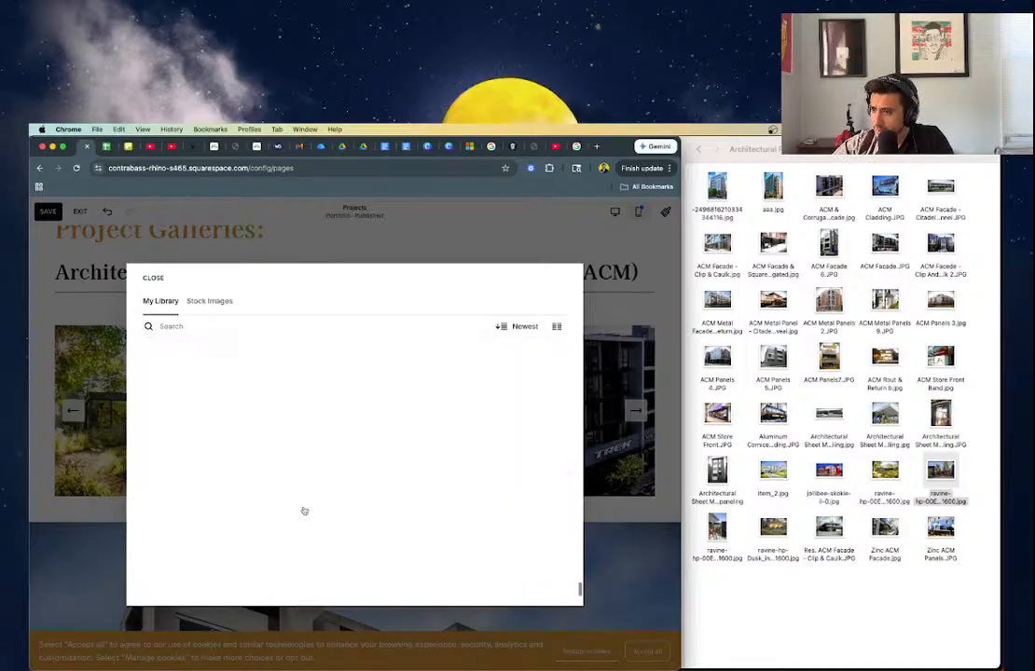
{"action": "left_click", "coordinate": [241, 424]}
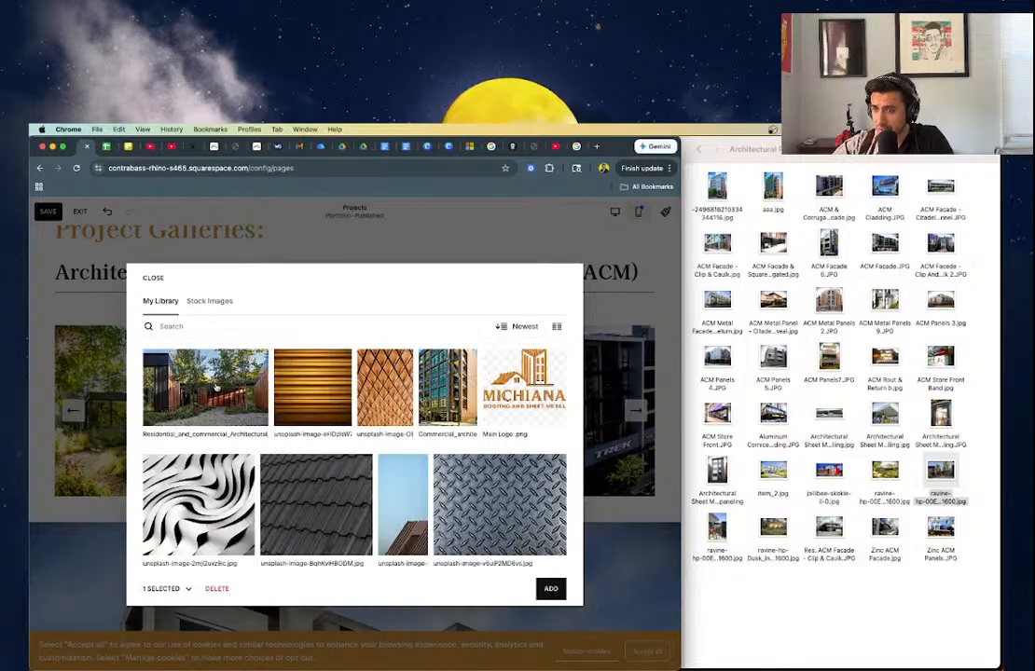
{"action": "left_click", "coordinate": [551, 590]}
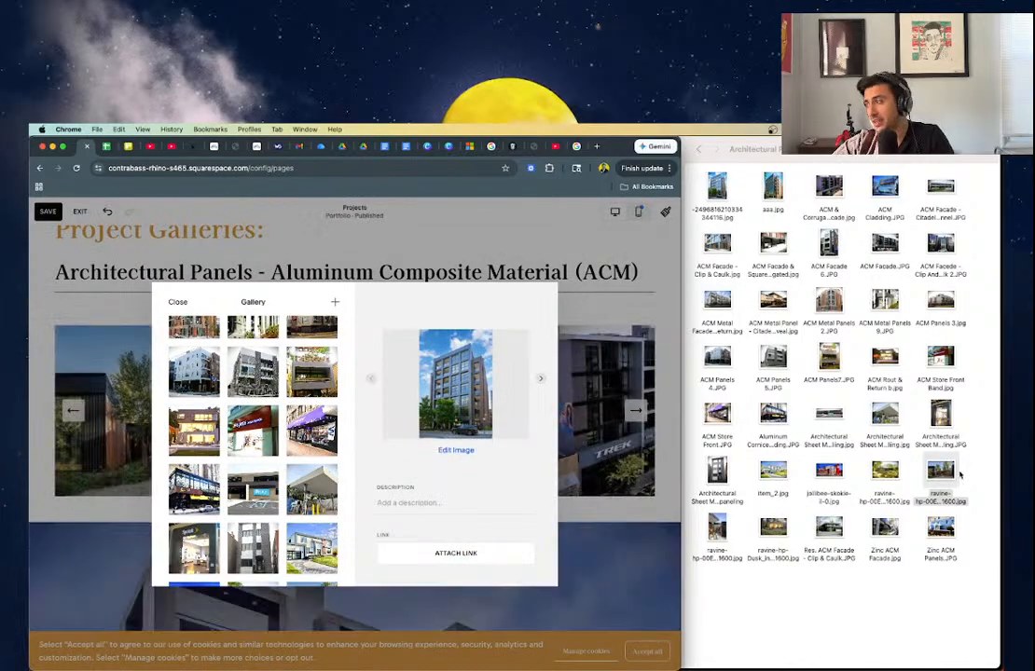
- Examine ravine-hp-00Entry_Elevation-2398x1600.jpg and ravine-hp-00Entry-1067x1600.jpg in Finder previews
{"action": "left_click", "coordinate": [944, 472]}
{"action": "key", "text": "space"}
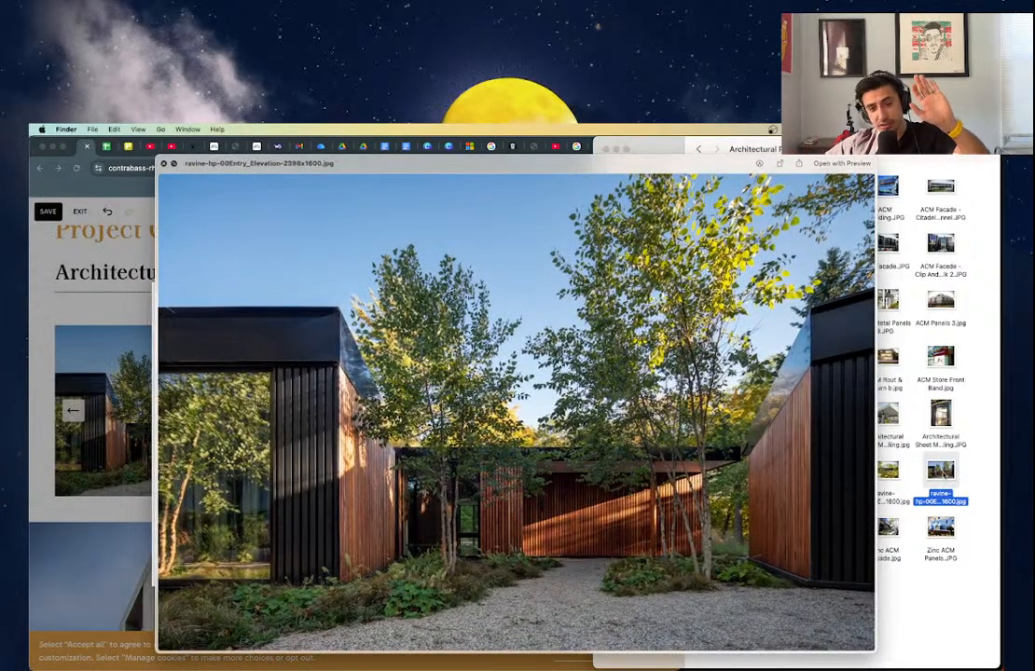
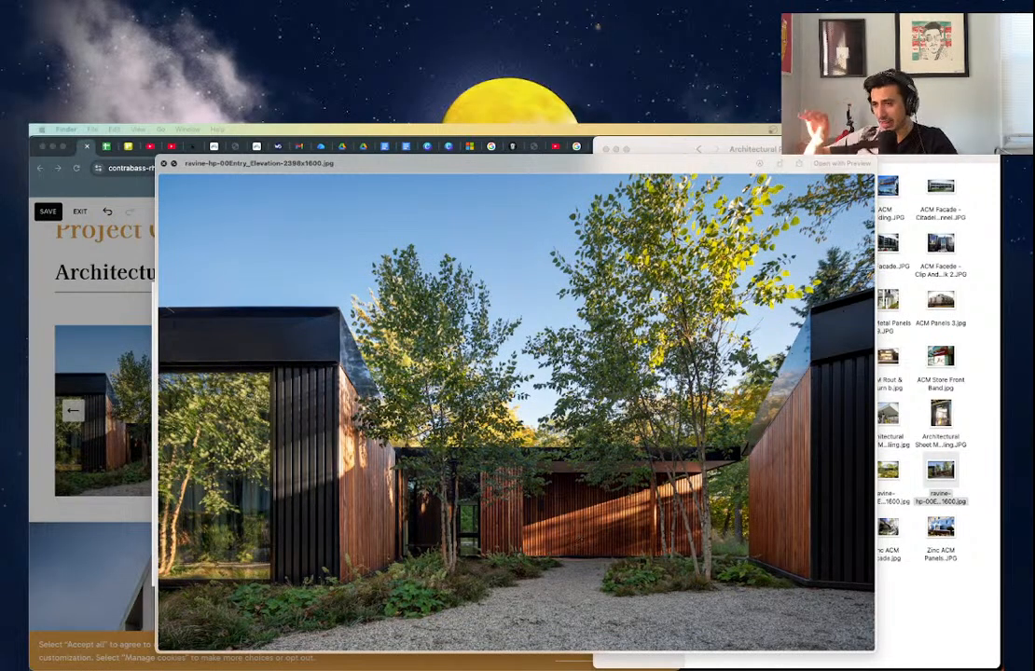
{"action": "left_click", "coordinate": [163, 164]}
{"action": "left_click", "coordinate": [717, 531]}
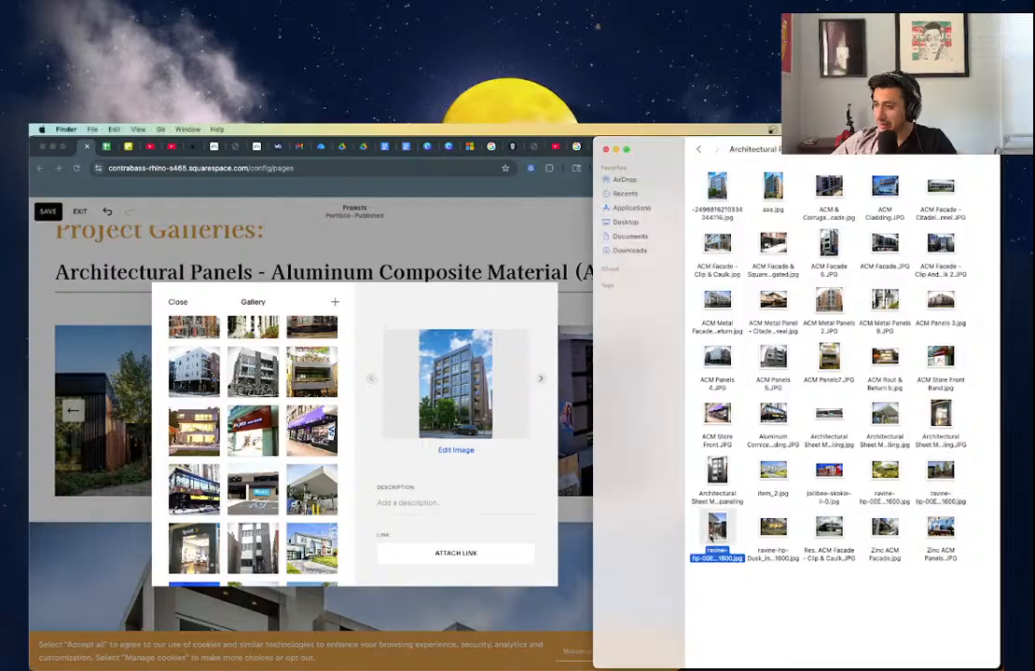
{"action": "key", "text": "space"}
{"action": "key", "text": "space"}
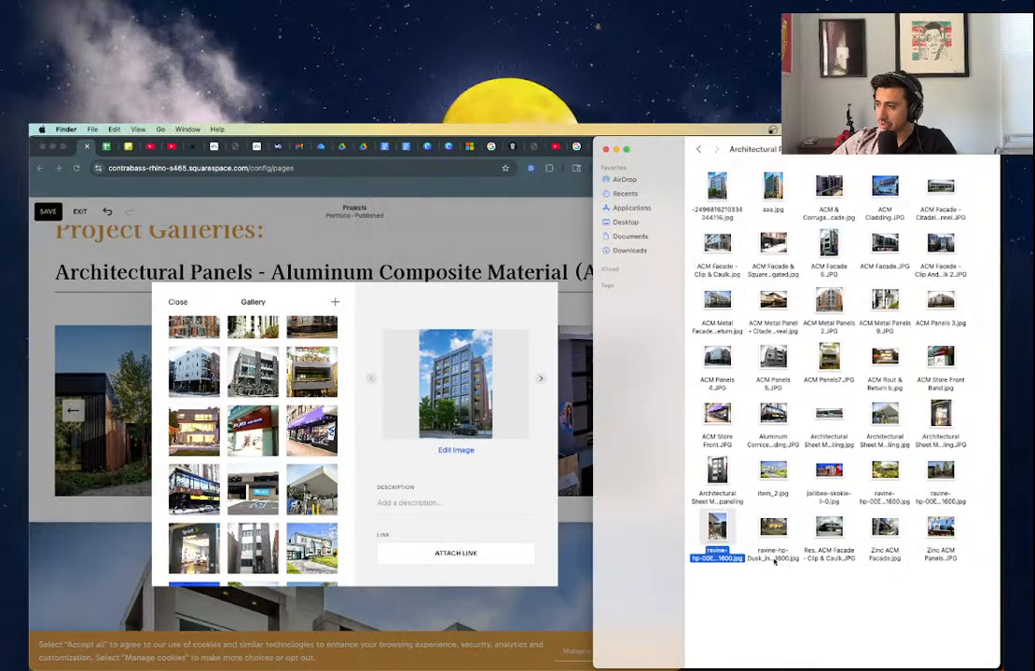
{"action": "key", "text": "space"}
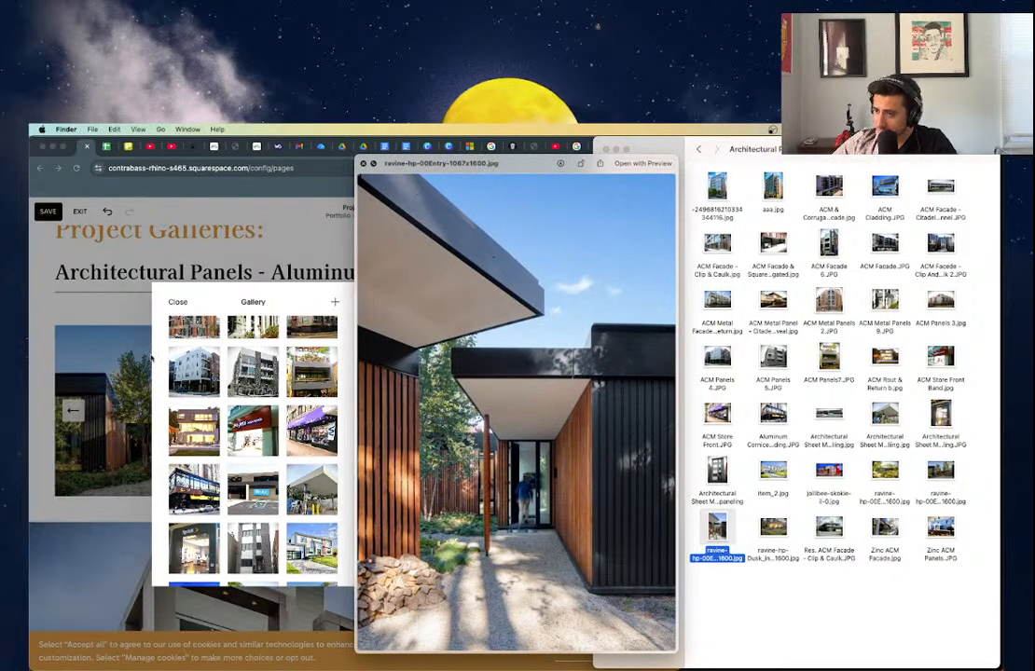
- Find the library photo matching ravine-hp-00Entry-1067x1600.jpg, the narrow house entrance shot, and add it to the ACM gallery
{"action": "left_click", "coordinate": [150, 359]}
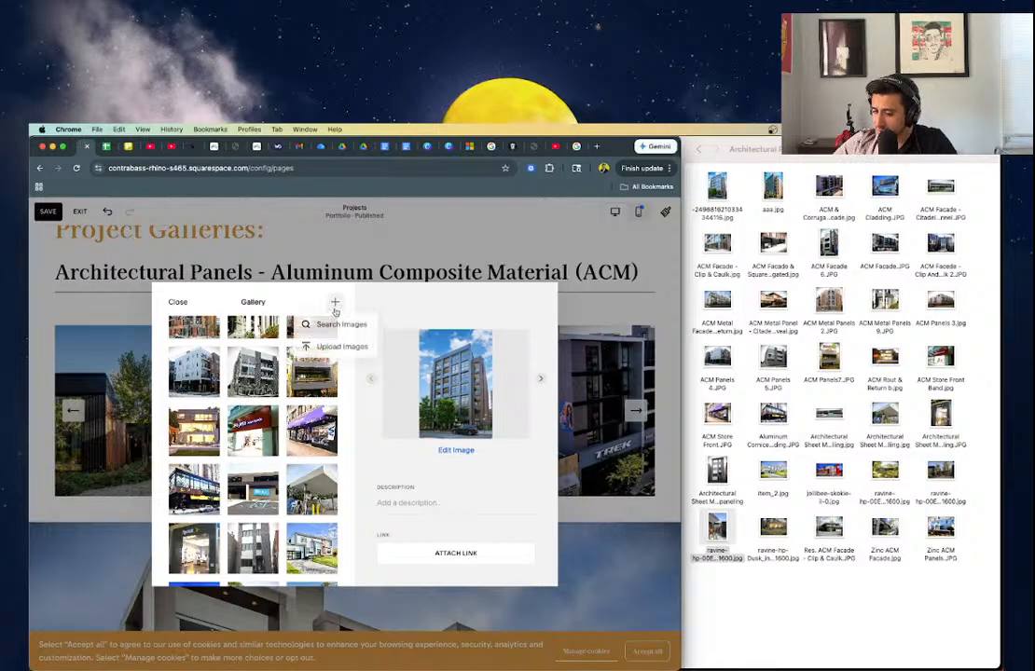
{"action": "left_click", "coordinate": [334, 323]}
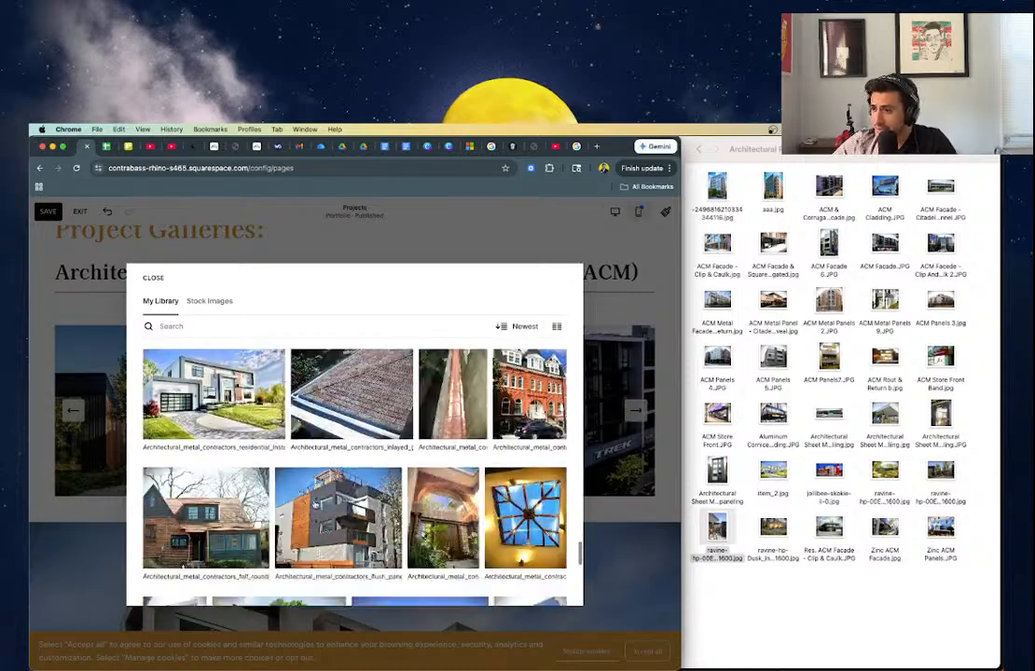
{"action": "scroll", "coordinate": [315, 504], "scroll_direction": "down", "scroll_amount": 5}
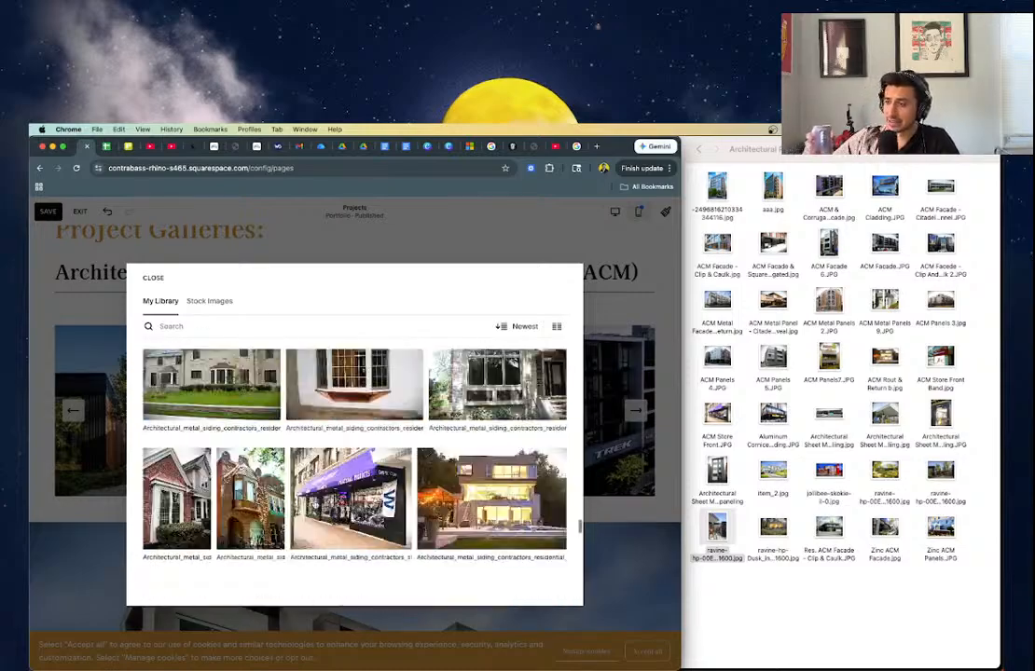
{"action": "scroll", "coordinate": [316, 504], "scroll_direction": "down", "scroll_amount": 10}
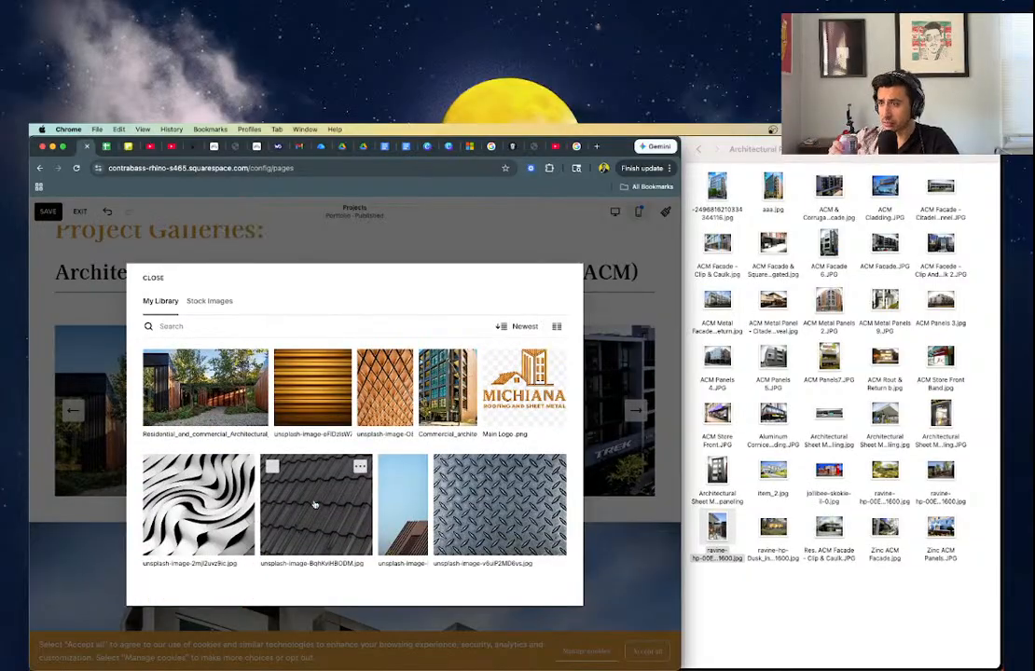
{"action": "scroll", "coordinate": [315, 505], "scroll_direction": "up", "scroll_amount": 10}
{"action": "scroll", "coordinate": [315, 504], "scroll_direction": "up", "scroll_amount": 10}
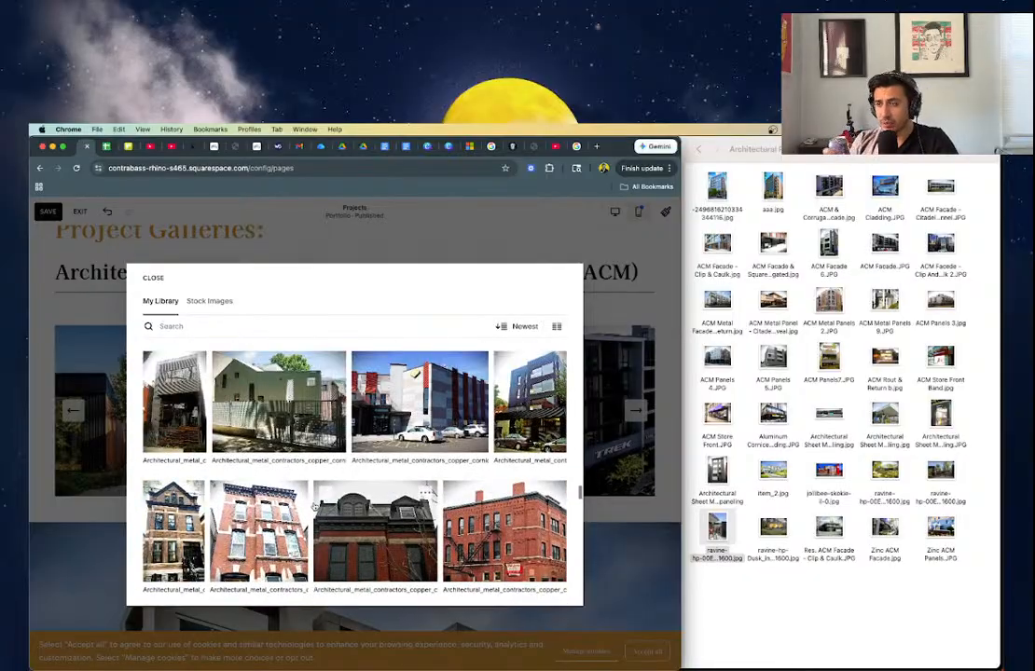
{"action": "scroll", "coordinate": [315, 507], "scroll_direction": "up", "scroll_amount": 3}
{"action": "scroll", "coordinate": [315, 506], "scroll_direction": "up", "scroll_amount": 10}
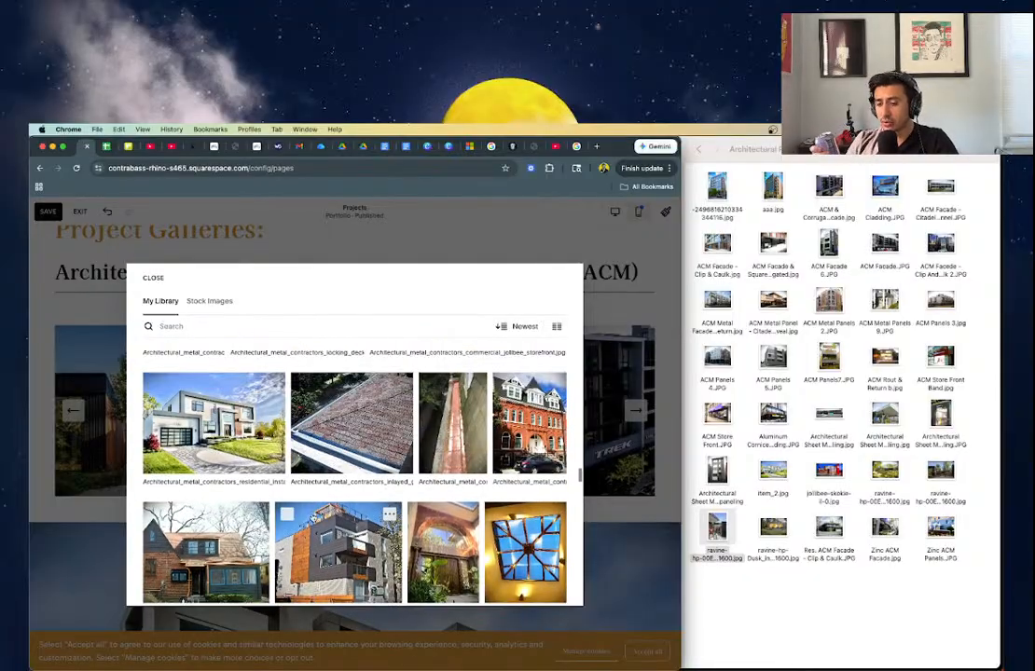
{"action": "scroll", "coordinate": [313, 519], "scroll_direction": "up", "scroll_amount": 5}
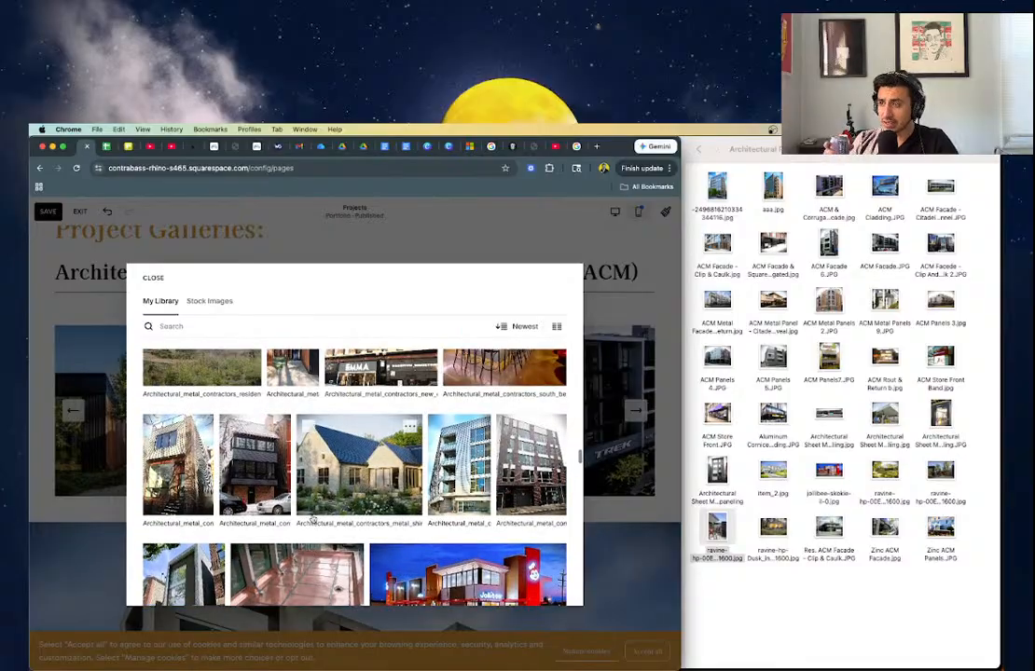
{"action": "left_click", "coordinate": [279, 394]}
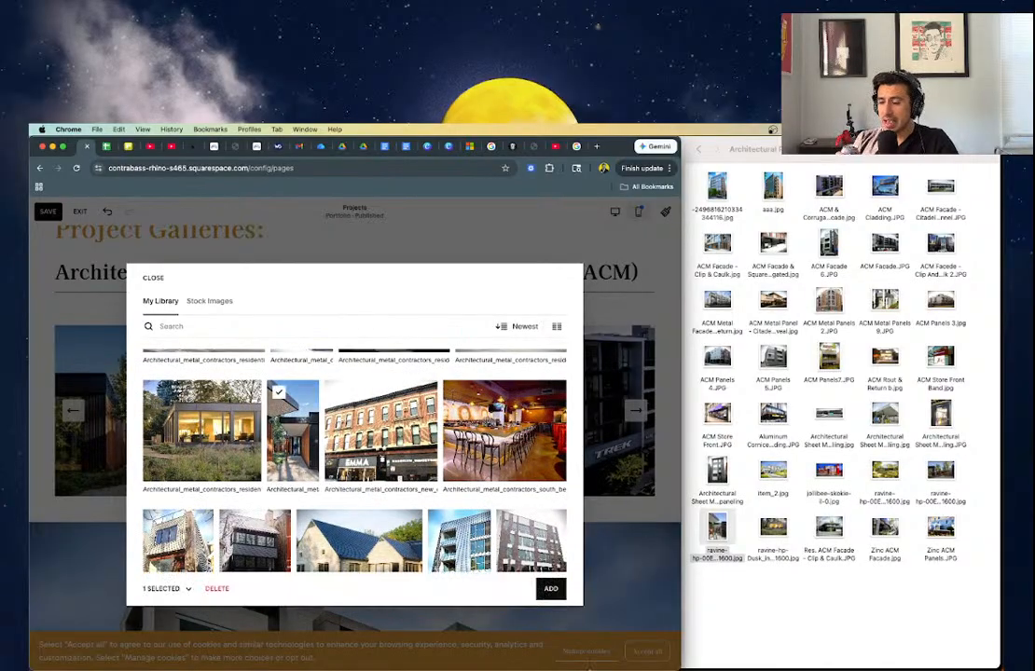
{"action": "left_click", "coordinate": [551, 588]}
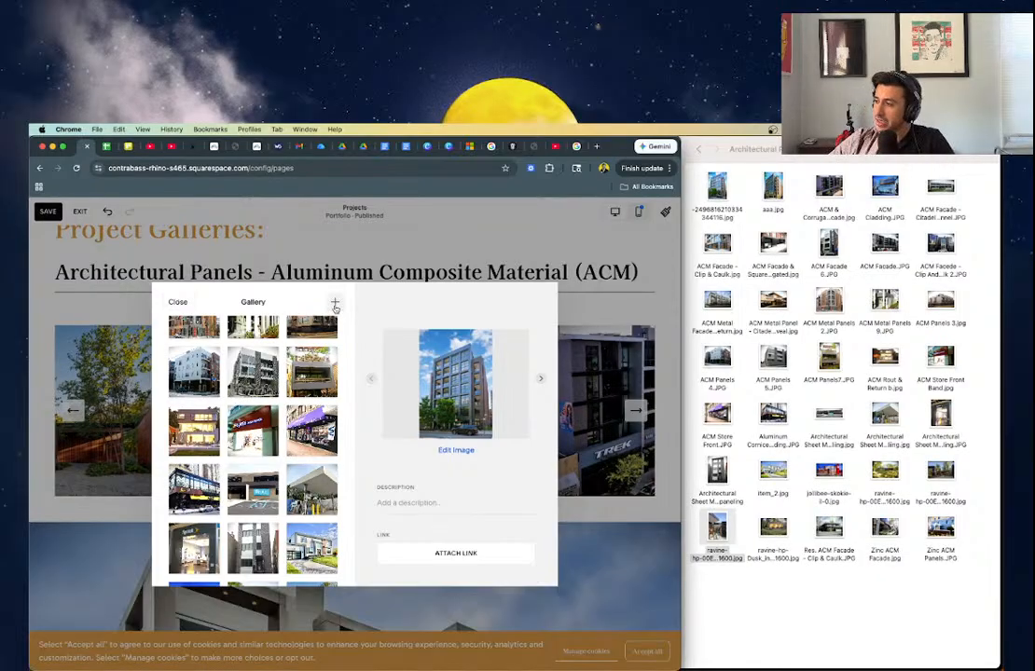
{"action": "left_click", "coordinate": [792, 592]}
{"action": "key", "text": "space"}
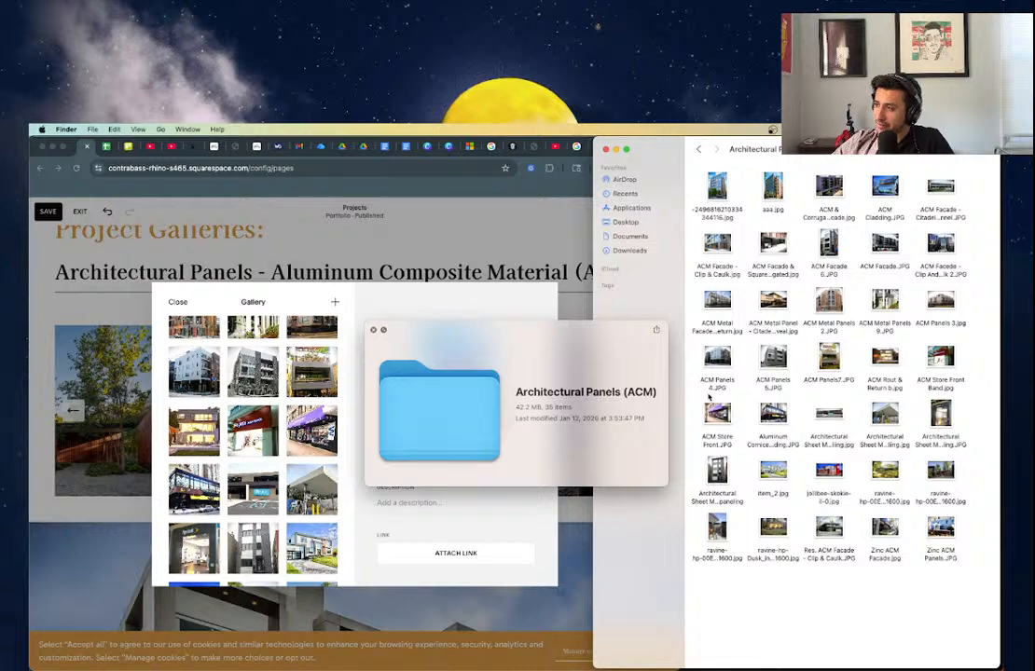
{"action": "key", "text": "space"}
- Bring up the gallery's options for adding images and preview the ravine-hp-Dusk photo in Finder
{"action": "left_click", "coordinate": [339, 309]}
{"action": "left_click", "coordinate": [336, 302]}
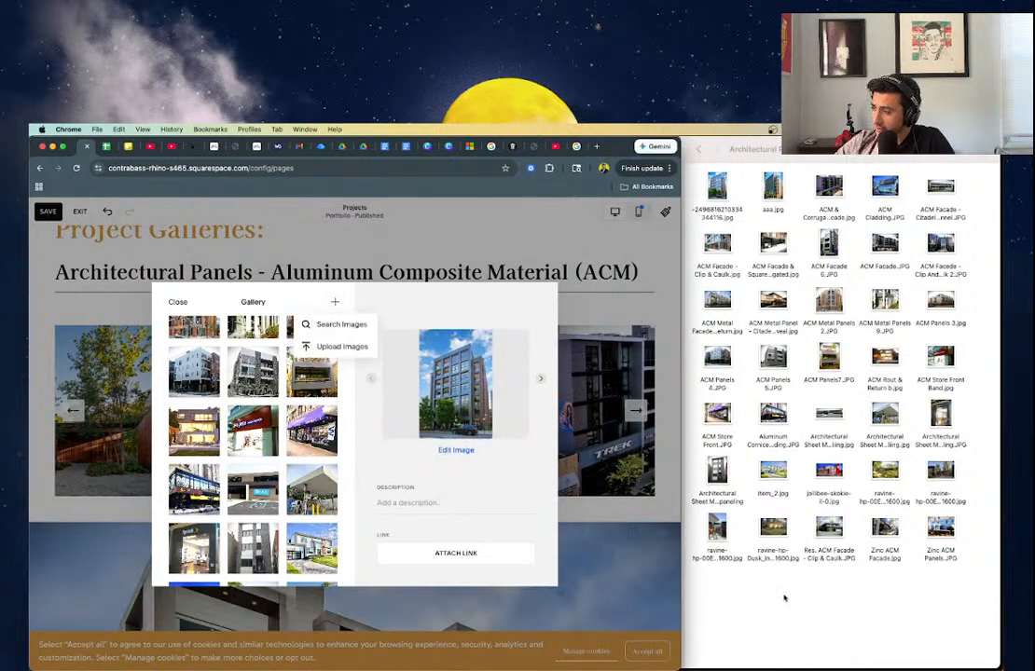
{"action": "left_click", "coordinate": [781, 605]}
{"action": "left_click", "coordinate": [772, 531]}
{"action": "key", "text": "space"}
{"action": "key", "text": "space"}
- Find the library photo of the lit glass-walled house matching the ravine-hp-Dusk file and add it to the ACM gallery
{"action": "left_click", "coordinate": [326, 326]}
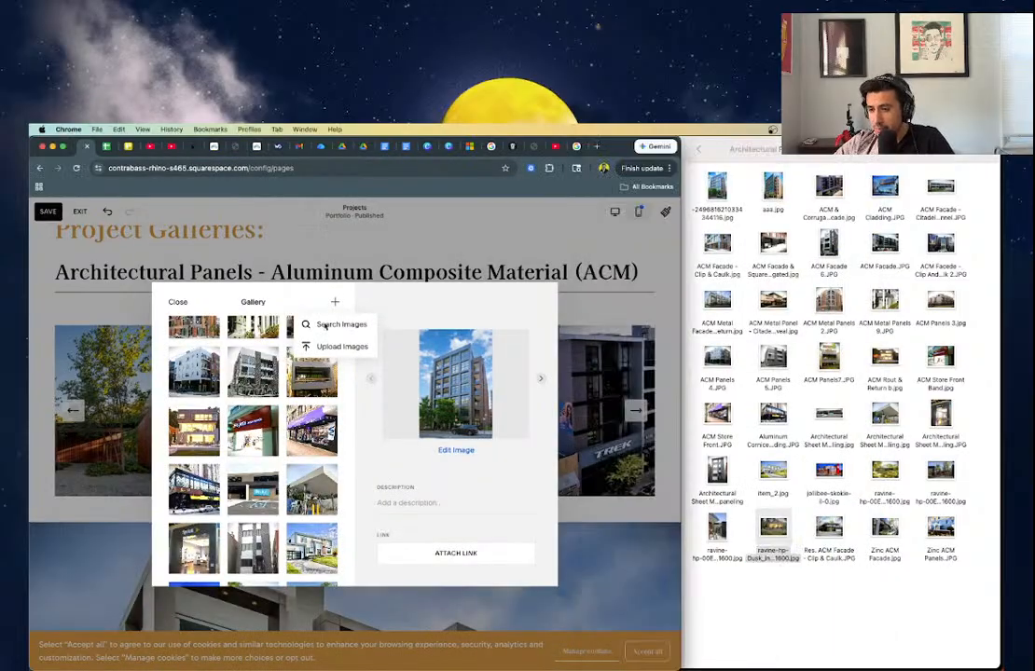
{"action": "left_click", "coordinate": [320, 324]}
{"action": "scroll", "coordinate": [356, 432], "scroll_direction": "down", "scroll_amount": 10}
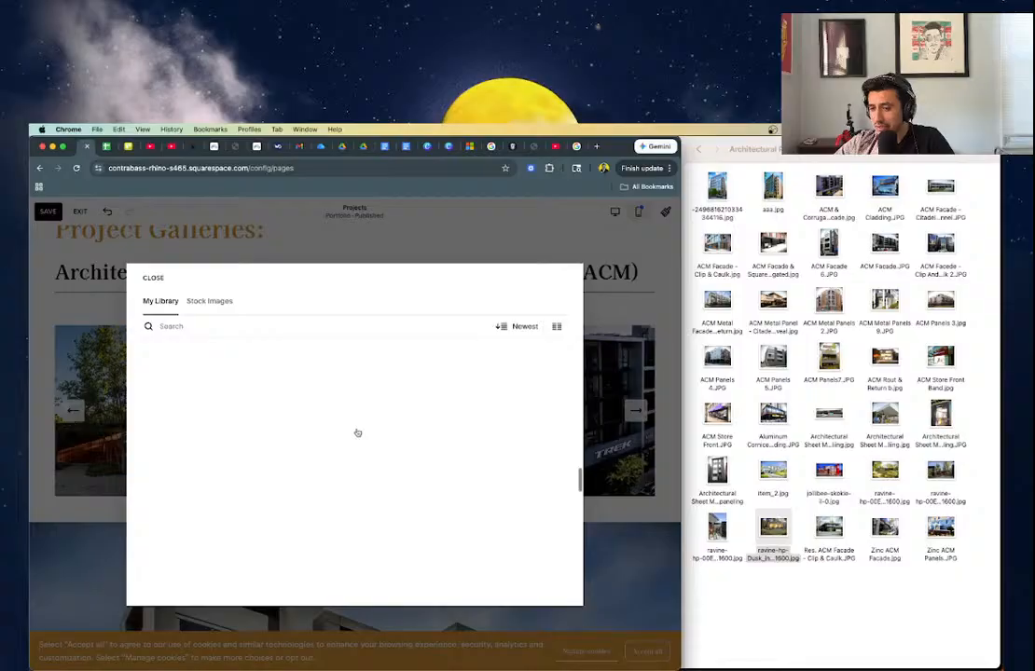
{"action": "scroll", "coordinate": [356, 431], "scroll_direction": "down", "scroll_amount": 15}
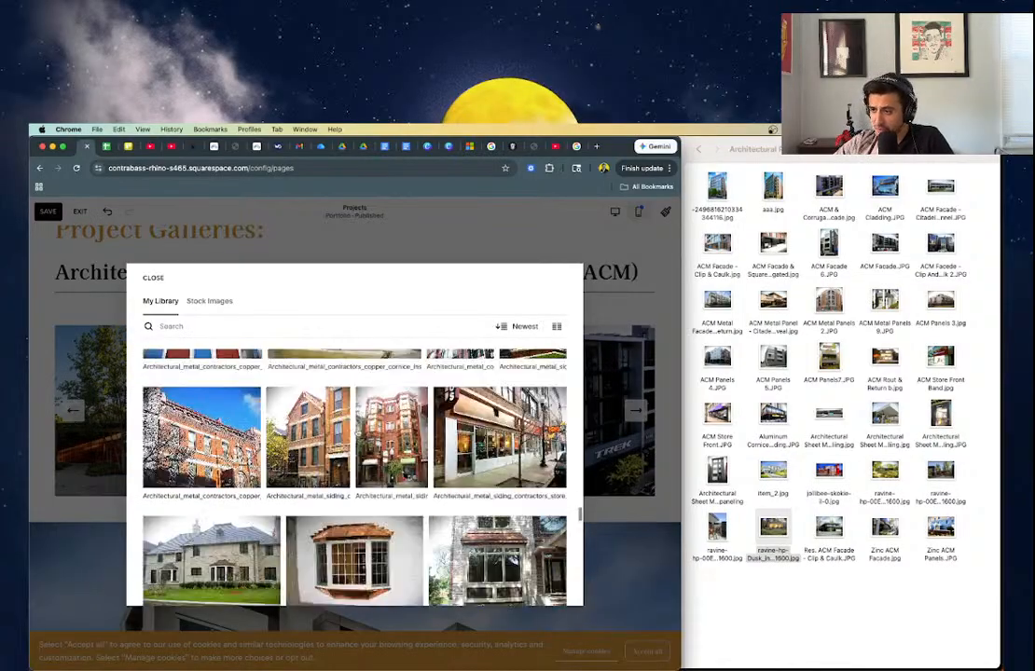
{"action": "scroll", "coordinate": [357, 431], "scroll_direction": "down", "scroll_amount": 8}
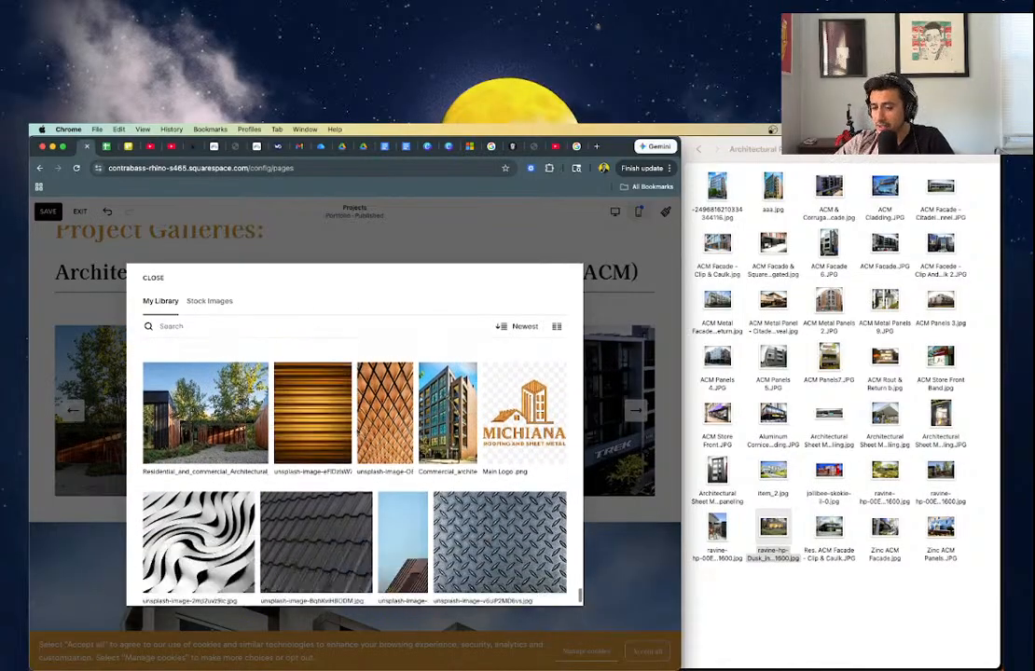
{"action": "scroll", "coordinate": [357, 431], "scroll_direction": "down", "scroll_amount": 10}
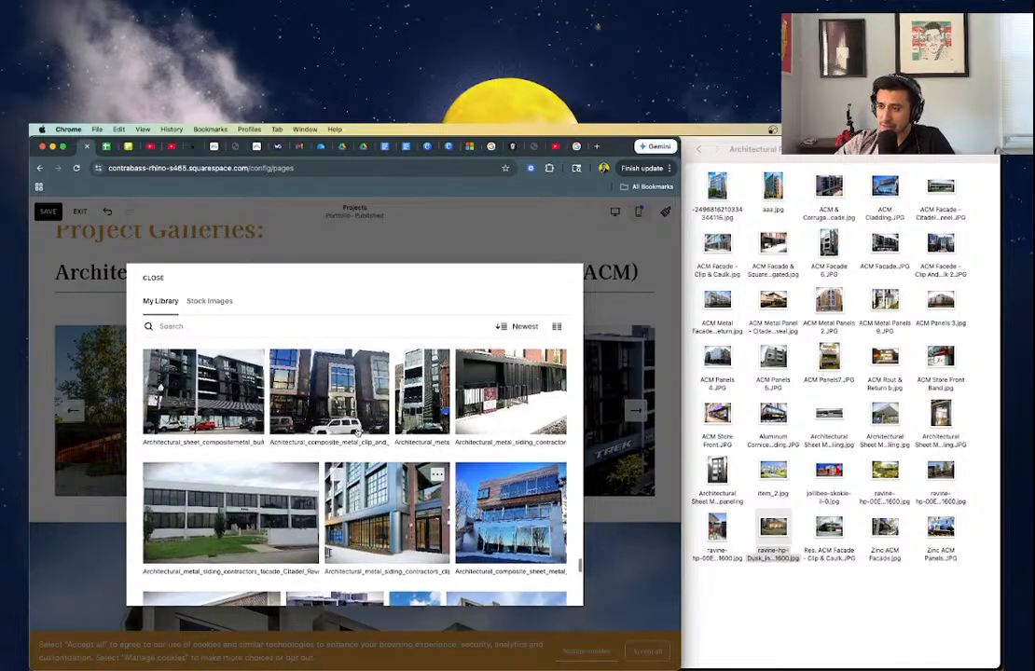
{"action": "scroll", "coordinate": [357, 438], "scroll_direction": "down", "scroll_amount": 10}
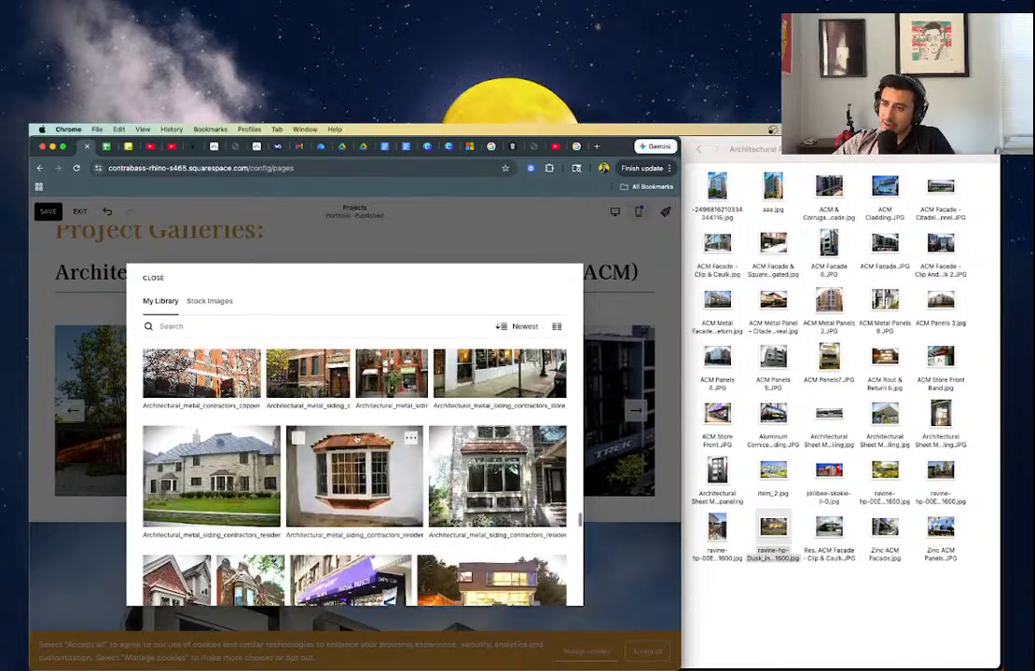
{"action": "scroll", "coordinate": [356, 444], "scroll_direction": "down", "scroll_amount": 10}
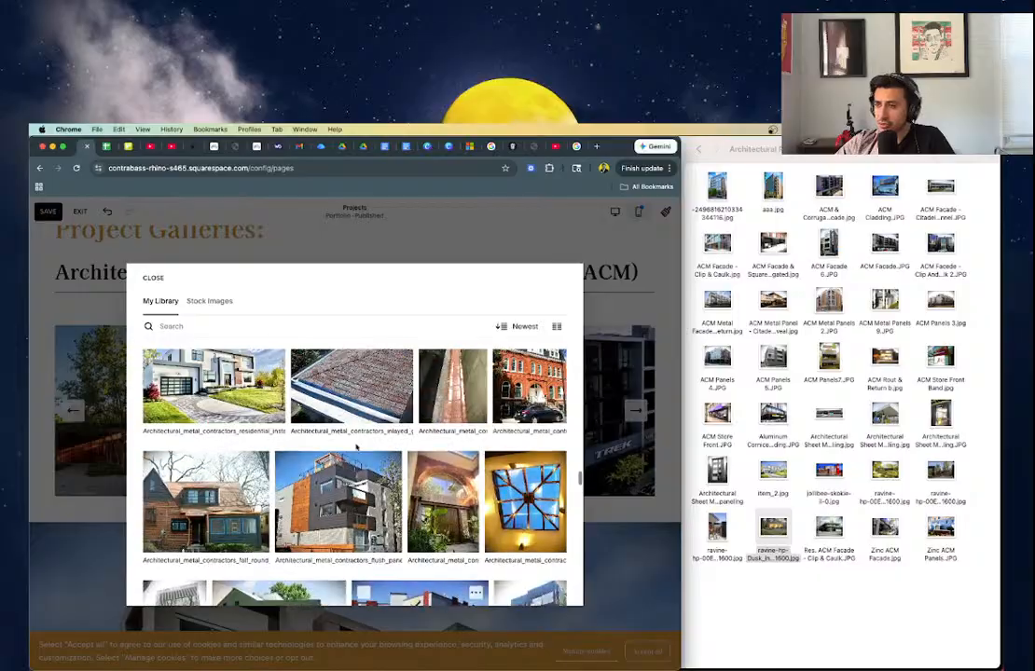
{"action": "scroll", "coordinate": [356, 451], "scroll_direction": "up", "scroll_amount": 10}
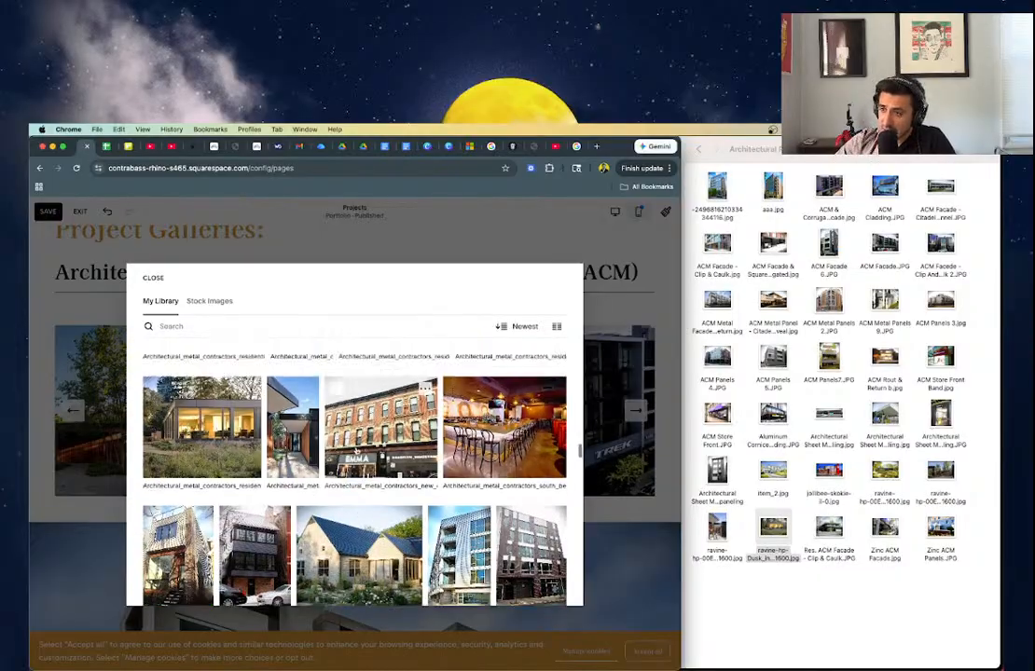
{"action": "scroll", "coordinate": [327, 393], "scroll_direction": "down", "scroll_amount": 2}
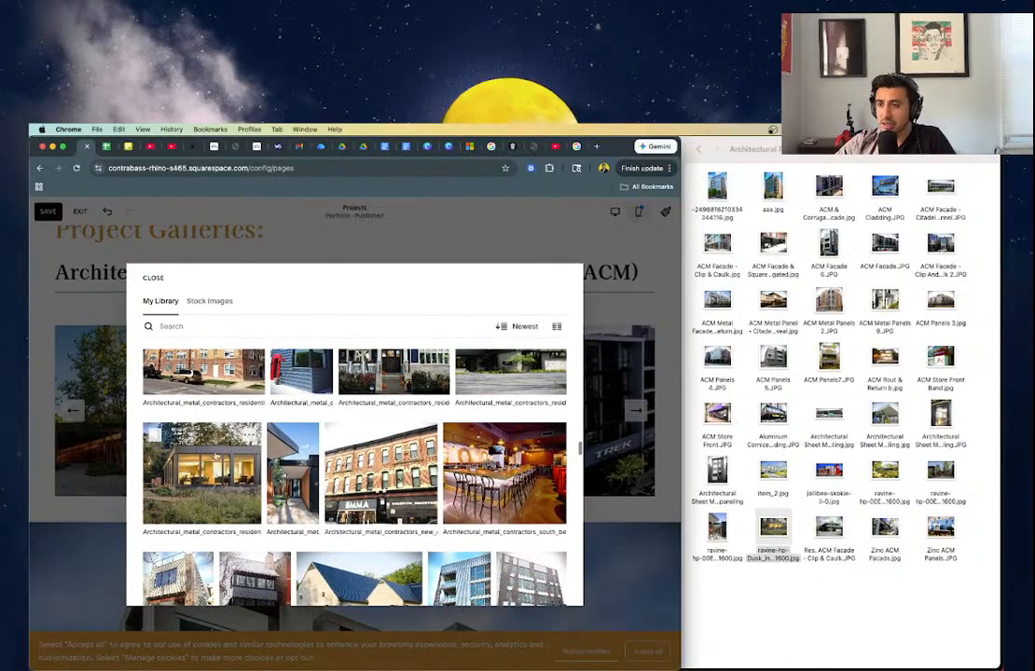
{"action": "left_click", "coordinate": [211, 445]}
{"action": "left_click", "coordinate": [549, 589]}
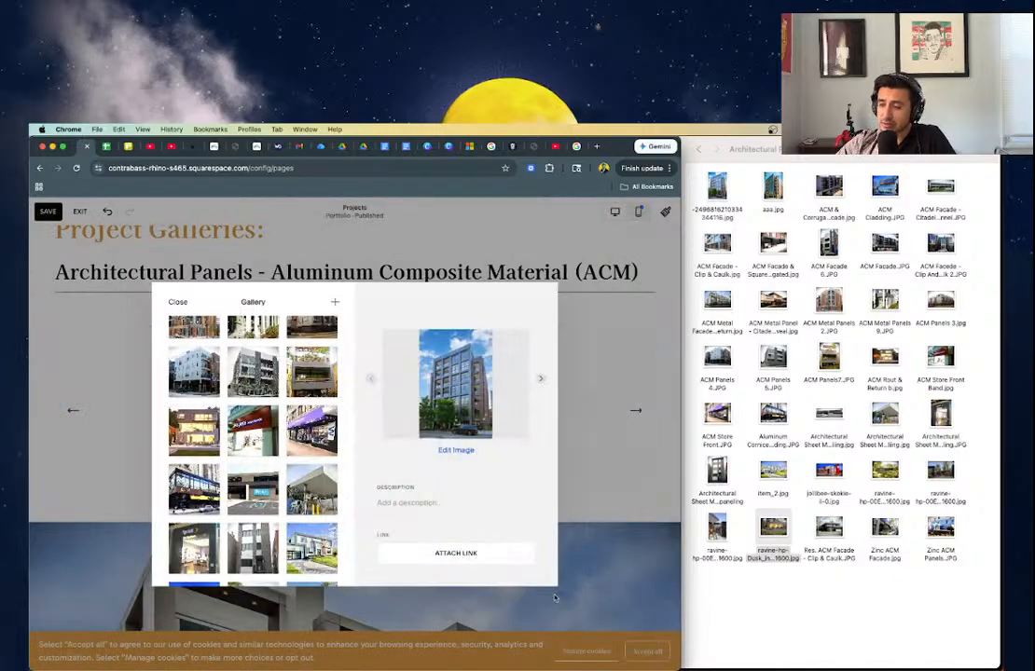
- Preview Res. ACM Facade - Clip & Caulk.JPG in Finder and add the matching image from the site's library to the ACM gallery
{"action": "left_click", "coordinate": [790, 544]}
{"action": "left_click", "coordinate": [827, 529]}
{"action": "key", "text": "space"}
{"action": "key", "text": "space"}
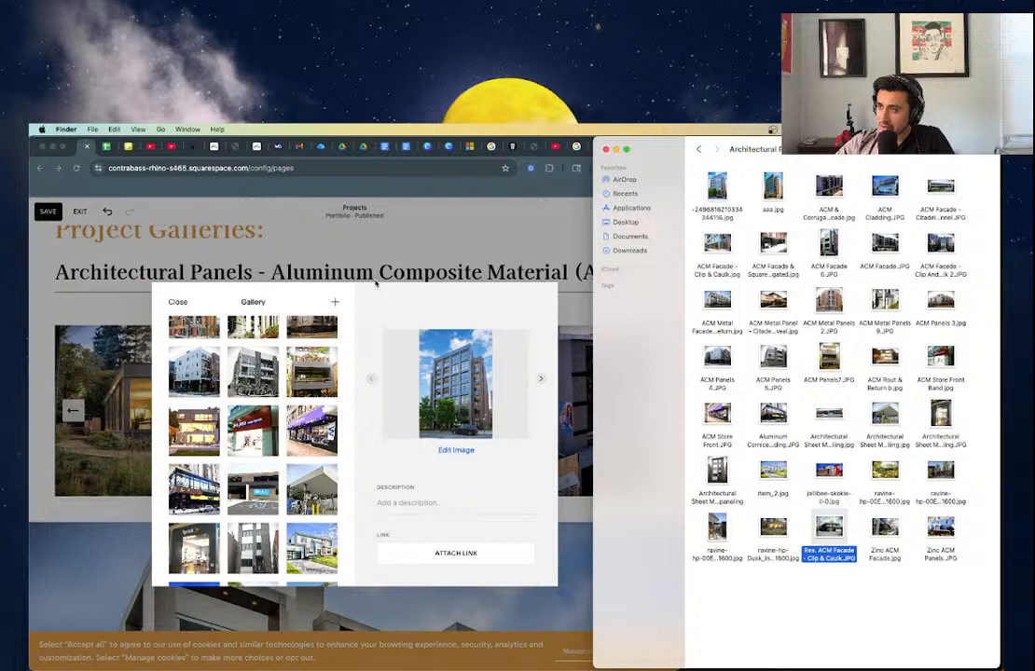
{"action": "left_click", "coordinate": [336, 301]}
{"action": "left_click", "coordinate": [333, 302]}
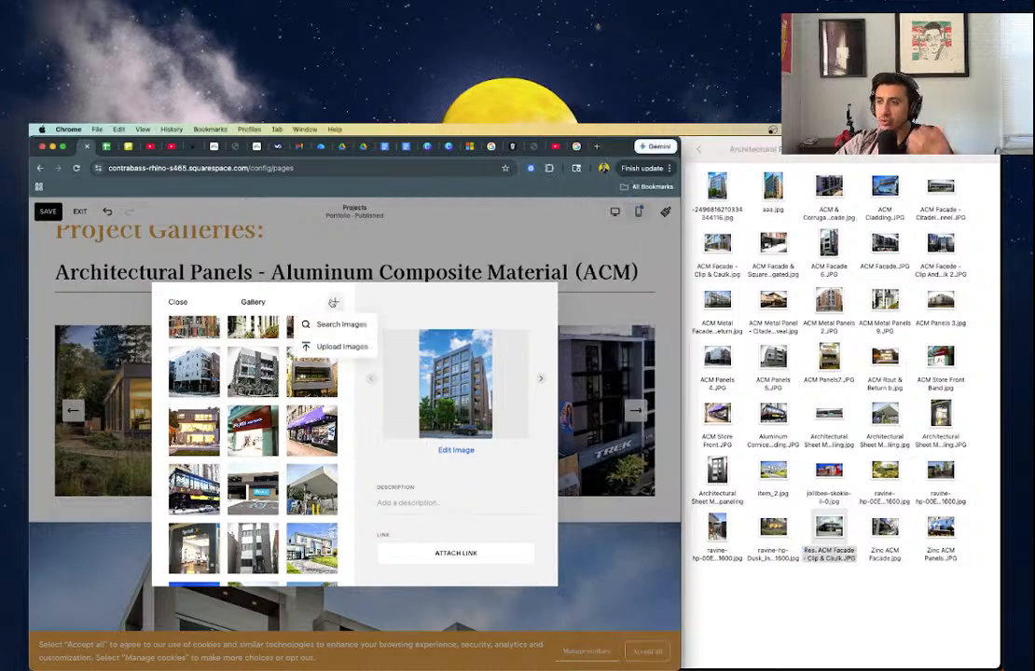
{"action": "left_click", "coordinate": [336, 323]}
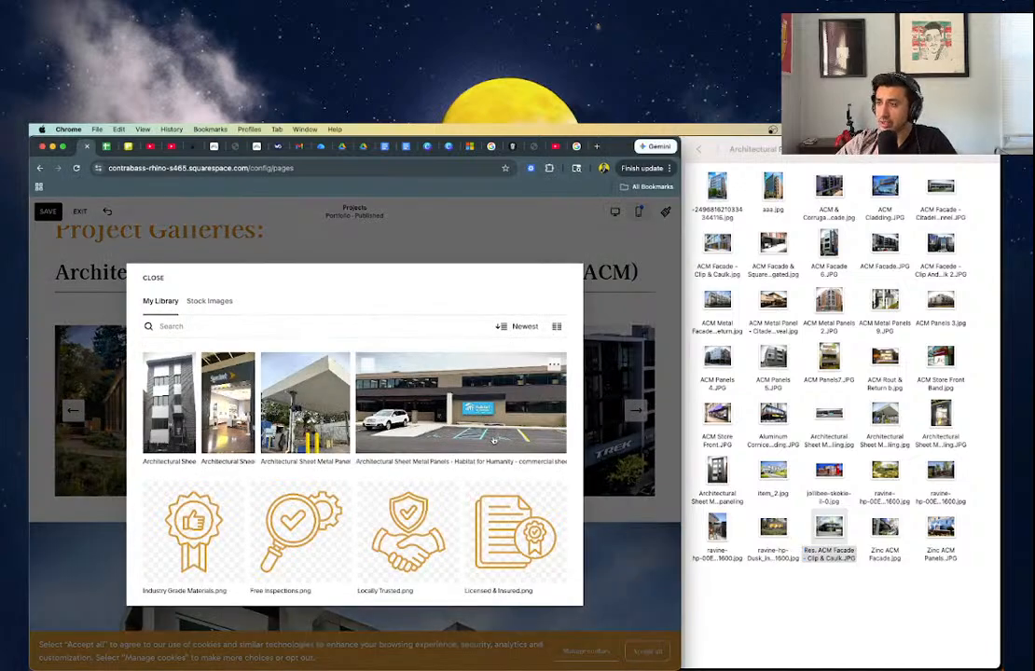
{"action": "scroll", "coordinate": [494, 441], "scroll_direction": "down", "scroll_amount": 10}
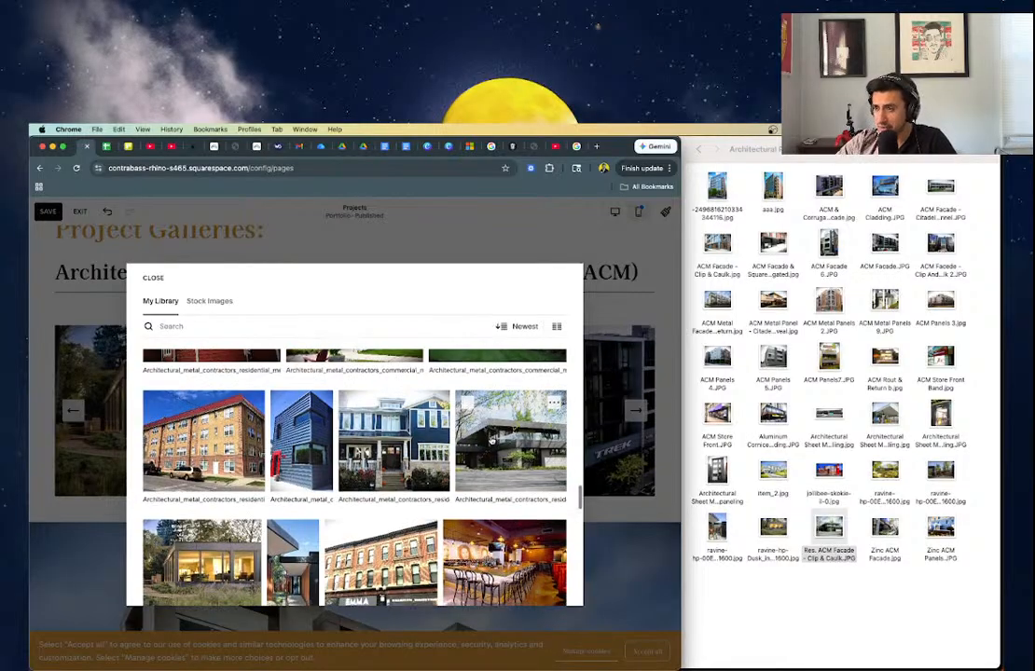
{"action": "left_click", "coordinate": [491, 438]}
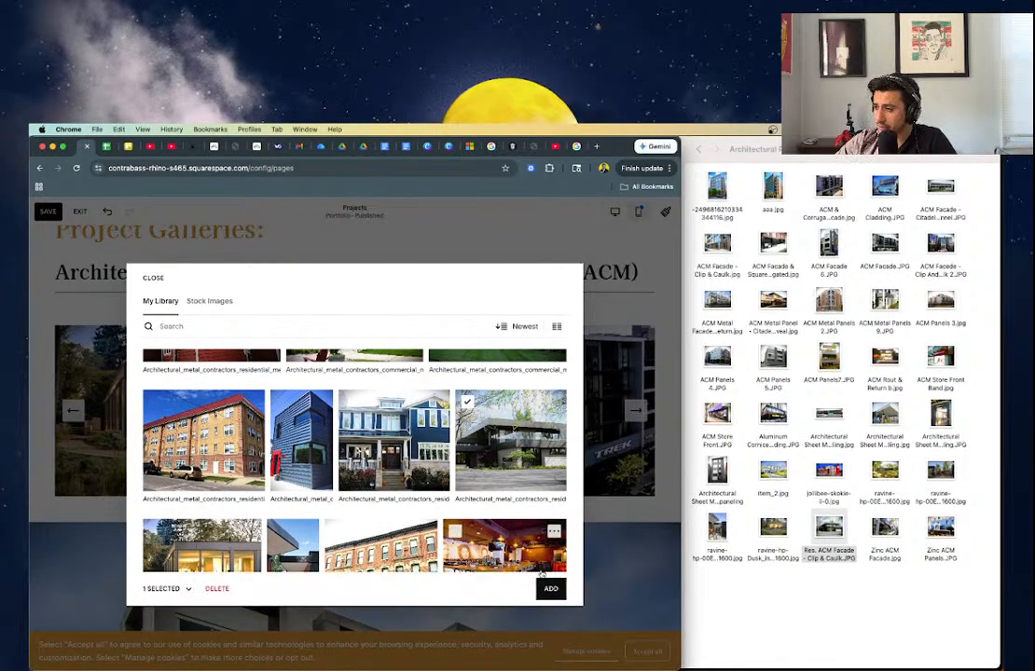
{"action": "left_click", "coordinate": [548, 591]}
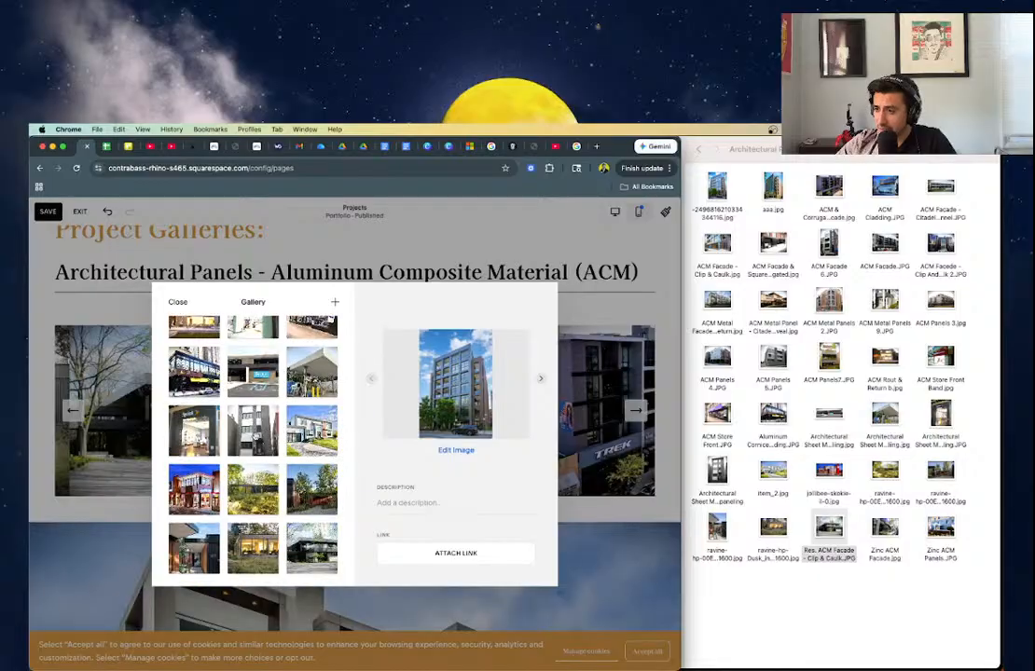
- Preview Zinc ACM Facade.jpg in Finder and add the matching restaurant facade image from the site's library to the ACM gallery
{"action": "left_click", "coordinate": [877, 533]}
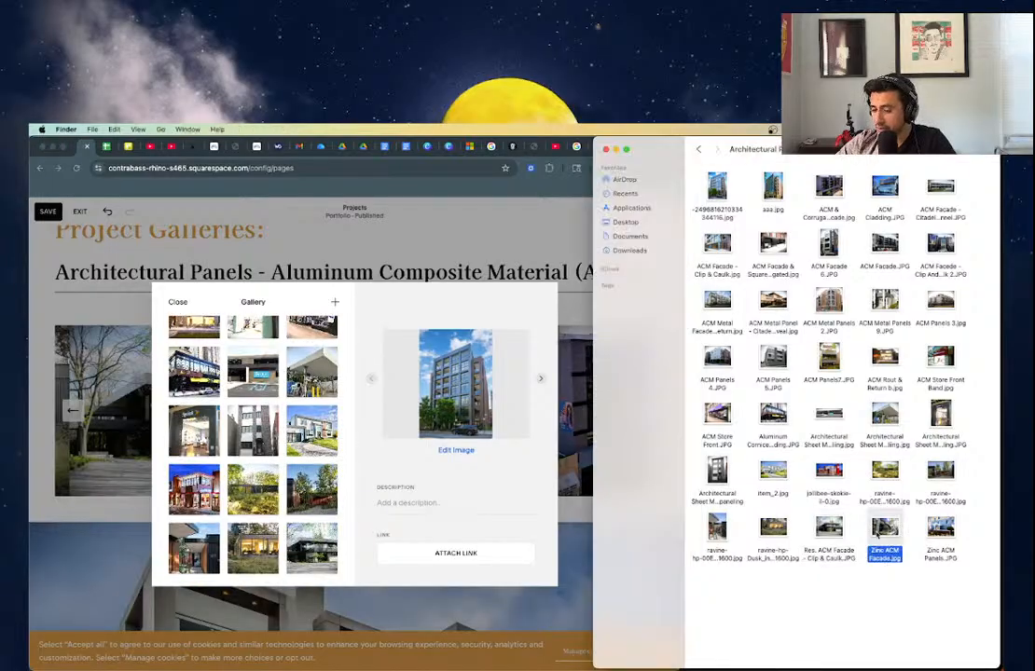
{"action": "key", "text": "space"}
{"action": "key", "text": "space"}
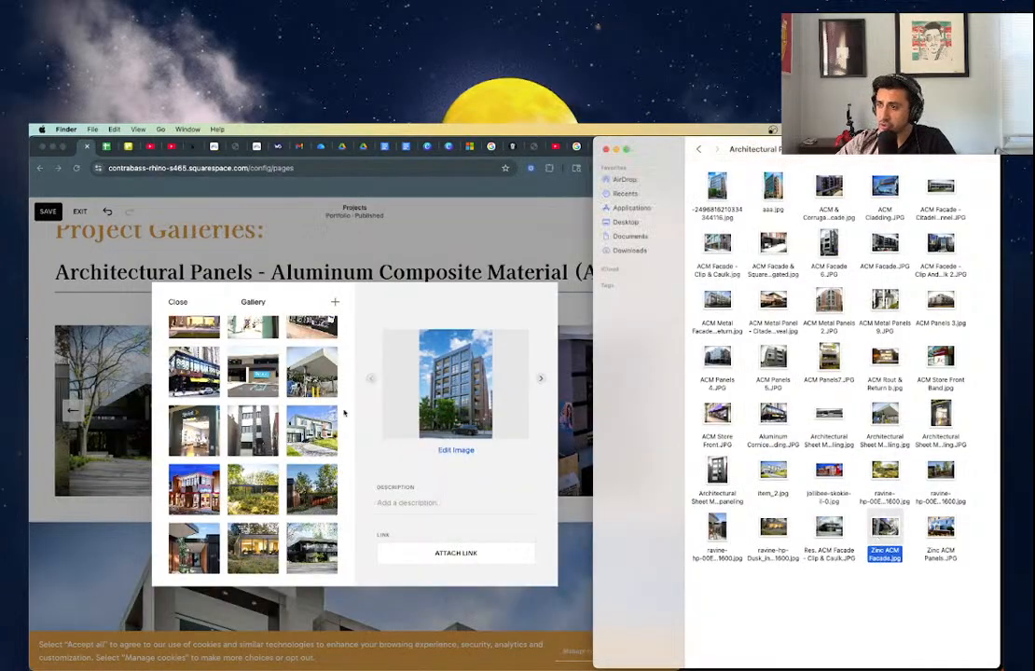
{"action": "left_click", "coordinate": [333, 303]}
{"action": "left_click", "coordinate": [335, 303]}
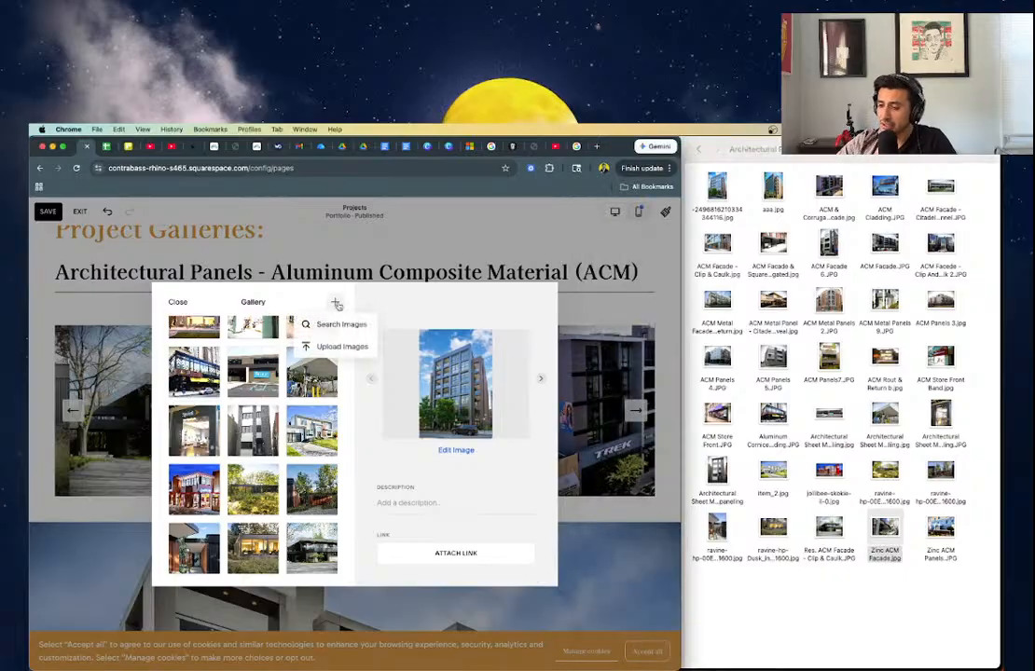
{"action": "left_click", "coordinate": [325, 332]}
{"action": "scroll", "coordinate": [417, 487], "scroll_direction": "down", "scroll_amount": 10}
{"action": "scroll", "coordinate": [417, 488], "scroll_direction": "down", "scroll_amount": 3}
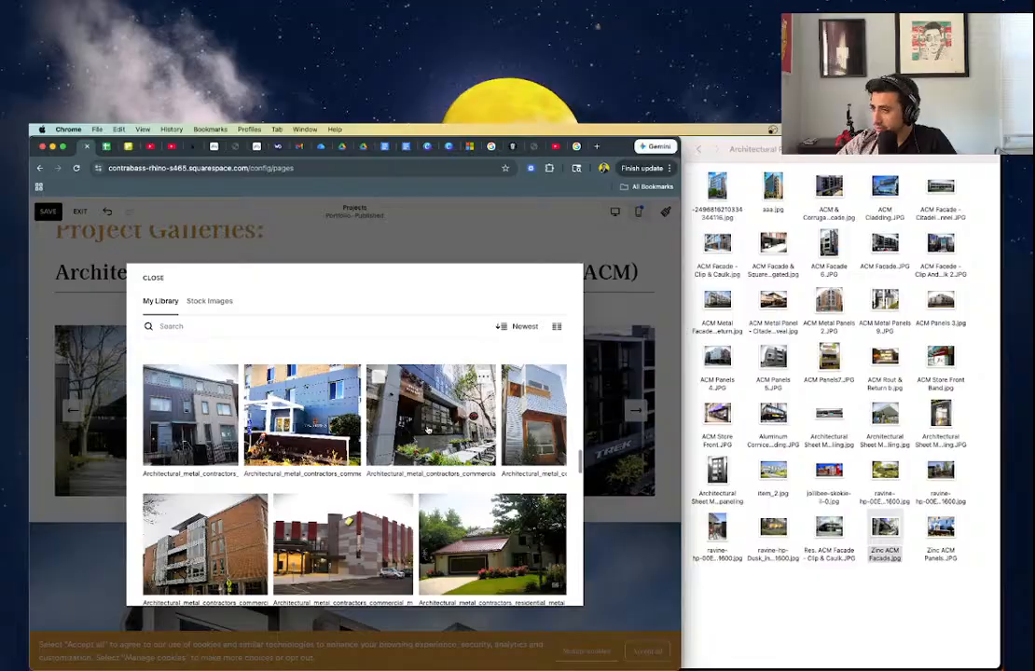
{"action": "left_click", "coordinate": [424, 420]}
{"action": "left_click", "coordinate": [550, 589]}
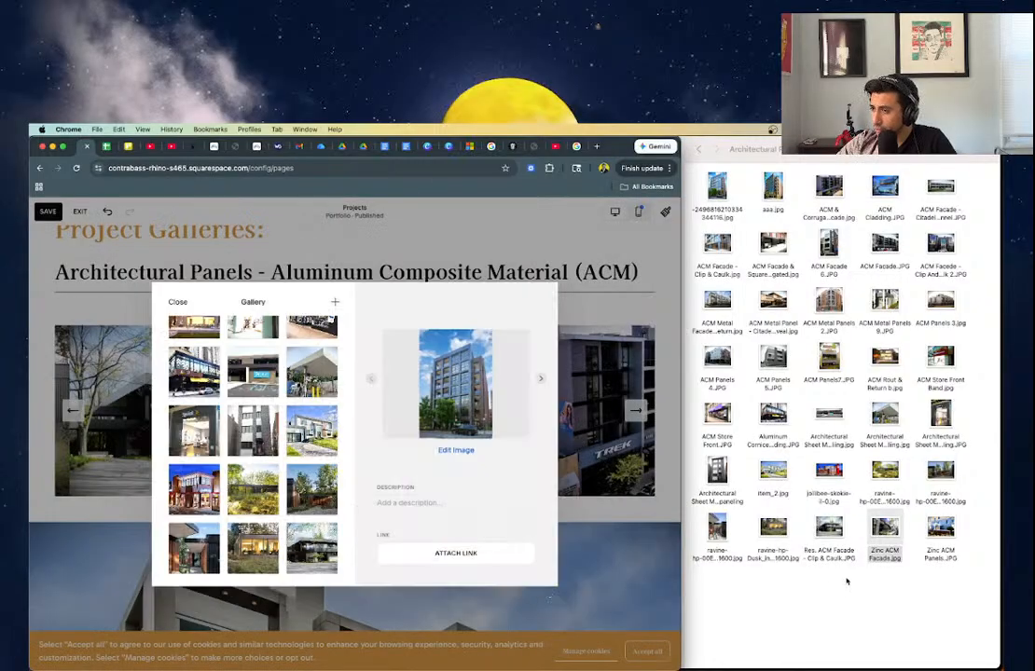
- Preview Zinc ACM Panels.JPG in Finder, add the matching blue-panelled building image from the site's library to the ACM gallery, and close the gallery editor
{"action": "left_click", "coordinate": [934, 530]}
{"action": "key", "text": "space"}
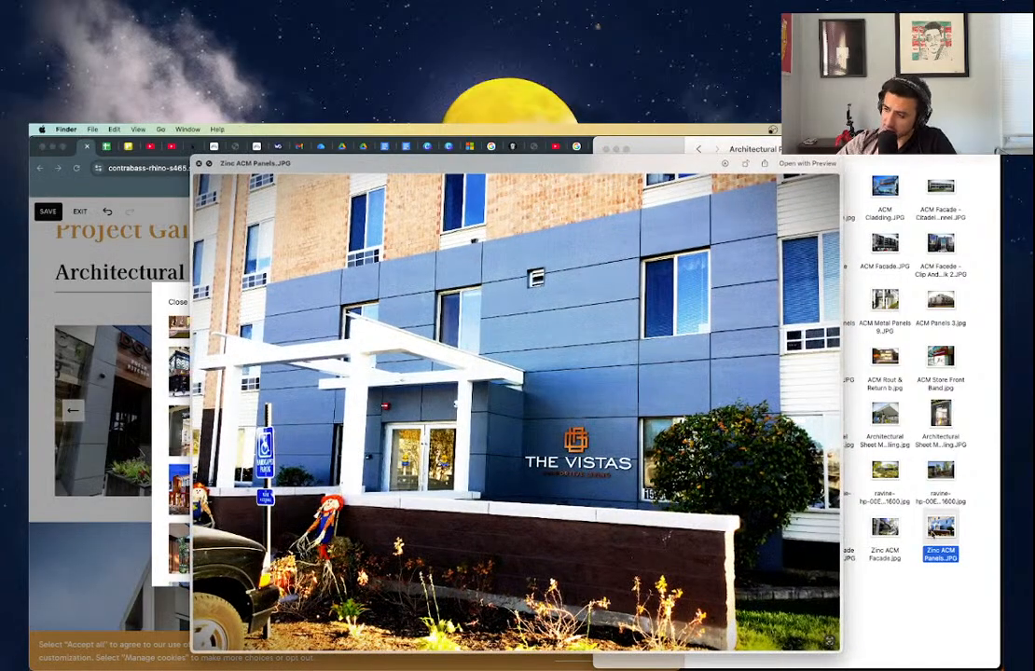
{"action": "key", "text": "space"}
{"action": "key", "text": "space"}
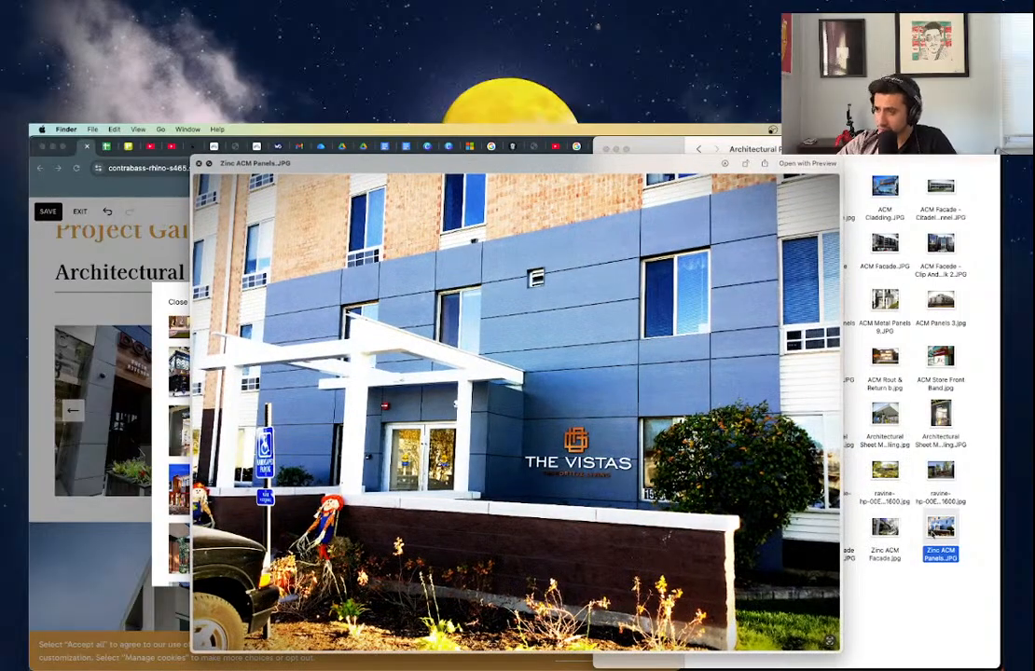
{"action": "key", "text": "space"}
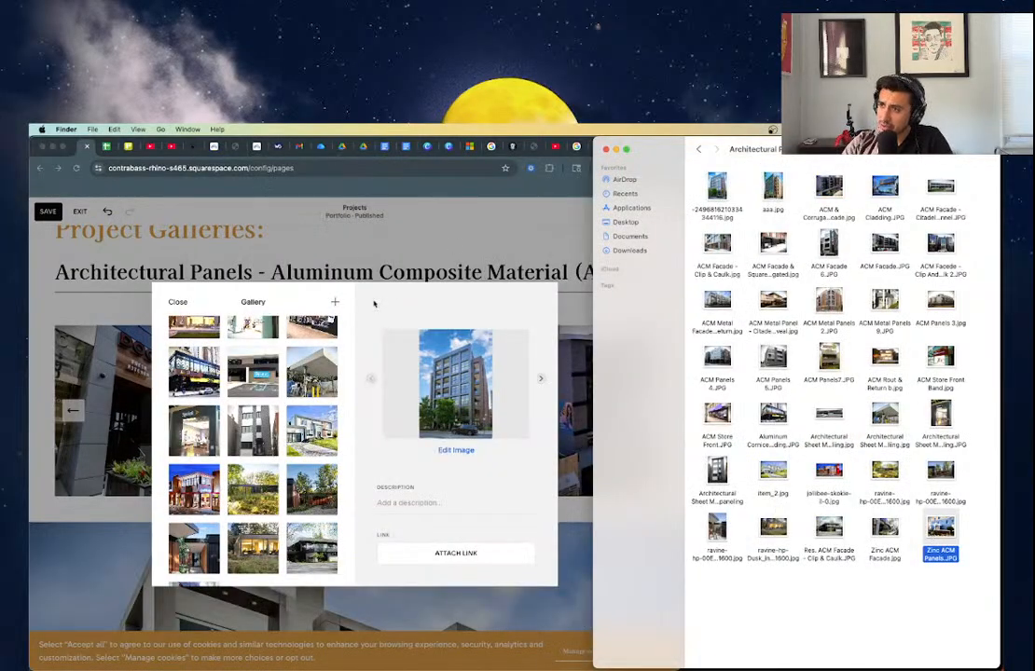
{"action": "left_click", "coordinate": [334, 304]}
{"action": "left_click", "coordinate": [334, 301]}
{"action": "left_click", "coordinate": [337, 344]}
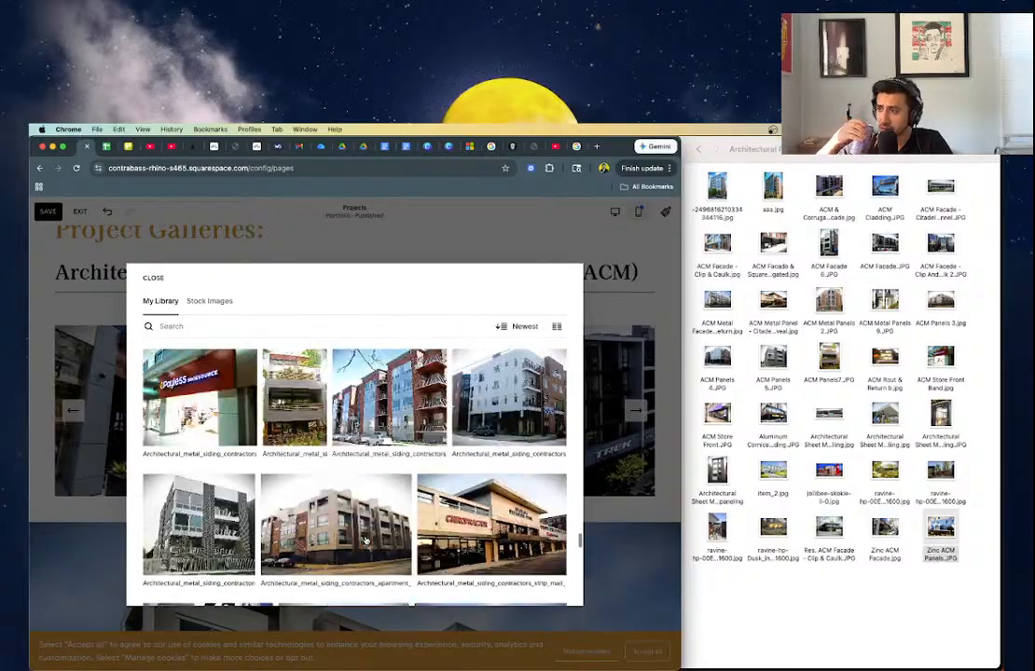
{"action": "scroll", "coordinate": [366, 541], "scroll_direction": "up", "scroll_amount": 10}
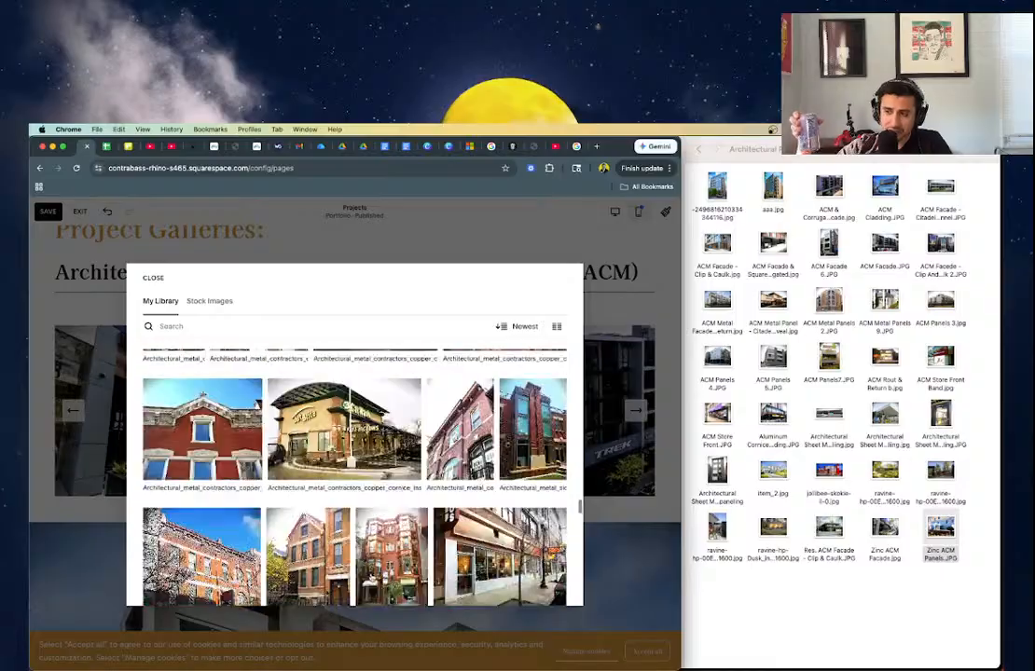
{"action": "scroll", "coordinate": [351, 493], "scroll_direction": "up", "scroll_amount": 5}
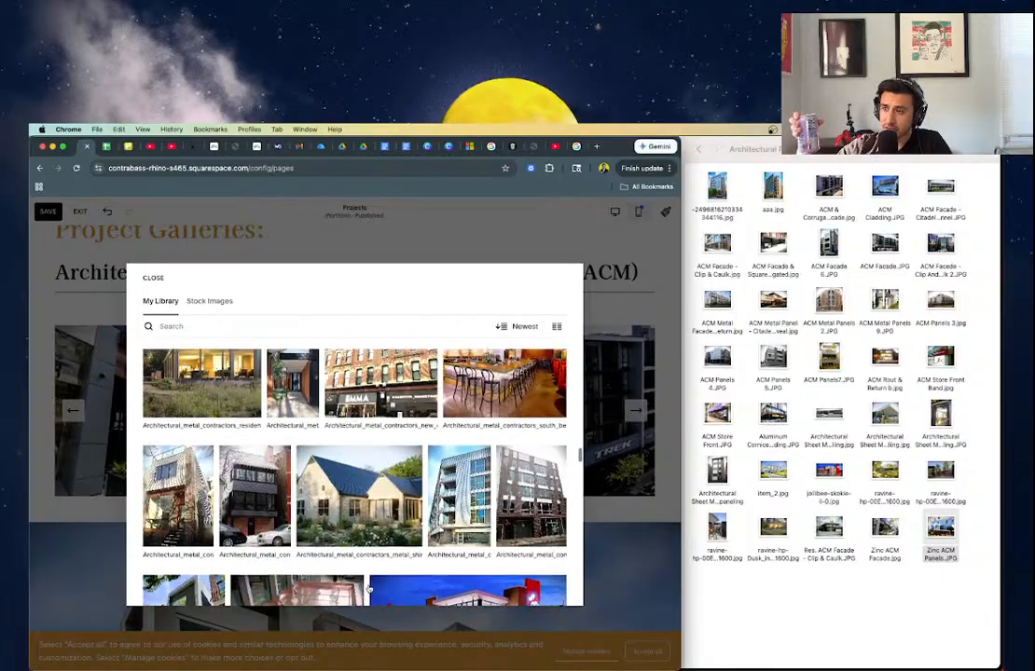
{"action": "scroll", "coordinate": [352, 493], "scroll_direction": "up", "scroll_amount": 5}
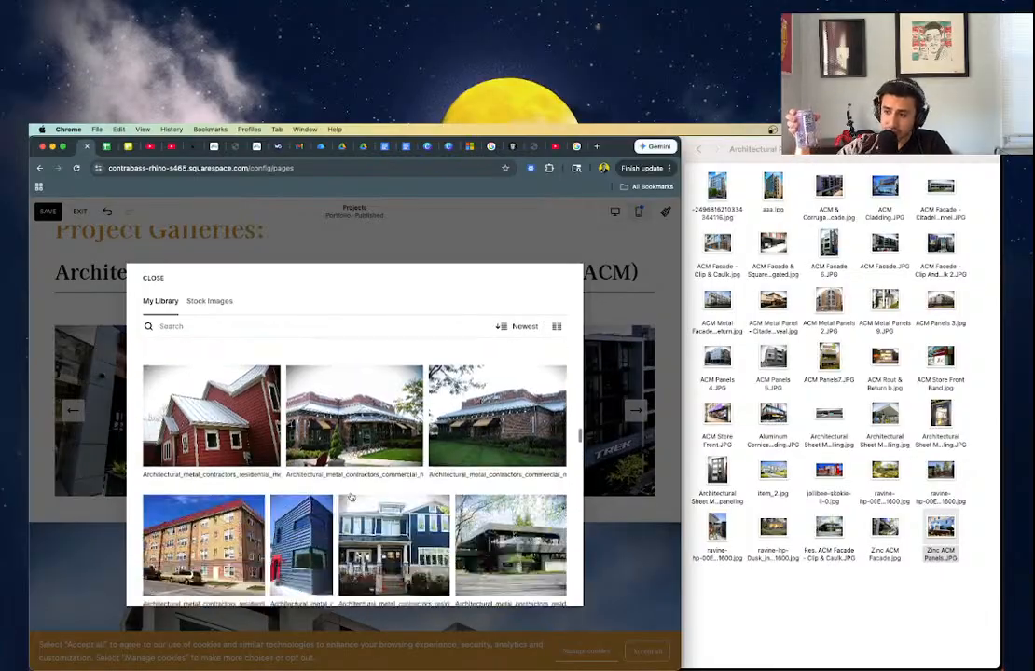
{"action": "scroll", "coordinate": [351, 497], "scroll_direction": "up", "scroll_amount": 5}
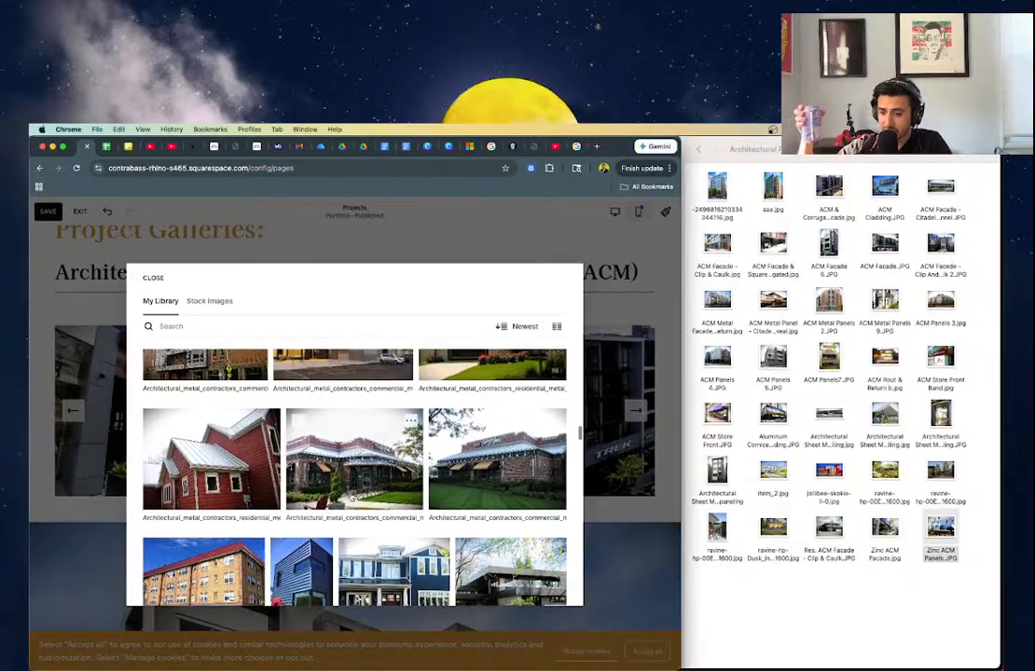
{"action": "scroll", "coordinate": [354, 513], "scroll_direction": "up", "scroll_amount": 3}
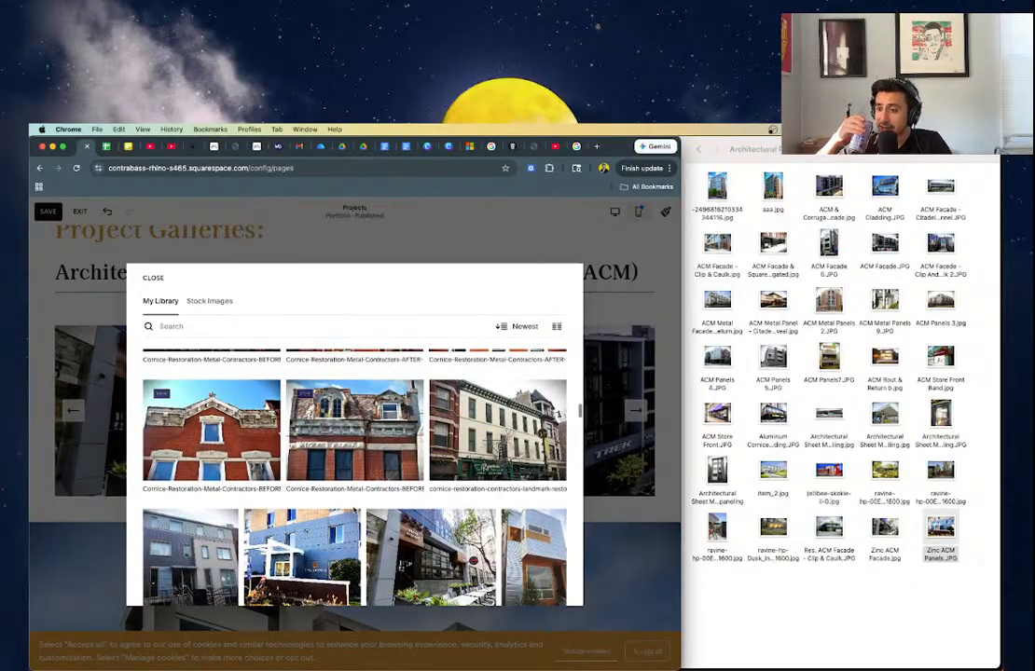
{"action": "left_click", "coordinate": [255, 520]}
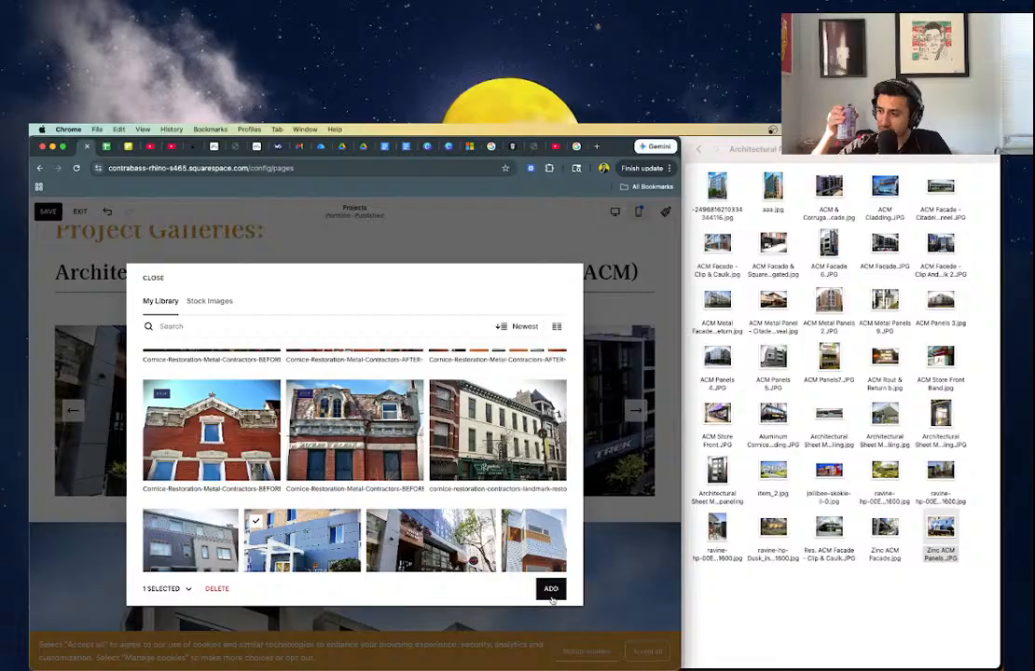
{"action": "left_click", "coordinate": [550, 589]}
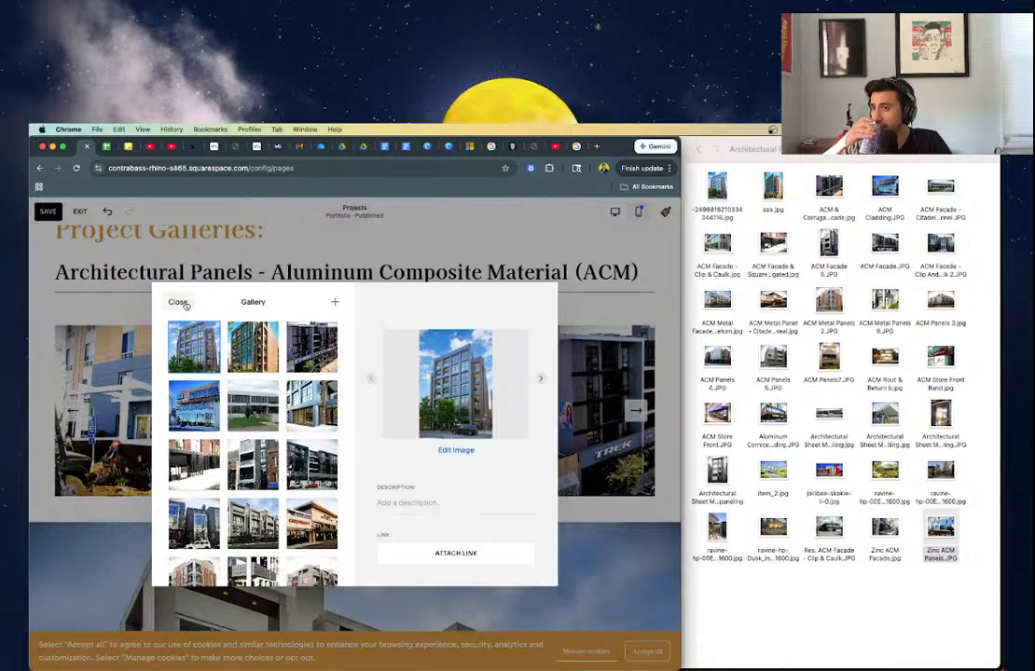
{"action": "left_click", "coordinate": [178, 303]}
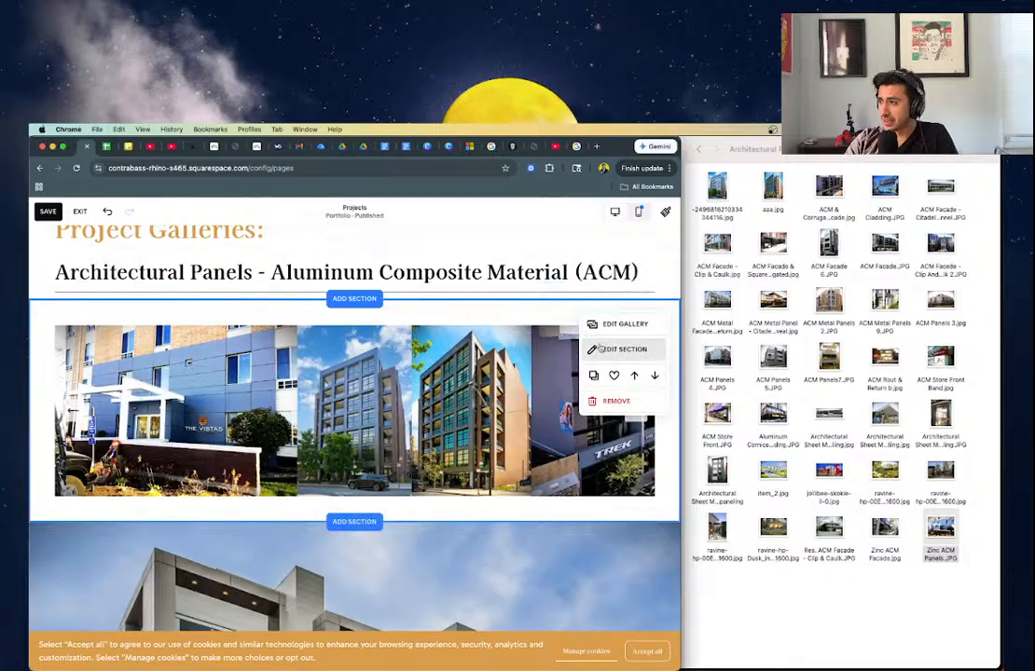
- Examine the ACM gallery section's settings, including gallery type, width, height, controls location and styling options
{"action": "left_click", "coordinate": [604, 349]}
{"action": "left_click", "coordinate": [601, 349]}
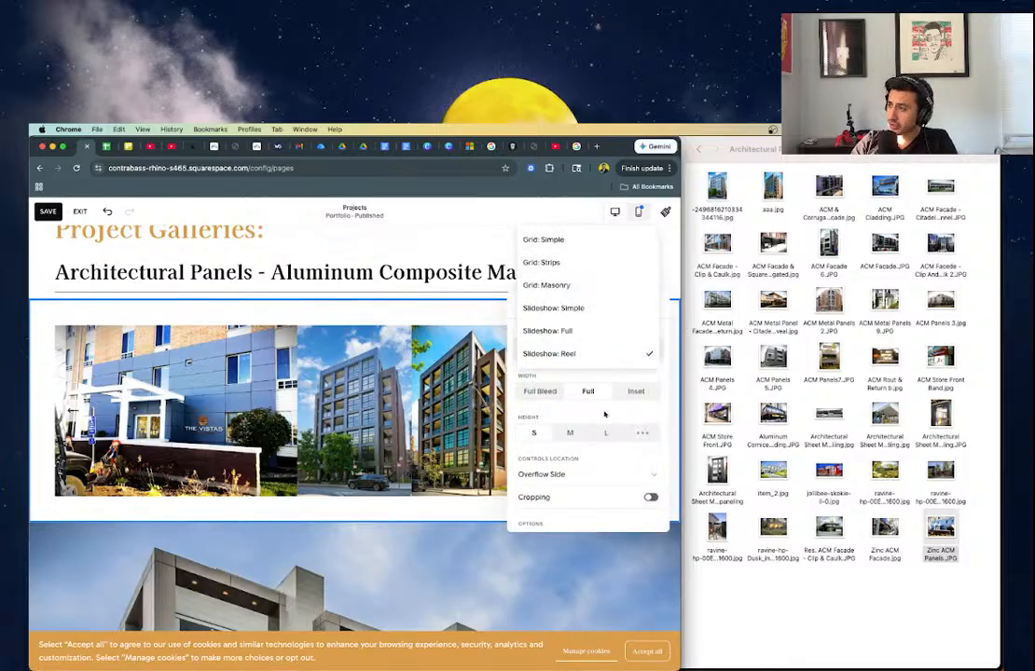
{"action": "left_click", "coordinate": [602, 351]}
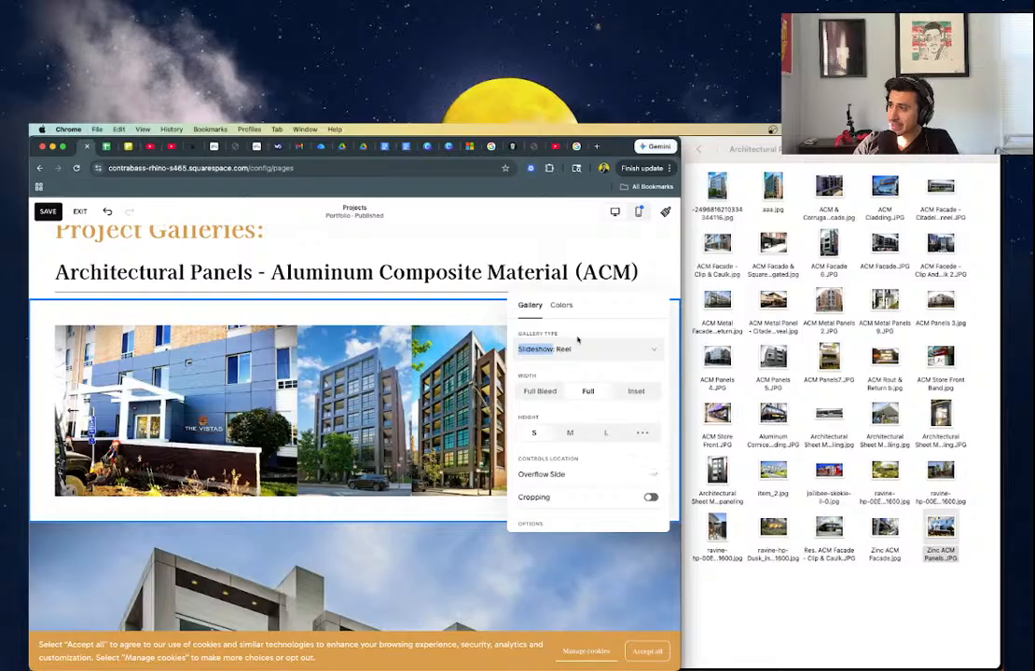
{"action": "scroll", "coordinate": [603, 431], "scroll_direction": "down", "scroll_amount": 3}
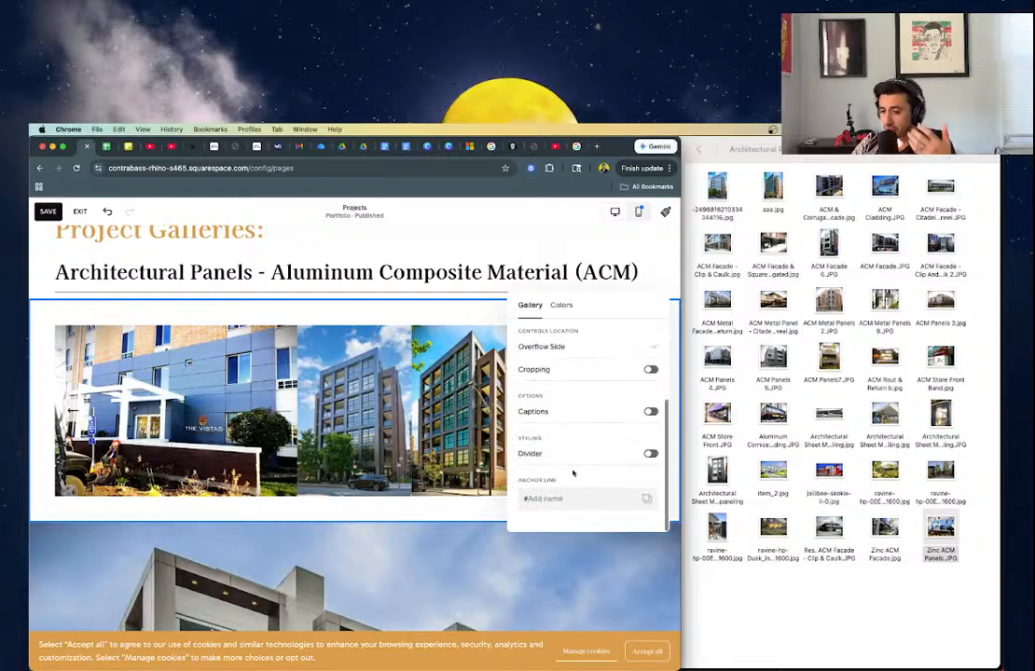
{"action": "scroll", "coordinate": [561, 396], "scroll_direction": "up", "scroll_amount": 4}
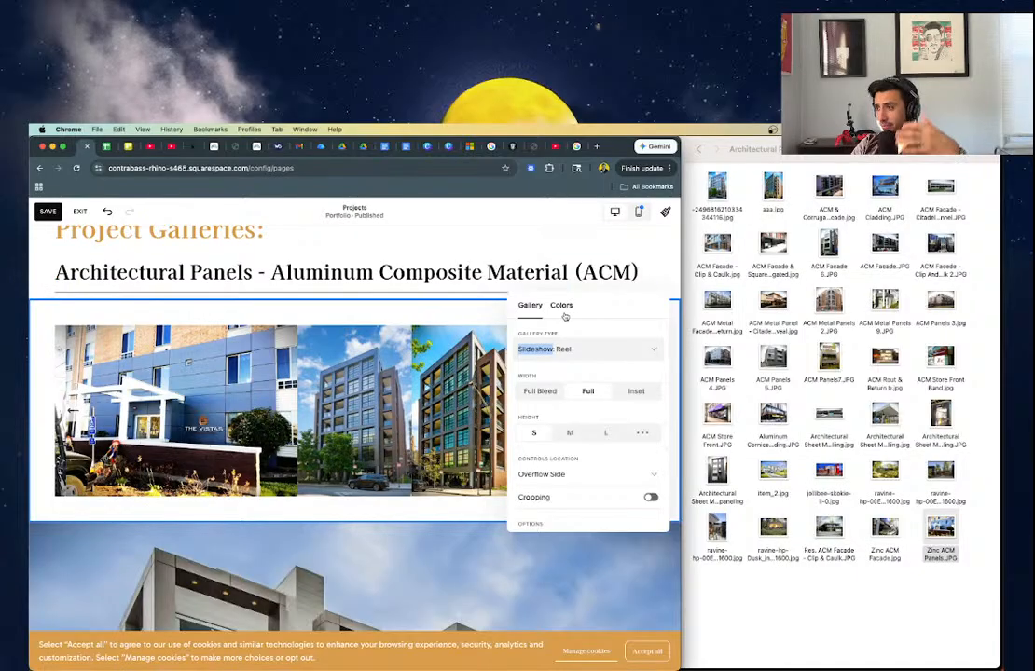
{"action": "left_click", "coordinate": [463, 316]}
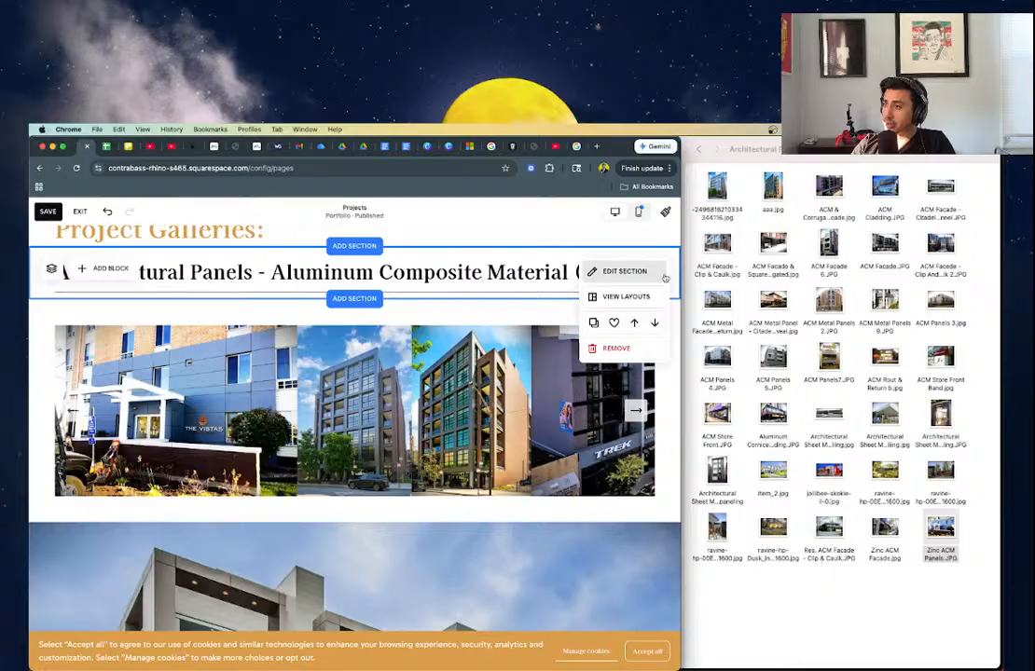
- Save the Architectural Panels heading section to this site's saved sections and open the save options for the gallery section below it
{"action": "left_click", "coordinate": [616, 322]}
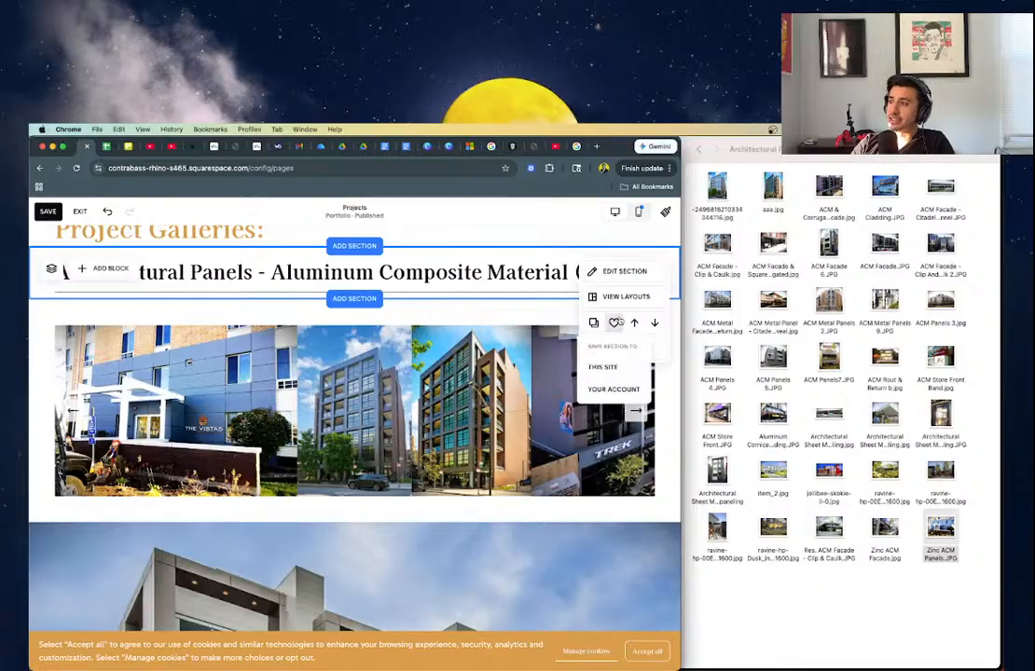
{"action": "left_click", "coordinate": [604, 368]}
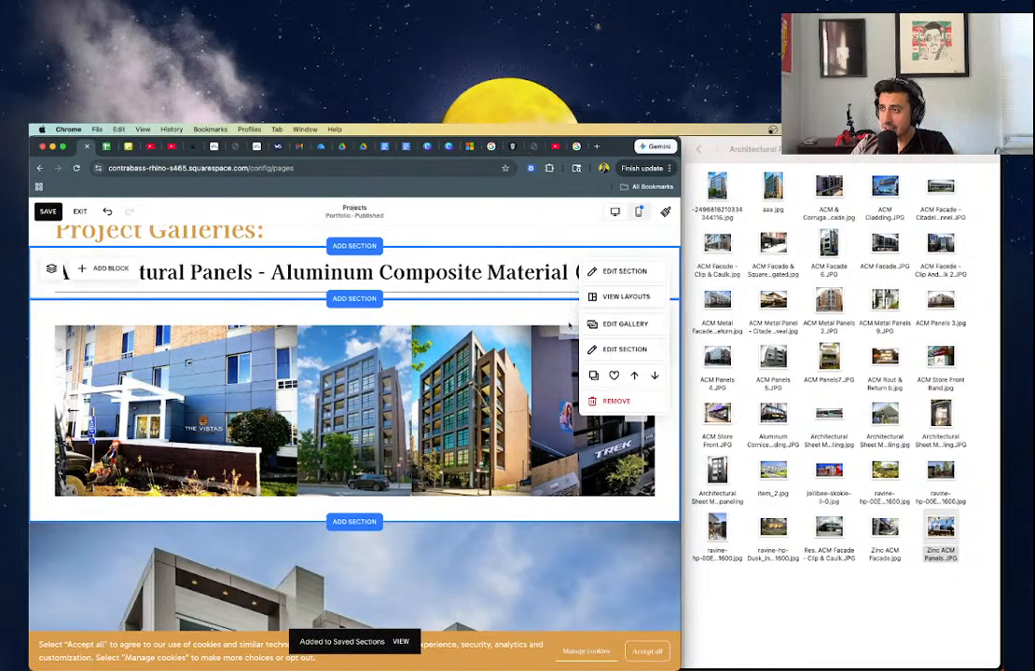
{"action": "left_click", "coordinate": [613, 375]}
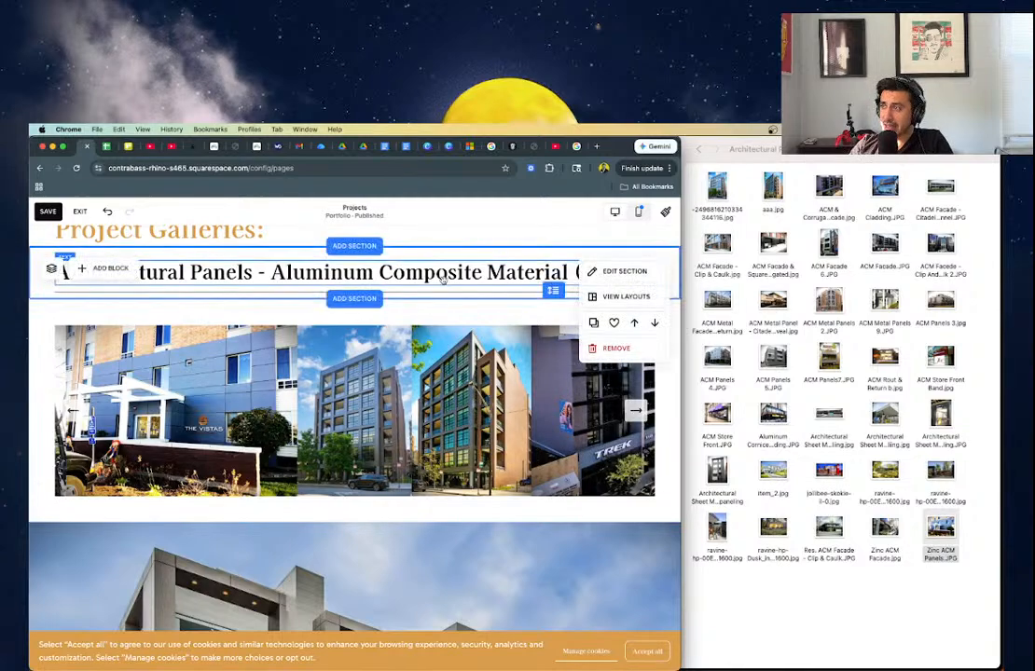
- Save the Projects page, exit editing, and open the Architectural Sheet Metal service page
{"action": "left_click", "coordinate": [48, 212]}
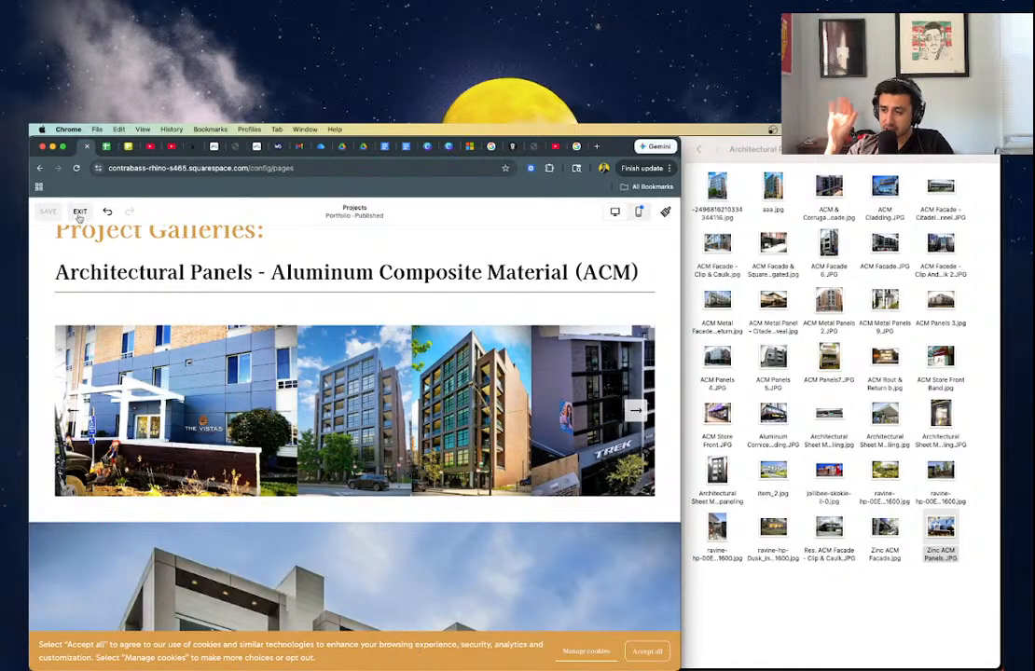
{"action": "left_click", "coordinate": [79, 211]}
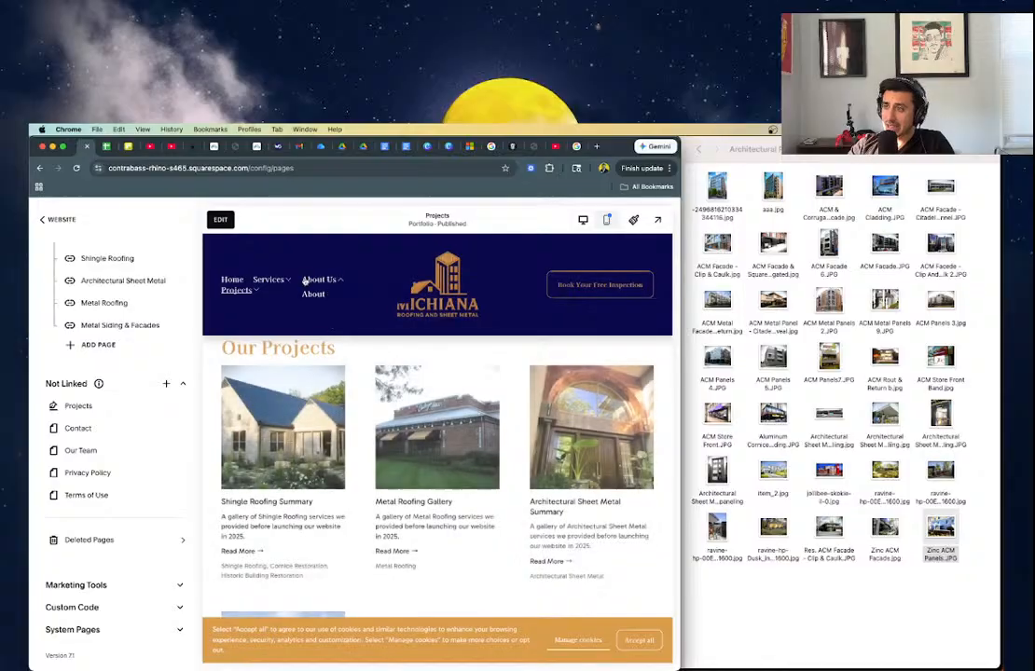
{"action": "mouse_move", "coordinate": [270, 281]}
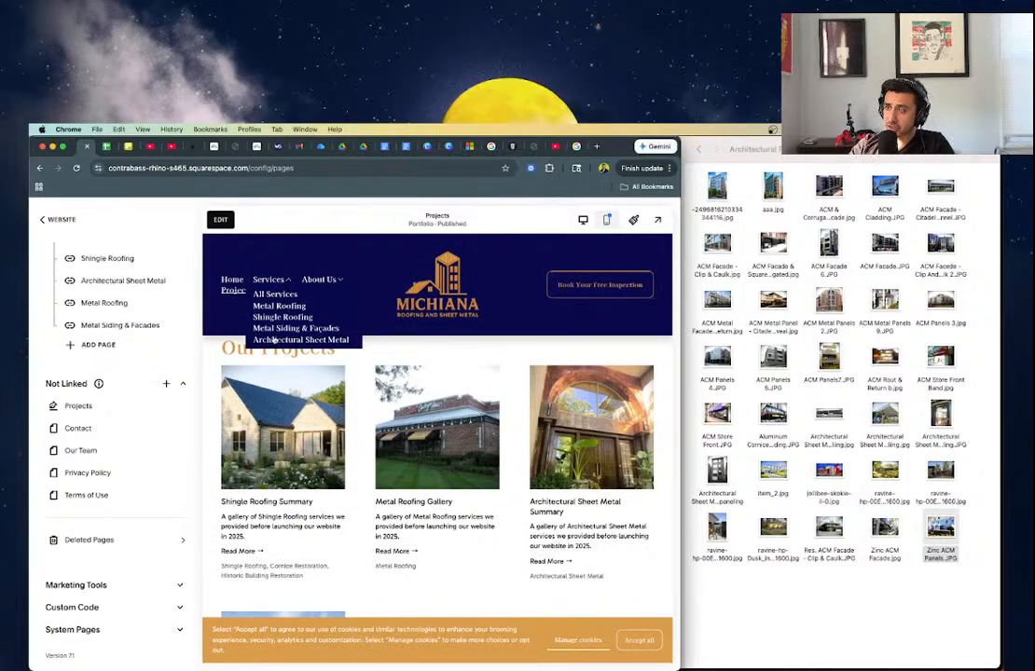
{"action": "left_click", "coordinate": [272, 340]}
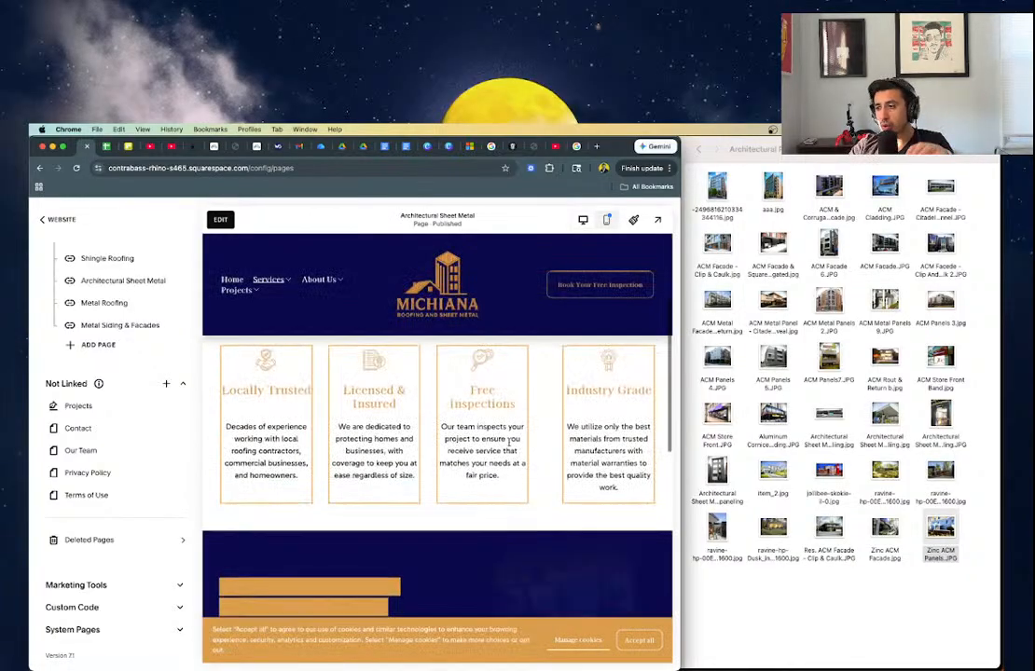
- Start editing the Architectural Sheet Metal page and insert the saved ACM heading section above the See Our Work section
{"action": "scroll", "coordinate": [509, 442], "scroll_direction": "down", "scroll_amount": 7}
{"action": "scroll", "coordinate": [509, 442], "scroll_direction": "up", "scroll_amount": 2}
{"action": "left_click", "coordinate": [212, 224]}
{"action": "scroll", "coordinate": [639, 539], "scroll_direction": "down", "scroll_amount": 6}
{"action": "scroll", "coordinate": [639, 538], "scroll_direction": "up", "scroll_amount": 10}
{"action": "scroll", "coordinate": [356, 373], "scroll_direction": "down", "scroll_amount": 5}
{"action": "scroll", "coordinate": [357, 297], "scroll_direction": "up", "scroll_amount": 3}
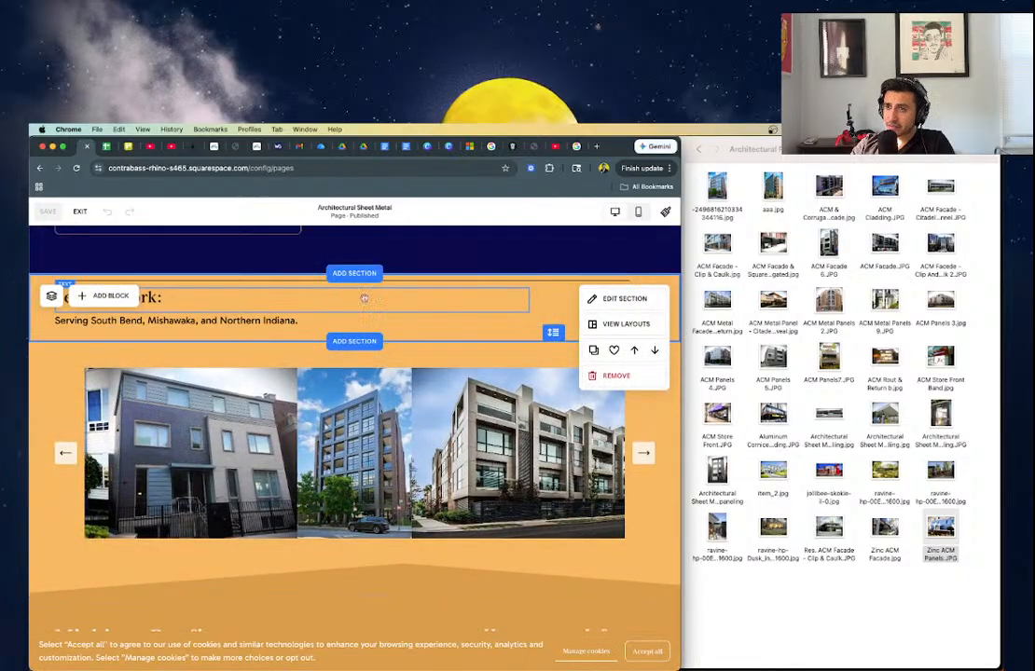
{"action": "left_click", "coordinate": [353, 273]}
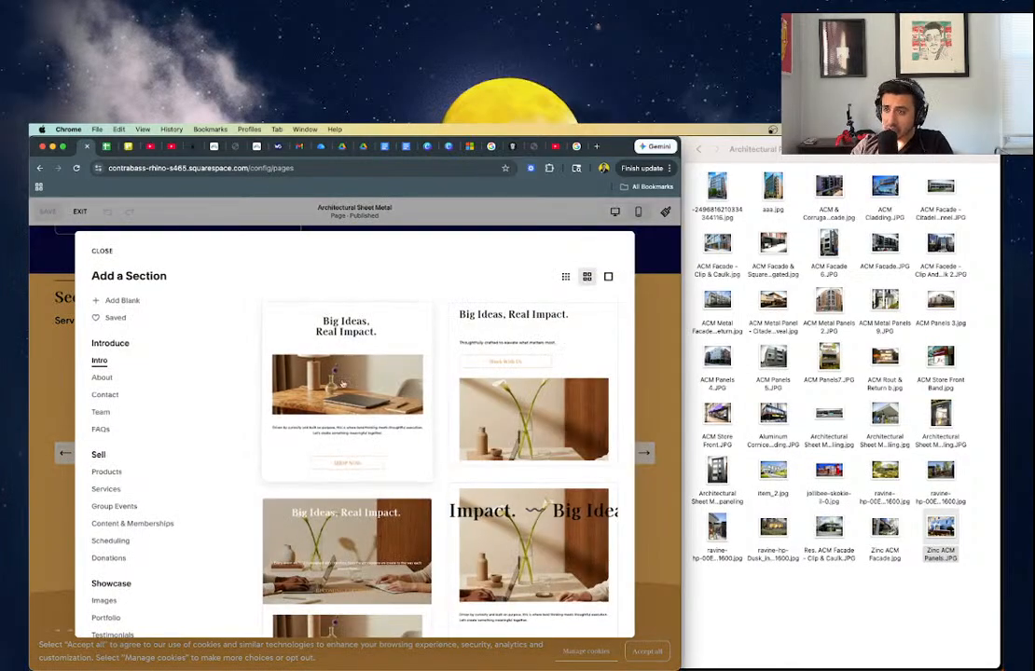
{"action": "left_click", "coordinate": [113, 317]}
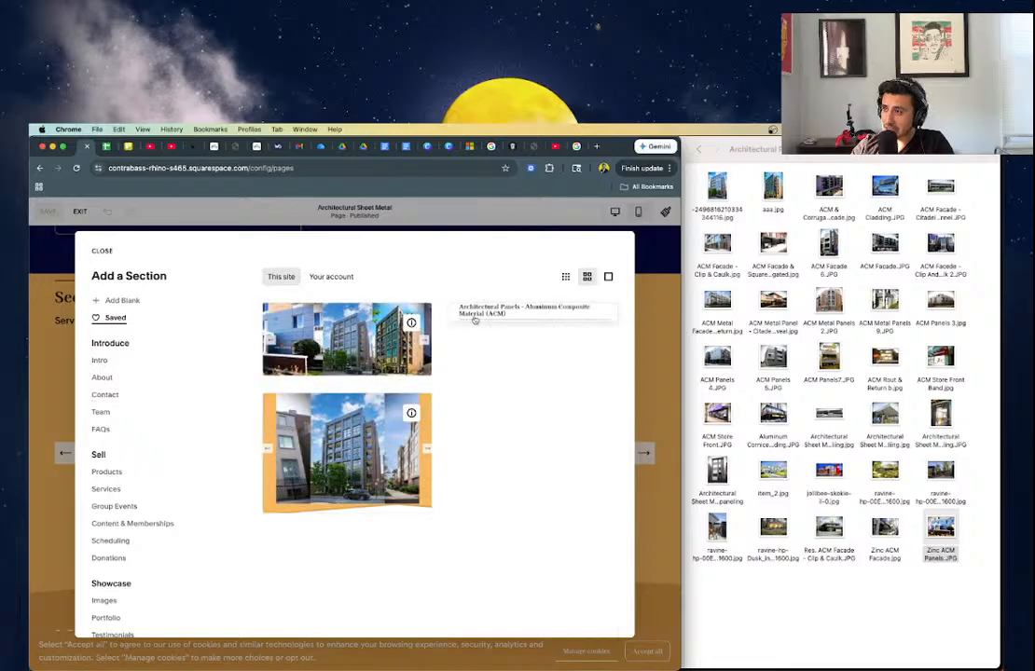
{"action": "left_click", "coordinate": [475, 320]}
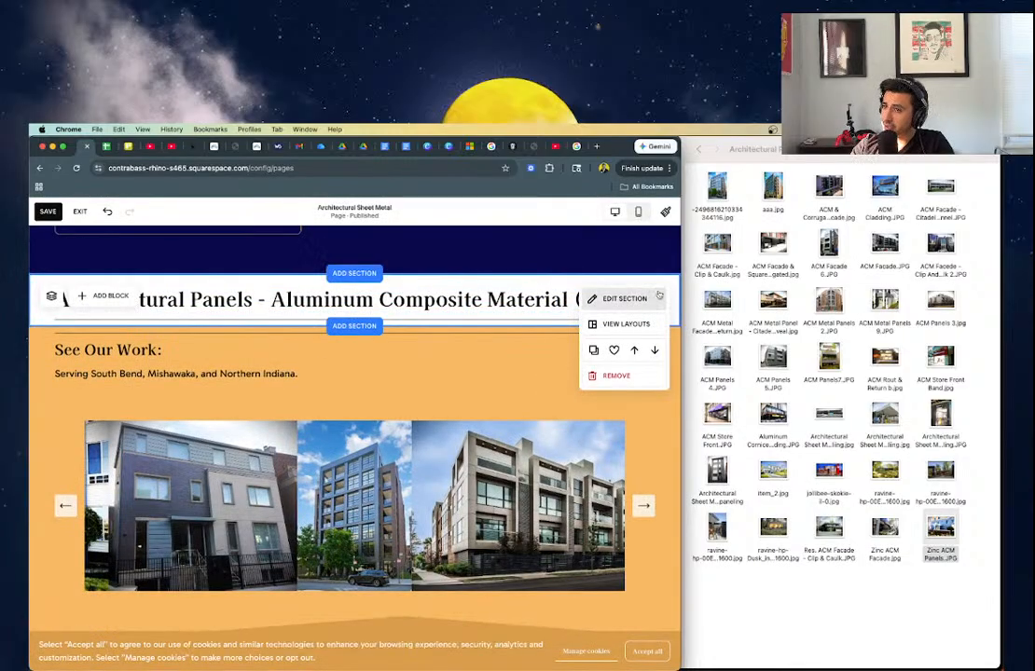
- Set the inserted ACM heading section's color theme to Light 1
{"action": "left_click", "coordinate": [658, 296]}
{"action": "left_click", "coordinate": [608, 279]}
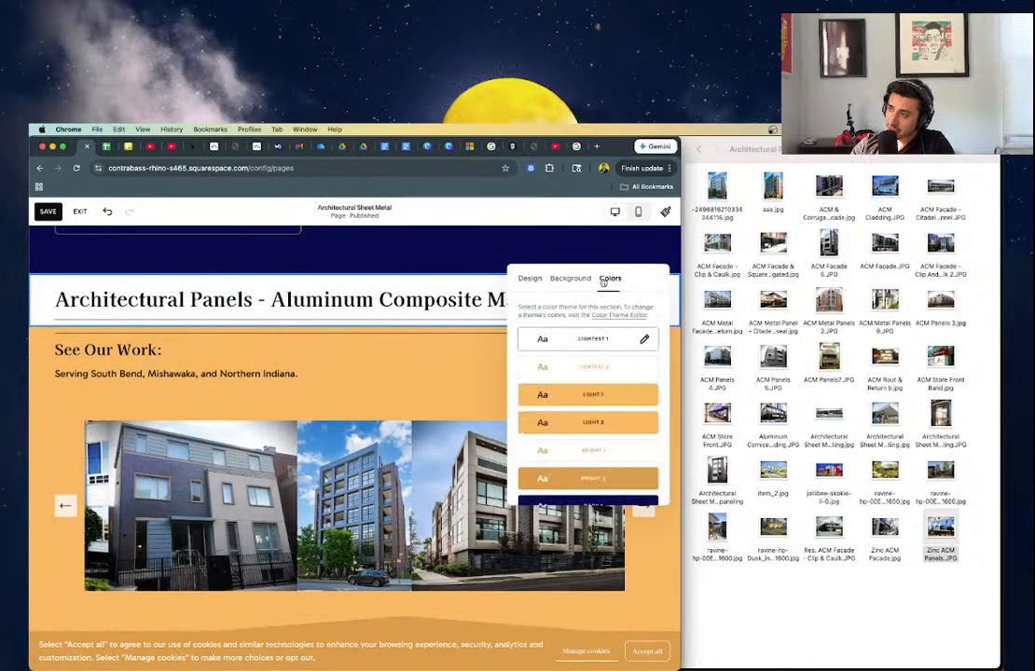
{"action": "left_click", "coordinate": [601, 401]}
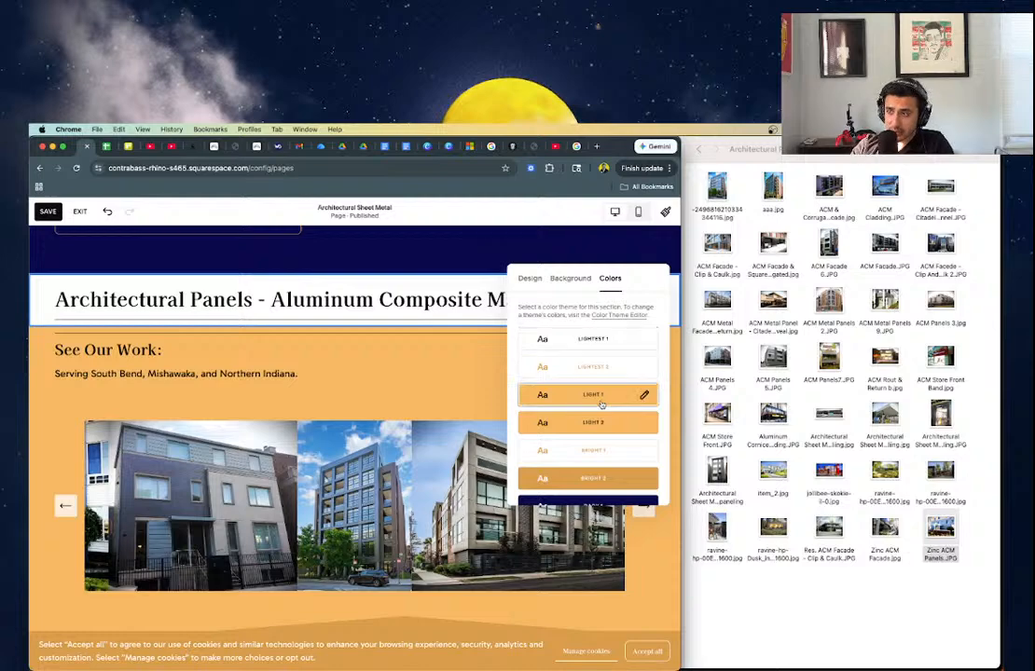
- Remove the See Our Work text section beneath the ACM heading
{"action": "left_click", "coordinate": [380, 350]}
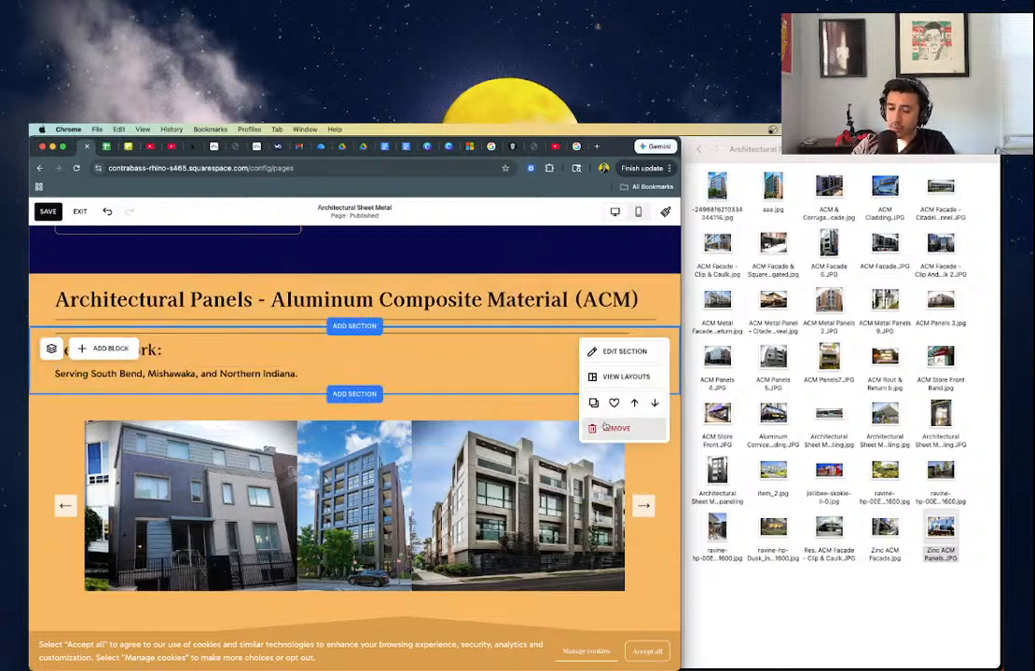
{"action": "left_click", "coordinate": [605, 426]}
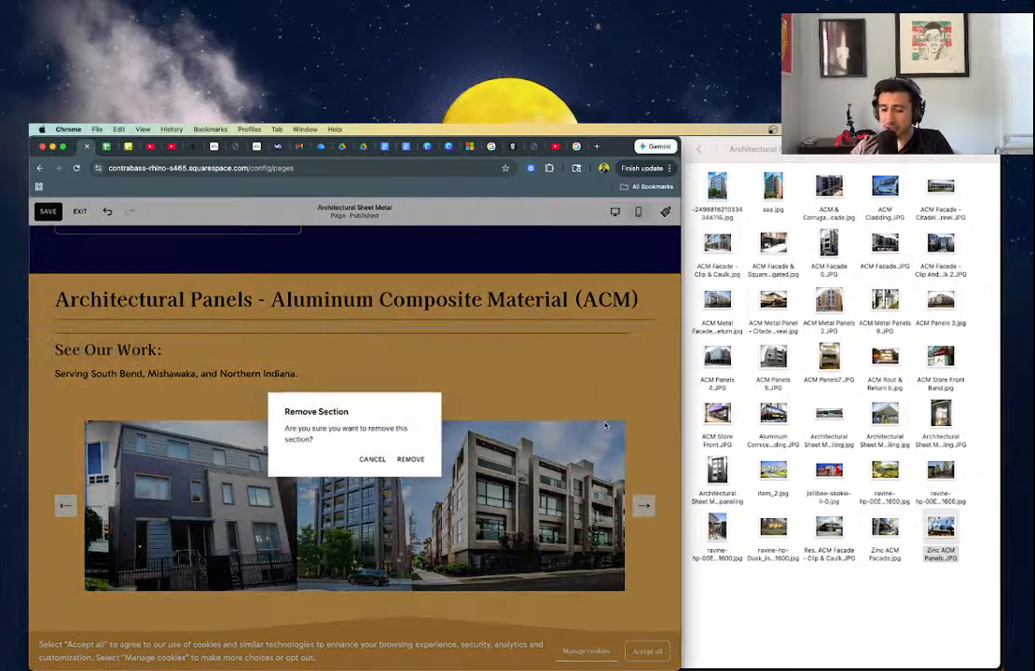
{"action": "left_click", "coordinate": [411, 458]}
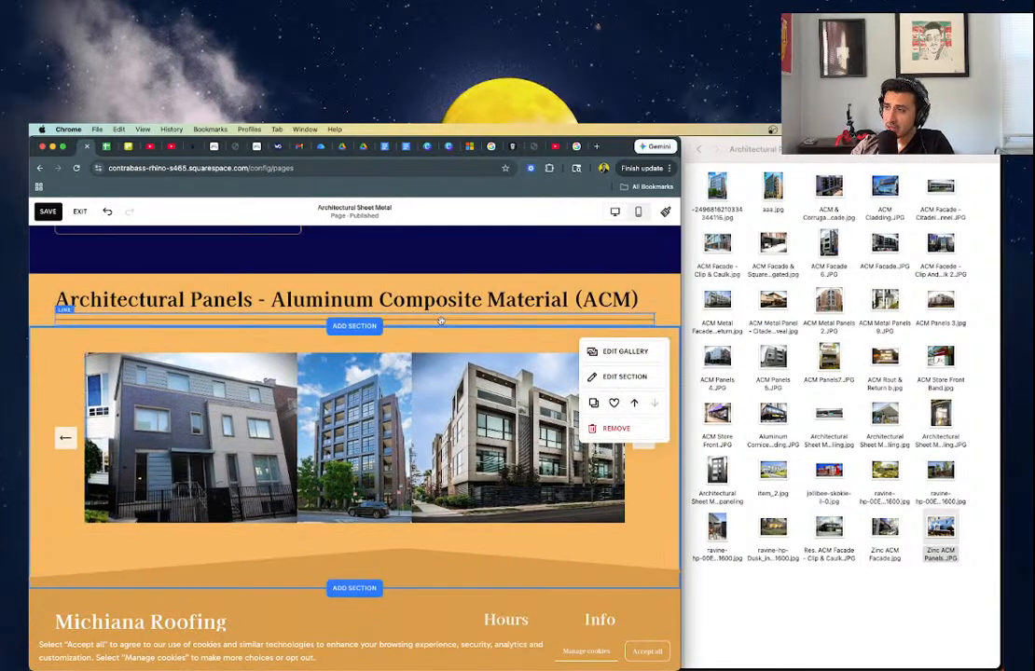
- Insert this site's saved white-background ACM gallery section directly below the ACM heading
{"action": "left_click", "coordinate": [359, 325]}
{"action": "left_click", "coordinate": [121, 318]}
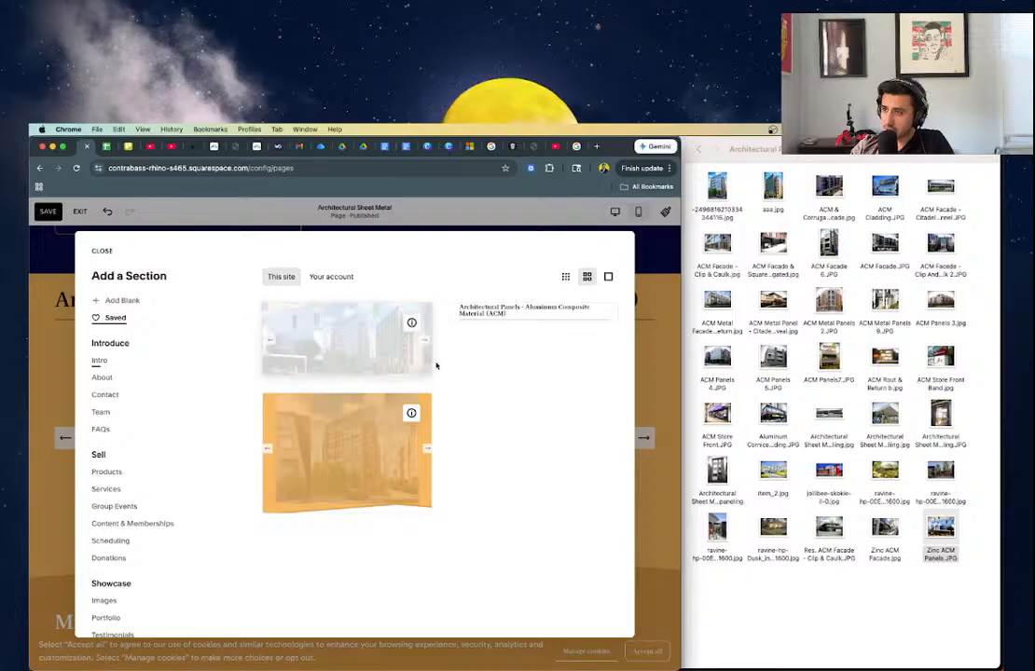
{"action": "left_click", "coordinate": [348, 338]}
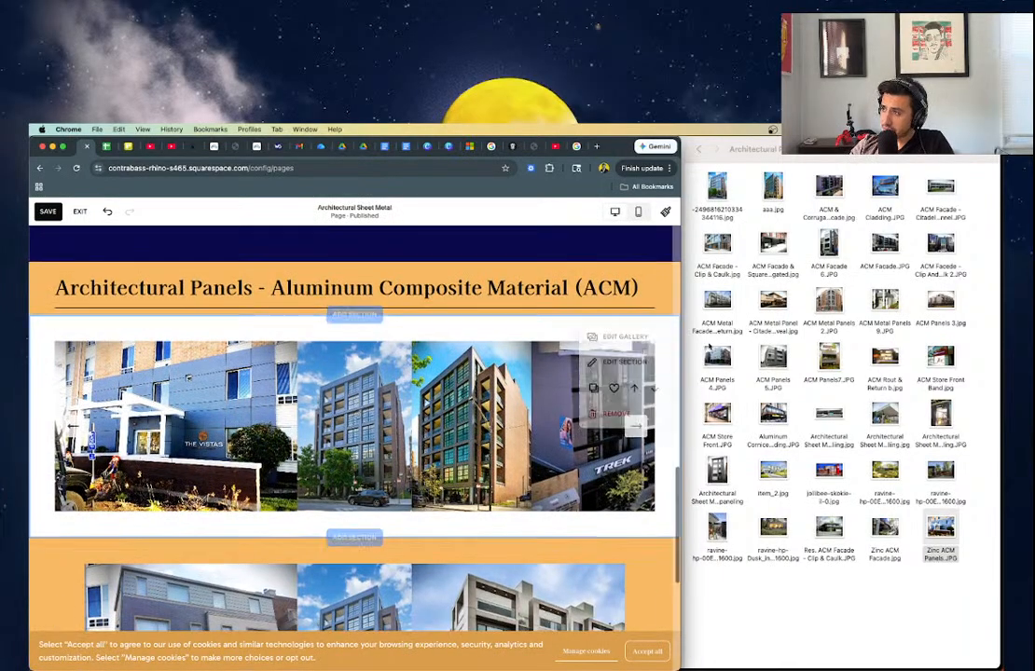
- Change the newly inserted ACM gallery section's color theme to Light 1
{"action": "scroll", "coordinate": [629, 352], "scroll_direction": "down", "scroll_amount": 2}
{"action": "scroll", "coordinate": [629, 352], "scroll_direction": "down", "scroll_amount": 5}
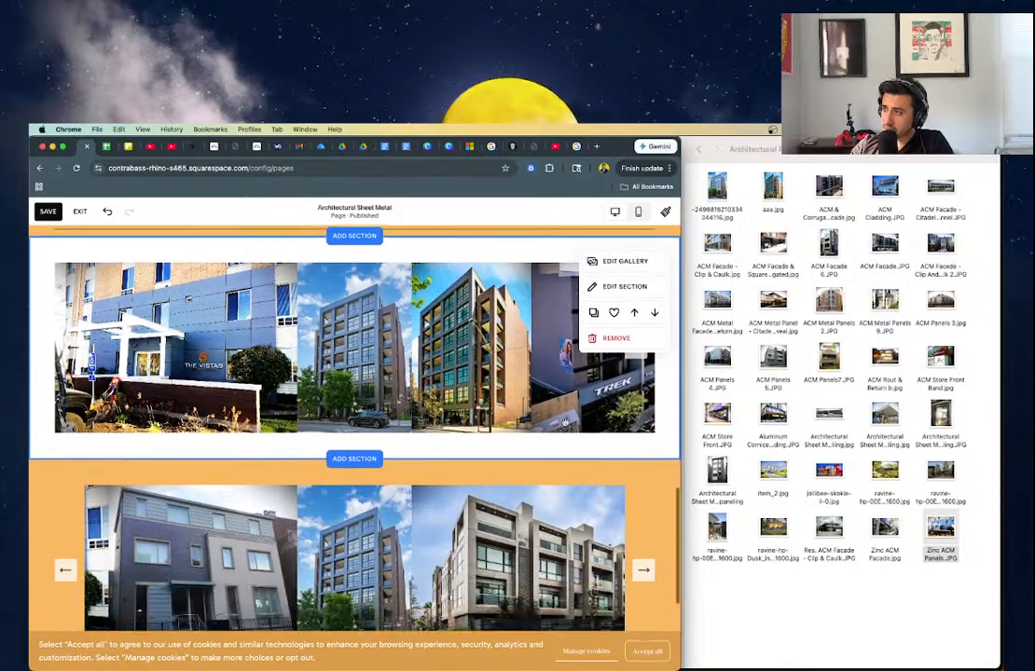
{"action": "scroll", "coordinate": [629, 352], "scroll_direction": "up", "scroll_amount": 5}
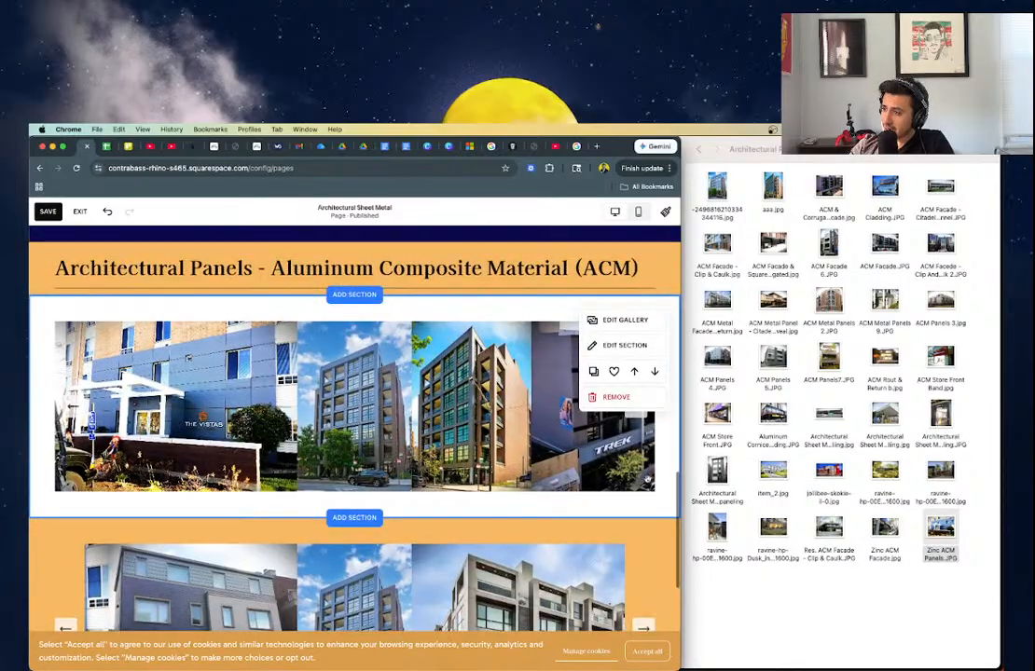
{"action": "left_click", "coordinate": [618, 344]}
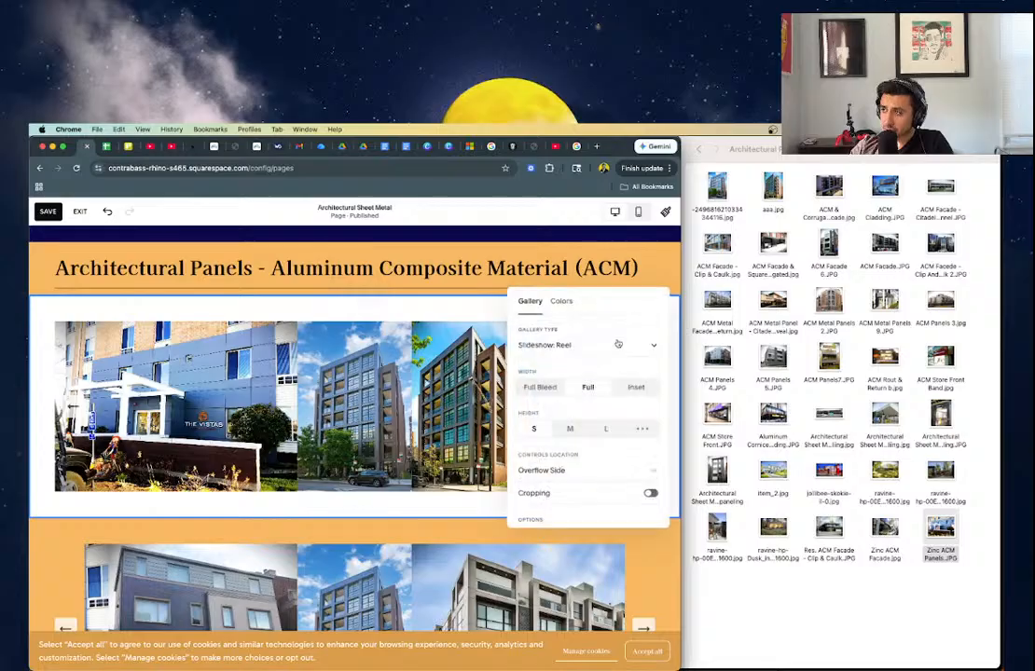
{"action": "left_click", "coordinate": [564, 302]}
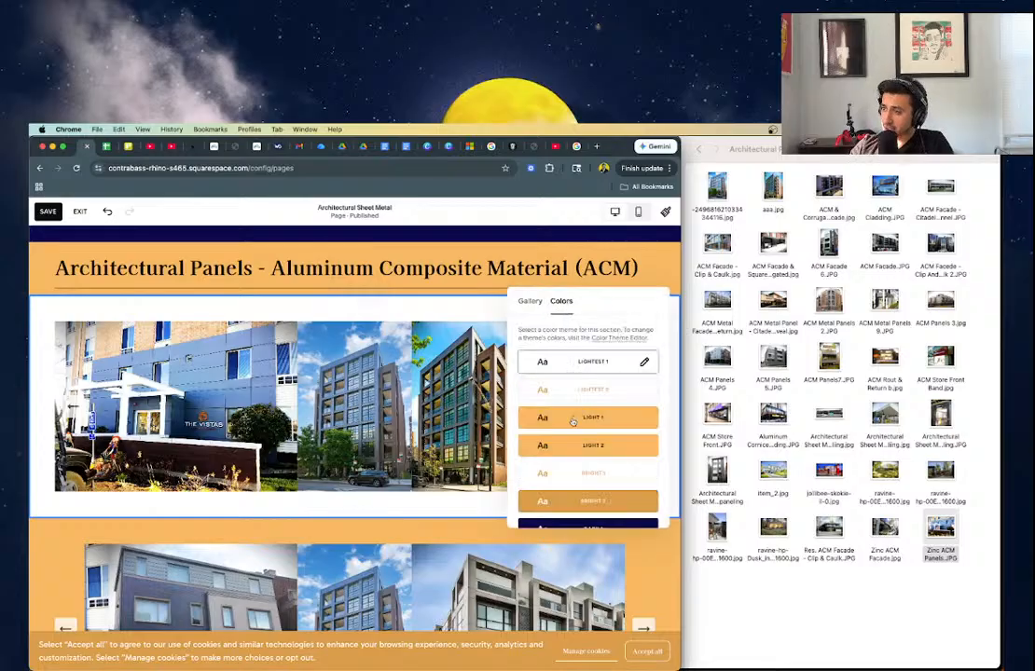
{"action": "left_click", "coordinate": [572, 421]}
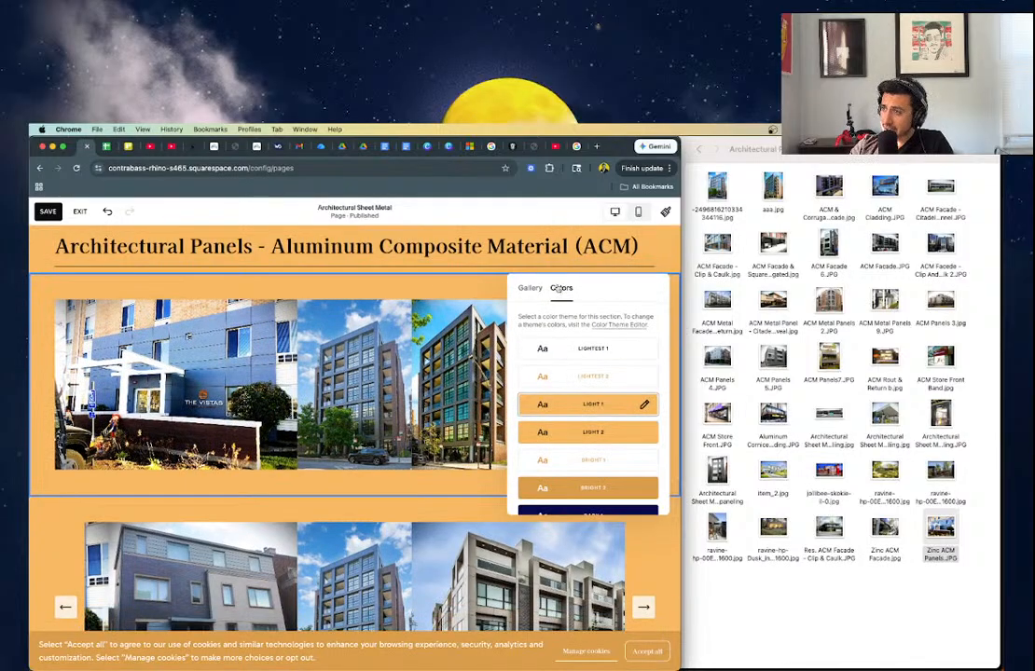
- Turn on the Divider for the new ACM gallery section and open the divider's shape settings
{"action": "left_click", "coordinate": [530, 288]}
{"action": "scroll", "coordinate": [602, 424], "scroll_direction": "down", "scroll_amount": 3}
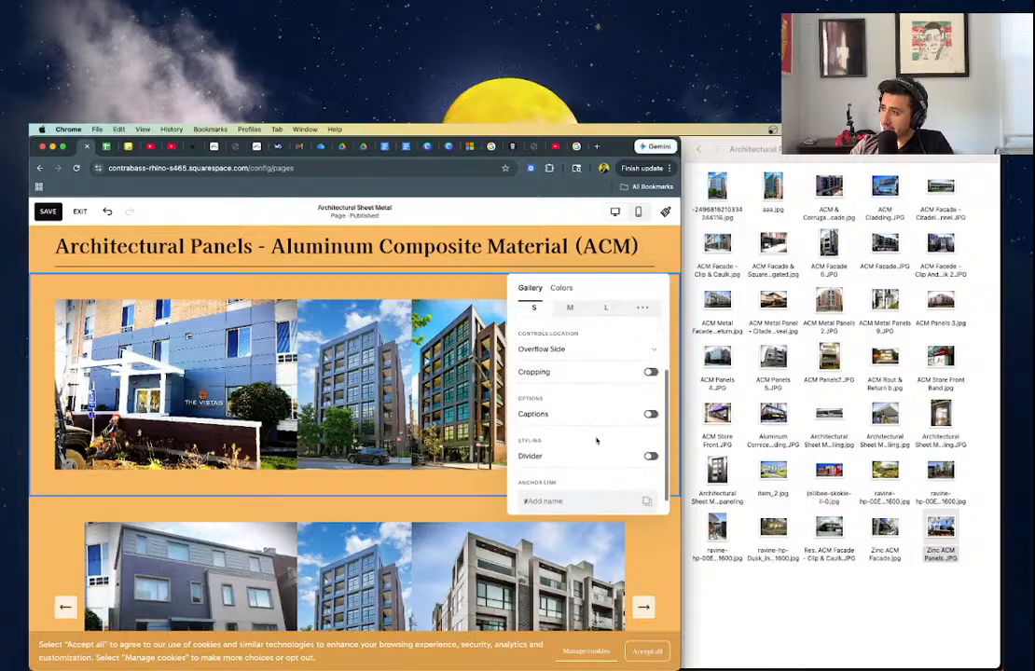
{"action": "left_click", "coordinate": [591, 455]}
{"action": "scroll", "coordinate": [591, 454], "scroll_direction": "down", "scroll_amount": 2}
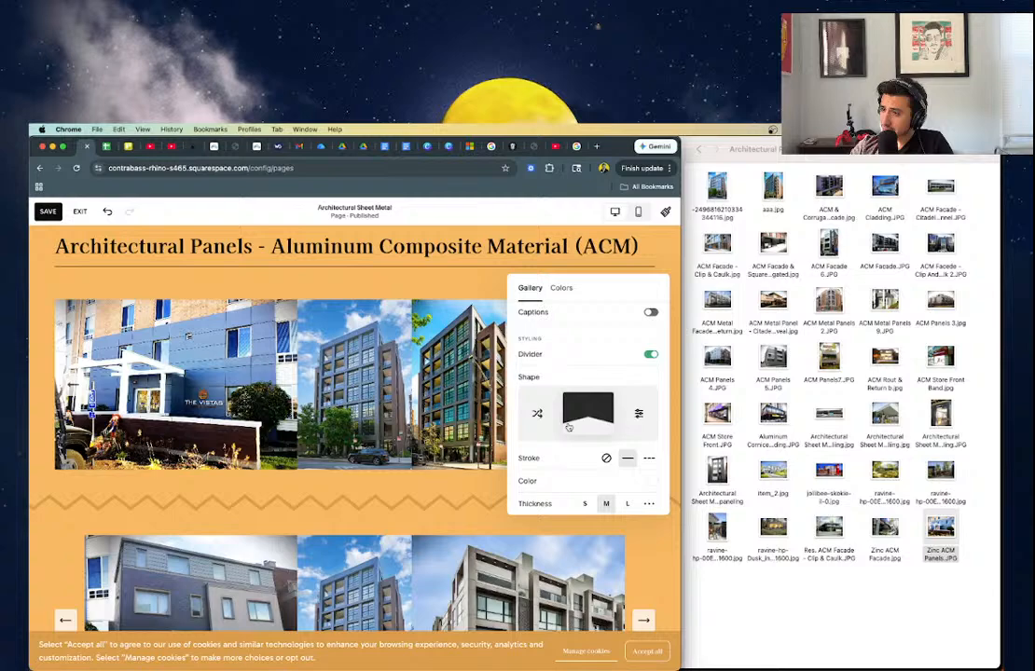
{"action": "left_click", "coordinate": [637, 414]}
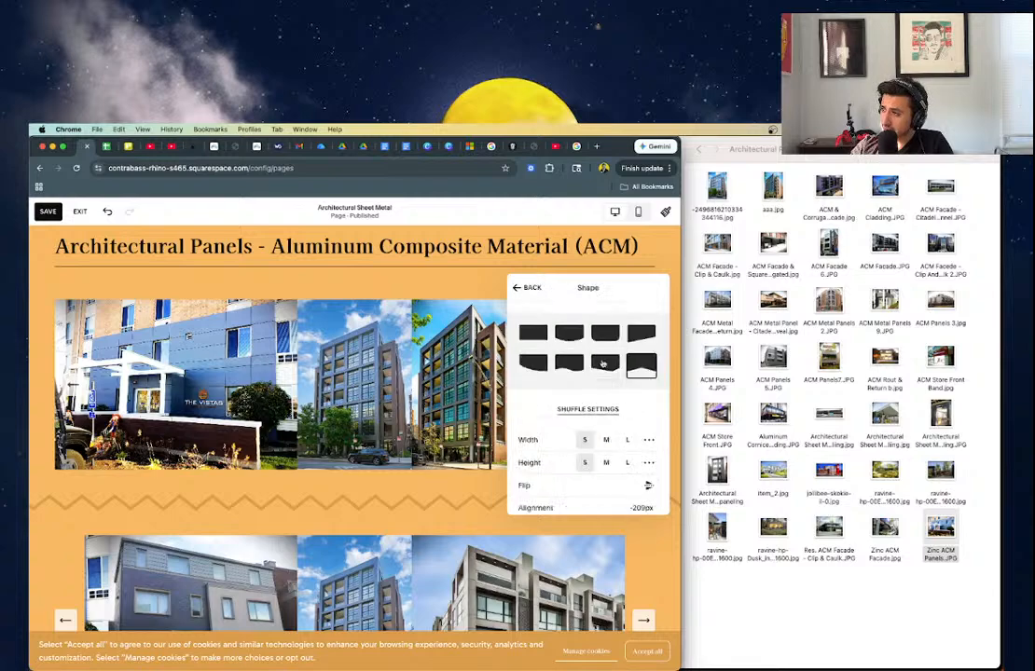
{"action": "scroll", "coordinate": [600, 449], "scroll_direction": "down", "scroll_amount": 1}
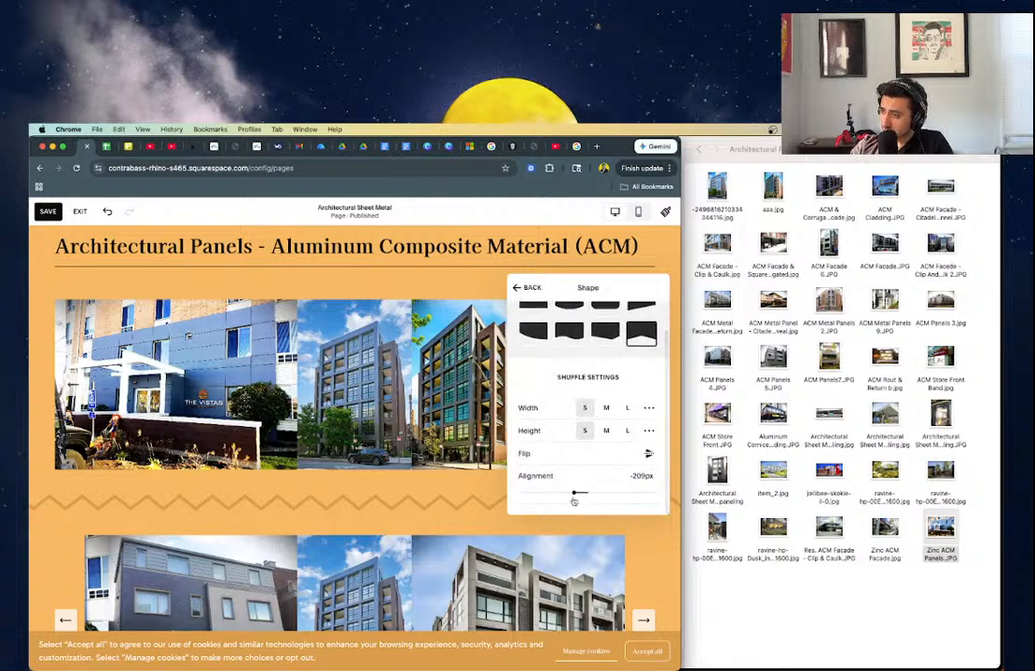
- Try the gallery divider with an alignment of -29px, medium and small heights, and medium and large widths
{"action": "left_click_drag", "start_coordinate": [579, 495], "coordinate": [586, 492]}
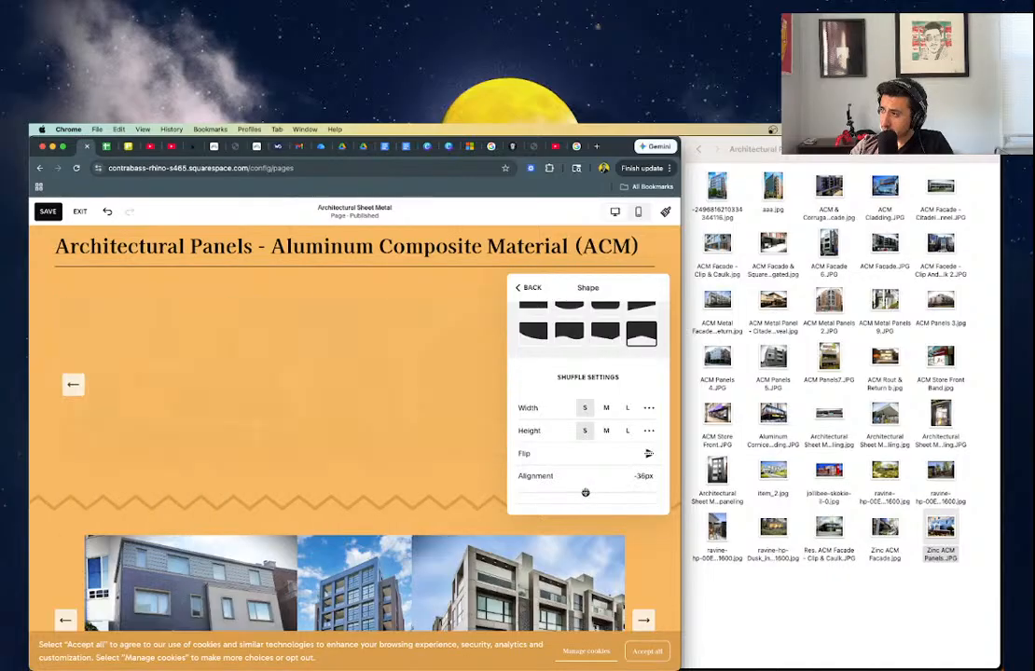
{"action": "left_click", "coordinate": [607, 431]}
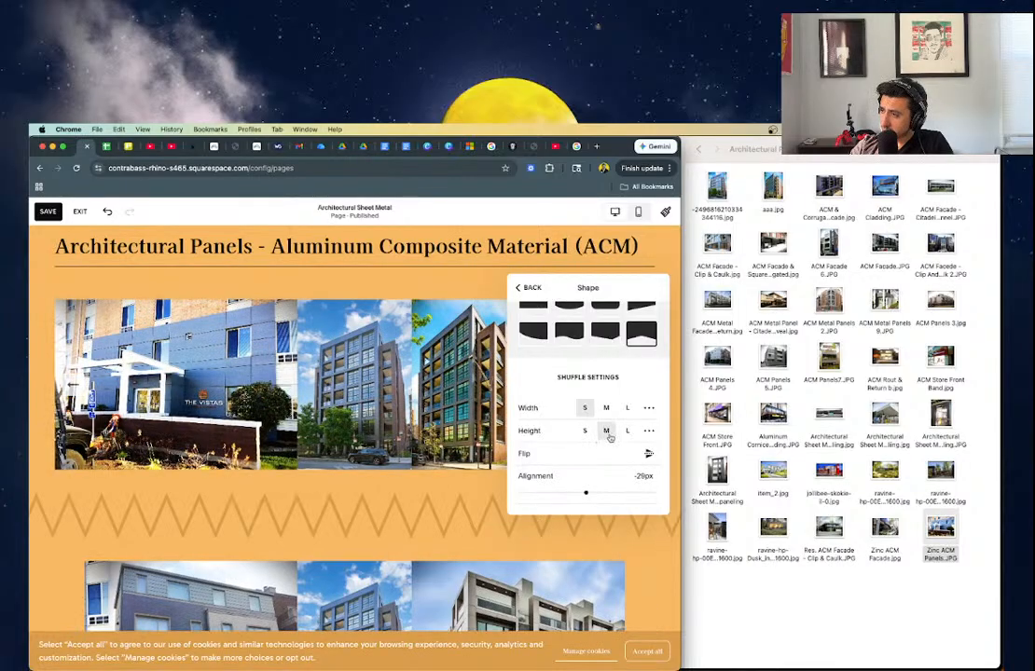
{"action": "left_click", "coordinate": [586, 433]}
{"action": "left_click", "coordinate": [610, 410]}
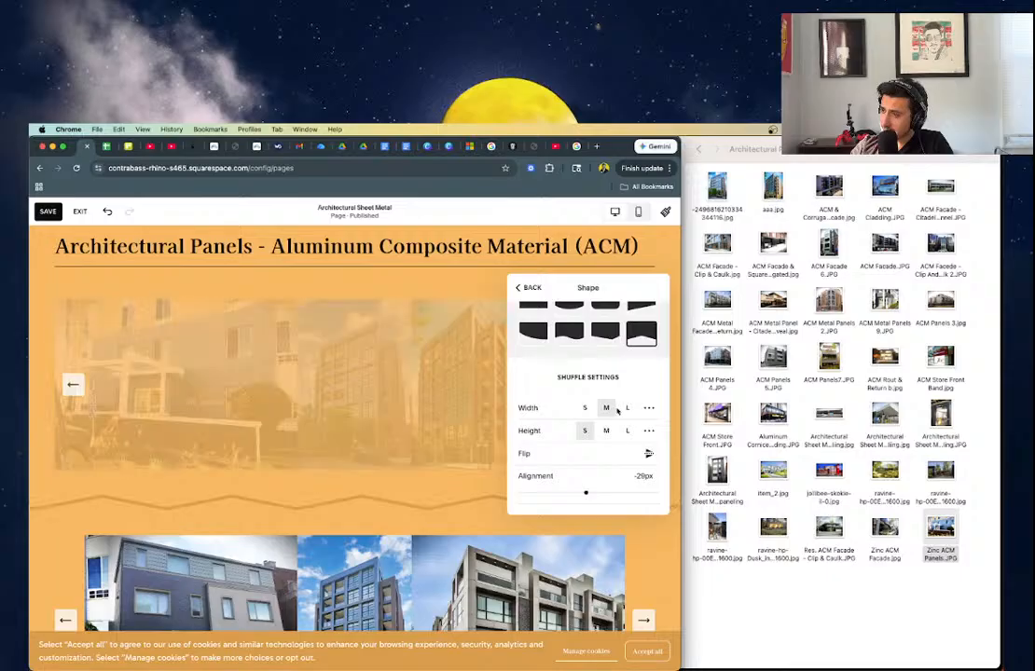
{"action": "left_click", "coordinate": [624, 411]}
{"action": "scroll", "coordinate": [418, 437], "scroll_direction": "down", "scroll_amount": 5}
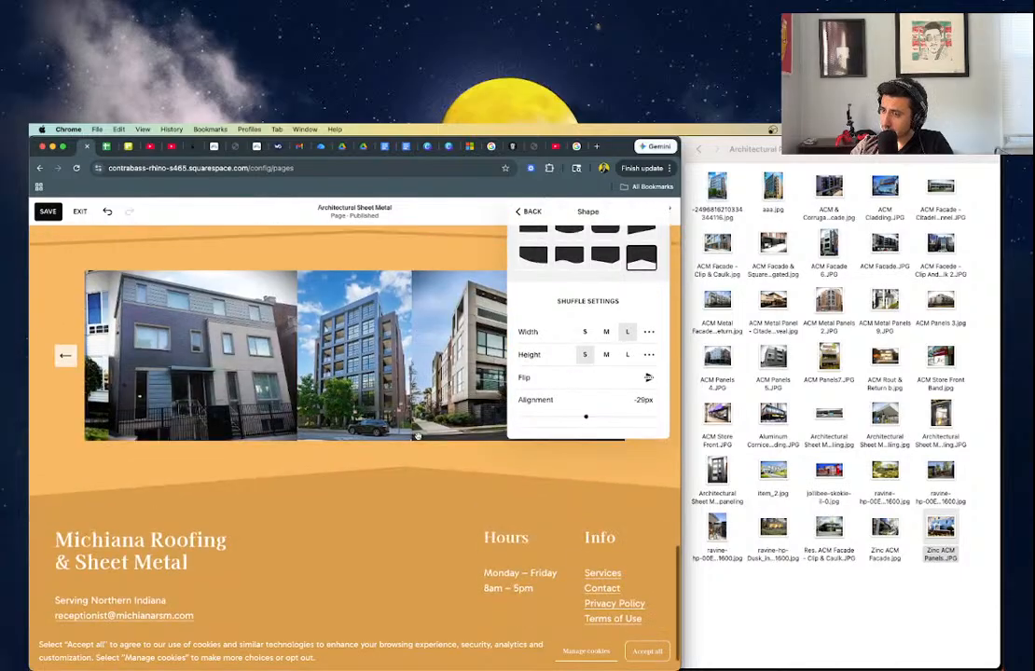
{"action": "scroll", "coordinate": [418, 437], "scroll_direction": "up", "scroll_amount": 4}
{"action": "scroll", "coordinate": [418, 436], "scroll_direction": "up", "scroll_amount": 1}
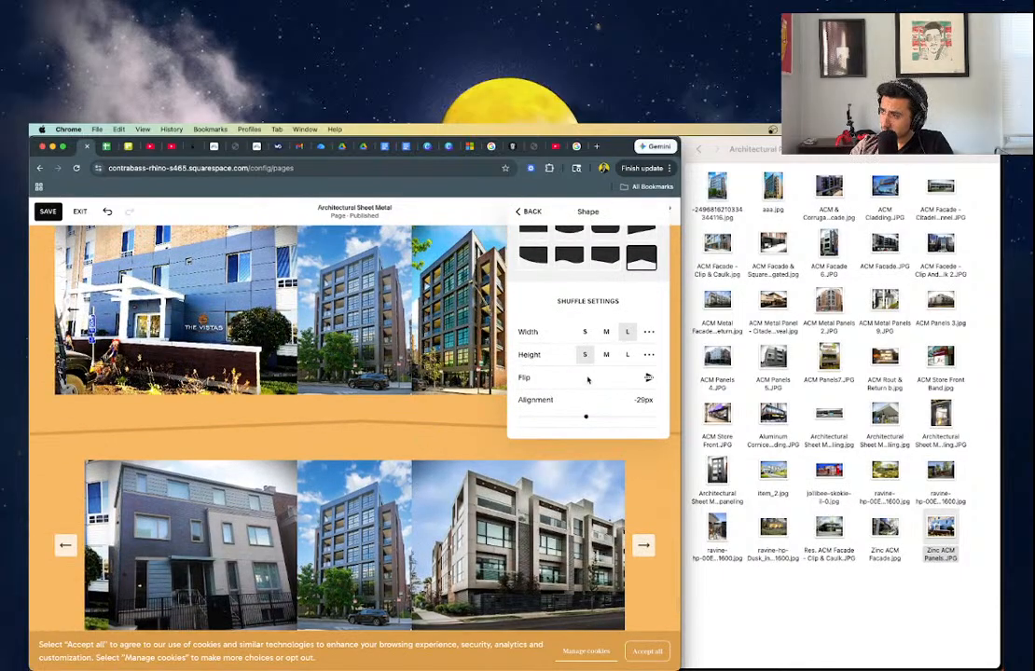
- Set the gallery divider to a custom width of 122vw, a custom height of 8vw and an alignment of -178px
{"action": "left_click", "coordinate": [648, 332]}
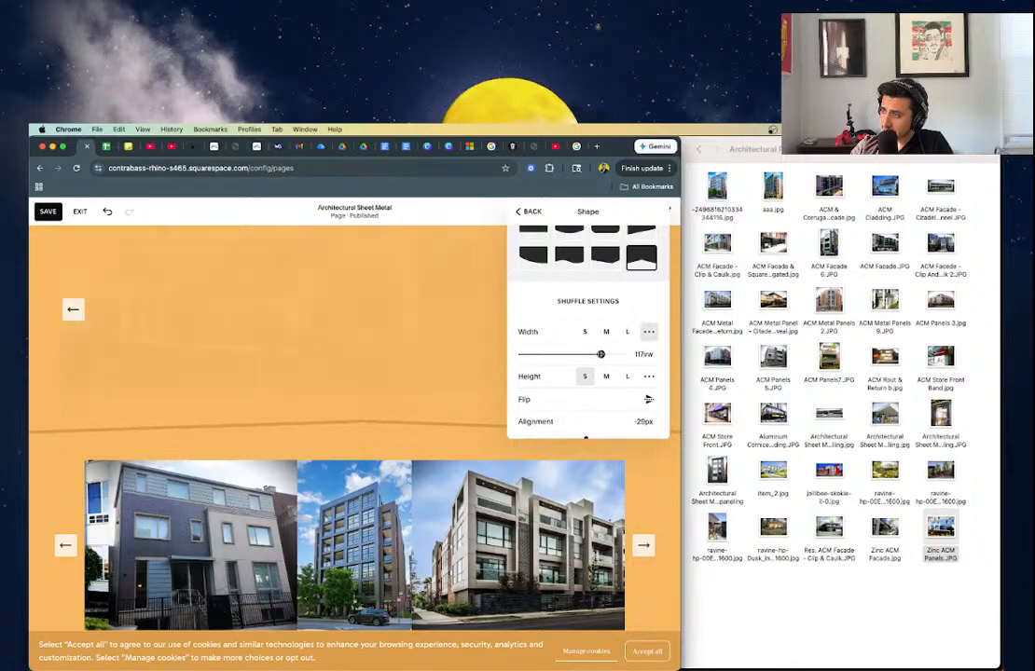
{"action": "left_click_drag", "start_coordinate": [591, 355], "coordinate": [603, 356]}
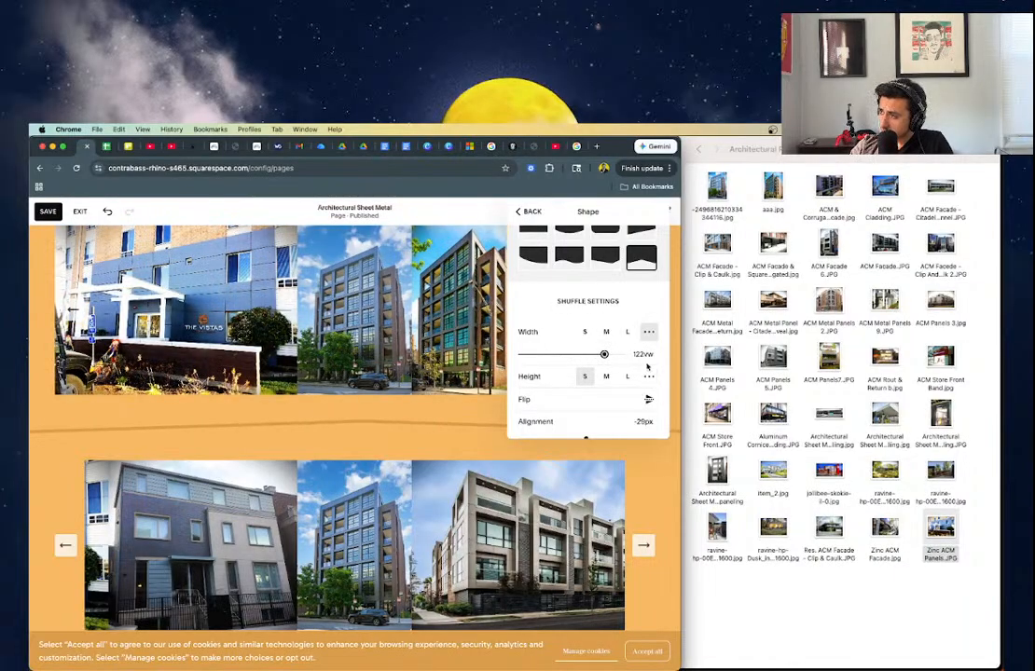
{"action": "left_click_drag", "start_coordinate": [522, 397], "coordinate": [523, 398]}
{"action": "scroll", "coordinate": [586, 409], "scroll_direction": "down", "scroll_amount": 1}
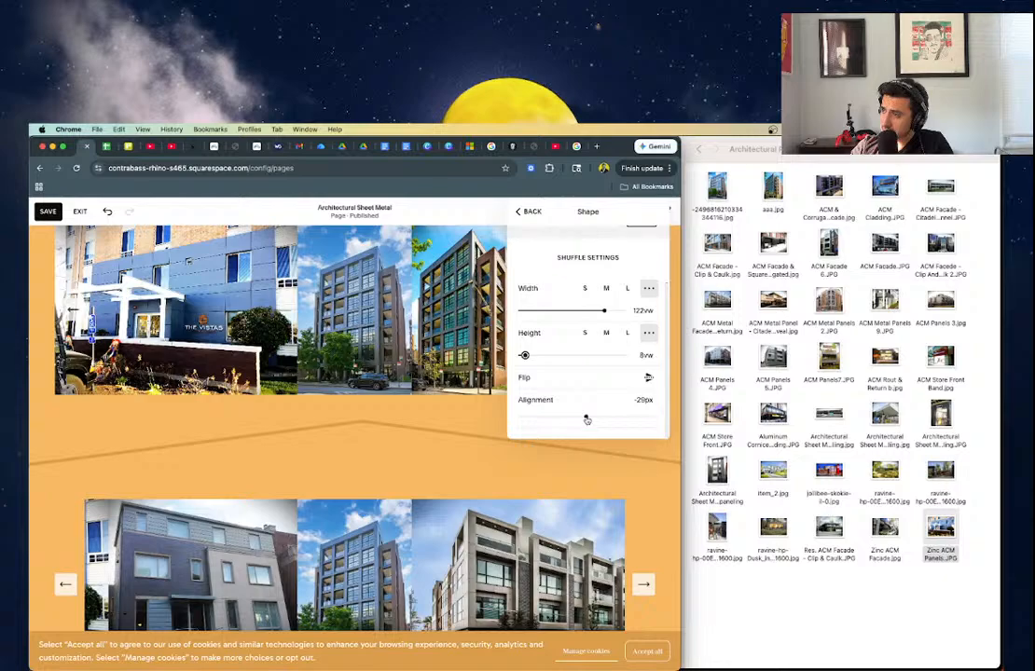
{"action": "left_click_drag", "start_coordinate": [585, 416], "coordinate": [575, 415]}
{"action": "scroll", "coordinate": [457, 442], "scroll_direction": "down", "scroll_amount": 3}
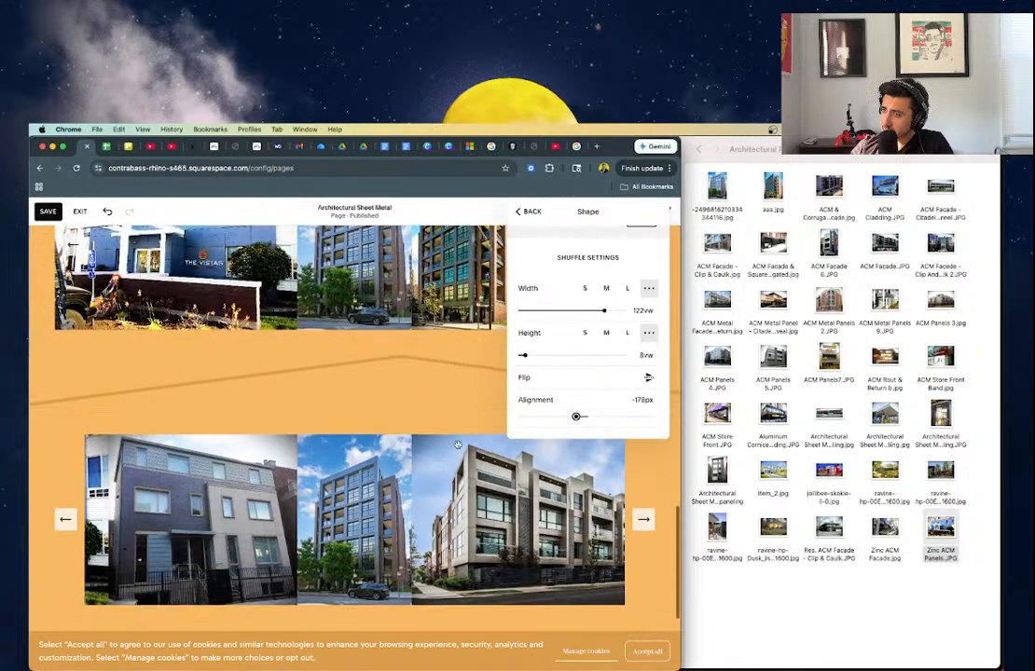
{"action": "scroll", "coordinate": [457, 445], "scroll_direction": "up", "scroll_amount": 4}
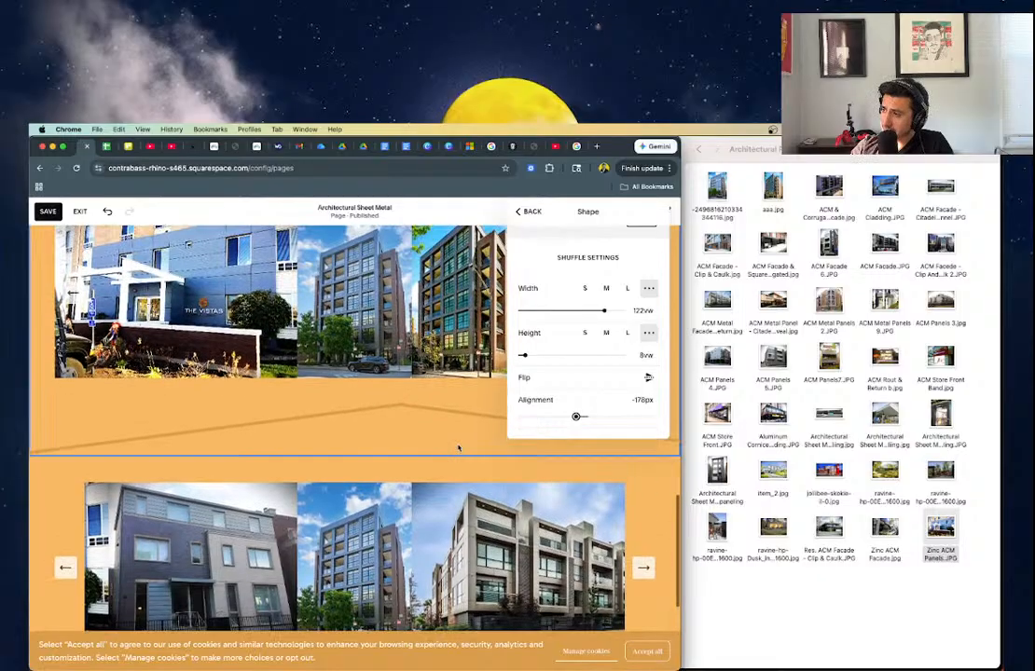
{"action": "scroll", "coordinate": [467, 464], "scroll_direction": "down", "scroll_amount": 1}
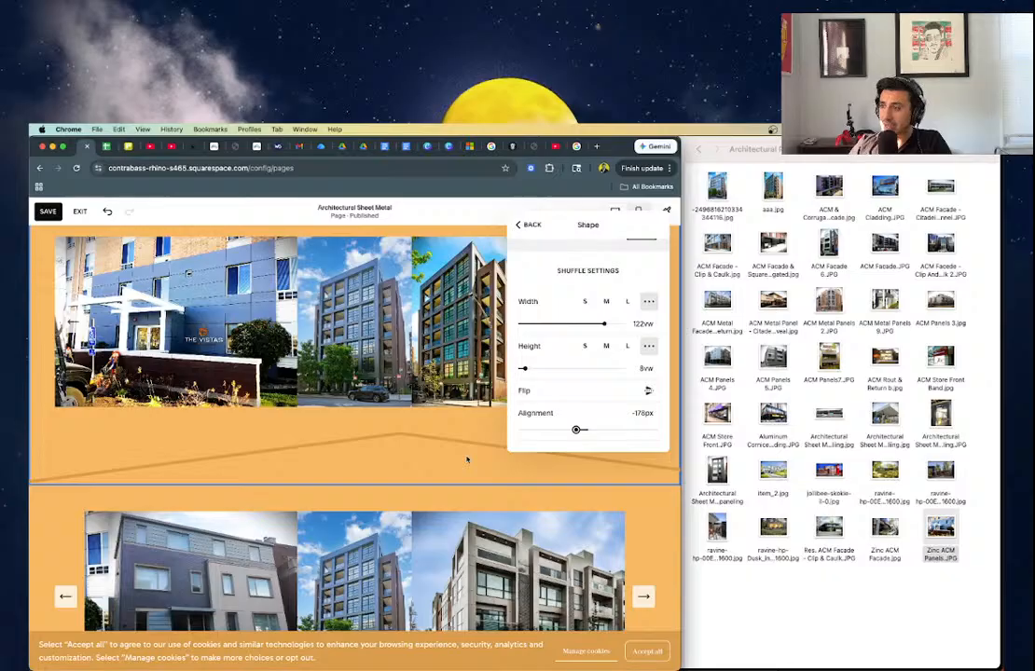
- Remove the old gallery section beneath the new ACM gallery
{"action": "left_click", "coordinate": [448, 504]}
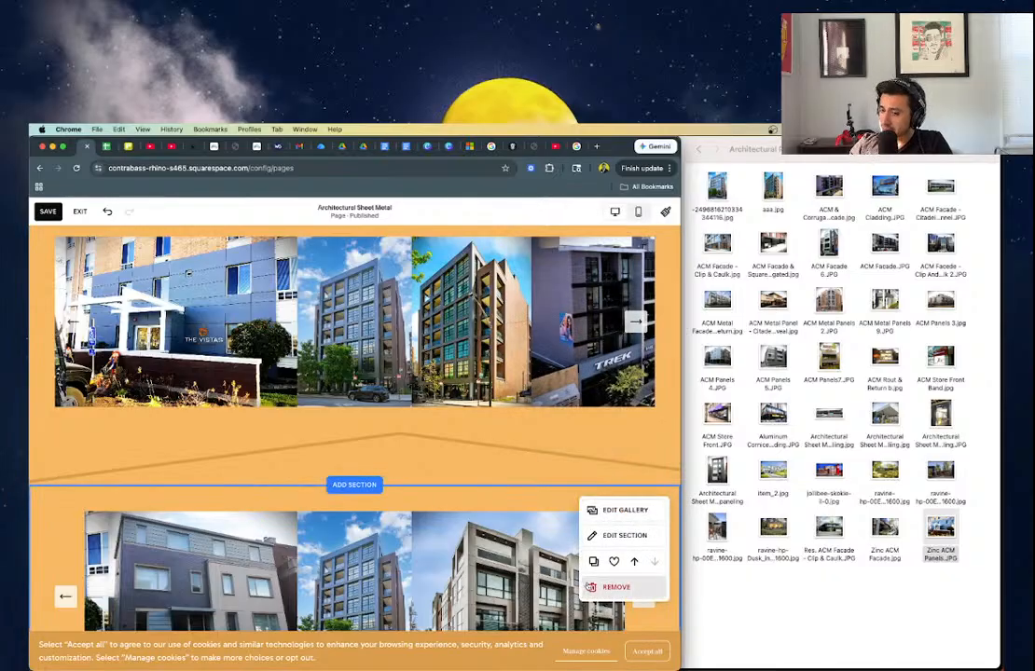
{"action": "left_click", "coordinate": [591, 587]}
{"action": "left_click", "coordinate": [410, 459]}
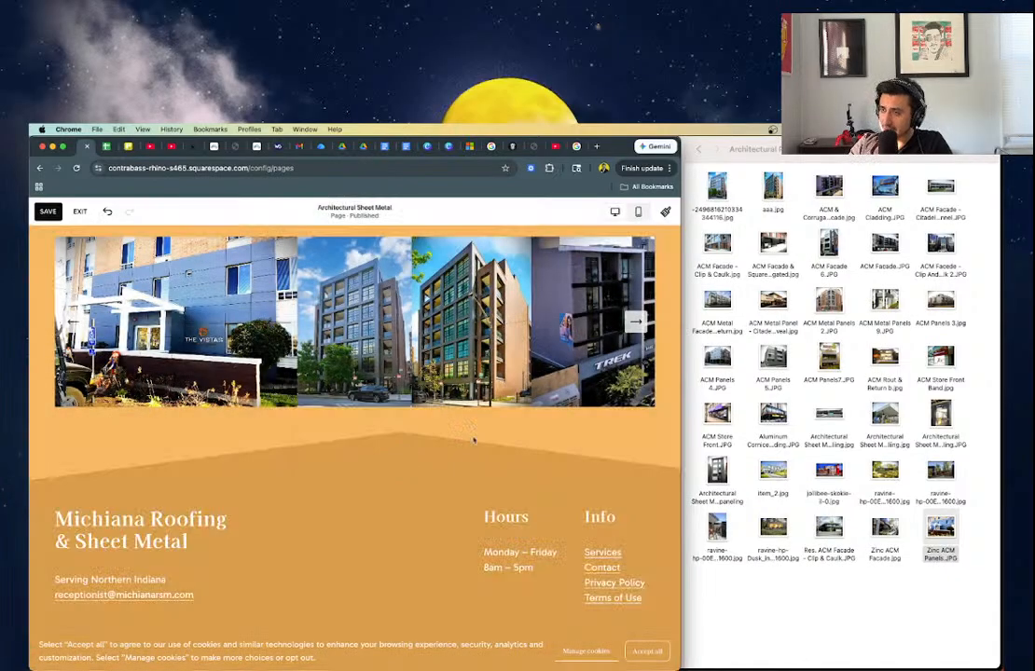
- Add the line "View Our Photos Below:" in Paragraph 2 style beneath the Aluminum Composite Material (ACM) heading
{"action": "scroll", "coordinate": [419, 419], "scroll_direction": "up", "scroll_amount": 4}
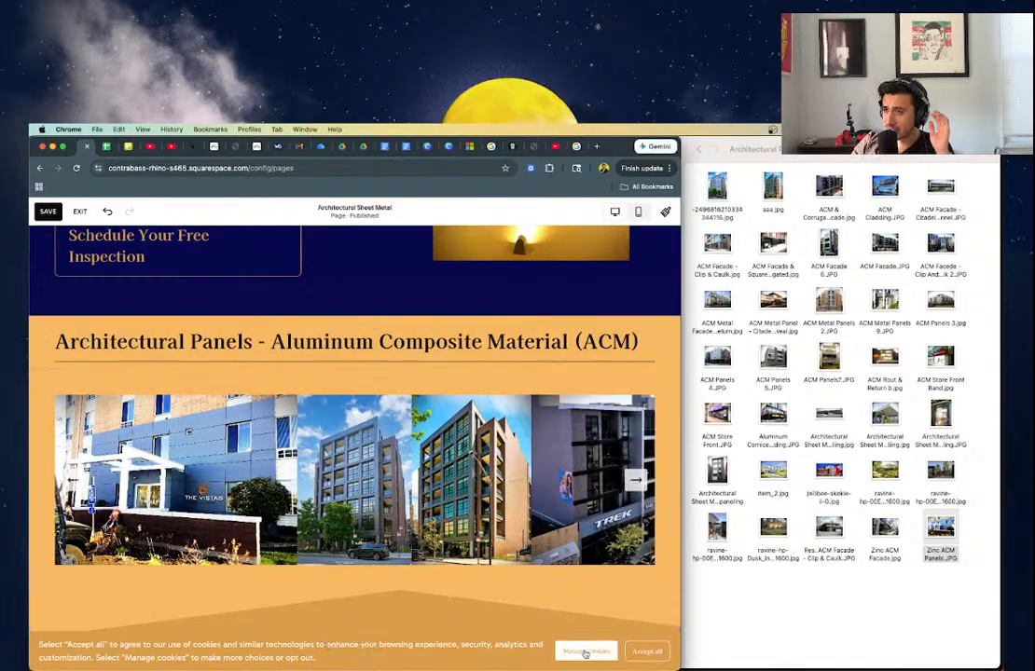
{"action": "left_click", "coordinate": [300, 343]}
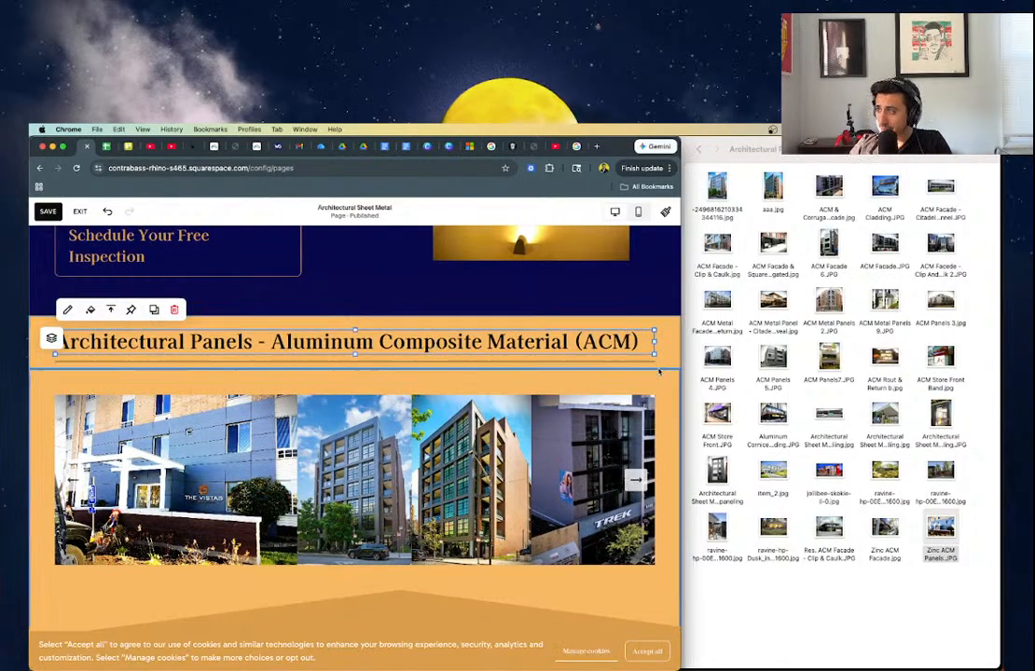
{"action": "left_click", "coordinate": [300, 342]}
{"action": "key", "text": "Return"}
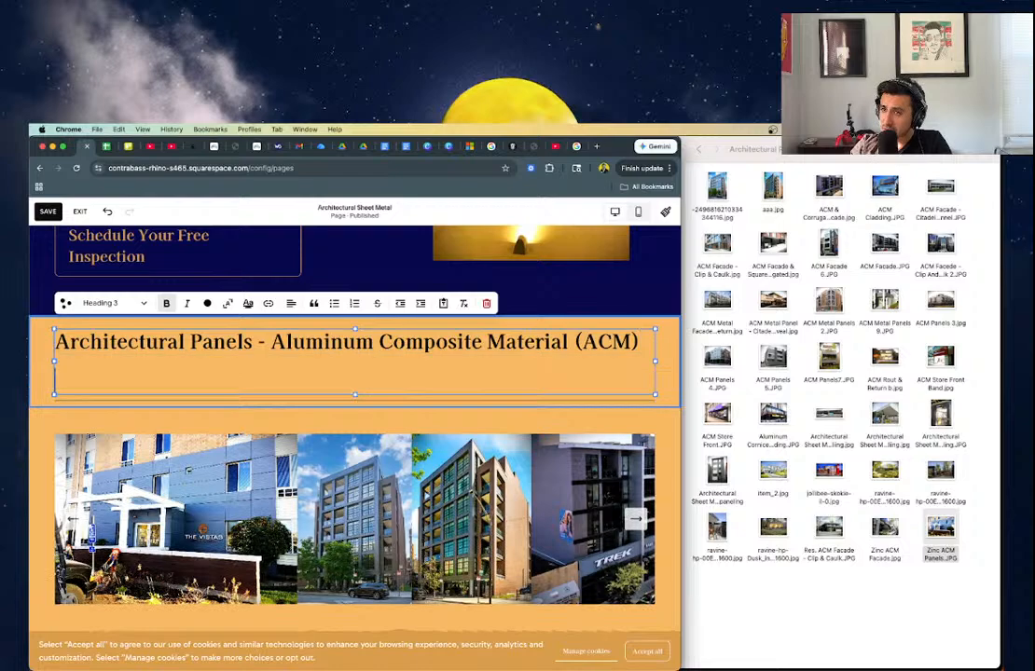
{"action": "key", "text": "BackSpace"}
{"action": "key", "text": "Return"}
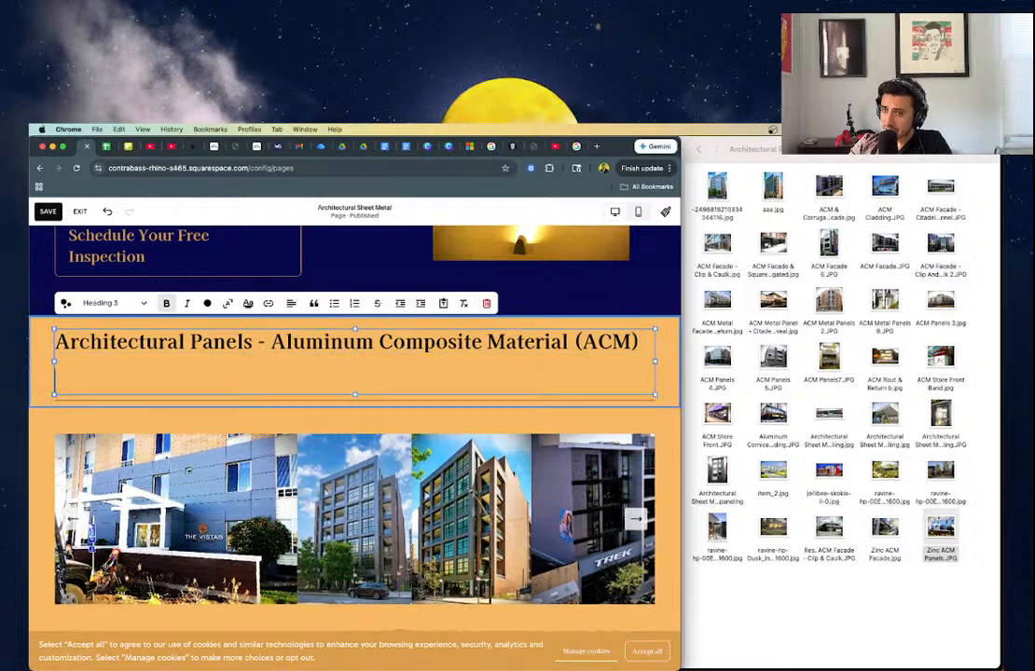
{"action": "left_click", "coordinate": [96, 303]}
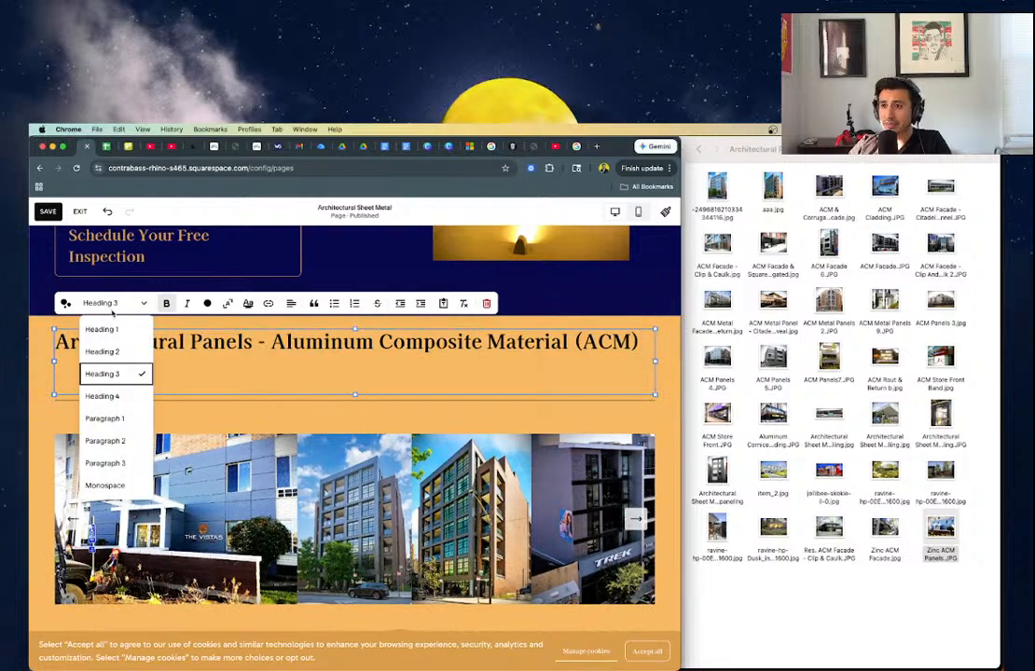
{"action": "left_click", "coordinate": [109, 444]}
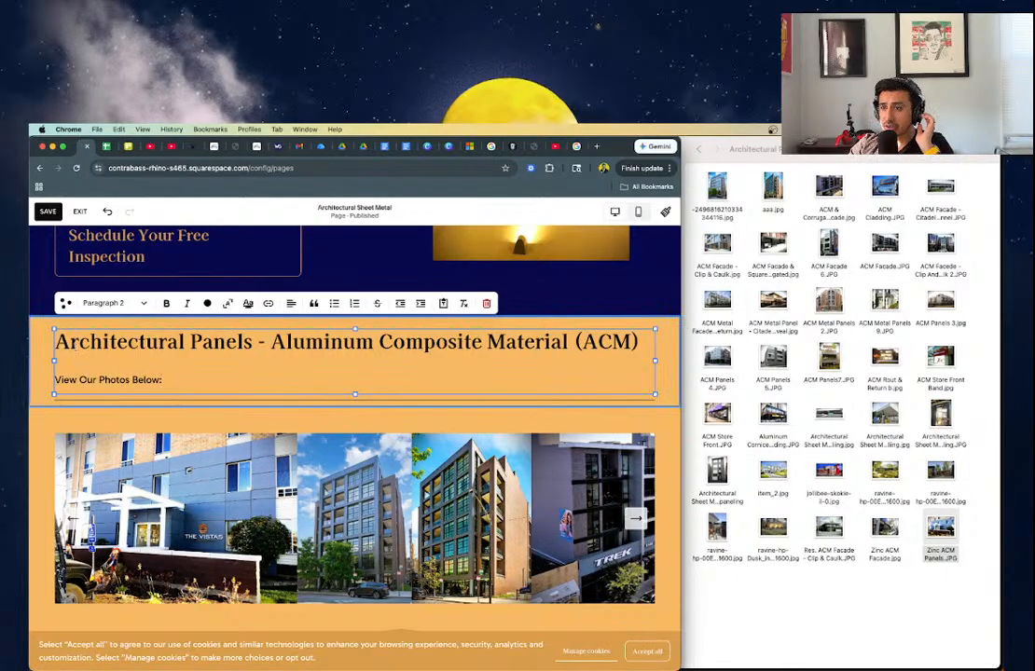
{"action": "left_click", "coordinate": [42, 345]}
- Save the Architectural Sheet Metal page, leave editing mode and check the ACM heading and gallery in the preview
{"action": "left_click", "coordinate": [48, 211]}
{"action": "scroll", "coordinate": [349, 396], "scroll_direction": "down", "scroll_amount": 10}
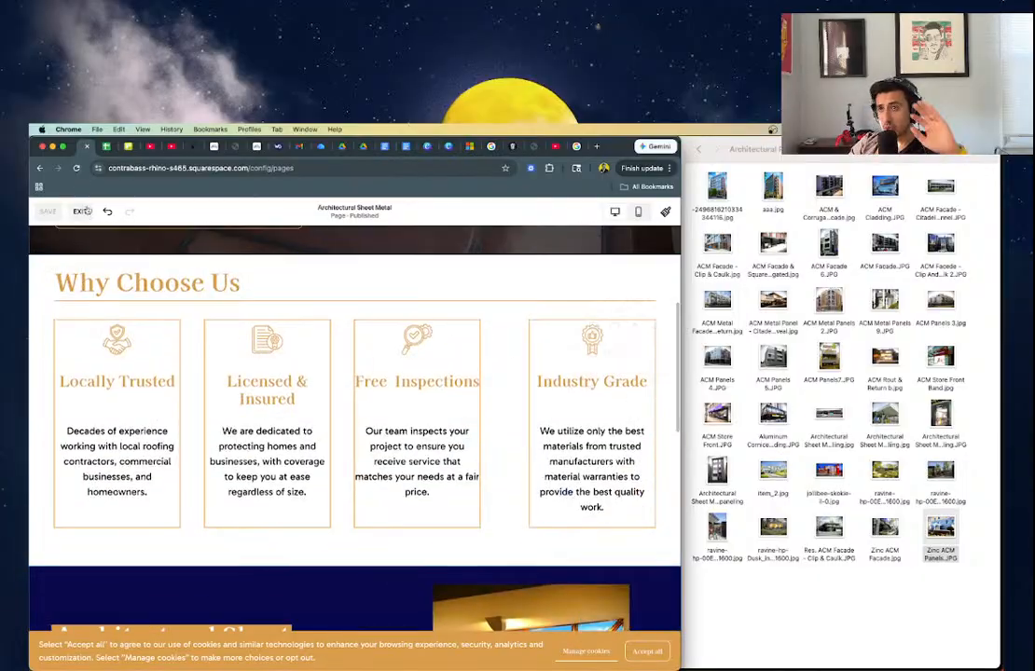
{"action": "left_click", "coordinate": [81, 212]}
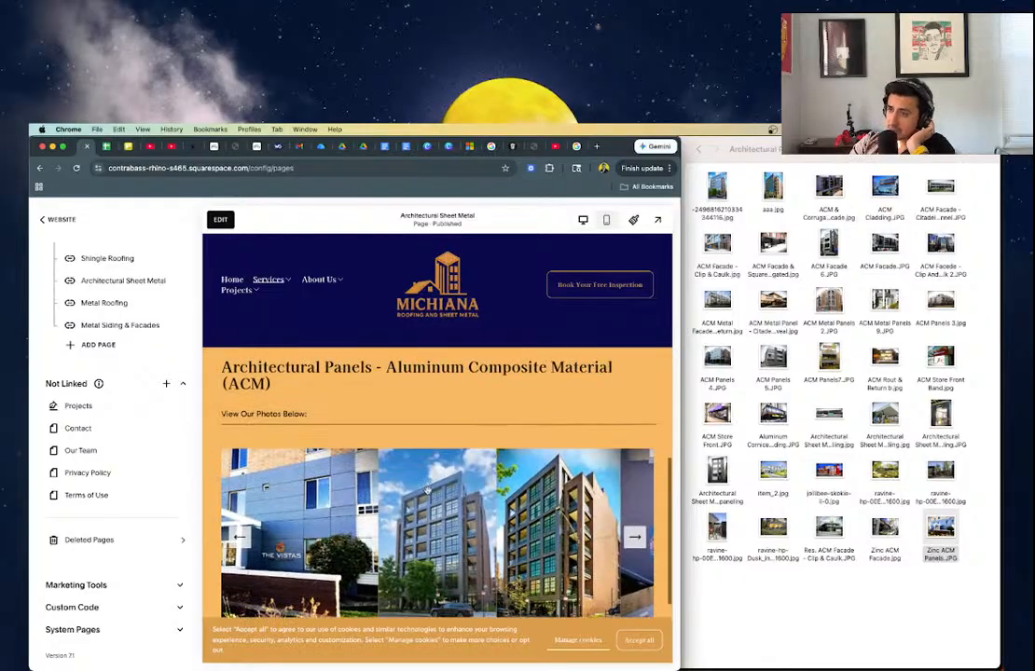
{"action": "scroll", "coordinate": [427, 489], "scroll_direction": "down", "scroll_amount": 5}
{"action": "scroll", "coordinate": [429, 494], "scroll_direction": "up", "scroll_amount": 6}
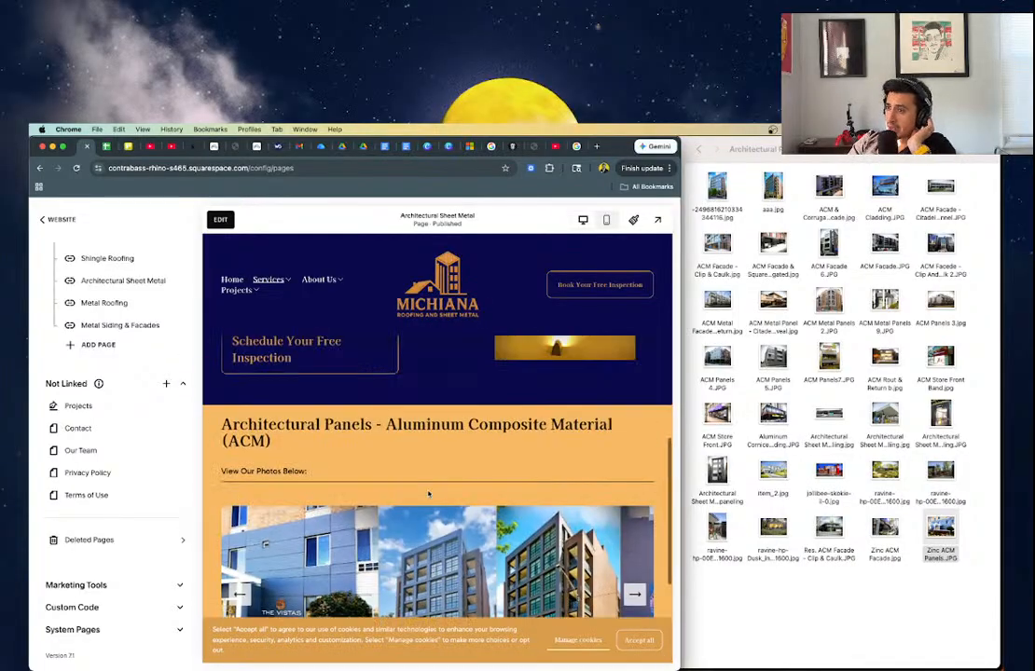
{"action": "scroll", "coordinate": [429, 494], "scroll_direction": "down", "scroll_amount": 1}
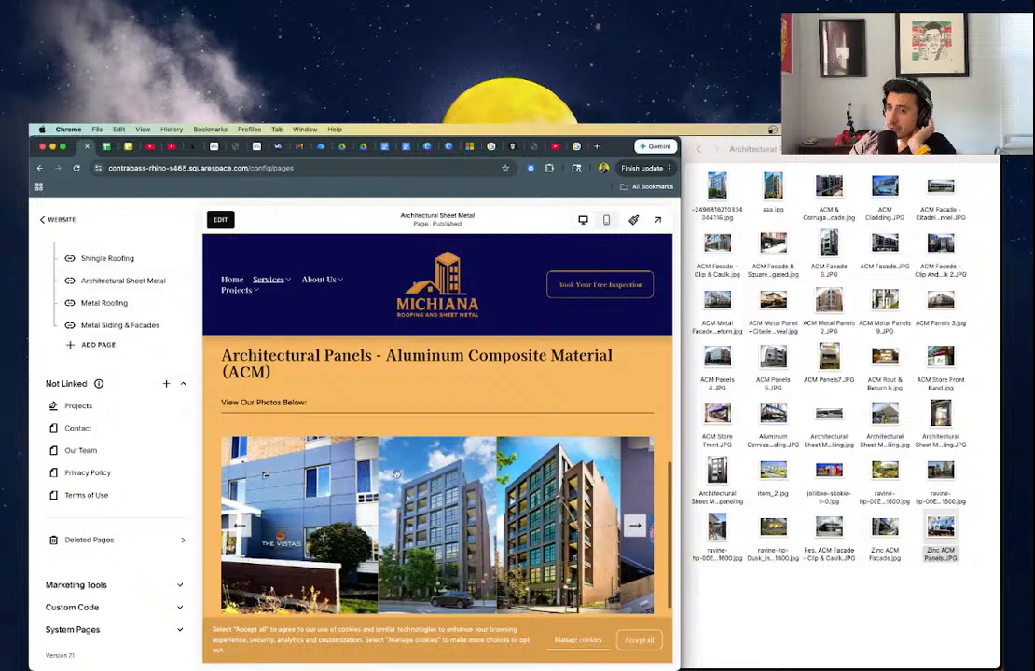
- View the unlinked Projects blog page, return to the page list and examine the All Projects page through the site navigation
{"action": "left_click", "coordinate": [80, 405]}
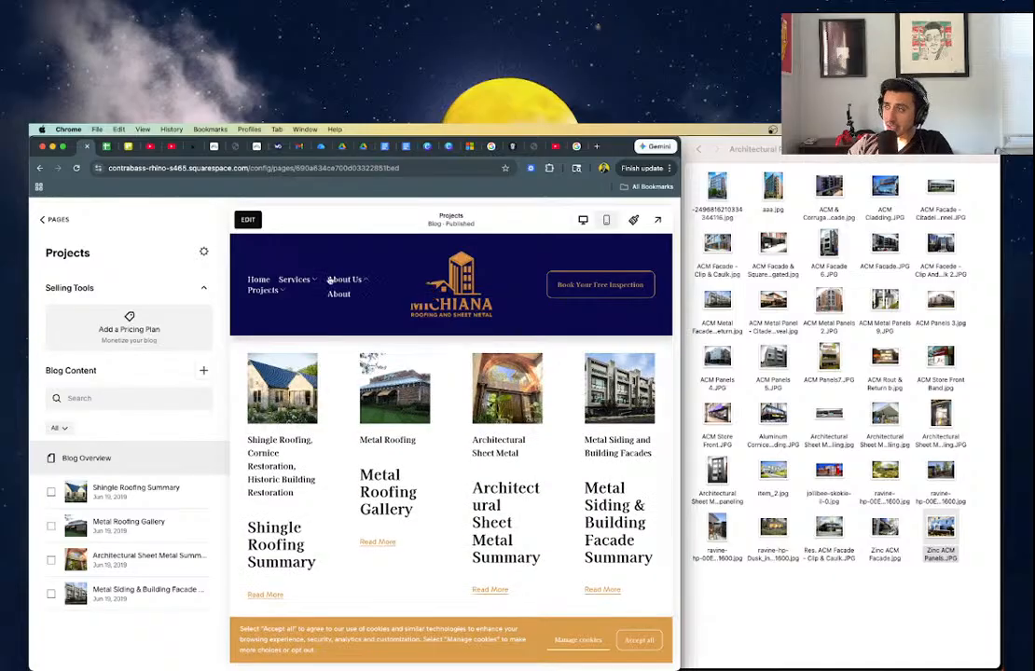
{"action": "left_click", "coordinate": [261, 281]}
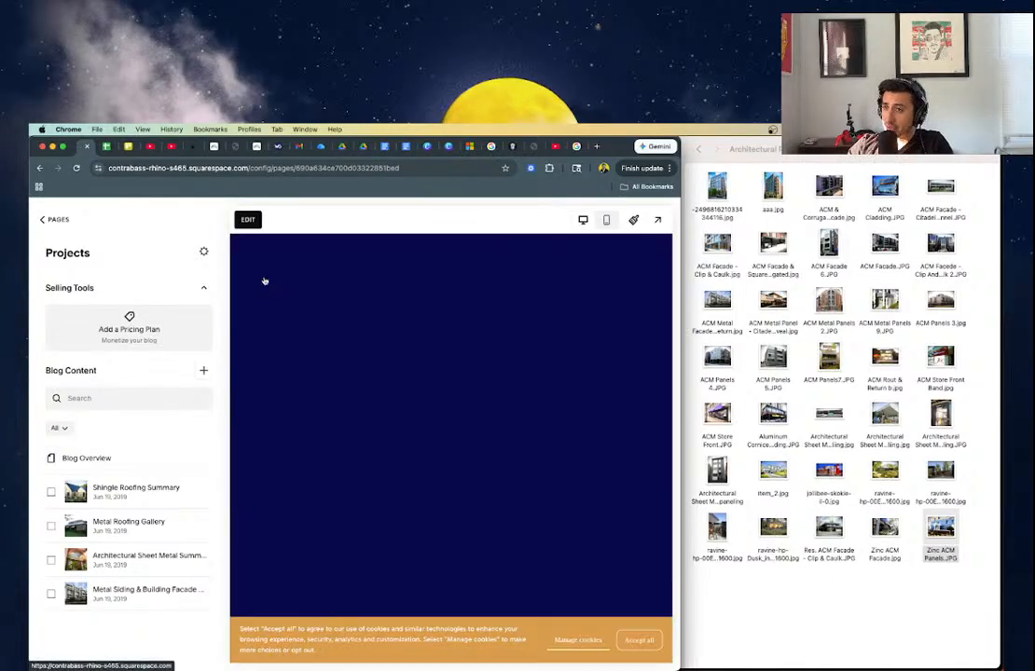
{"action": "left_click", "coordinate": [65, 221]}
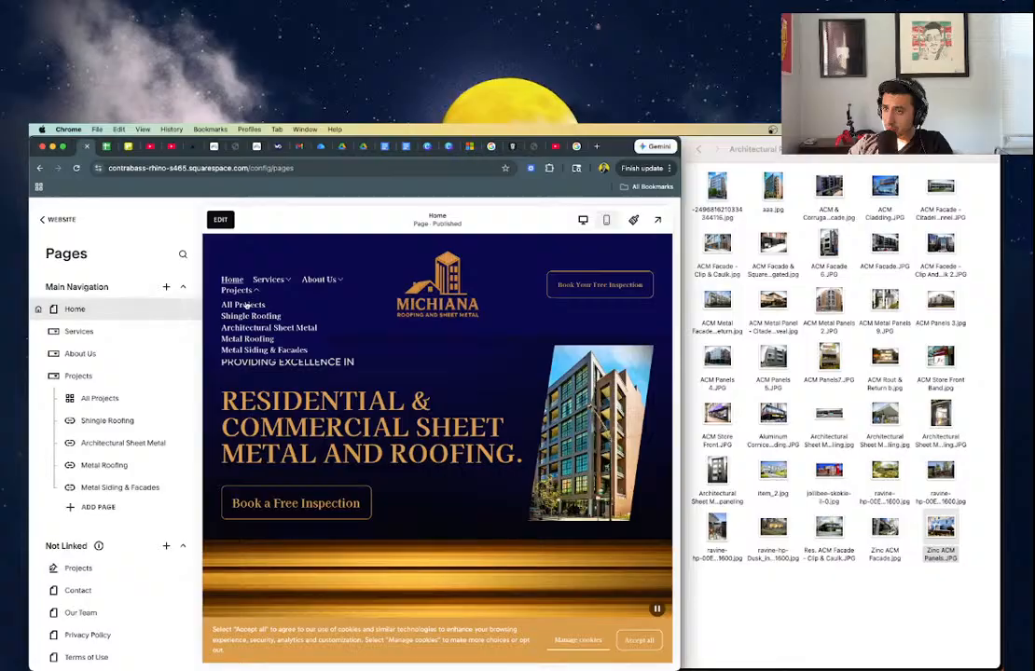
{"action": "left_click", "coordinate": [247, 303]}
{"action": "scroll", "coordinate": [488, 451], "scroll_direction": "down", "scroll_amount": 10}
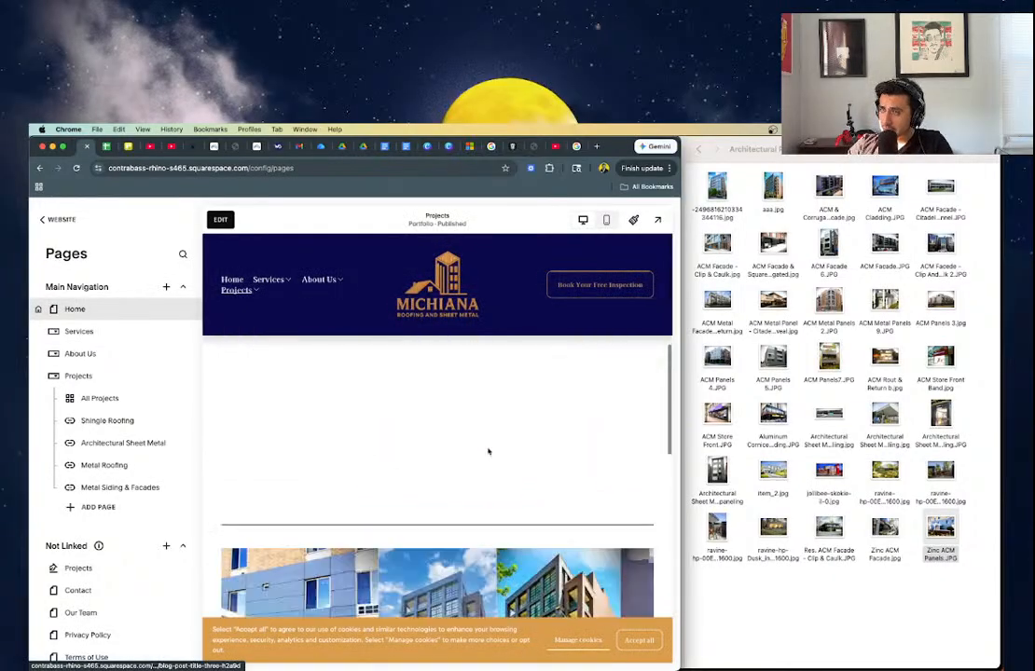
{"action": "scroll", "coordinate": [488, 452], "scroll_direction": "up", "scroll_amount": 5}
{"action": "scroll", "coordinate": [487, 451], "scroll_direction": "down", "scroll_amount": 3}
- Open the All Projects page for editing and inspect its sections, including the portfolio section's format settings
{"action": "left_click", "coordinate": [221, 220]}
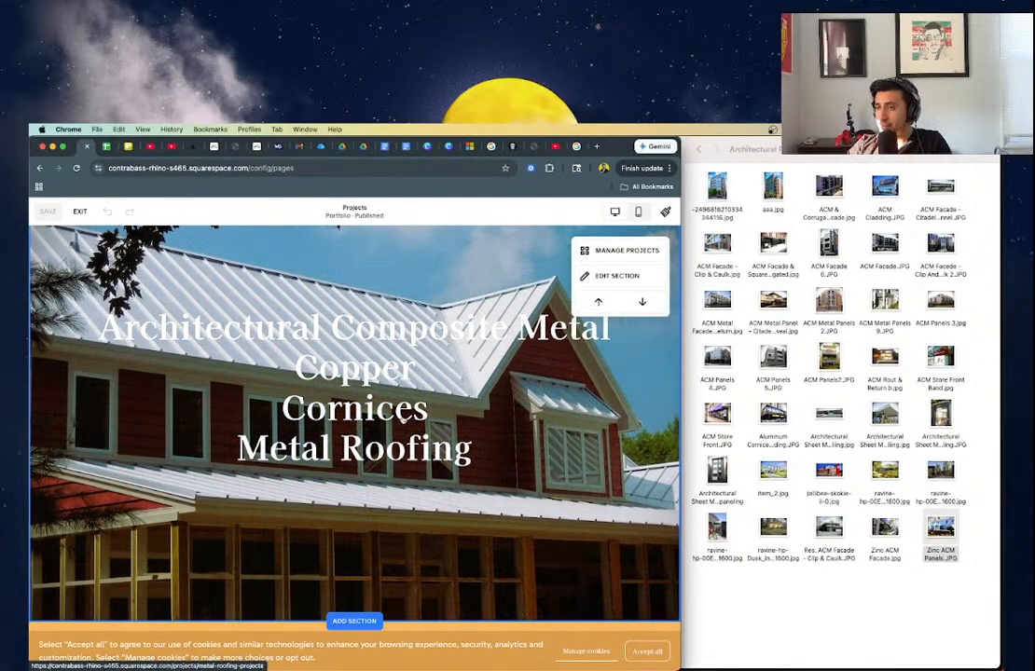
{"action": "scroll", "coordinate": [393, 454], "scroll_direction": "down", "scroll_amount": 5}
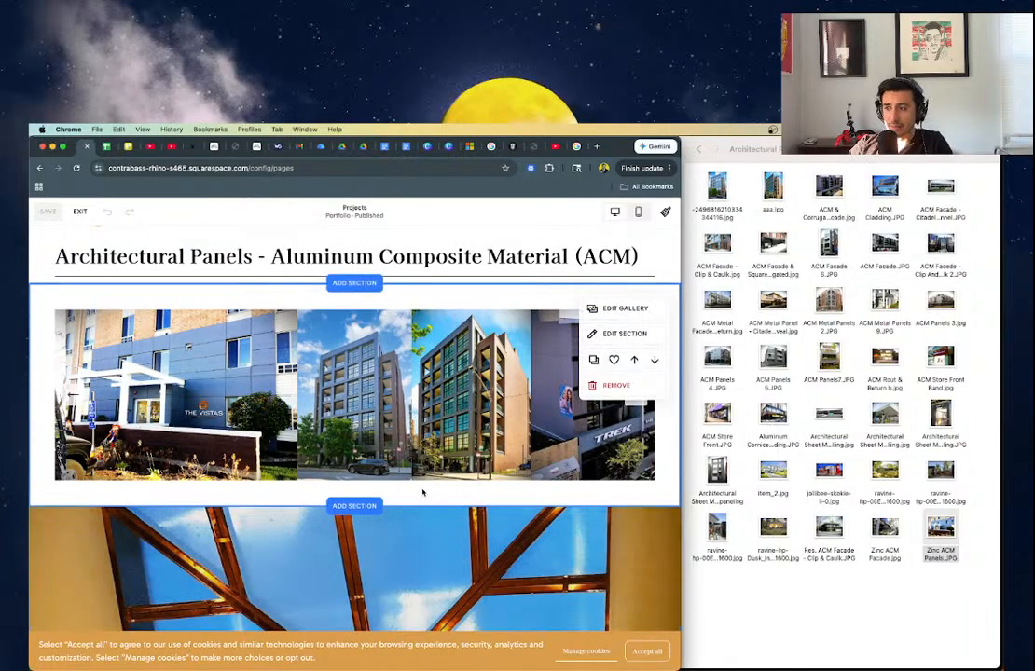
{"action": "left_click", "coordinate": [615, 557]}
{"action": "scroll", "coordinate": [613, 567], "scroll_direction": "down", "scroll_amount": 2}
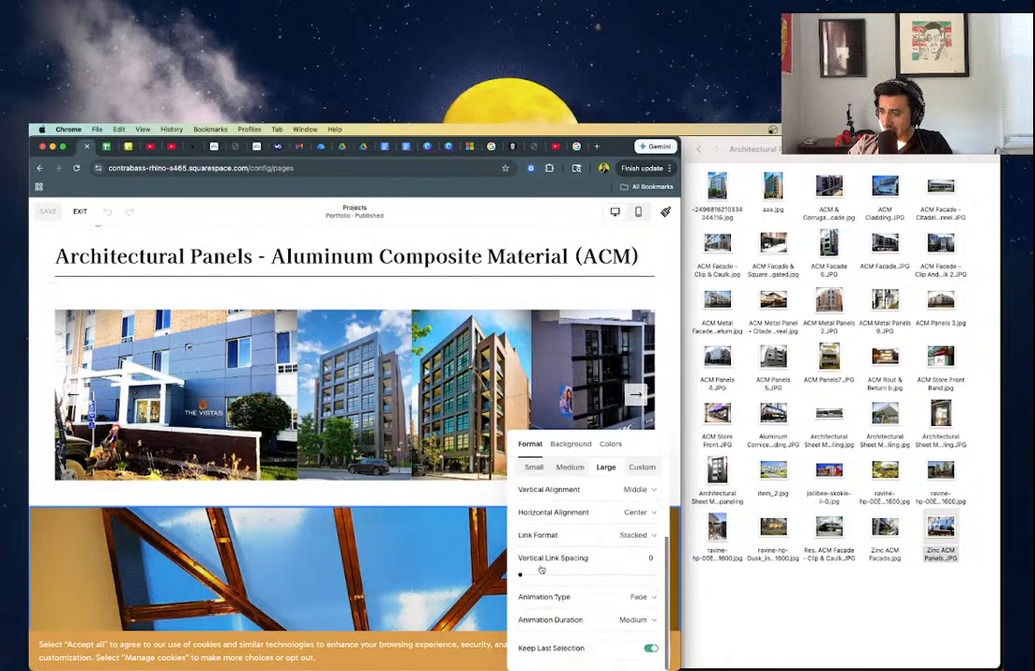
{"action": "scroll", "coordinate": [421, 385], "scroll_direction": "down", "scroll_amount": 10}
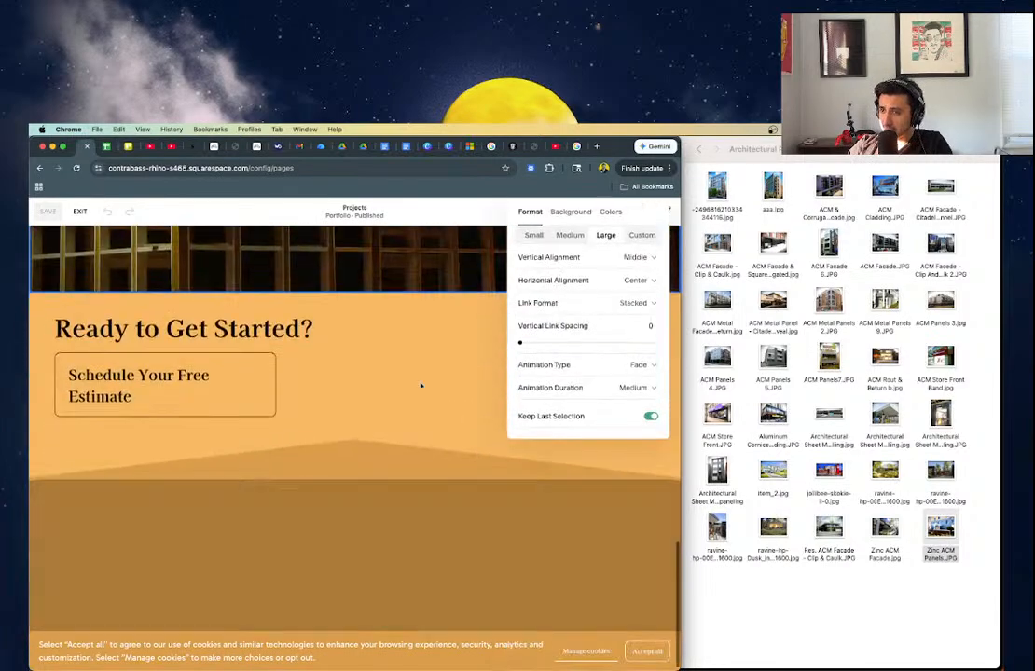
{"action": "left_click", "coordinate": [421, 385]}
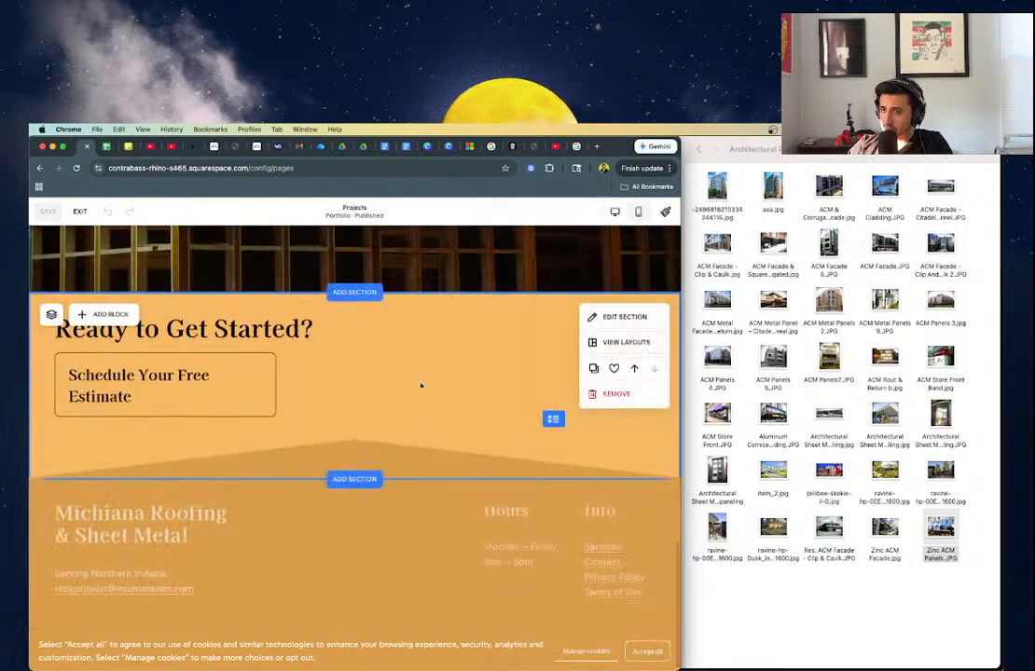
{"action": "scroll", "coordinate": [421, 385], "scroll_direction": "up", "scroll_amount": 5}
{"action": "scroll", "coordinate": [627, 338], "scroll_direction": "up", "scroll_amount": 2}
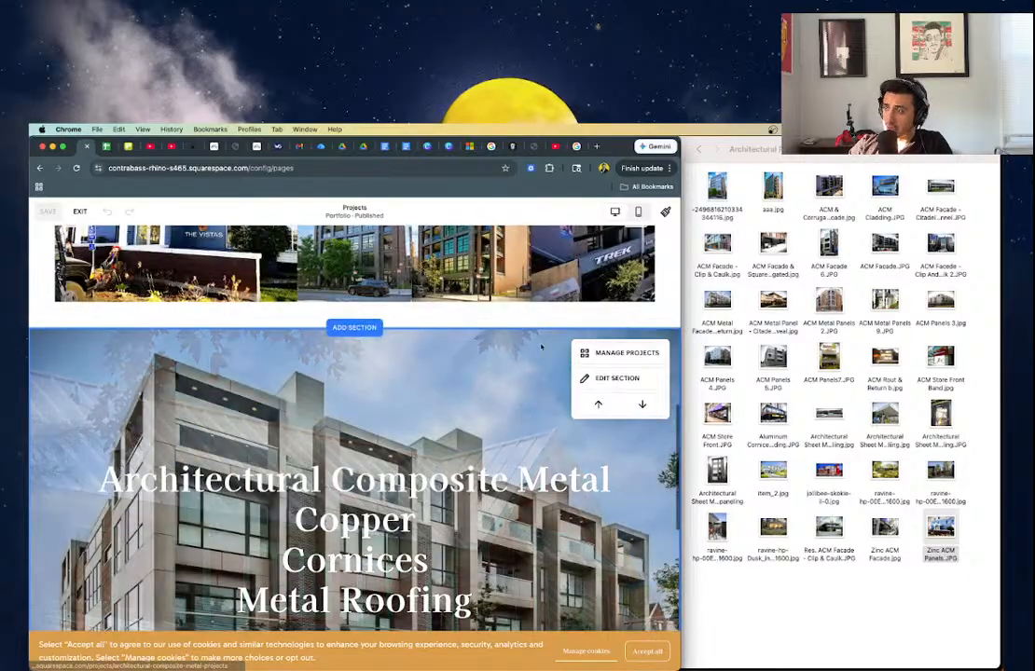
- Inspect the project list behind the portfolio section and return to the page list
{"action": "left_click", "coordinate": [623, 353]}
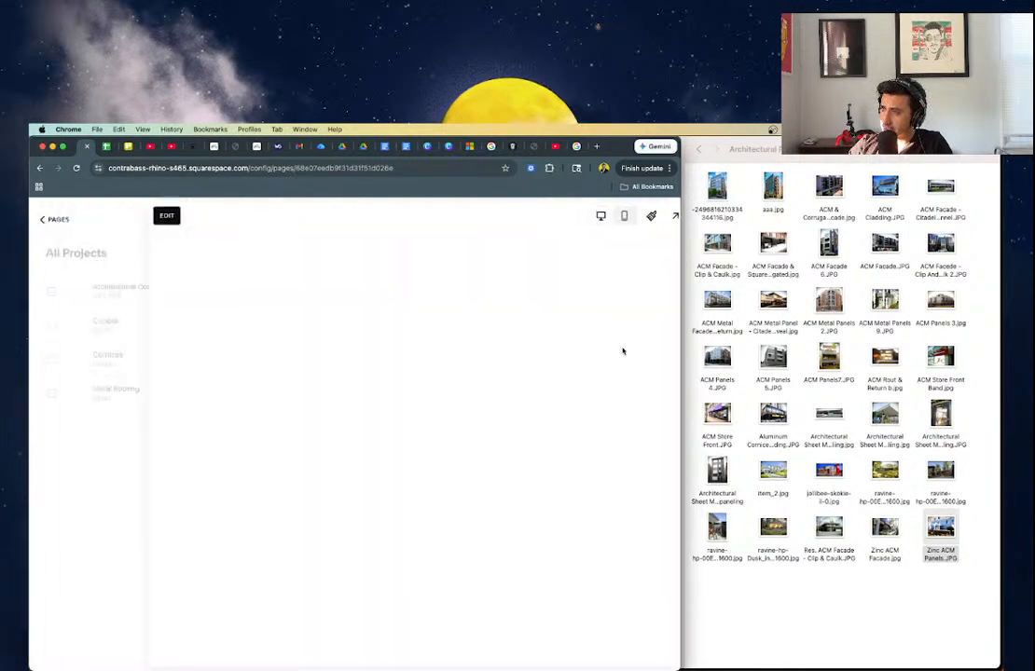
{"action": "scroll", "coordinate": [381, 399], "scroll_direction": "down", "scroll_amount": 2}
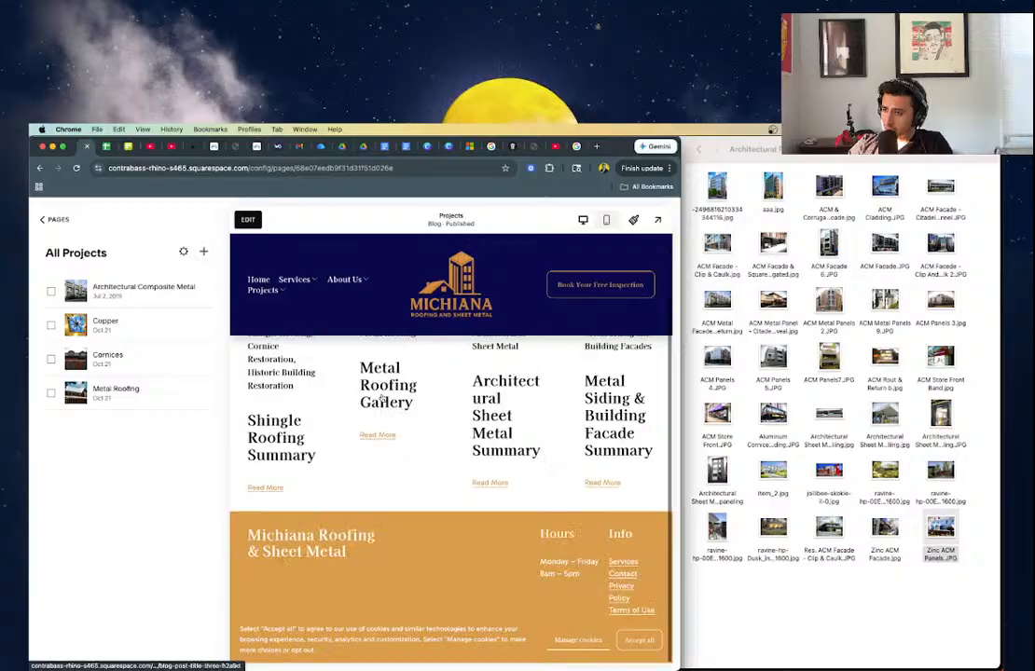
{"action": "scroll", "coordinate": [381, 399], "scroll_direction": "up", "scroll_amount": 2}
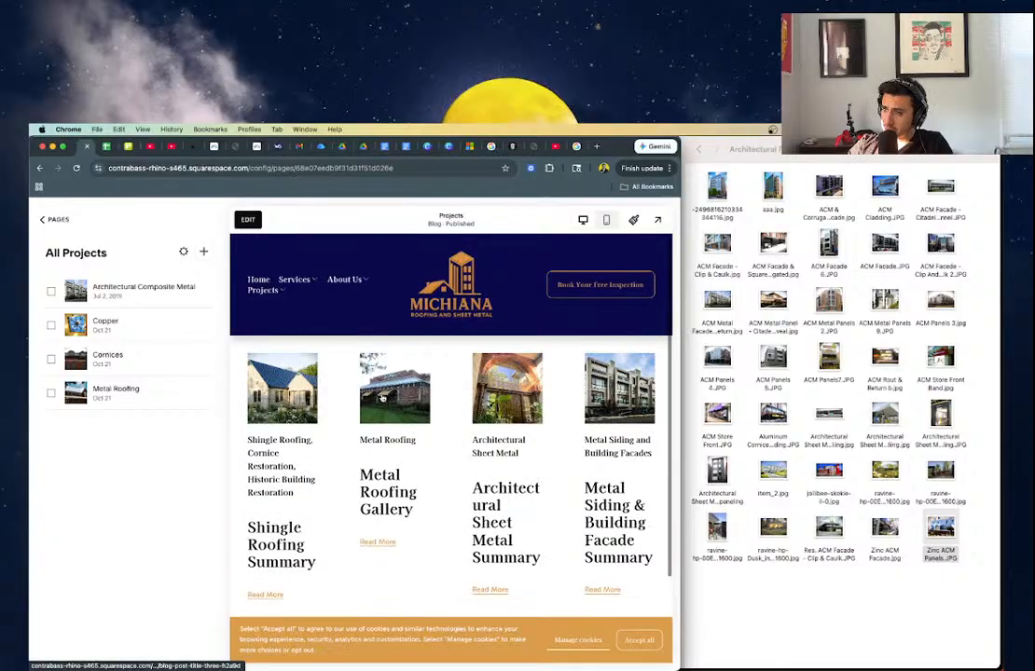
{"action": "left_click", "coordinate": [56, 220]}
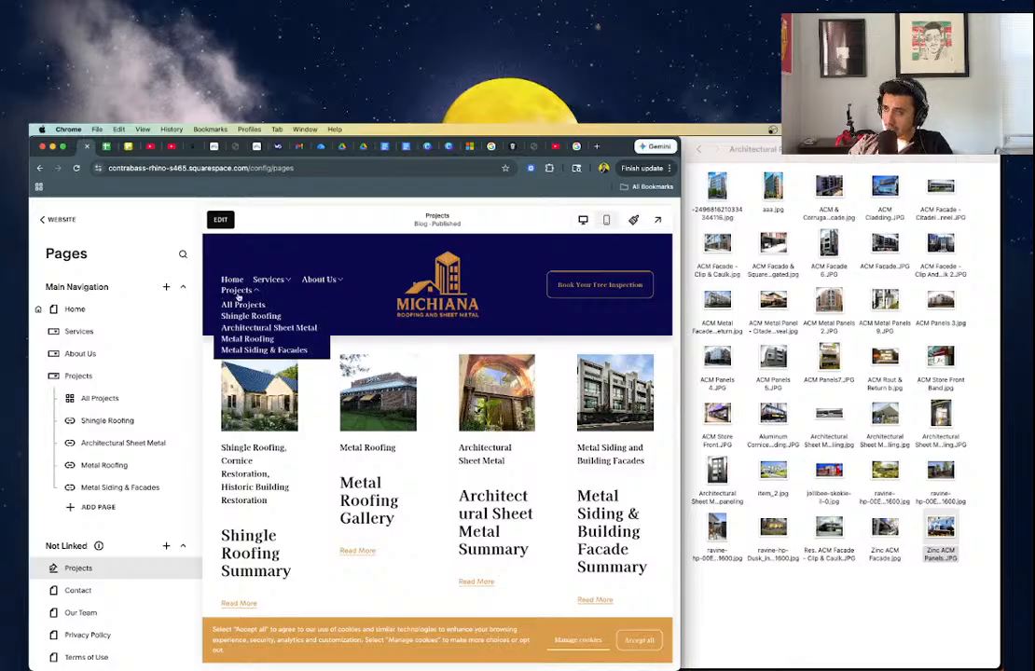
- Reopen the All Projects page in the preview and examine its project summaries, ACM gallery and portfolio section
{"action": "left_click", "coordinate": [233, 305]}
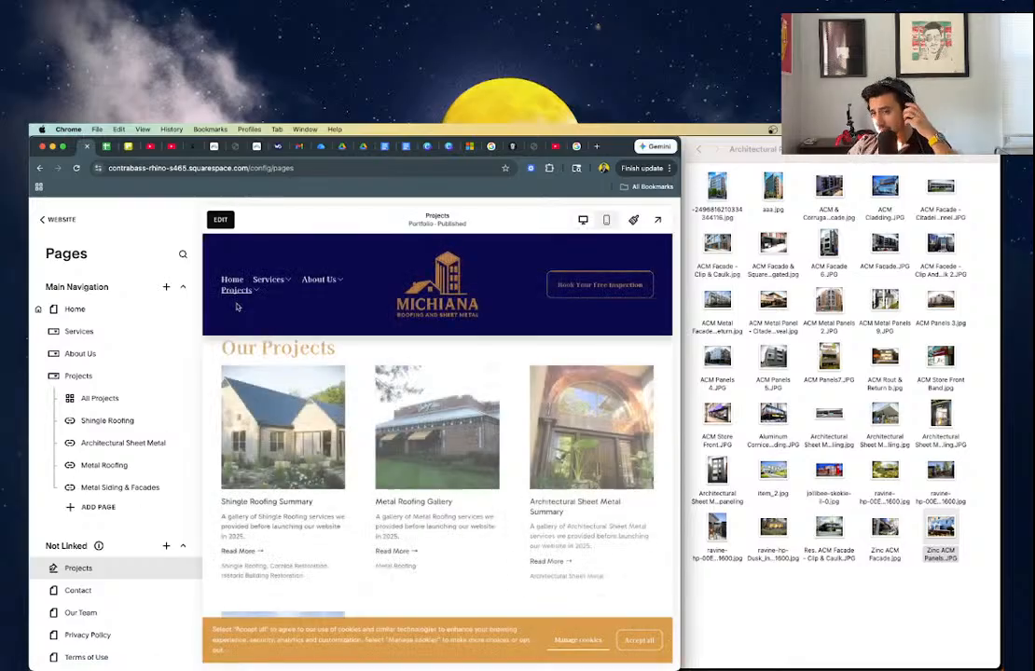
{"action": "scroll", "coordinate": [155, 460], "scroll_direction": "down", "scroll_amount": 2}
{"action": "scroll", "coordinate": [156, 459], "scroll_direction": "down", "scroll_amount": 1}
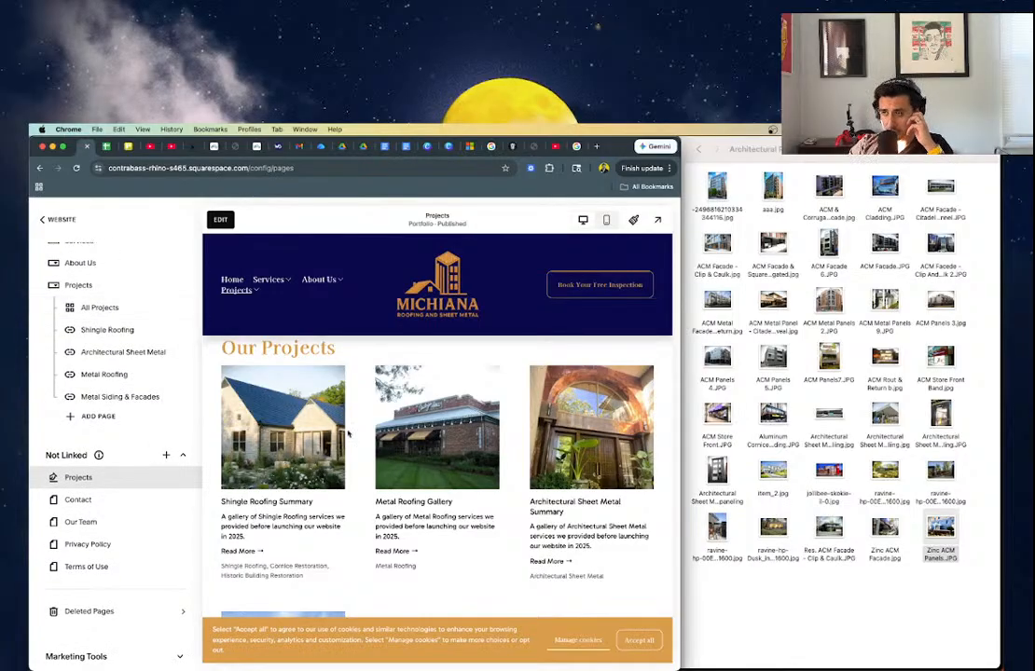
{"action": "scroll", "coordinate": [347, 435], "scroll_direction": "down", "scroll_amount": 10}
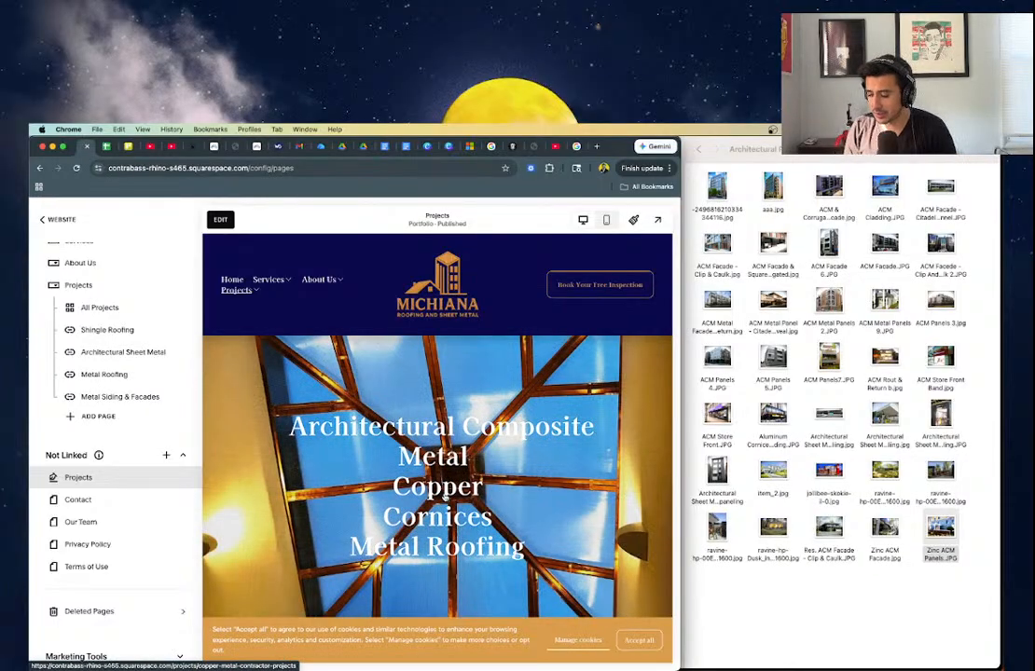
{"action": "scroll", "coordinate": [445, 496], "scroll_direction": "down", "scroll_amount": 5}
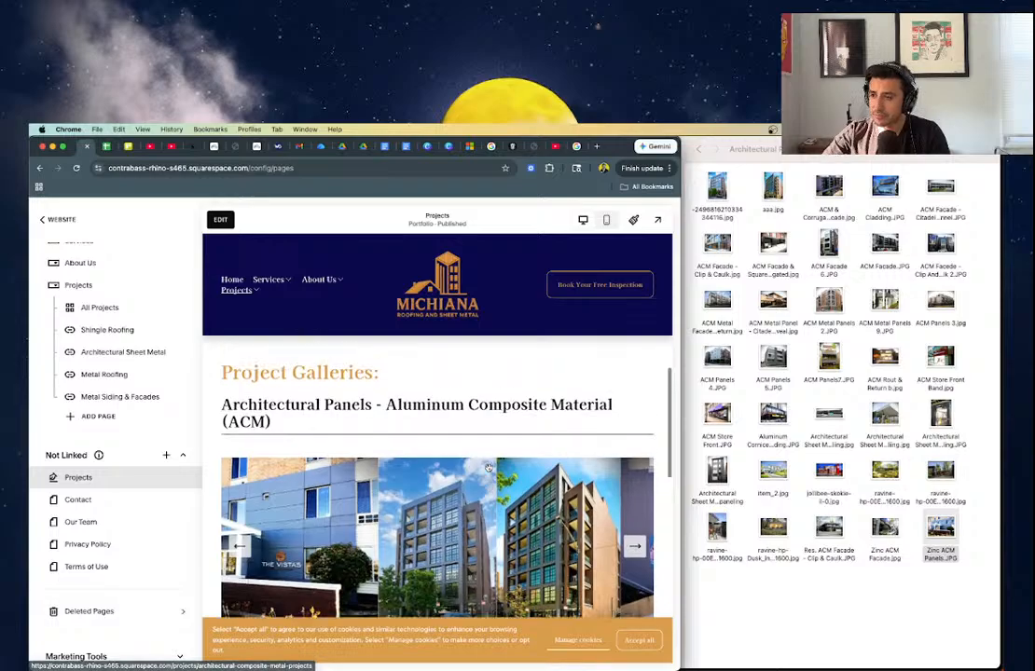
- Edit the All Projects page and insert the saved ACM heading section between the ACM gallery and the portfolio section
{"action": "left_click", "coordinate": [221, 220]}
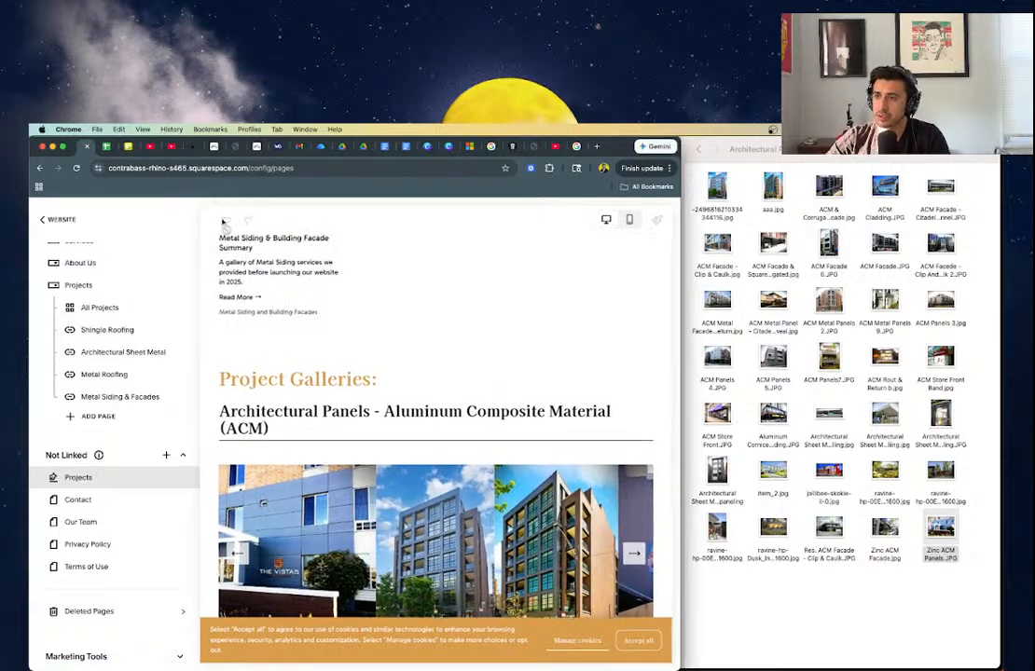
{"action": "scroll", "coordinate": [438, 448], "scroll_direction": "up", "scroll_amount": 3}
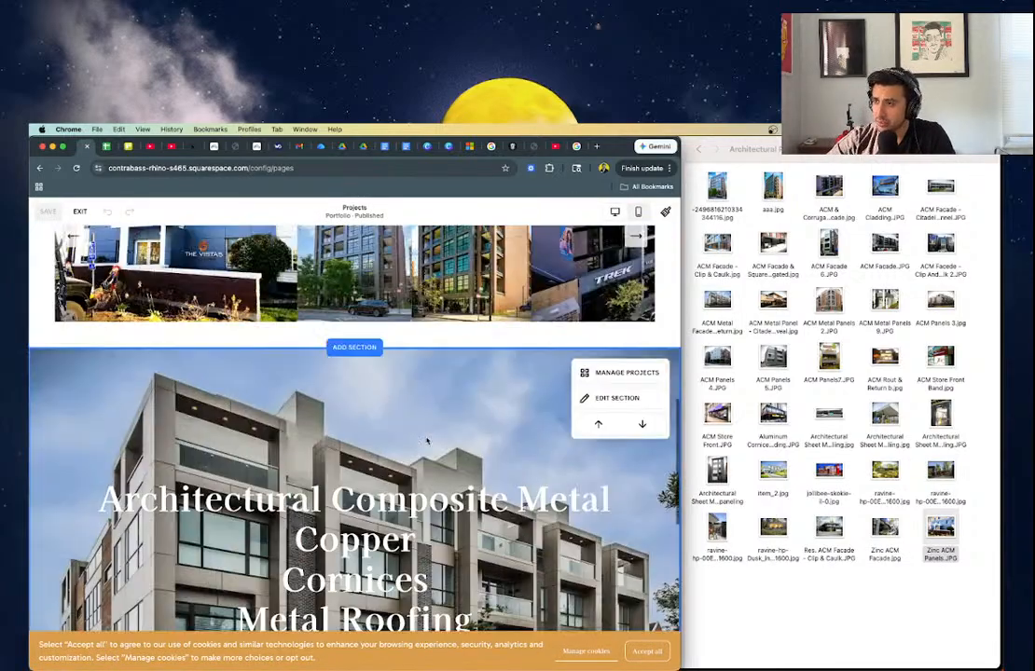
{"action": "left_click", "coordinate": [354, 347]}
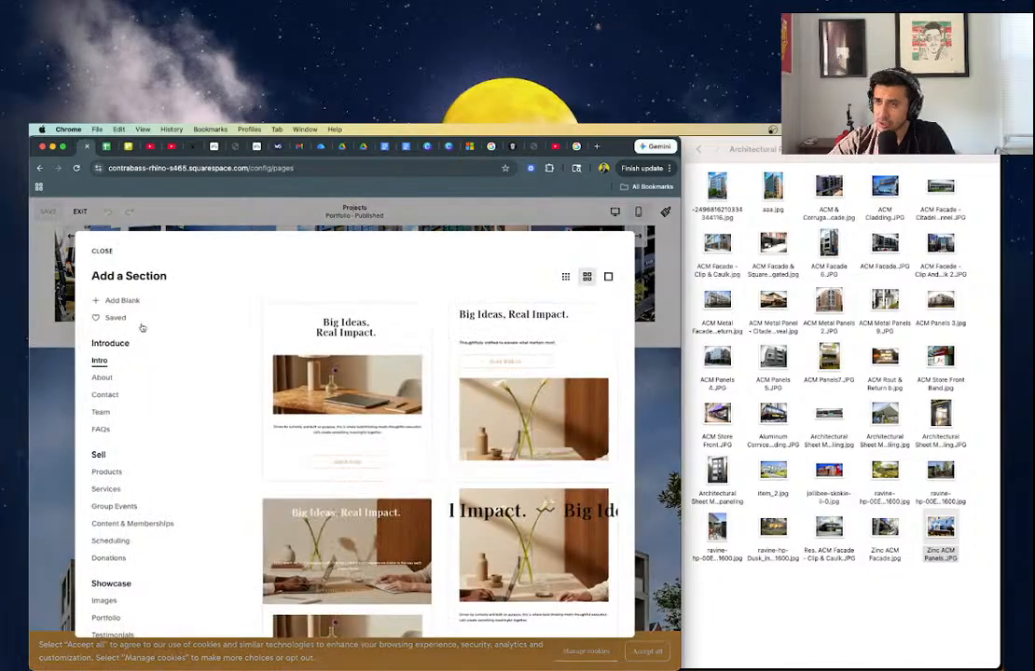
{"action": "left_click", "coordinate": [112, 318]}
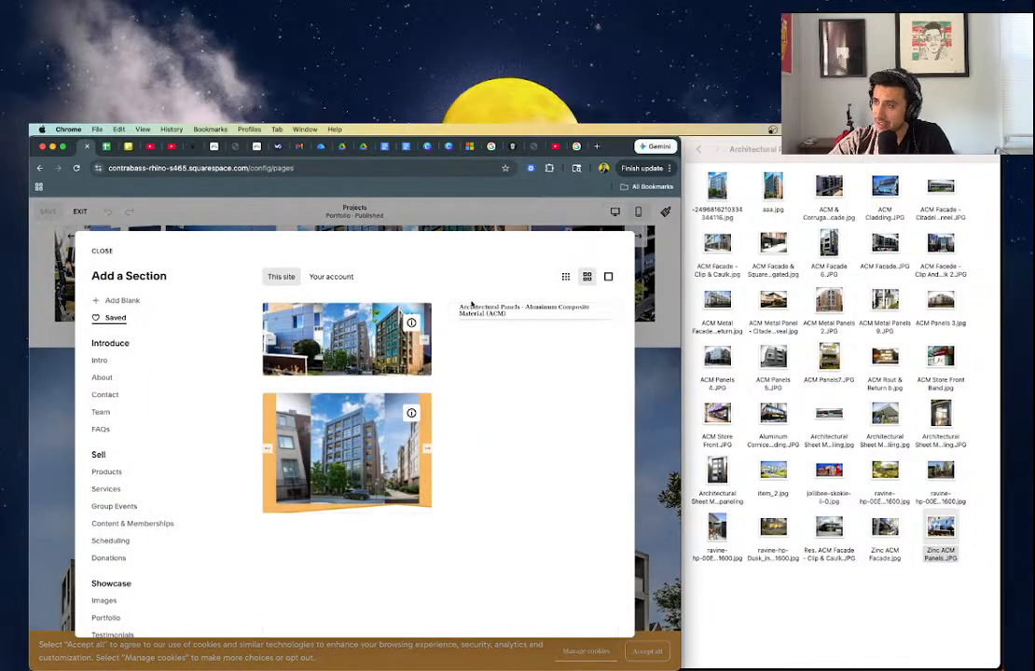
{"action": "left_click", "coordinate": [473, 306]}
- Add the Paragraph 2 line "View Our Photos Below:" under the newly inserted ACM heading on the All Projects page
{"action": "left_click", "coordinate": [525, 370]}
{"action": "key", "text": "Return"}
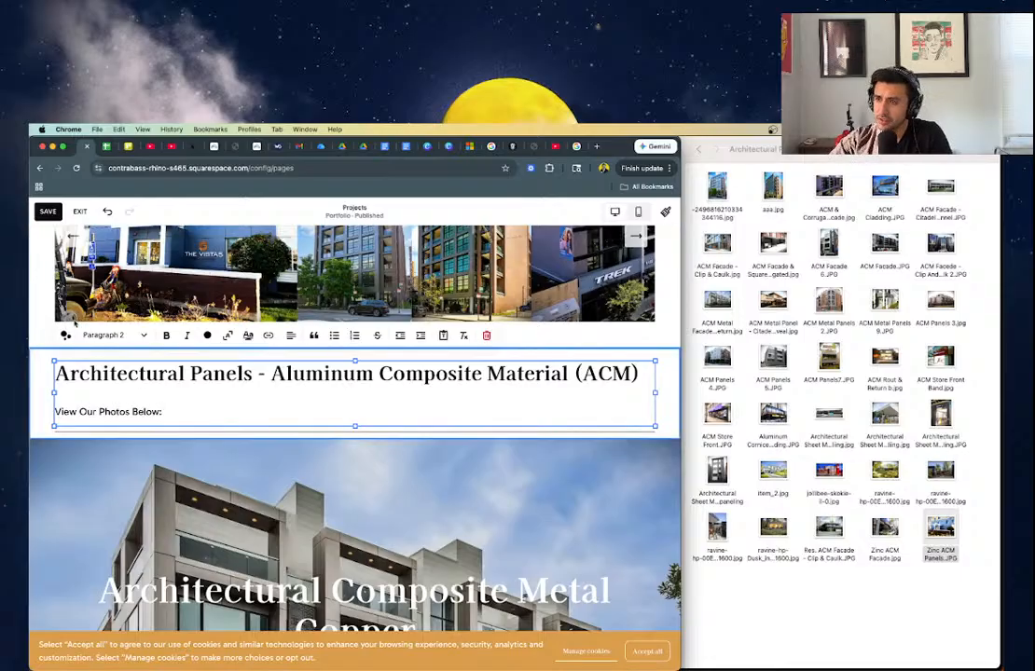
{"action": "left_click", "coordinate": [37, 404]}
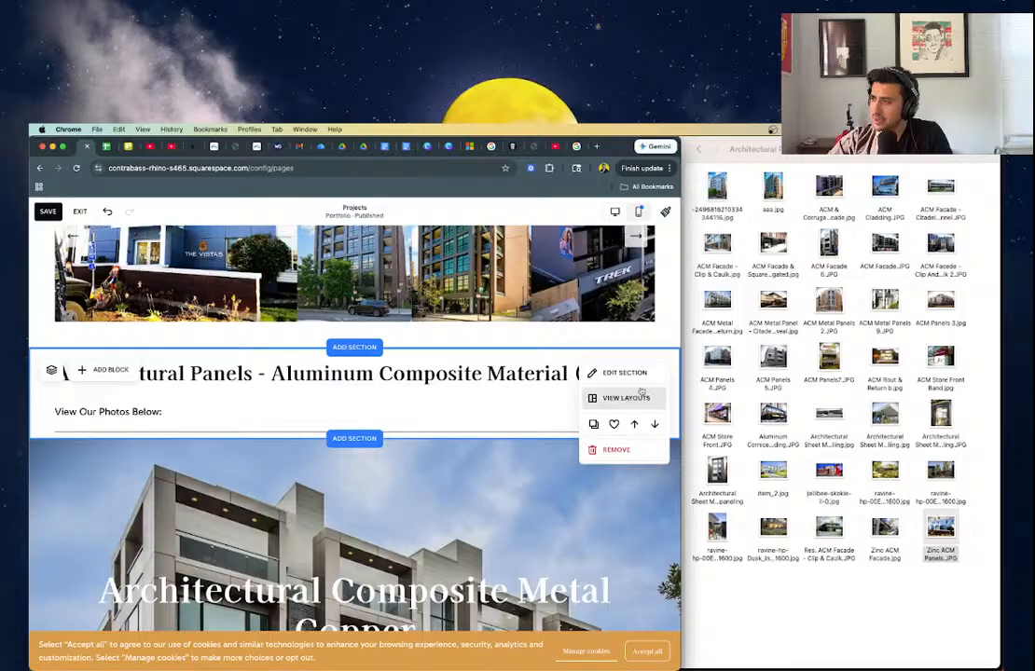
{"action": "left_click", "coordinate": [359, 438]}
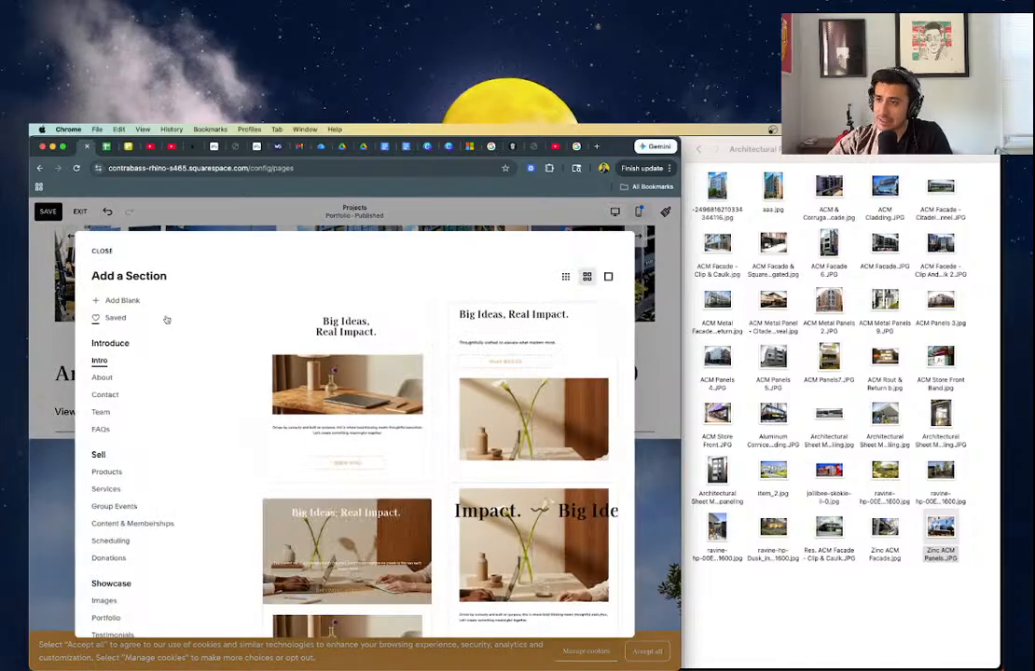
{"action": "left_click", "coordinate": [117, 318]}
{"action": "left_click", "coordinate": [372, 456]}
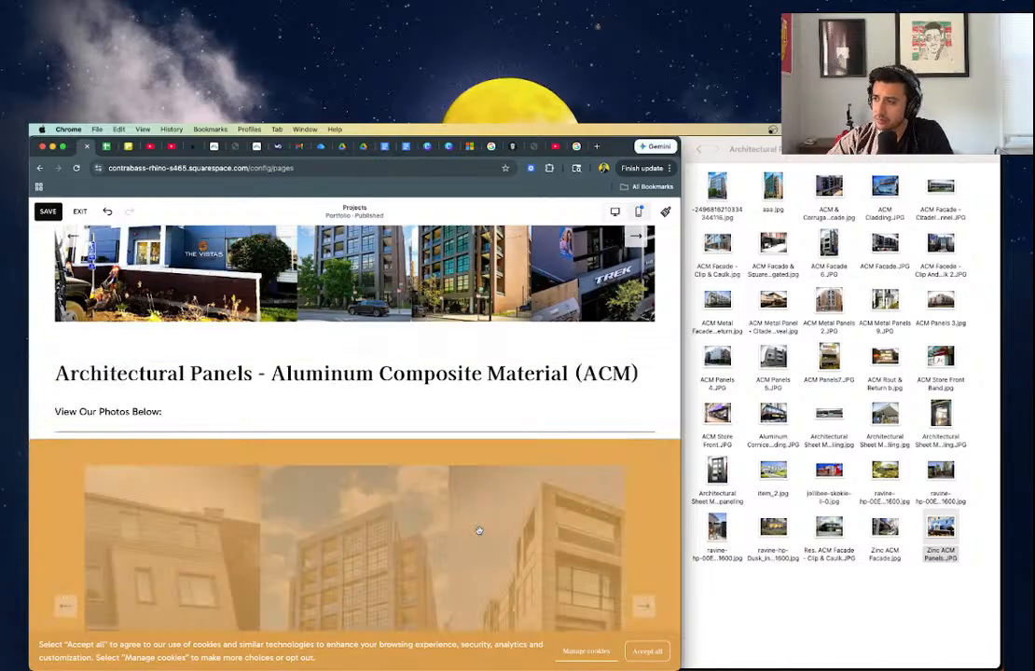
{"action": "scroll", "coordinate": [479, 531], "scroll_direction": "down", "scroll_amount": 5}
{"action": "scroll", "coordinate": [478, 532], "scroll_direction": "up", "scroll_amount": 4}
{"action": "scroll", "coordinate": [480, 534], "scroll_direction": "up", "scroll_amount": 5}
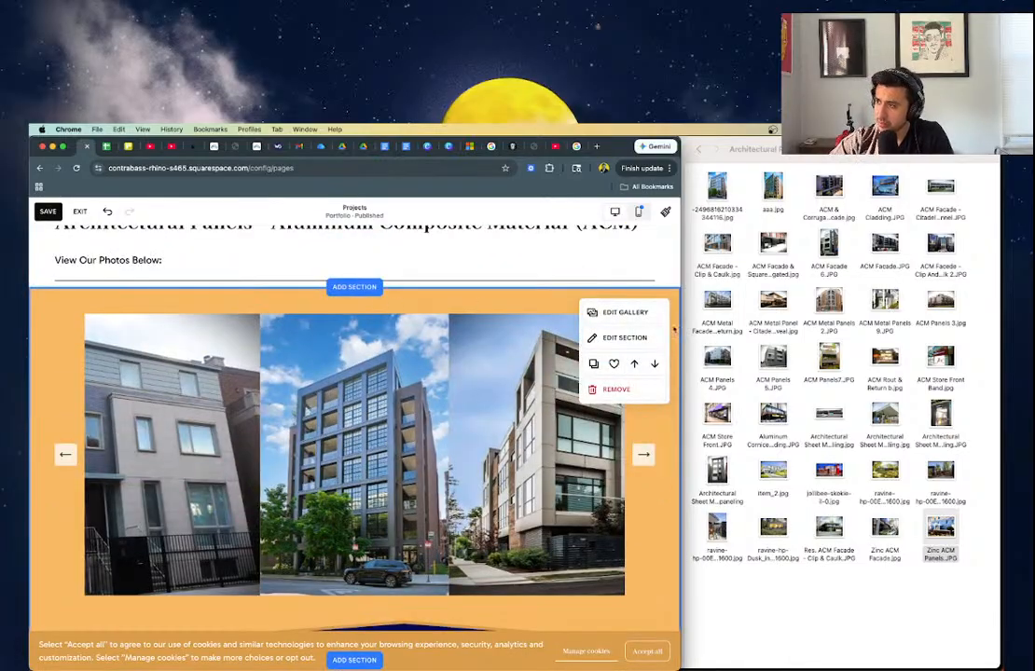
{"action": "left_click", "coordinate": [613, 389]}
{"action": "left_click", "coordinate": [411, 461]}
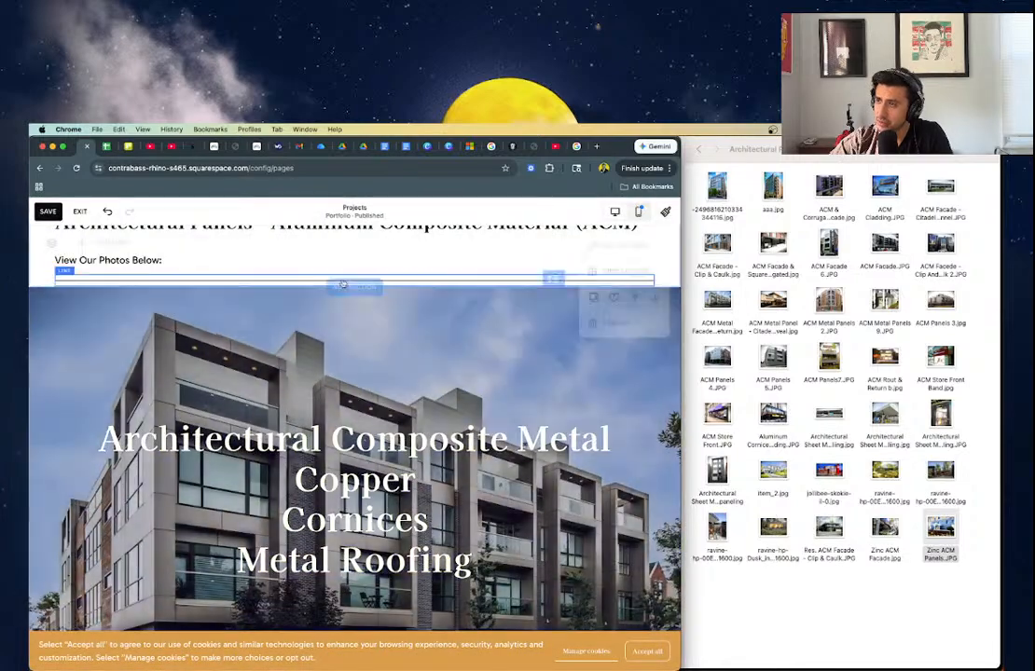
- Insert the saved white-background ACM gallery section between the second "View Our Photos Below:" heading and the portfolio section
{"action": "left_click", "coordinate": [342, 287]}
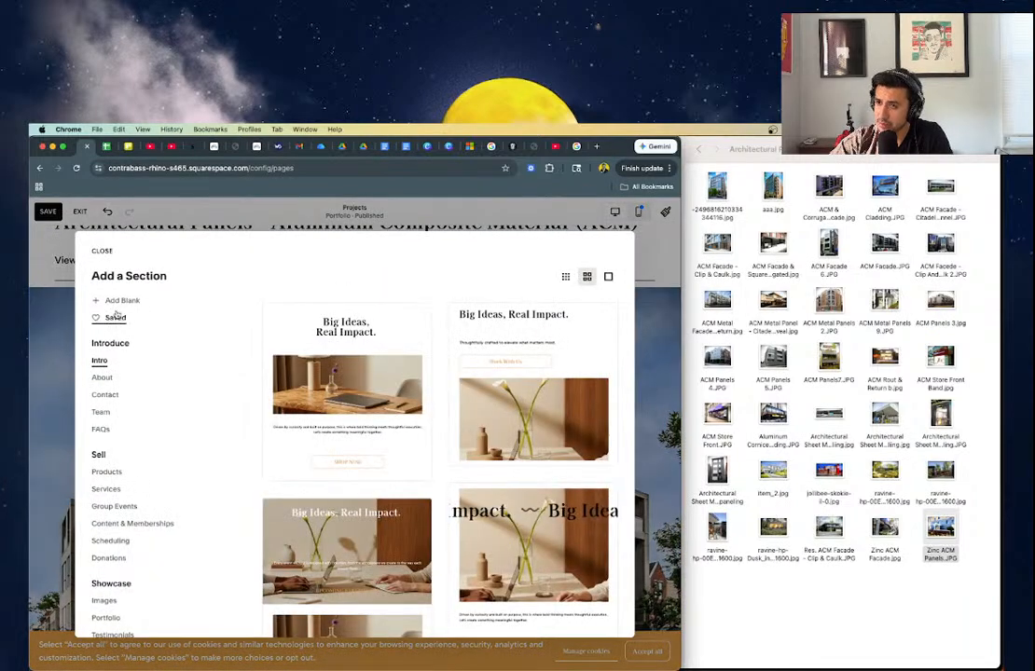
{"action": "left_click", "coordinate": [116, 318]}
{"action": "left_click", "coordinate": [343, 485]}
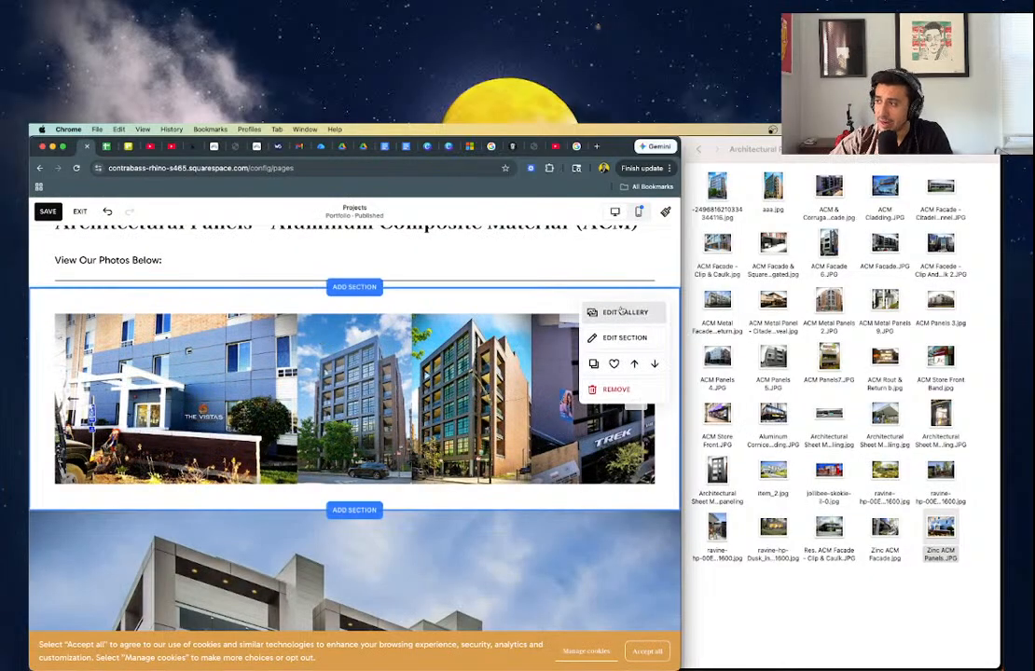
- Try to delete all images from the newly inserted gallery
{"action": "left_click", "coordinate": [624, 312]}
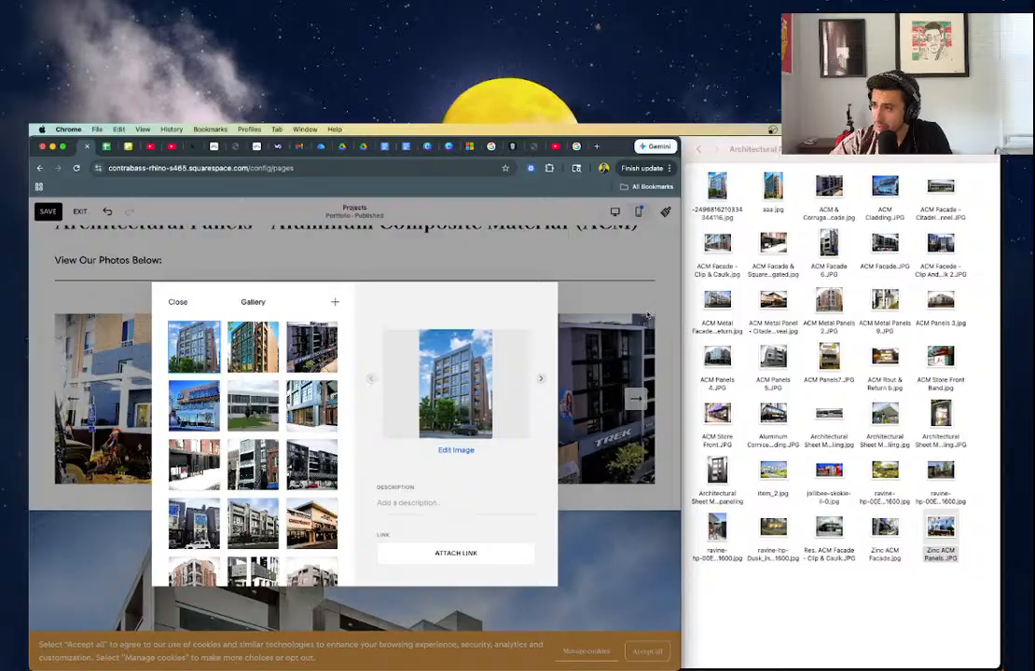
{"action": "scroll", "coordinate": [229, 391], "scroll_direction": "down", "scroll_amount": 5}
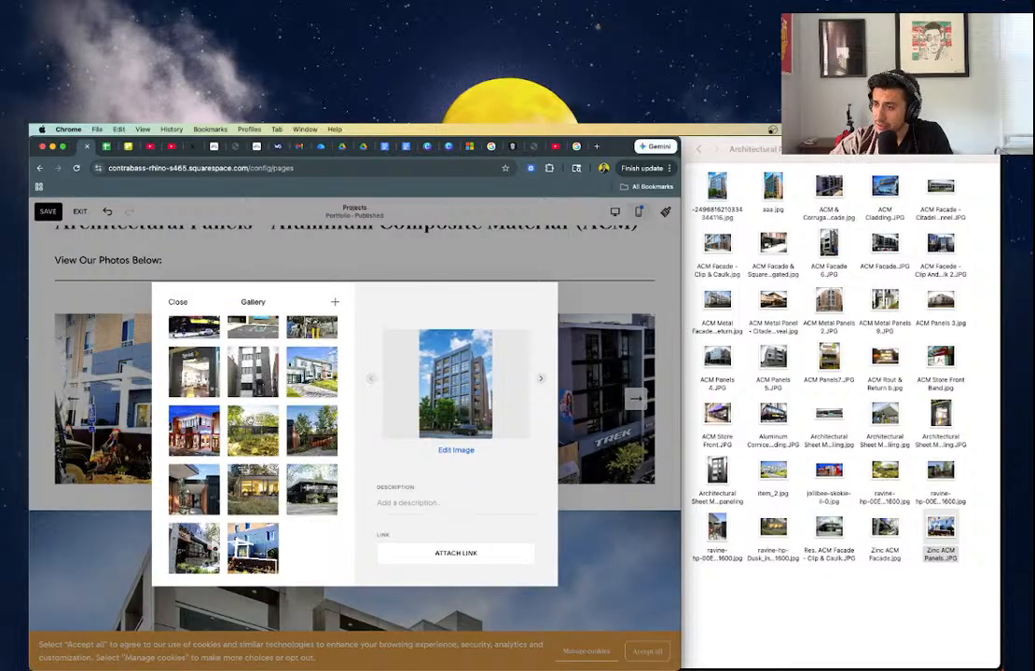
{"action": "left_click", "coordinate": [267, 540], "text": "shift"}
{"action": "left_click", "coordinate": [427, 565]}
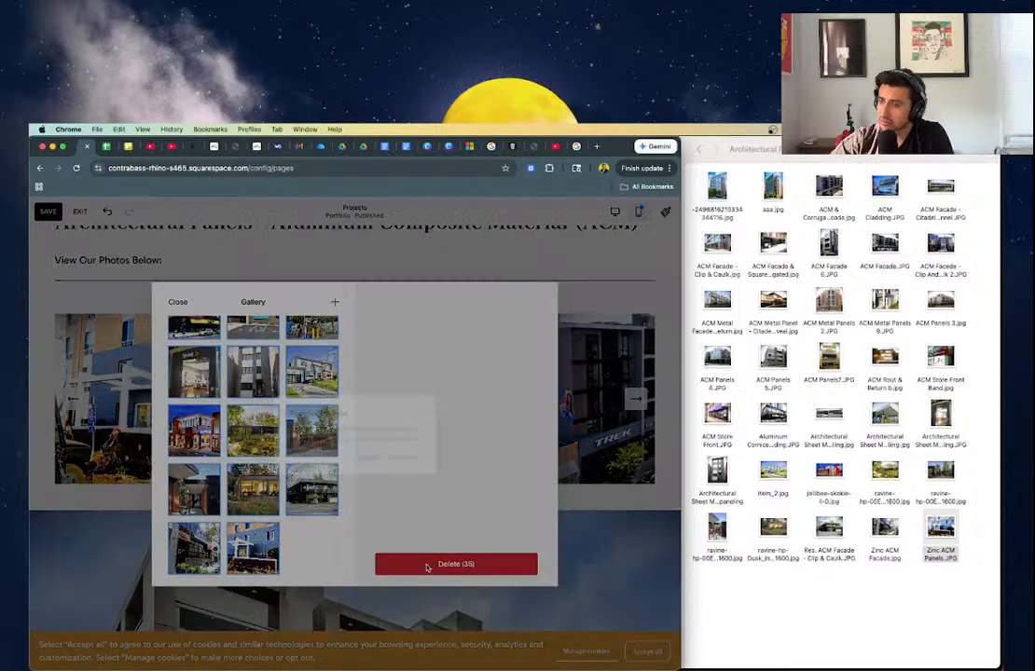
{"action": "left_click", "coordinate": [406, 461]}
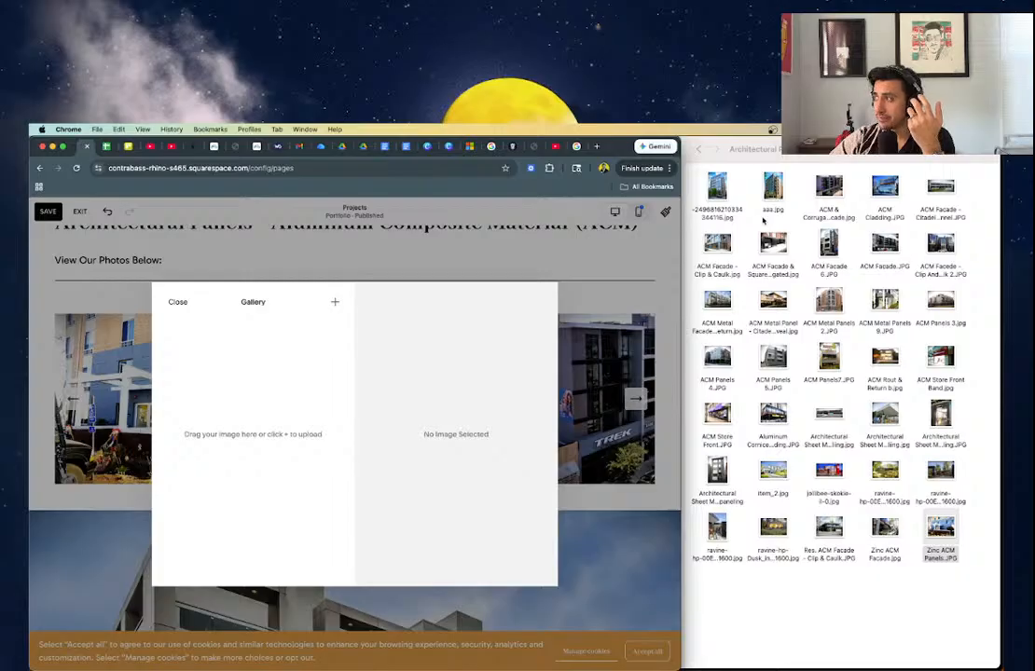
- Switch to Finder and open the Cornice Restoration folder inside the portfolio folder
{"action": "left_click", "coordinate": [763, 220]}
{"action": "left_click", "coordinate": [698, 150]}
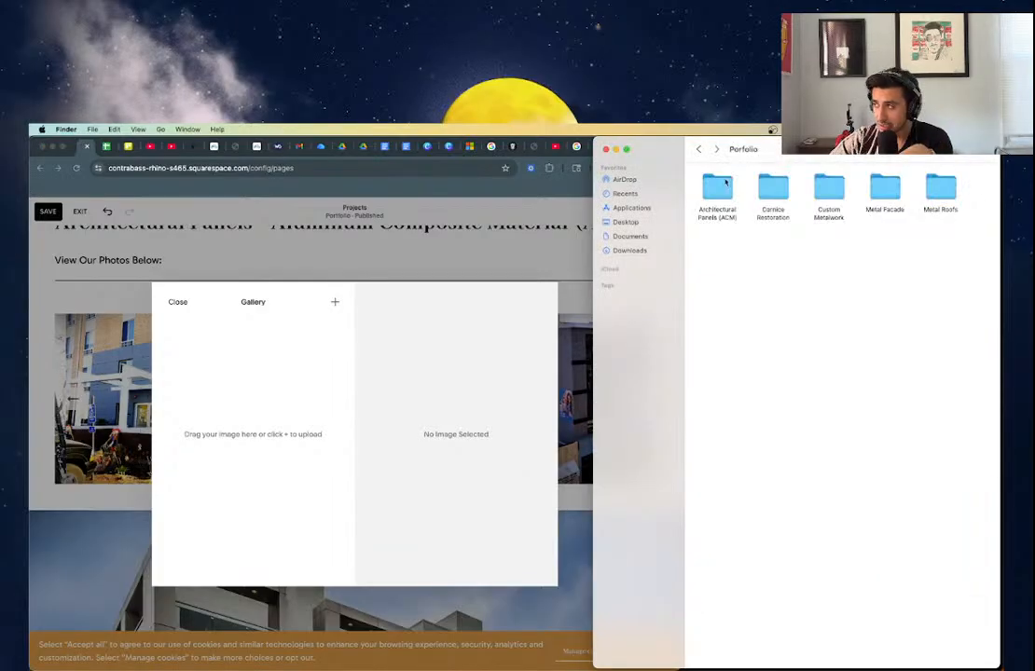
{"action": "double_click", "coordinate": [775, 189]}
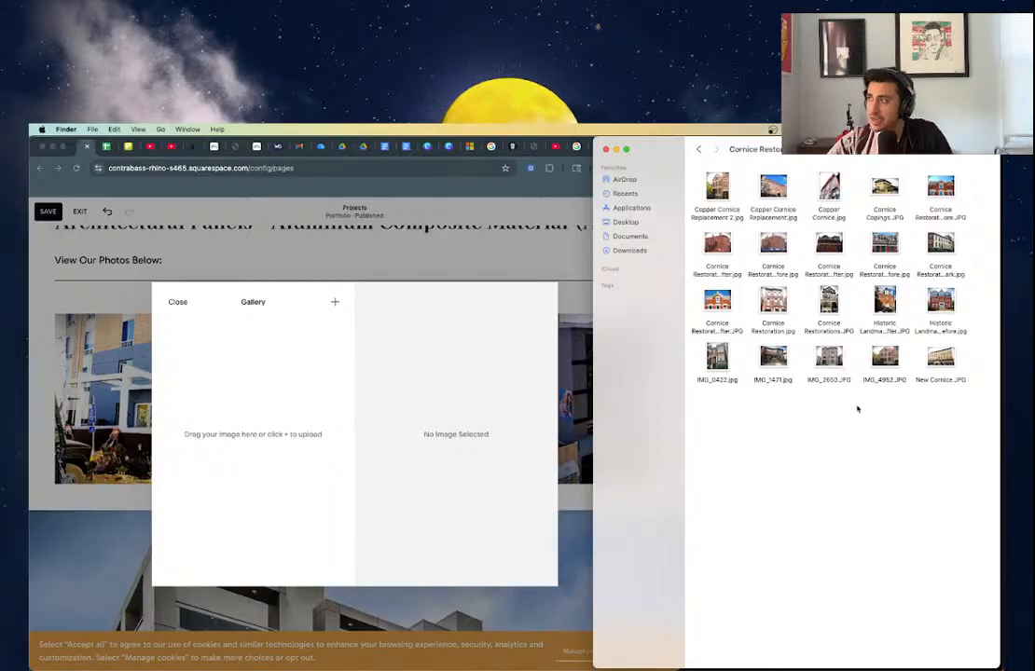
- Return to the page editor in Chrome, close the gallery dialog, replace the second ACM heading with "Cornice Restoration" and save the page
{"action": "left_click", "coordinate": [336, 316]}
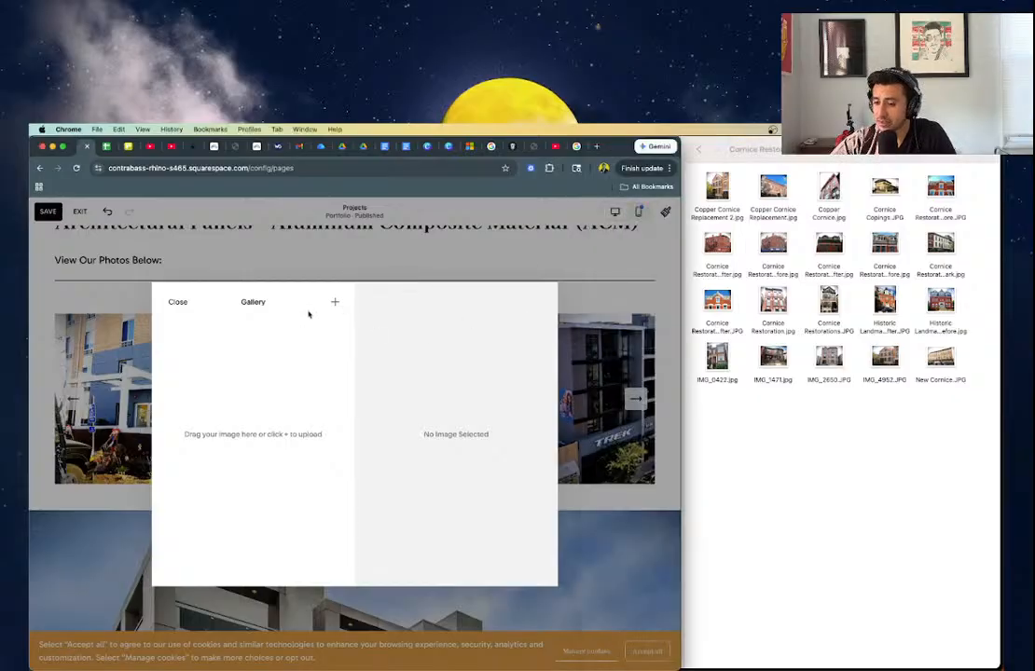
{"action": "left_click", "coordinate": [177, 301]}
{"action": "scroll", "coordinate": [154, 265], "scroll_direction": "up", "scroll_amount": 2}
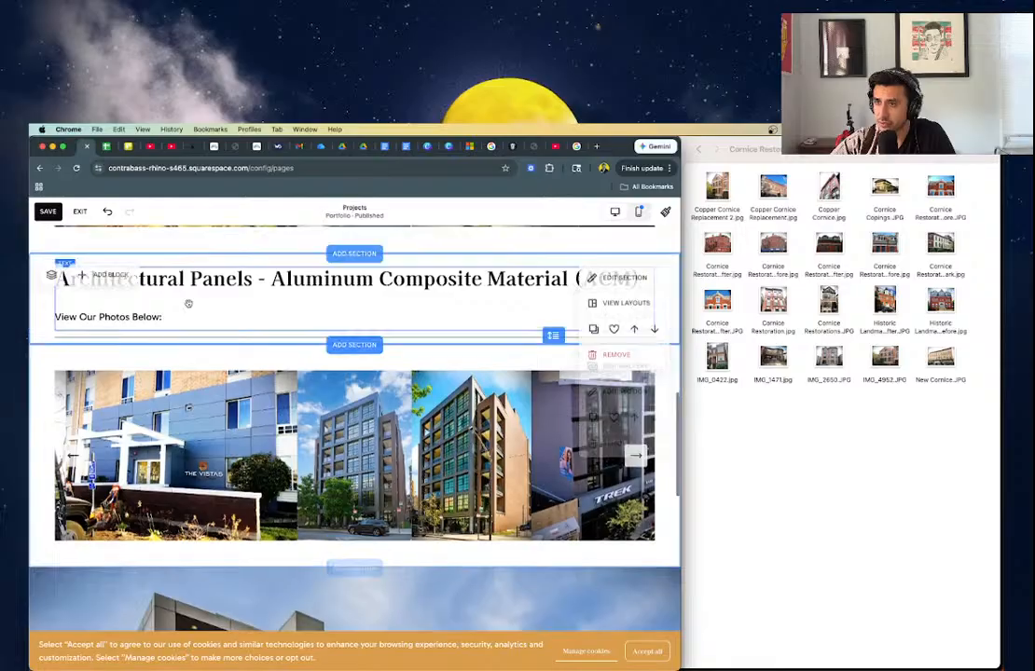
{"action": "left_click", "coordinate": [185, 288]}
{"action": "triple_click", "coordinate": [185, 287]}
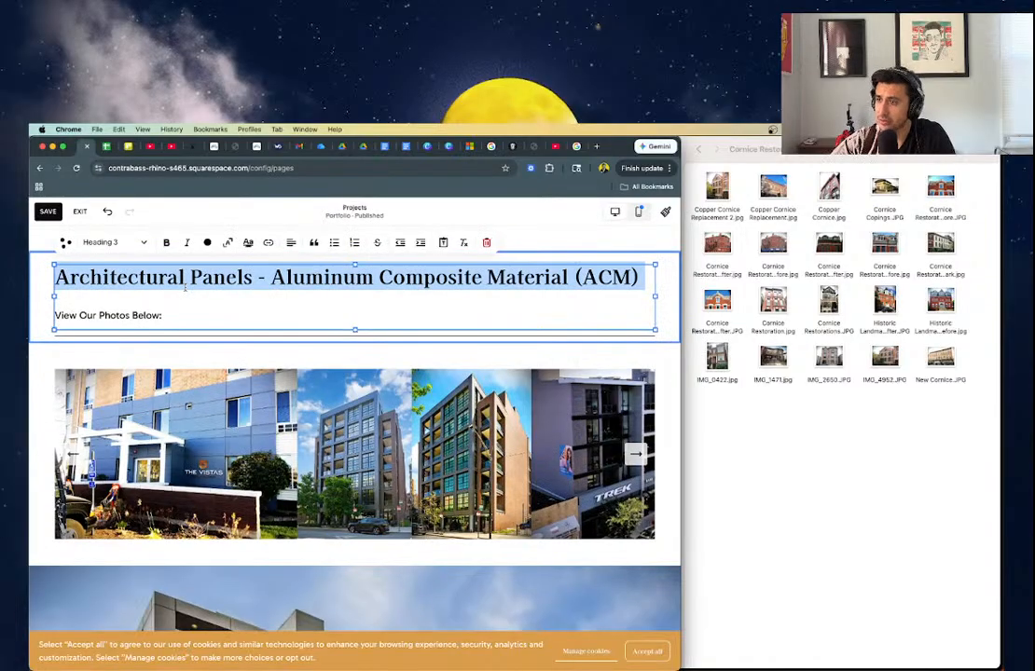
{"action": "type", "text": "Co"}
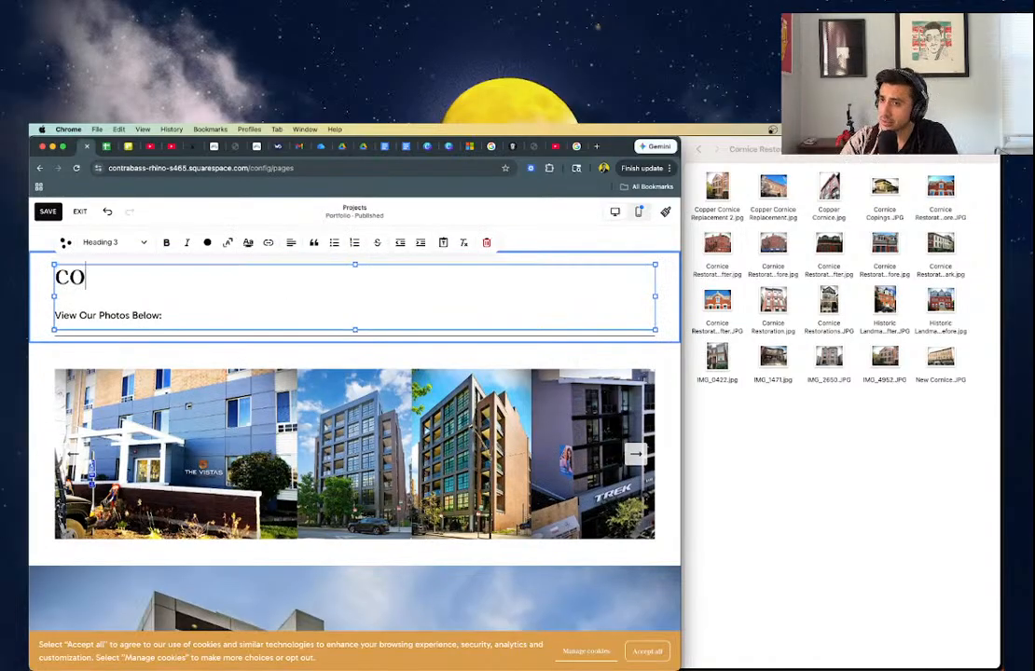
{"action": "key", "text": "BackSpace"}
{"action": "key", "text": "BackSpace"}
{"action": "type", "text": "K"}
{"action": "key", "text": "BackSpace"}
{"action": "type", "text": "C"}
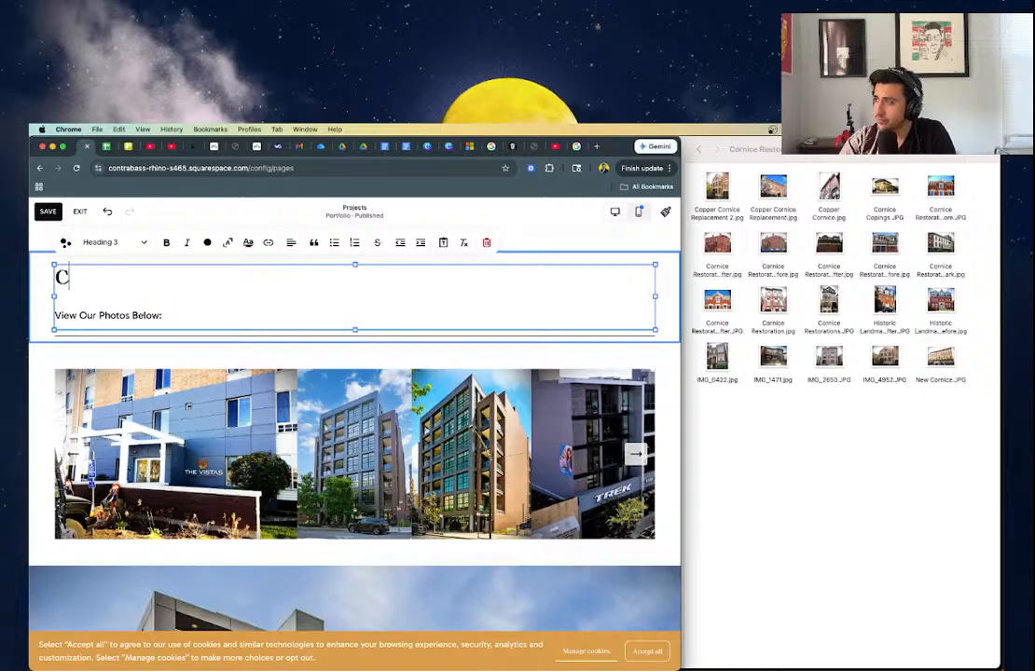
{"action": "type", "text": "ornice Restoration"}
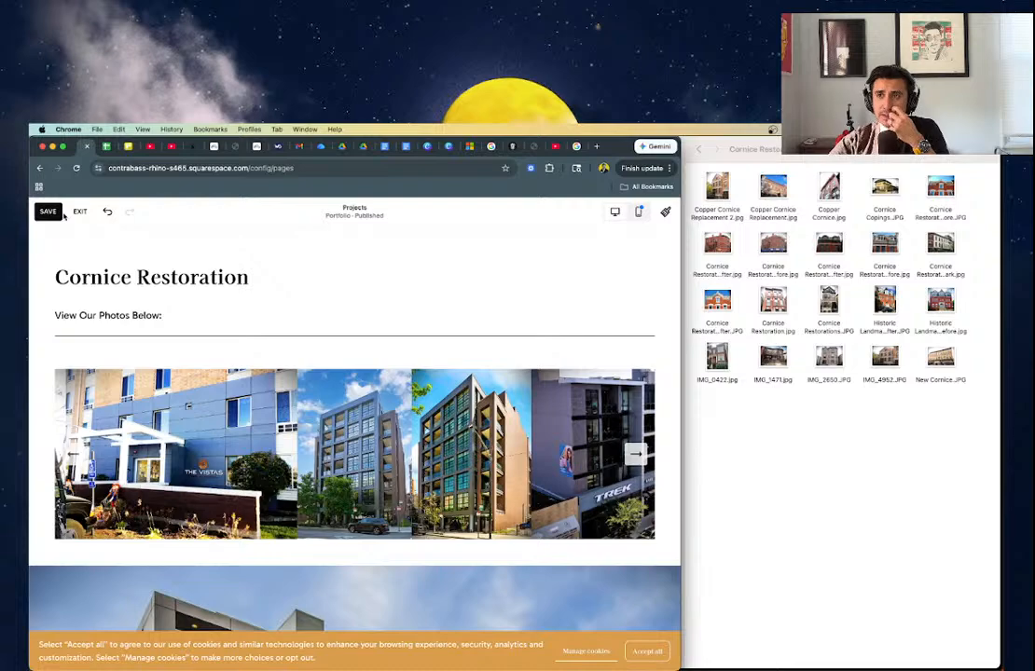
{"action": "left_click", "coordinate": [48, 211]}
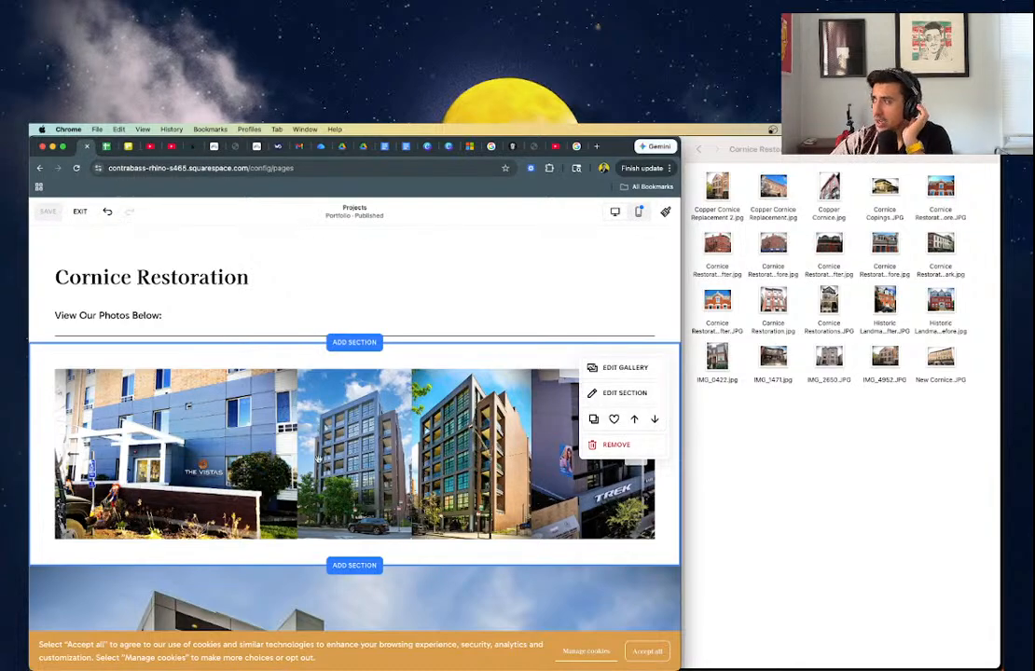
- Delete all images from the gallery under the Cornice Restoration heading
{"action": "left_click", "coordinate": [623, 368]}
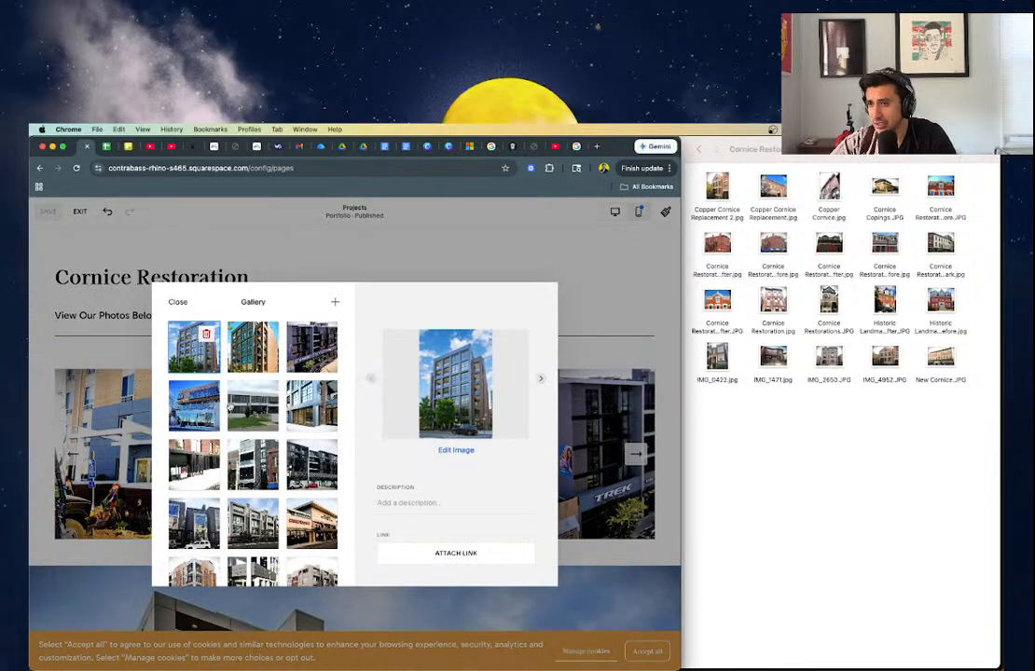
{"action": "scroll", "coordinate": [222, 394], "scroll_direction": "down", "scroll_amount": 8}
{"action": "left_click", "coordinate": [253, 548], "text": "shift"}
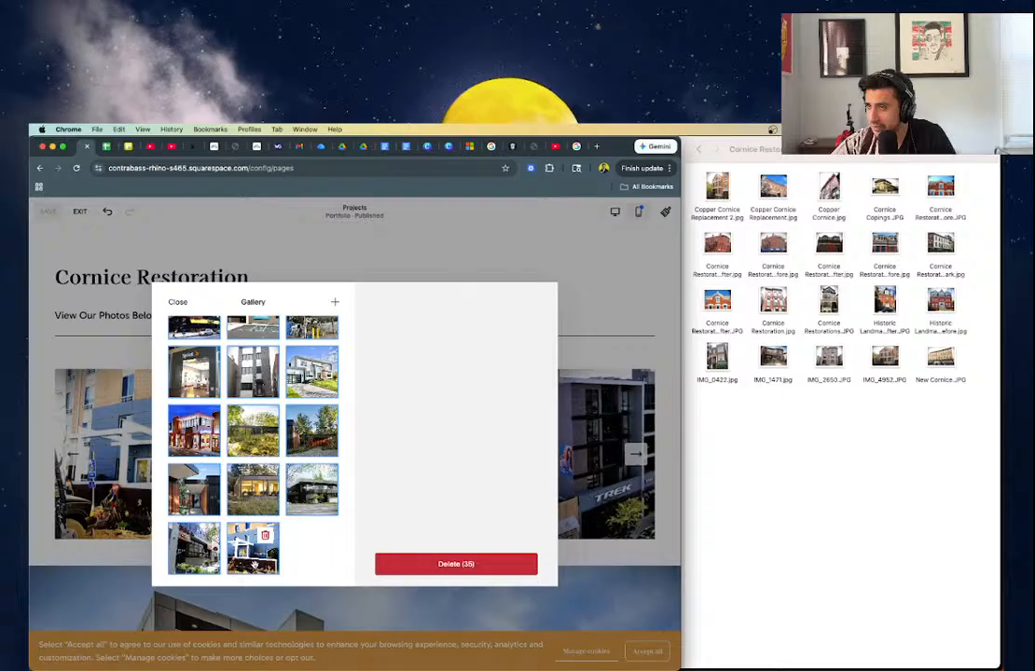
{"action": "left_click", "coordinate": [434, 565]}
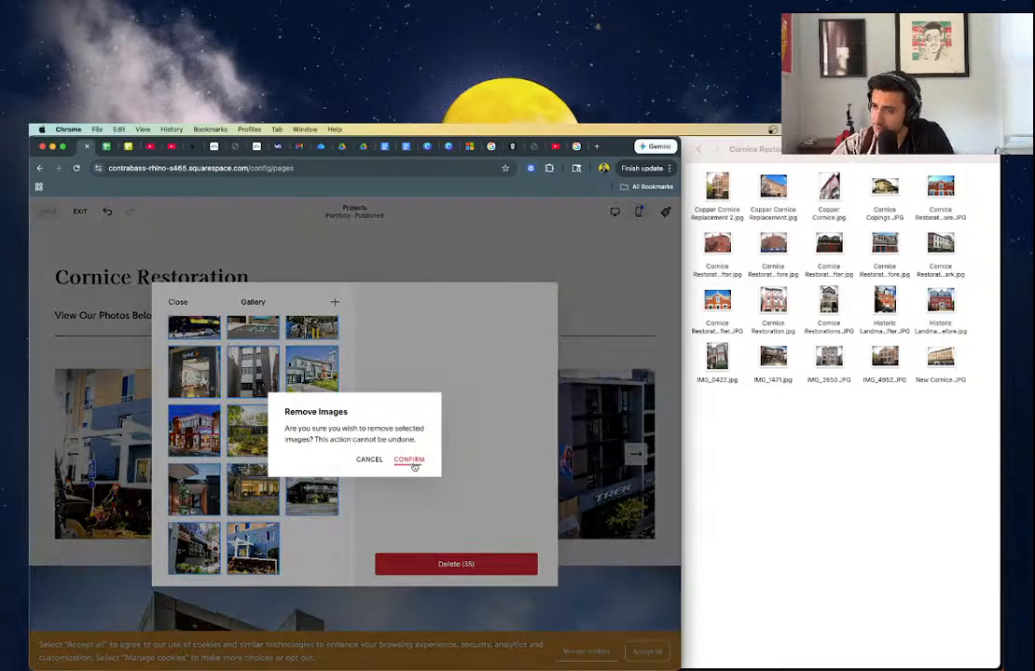
{"action": "left_click", "coordinate": [411, 460]}
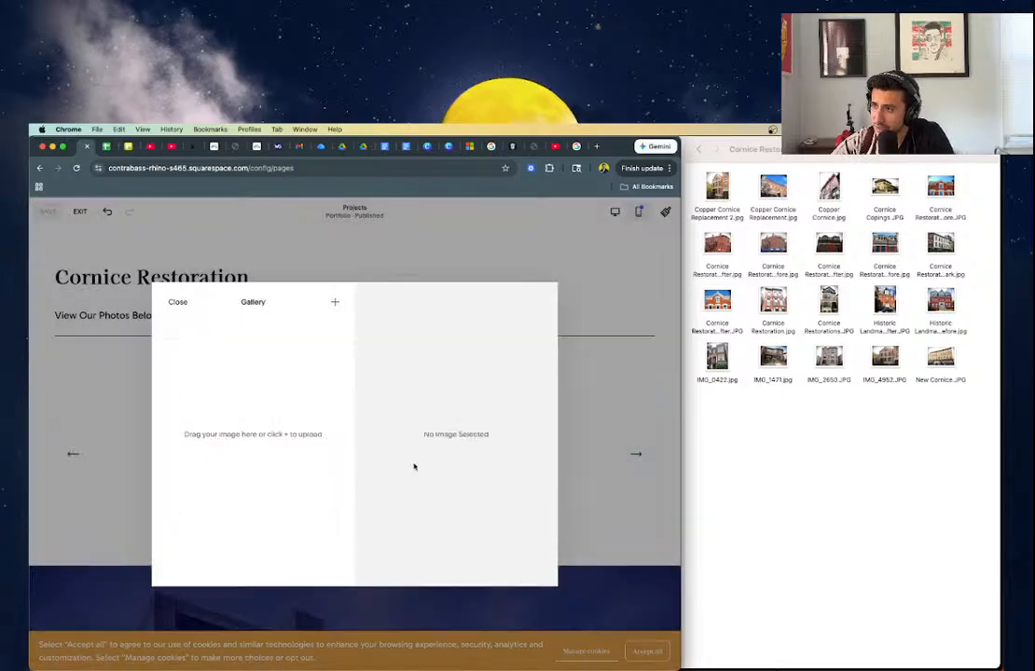
- Open the site's image library for the emptied gallery and preview the file Copper Cornice Replacement 2.jpg in Finder
{"action": "left_click", "coordinate": [334, 302]}
{"action": "left_click", "coordinate": [326, 332]}
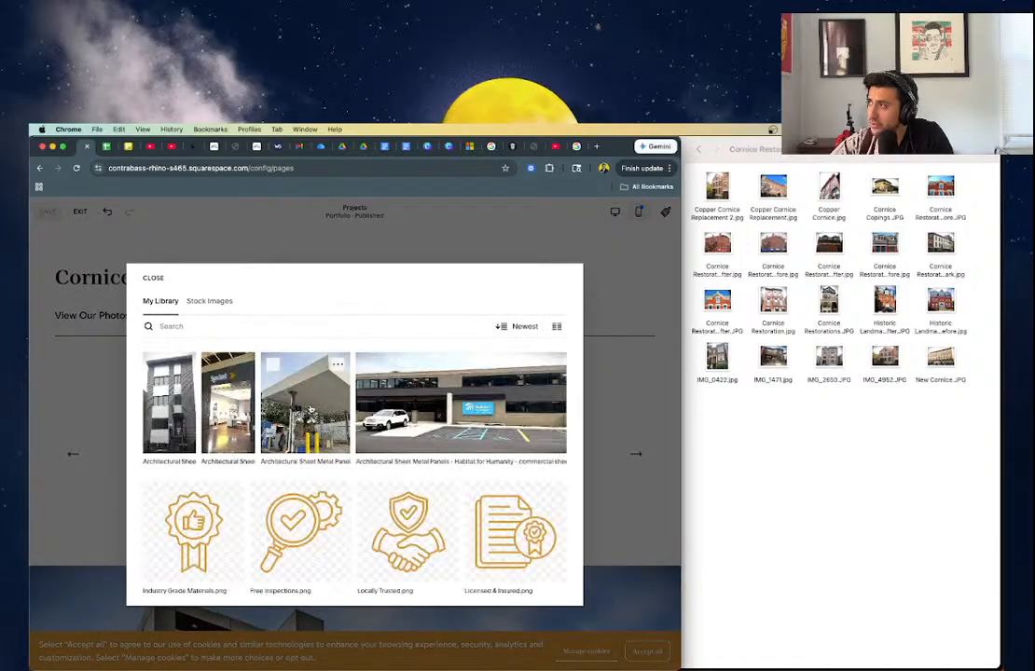
{"action": "left_click", "coordinate": [717, 187]}
{"action": "key", "text": "space"}
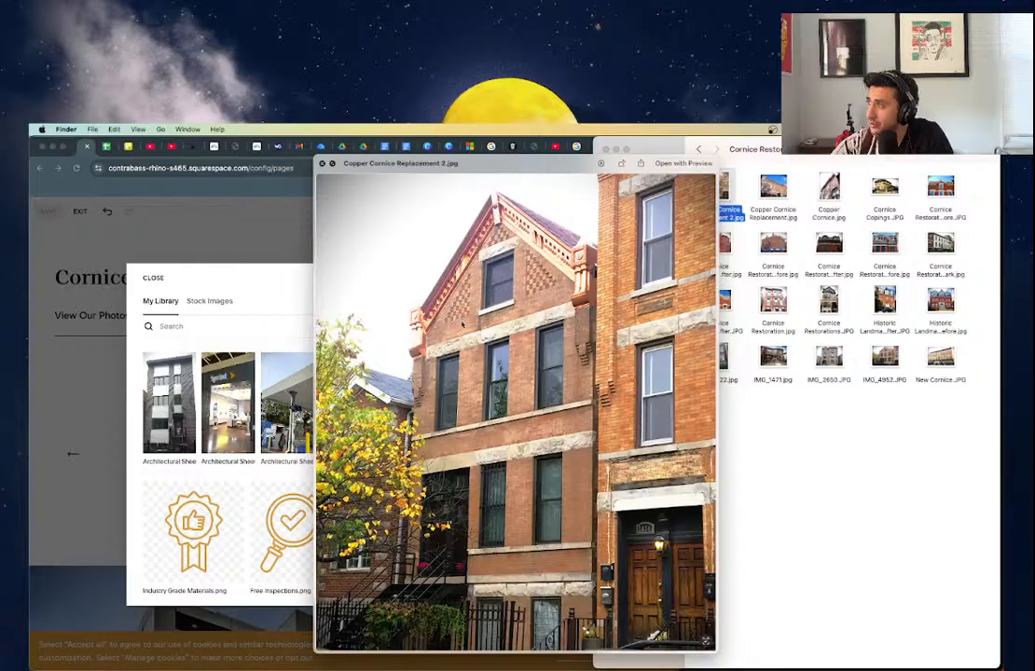
{"action": "key", "text": "space"}
- Find the library photo matching Copper Cornice Replacement 2.jpg, check its details and add it to the Cornice Restoration gallery
{"action": "scroll", "coordinate": [405, 388], "scroll_direction": "down", "scroll_amount": 5}
{"action": "scroll", "coordinate": [405, 388], "scroll_direction": "down", "scroll_amount": 10}
{"action": "scroll", "coordinate": [405, 388], "scroll_direction": "down", "scroll_amount": 10}
{"action": "scroll", "coordinate": [424, 493], "scroll_direction": "down", "scroll_amount": 10}
{"action": "left_click", "coordinate": [504, 445]}
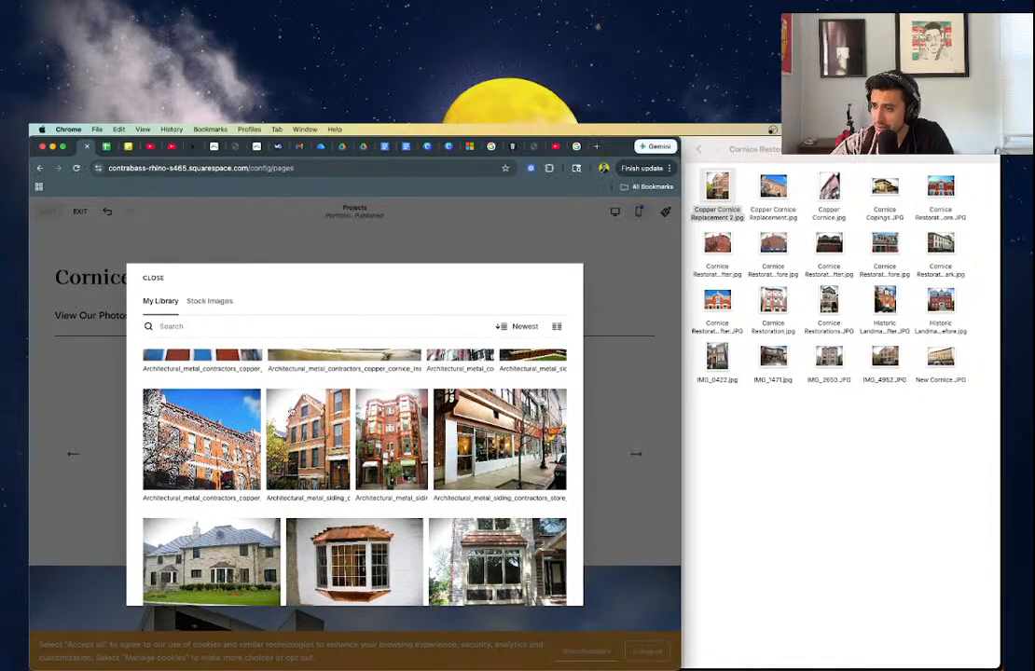
{"action": "left_click", "coordinate": [278, 401]}
{"action": "left_click", "coordinate": [336, 406]}
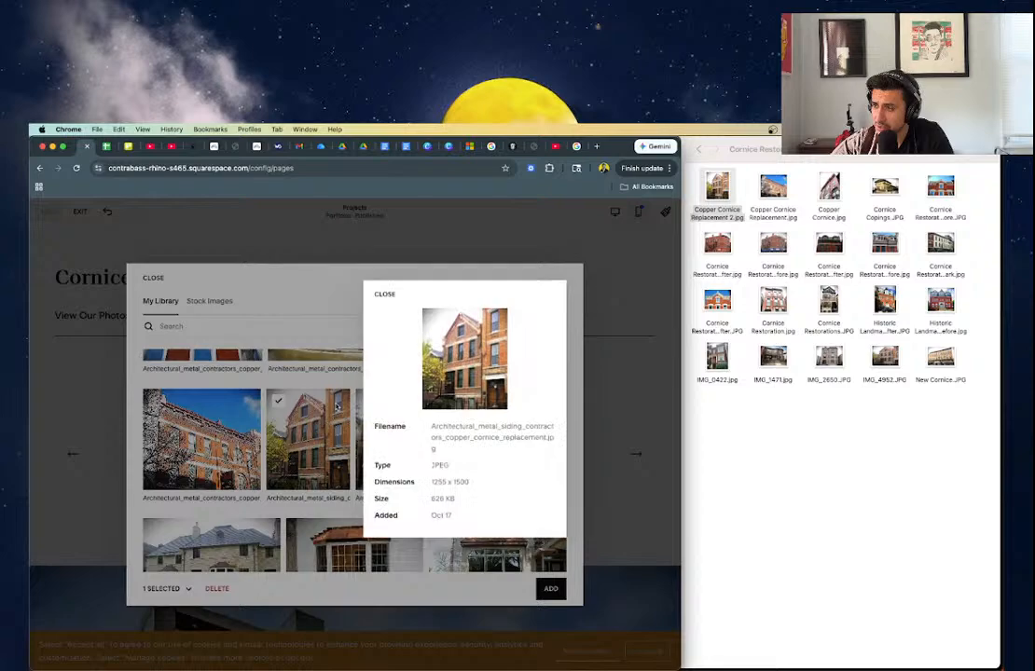
{"action": "left_click", "coordinate": [384, 296]}
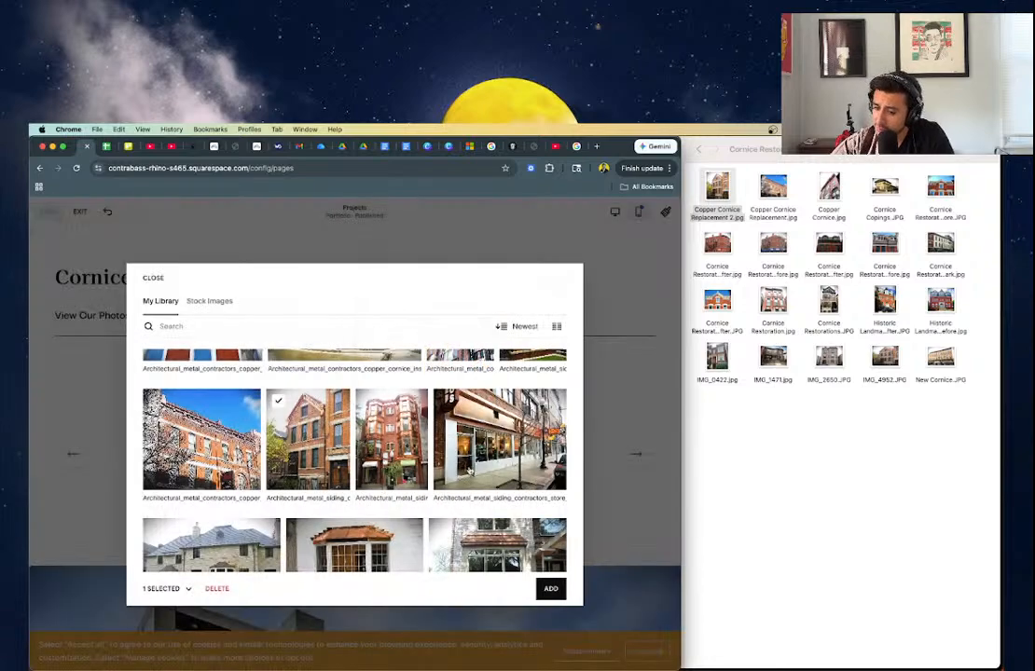
{"action": "left_click", "coordinate": [550, 588]}
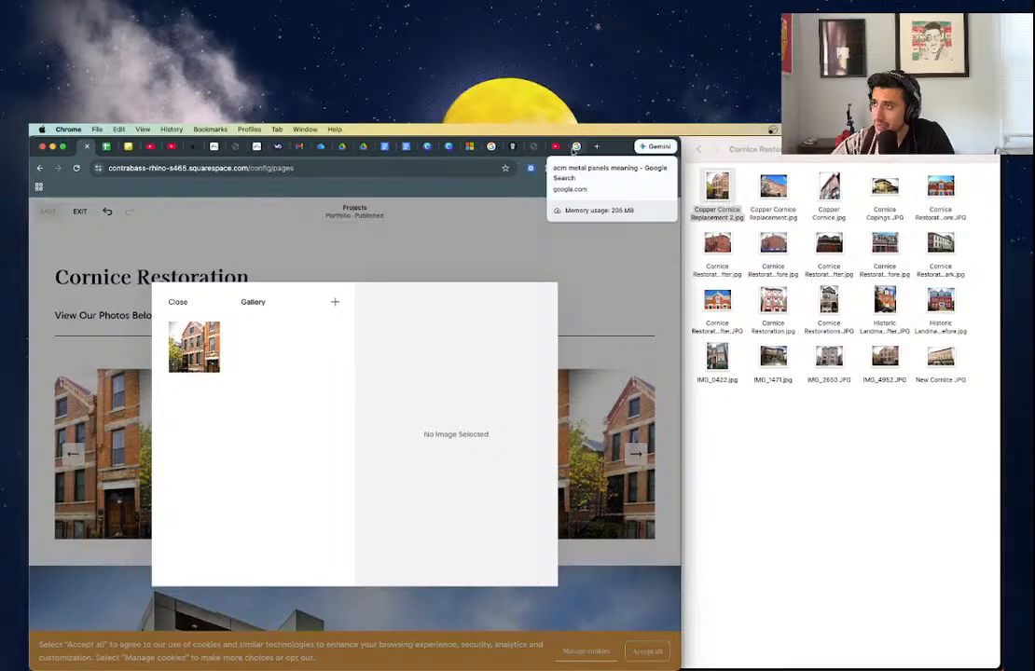
- Switch to Canva, search the designs for "Website Strategy" and open the Michiana Roofing and Sheet Metal website strategy design
{"action": "left_click", "coordinate": [427, 146]}
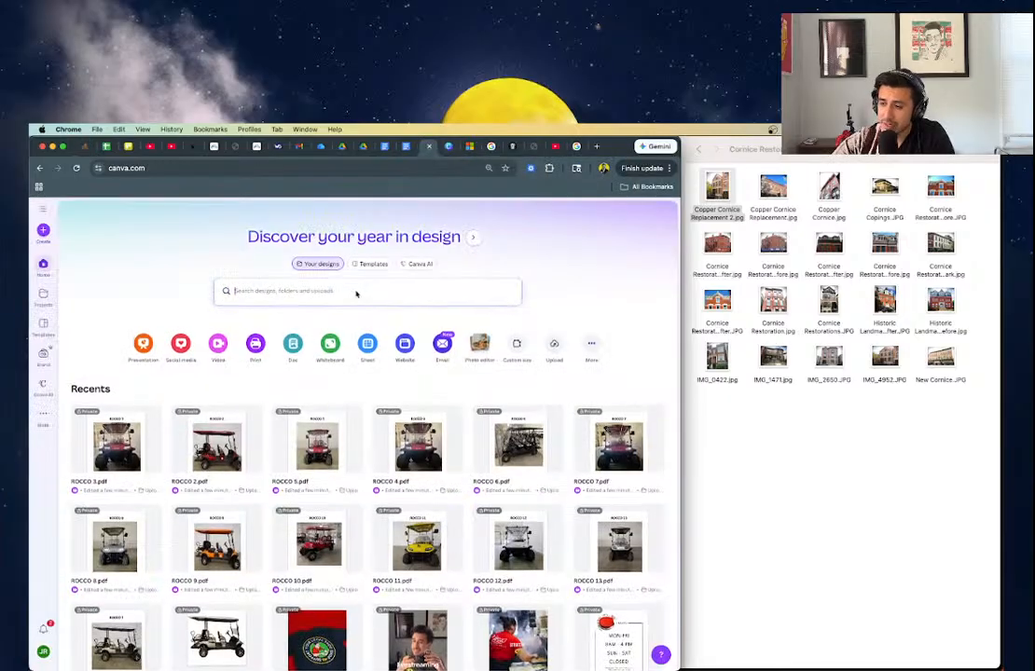
{"action": "left_click", "coordinate": [355, 293]}
{"action": "type", "text": "Website Strategy"}
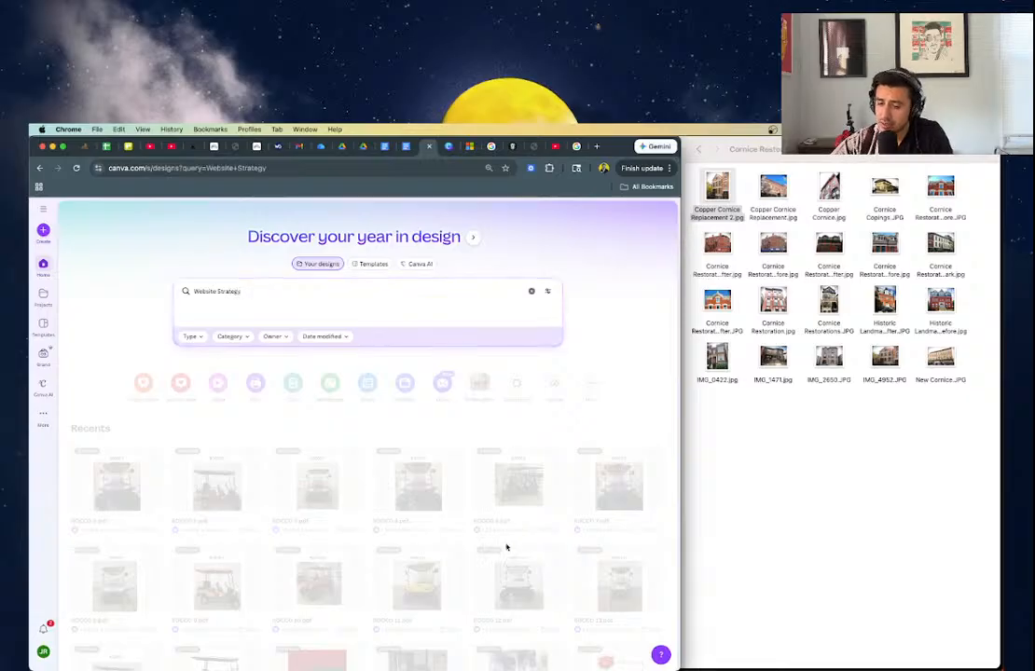
{"action": "left_click", "coordinate": [112, 432]}
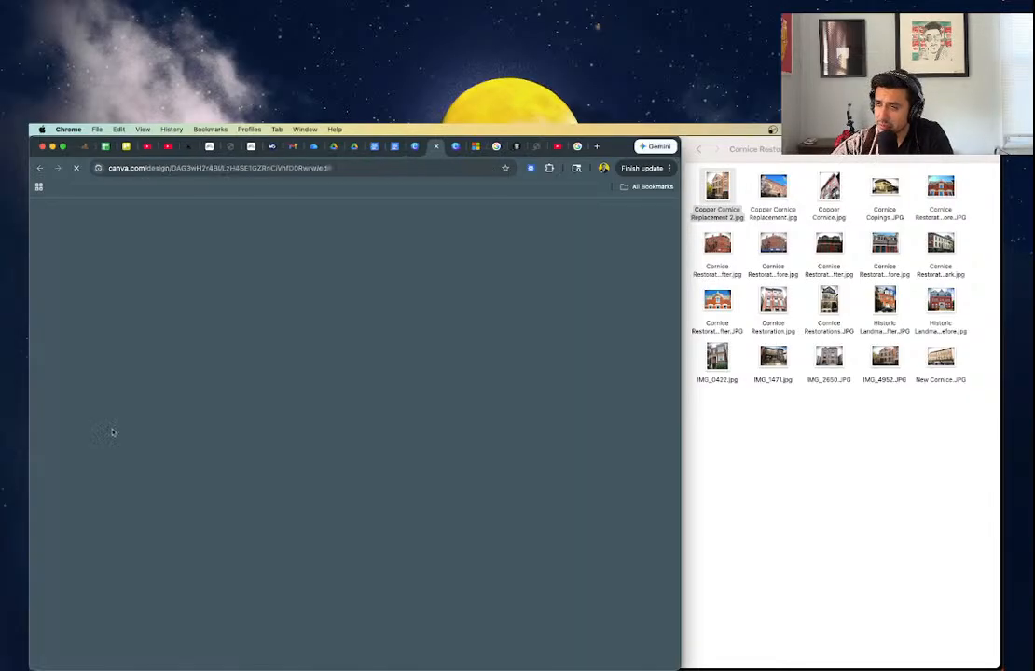
{"action": "left_click", "coordinate": [455, 147]}
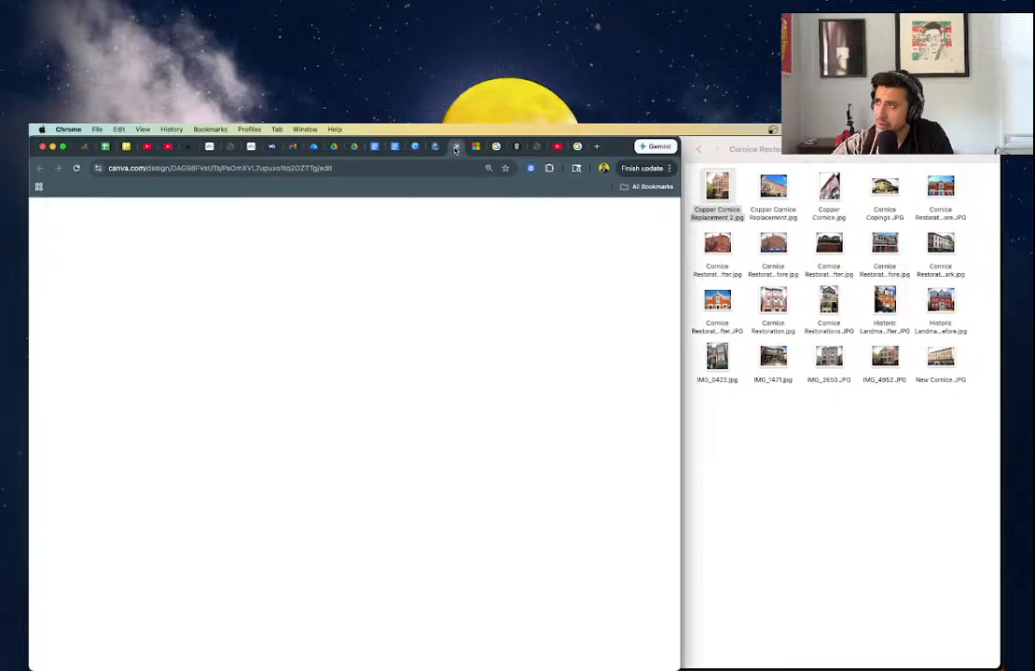
{"action": "left_click", "coordinate": [456, 148]}
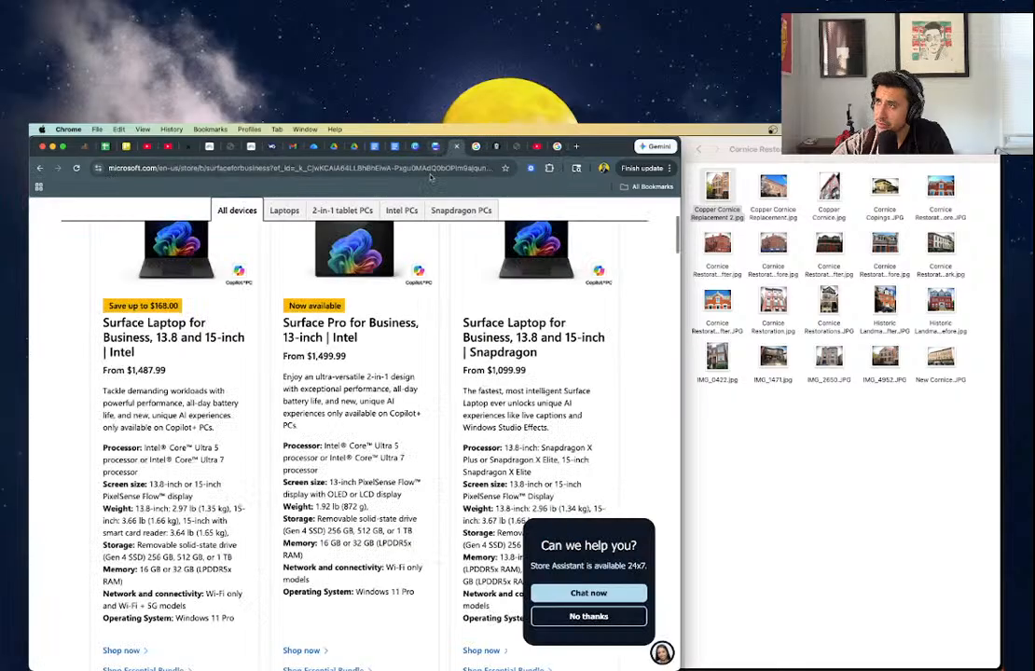
{"action": "left_click", "coordinate": [449, 152]}
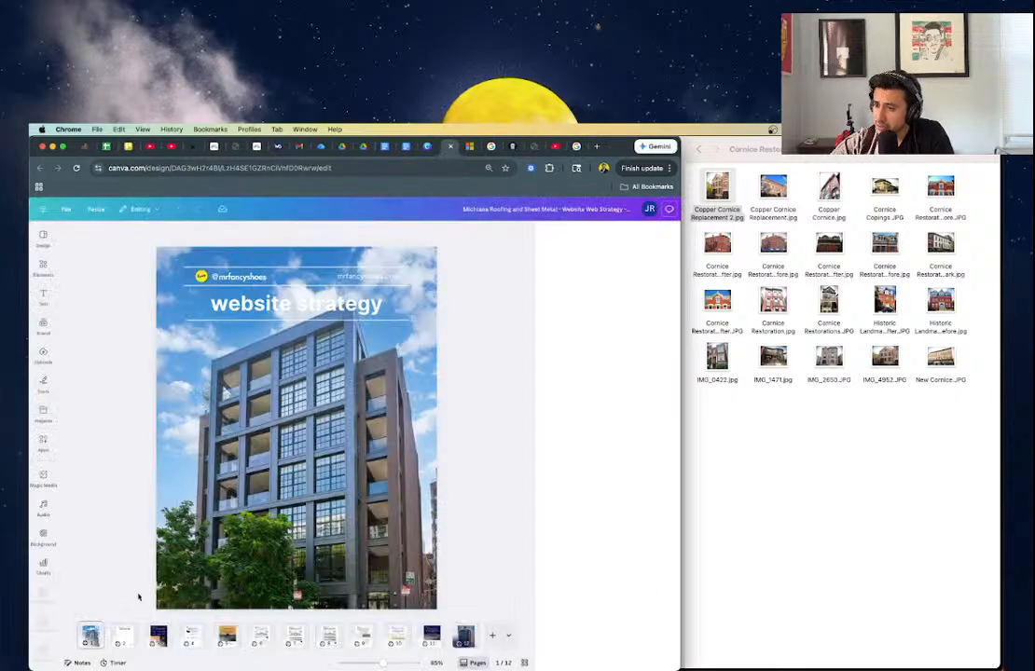
- Review the strategy's keyword and implementation pages and open the keyword reports folder linked on the Secondary Keywords page
{"action": "left_click", "coordinate": [397, 637]}
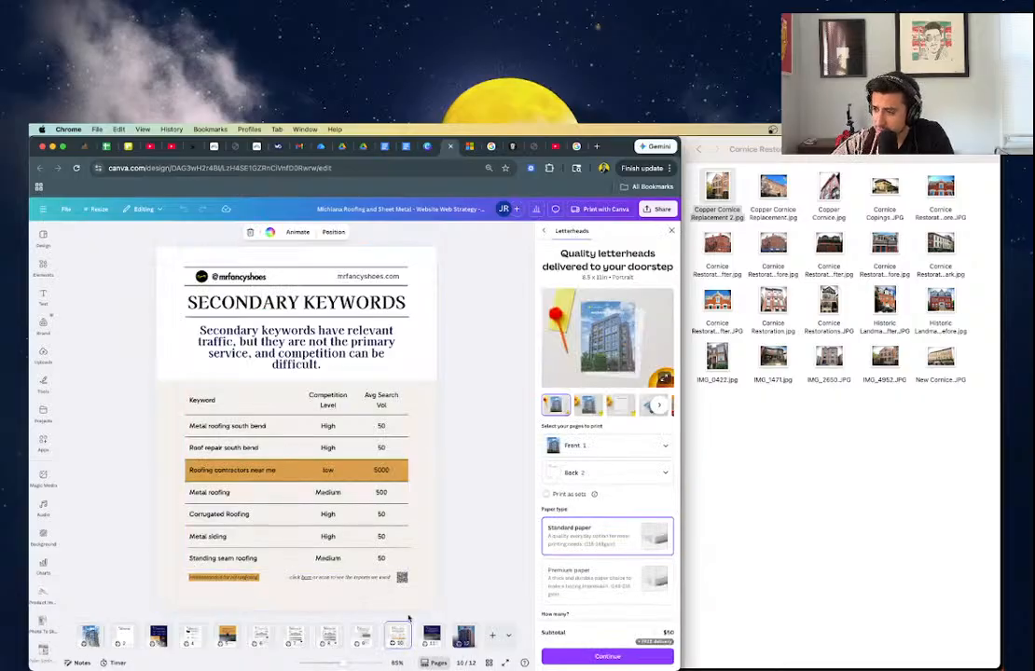
{"action": "left_click", "coordinate": [432, 637]}
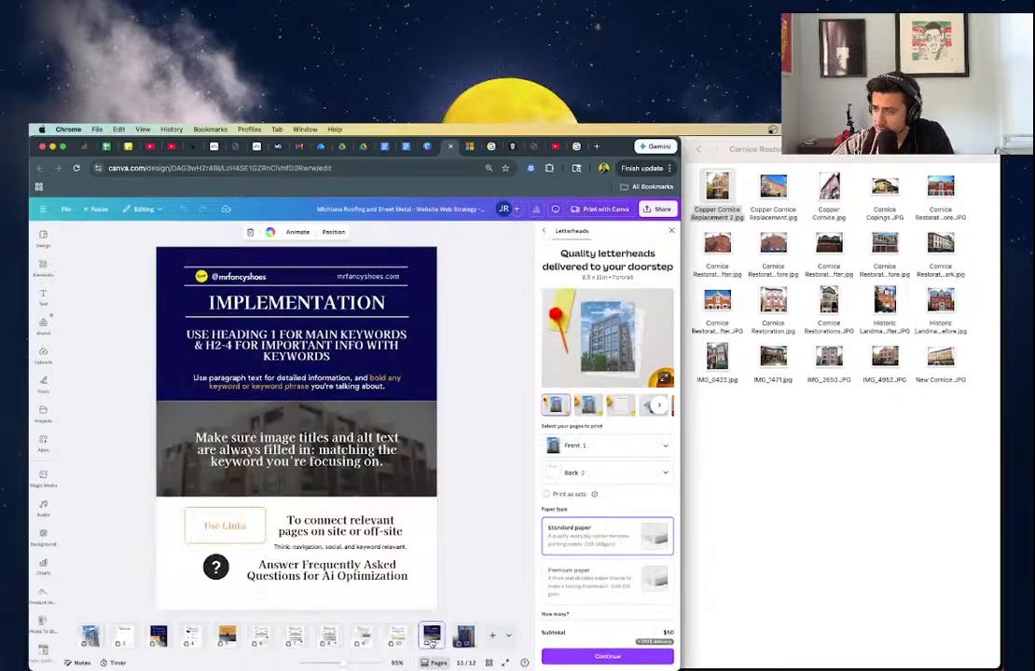
{"action": "left_click", "coordinate": [361, 638]}
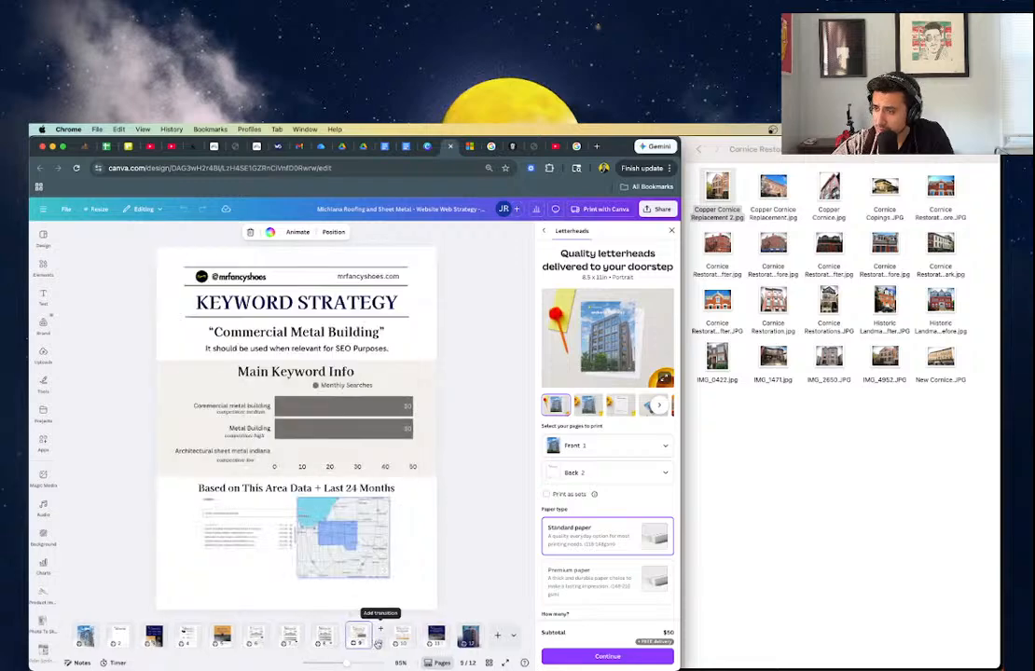
{"action": "left_click", "coordinate": [396, 639]}
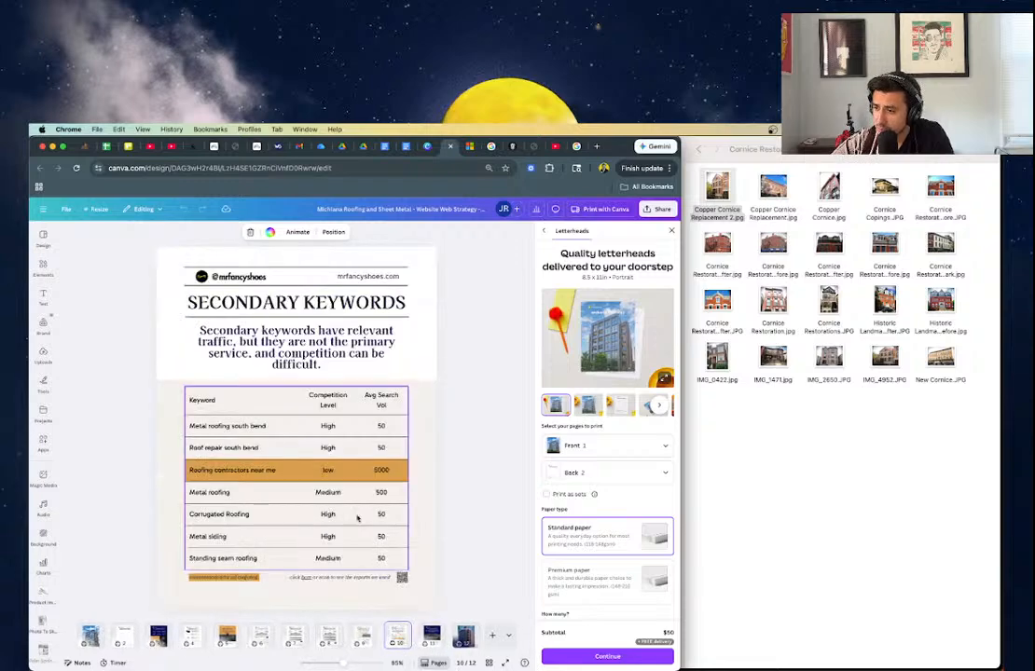
{"action": "left_click", "coordinate": [306, 578]}
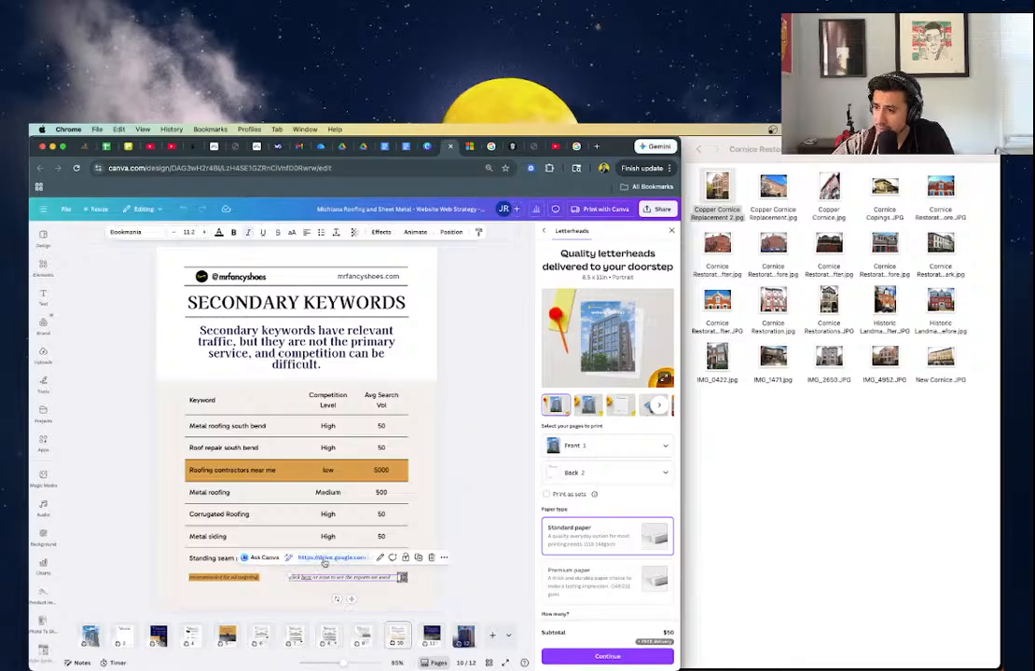
{"action": "left_click", "coordinate": [324, 563]}
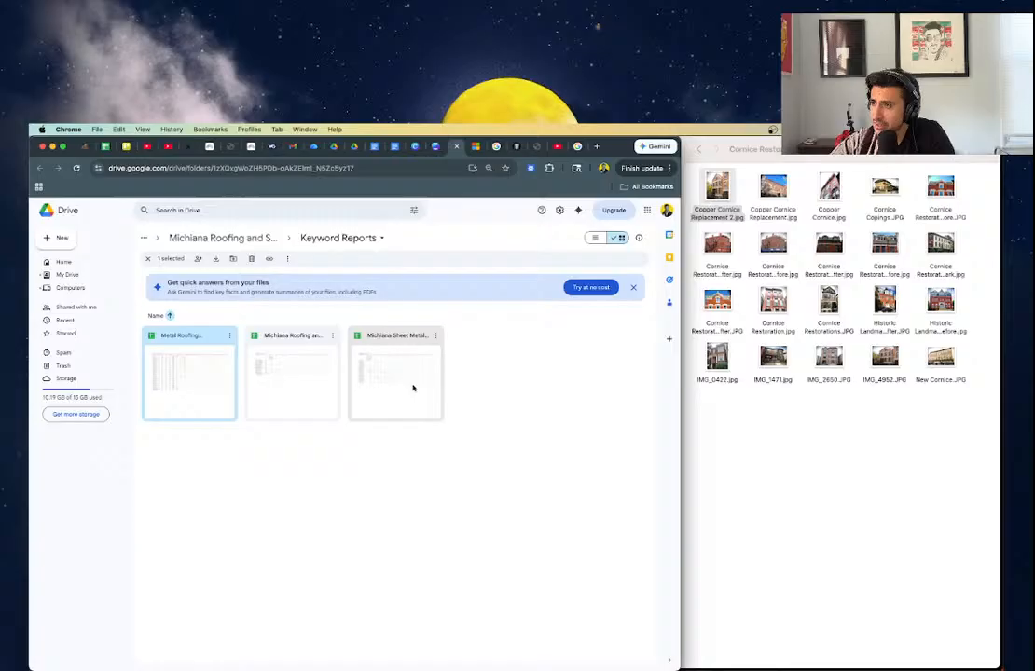
- Open the Michiana Roofing and Sheet Metal Keyword Plan spreadsheet from the Keyword Reports folder, check its keywords and close it
{"action": "left_click", "coordinate": [317, 364]}
{"action": "double_click", "coordinate": [316, 366]}
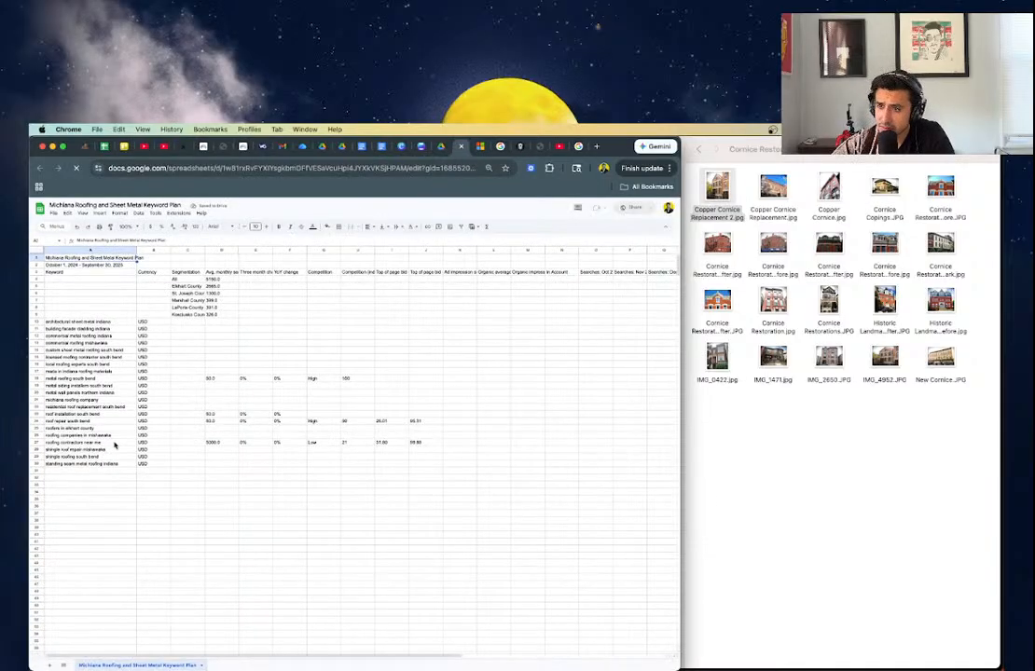
{"action": "key", "text": "super+w"}
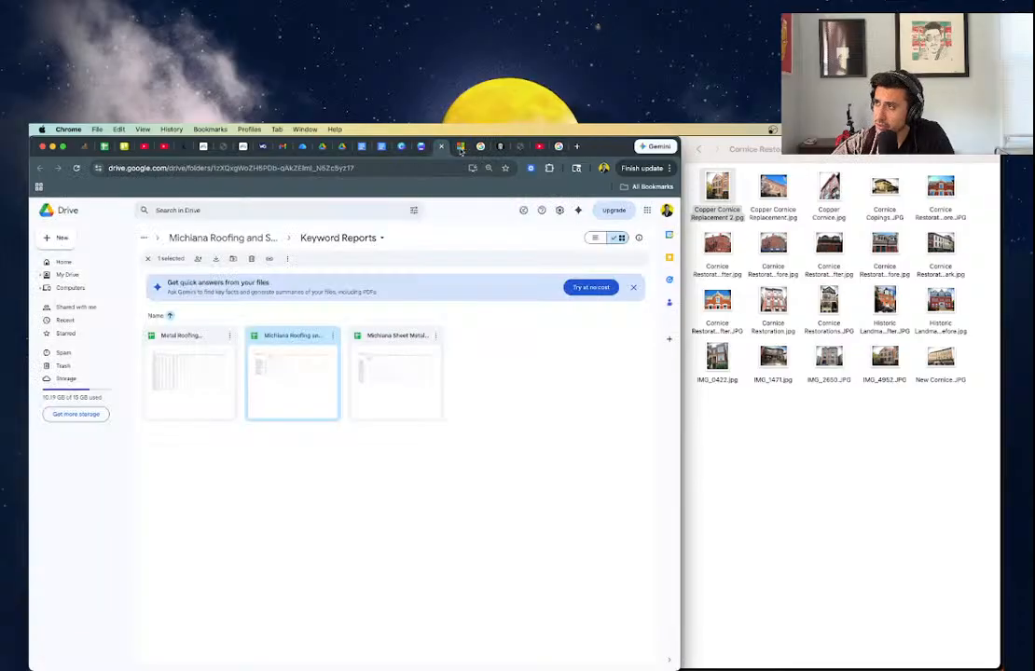
- Switch to Google Ads and bring up the saved keywords of the Michiana Roofing and Sheet Metal Keyword Plan
{"action": "left_click", "coordinate": [387, 168]}
{"action": "type", "text": "ads"}
{"action": "key", "text": "Return"}
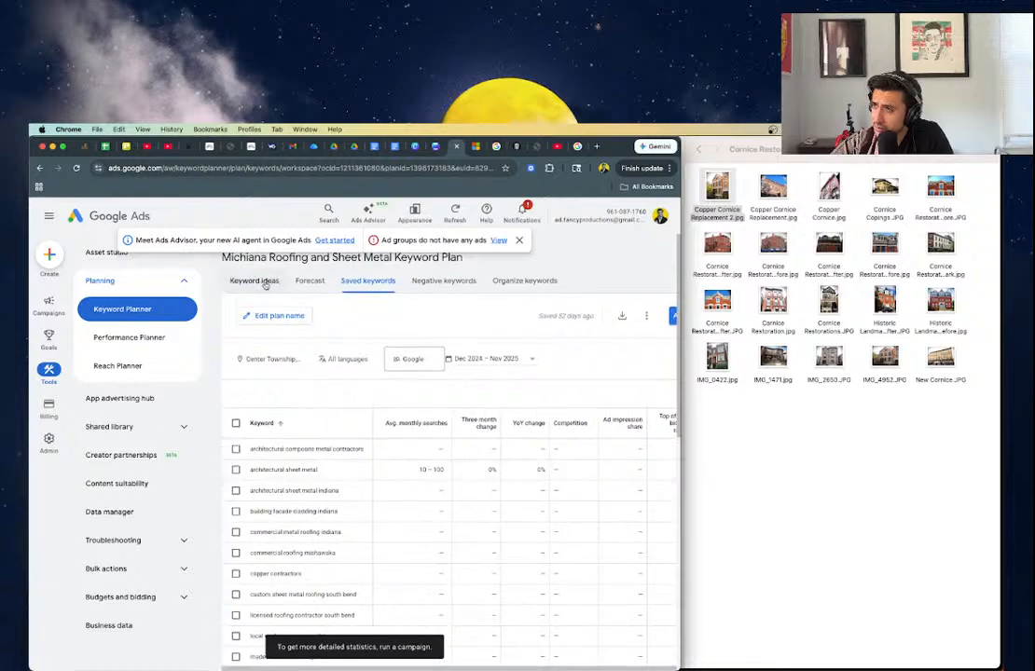
- Add the keywords "copper cornice restoration" and "copper cornice replacement" to the keyword plan and save them
{"action": "scroll", "coordinate": [594, 306], "scroll_direction": "right", "scroll_amount": 1}
{"action": "left_click", "coordinate": [627, 318]}
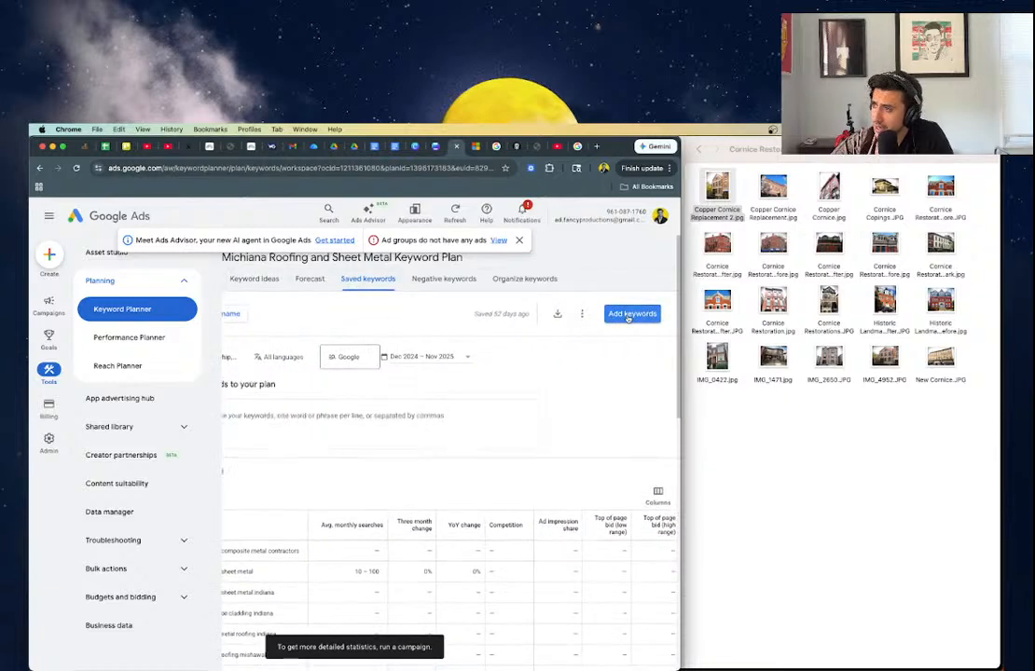
{"action": "type", "text": "copper cornice restora"}
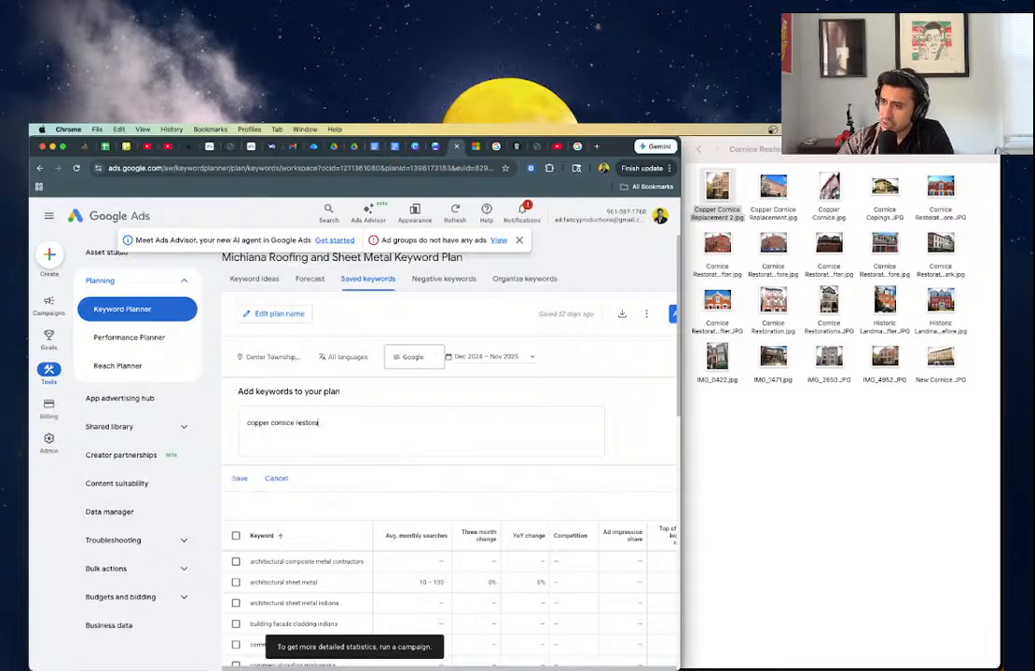
{"action": "type", "text": "tion copper"}
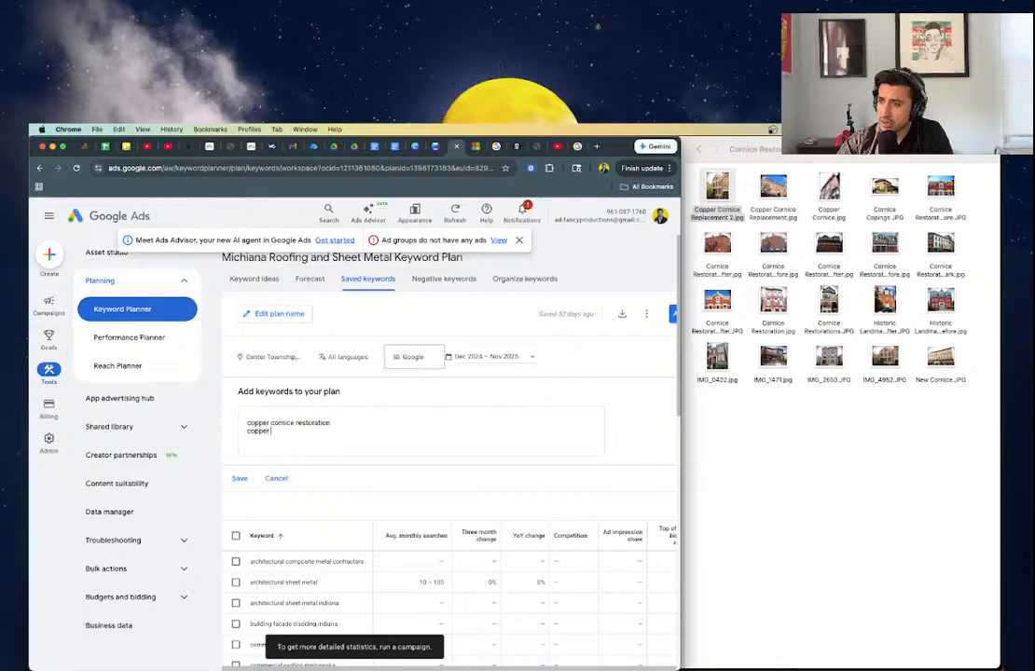
{"action": "type", "text": " cornice replacement"}
{"action": "left_click", "coordinate": [239, 478]}
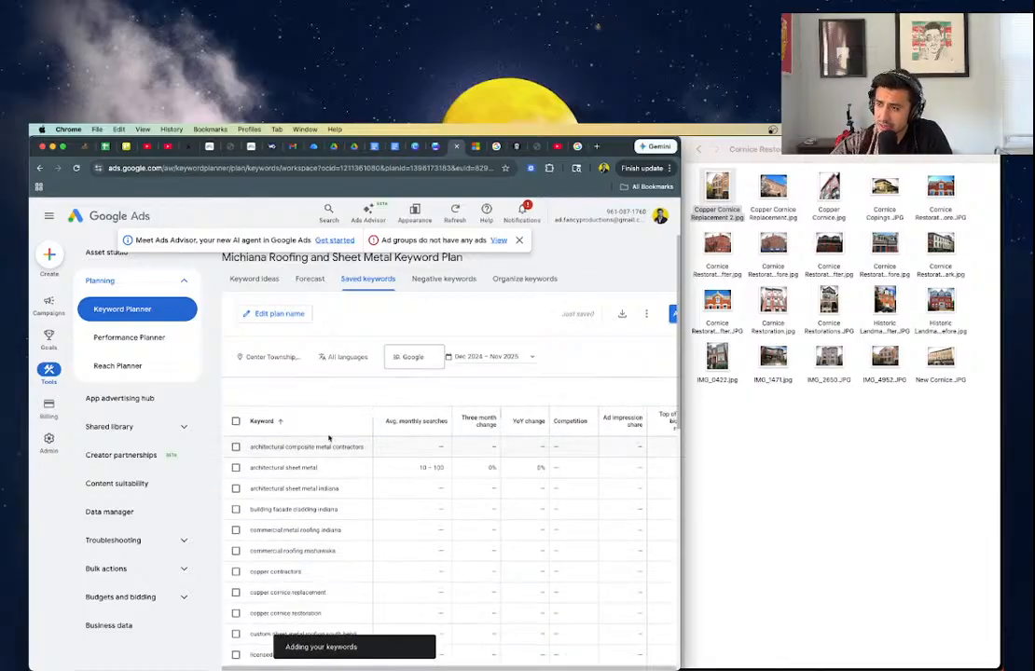
- Mark both copper cornice keywords, set the date range to the last 24 months and compare search statistics across the saved keywords
{"action": "scroll", "coordinate": [389, 524], "scroll_direction": "down", "scroll_amount": 3}
{"action": "left_click", "coordinate": [234, 471]}
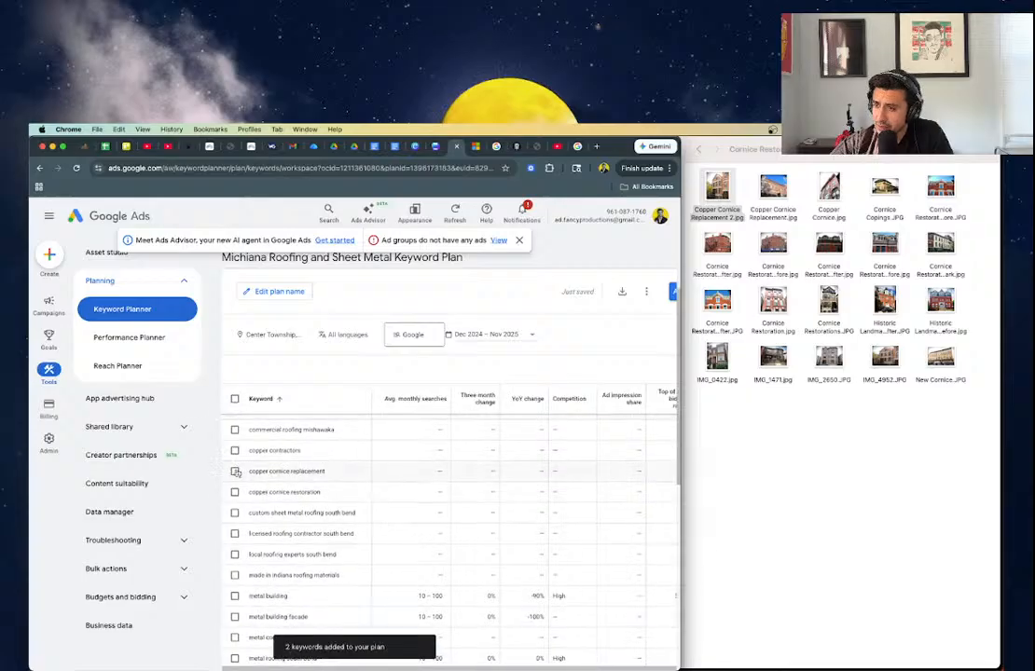
{"action": "left_click", "coordinate": [234, 493]}
{"action": "scroll", "coordinate": [509, 501], "scroll_direction": "up", "scroll_amount": 1}
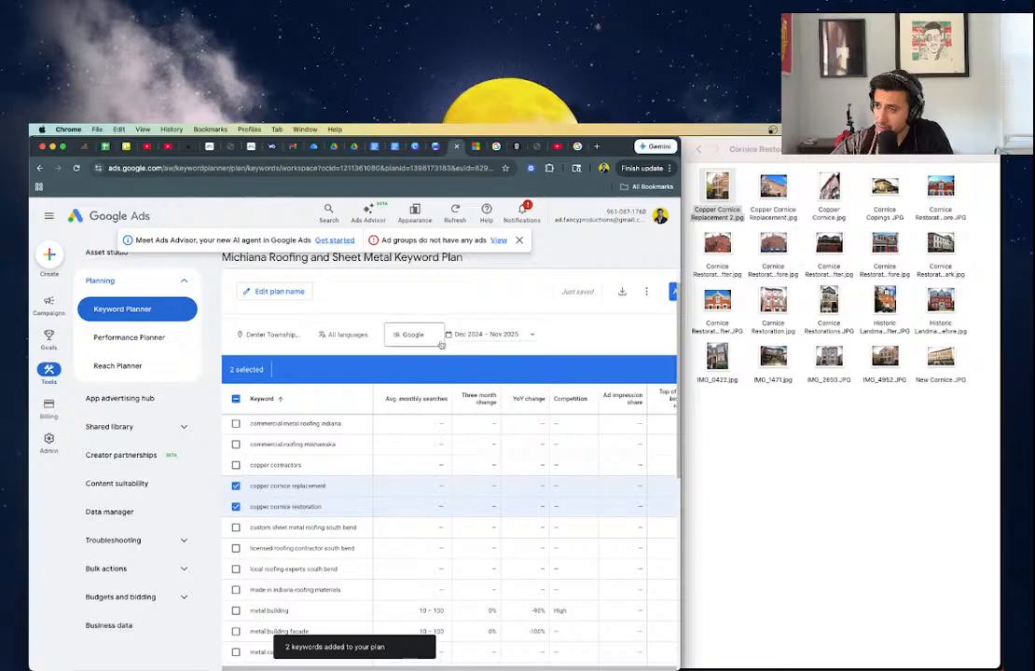
{"action": "left_click", "coordinate": [497, 334]}
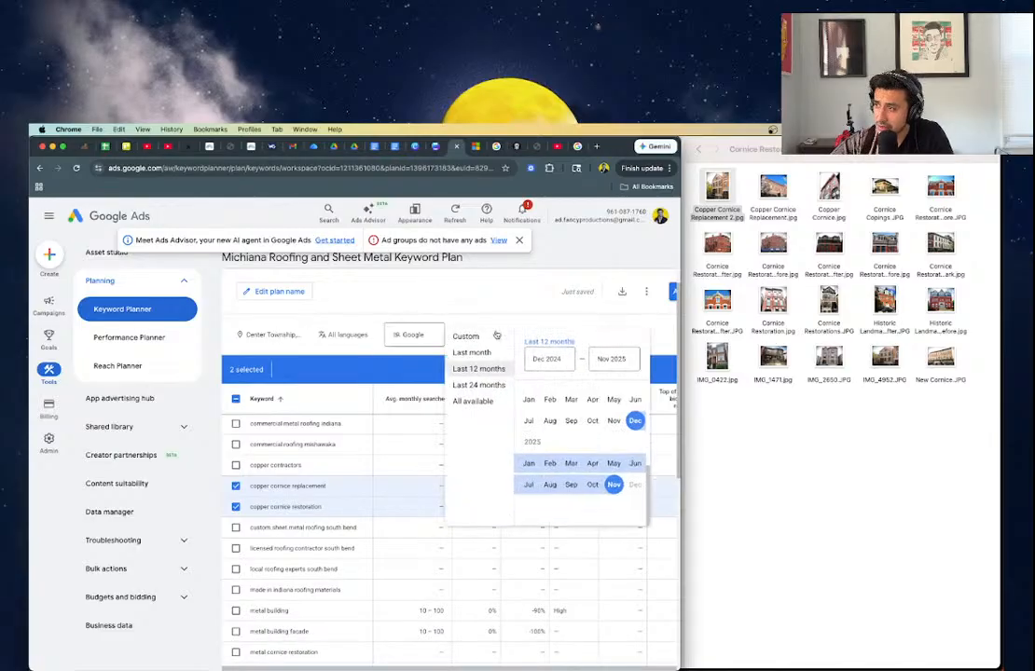
{"action": "left_click", "coordinate": [479, 385]}
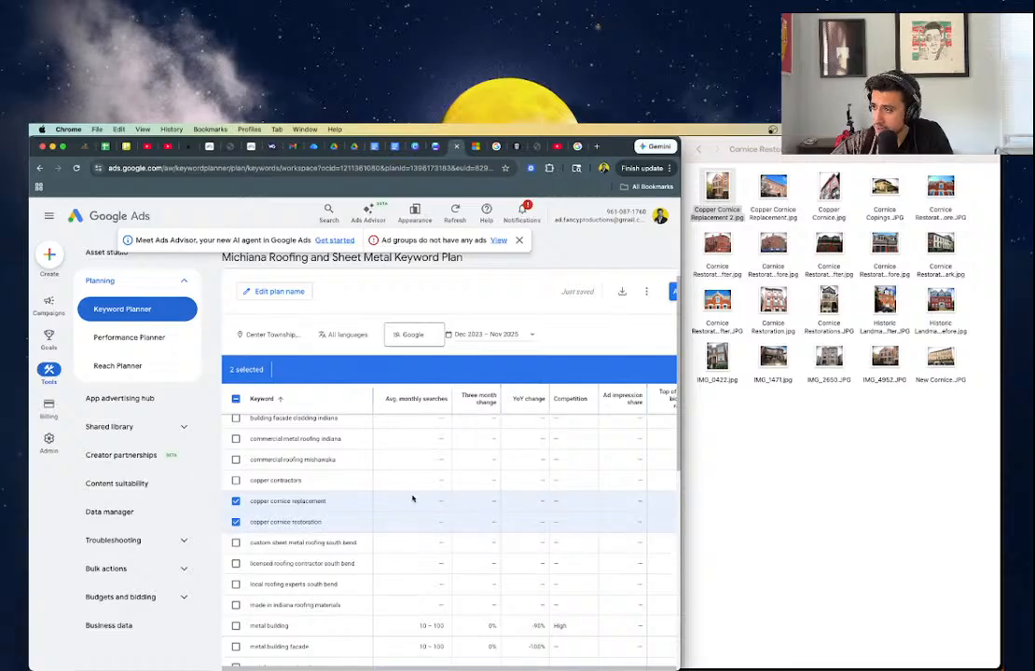
{"action": "scroll", "coordinate": [420, 501], "scroll_direction": "down", "scroll_amount": 5}
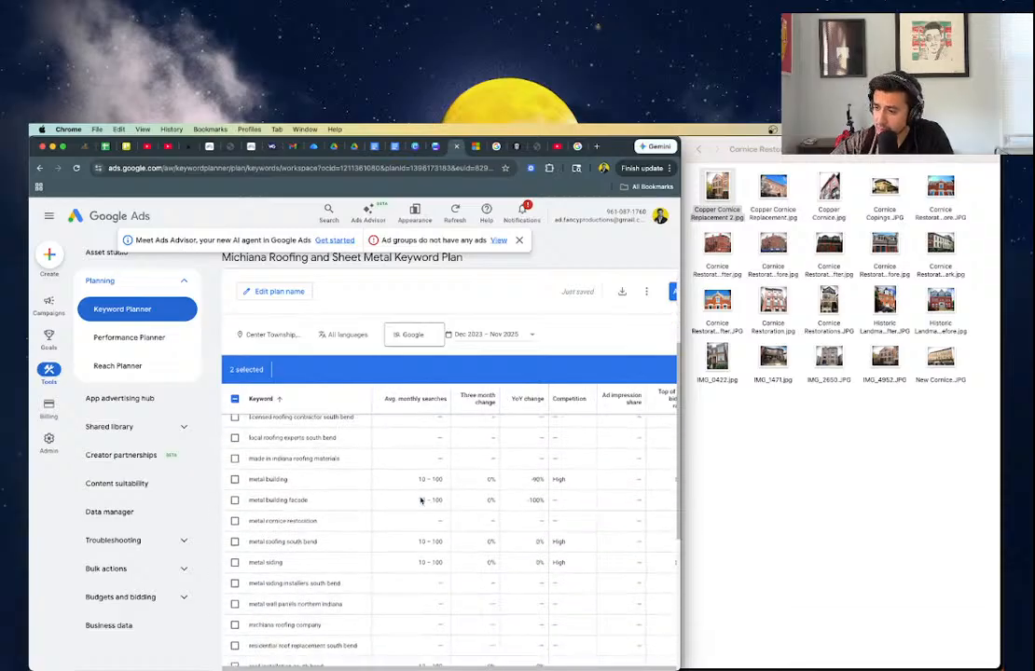
{"action": "scroll", "coordinate": [420, 497], "scroll_direction": "down", "scroll_amount": 2}
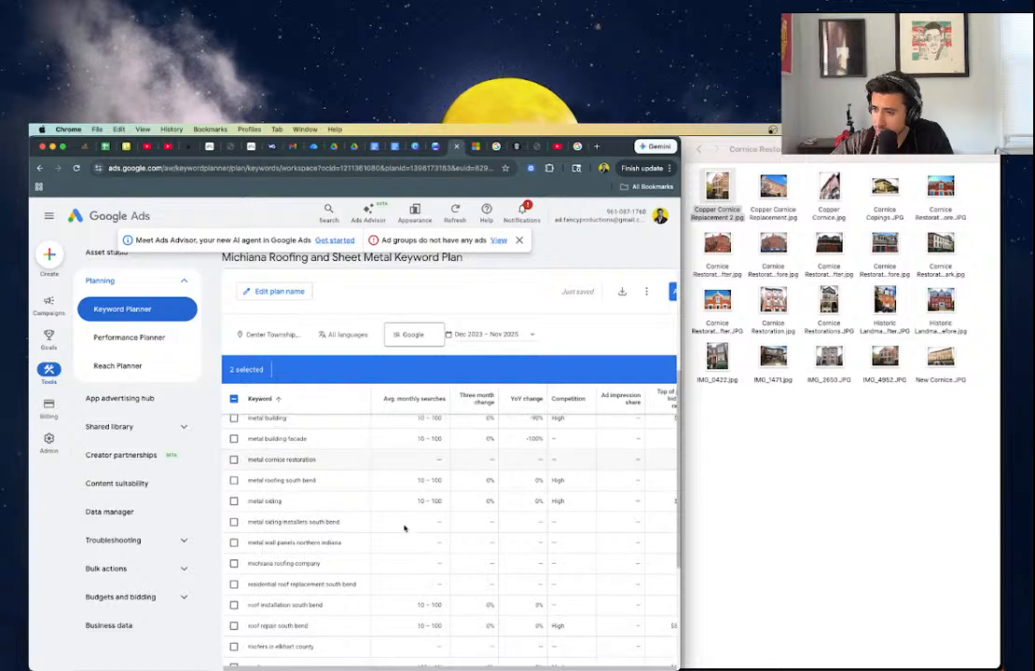
{"action": "scroll", "coordinate": [419, 483], "scroll_direction": "down", "scroll_amount": 3}
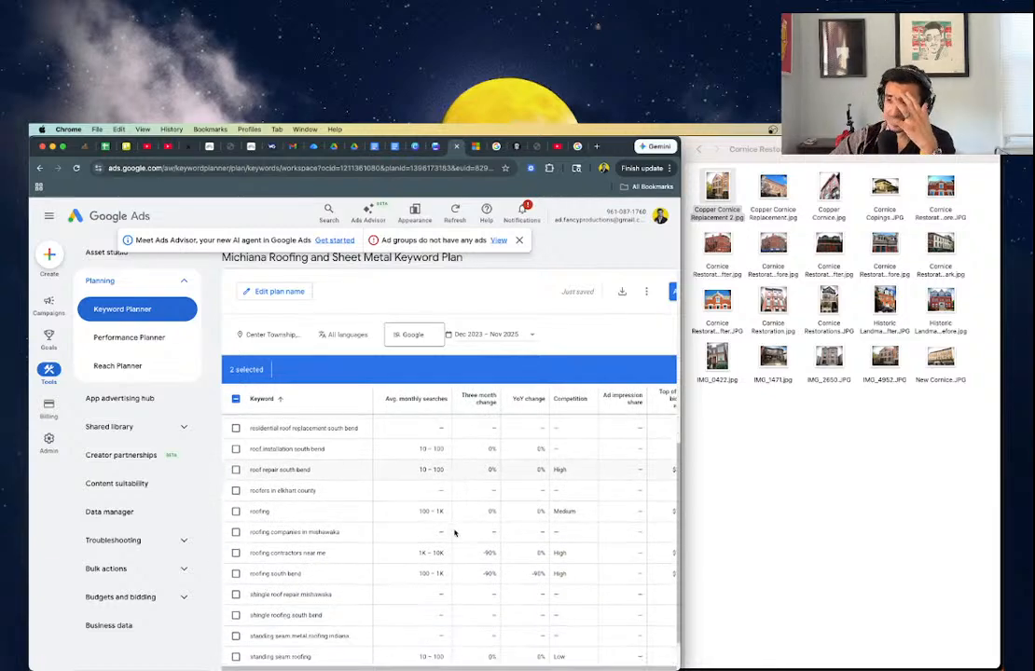
{"action": "scroll", "coordinate": [455, 532], "scroll_direction": "down", "scroll_amount": 3}
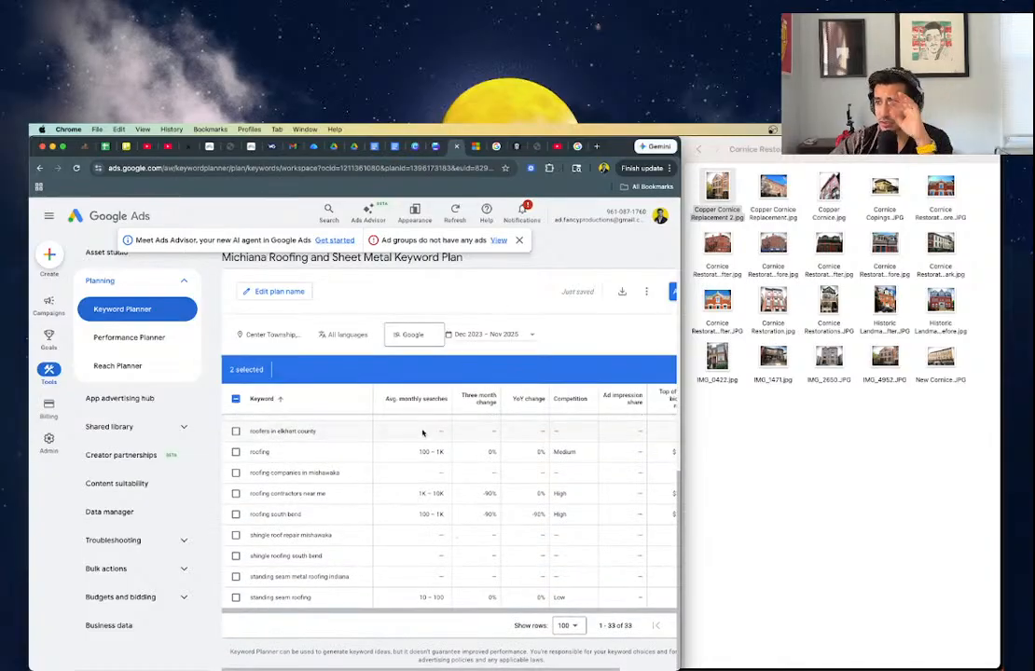
{"action": "scroll", "coordinate": [427, 422], "scroll_direction": "up", "scroll_amount": 10}
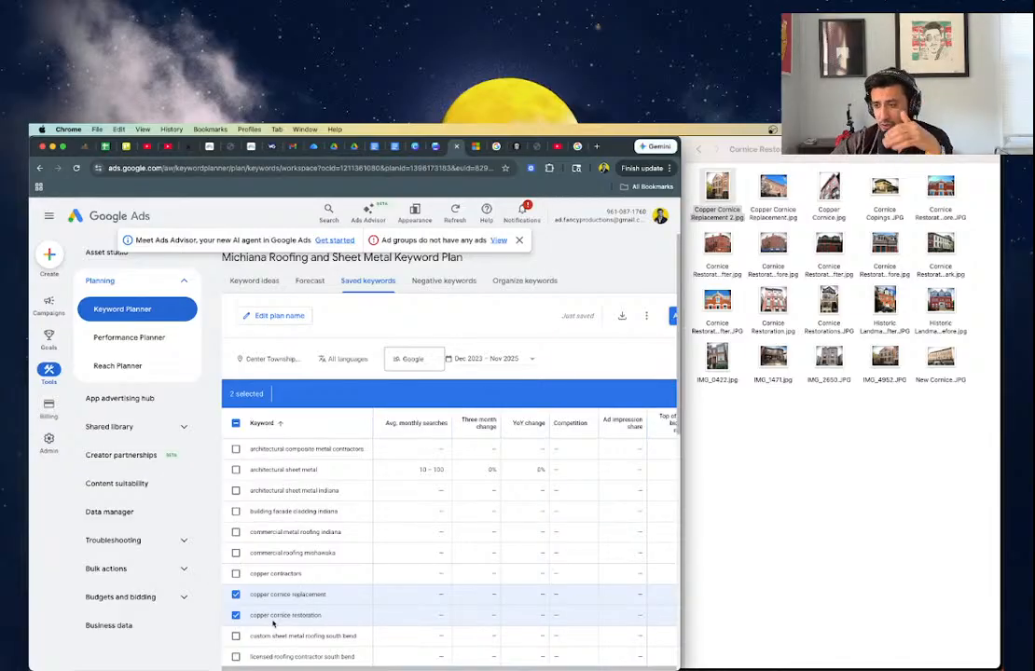
- Return to the Cornice Restoration gallery in Squarespace, open the image library and preview Copper Cornice Replacement.jpg in Finder
{"action": "left_click", "coordinate": [85, 146]}
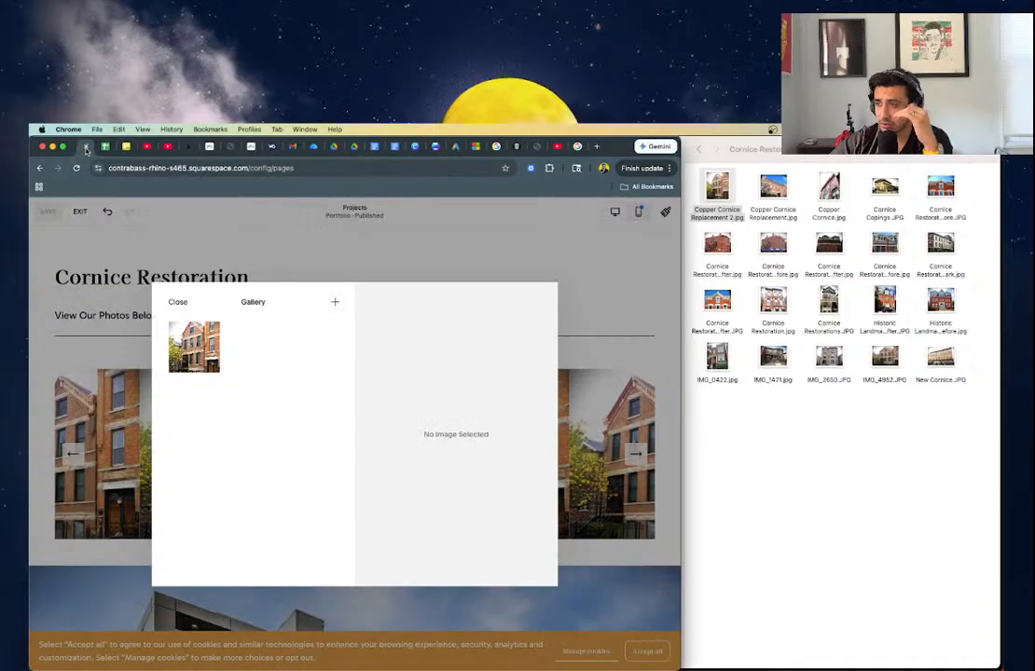
{"action": "left_click", "coordinate": [336, 303]}
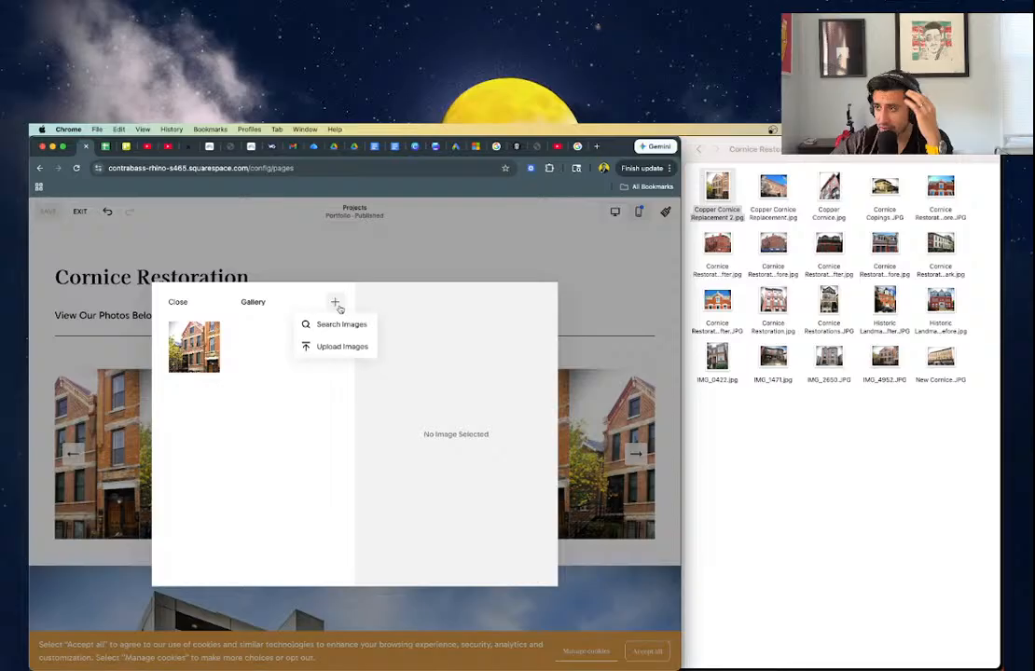
{"action": "left_click", "coordinate": [331, 324]}
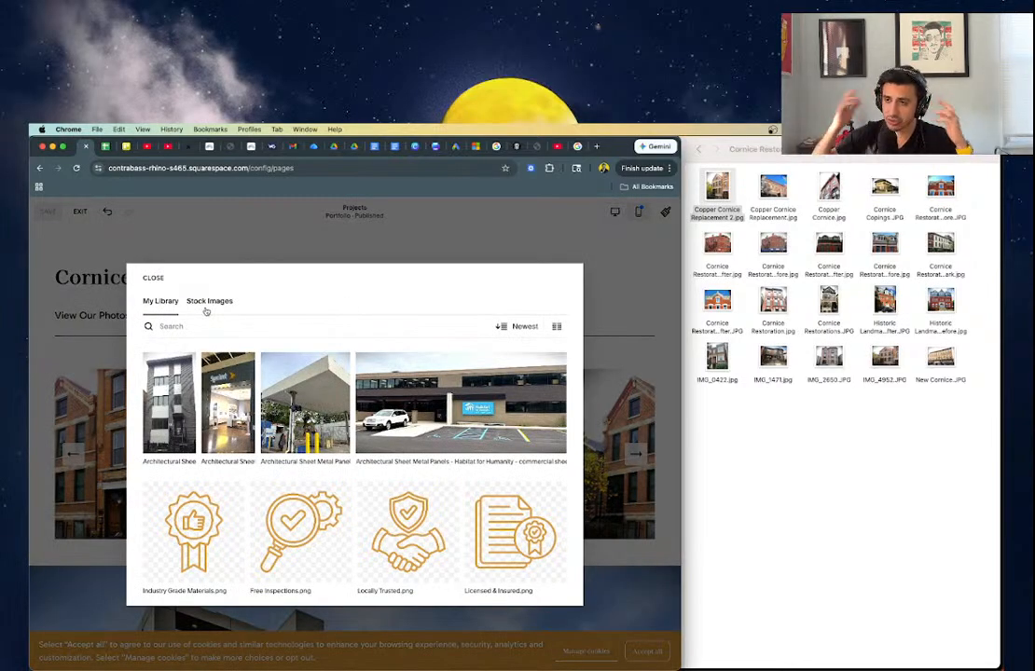
{"action": "left_click", "coordinate": [774, 196]}
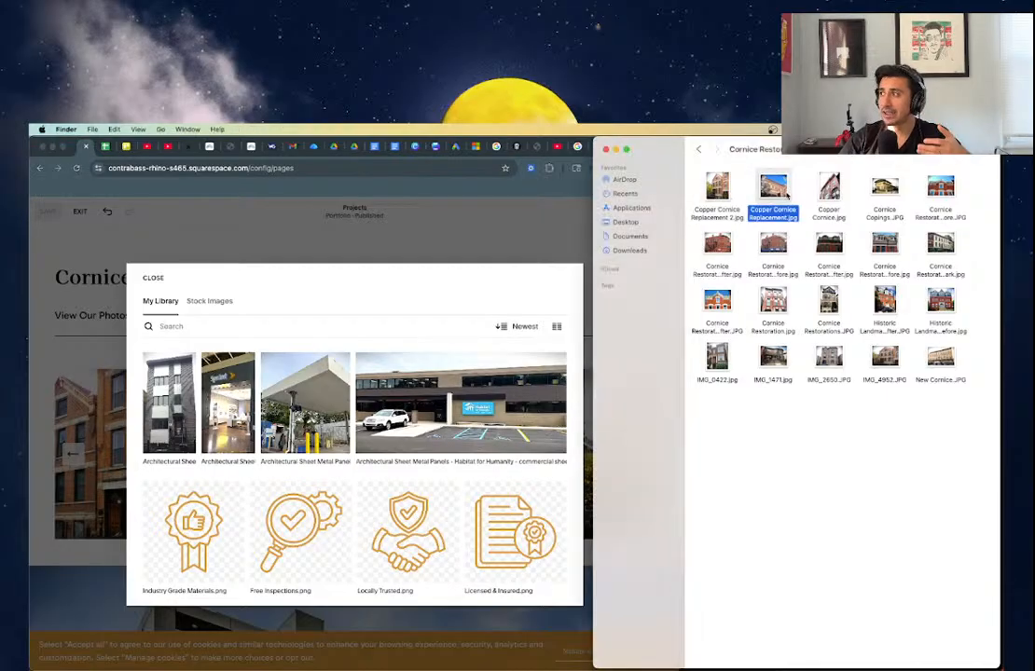
{"action": "key", "text": "space"}
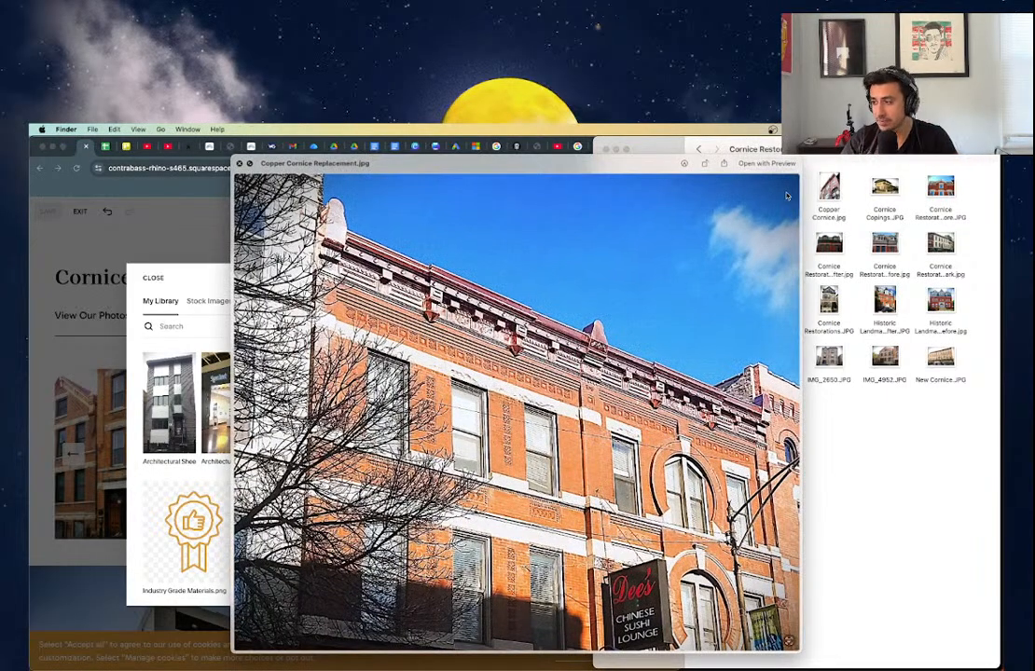
{"action": "key", "text": "space"}
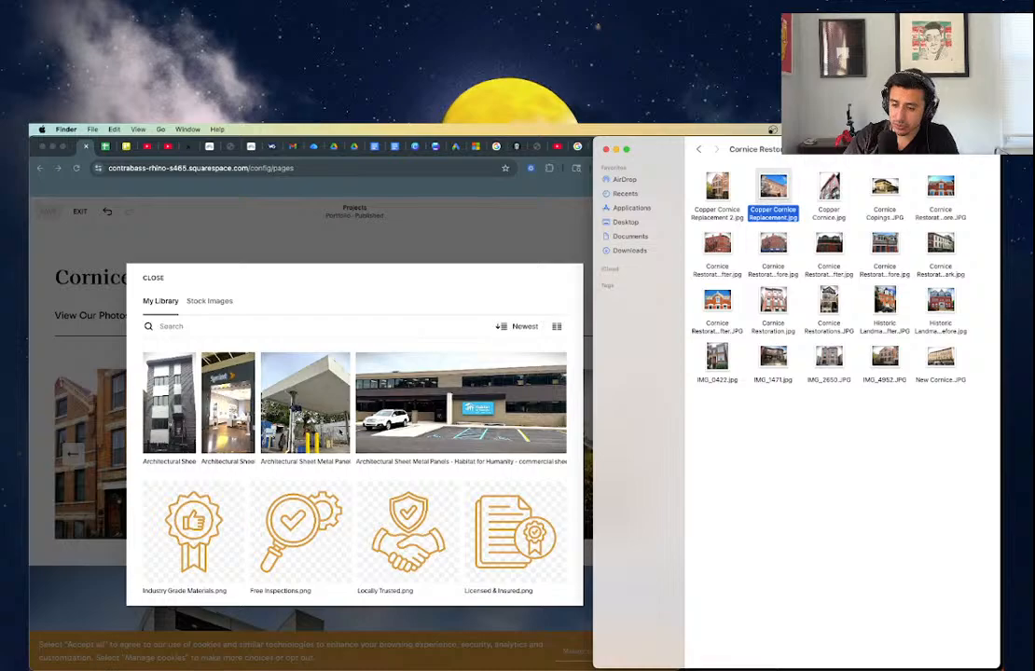
- Find the library photo matching Copper Cornice Replacement.jpg, the brick building under blue sky, and add it to the Cornice Restoration gallery
{"action": "scroll", "coordinate": [341, 432], "scroll_direction": "up", "scroll_amount": 15}
{"action": "scroll", "coordinate": [341, 431], "scroll_direction": "up", "scroll_amount": 5}
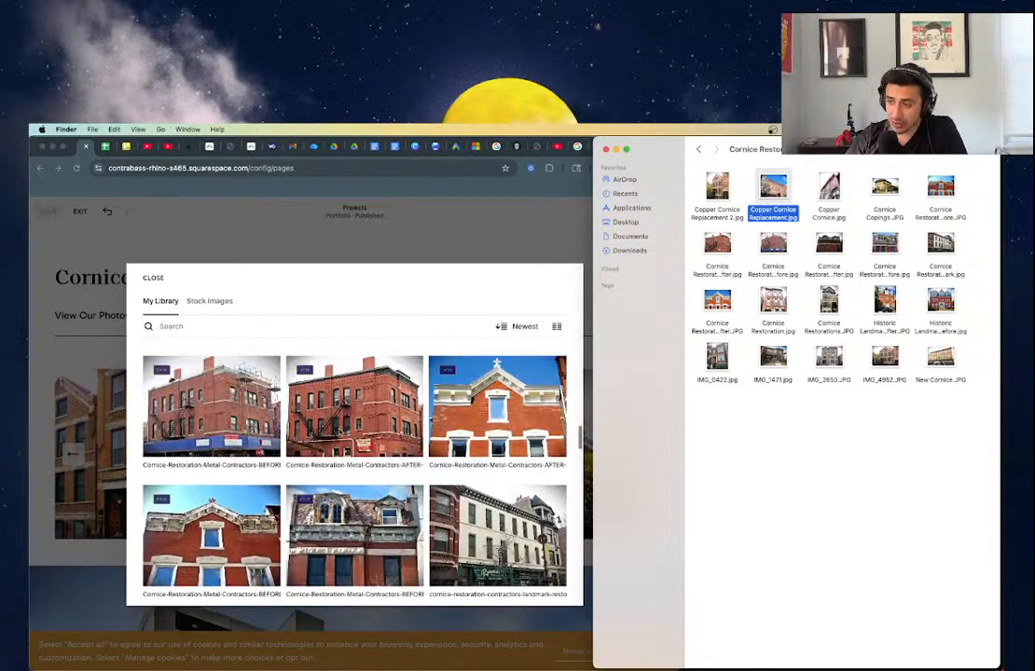
{"action": "scroll", "coordinate": [340, 432], "scroll_direction": "up", "scroll_amount": 5}
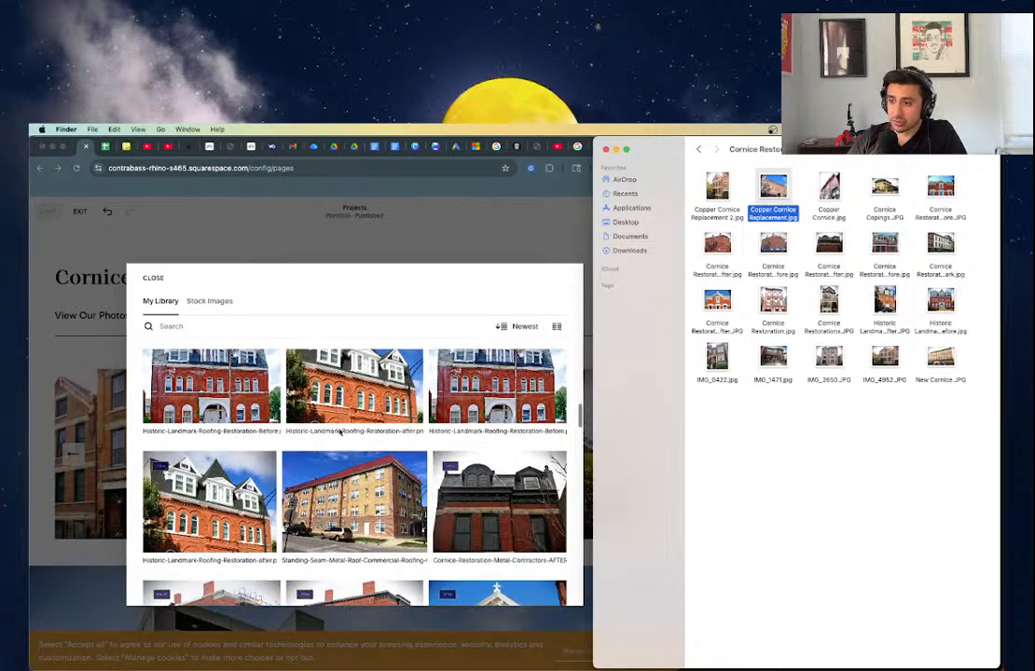
{"action": "scroll", "coordinate": [340, 432], "scroll_direction": "up", "scroll_amount": 2}
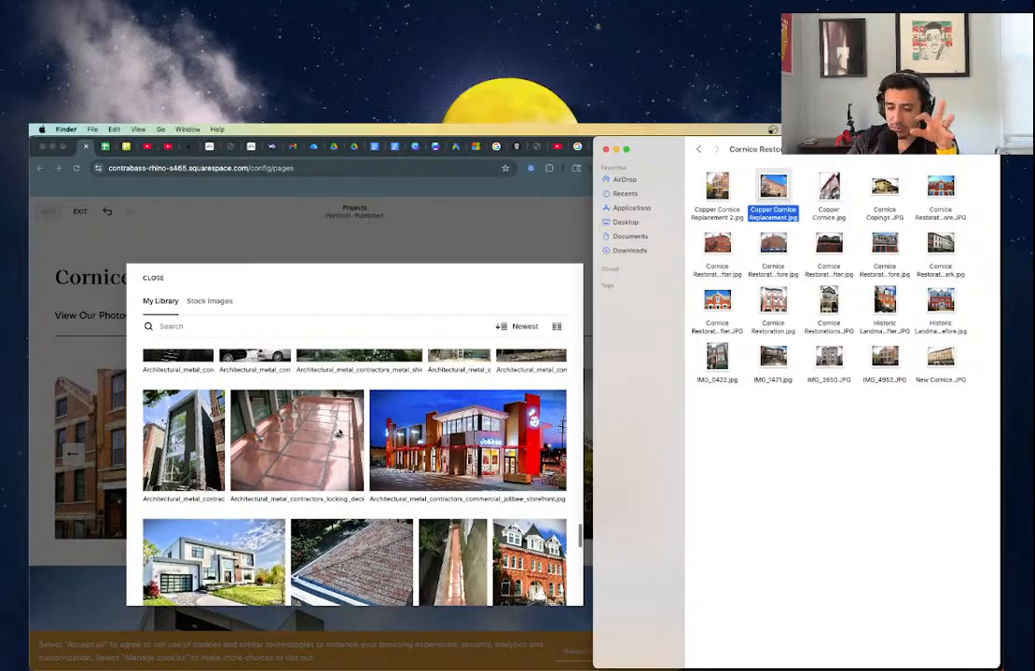
{"action": "scroll", "coordinate": [340, 430], "scroll_direction": "down", "scroll_amount": 10}
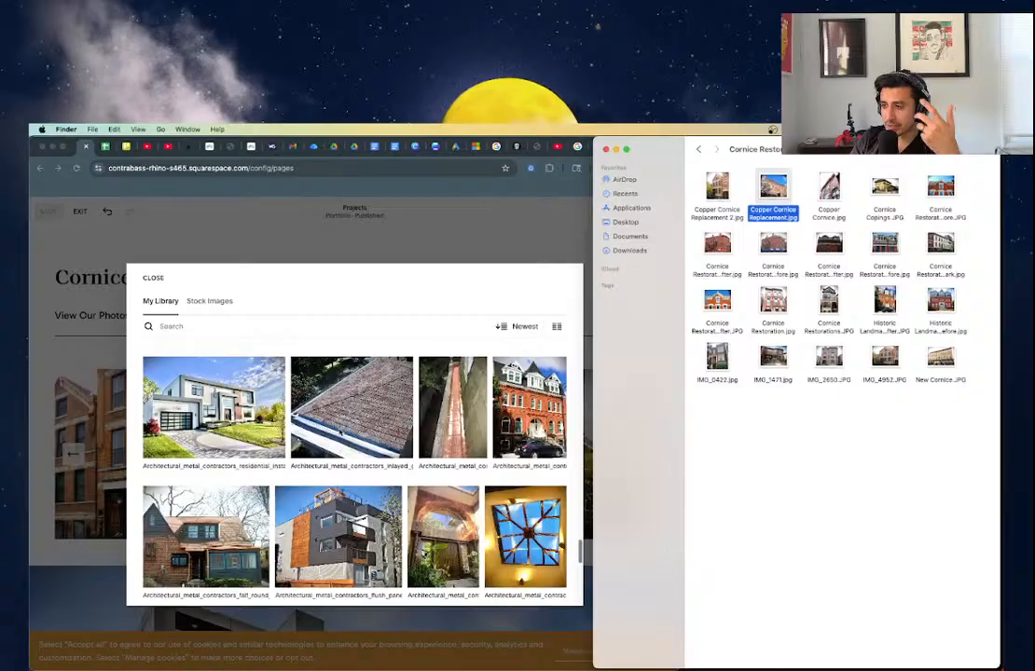
{"action": "scroll", "coordinate": [340, 431], "scroll_direction": "down", "scroll_amount": 4}
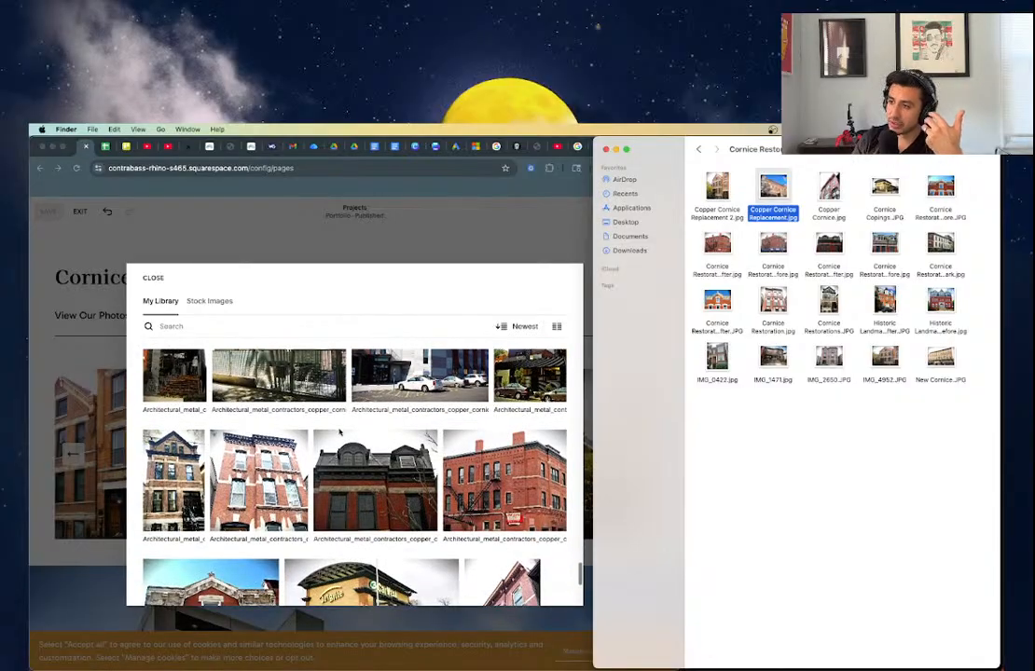
{"action": "scroll", "coordinate": [340, 431], "scroll_direction": "down", "scroll_amount": 5}
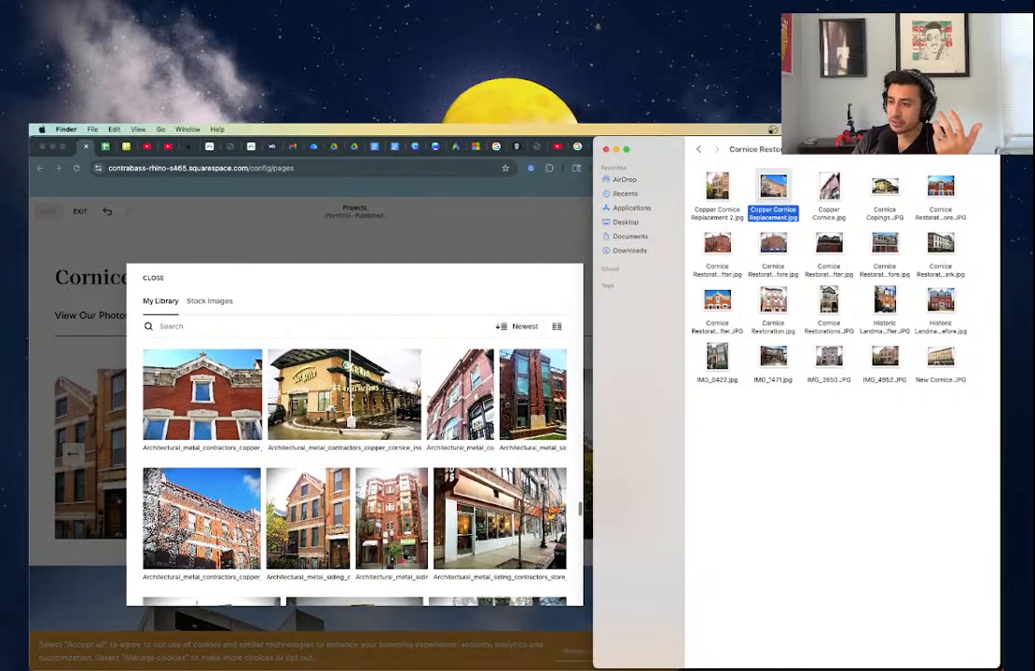
{"action": "left_click", "coordinate": [198, 494]}
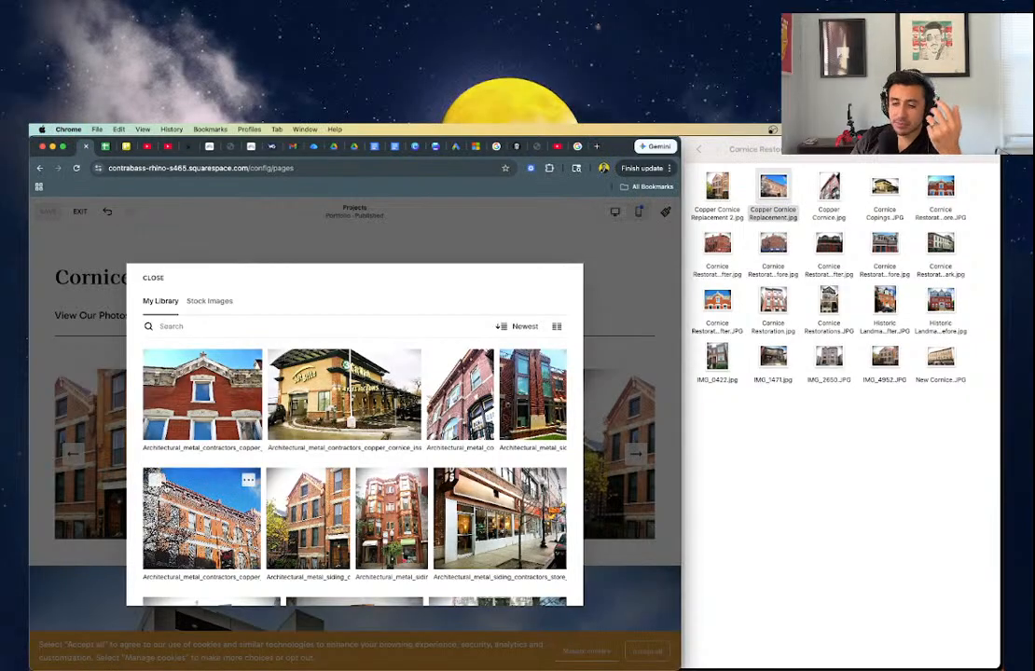
{"action": "left_click", "coordinate": [174, 493]}
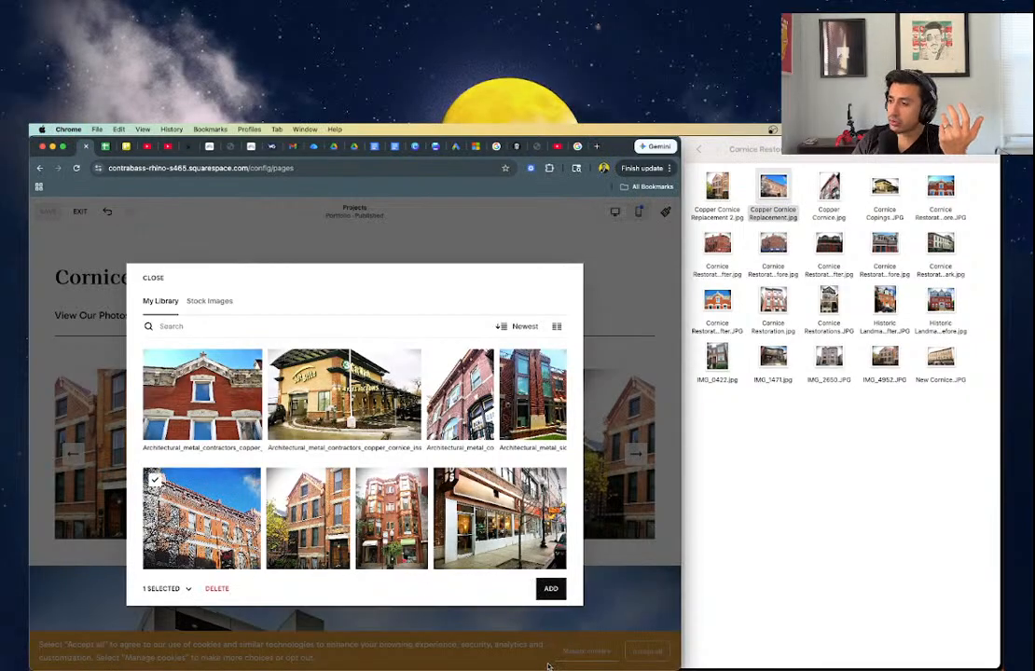
{"action": "left_click", "coordinate": [551, 588]}
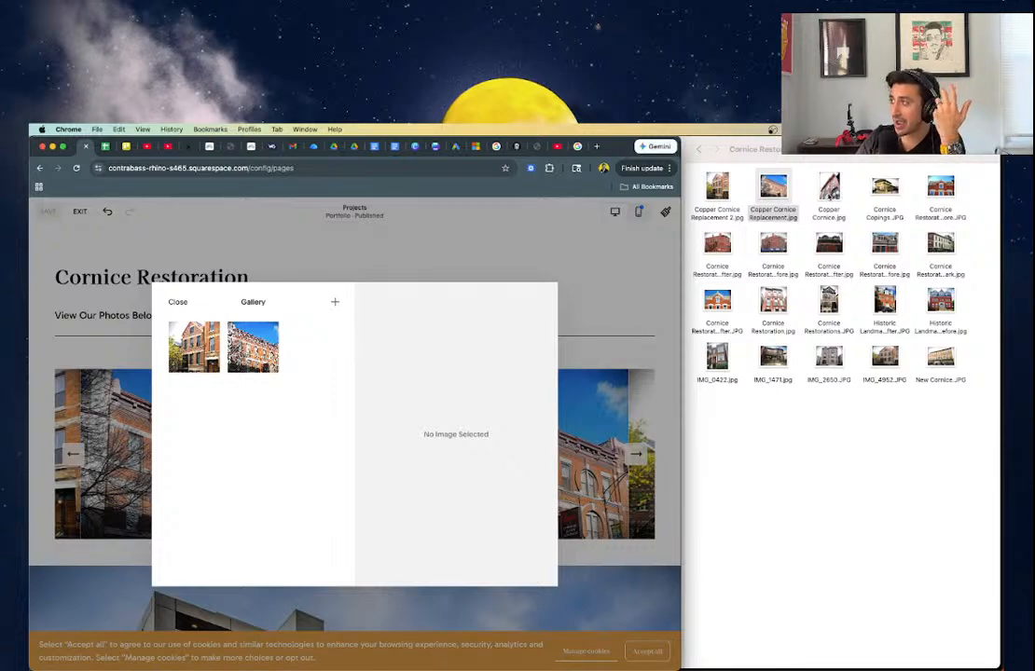
- Reopen the gallery's image library and preview Copper Cornice.jpg in Finder to identify the next photo
{"action": "left_click", "coordinate": [829, 193]}
{"action": "key", "text": "space"}
{"action": "key", "text": "space"}
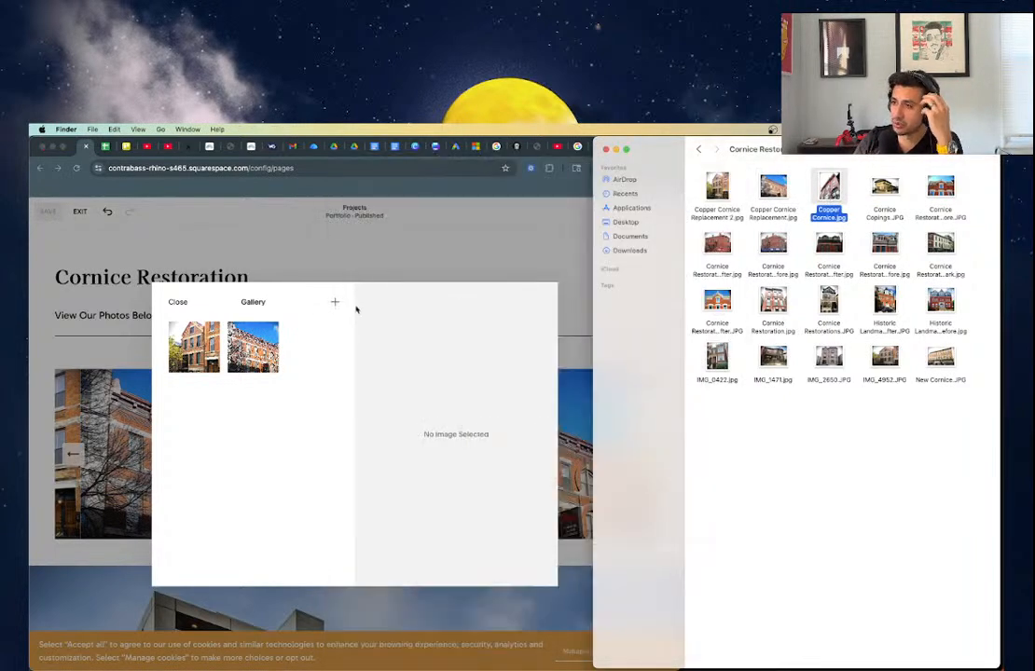
{"action": "left_click", "coordinate": [337, 302]}
{"action": "left_click", "coordinate": [334, 302]}
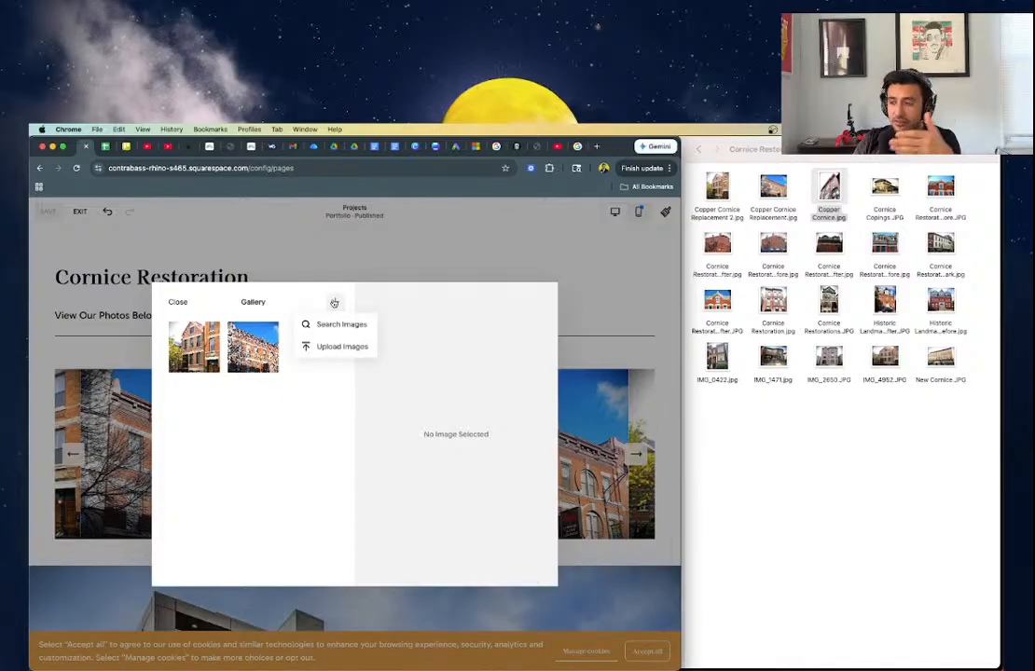
{"action": "left_click", "coordinate": [319, 324]}
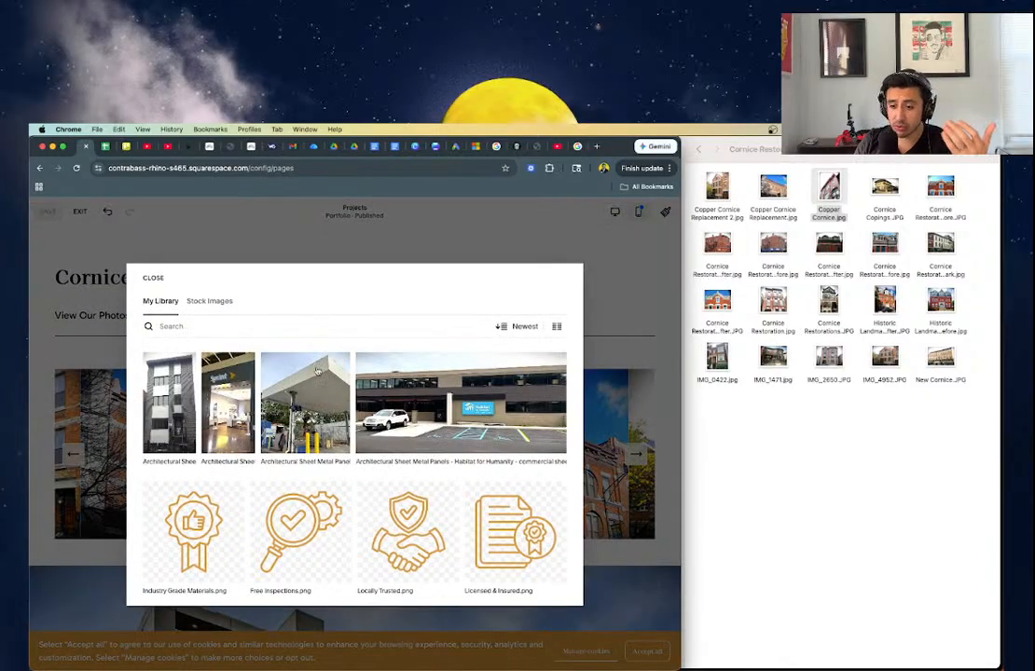
{"action": "scroll", "coordinate": [314, 459], "scroll_direction": "down", "scroll_amount": 5}
{"action": "scroll", "coordinate": [315, 459], "scroll_direction": "down", "scroll_amount": 3}
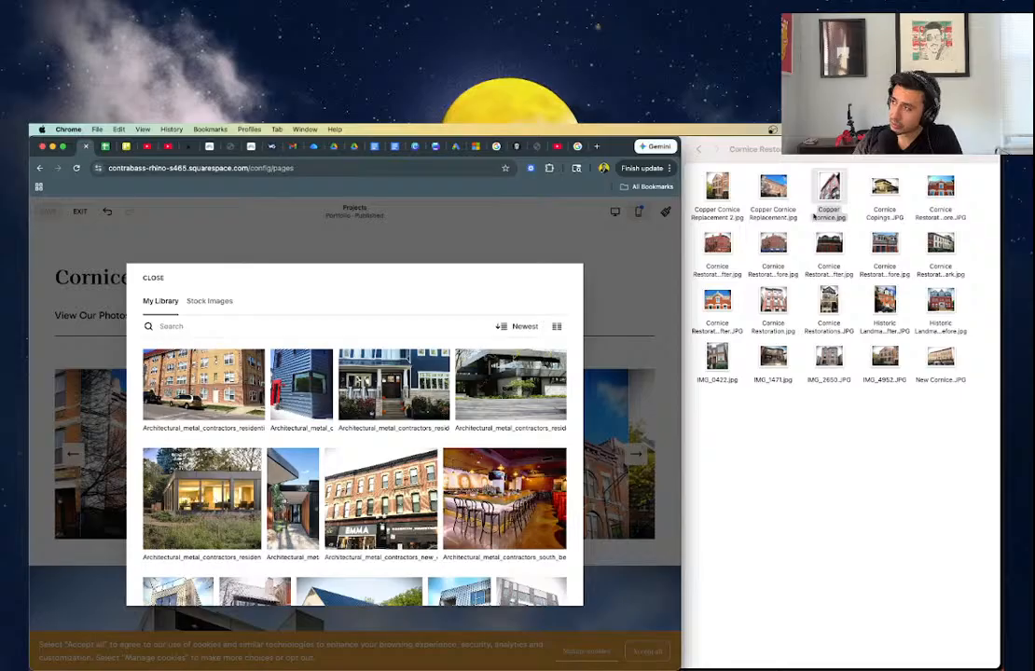
{"action": "left_click", "coordinate": [824, 202]}
{"action": "key", "text": "space"}
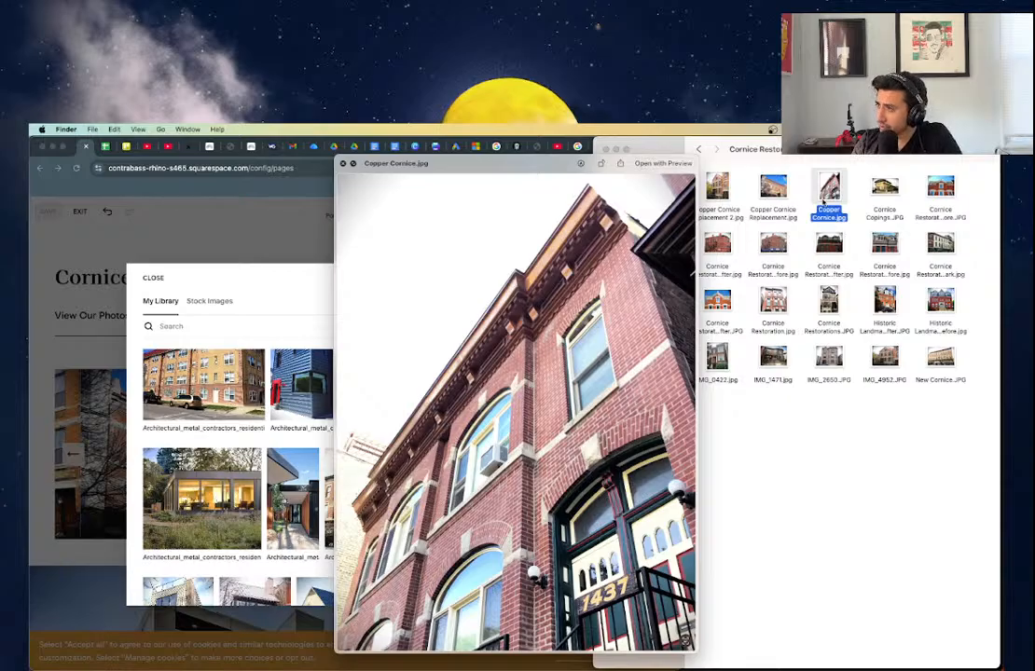
{"action": "key", "text": "space"}
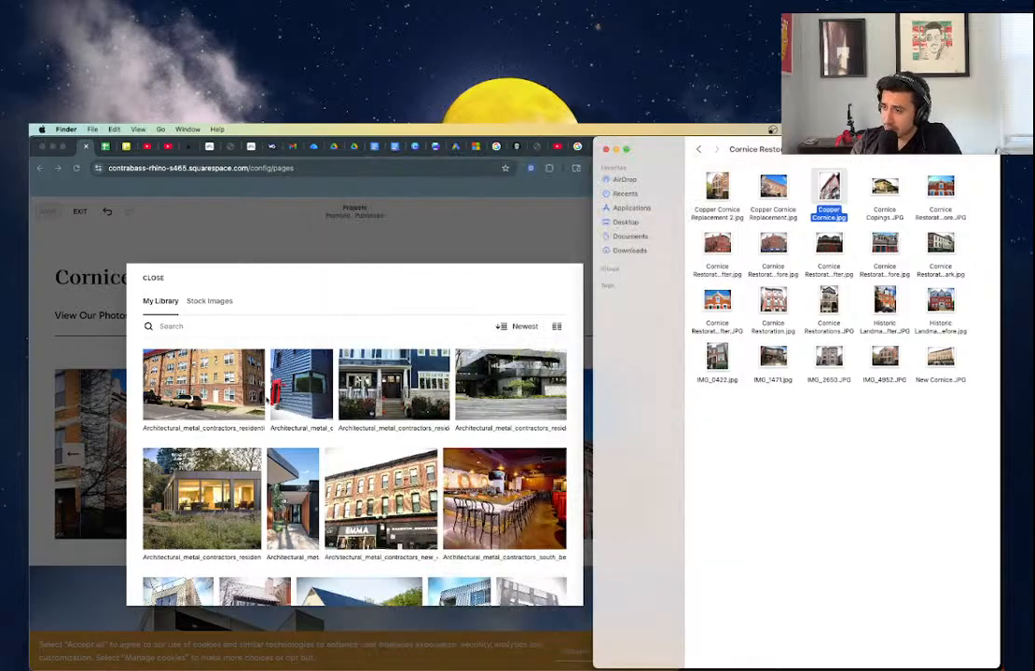
- Find the matching red-brick building photo in the library, check its file details and add it to the Cornice Restoration gallery
{"action": "scroll", "coordinate": [346, 476], "scroll_direction": "down", "scroll_amount": 3}
{"action": "scroll", "coordinate": [346, 476], "scroll_direction": "down", "scroll_amount": 8}
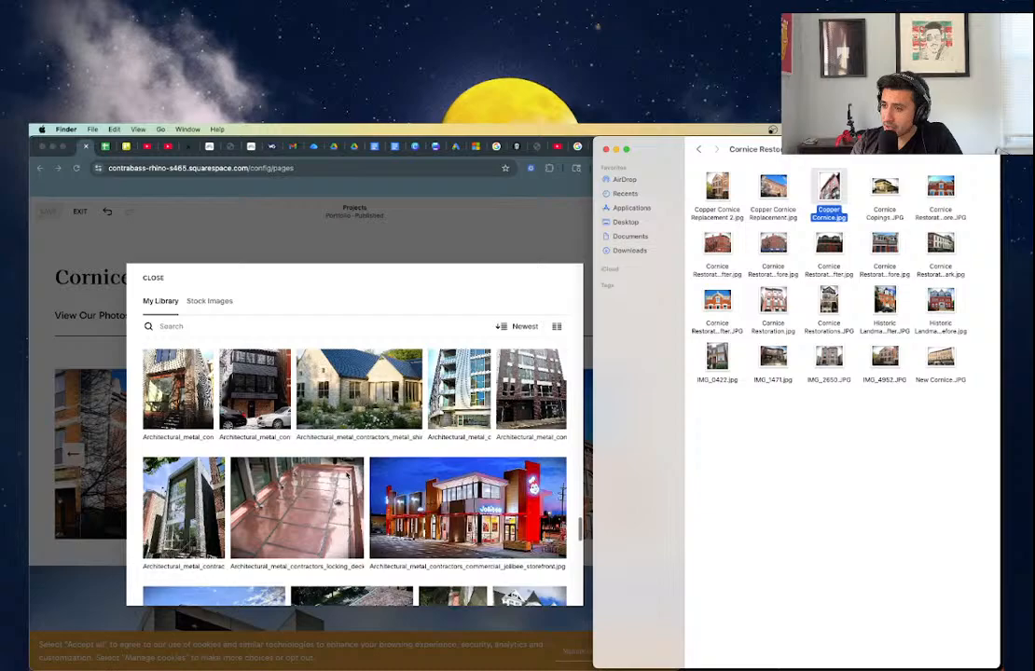
{"action": "scroll", "coordinate": [346, 477], "scroll_direction": "down", "scroll_amount": 10}
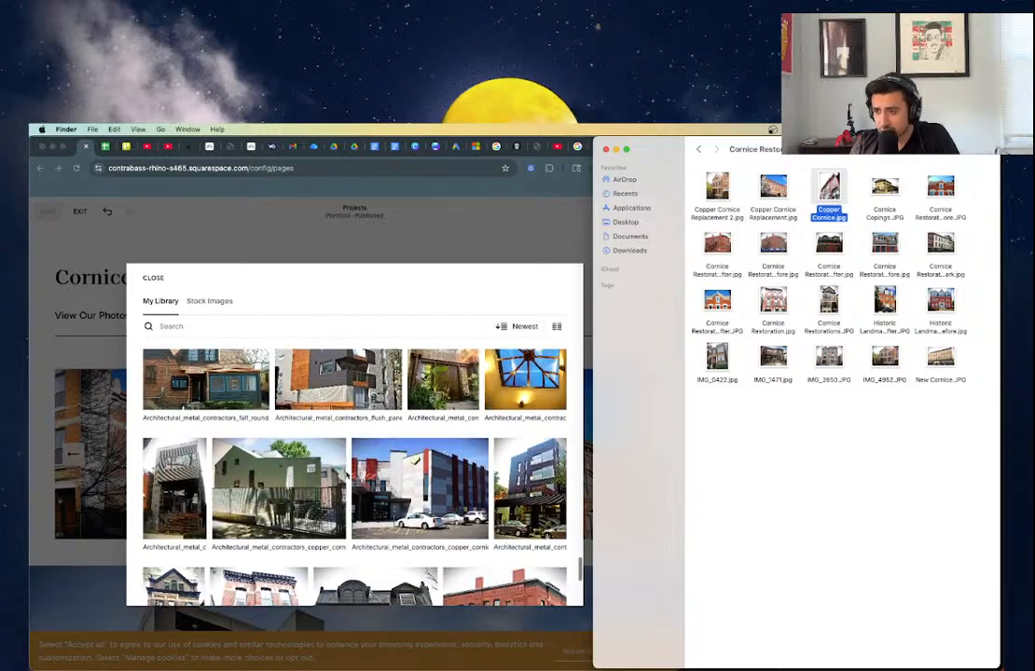
{"action": "scroll", "coordinate": [346, 477], "scroll_direction": "down", "scroll_amount": 6}
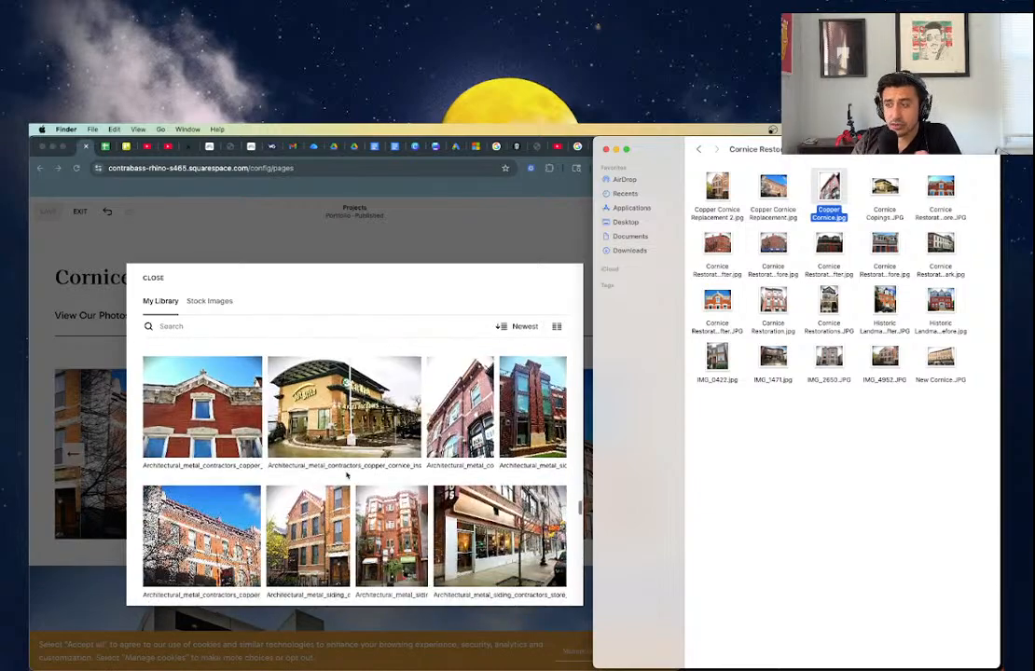
{"action": "scroll", "coordinate": [346, 476], "scroll_direction": "up", "scroll_amount": 3}
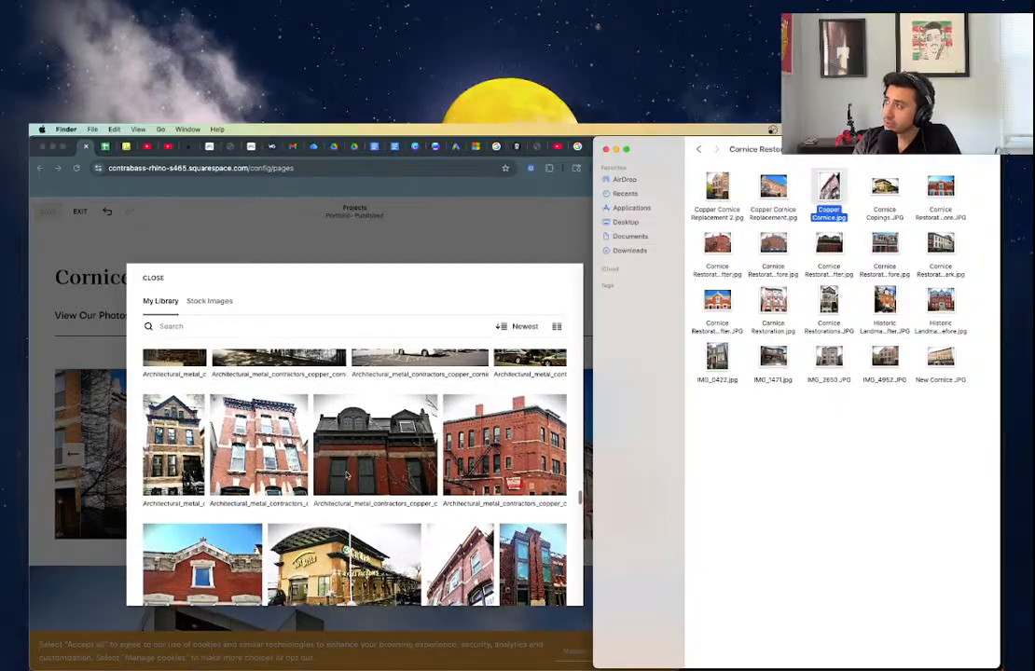
{"action": "scroll", "coordinate": [345, 477], "scroll_direction": "up", "scroll_amount": 2}
{"action": "scroll", "coordinate": [346, 474], "scroll_direction": "down", "scroll_amount": 6}
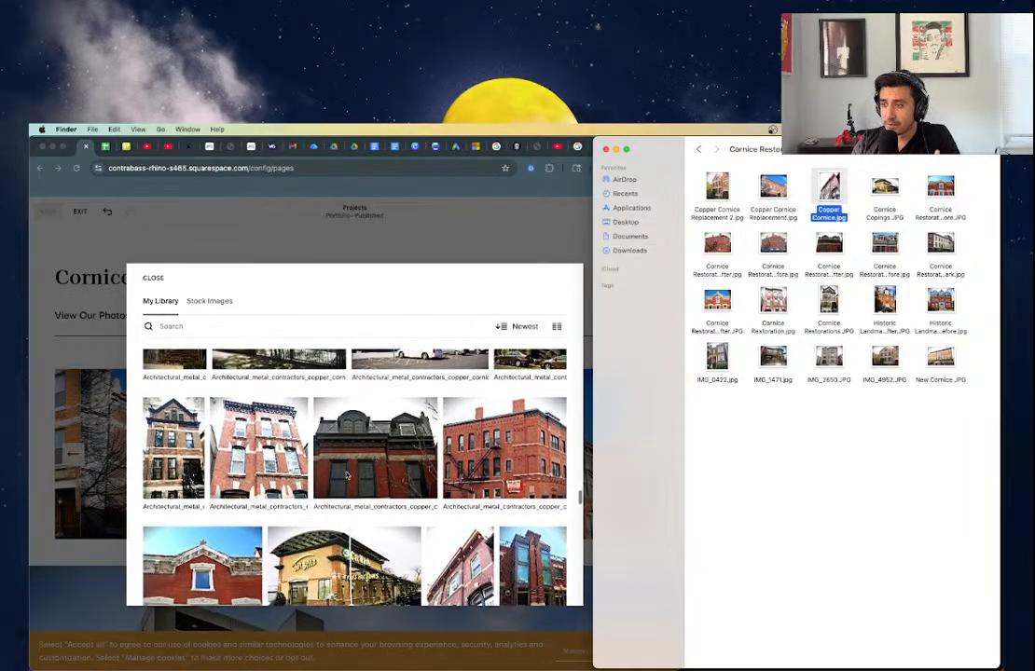
{"action": "scroll", "coordinate": [351, 475], "scroll_direction": "up", "scroll_amount": 2}
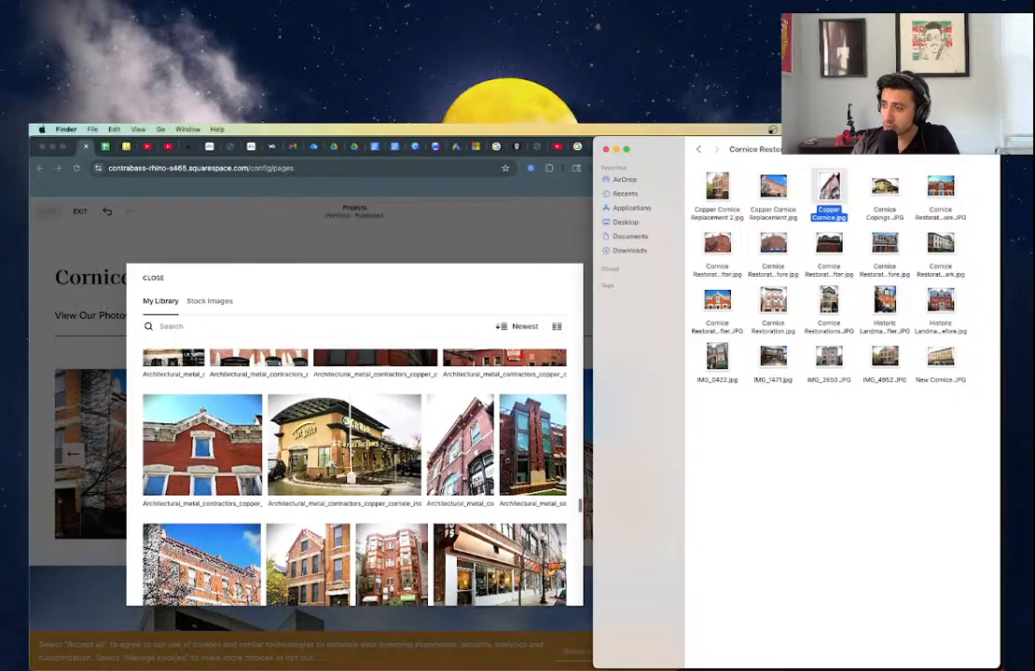
{"action": "left_click", "coordinate": [384, 391]}
{"action": "left_click", "coordinate": [486, 407]}
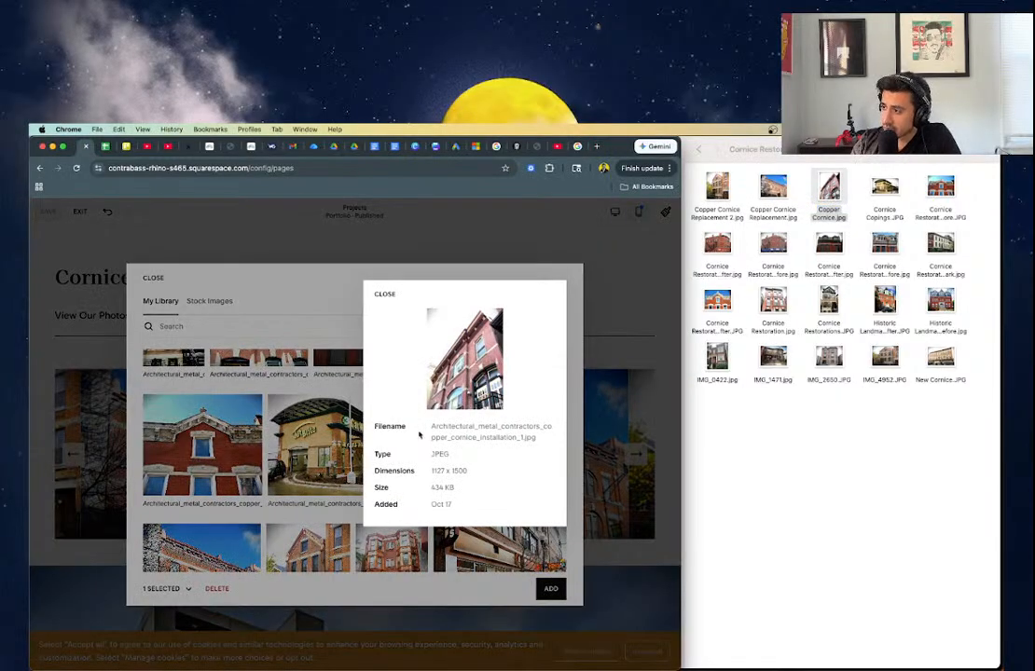
{"action": "left_click", "coordinate": [384, 294]}
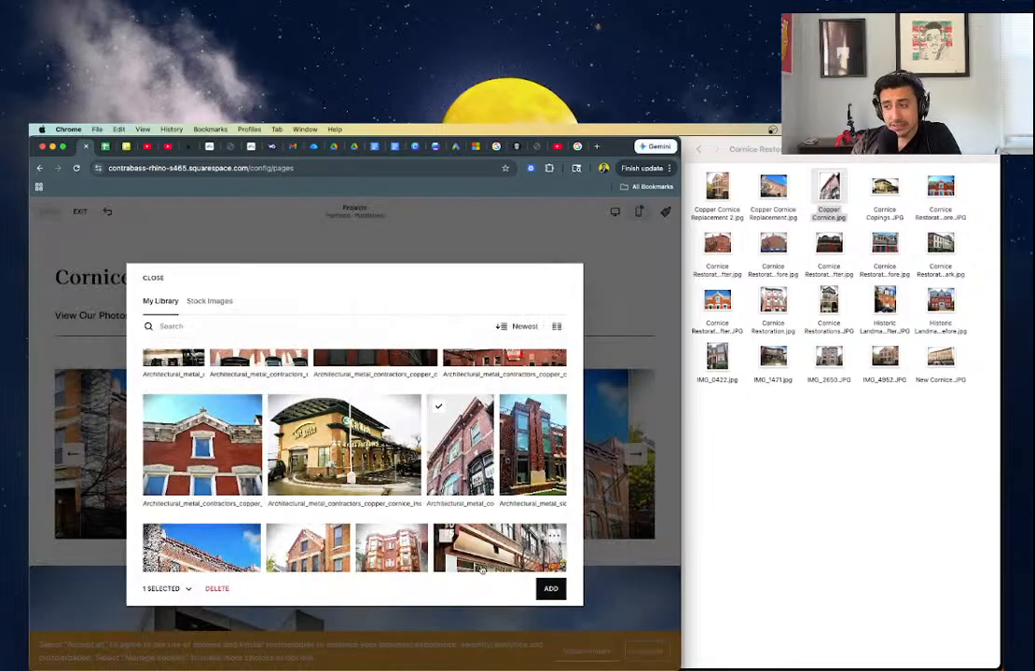
{"action": "left_click", "coordinate": [549, 588]}
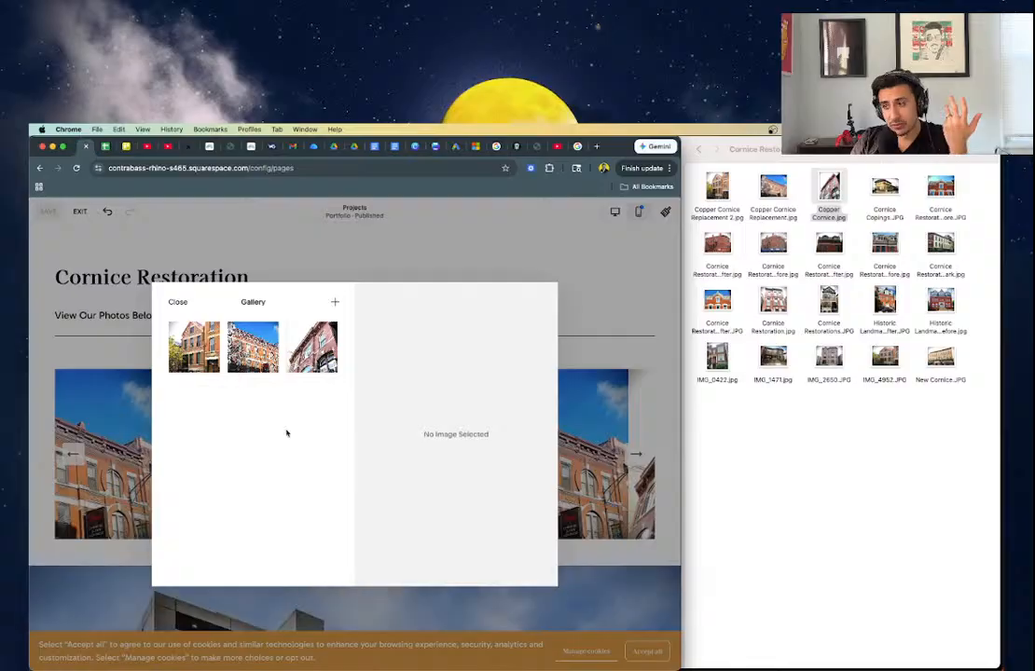
- Reopen the gallery's image library and mark the copper cornice installation photo of the yellow restaurant building
{"action": "left_click", "coordinate": [335, 301]}
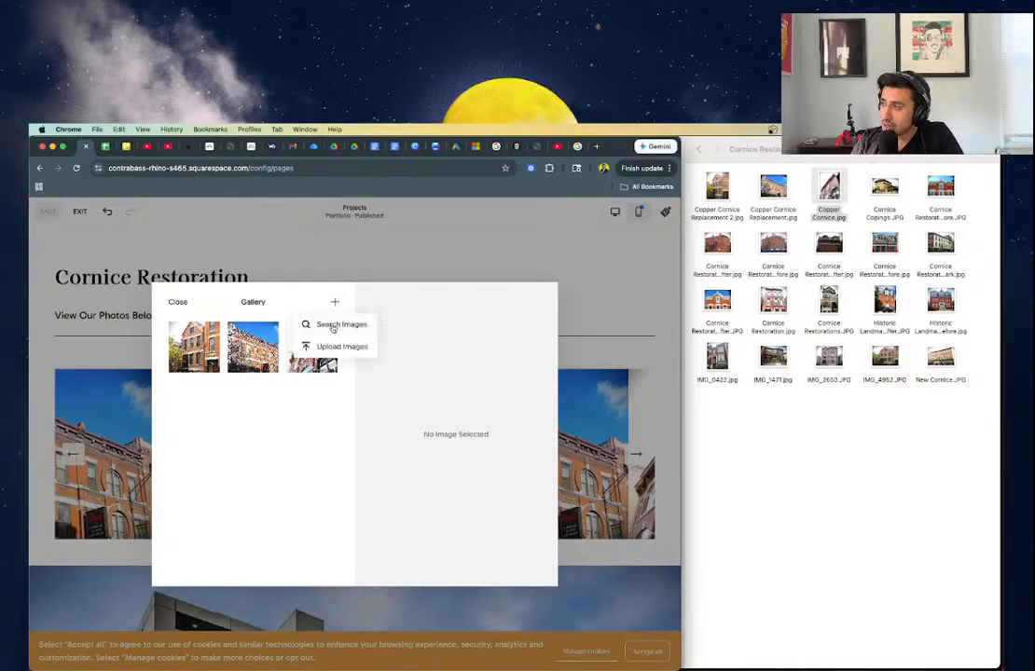
{"action": "left_click", "coordinate": [326, 325]}
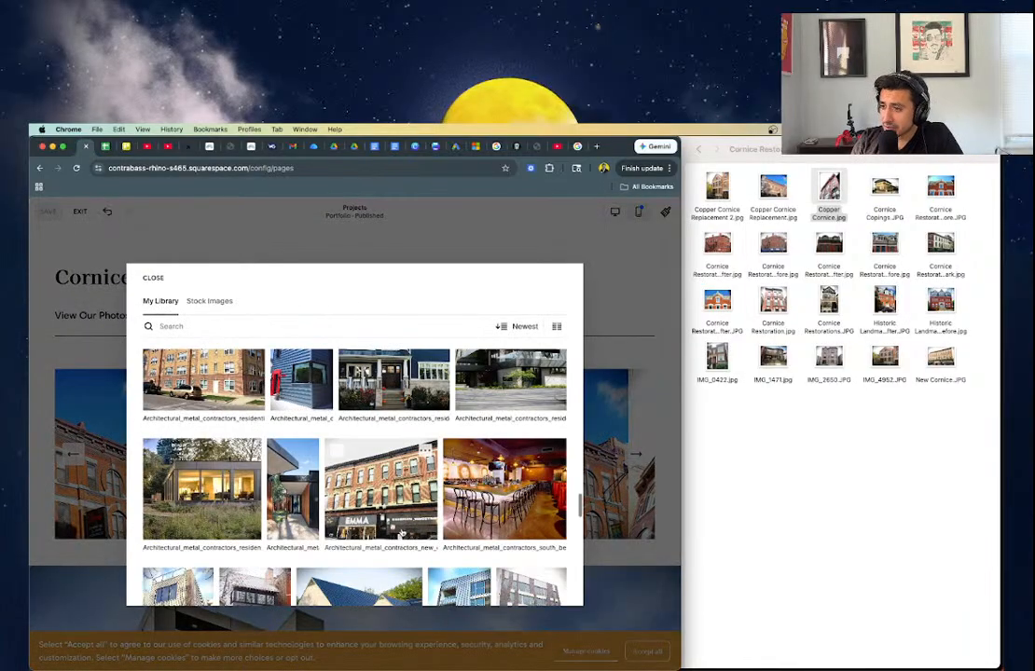
{"action": "scroll", "coordinate": [354, 447], "scroll_direction": "down", "scroll_amount": 10}
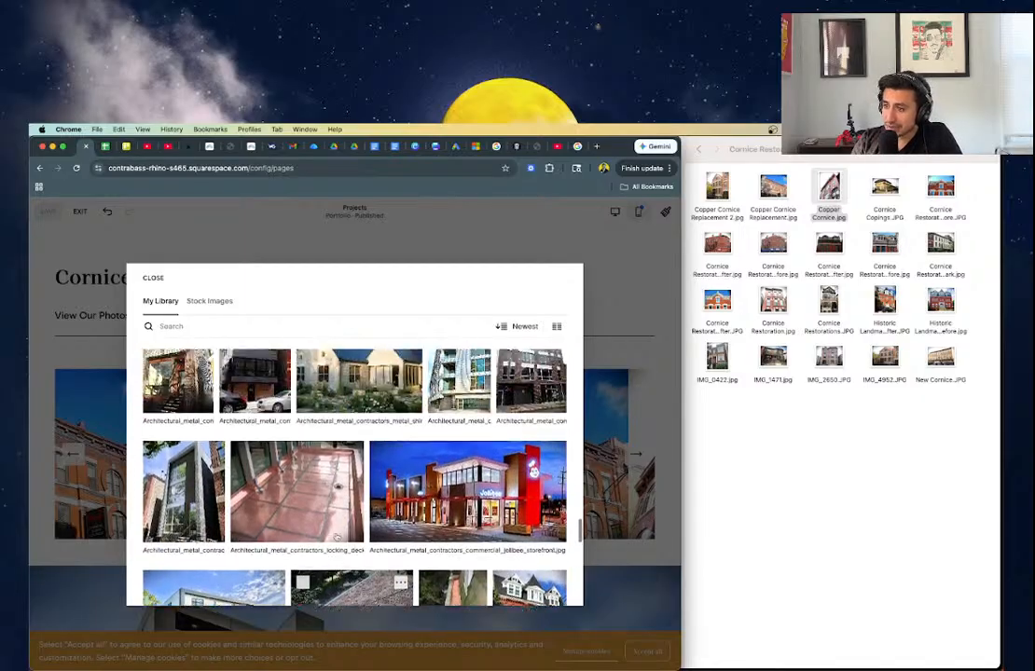
{"action": "scroll", "coordinate": [337, 537], "scroll_direction": "down", "scroll_amount": 10}
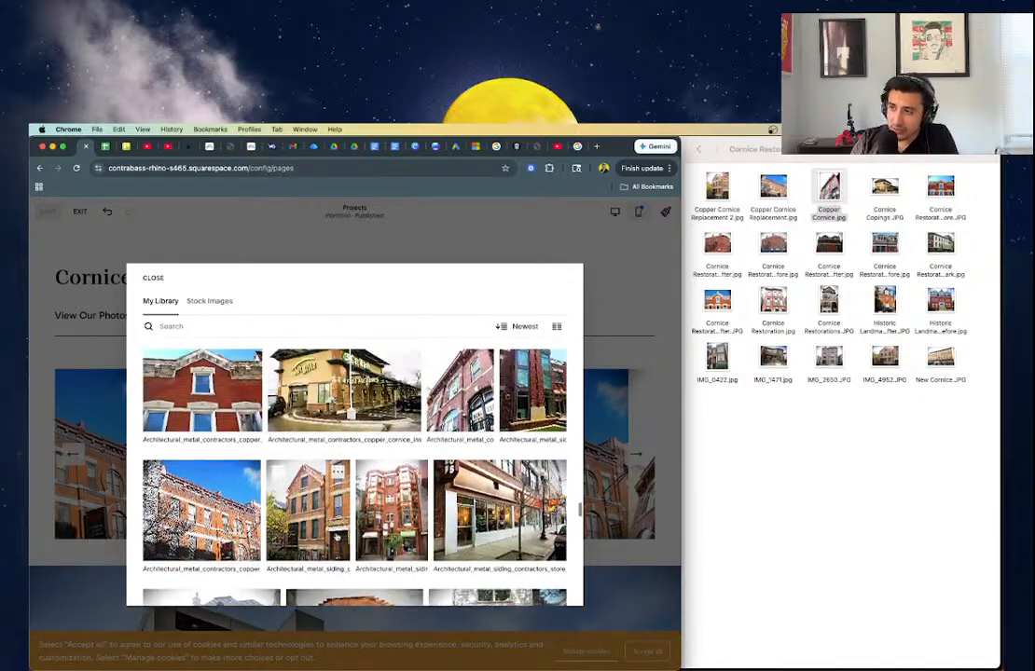
{"action": "scroll", "coordinate": [290, 384], "scroll_direction": "up", "scroll_amount": 1}
{"action": "left_click", "coordinate": [281, 392]}
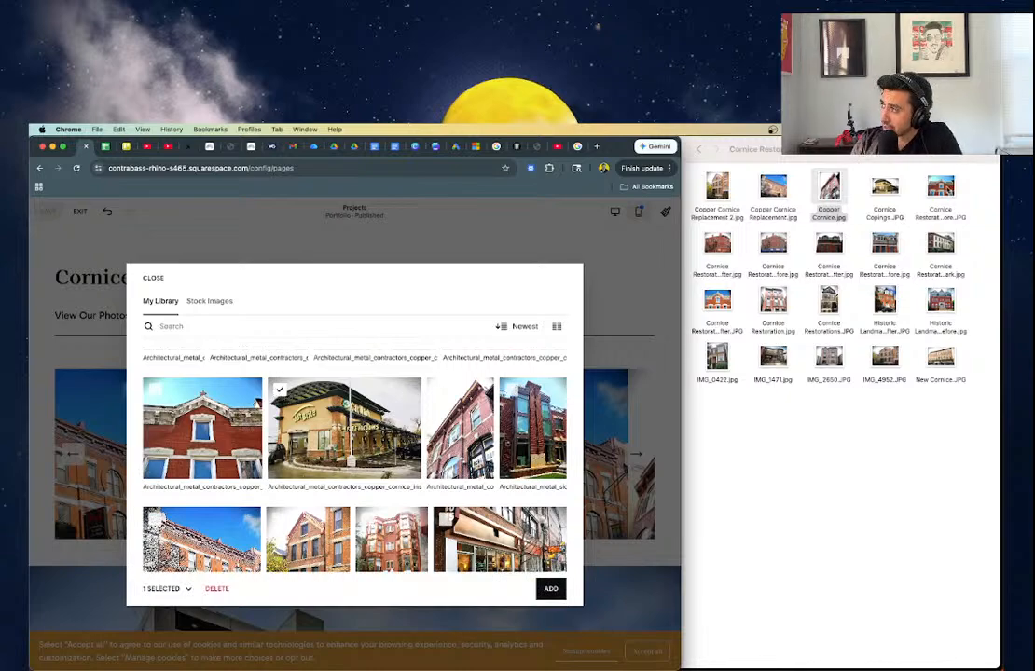
- Preview Cornice Restoration - Before.JPG in Finder to identify the next photo
{"action": "scroll", "coordinate": [328, 394], "scroll_direction": "down", "scroll_amount": 5}
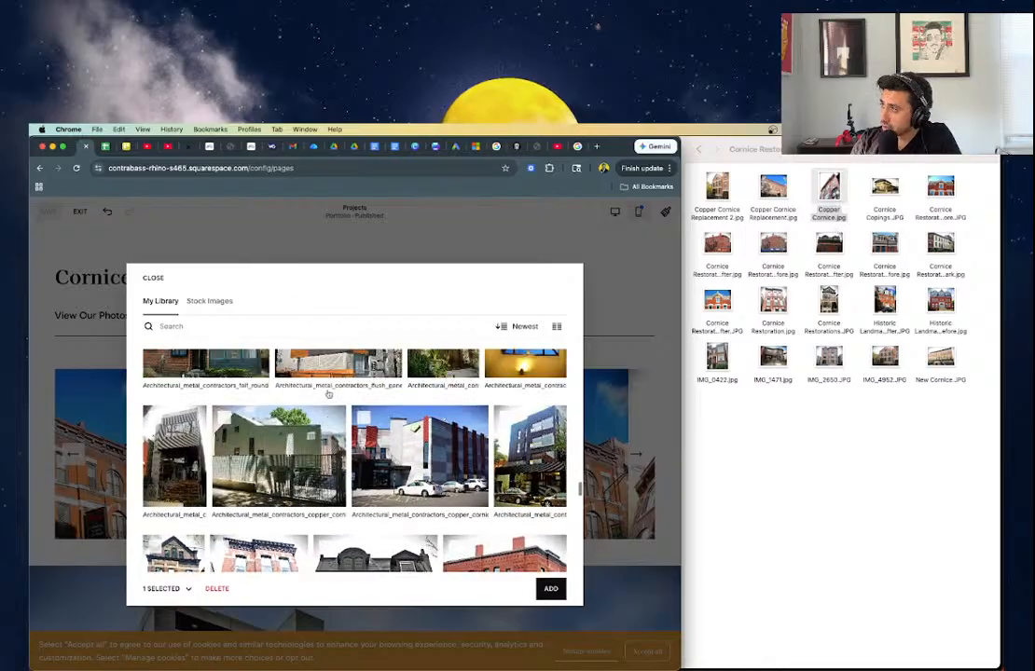
{"action": "left_click", "coordinate": [941, 192]}
{"action": "key", "text": "space"}
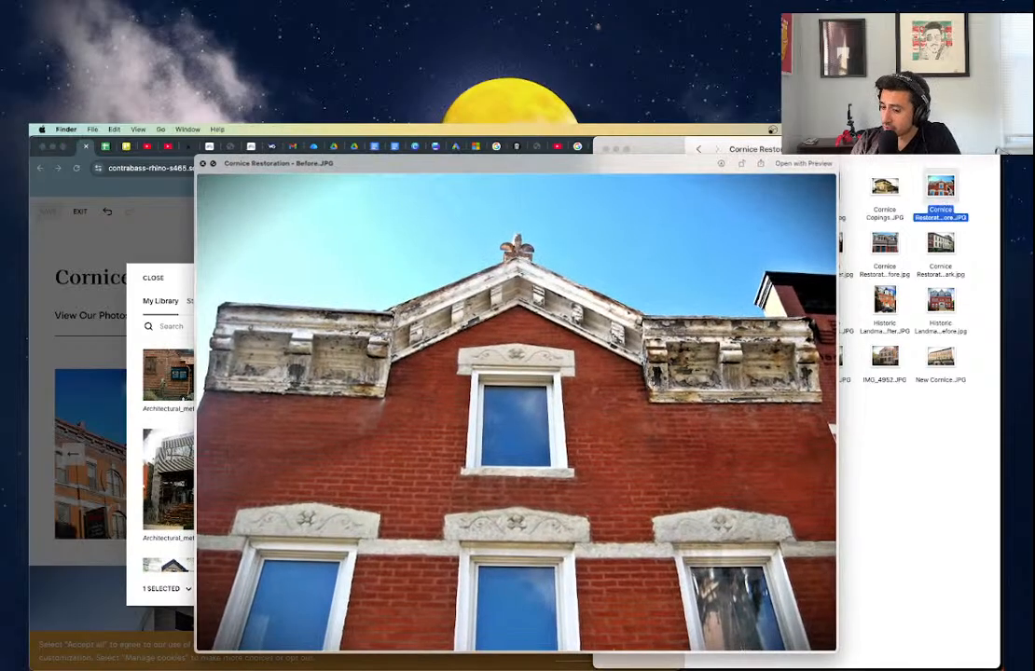
{"action": "key", "text": "space"}
- Find and mark the before and after Cornice-Restoration-Metal-Contractors photos of the gabled red-brick facade in the library
{"action": "scroll", "coordinate": [425, 377], "scroll_direction": "down", "scroll_amount": 5}
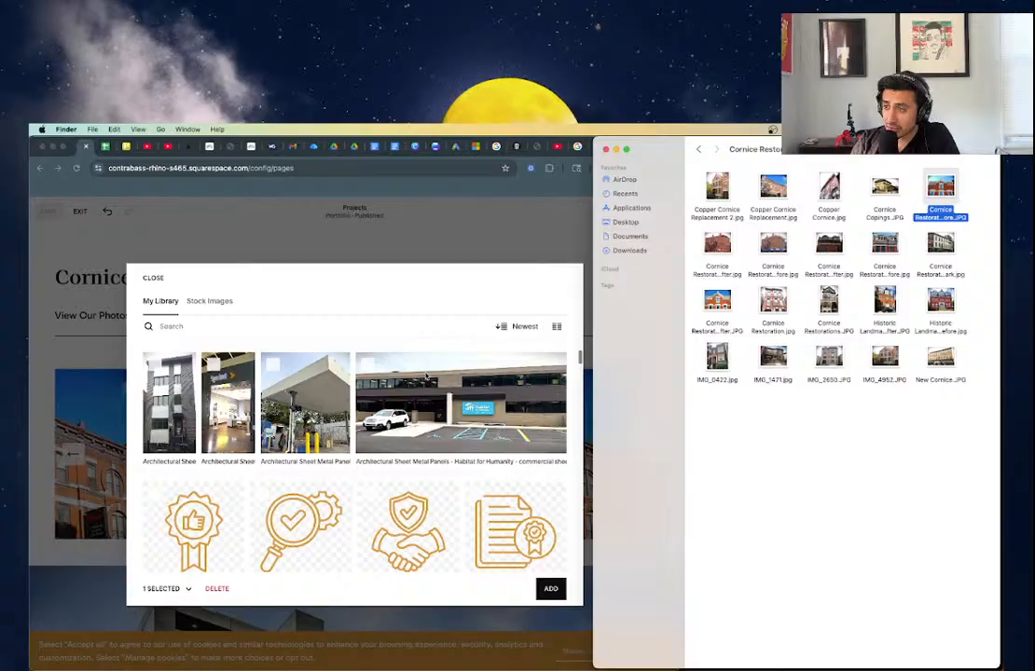
{"action": "scroll", "coordinate": [426, 376], "scroll_direction": "down", "scroll_amount": 10}
{"action": "scroll", "coordinate": [426, 376], "scroll_direction": "up", "scroll_amount": 1}
{"action": "scroll", "coordinate": [426, 376], "scroll_direction": "down", "scroll_amount": 1}
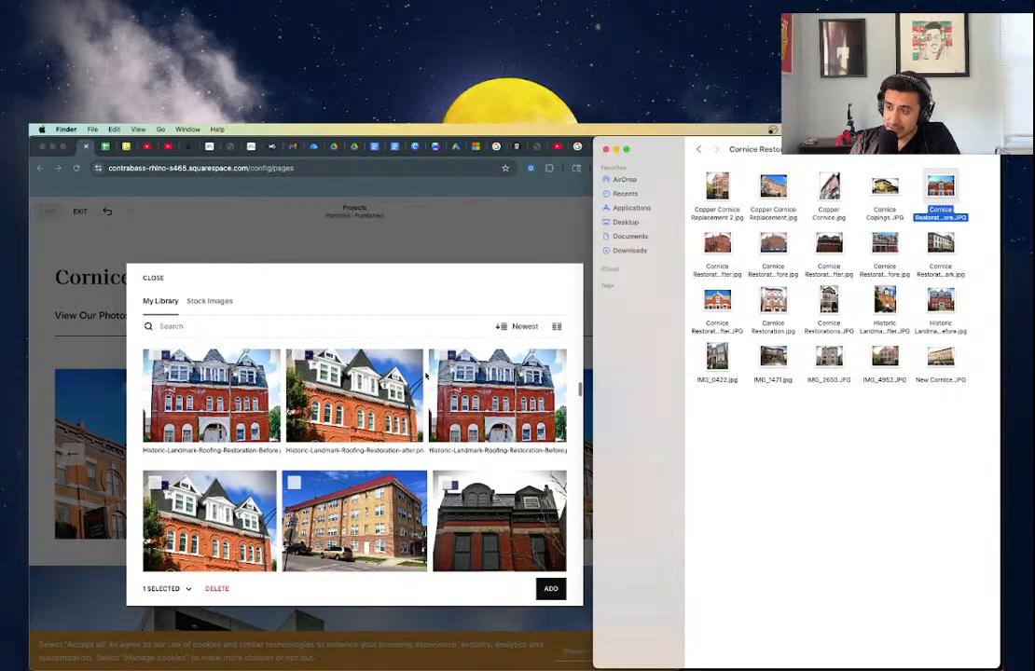
{"action": "scroll", "coordinate": [426, 376], "scroll_direction": "down", "scroll_amount": 5}
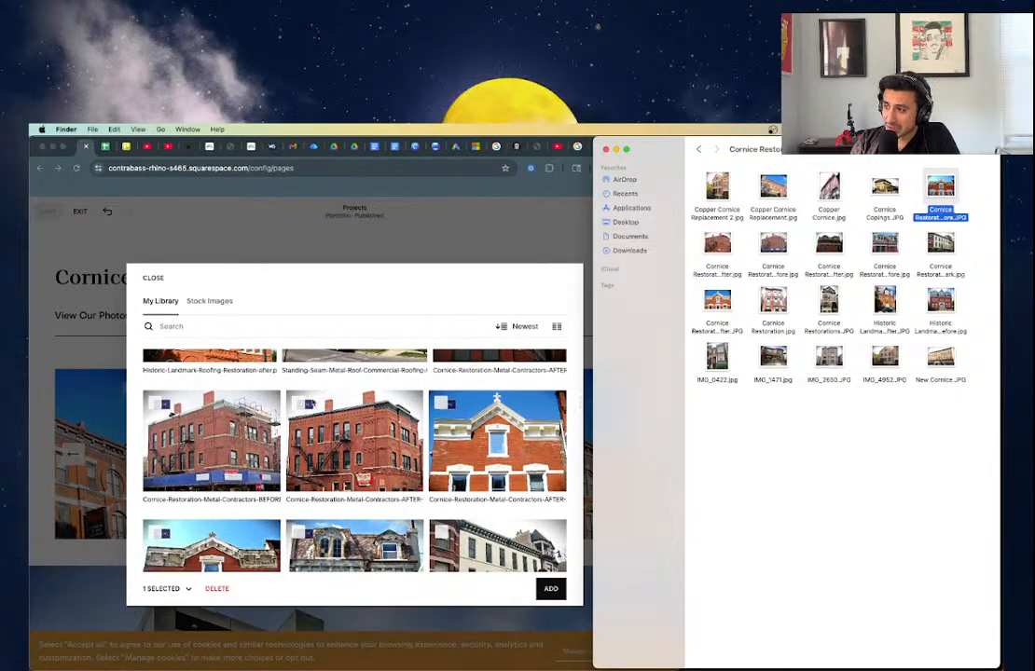
{"action": "scroll", "coordinate": [426, 376], "scroll_direction": "down", "scroll_amount": 2}
{"action": "left_click", "coordinate": [152, 475]}
{"action": "left_click", "coordinate": [152, 475]}
{"action": "scroll", "coordinate": [458, 496], "scroll_direction": "up", "scroll_amount": 1}
{"action": "scroll", "coordinate": [457, 492], "scroll_direction": "up", "scroll_amount": 1}
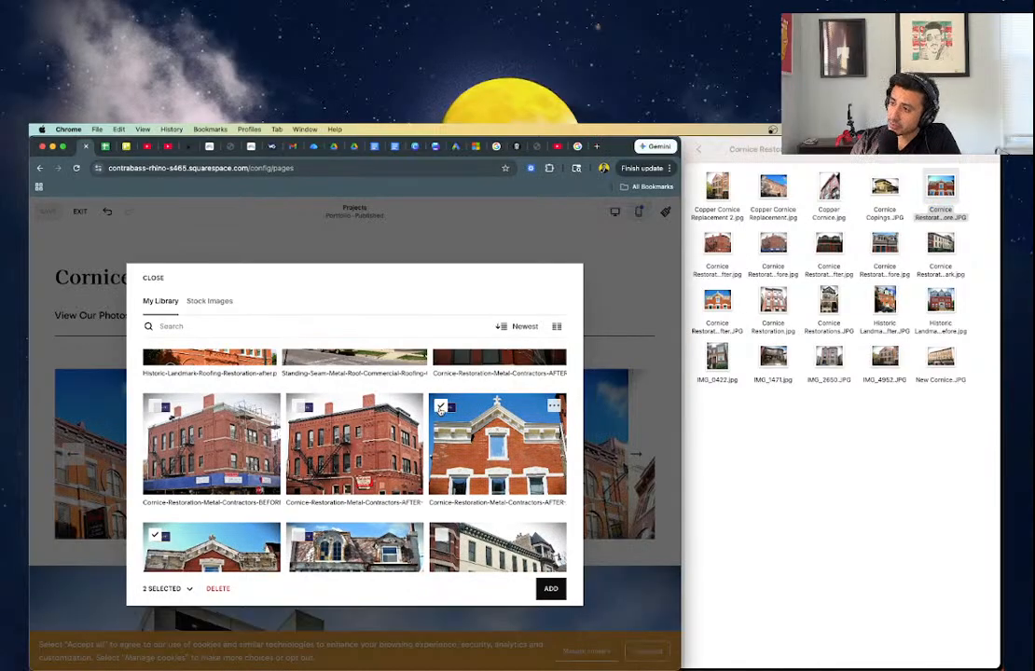
- Mark the after photo of the cross-topped gabled facade and preview the red-brick corner building's before and after photos in Finder
{"action": "left_click", "coordinate": [440, 407]}
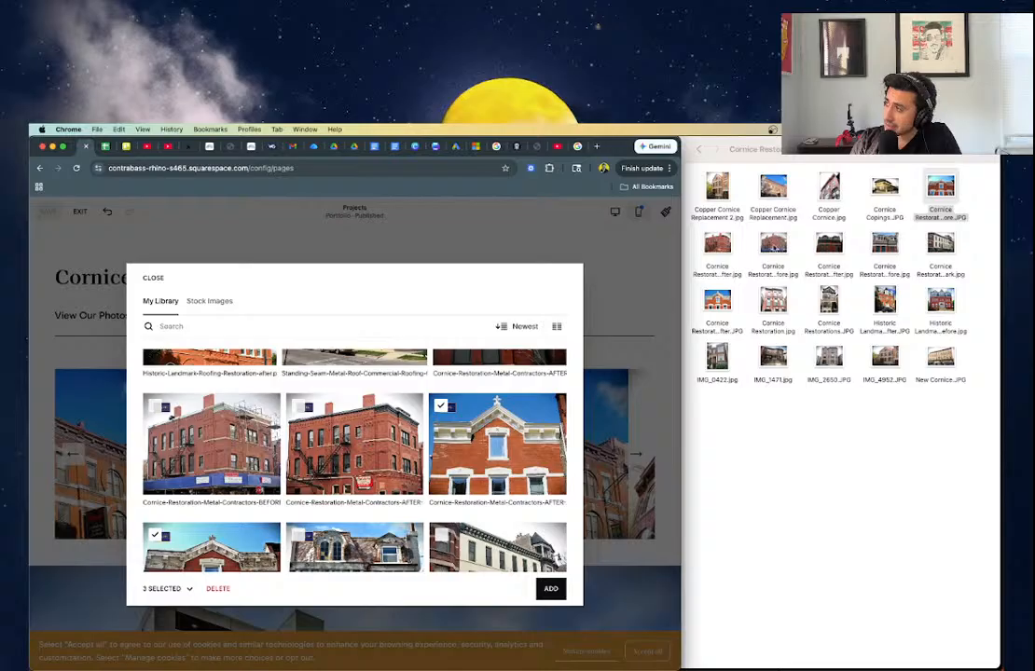
{"action": "left_click", "coordinate": [773, 245]}
{"action": "key", "text": "space"}
{"action": "key", "text": "Up"}
{"action": "key", "text": "Left"}
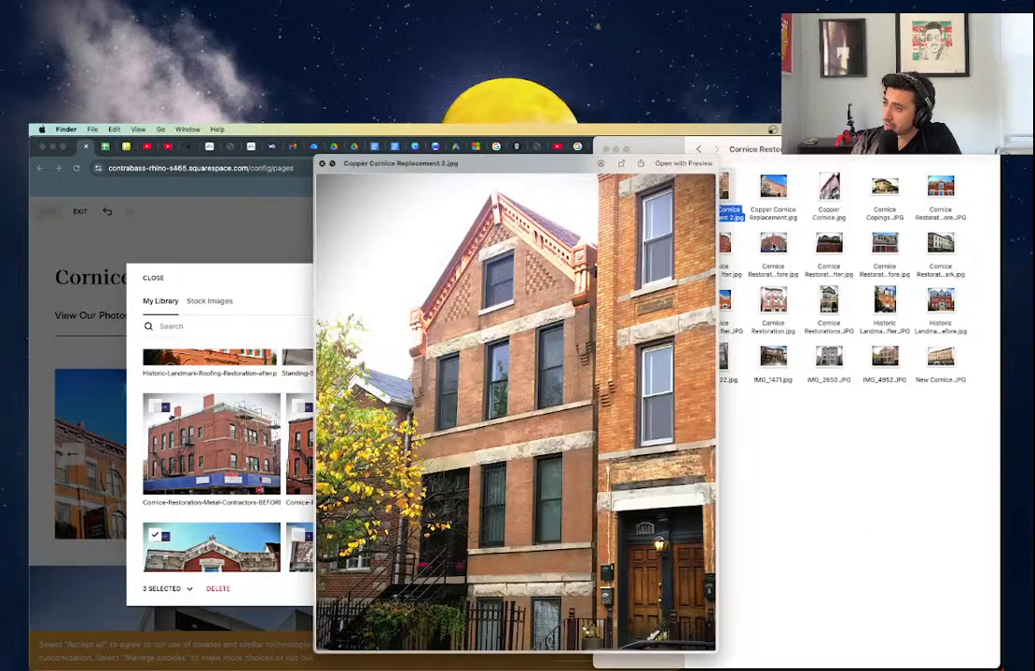
{"action": "key", "text": "space"}
{"action": "key", "text": "space"}
{"action": "key", "text": "space"}
{"action": "key", "text": "Right"}
{"action": "key", "text": "Down"}
{"action": "key", "text": "space"}
{"action": "key", "text": "Left"}
{"action": "key", "text": "Right"}
{"action": "key", "text": "space"}
- Mark the before and after Cornice-Restoration-Metal-Contractors photos of the red-brick corner building in the library
{"action": "scroll", "coordinate": [354, 462], "scroll_direction": "up", "scroll_amount": 3}
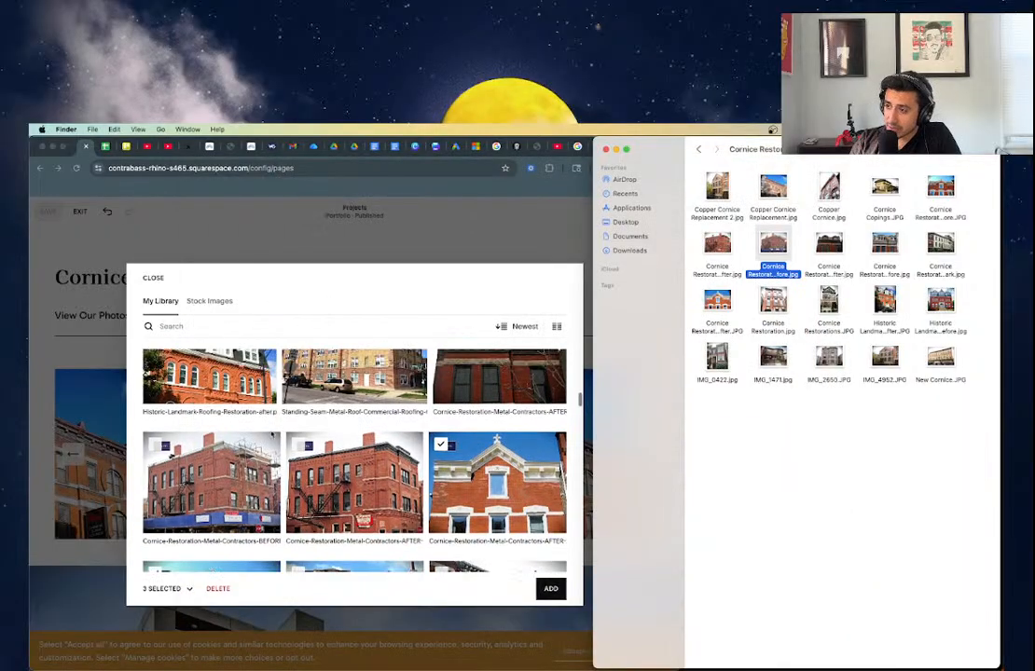
{"action": "left_click", "coordinate": [158, 479]}
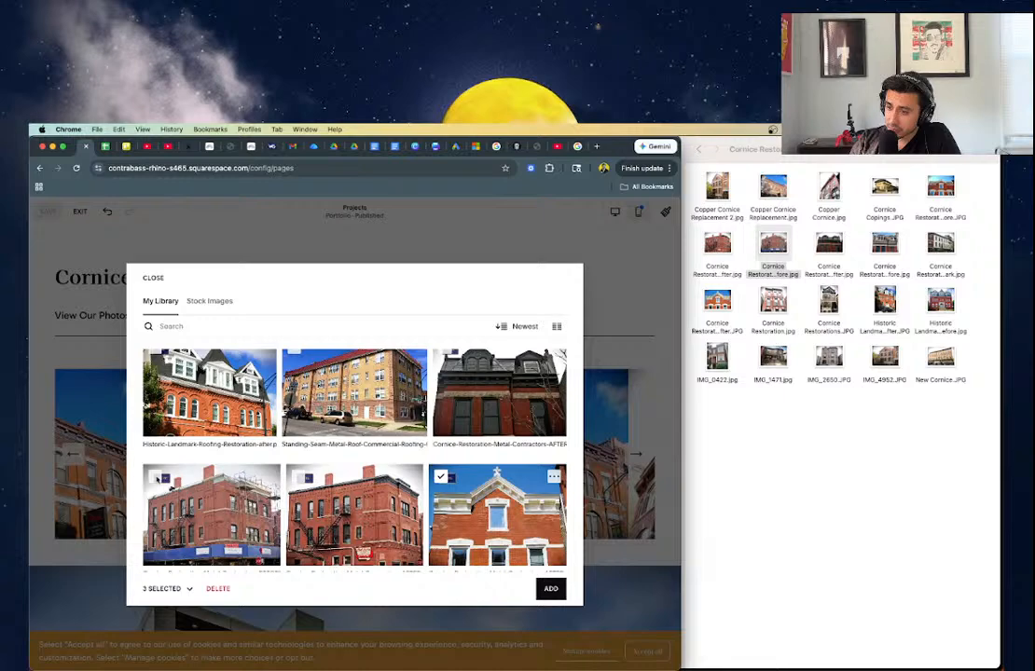
{"action": "left_click", "coordinate": [157, 478]}
{"action": "left_click", "coordinate": [303, 478]}
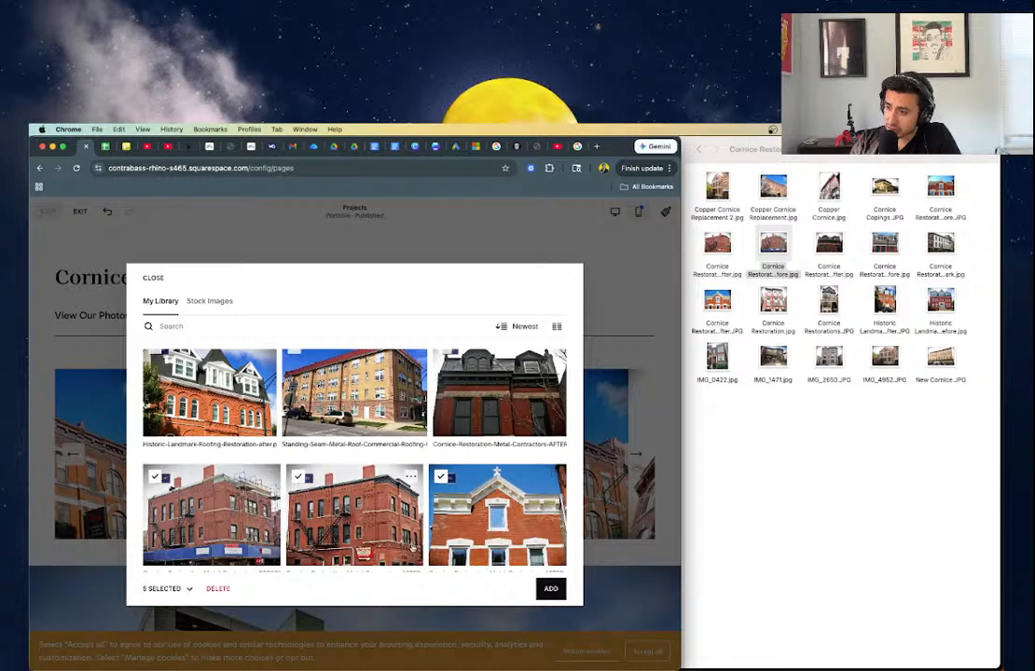
- Preview Cornice Restoration 3 - After.jpg and its matching before photo in Finder
{"action": "scroll", "coordinate": [355, 448], "scroll_direction": "down", "scroll_amount": 3}
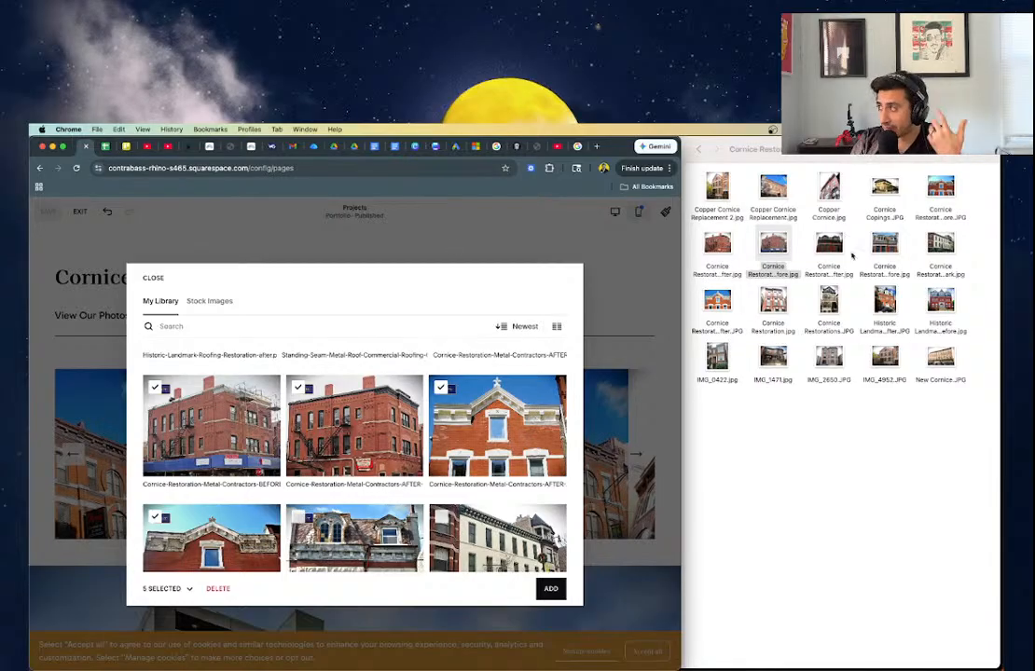
{"action": "left_click", "coordinate": [836, 249]}
{"action": "left_click", "coordinate": [837, 249]}
{"action": "key", "text": "space"}
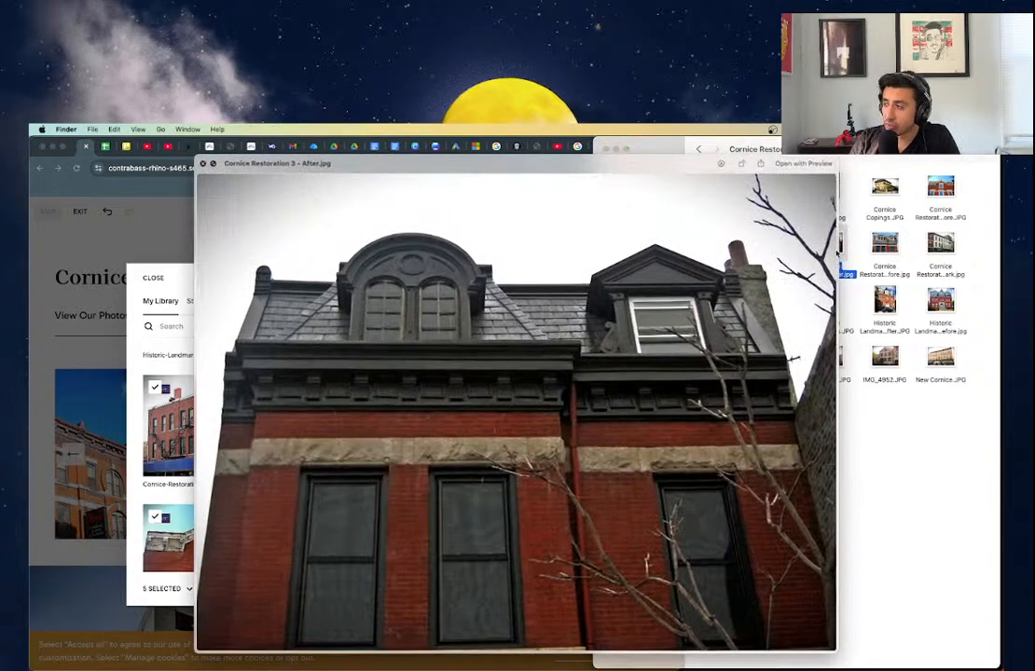
{"action": "key", "text": "space"}
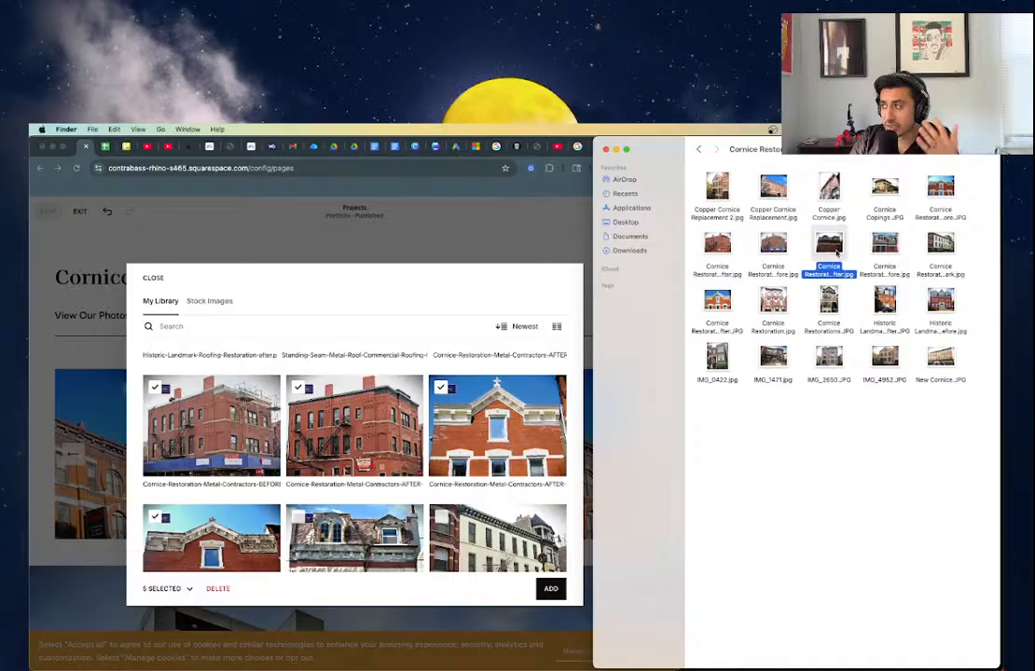
{"action": "left_click", "coordinate": [866, 244]}
{"action": "key", "text": "space"}
{"action": "key", "text": "space"}
- Mark the before and after library photos of the red-brick building with the dark slate mansard roof and dormers
{"action": "left_click", "coordinate": [298, 517]}
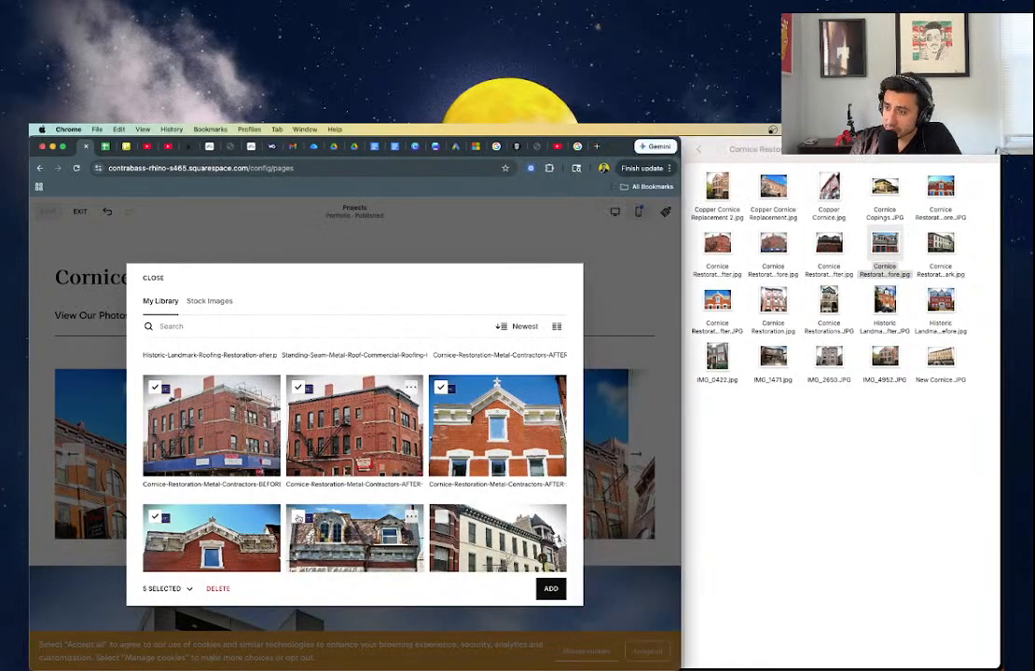
{"action": "scroll", "coordinate": [298, 516], "scroll_direction": "down", "scroll_amount": 2}
{"action": "scroll", "coordinate": [299, 516], "scroll_direction": "up", "scroll_amount": 3}
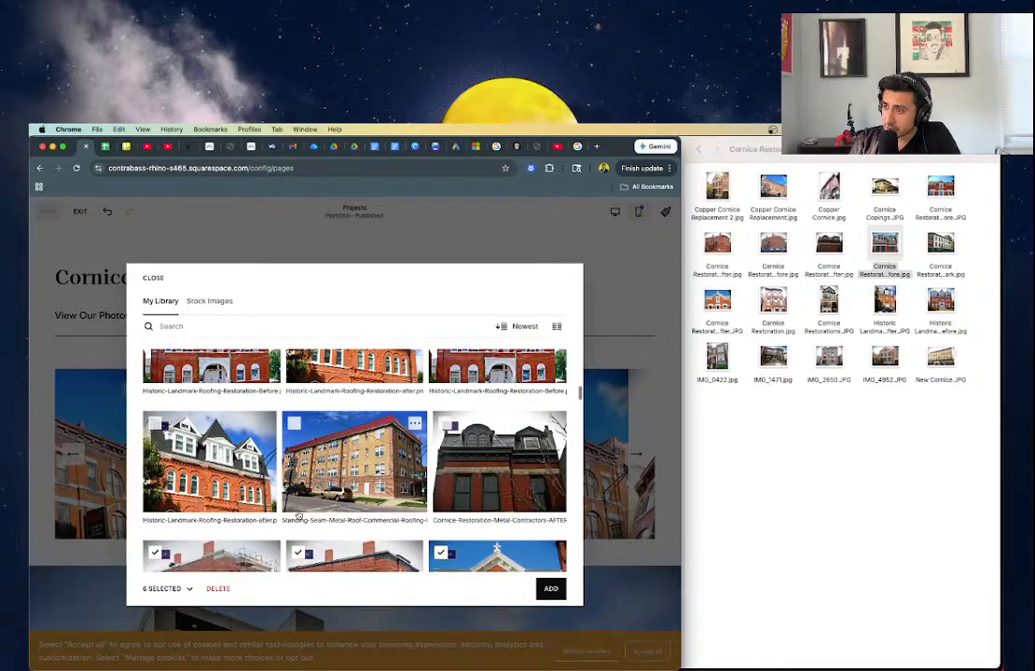
{"action": "left_click", "coordinate": [446, 425]}
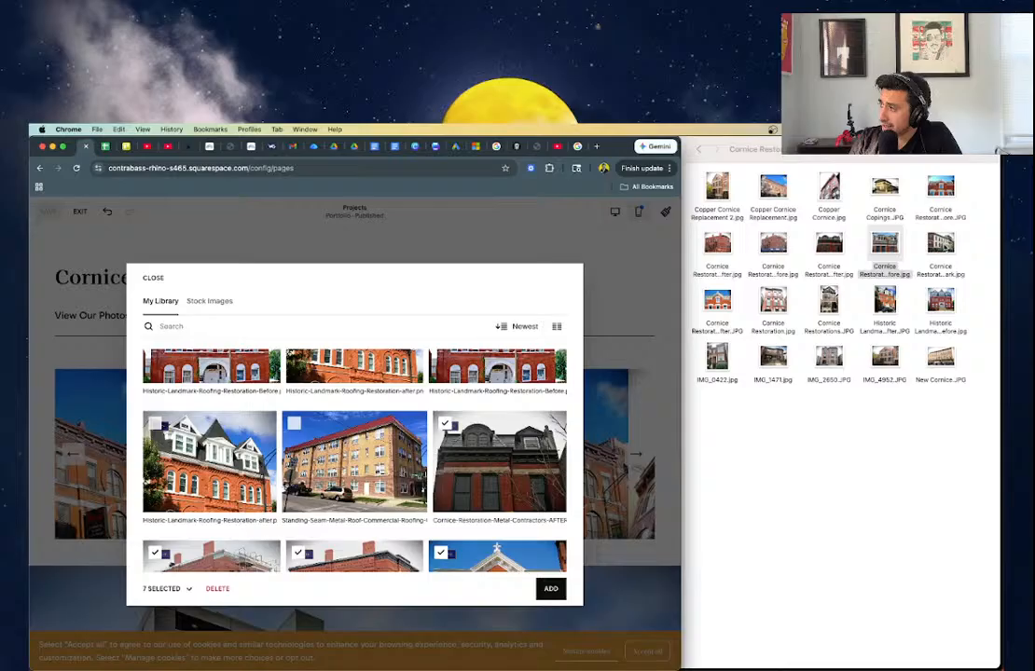
- Preview Cornice Restoration Landmark.jpg in Finder to identify the next photo
{"action": "left_click", "coordinate": [941, 244]}
{"action": "key", "text": "space"}
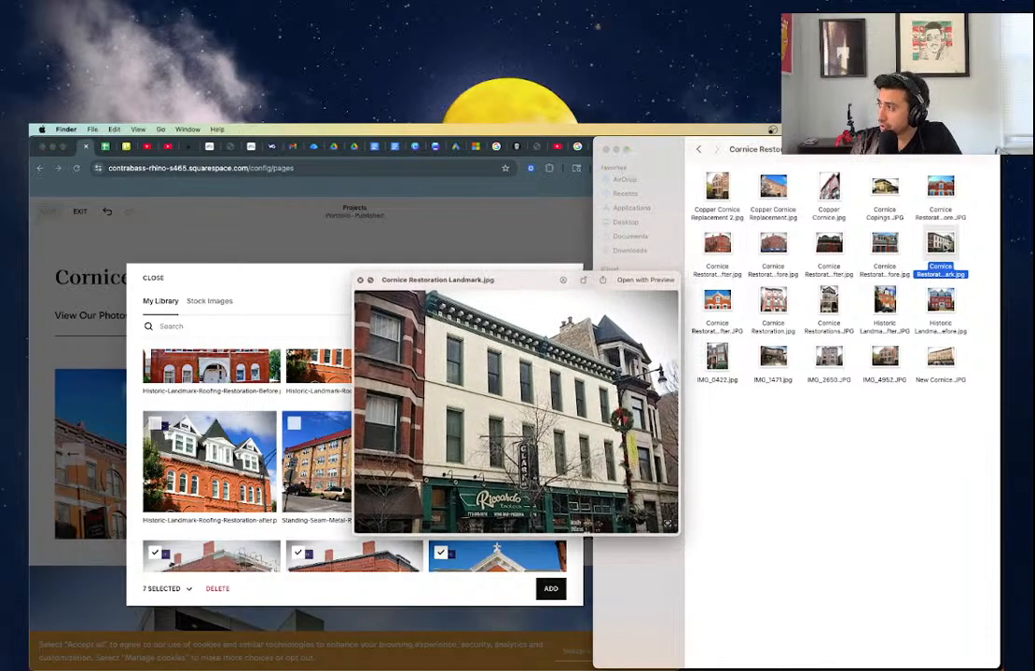
{"action": "key", "text": "space"}
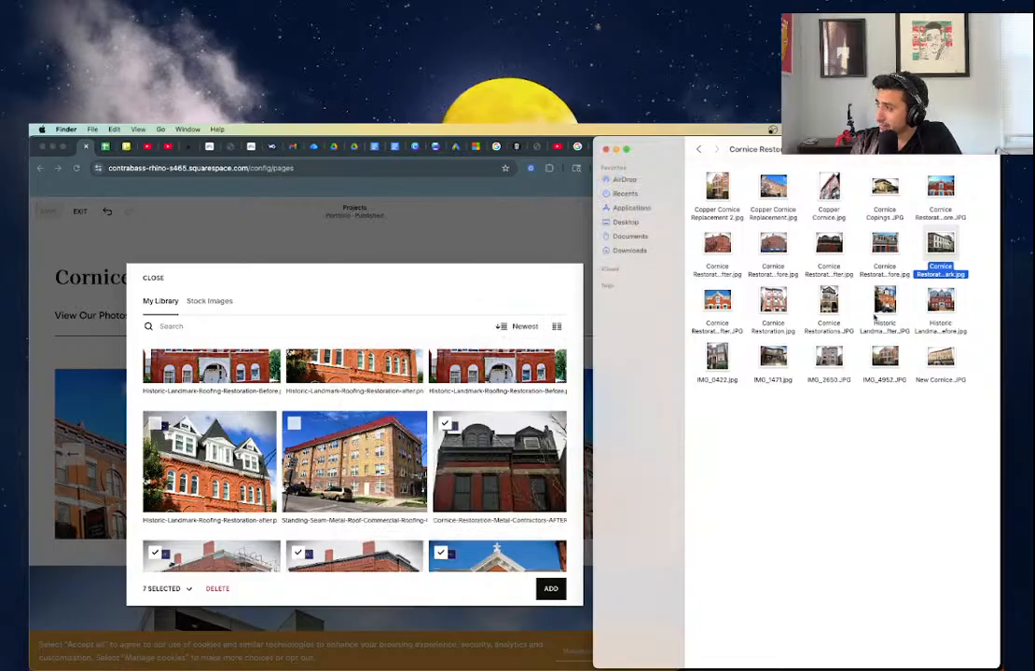
- Compare Historic Landmark Restoration - After.JPG with Historic Landmark Restoration - Before.jpg in Finder and check the library for matching photos
{"action": "left_click", "coordinate": [885, 306]}
{"action": "key", "text": "space"}
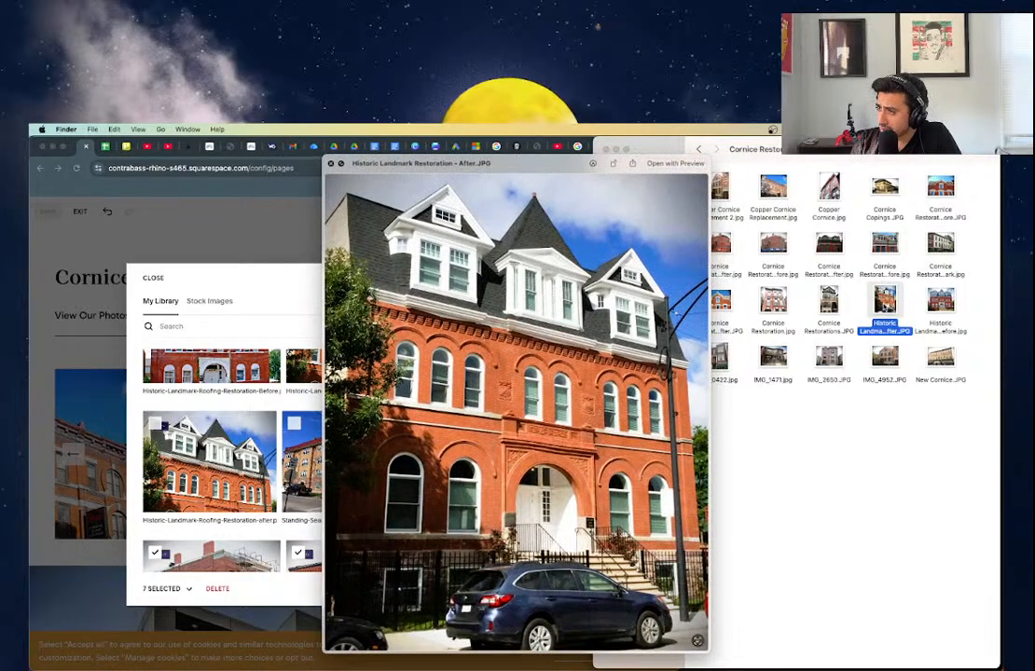
{"action": "key", "text": "Right"}
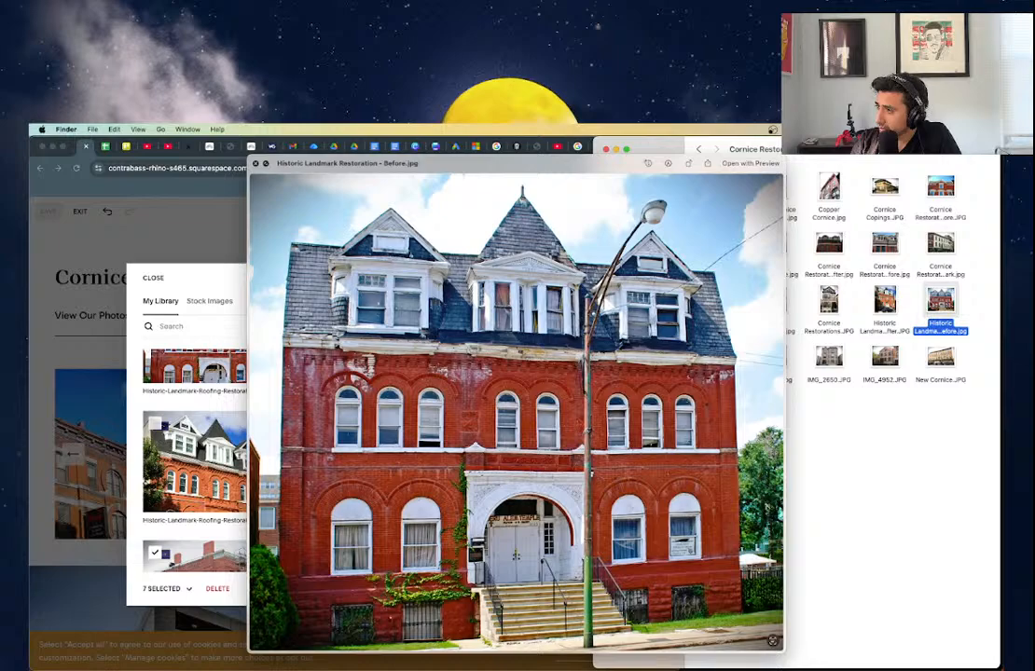
{"action": "left_click", "coordinate": [901, 296]}
{"action": "left_click", "coordinate": [886, 300]}
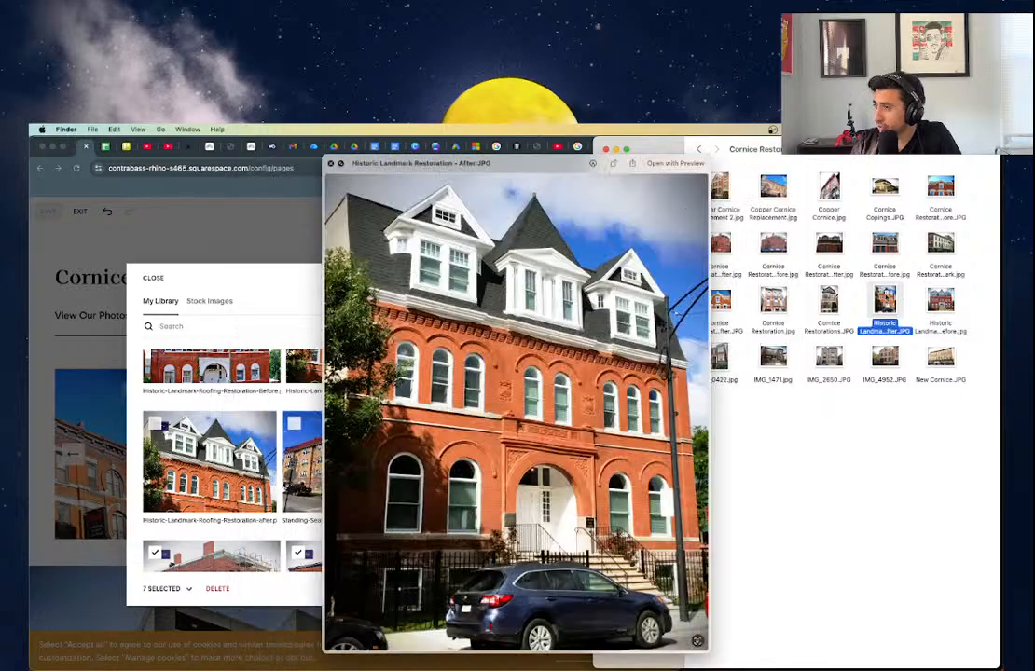
{"action": "key", "text": "Right"}
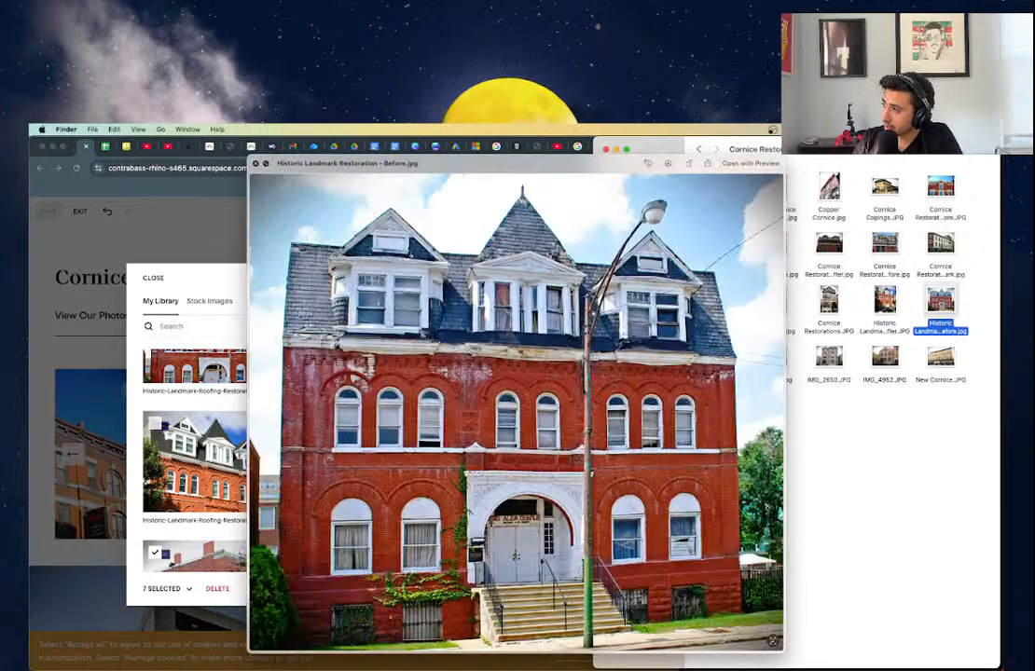
{"action": "key", "text": "Left"}
{"action": "key", "text": "Right"}
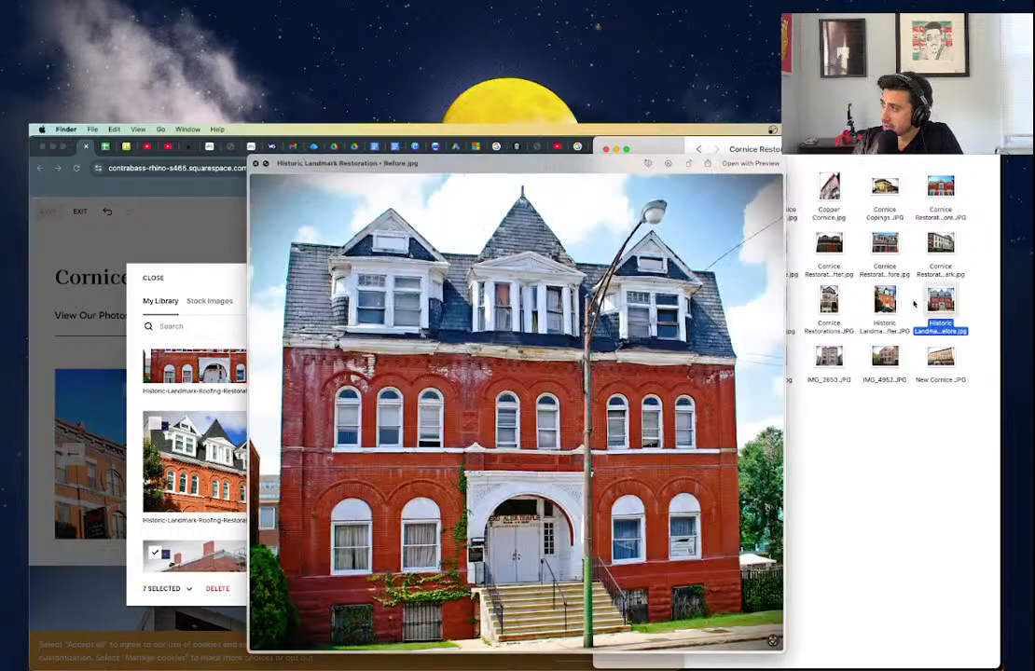
{"action": "left_click", "coordinate": [901, 293]}
{"action": "left_click", "coordinate": [885, 301]}
{"action": "key", "text": "space"}
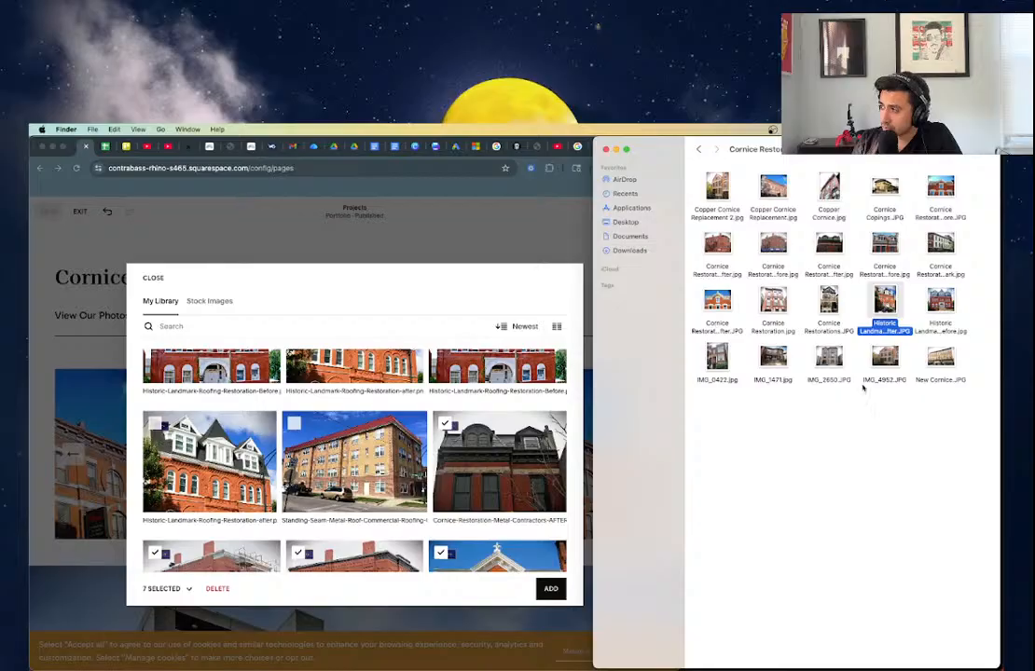
{"action": "scroll", "coordinate": [506, 442], "scroll_direction": "down", "scroll_amount": 1}
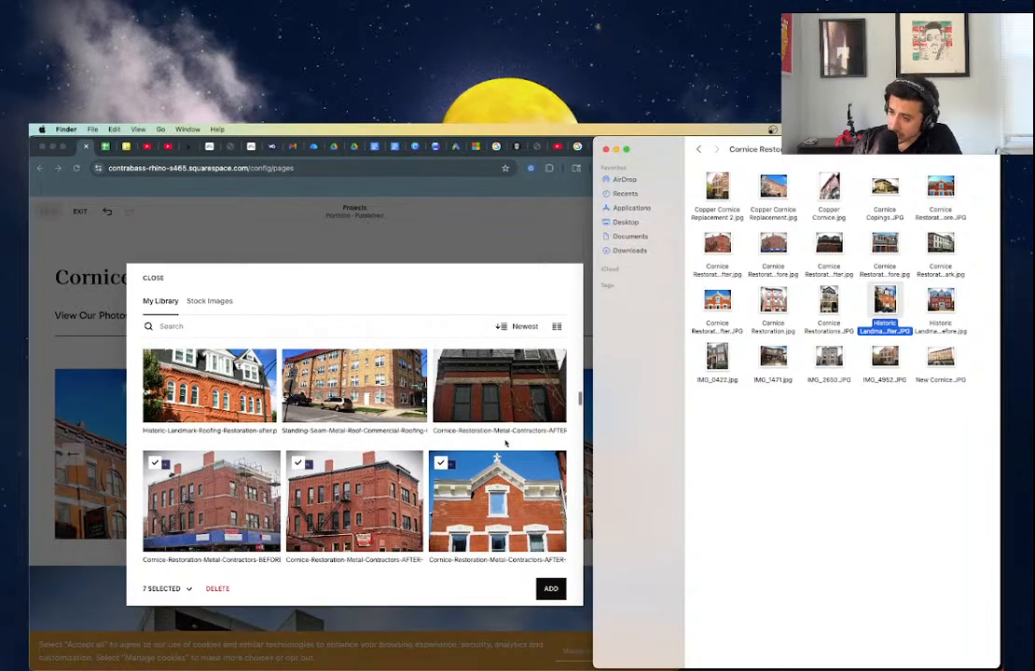
{"action": "scroll", "coordinate": [506, 442], "scroll_direction": "up", "scroll_amount": 2}
{"action": "scroll", "coordinate": [503, 344], "scroll_direction": "down", "scroll_amount": 3}
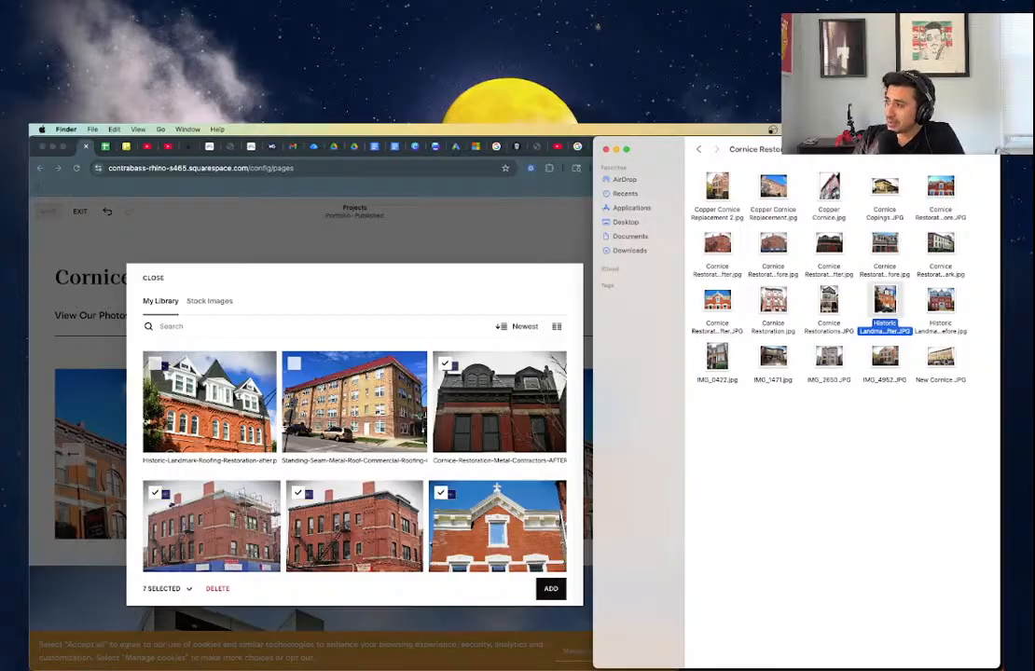
- Preview Cornice Restoration Landmark.jpg again and look through the image library for the matching cream-brick storefront building
{"action": "left_click", "coordinate": [827, 307]}
{"action": "left_click", "coordinate": [940, 244]}
{"action": "key", "text": "space"}
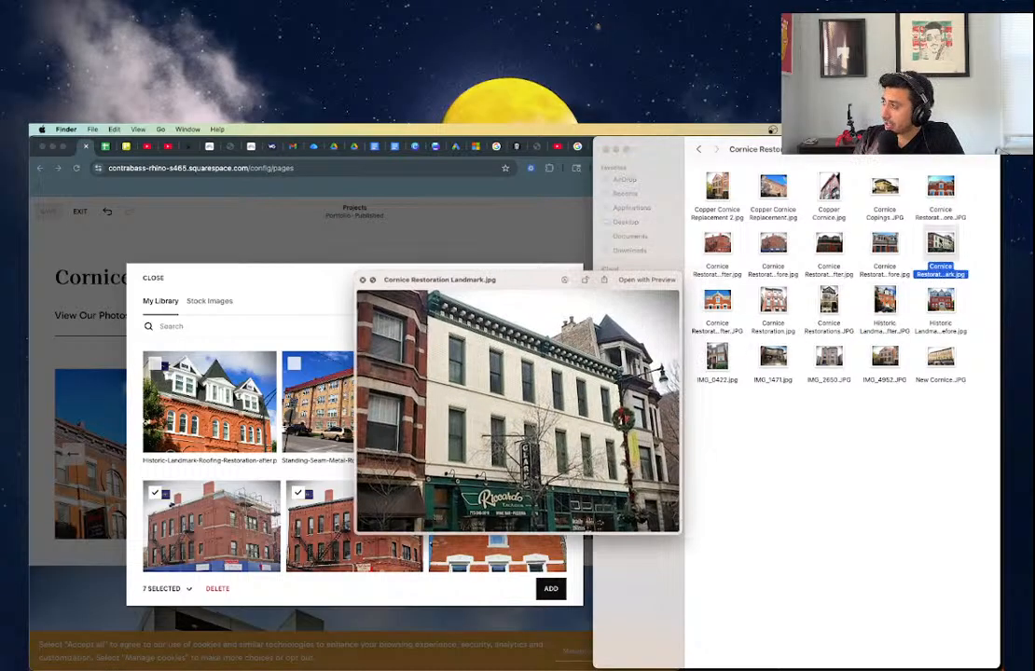
{"action": "key", "text": "space"}
{"action": "scroll", "coordinate": [401, 419], "scroll_direction": "down", "scroll_amount": 10}
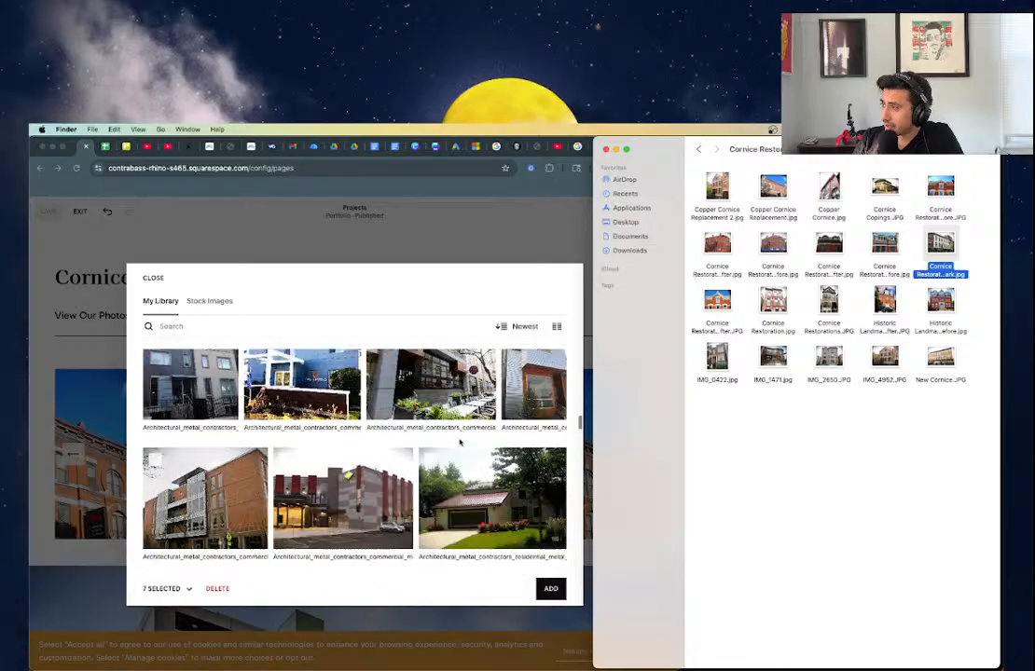
{"action": "scroll", "coordinate": [299, 503], "scroll_direction": "down", "scroll_amount": 4}
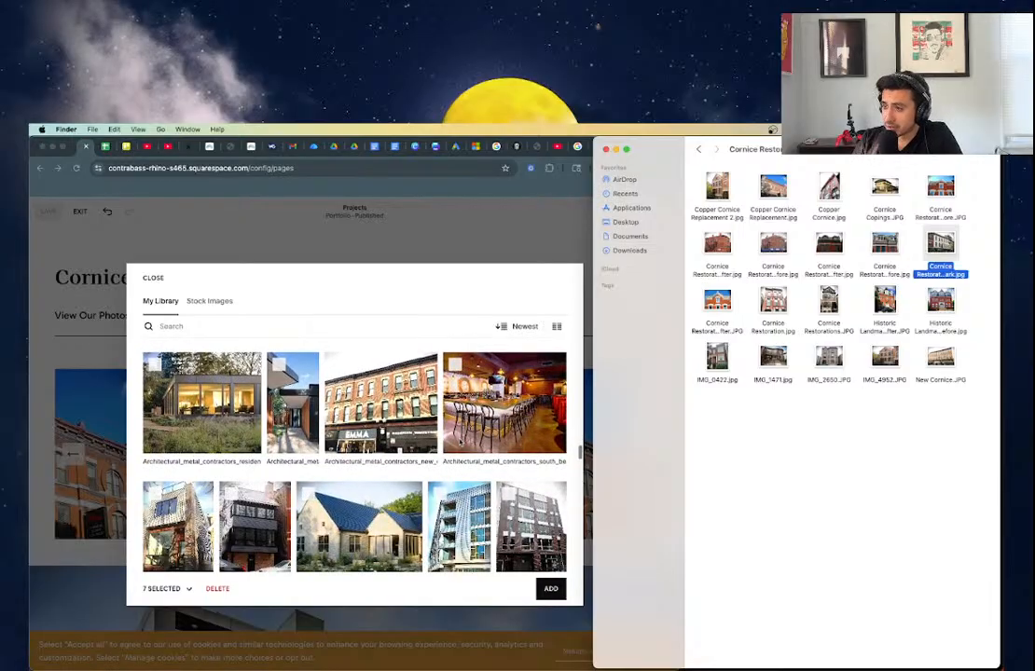
{"action": "scroll", "coordinate": [299, 502], "scroll_direction": "down", "scroll_amount": 2}
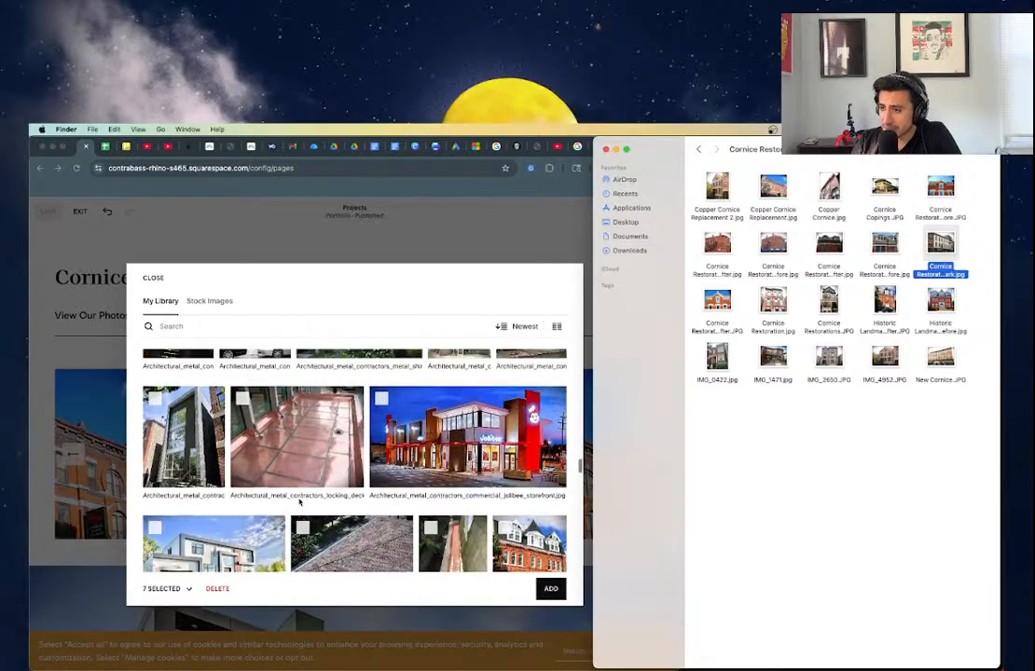
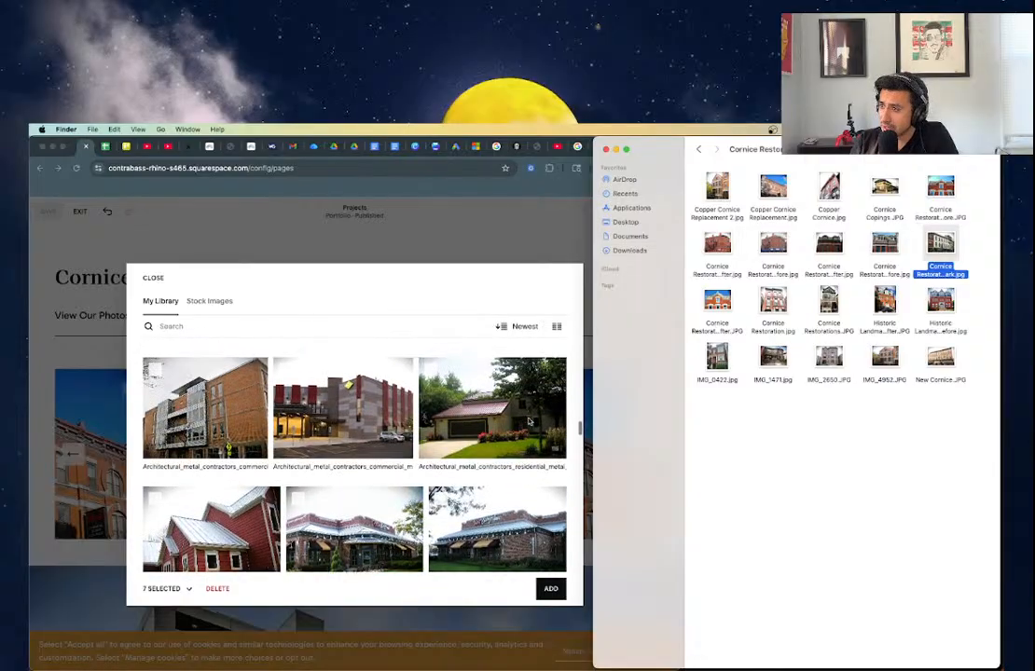
{"action": "scroll", "coordinate": [529, 421], "scroll_direction": "up", "scroll_amount": 5}
{"action": "scroll", "coordinate": [528, 421], "scroll_direction": "up", "scroll_amount": 10}
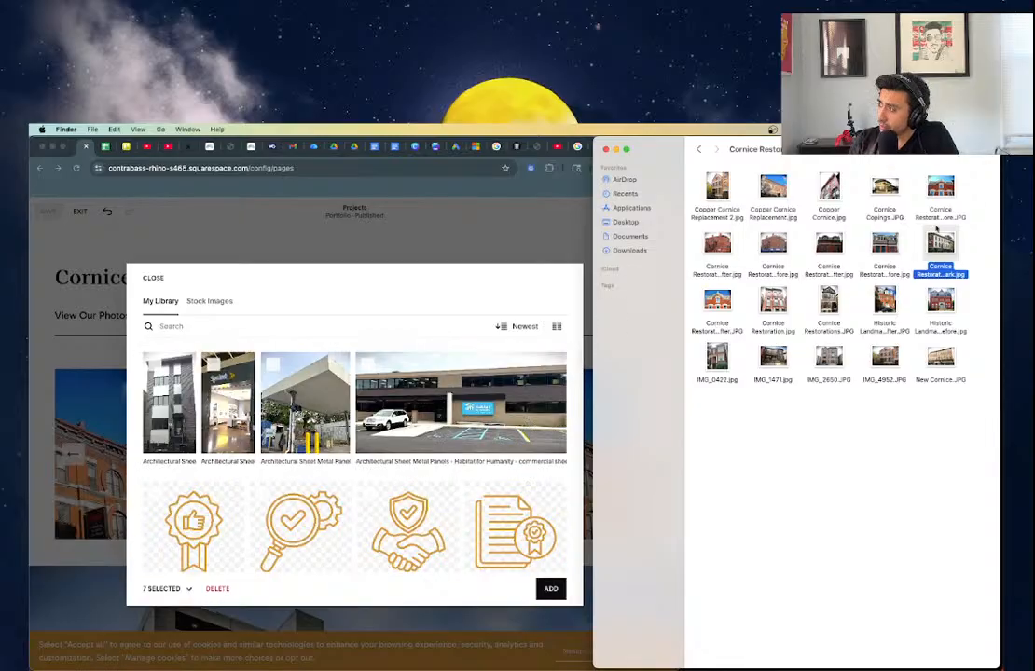
- Preview Cornice Restoration Landmark.jpg in Finder and examine the cornice detail up close
{"action": "key", "text": "space"}
{"action": "key", "text": "space"}
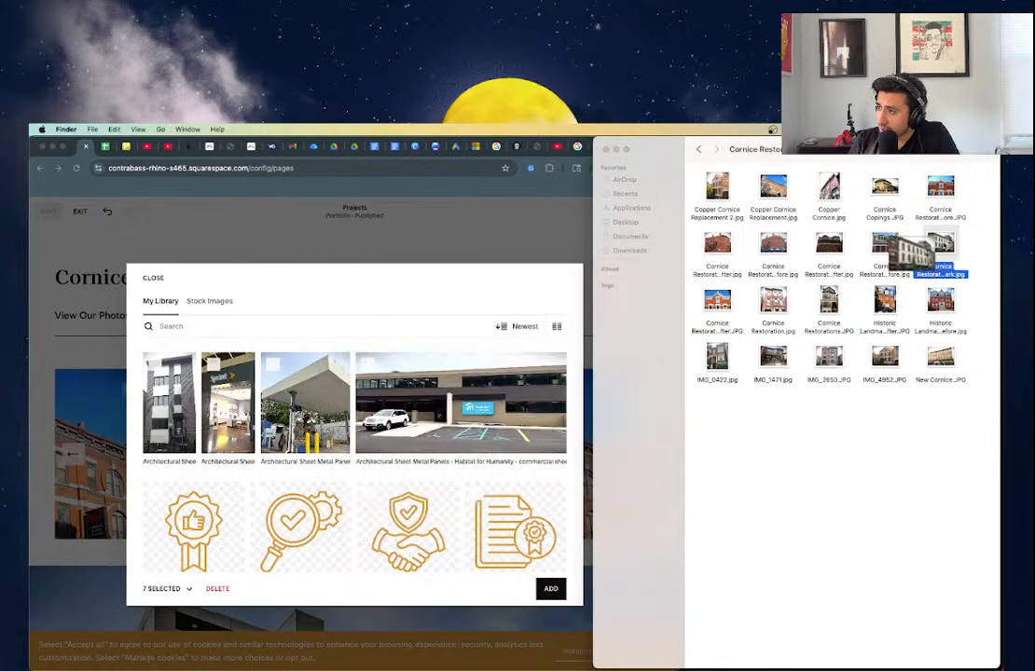
{"action": "right_click", "coordinate": [946, 240]}
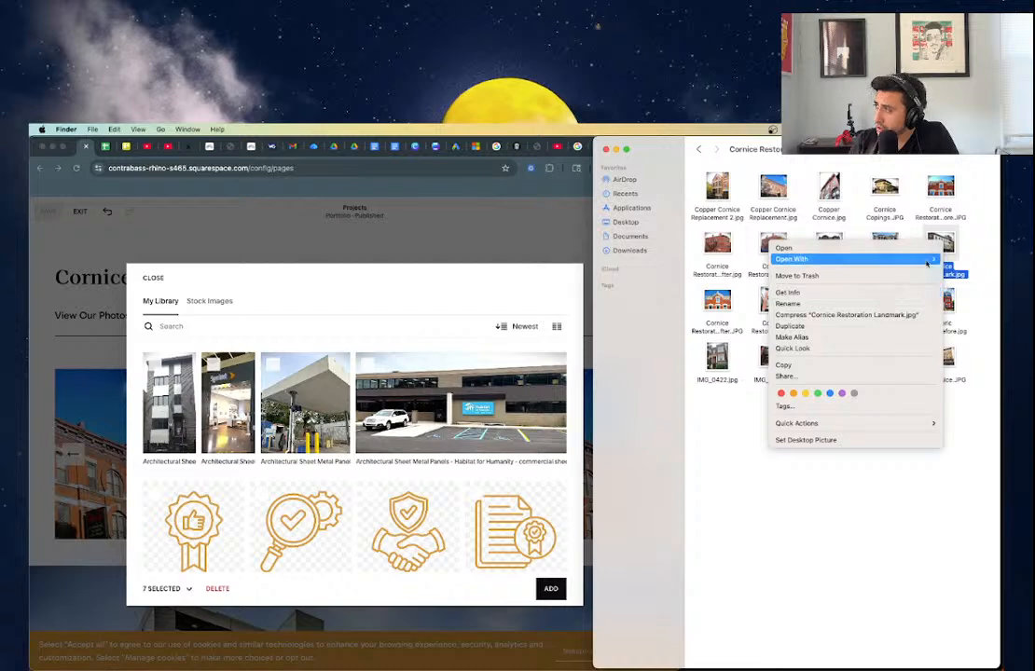
{"action": "left_click", "coordinate": [956, 241]}
{"action": "key", "text": "space"}
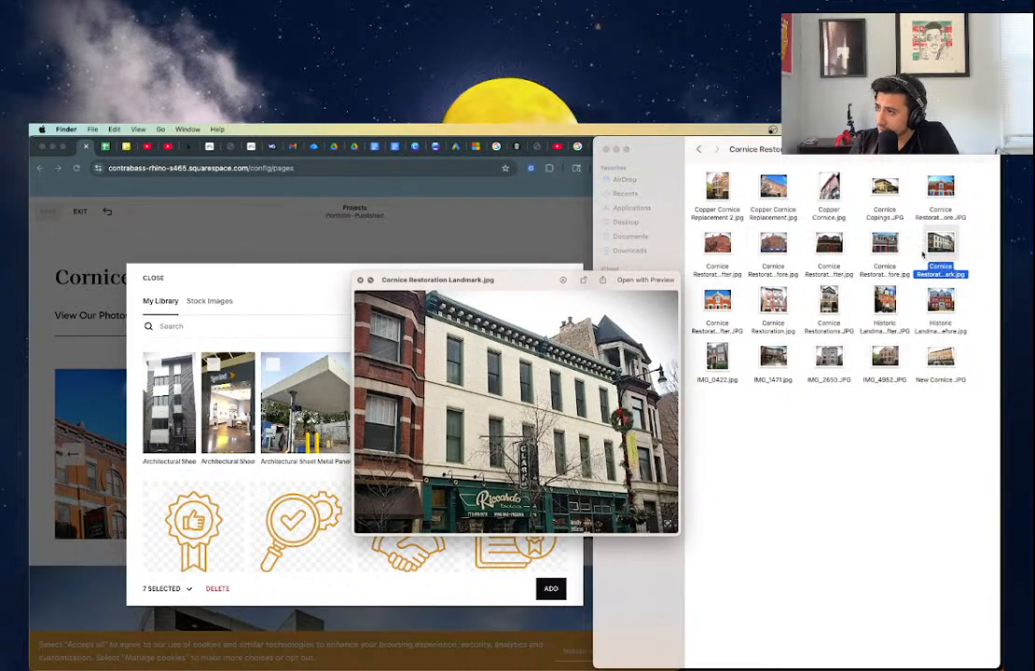
{"action": "scroll", "coordinate": [417, 318], "scroll_direction": "up", "scroll_amount": 5}
{"action": "scroll", "coordinate": [417, 318], "scroll_direction": "right", "scroll_amount": 2}
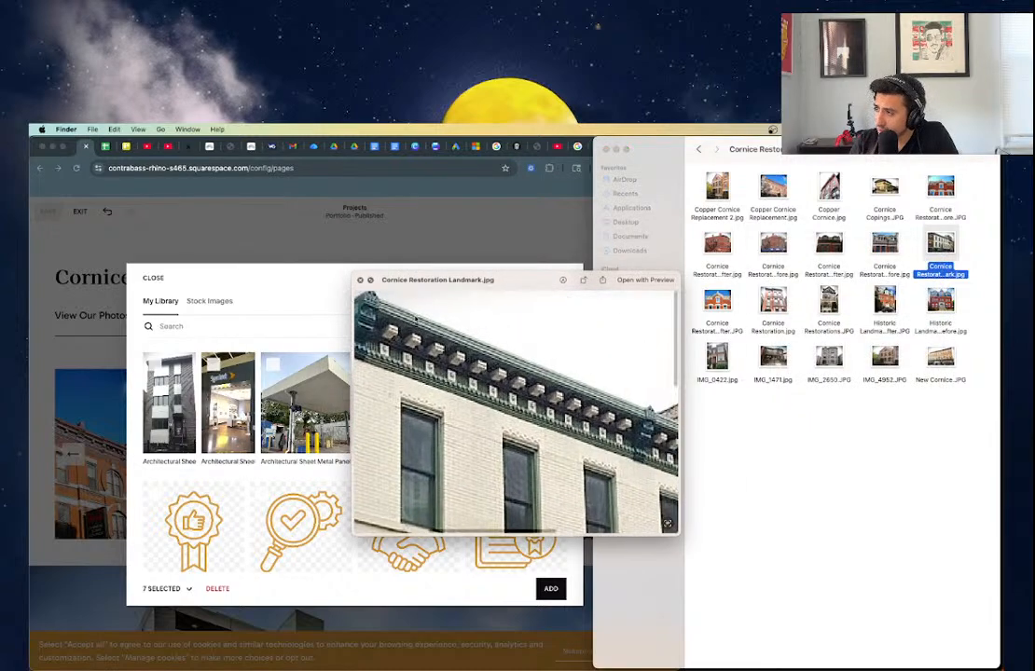
{"action": "key", "text": "space"}
{"action": "right_click", "coordinate": [943, 246]}
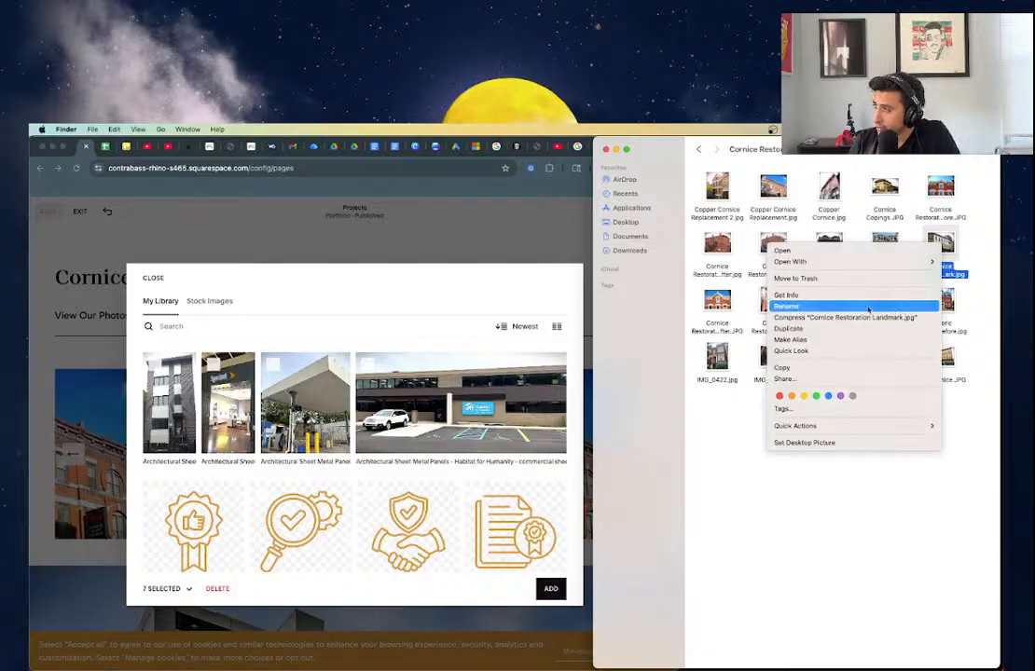
{"action": "left_click", "coordinate": [895, 305]}
{"action": "key", "text": "Left"}
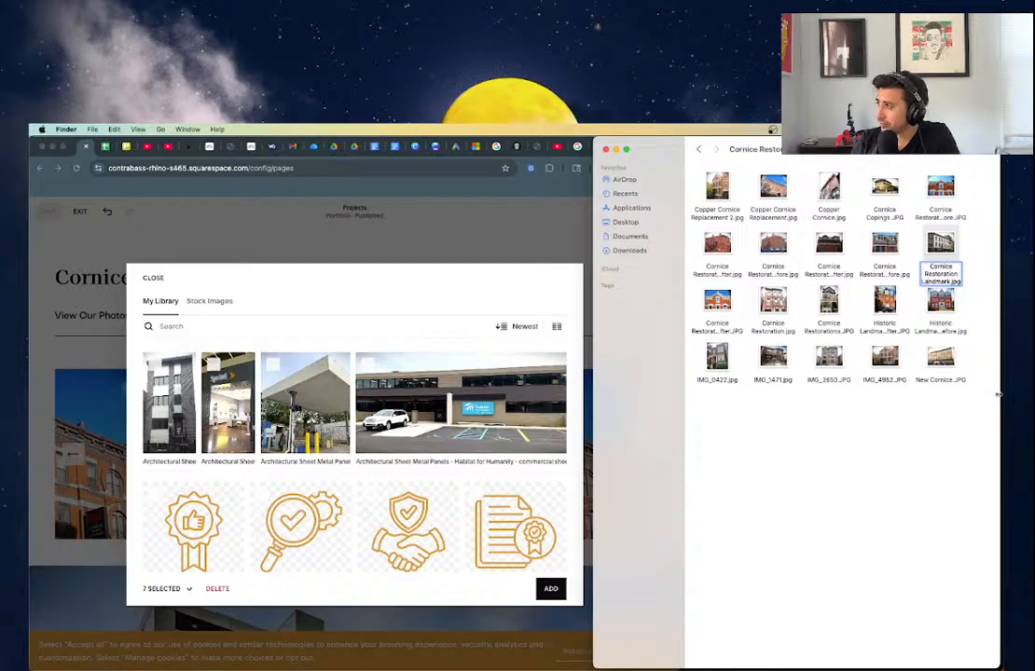
{"action": "key", "text": "Return"}
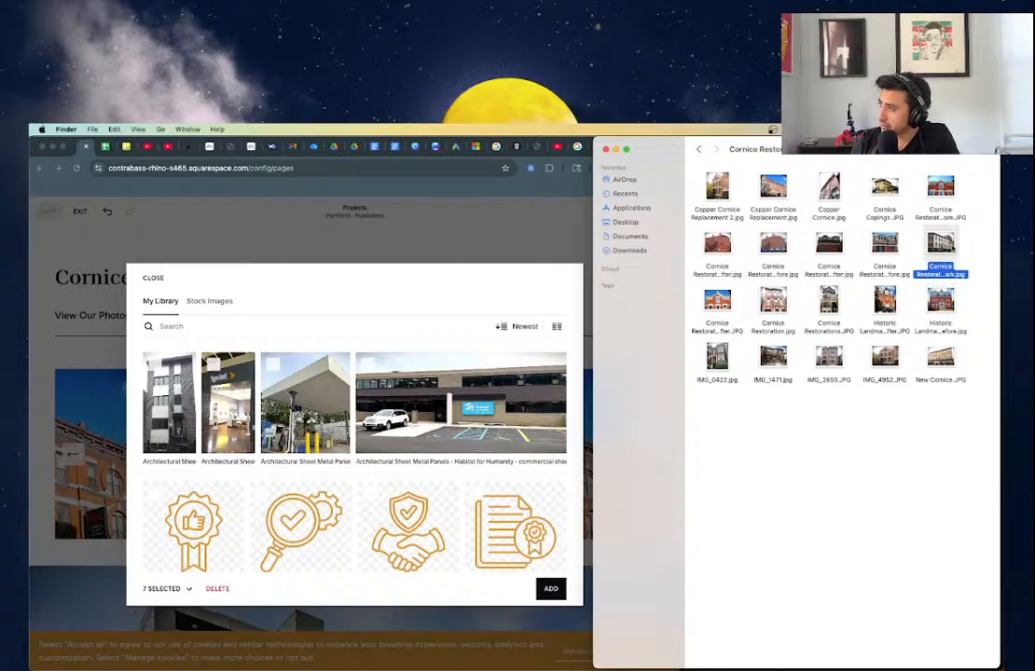
{"action": "right_click", "coordinate": [943, 246]}
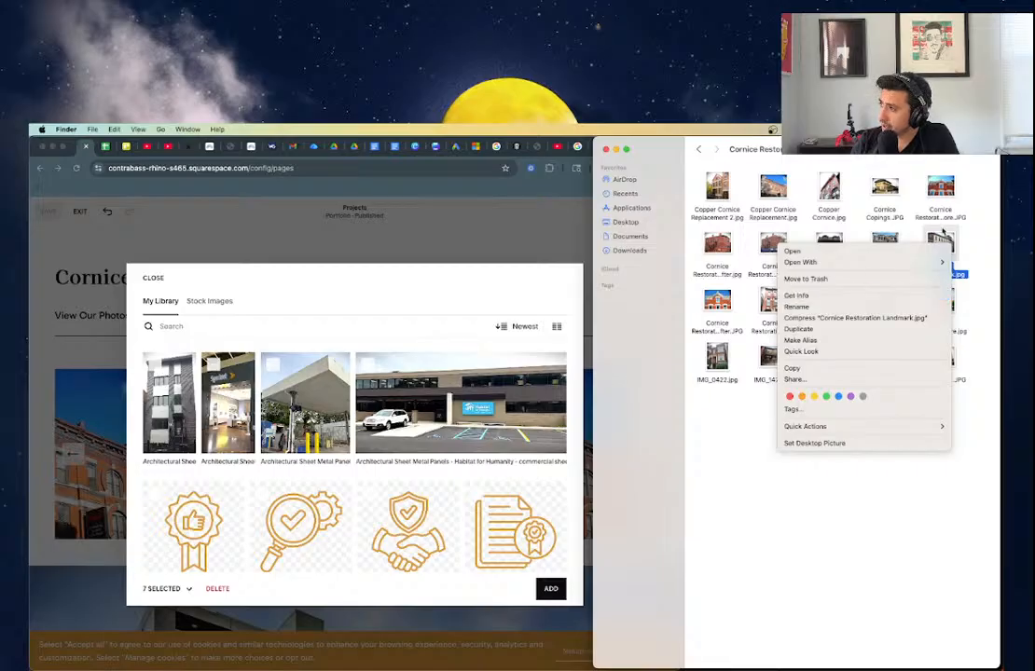
{"action": "key", "text": "Escape"}
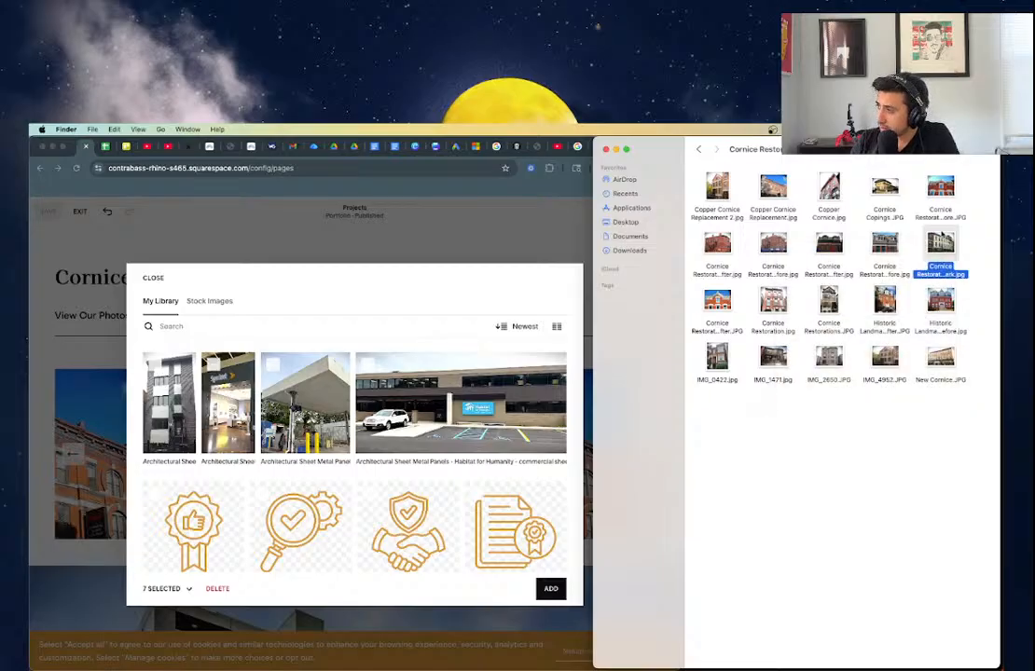
- Open Cornice Restoration Landmark.jpg in Preview and adjust its size with a resolution of 300 pixels/inch
{"action": "left_click", "coordinate": [293, 126]}
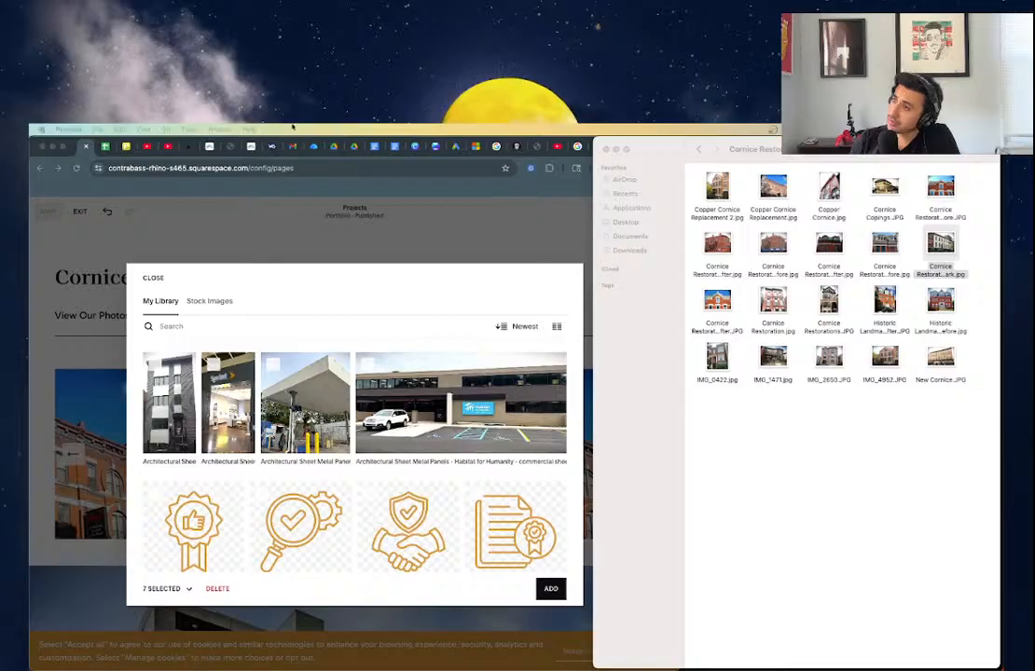
{"action": "left_click_drag", "start_coordinate": [4, 362], "coordinate": [412, 271]}
{"action": "left_click", "coordinate": [410, 275]}
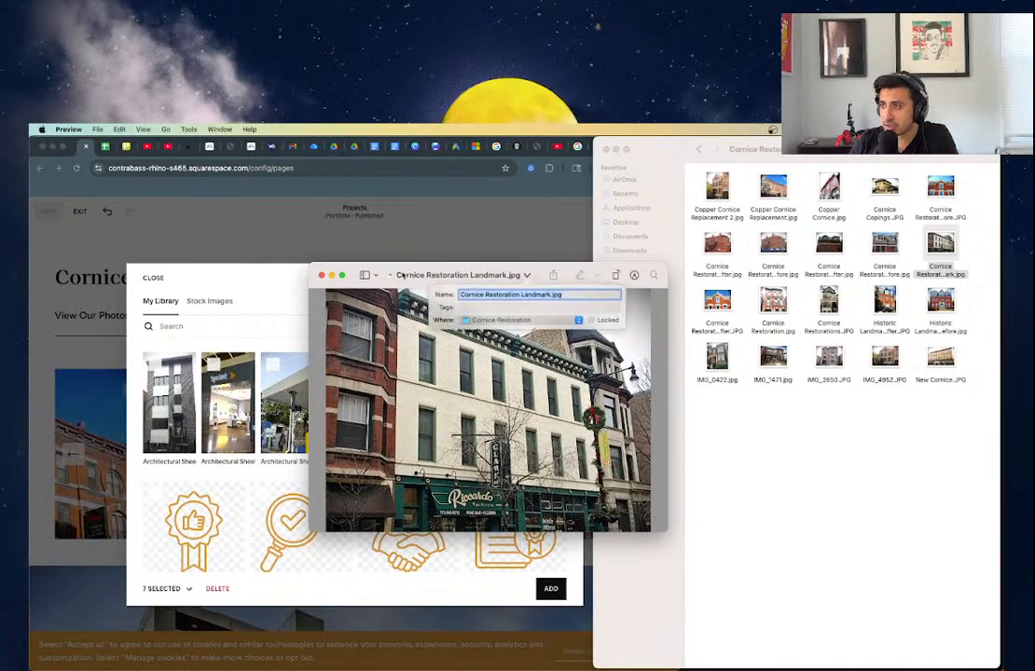
{"action": "left_click", "coordinate": [406, 298]}
{"action": "left_click", "coordinate": [175, 128]}
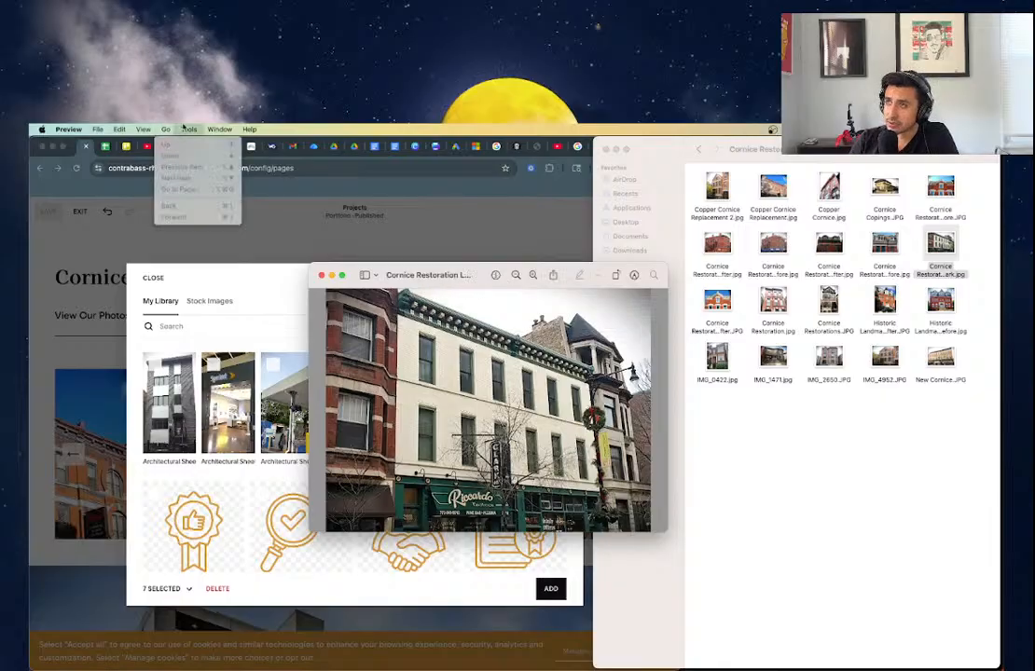
{"action": "mouse_move", "coordinate": [213, 130]}
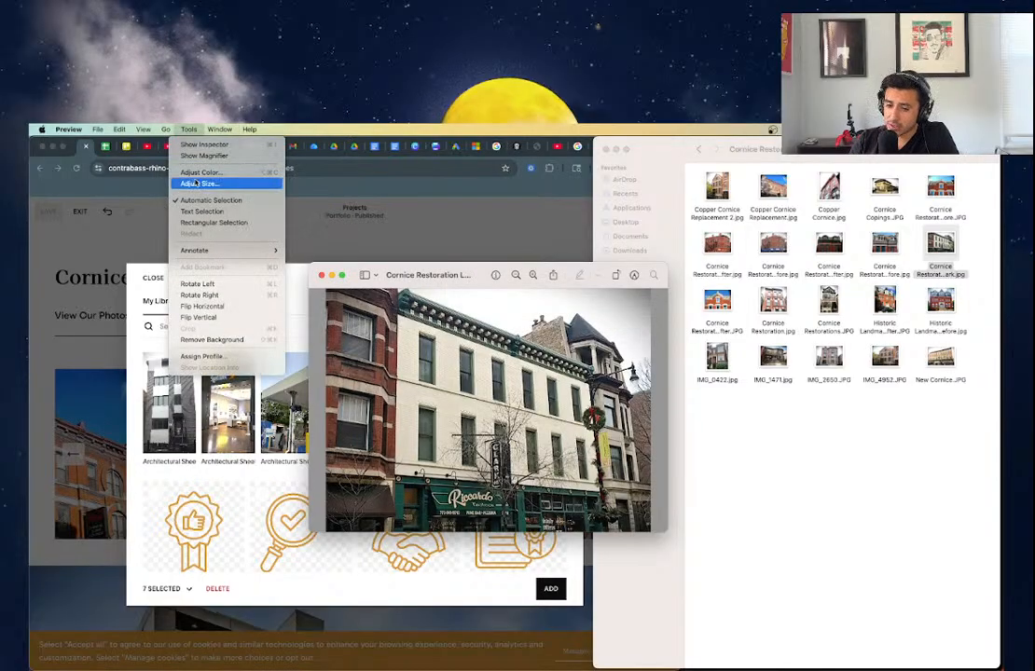
{"action": "left_click", "coordinate": [228, 183]}
{"action": "double_click", "coordinate": [481, 388]}
{"action": "type", "text": "3"}
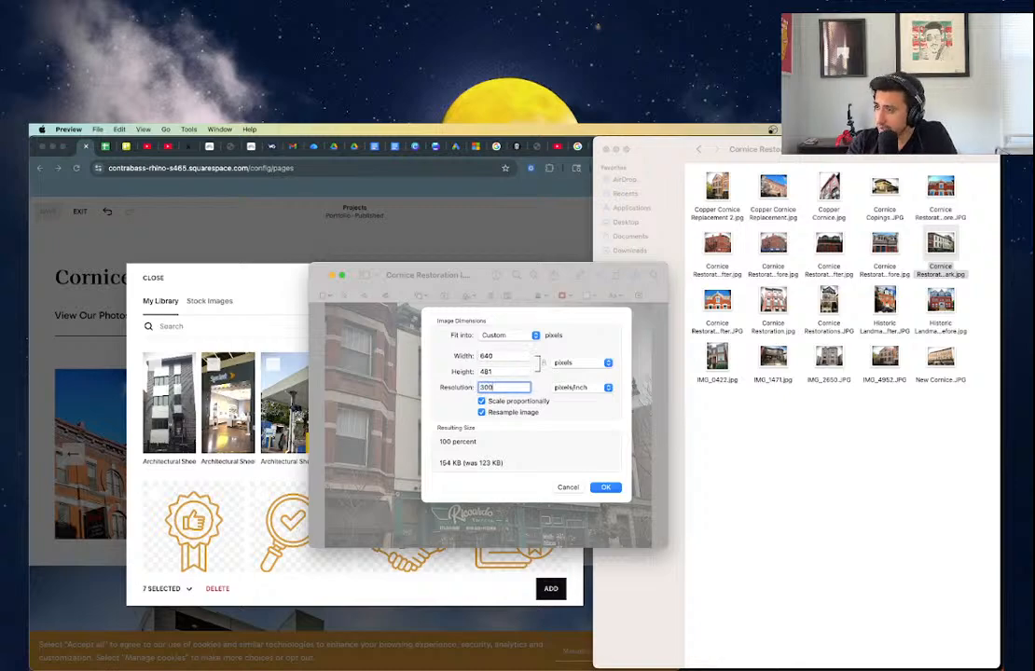
{"action": "type", "text": "00"}
{"action": "left_click", "coordinate": [606, 486]}
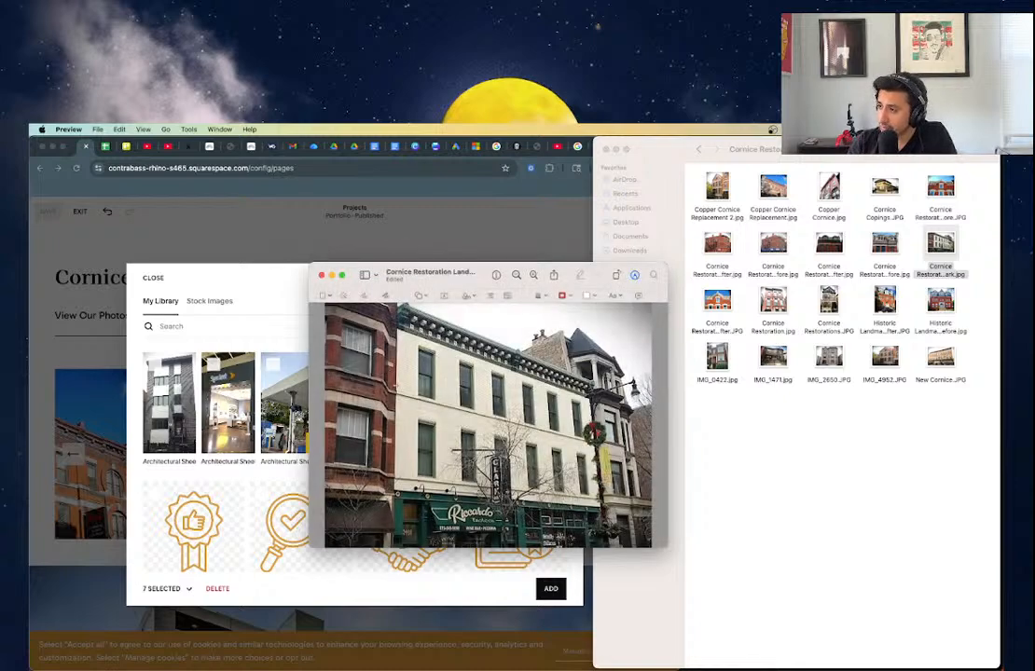
- Save the adjusted Cornice Restoration Landmark.jpg and close it
{"action": "left_click", "coordinate": [97, 128]}
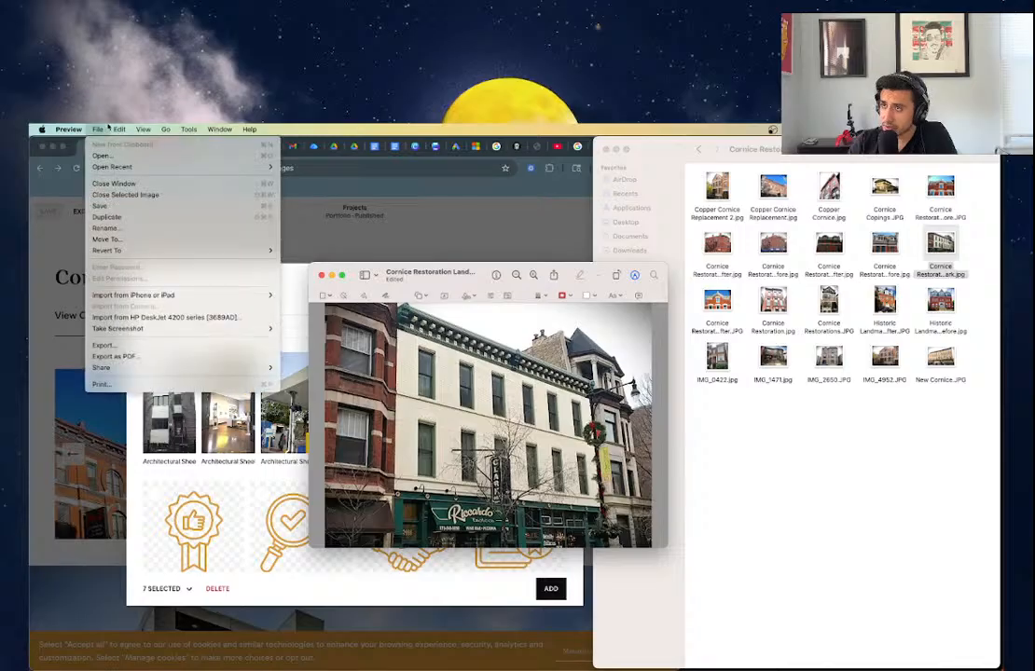
{"action": "left_click", "coordinate": [129, 205]}
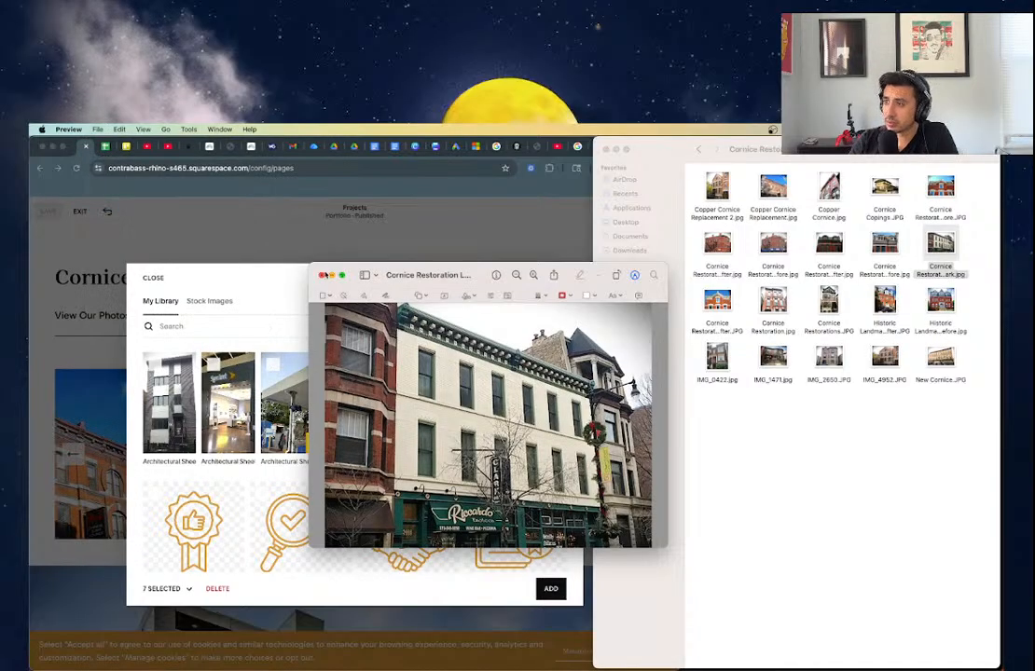
{"action": "left_click", "coordinate": [323, 275]}
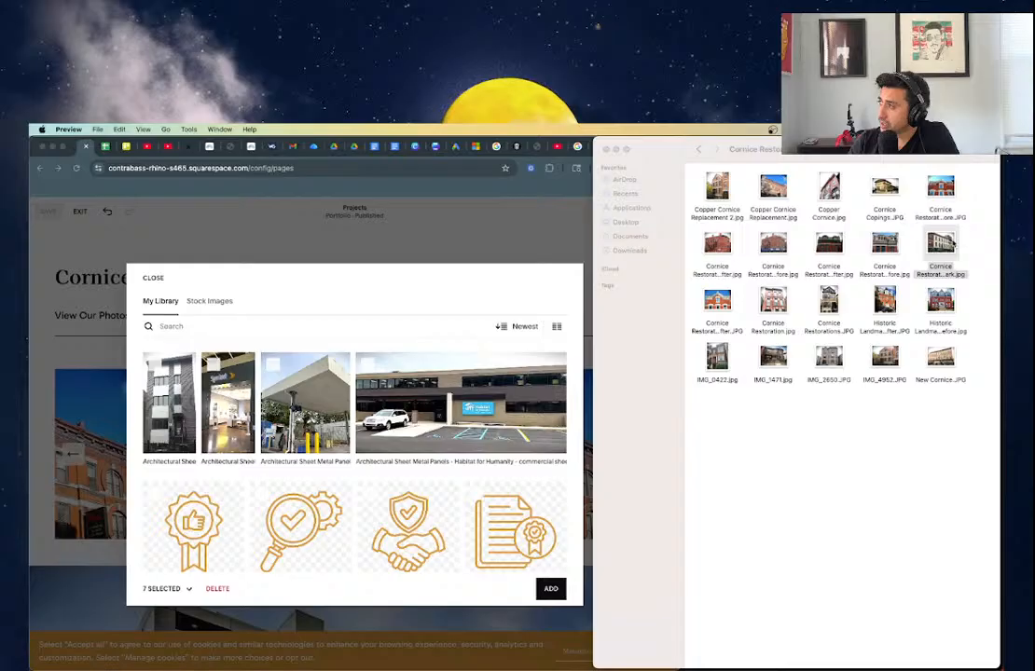
{"action": "mouse_move", "coordinate": [941, 244]}
{"action": "left_mouse_down"}
{"action": "mouse_move", "coordinate": [533, 392]}
{"action": "mouse_move", "coordinate": [657, 379]}
{"action": "mouse_move", "coordinate": [944, 233]}
{"action": "left_mouse_up"}
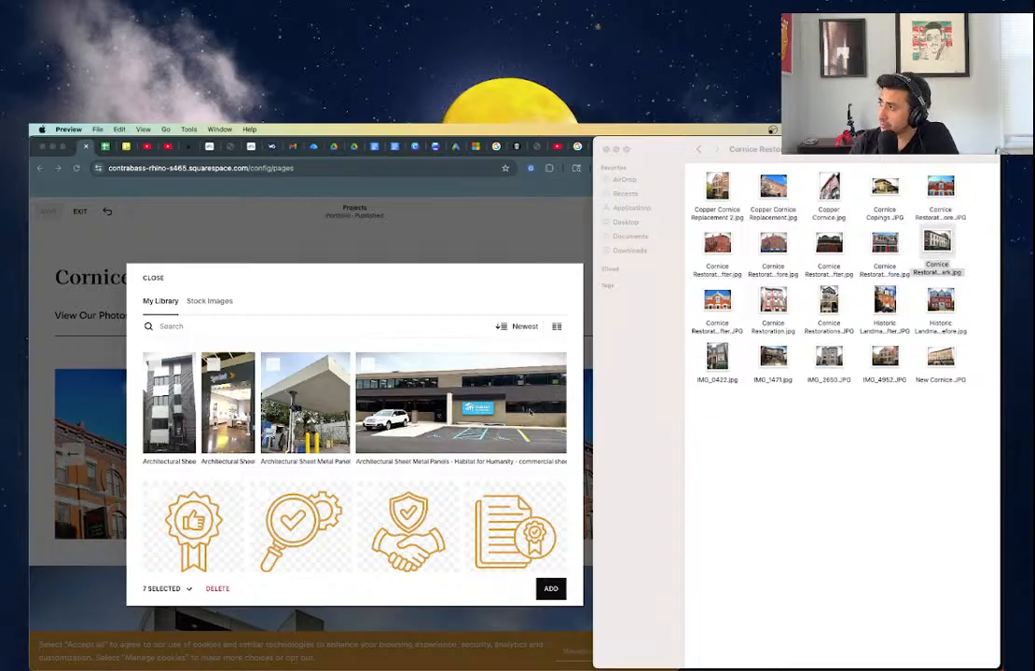
- Preview Cornice Restoration.jpg and Cornice Restorations.JPG in Finder and look through the Squarespace image library for matching buildings
{"action": "scroll", "coordinate": [412, 451], "scroll_direction": "down", "scroll_amount": 2}
{"action": "scroll", "coordinate": [412, 453], "scroll_direction": "down", "scroll_amount": 2}
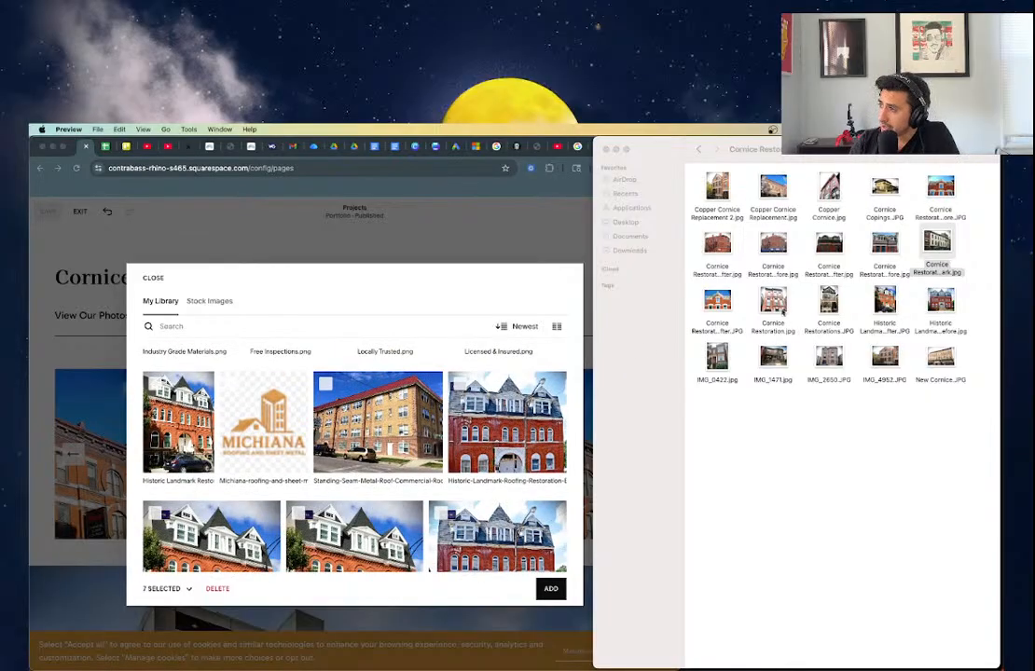
{"action": "left_click_drag", "start_coordinate": [773, 299], "coordinate": [627, 233]}
{"action": "key", "text": "space"}
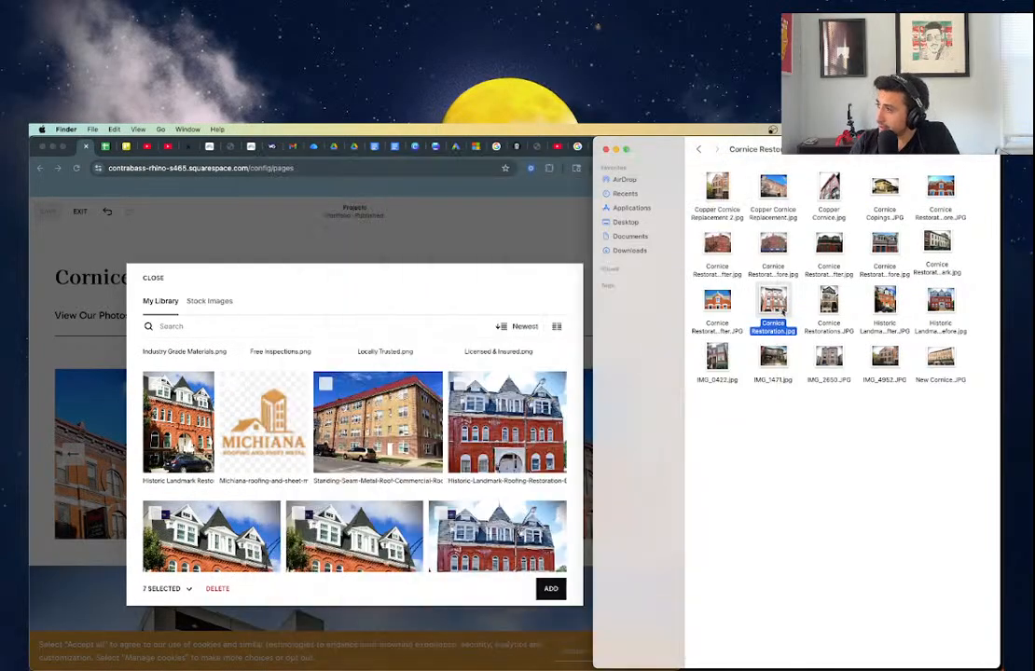
{"action": "left_click", "coordinate": [829, 302]}
{"action": "key", "text": "space"}
{"action": "key", "text": "space"}
{"action": "scroll", "coordinate": [185, 438], "scroll_direction": "down", "scroll_amount": 5}
{"action": "scroll", "coordinate": [185, 438], "scroll_direction": "down", "scroll_amount": 5}
{"action": "scroll", "coordinate": [317, 437], "scroll_direction": "up", "scroll_amount": 3}
{"action": "scroll", "coordinate": [317, 436], "scroll_direction": "down", "scroll_amount": 8}
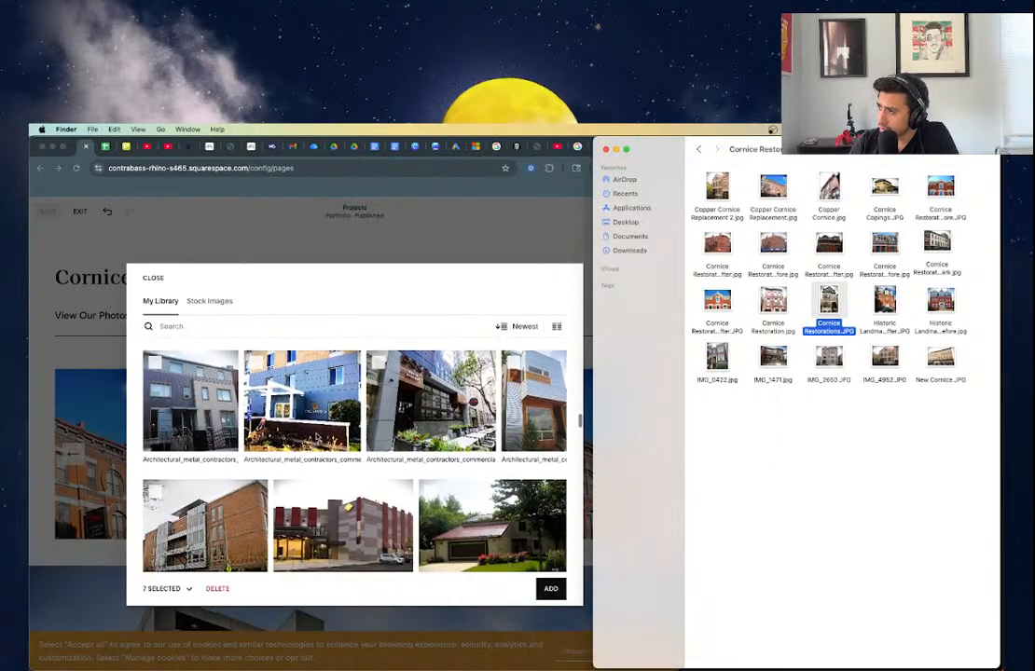
{"action": "scroll", "coordinate": [317, 437], "scroll_direction": "down", "scroll_amount": 8}
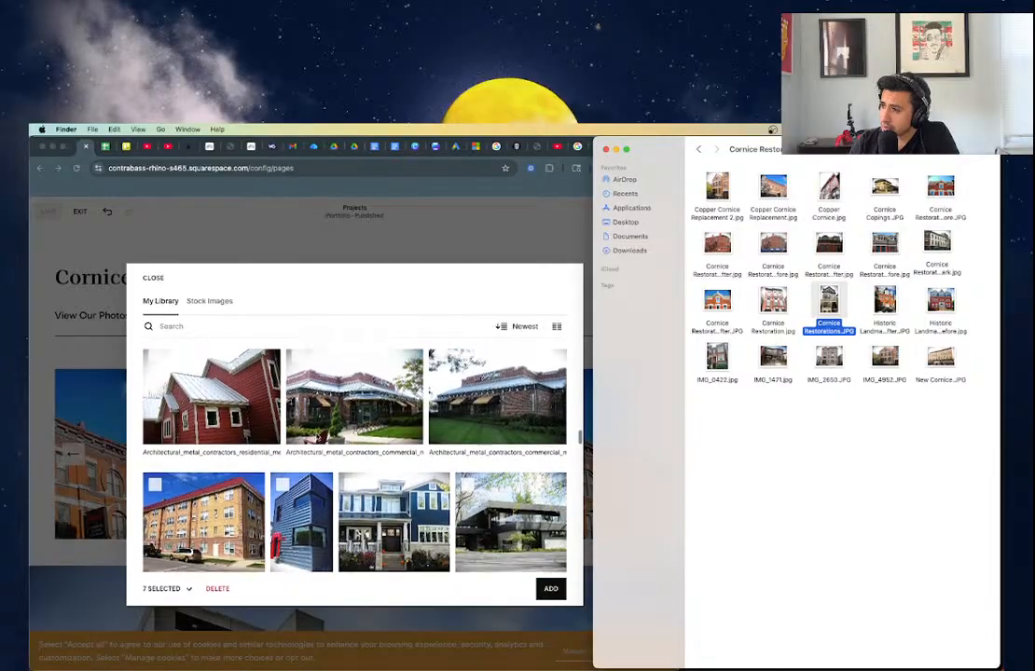
{"action": "scroll", "coordinate": [317, 437], "scroll_direction": "down", "scroll_amount": 2}
{"action": "scroll", "coordinate": [317, 436], "scroll_direction": "up", "scroll_amount": 1}
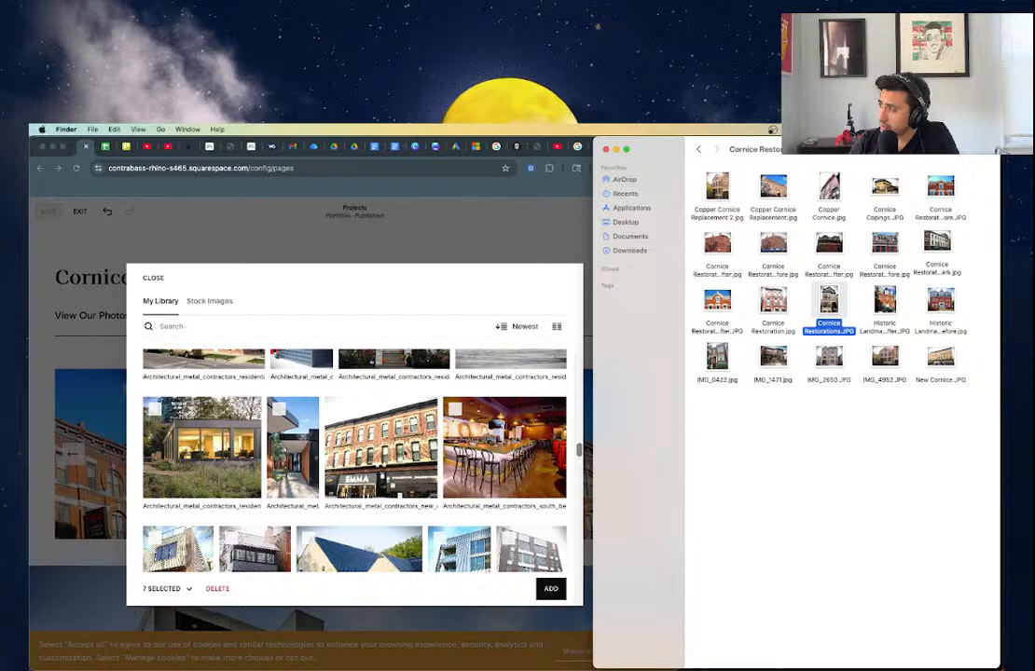
- Preview New Cornice.JPG in Finder and select the matching EMMA storefront photo in the Squarespace image library
{"action": "left_click", "coordinate": [500, 389]}
{"action": "left_click", "coordinate": [960, 373]}
{"action": "left_click", "coordinate": [942, 363]}
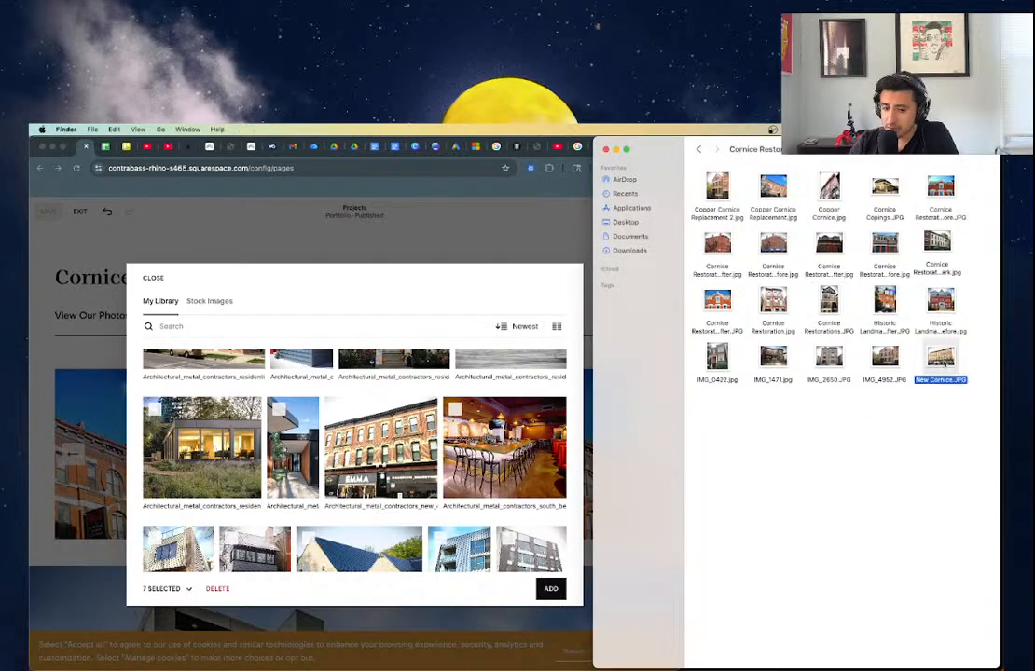
{"action": "key", "text": "space"}
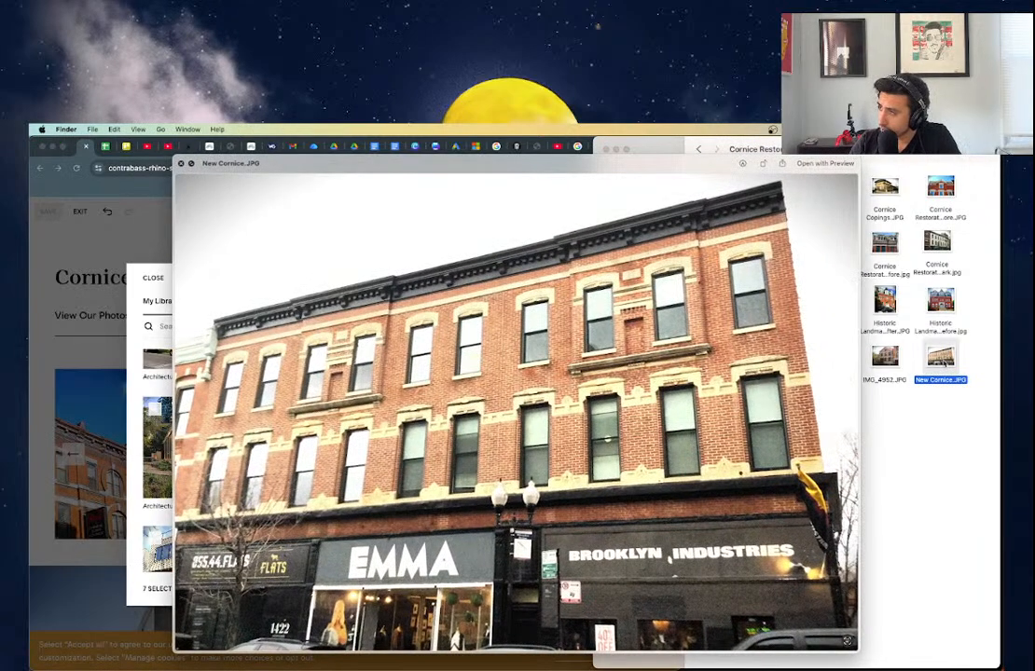
{"action": "key", "text": "space"}
{"action": "left_click", "coordinate": [638, 387]}
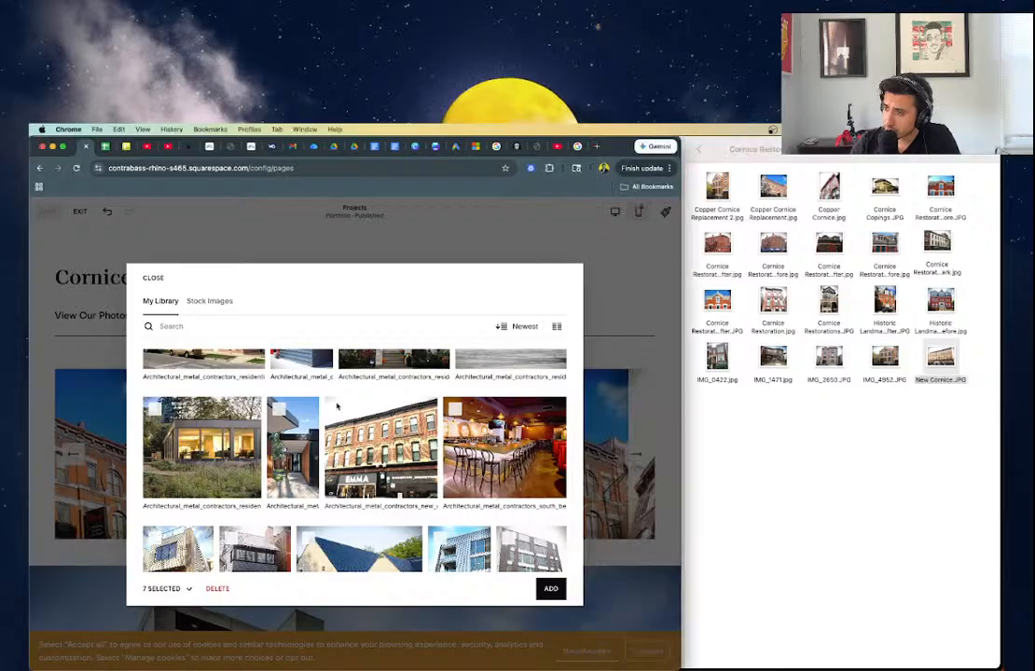
{"action": "left_click", "coordinate": [337, 405]}
- Look further through the library for cornice photos and preview IMG_1471.jpg in Finder for comparison
{"action": "scroll", "coordinate": [375, 478], "scroll_direction": "down", "scroll_amount": 2}
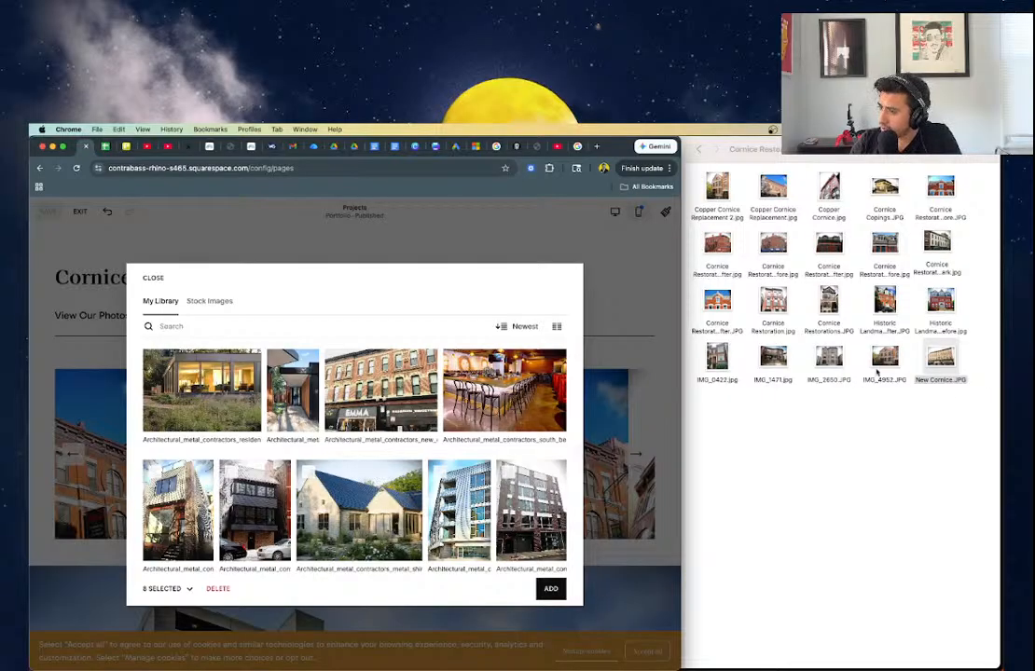
{"action": "scroll", "coordinate": [301, 479], "scroll_direction": "down", "scroll_amount": 5}
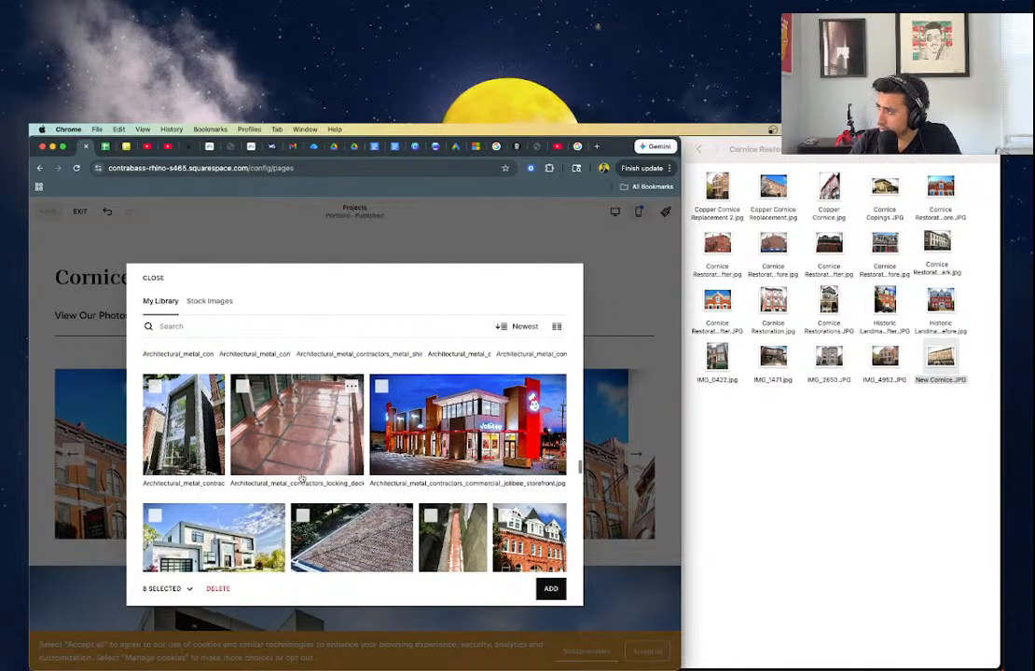
{"action": "scroll", "coordinate": [294, 499], "scroll_direction": "down", "scroll_amount": 5}
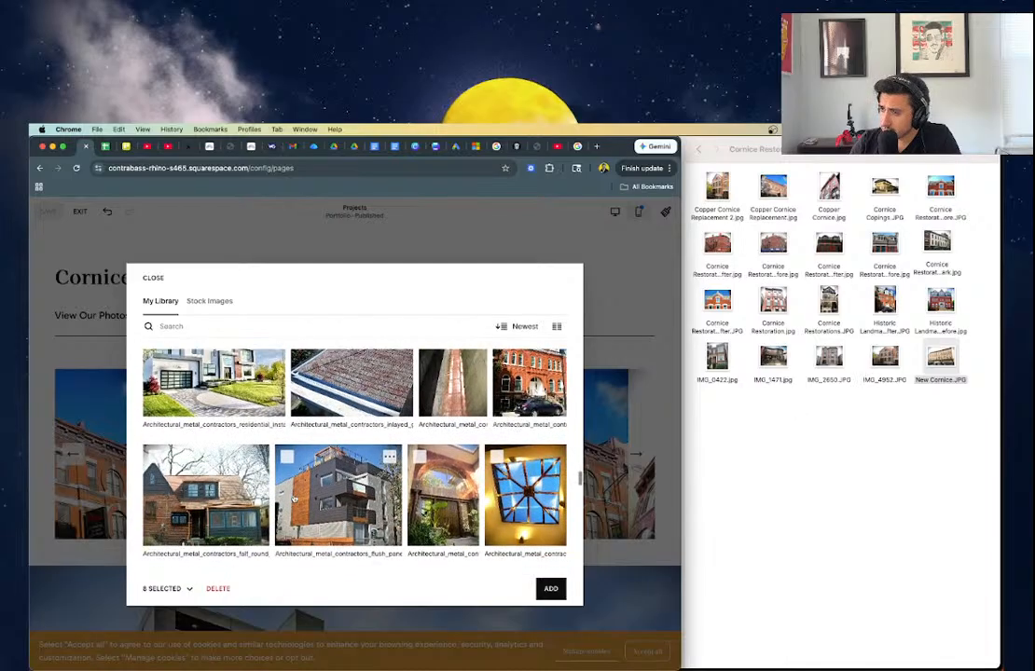
{"action": "scroll", "coordinate": [317, 497], "scroll_direction": "down", "scroll_amount": 2}
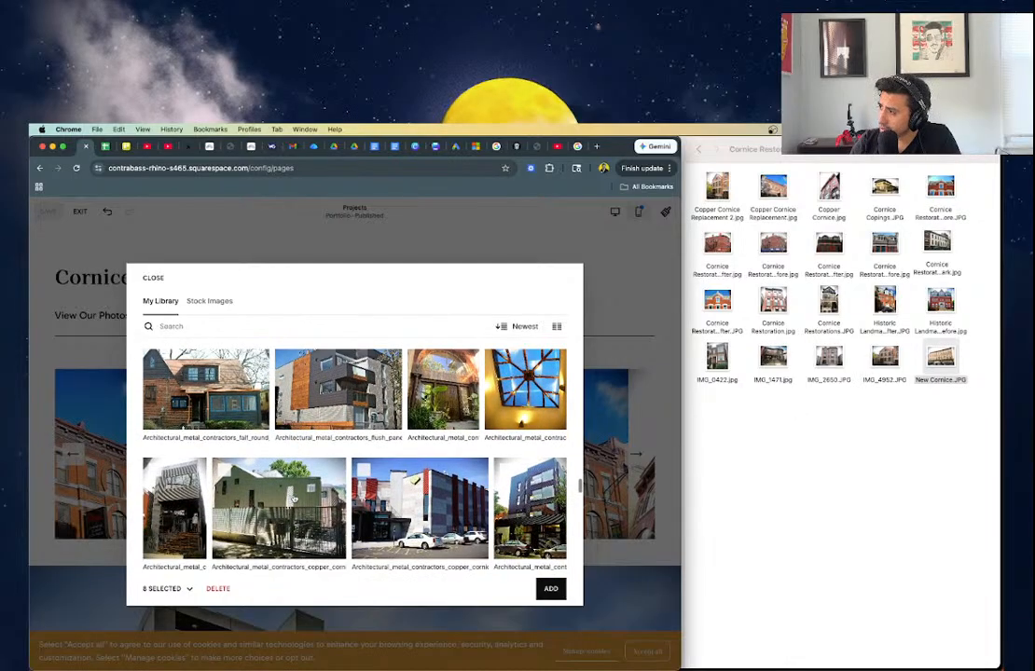
{"action": "left_click", "coordinate": [773, 359]}
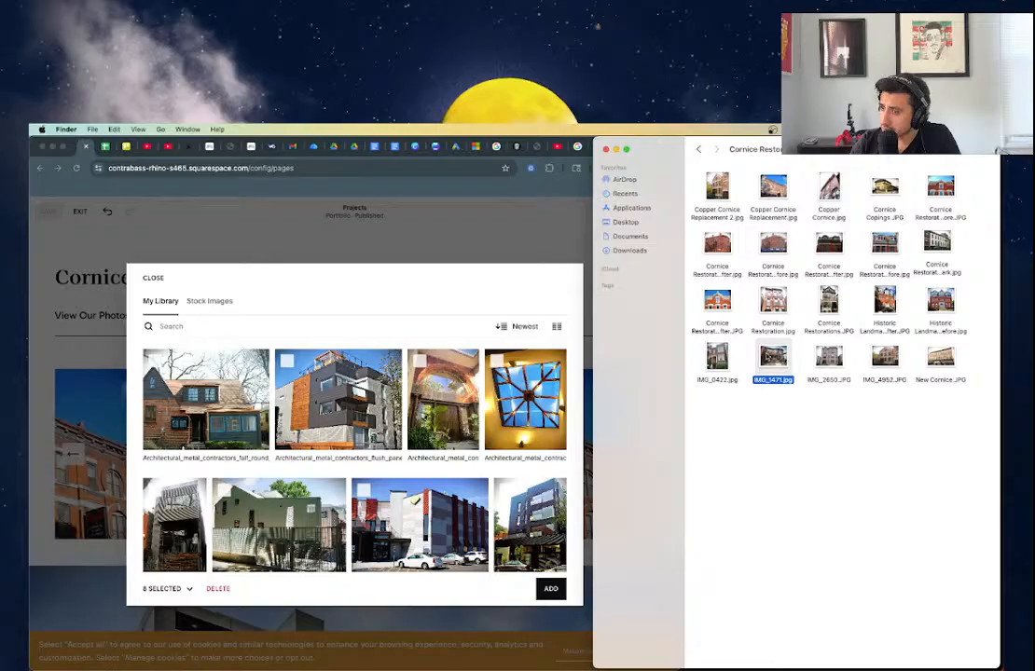
{"action": "key", "text": "space"}
{"action": "key", "text": "space"}
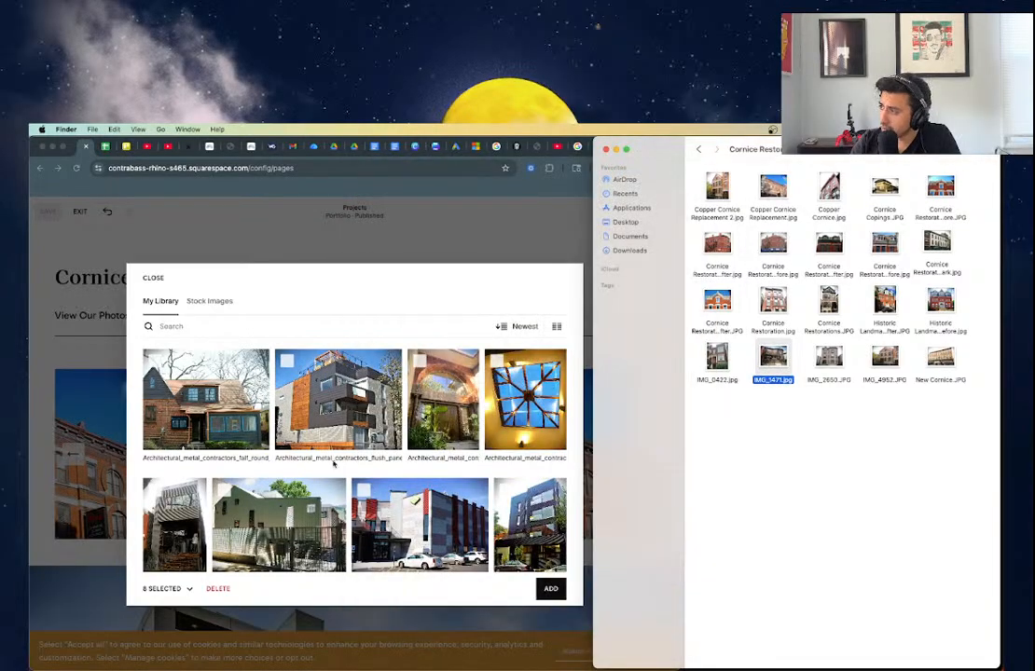
- Select the library photos matching Cornice Restoration.jpg and Cornice Restorations.JPG: the red-brick facade and the gabled brick house
{"action": "scroll", "coordinate": [419, 448], "scroll_direction": "down", "scroll_amount": 3}
{"action": "scroll", "coordinate": [422, 444], "scroll_direction": "down", "scroll_amount": 3}
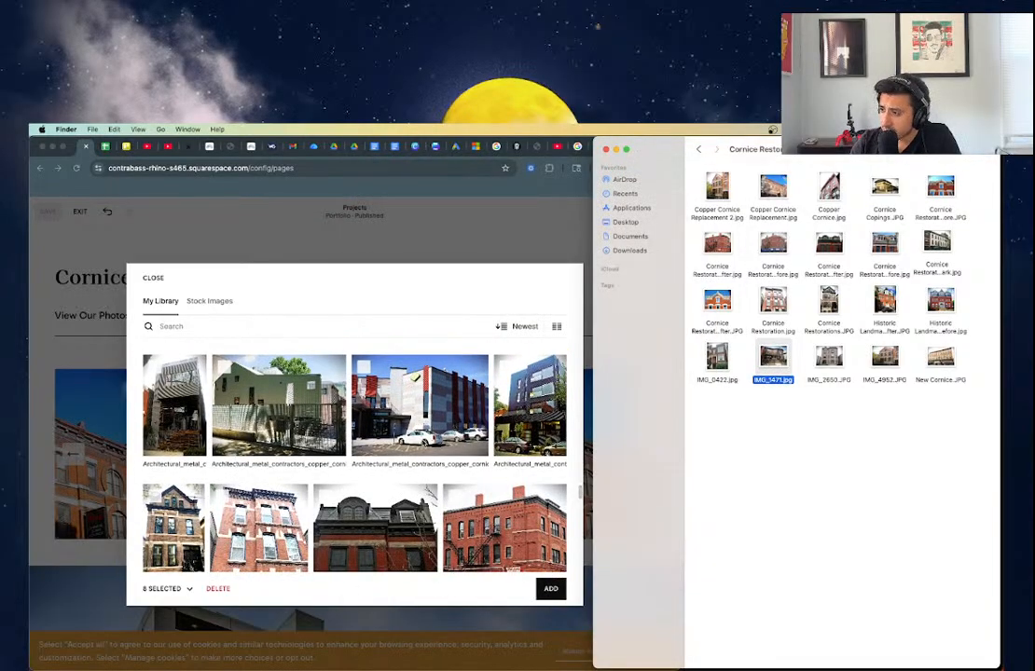
{"action": "scroll", "coordinate": [425, 445], "scroll_direction": "down", "scroll_amount": 2}
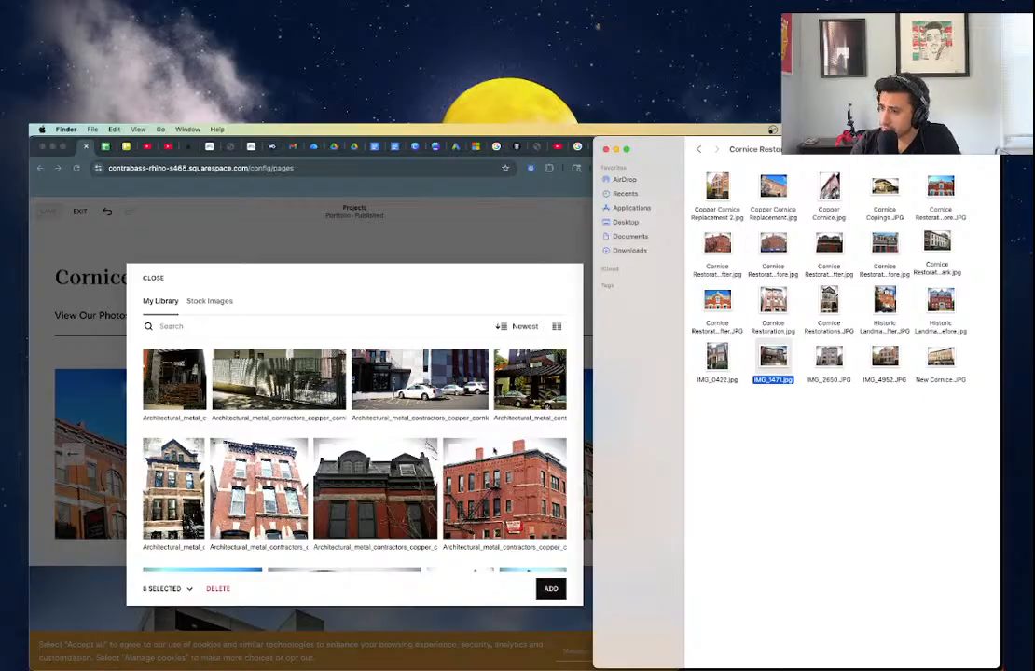
{"action": "left_click", "coordinate": [220, 452]}
{"action": "left_click", "coordinate": [221, 452]}
{"action": "left_click", "coordinate": [156, 451]}
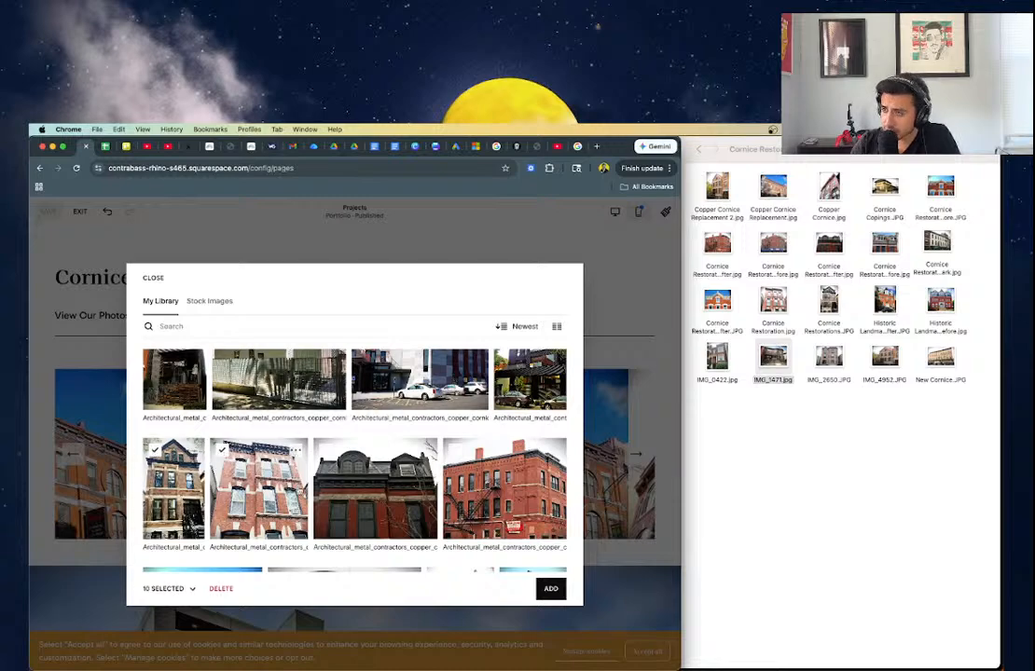
- Preview IMG_2650.JPG, IMG_1471.jpg and IMG_4952.JPG in Finder to check for further matches with the library
{"action": "scroll", "coordinate": [354, 448], "scroll_direction": "up", "scroll_amount": 2}
{"action": "scroll", "coordinate": [354, 448], "scroll_direction": "down", "scroll_amount": 2}
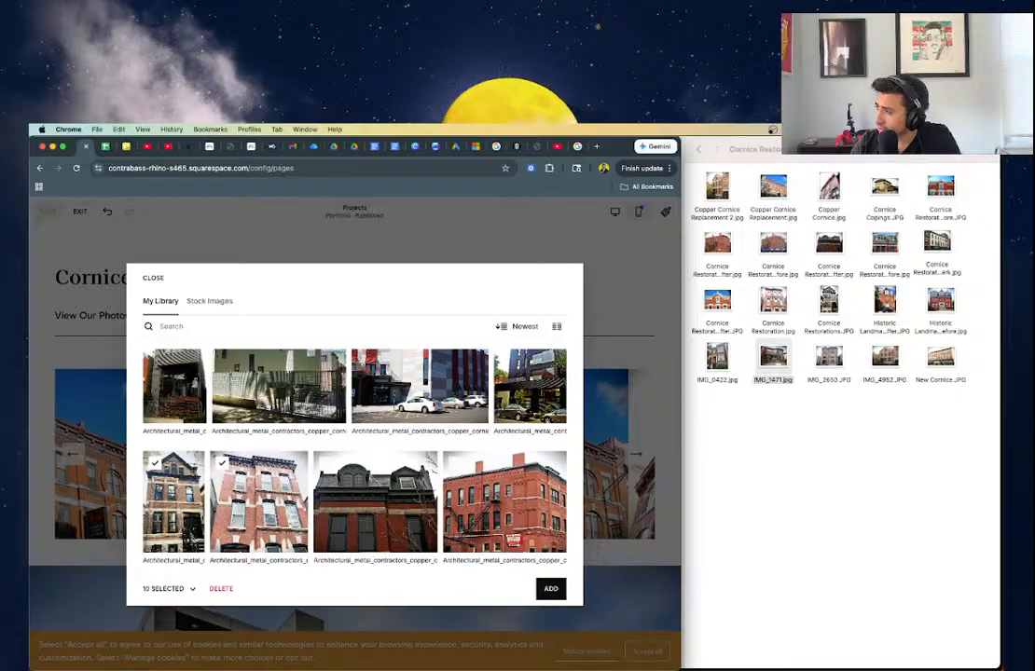
{"action": "left_click", "coordinate": [943, 360]}
{"action": "left_click", "coordinate": [836, 367]}
{"action": "key", "text": "space"}
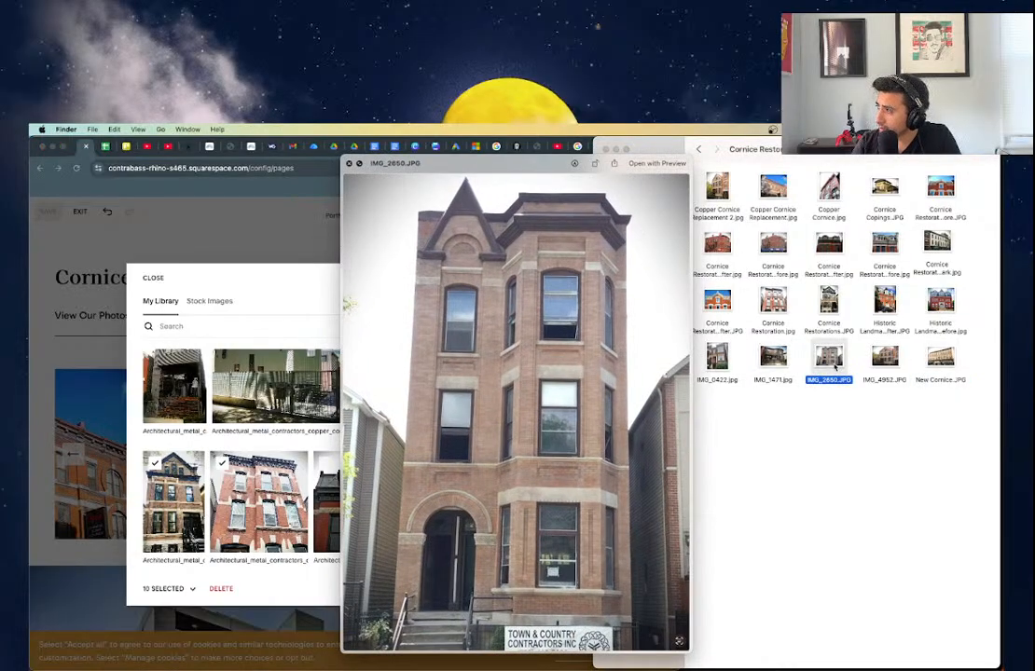
{"action": "key", "text": "Right"}
{"action": "key", "text": "Left"}
{"action": "key", "text": "Left"}
{"action": "key", "text": "Left"}
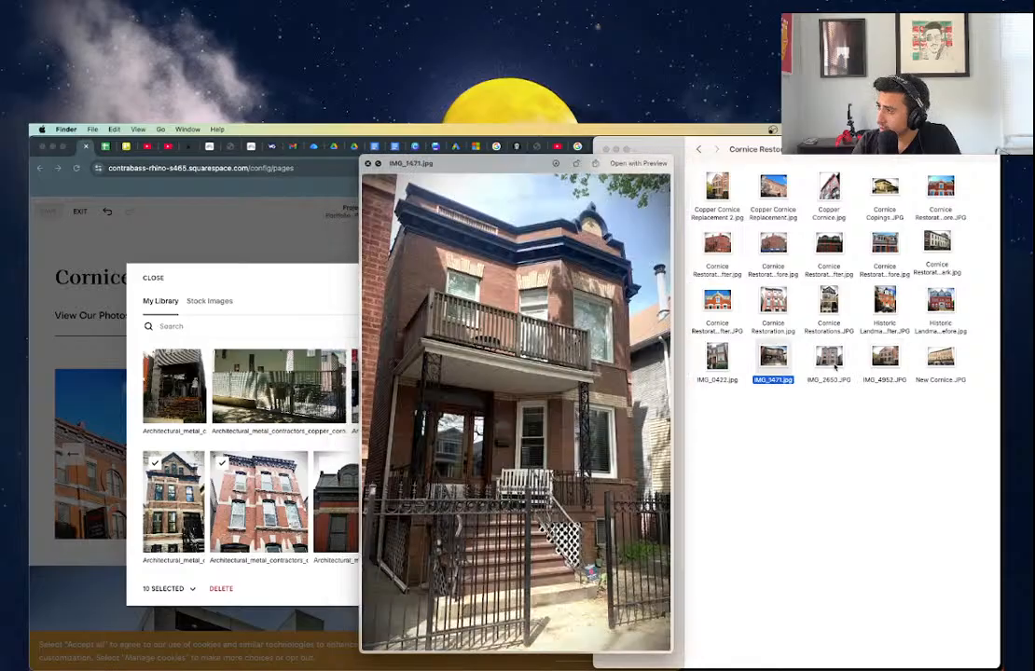
{"action": "key", "text": "Right"}
{"action": "key", "text": "Right"}
{"action": "key", "text": "Right"}
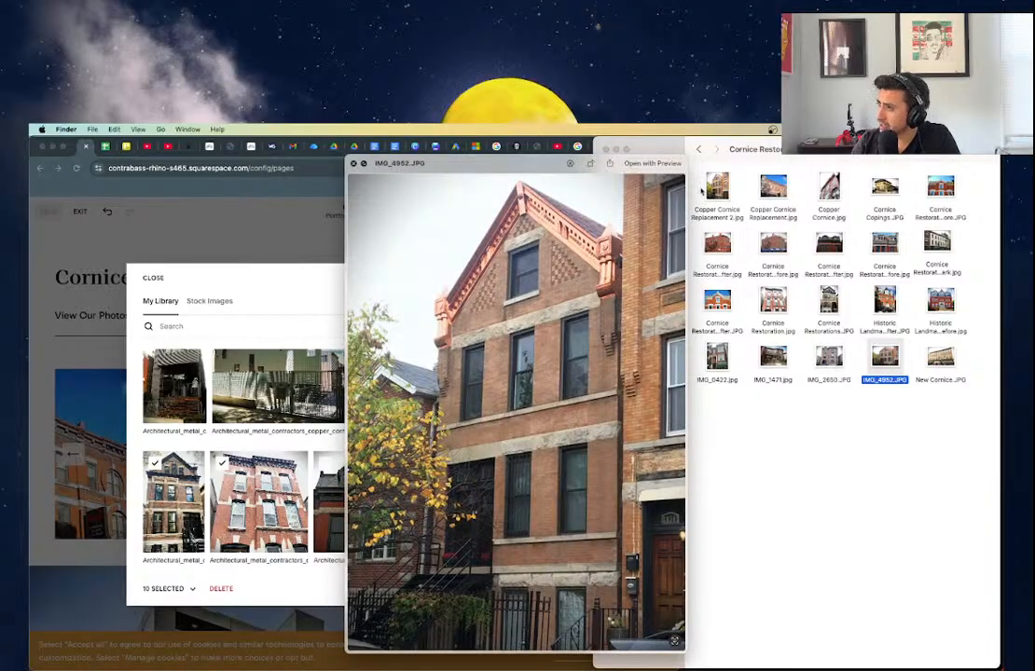
- Compare Copper Cornice Replacement 2.jpg with IMG_4952.JPG in Finder
{"action": "left_click", "coordinate": [691, 185]}
{"action": "left_click", "coordinate": [710, 189]}
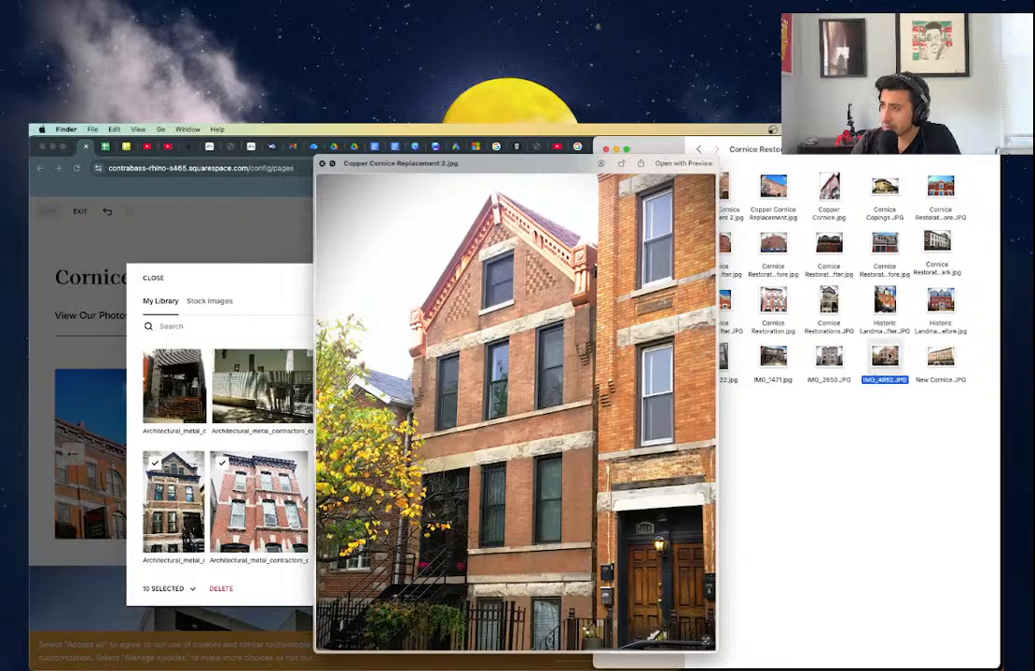
{"action": "left_click", "coordinate": [889, 354]}
{"action": "left_click", "coordinate": [724, 195]}
{"action": "left_click", "coordinate": [885, 354]}
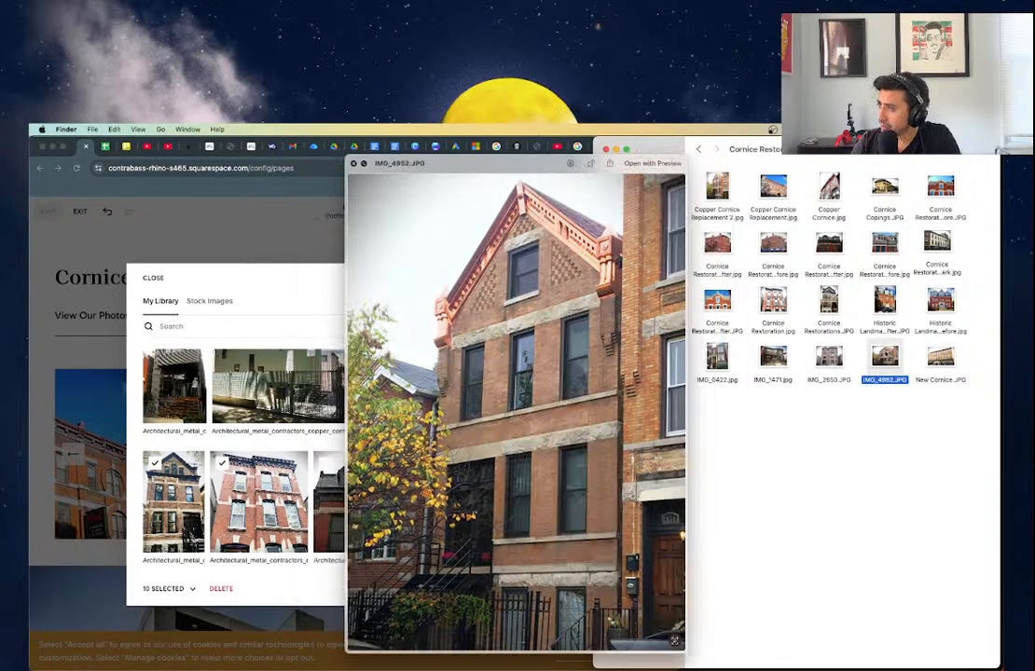
- Check the Copper Cornice Replacement 2 photo, review the image library, and add the selected library images to the Cornice Restoration gallery
{"action": "left_click", "coordinate": [714, 189]}
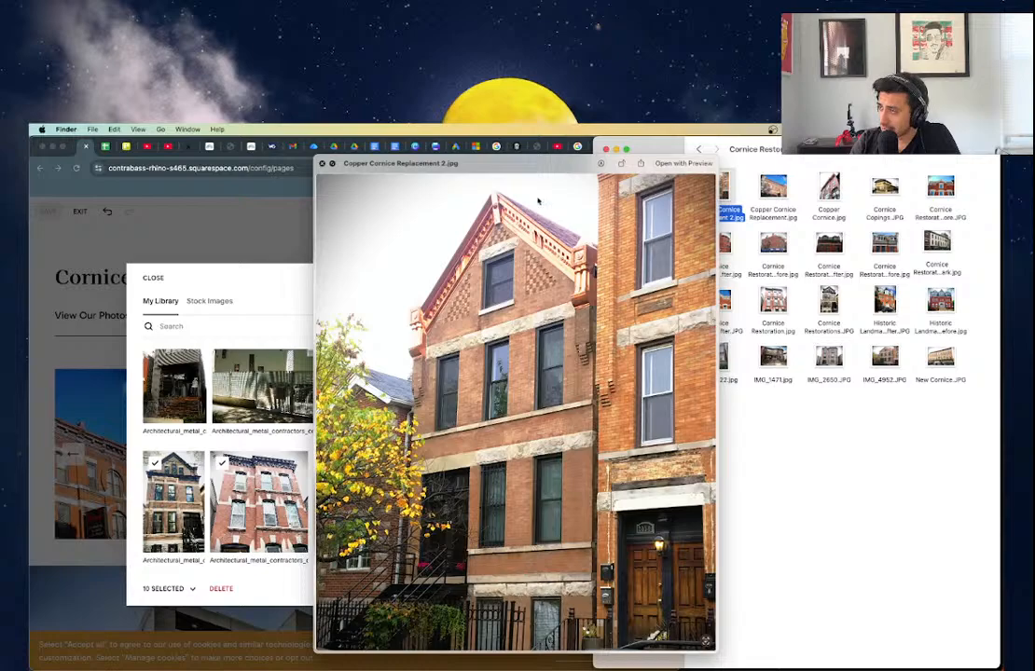
{"action": "left_click", "coordinate": [323, 164]}
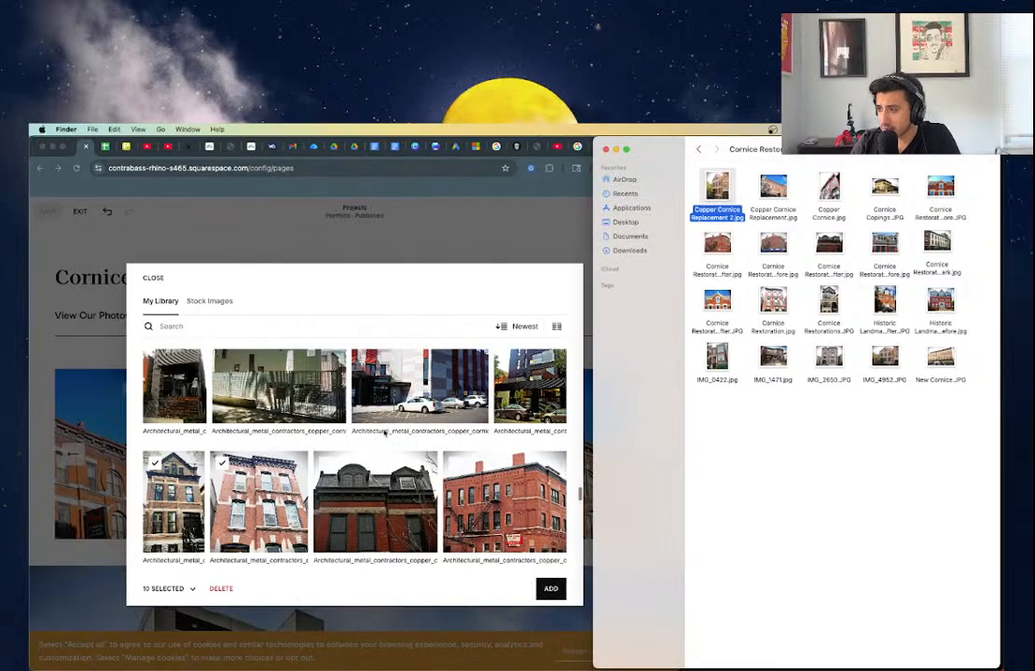
{"action": "scroll", "coordinate": [355, 448], "scroll_direction": "down", "scroll_amount": 3}
{"action": "scroll", "coordinate": [485, 439], "scroll_direction": "down", "scroll_amount": 2}
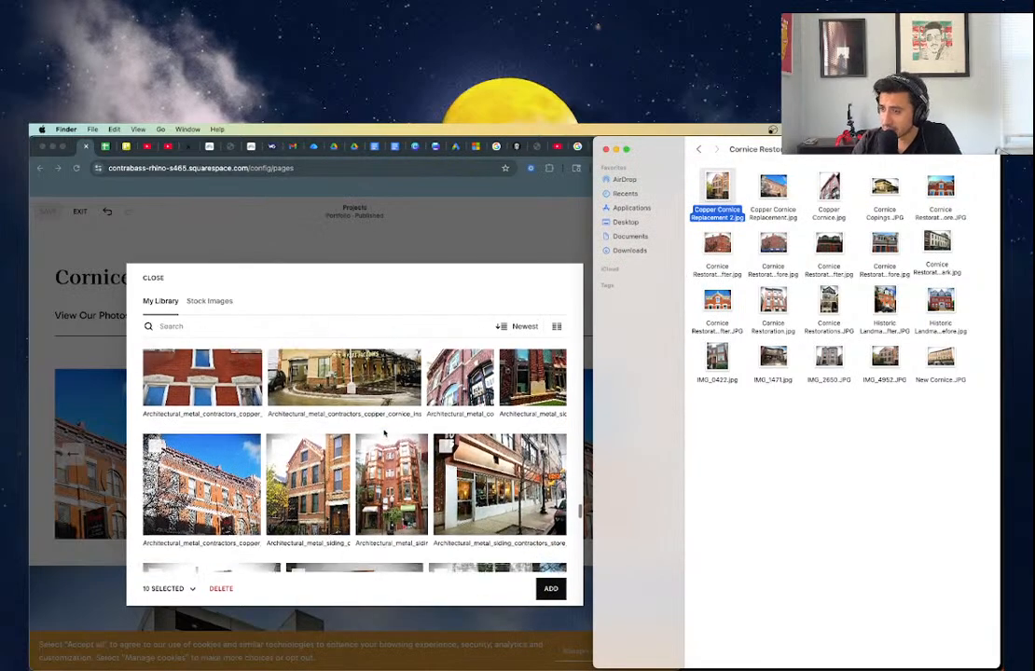
{"action": "scroll", "coordinate": [354, 461], "scroll_direction": "down", "scroll_amount": 4}
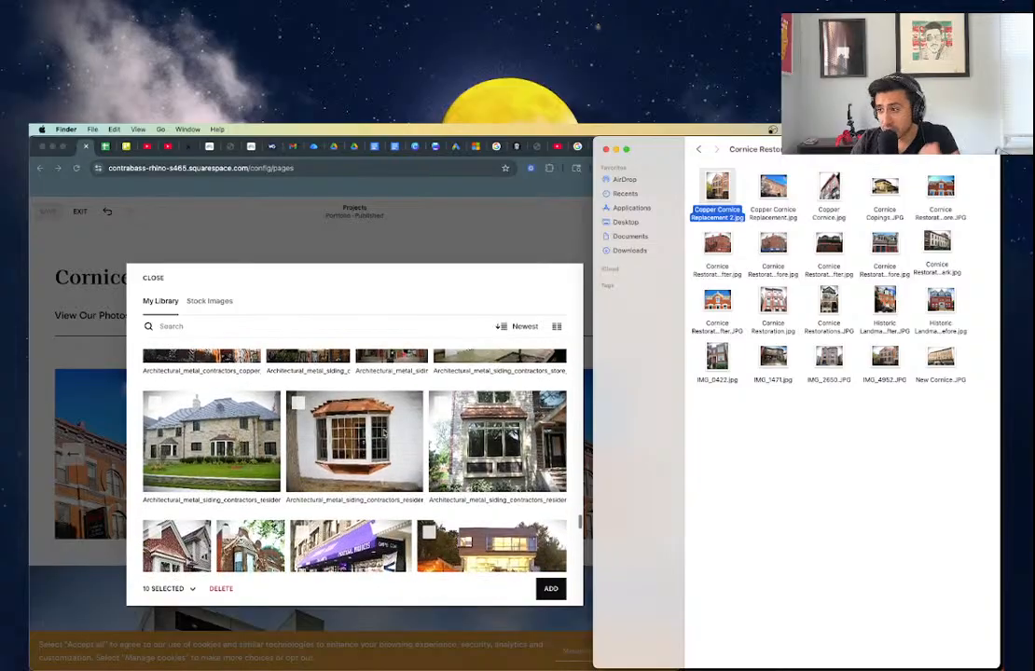
{"action": "scroll", "coordinate": [354, 447], "scroll_direction": "down", "scroll_amount": 5}
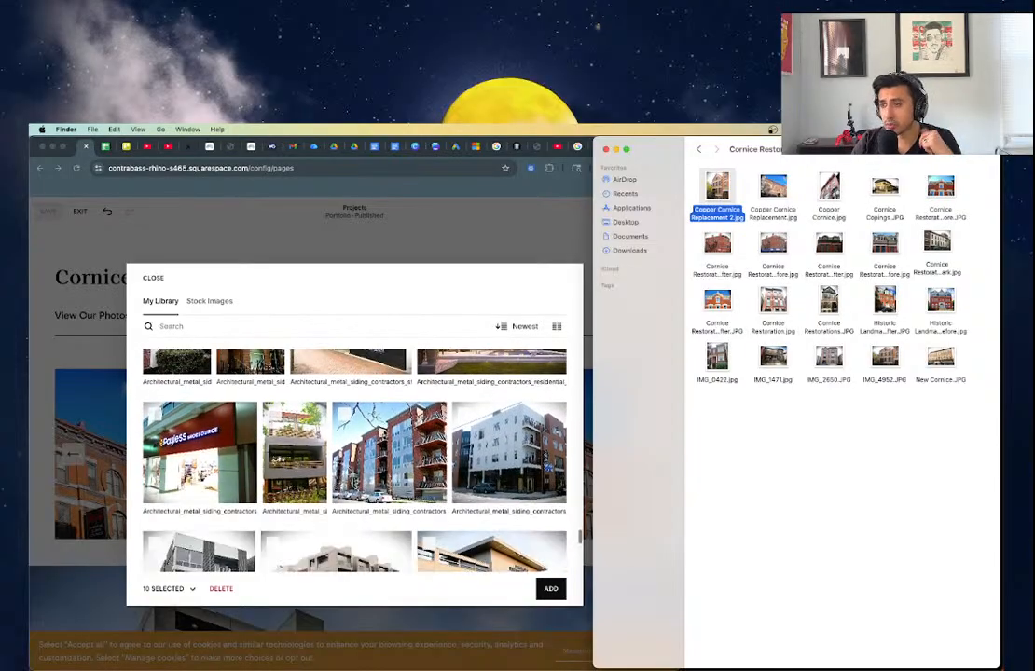
{"action": "scroll", "coordinate": [384, 431], "scroll_direction": "down", "scroll_amount": 5}
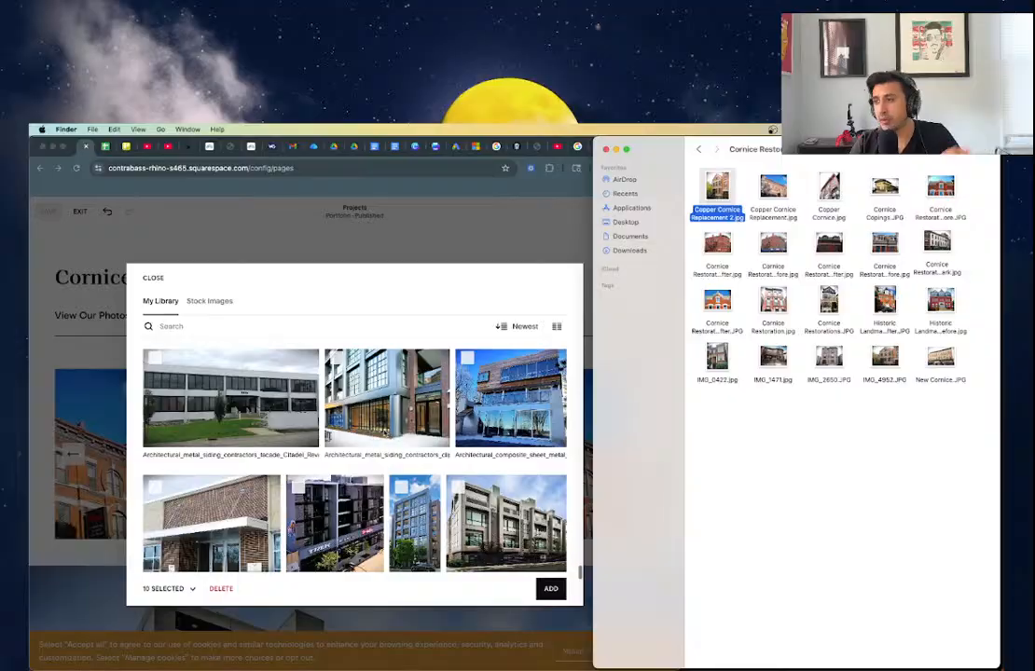
{"action": "scroll", "coordinate": [385, 431], "scroll_direction": "down", "scroll_amount": 5}
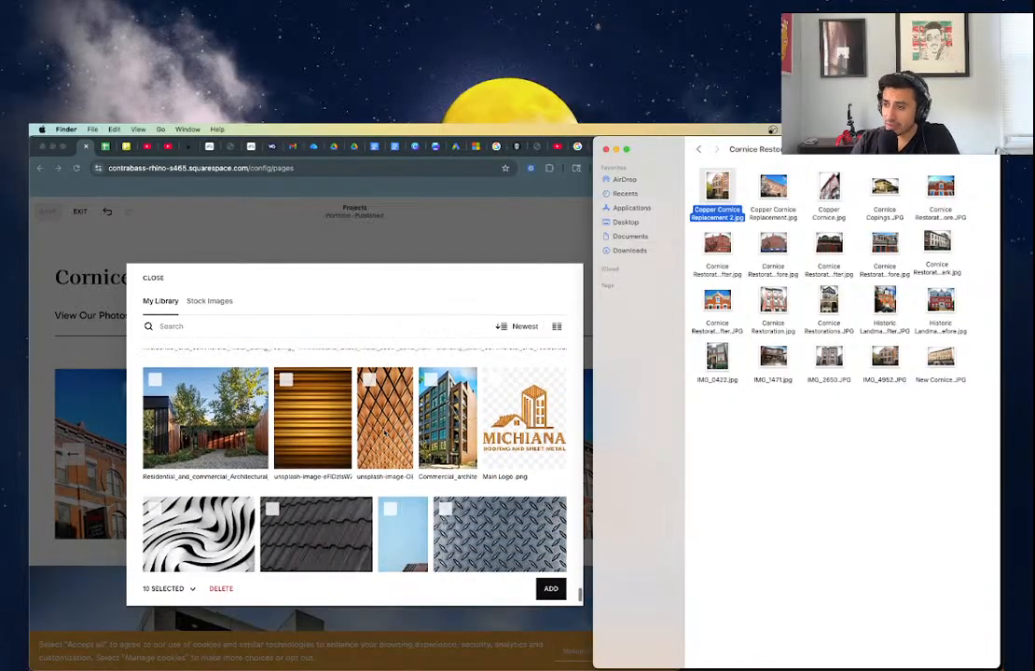
{"action": "left_click", "coordinate": [553, 585]}
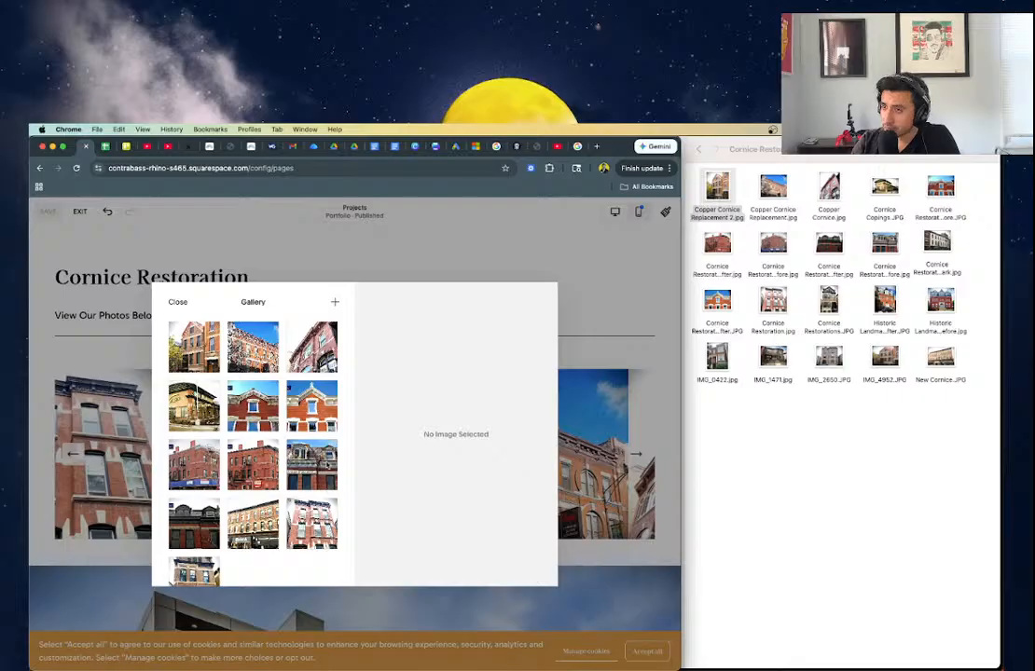
- Open IMG_2650.JPG for viewing, move its window clear of the file list, and reselect the file in the folder
{"action": "left_click", "coordinate": [880, 402]}
{"action": "left_click", "coordinate": [828, 355]}
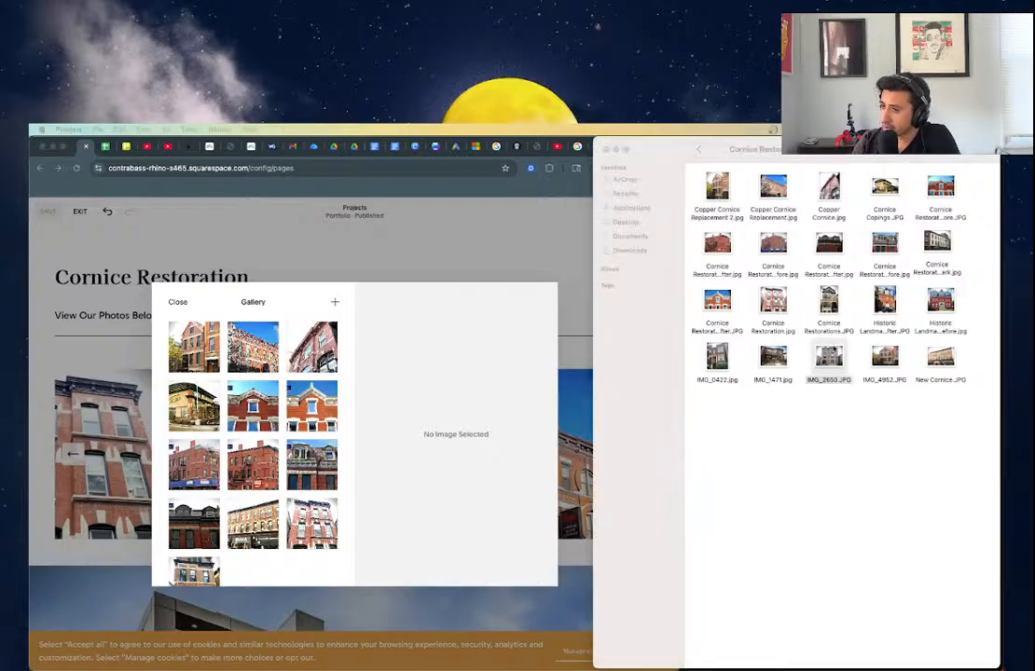
{"action": "left_click_drag", "start_coordinate": [329, 334], "coordinate": [460, 198]}
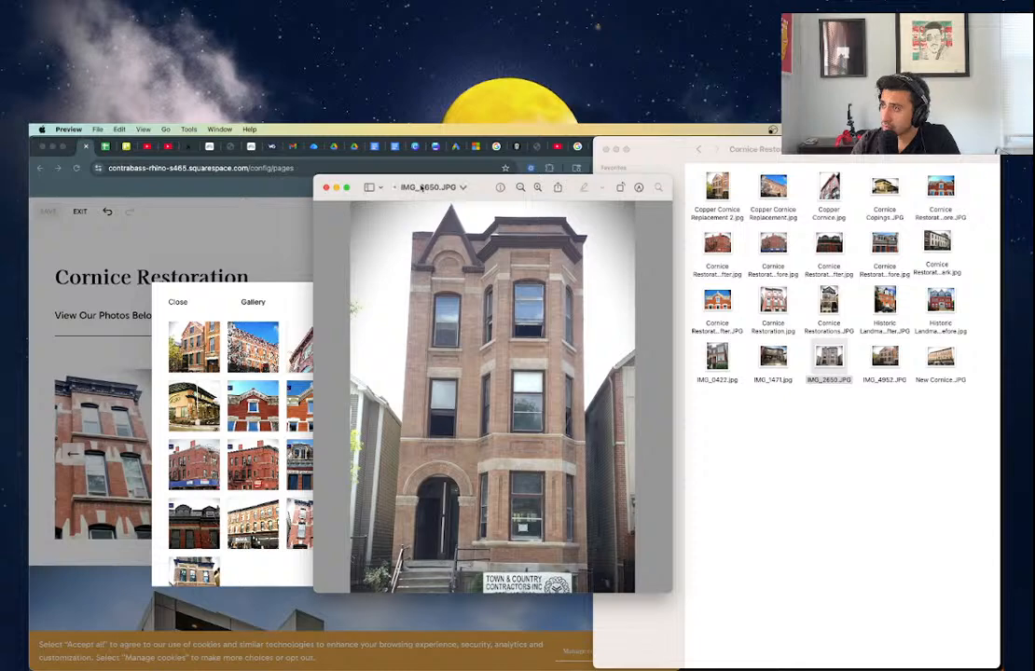
{"action": "left_click", "coordinate": [792, 382]}
{"action": "left_click", "coordinate": [829, 356]}
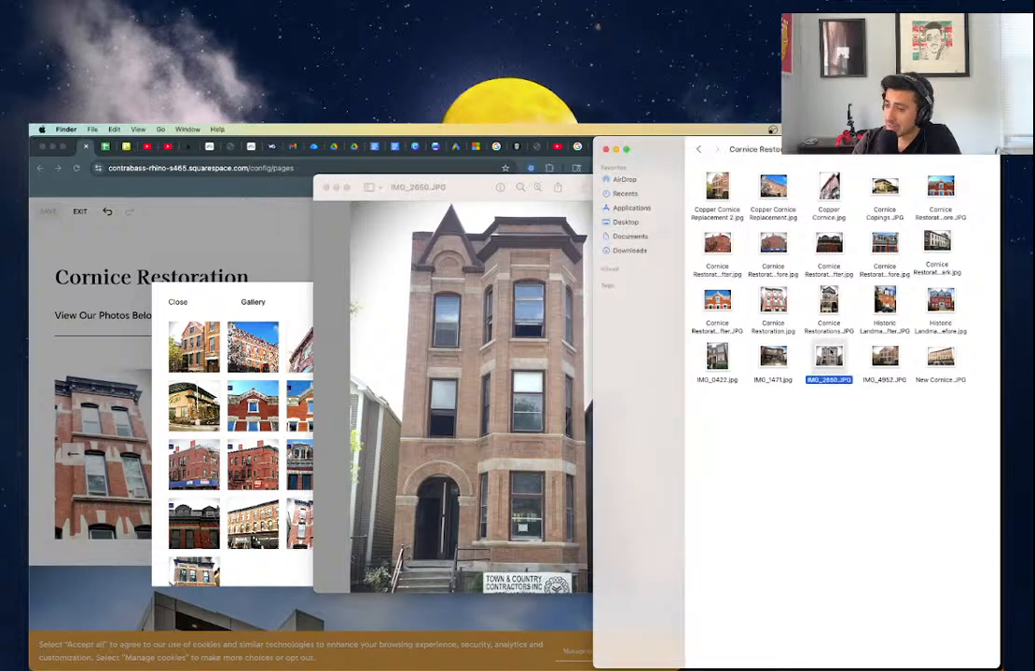
- Rename IMG_2650.JPG as "Cornice Restoration Commercial Office Building", keeping the file extension
{"action": "right_click", "coordinate": [833, 353]}
{"action": "left_click", "coordinate": [848, 411]}
{"action": "type", "text": "commercial sheet metal paneling"}
{"action": "key", "text": "shift+Up"}
{"action": "key", "text": "shift+Up"}
{"action": "key", "text": "shift+Up"}
{"action": "key", "text": "shift+Up"}
{"action": "key", "text": "shift+Up"}
{"action": "key", "text": "shift+Up"}
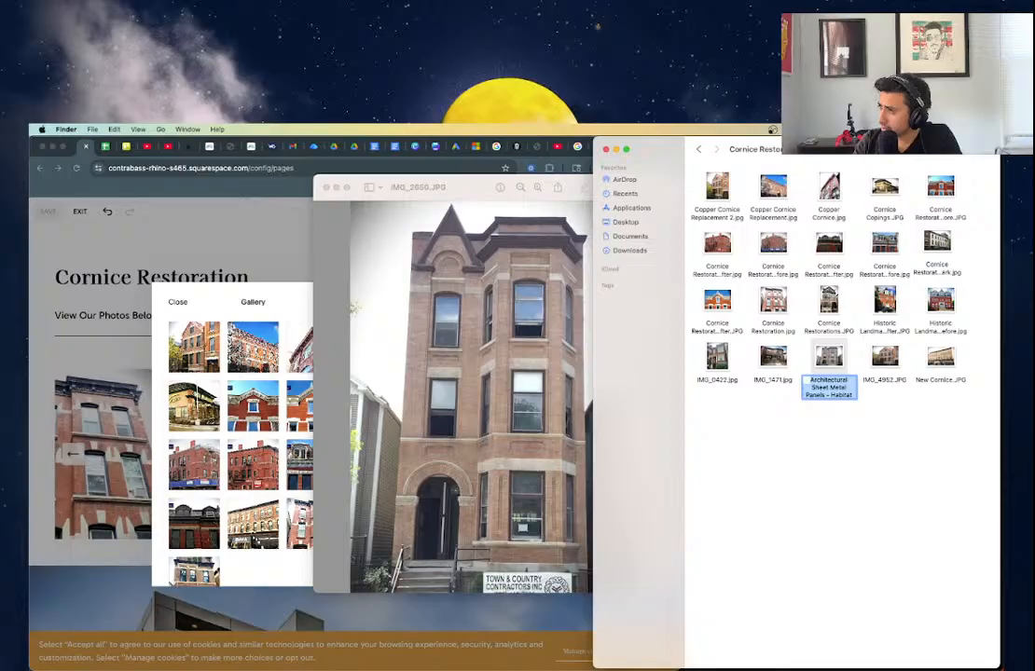
{"action": "type", "text": "Cornice Resto"}
{"action": "type", "text": "ration Commi"}
{"action": "type", "text": "ercial Office Buil"}
{"action": "type", "text": "ding"}
{"action": "key", "text": "Return"}
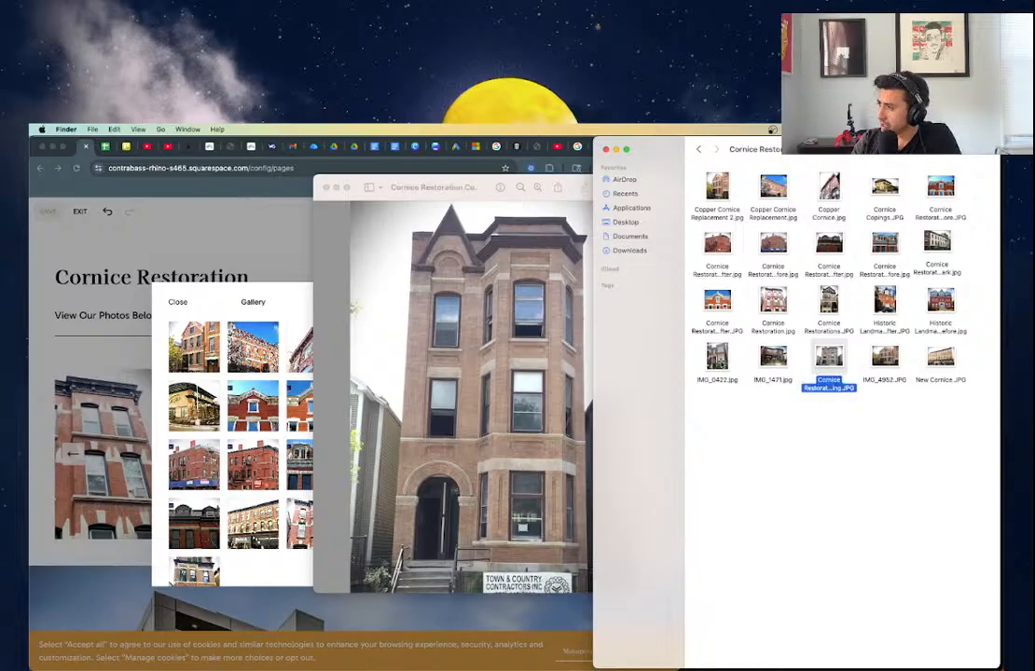
- Copy the name of the Cornice Restoration Commercial Office Building file for reuse on other photos
{"action": "right_click", "coordinate": [817, 363]}
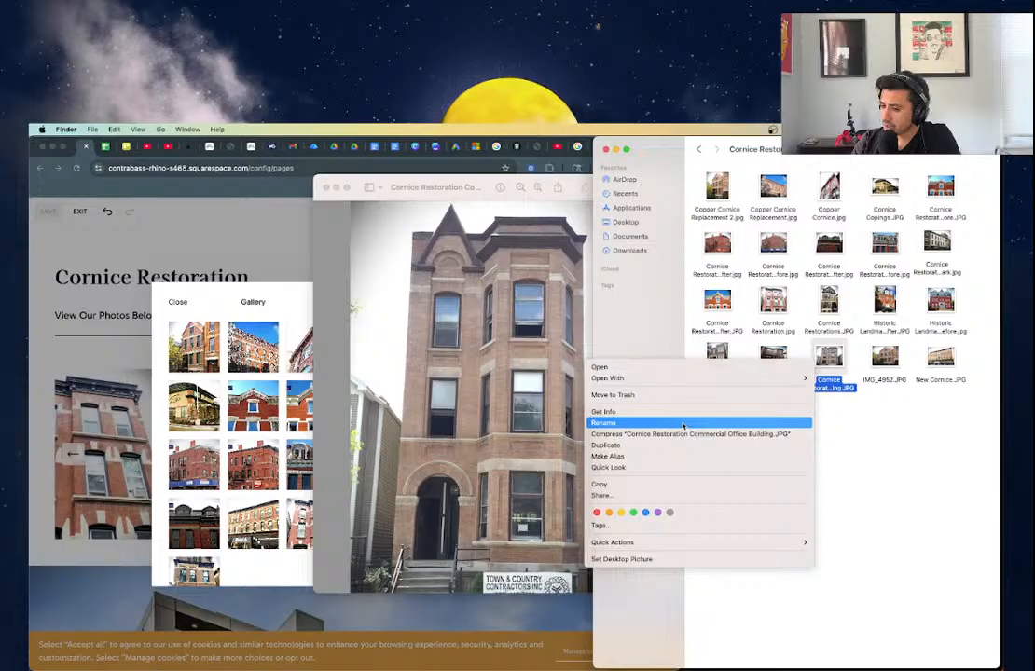
{"action": "left_click", "coordinate": [707, 423]}
{"action": "key", "text": "super+c"}
{"action": "left_click", "coordinate": [949, 540]}
- Rename IMG_0422.jpg as "Cornice Restoration residential Building", based on the copied name
{"action": "left_click", "coordinate": [717, 358]}
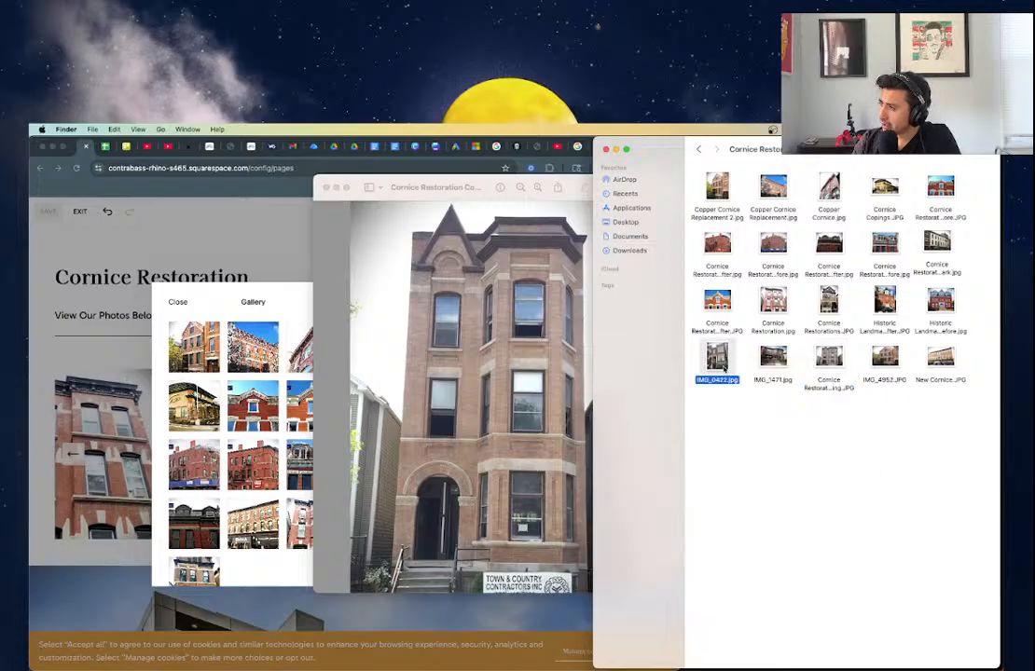
{"action": "right_click", "coordinate": [728, 367]}
{"action": "left_click", "coordinate": [732, 428]}
{"action": "key", "text": "super+v"}
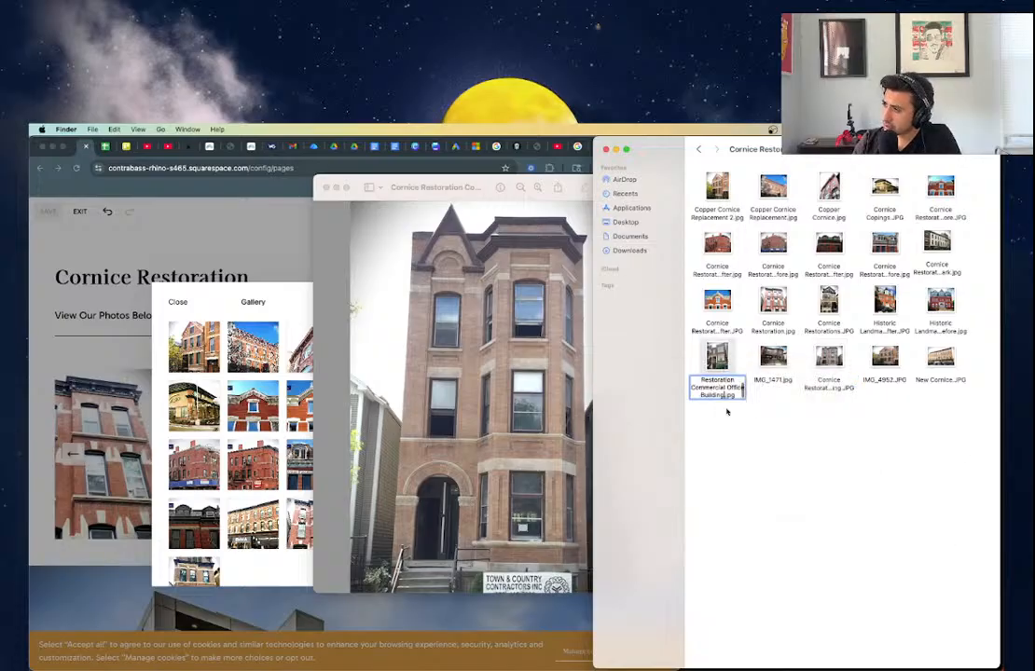
{"action": "double_click", "coordinate": [729, 380]}
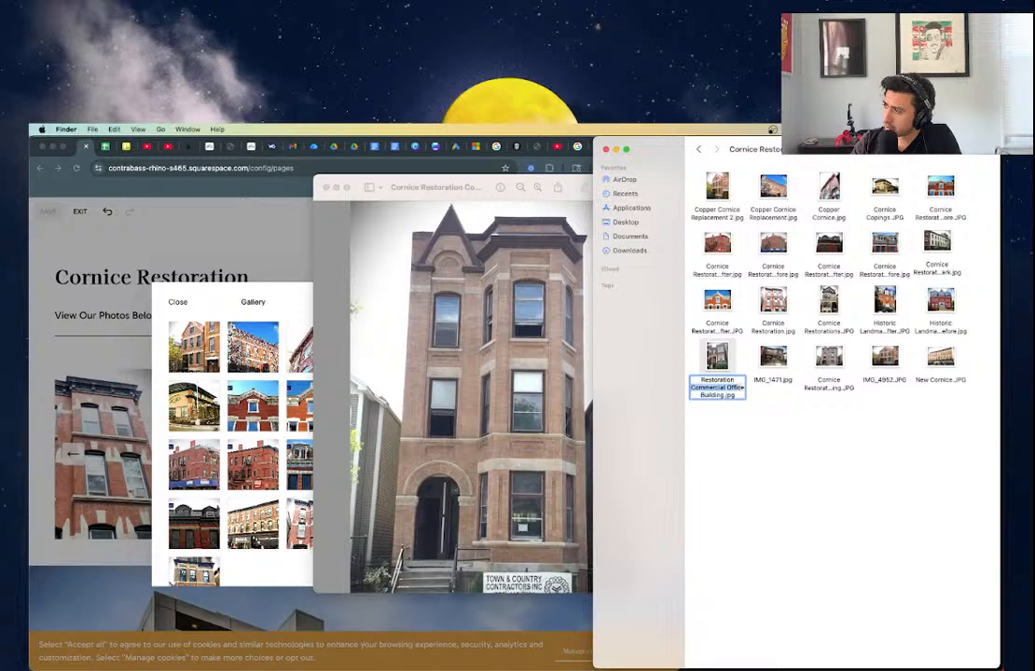
{"action": "type", "text": "residential"}
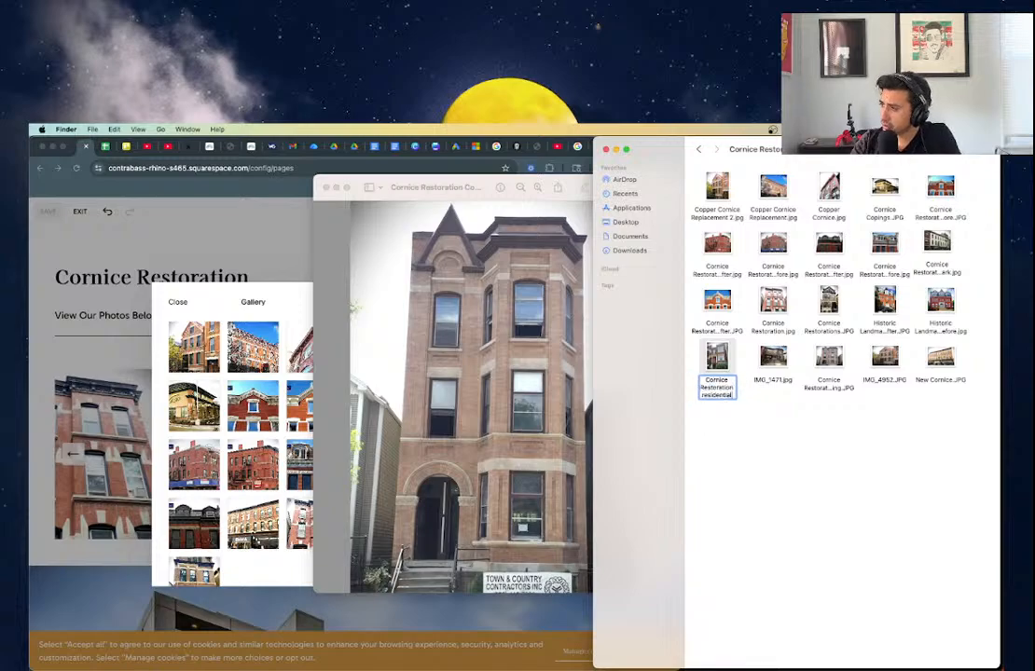
{"action": "key", "text": "Return"}
- Preview the residential building photo and the remaining unnamed photos, closing the open commercial building image
{"action": "key", "text": "space"}
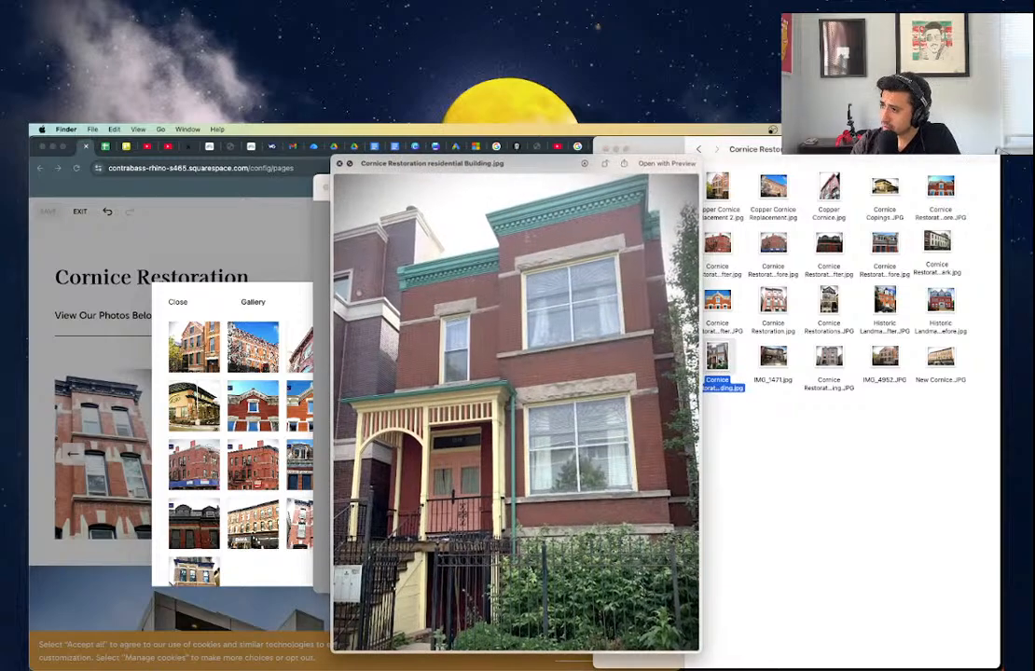
{"action": "key", "text": "space"}
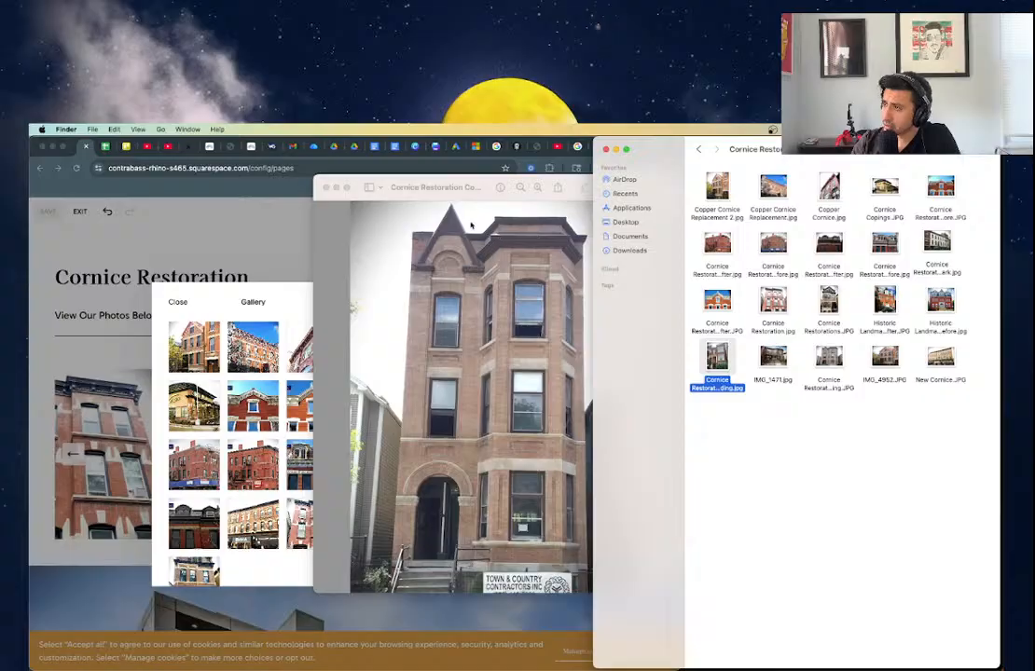
{"action": "left_click", "coordinate": [325, 189]}
{"action": "key", "text": "Right"}
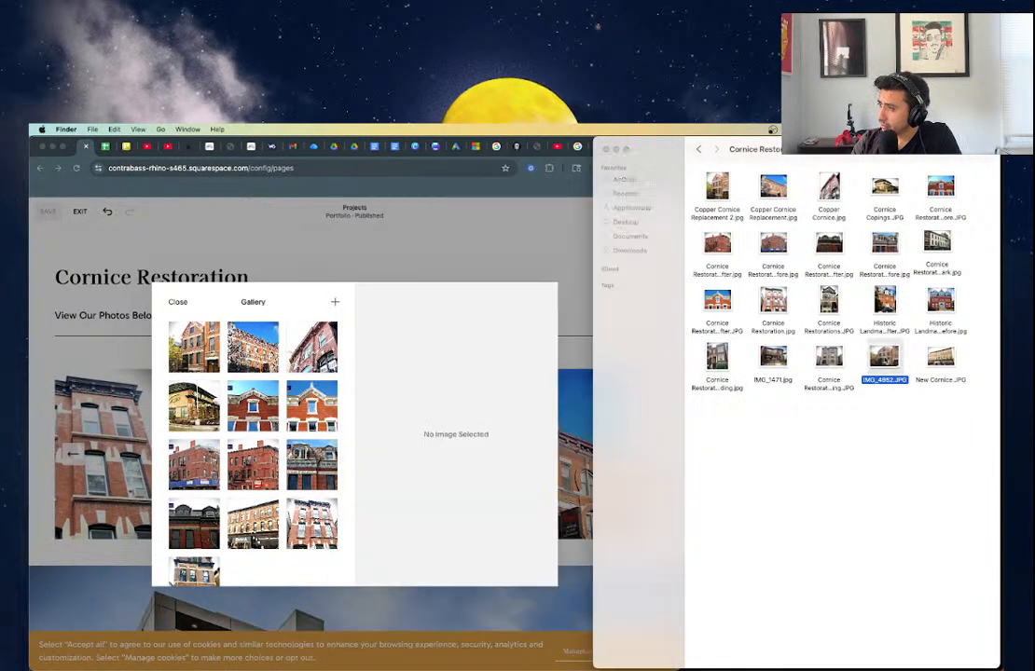
{"action": "key", "text": "space"}
{"action": "key", "text": "space"}
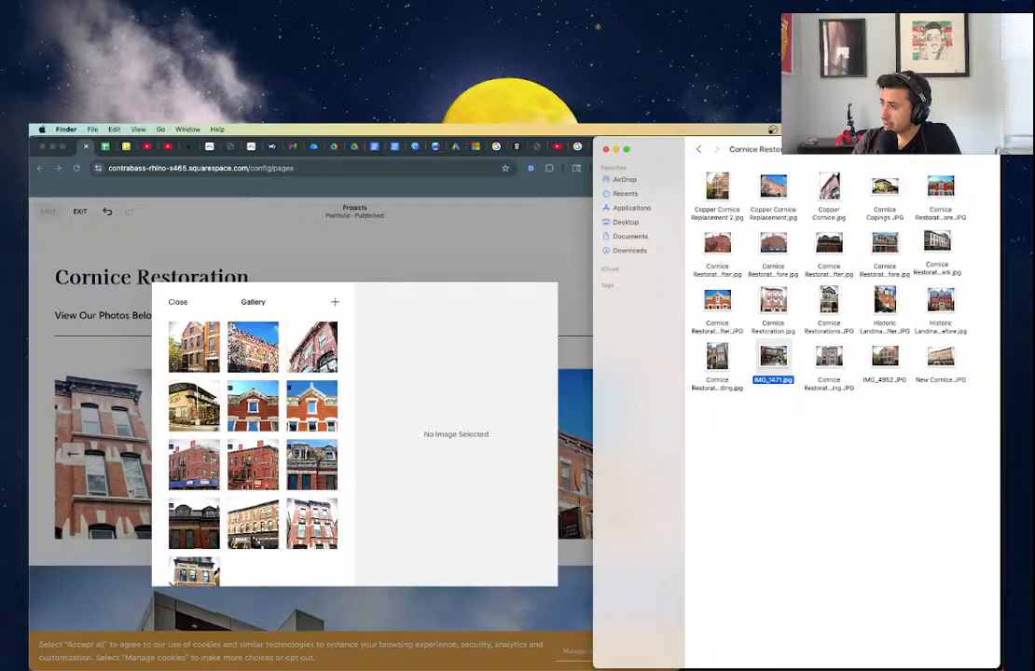
- Rename IMG_1471.jpg as "Cornice Restoration multi-tennant building", based on the copied name
{"action": "right_click", "coordinate": [781, 359]}
{"action": "left_click", "coordinate": [793, 419]}
{"action": "key", "text": "super+v"}
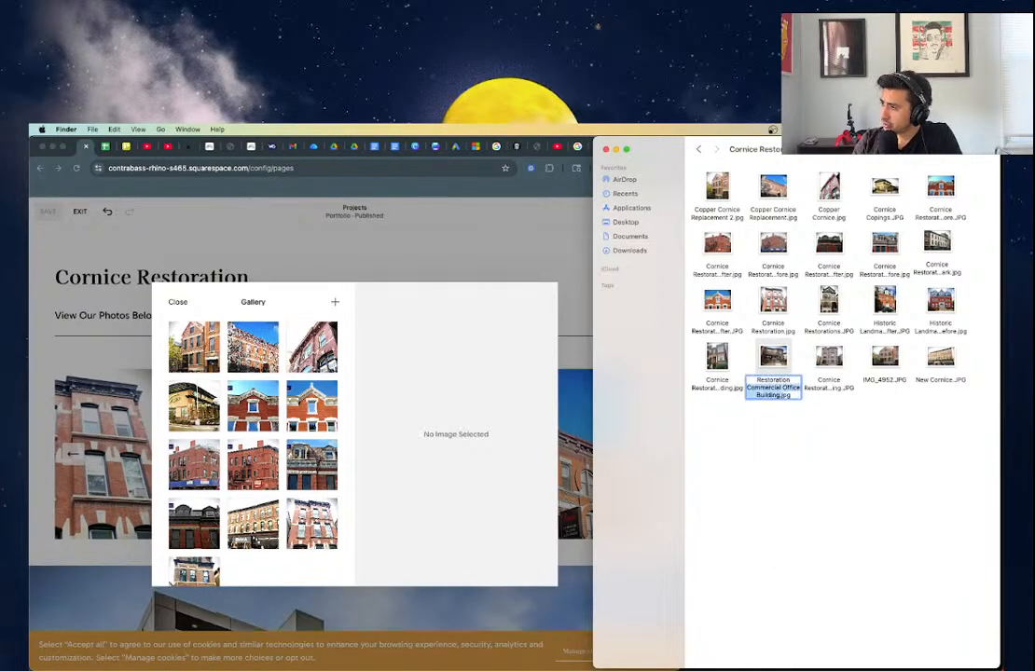
{"action": "key", "text": "super+v"}
{"action": "type", "text": "multi-te"}
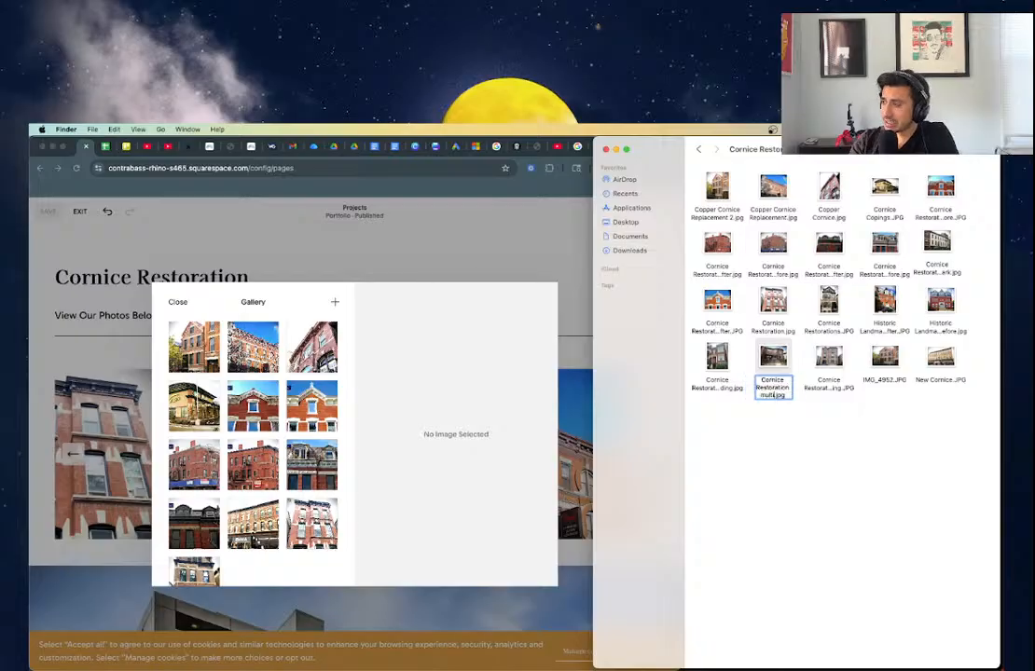
{"action": "type", "text": "nnant building"}
{"action": "key", "text": "Return"}
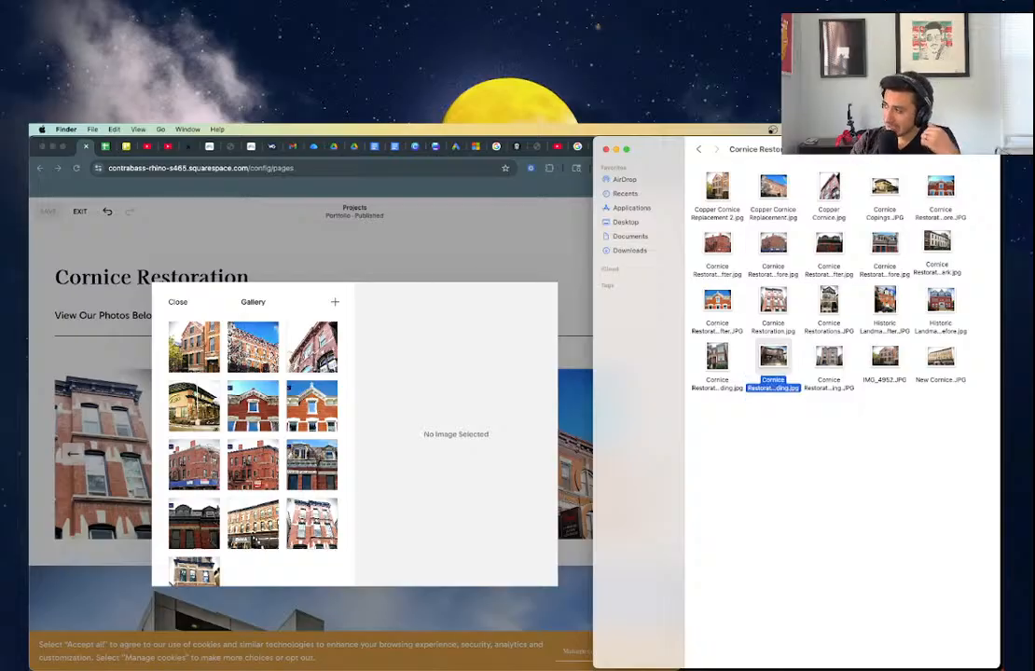
- Open the residential building photo, resize it proportionally to 1149 by 1500 pixels, and set a new resolution
{"action": "double_click", "coordinate": [718, 357]}
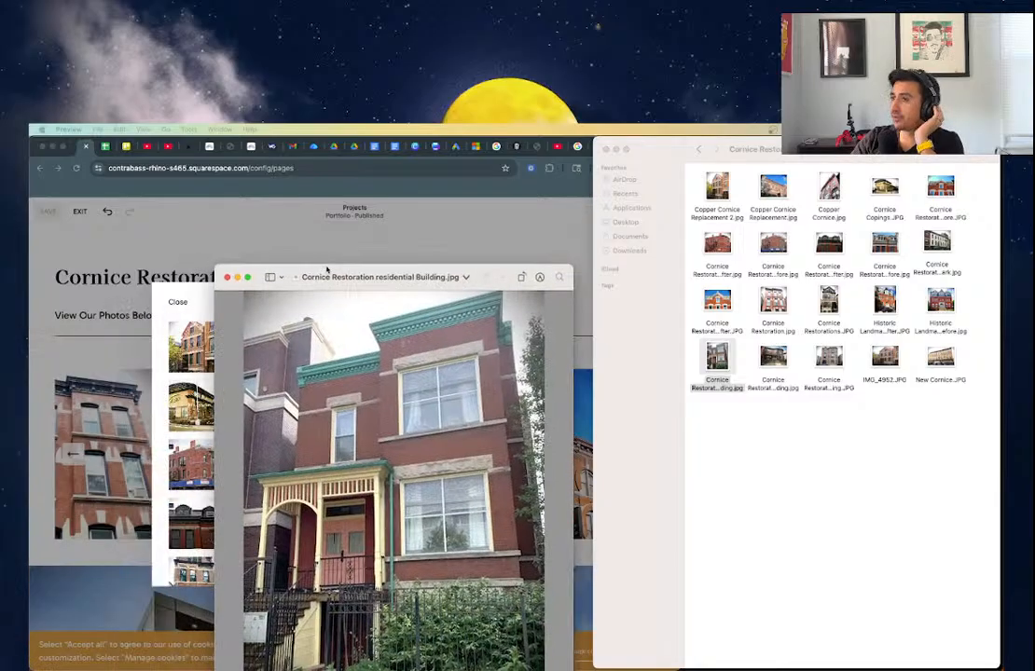
{"action": "left_click", "coordinate": [140, 129]}
{"action": "mouse_move", "coordinate": [189, 128]}
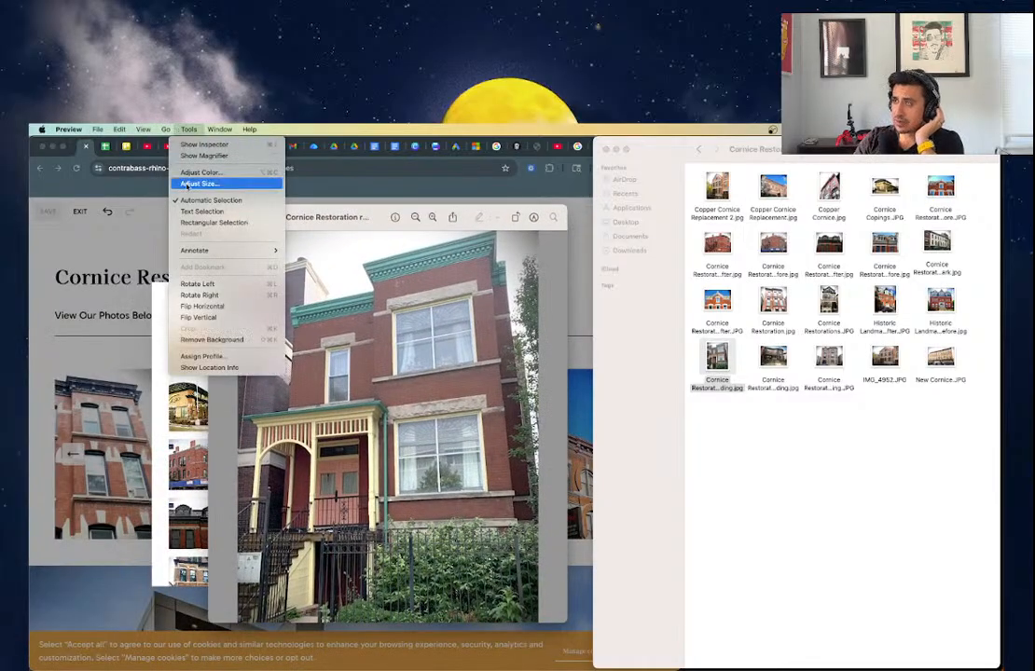
{"action": "left_click", "coordinate": [186, 160]}
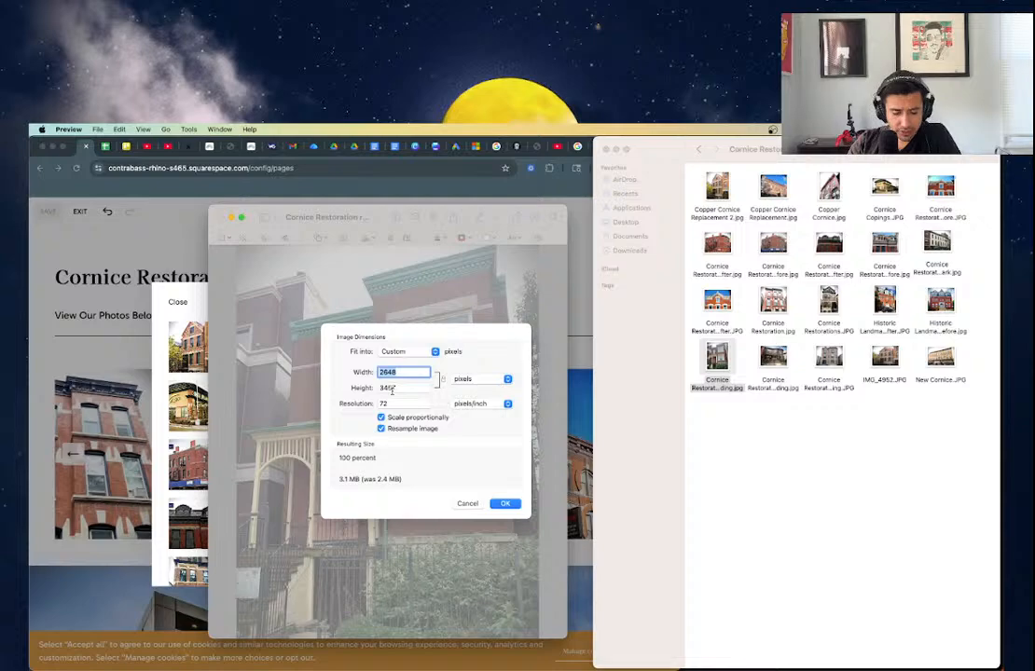
{"action": "type", "text": "115"}
{"action": "key", "text": "Tab"}
{"action": "key", "text": "Tab"}
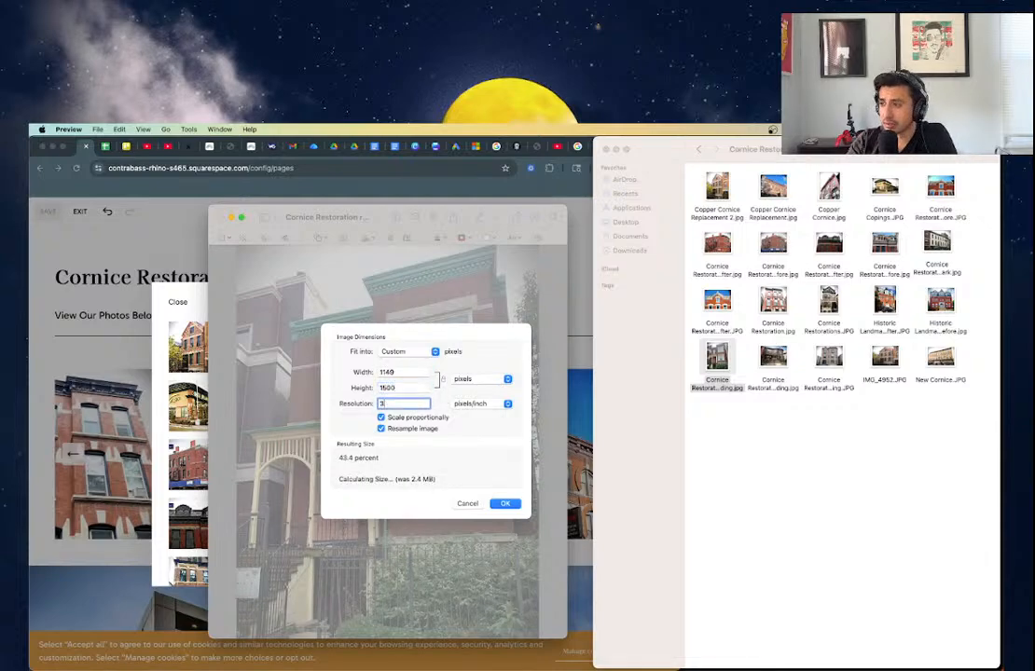
{"action": "key", "text": "Return"}
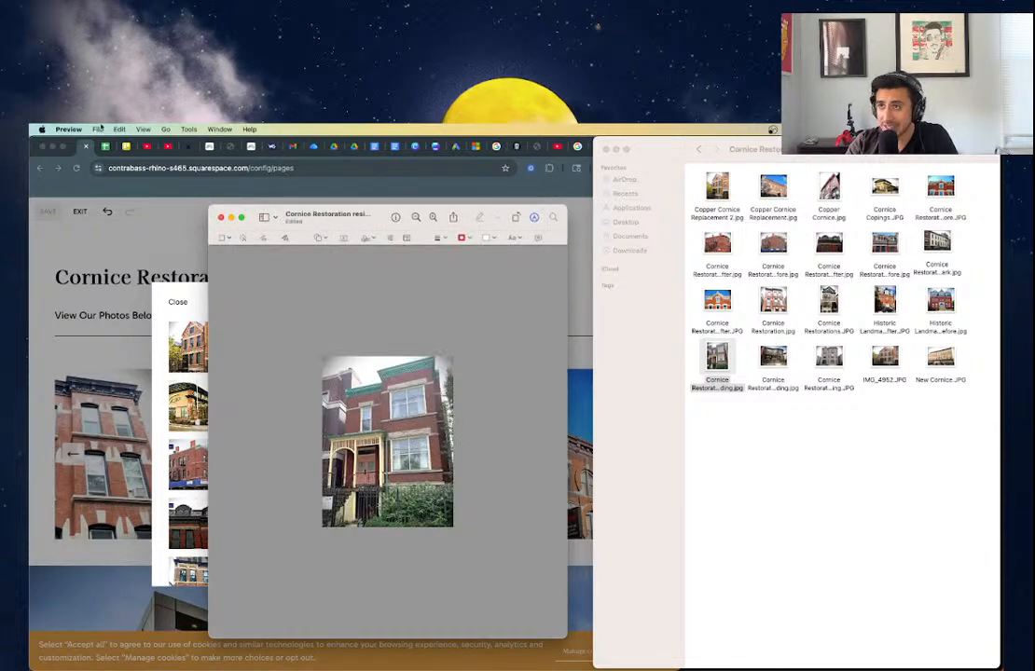
- Save the resized residential building photo and close it
{"action": "left_click", "coordinate": [98, 129]}
{"action": "left_click", "coordinate": [118, 212]}
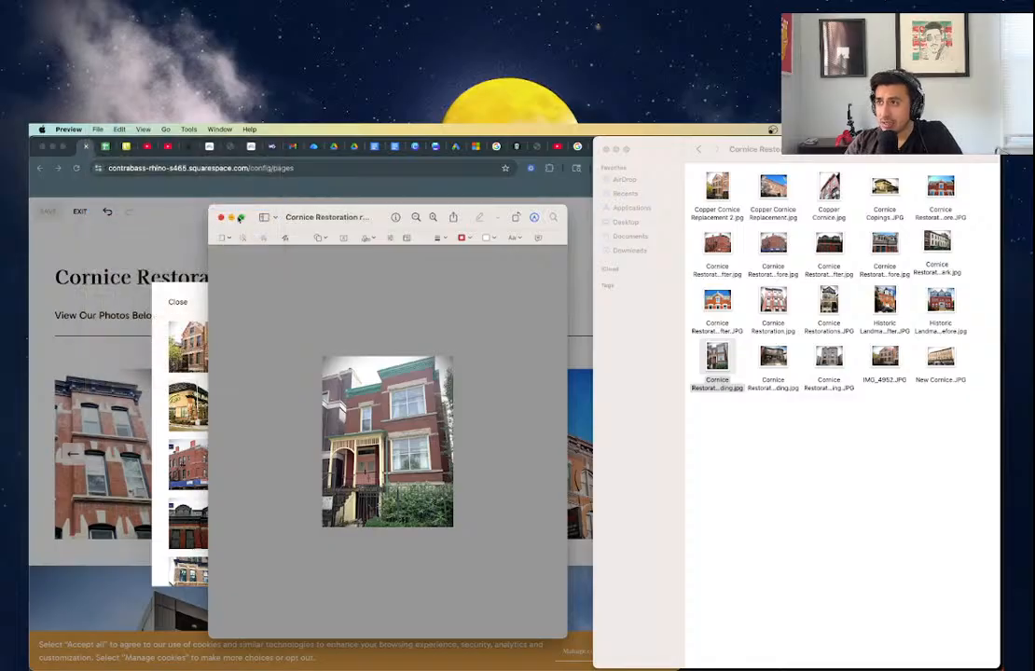
{"action": "left_click", "coordinate": [221, 219]}
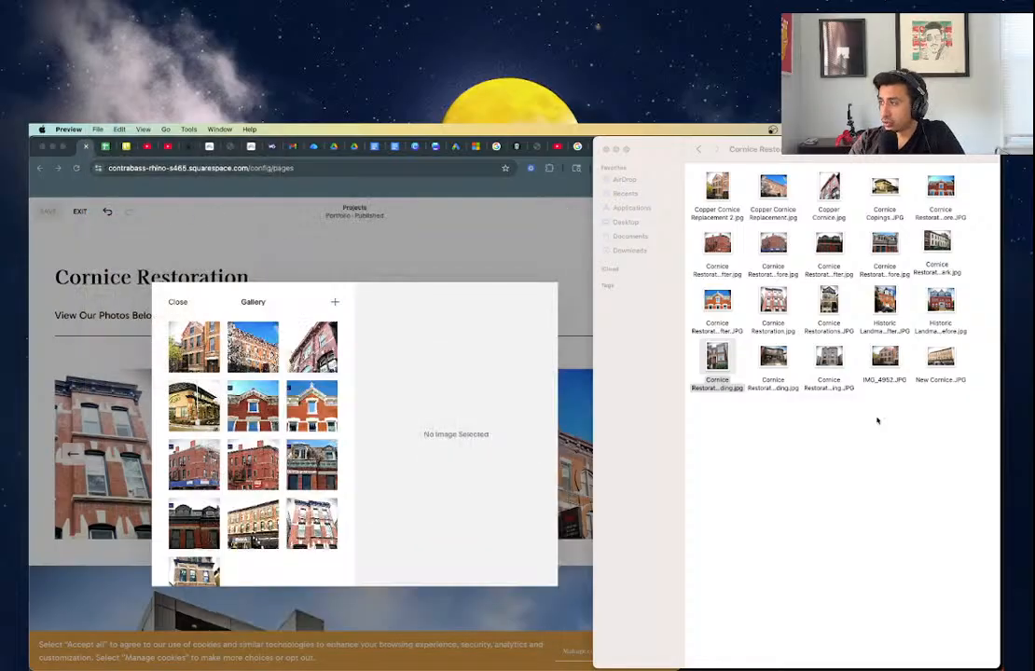
- Open the "Cornice Restoration multi-tennant building" photo and resize it proportionally to a height of 1600 pixels
{"action": "left_click", "coordinate": [772, 364]}
{"action": "left_click", "coordinate": [188, 148]}
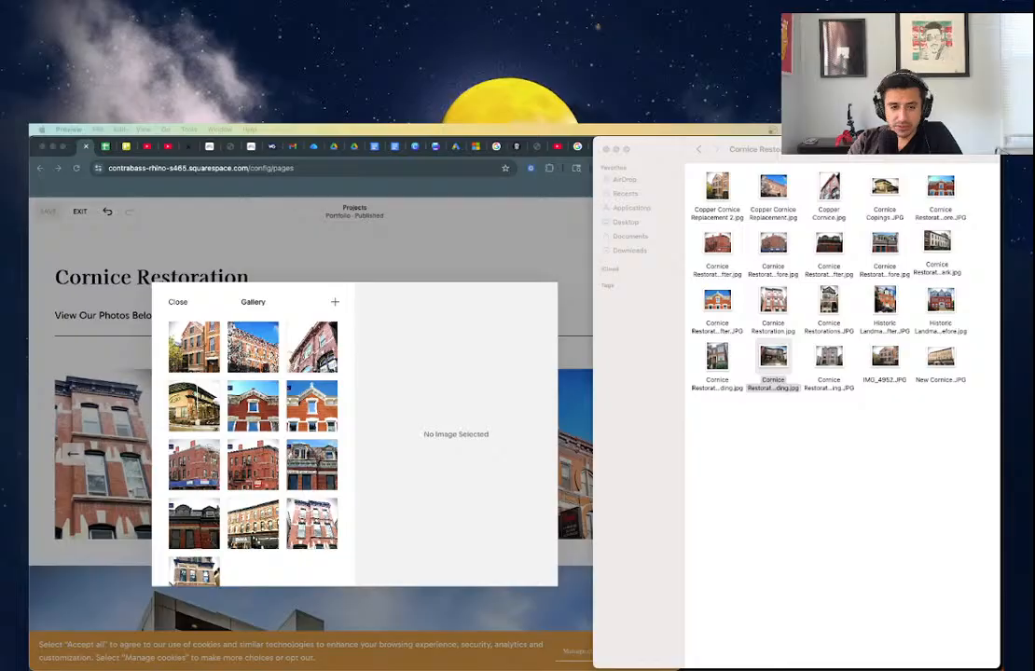
{"action": "left_click_drag", "start_coordinate": [30, 434], "coordinate": [458, 192]}
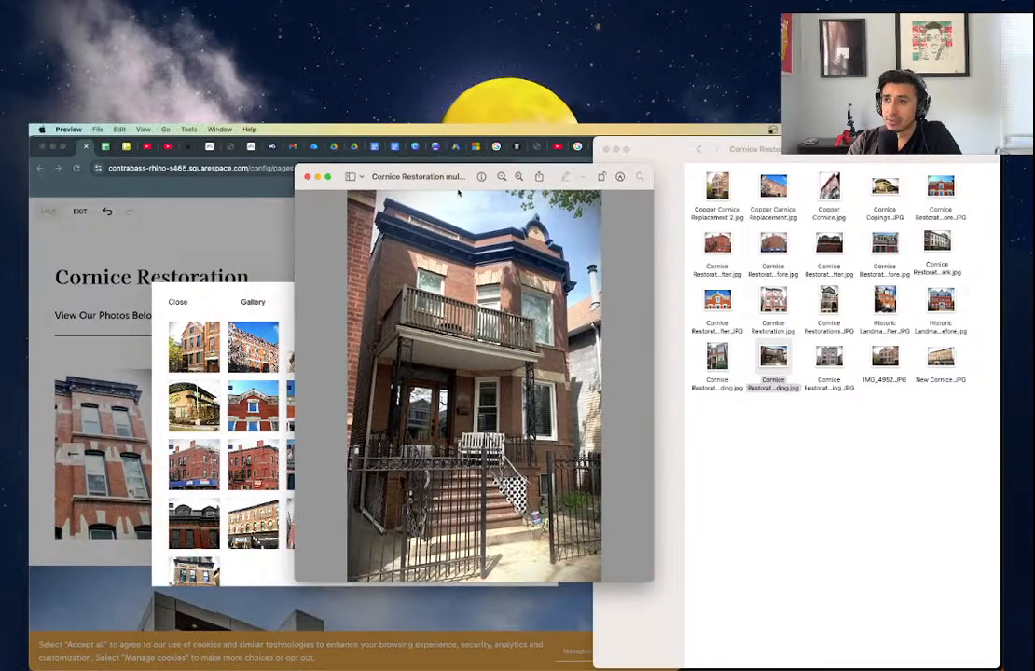
{"action": "left_click", "coordinate": [188, 129]}
{"action": "left_click", "coordinate": [216, 179]}
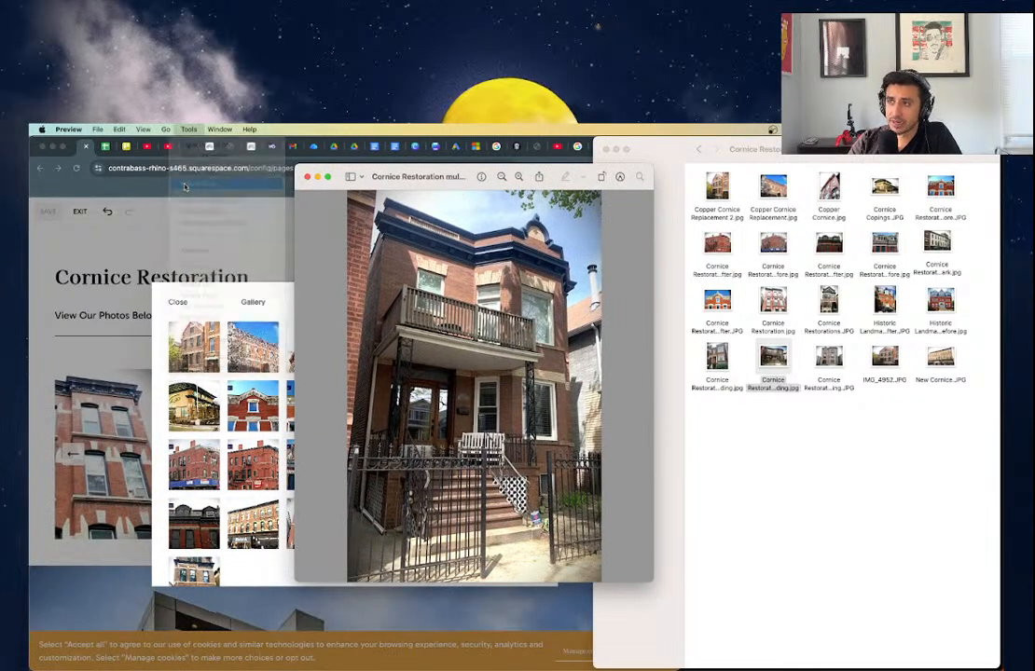
{"action": "type", "text": "1"}
{"action": "key", "text": "Tab"}
{"action": "type", "text": "1600"}
{"action": "key", "text": "Tab"}
{"action": "key", "text": "Return"}
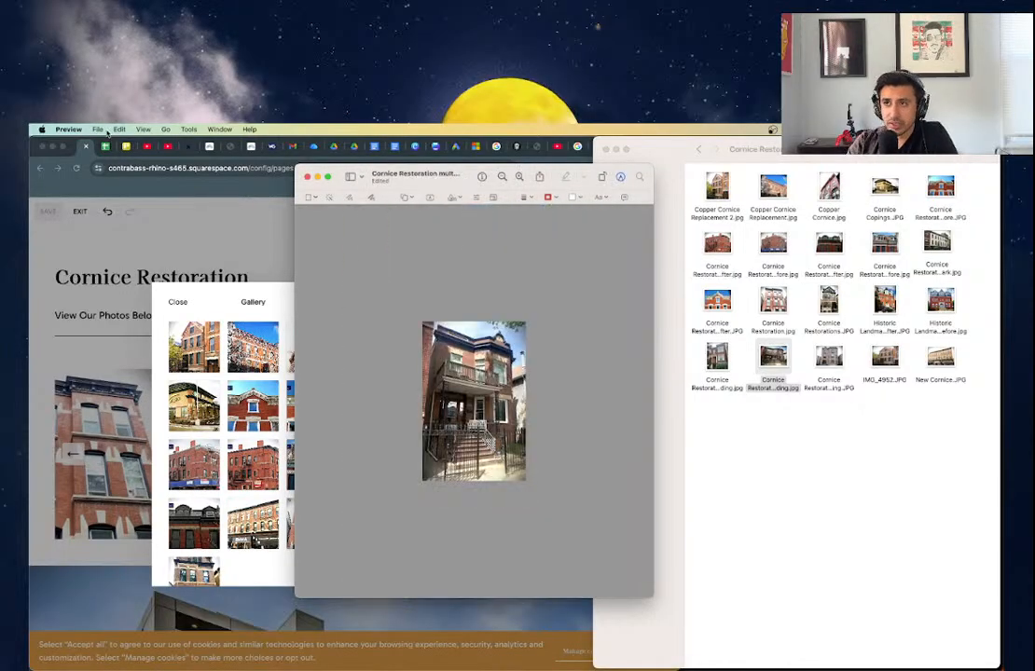
- Save the resized multi-tenant building photo and close it
{"action": "left_click", "coordinate": [98, 128]}
{"action": "left_click", "coordinate": [112, 205]}
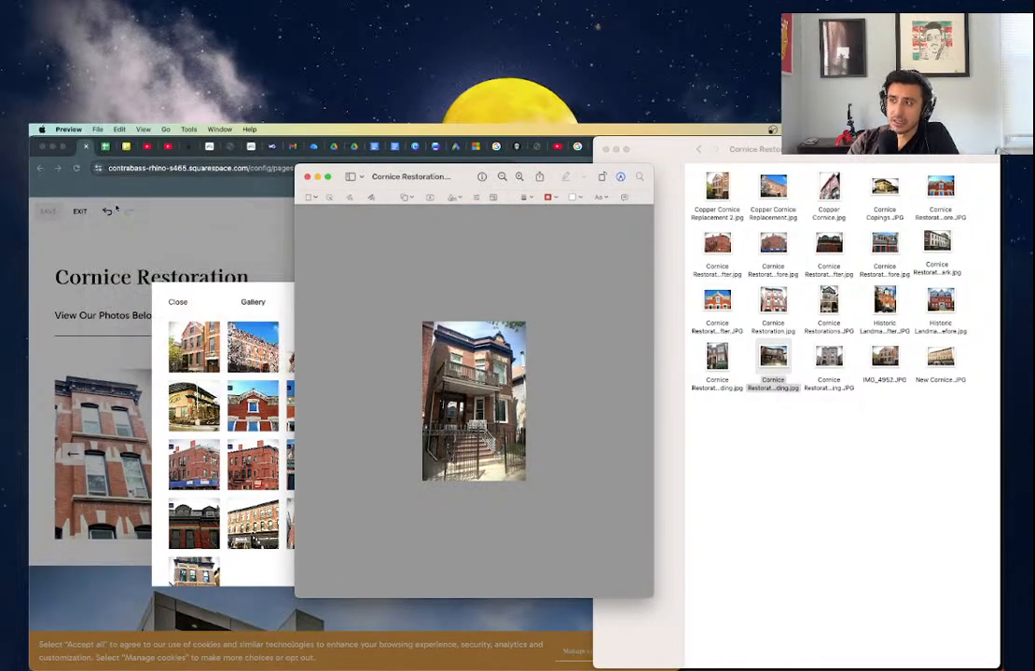
{"action": "left_click", "coordinate": [308, 176]}
- Open the commercial building cornice photo and resize it proportionally to 1160 by 1599 pixels, with a resolution of 399 pixels/inch
{"action": "left_click", "coordinate": [829, 359]}
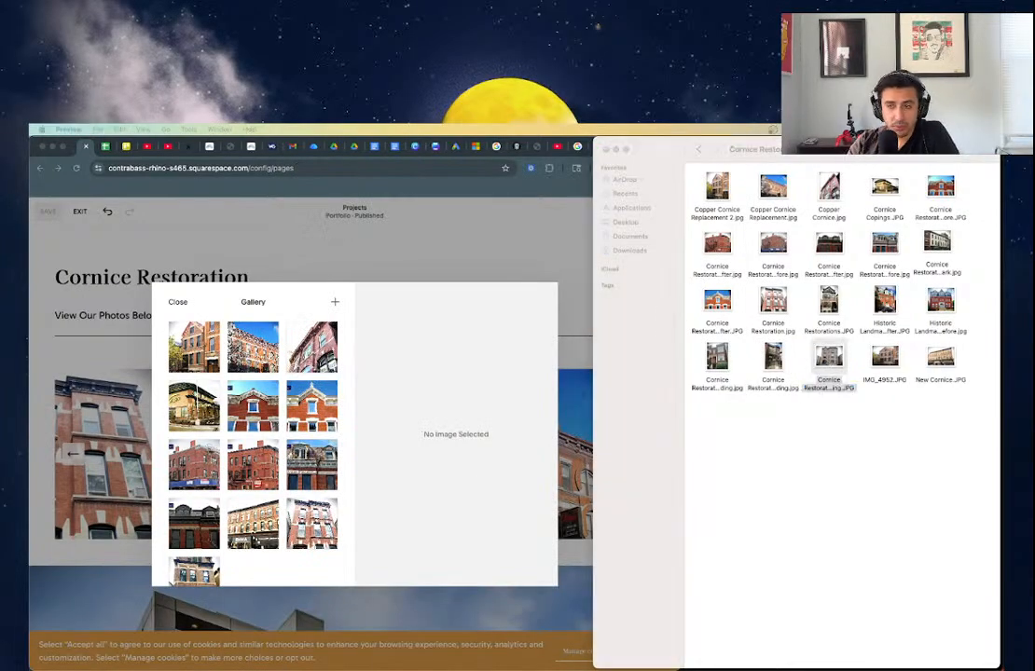
{"action": "left_click_drag", "start_coordinate": [195, 248], "coordinate": [447, 180]}
{"action": "left_click", "coordinate": [170, 129]}
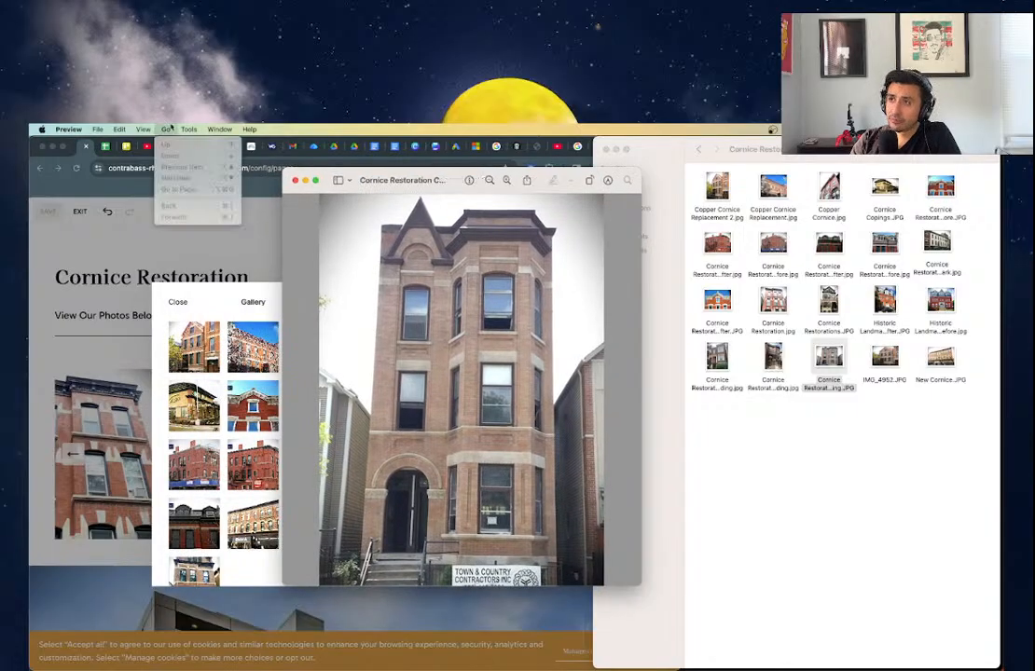
{"action": "left_click", "coordinate": [164, 158]}
{"action": "type", "text": "1160"}
{"action": "key", "text": "Tab"}
{"action": "key", "text": "Tab"}
{"action": "type", "text": "3"}
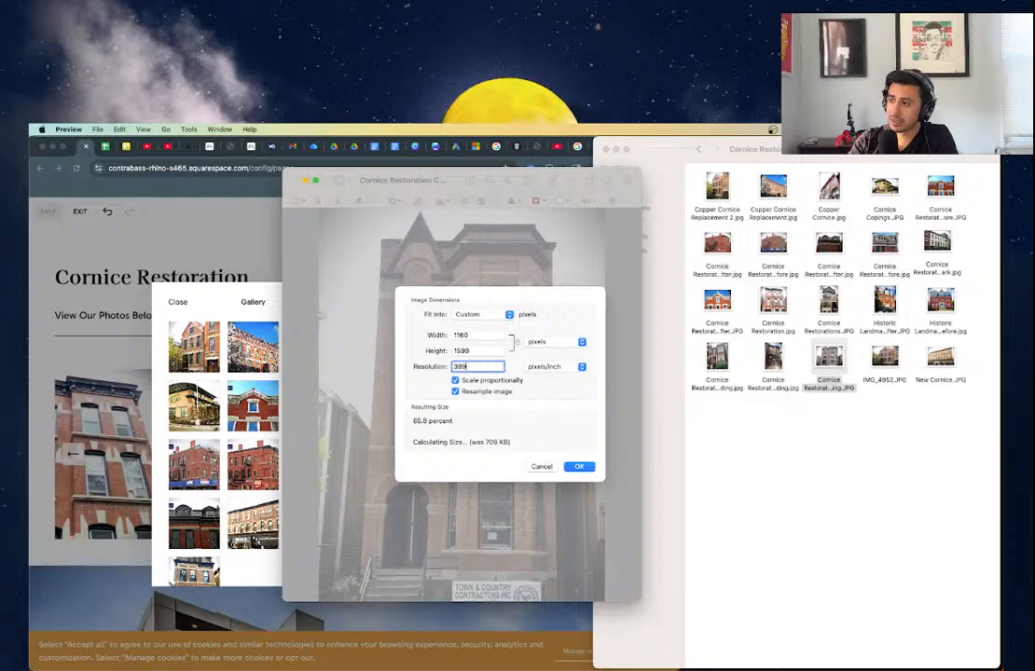
{"action": "key", "text": "Return"}
- Save the resized commercial building photo and close it
{"action": "right_click", "coordinate": [277, 285]}
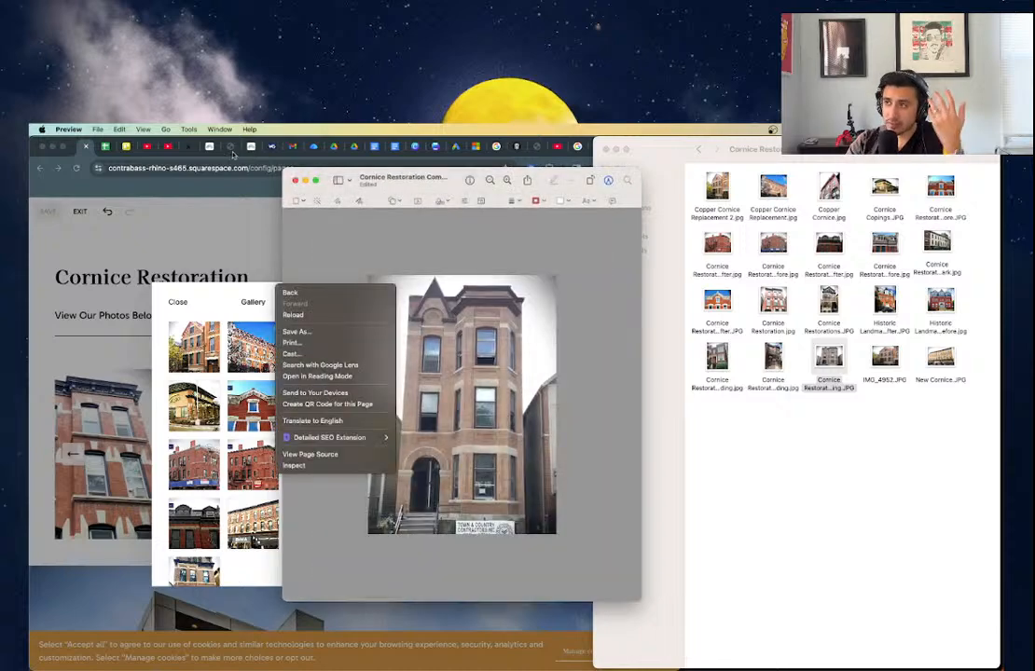
{"action": "left_click", "coordinate": [120, 129]}
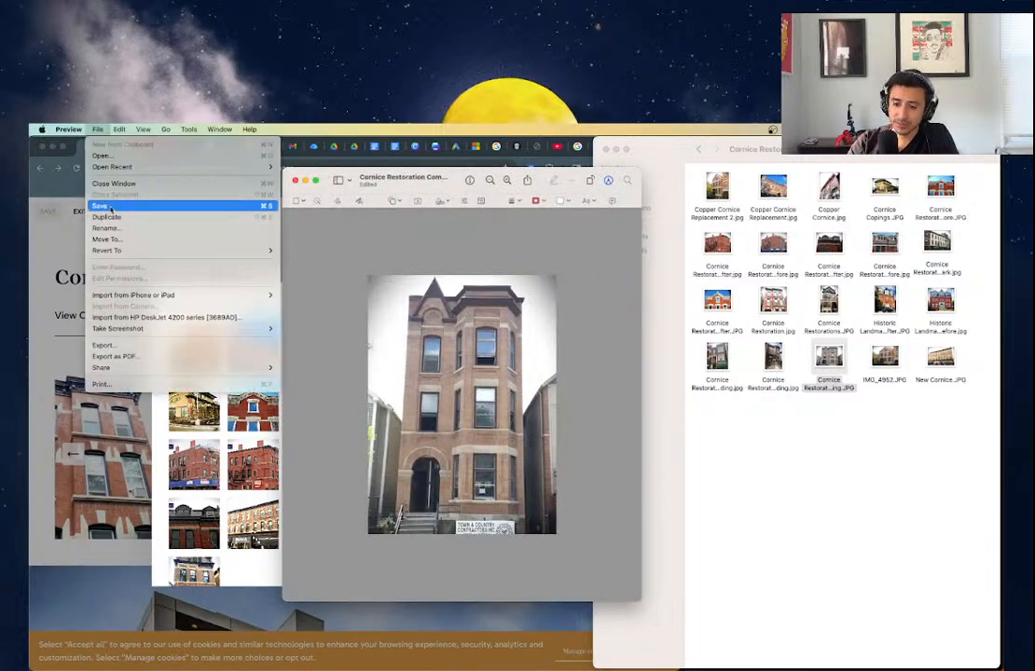
{"action": "left_click", "coordinate": [111, 207]}
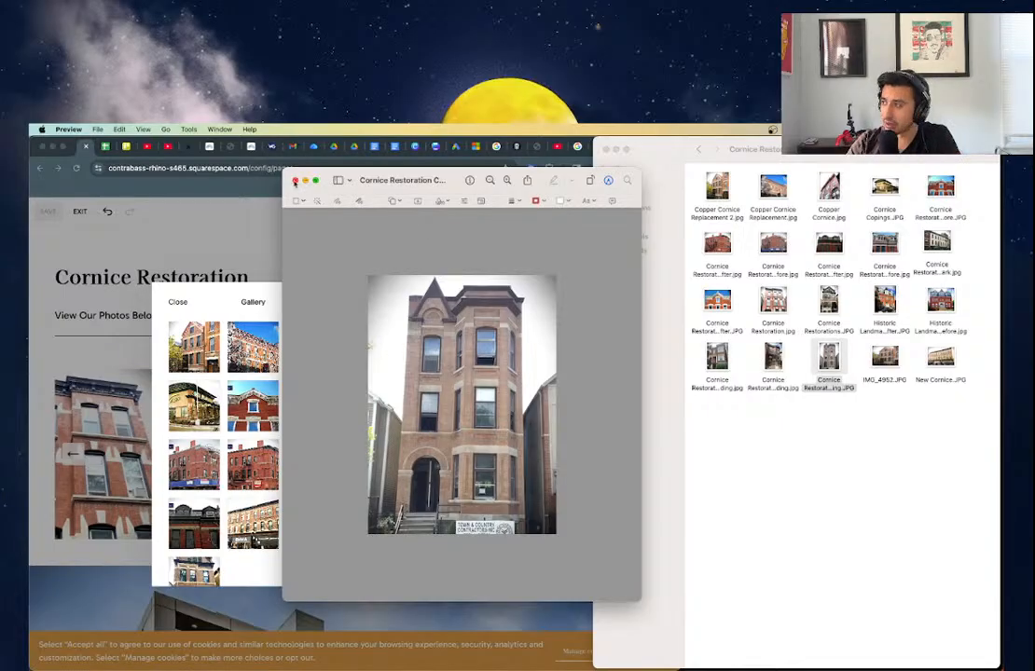
{"action": "left_click", "coordinate": [294, 181]}
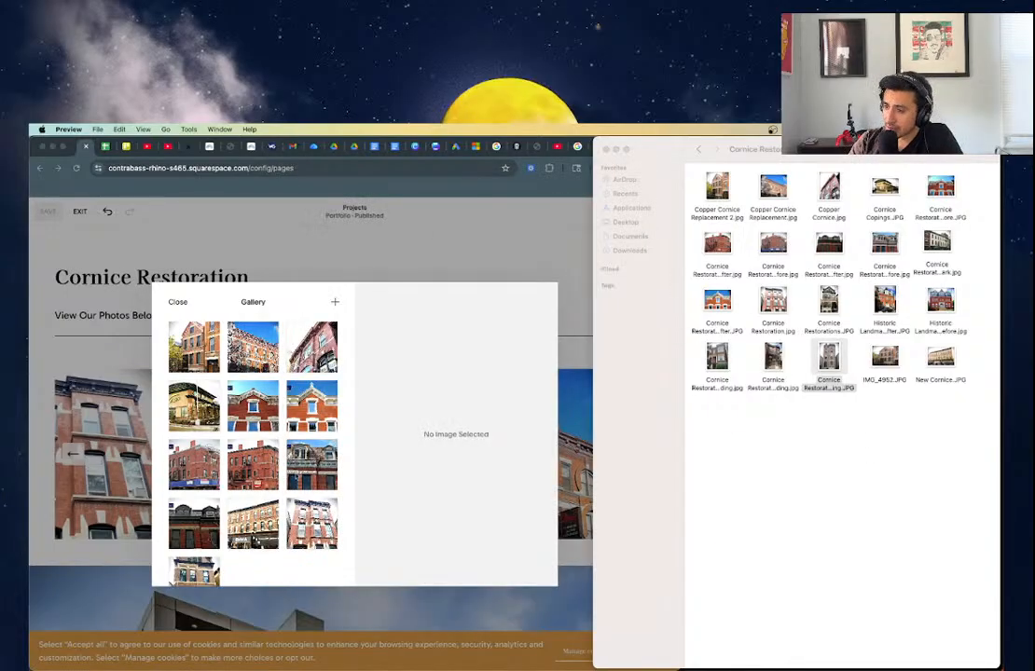
- Select the three resized residential, multi-tenant and commercial building photos and upload them to the Cornice Restoration gallery
{"action": "left_click", "coordinate": [781, 506]}
{"action": "left_click_drag", "start_coordinate": [834, 410], "coordinate": [338, 487]}
{"action": "scroll", "coordinate": [338, 487], "scroll_direction": "down", "scroll_amount": 2}
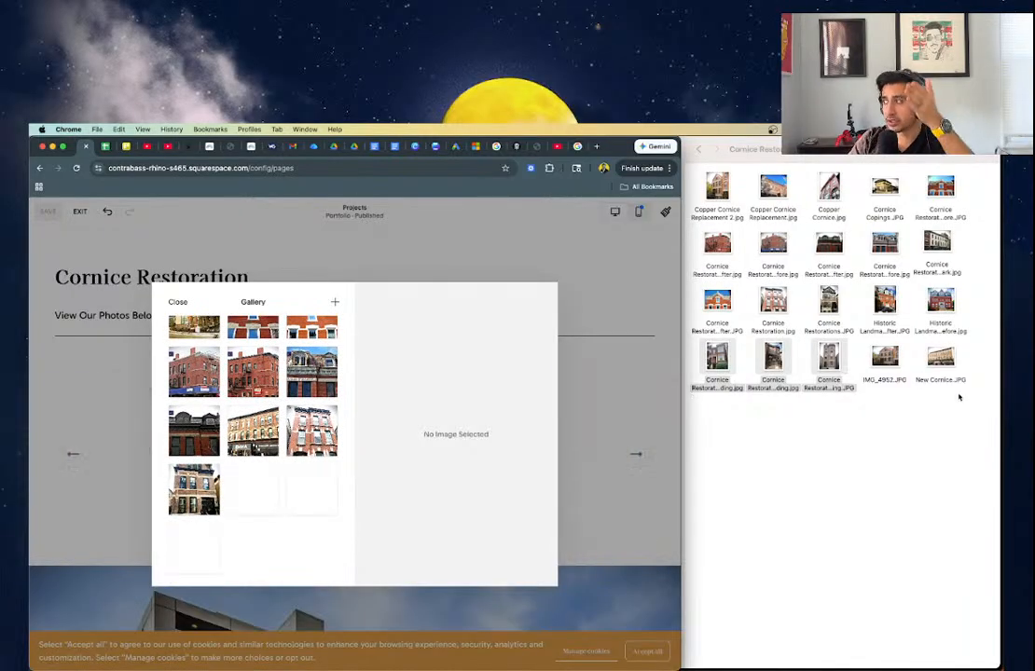
- Preview the landmark cornice restoration photo and close the gallery editor
{"action": "left_click", "coordinate": [937, 244]}
{"action": "key", "text": "space"}
{"action": "key", "text": "space"}
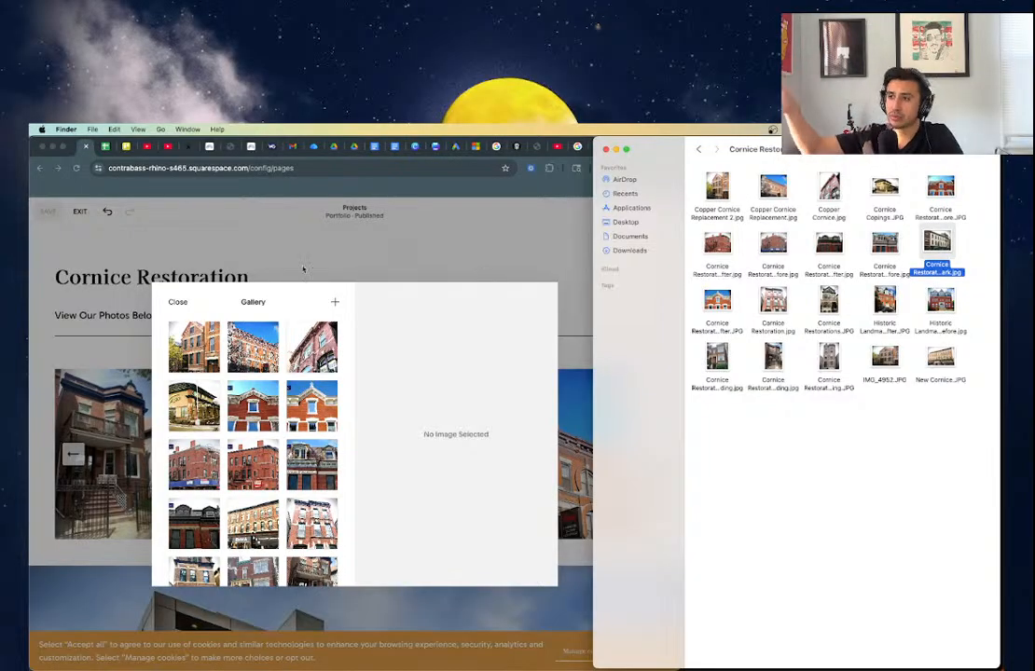
{"action": "left_click", "coordinate": [184, 306]}
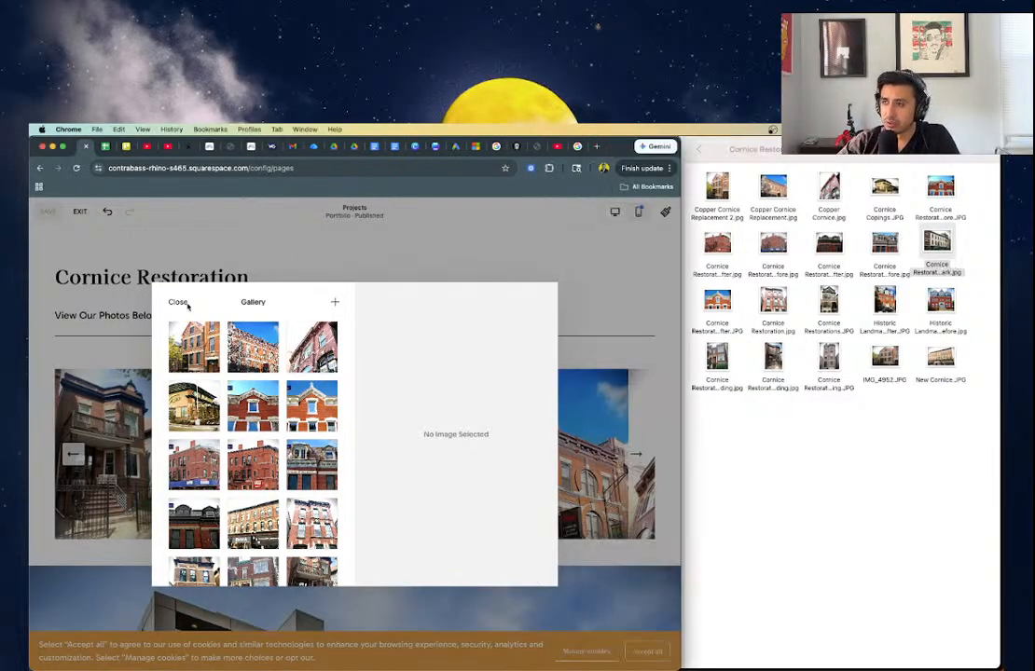
{"action": "left_click", "coordinate": [178, 303]}
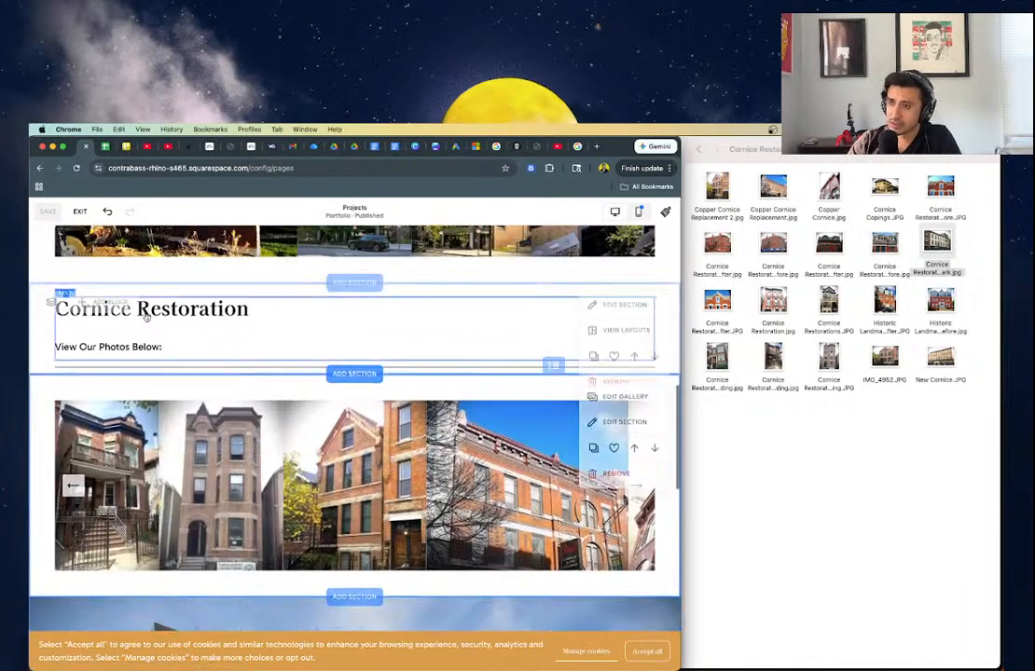
- Extend the Cornice Restoration section heading to read "Cornice Restoration and Installation"
{"action": "triple_click", "coordinate": [138, 345]}
{"action": "left_click", "coordinate": [170, 348]}
{"action": "left_click", "coordinate": [151, 309]}
{"action": "type", "text": "abd"}
{"action": "key", "text": "BackSpace"}
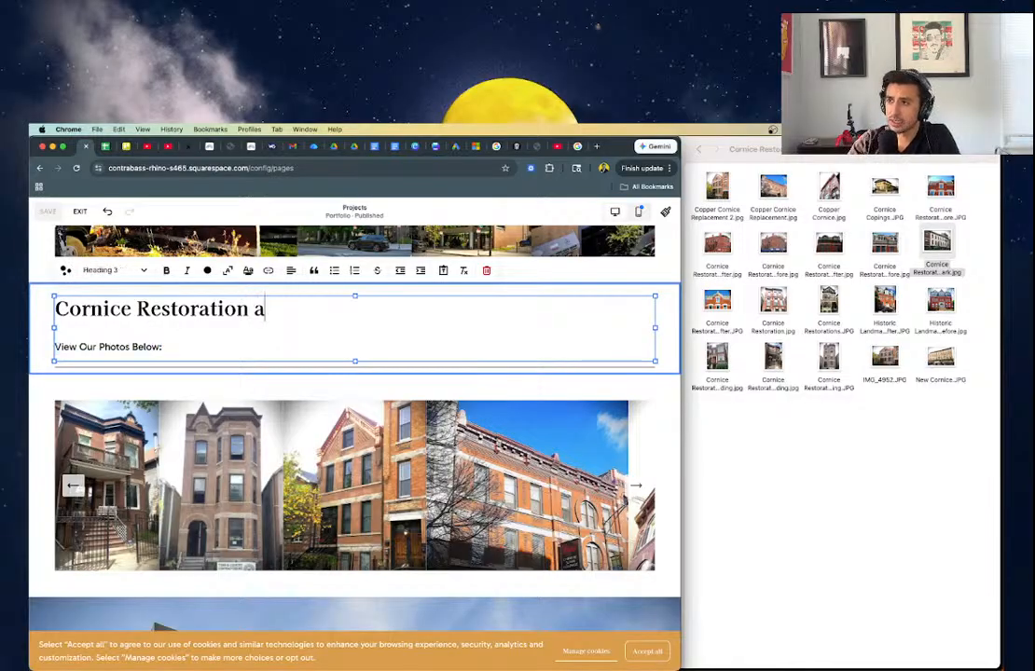
{"action": "type", "text": "d Installation"}
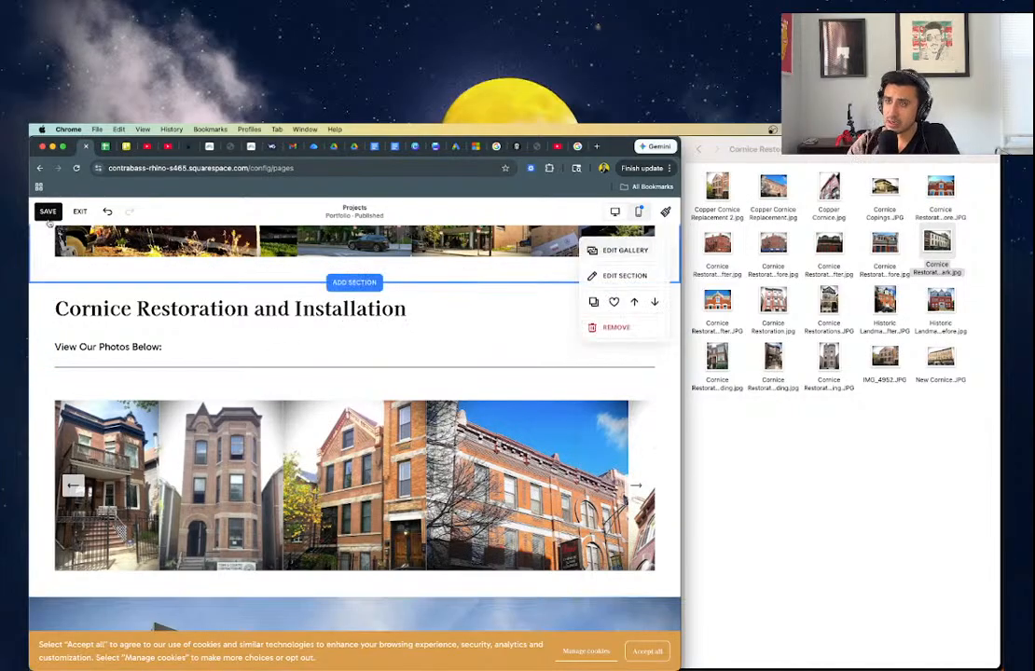
- Save the Projects page and exit editing
{"action": "left_click", "coordinate": [48, 213]}
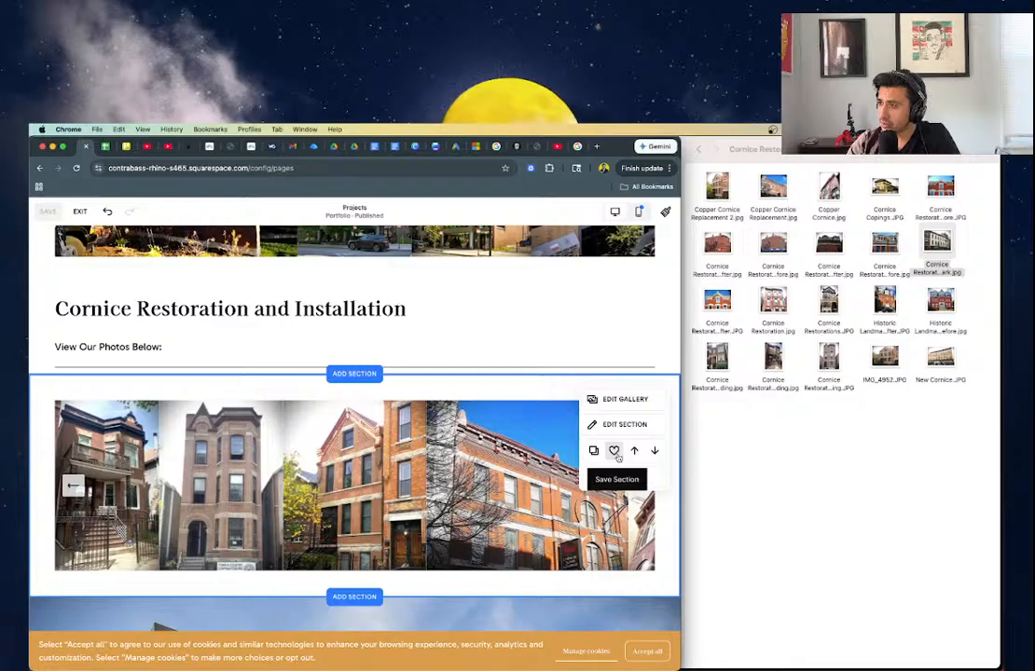
{"action": "left_click", "coordinate": [614, 453]}
{"action": "left_click", "coordinate": [611, 502]}
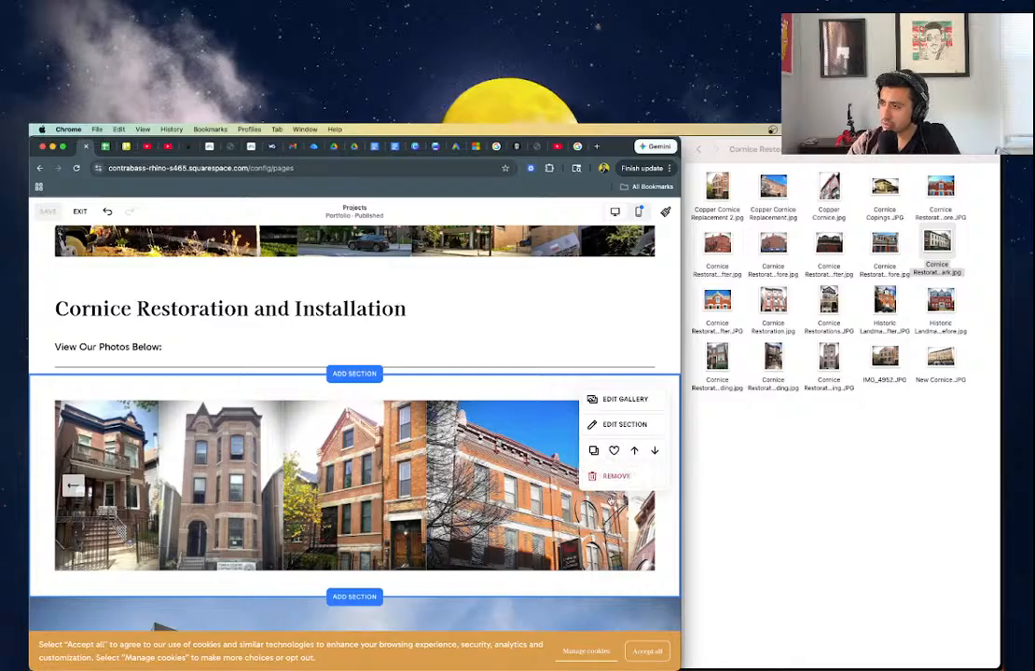
{"action": "left_click", "coordinate": [79, 211]}
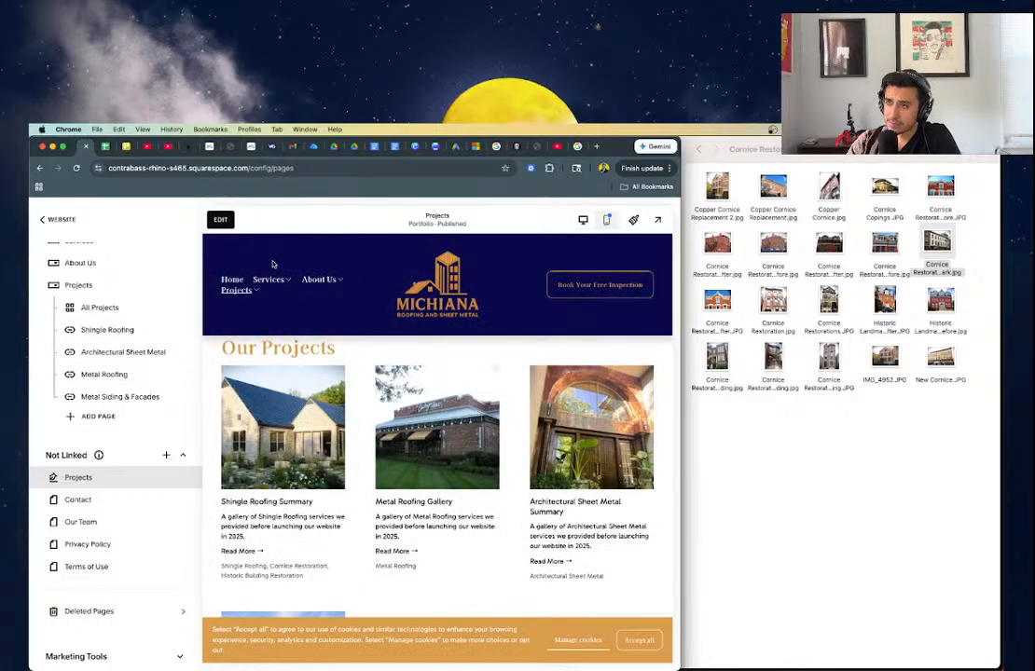
- Expand the Services folder in the page list and open the All Services page in the site preview
{"action": "mouse_move", "coordinate": [273, 276]}
{"action": "scroll", "coordinate": [121, 291], "scroll_direction": "up", "scroll_amount": 2}
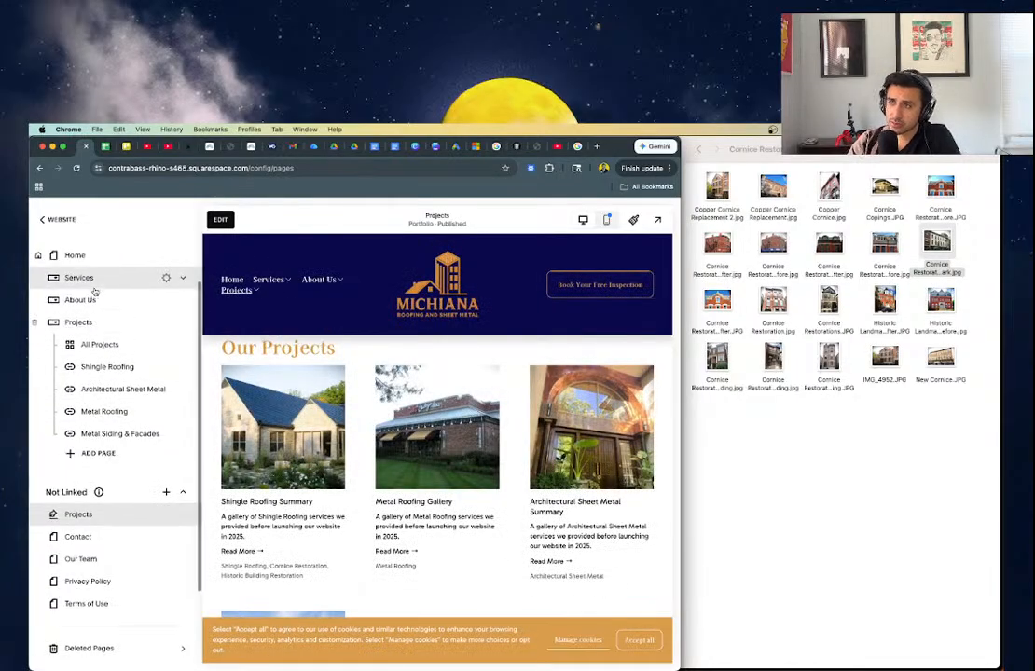
{"action": "left_click", "coordinate": [186, 280]}
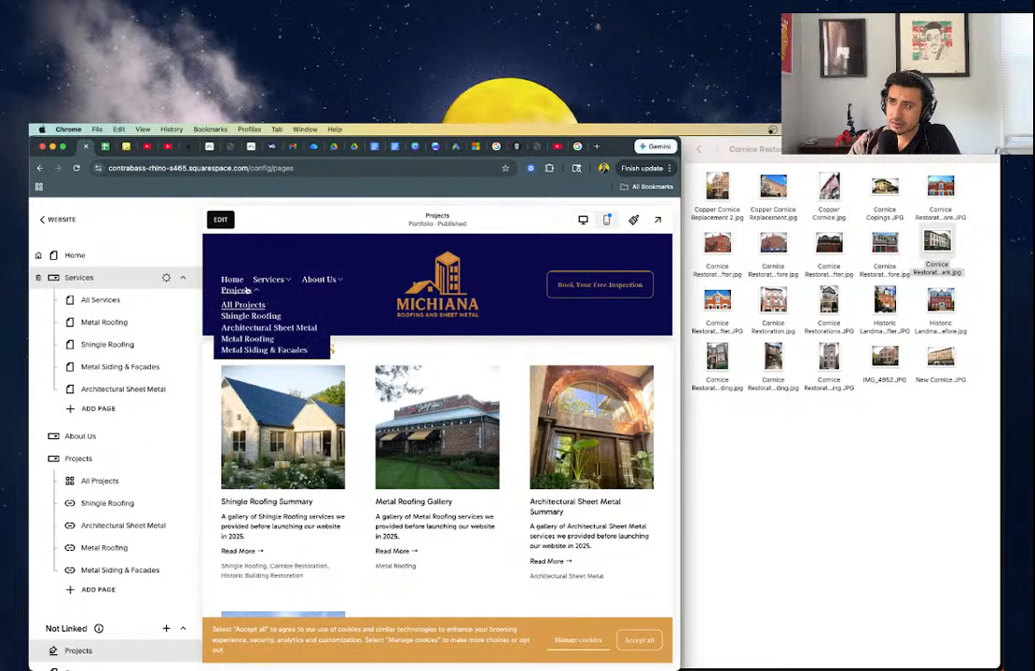
{"action": "mouse_move", "coordinate": [287, 282]}
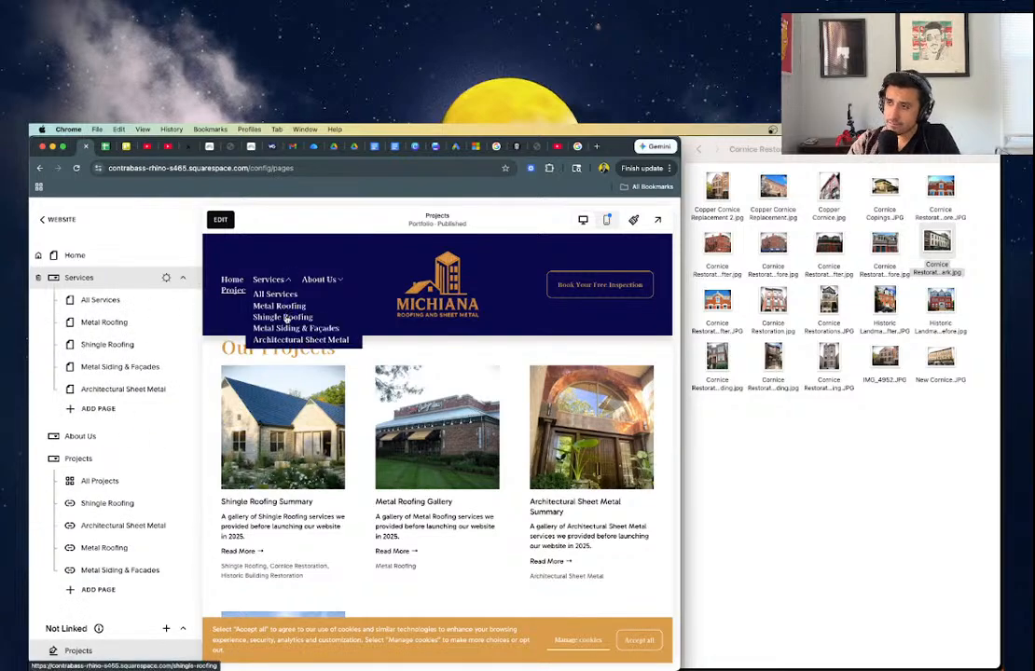
{"action": "left_click", "coordinate": [278, 295]}
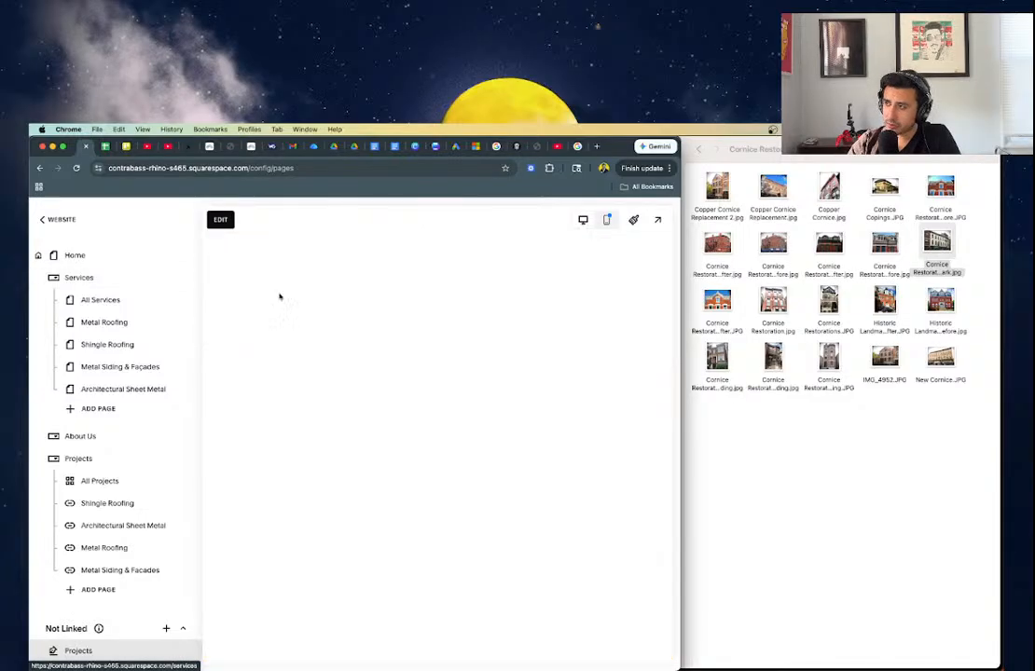
- Review the All Services page's metal roofing, shingle roofing, architectural sheet metal, and metal siding and facade sections
{"action": "scroll", "coordinate": [374, 480], "scroll_direction": "down", "scroll_amount": 10}
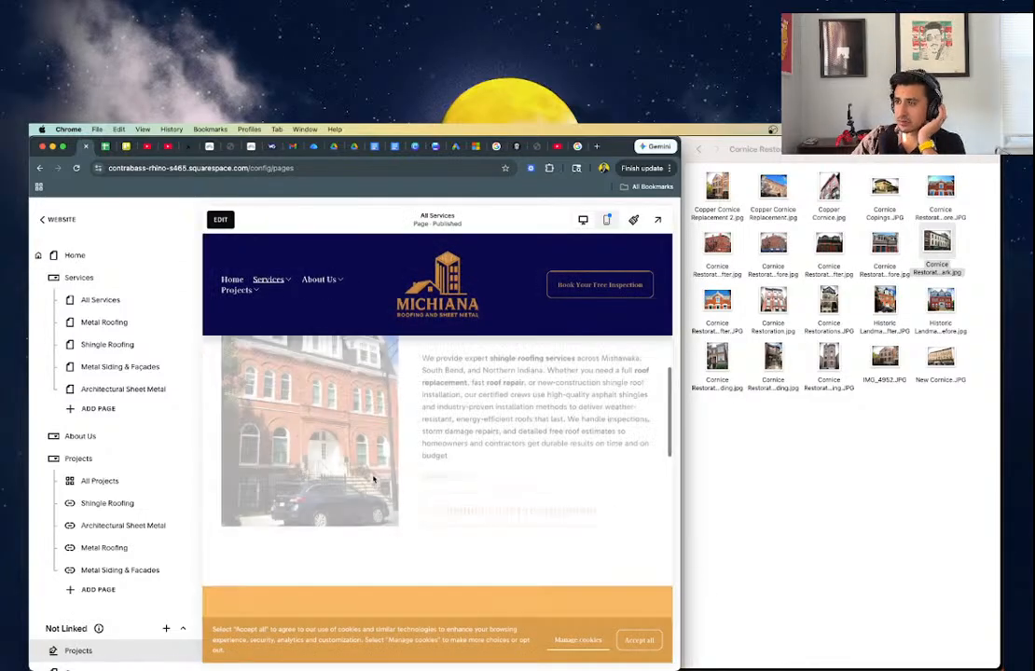
{"action": "scroll", "coordinate": [374, 480], "scroll_direction": "down", "scroll_amount": 9}
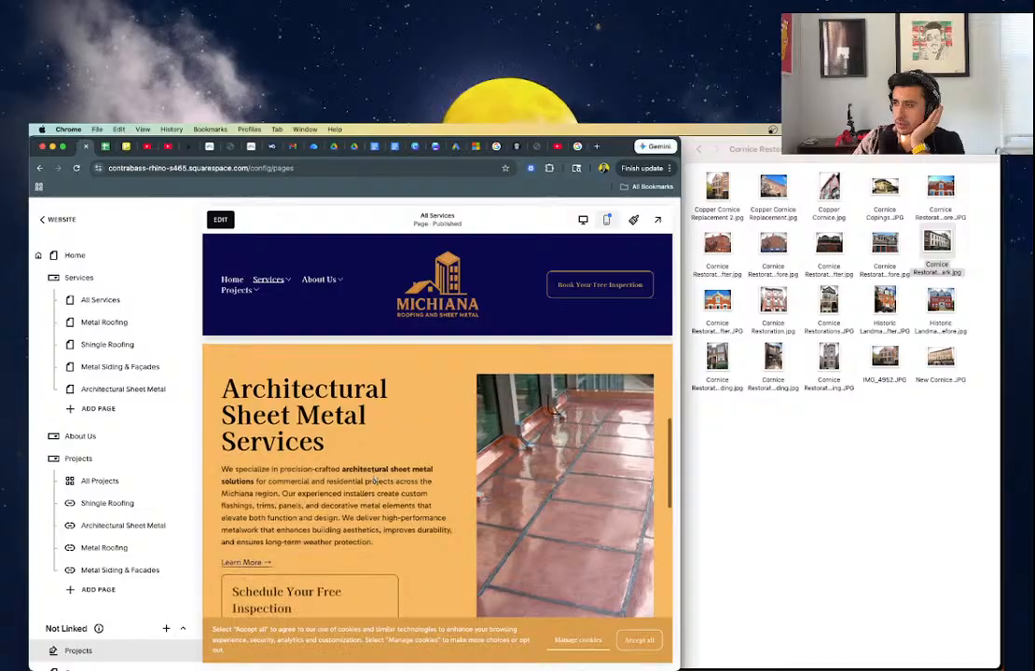
{"action": "scroll", "coordinate": [374, 480], "scroll_direction": "up", "scroll_amount": 7}
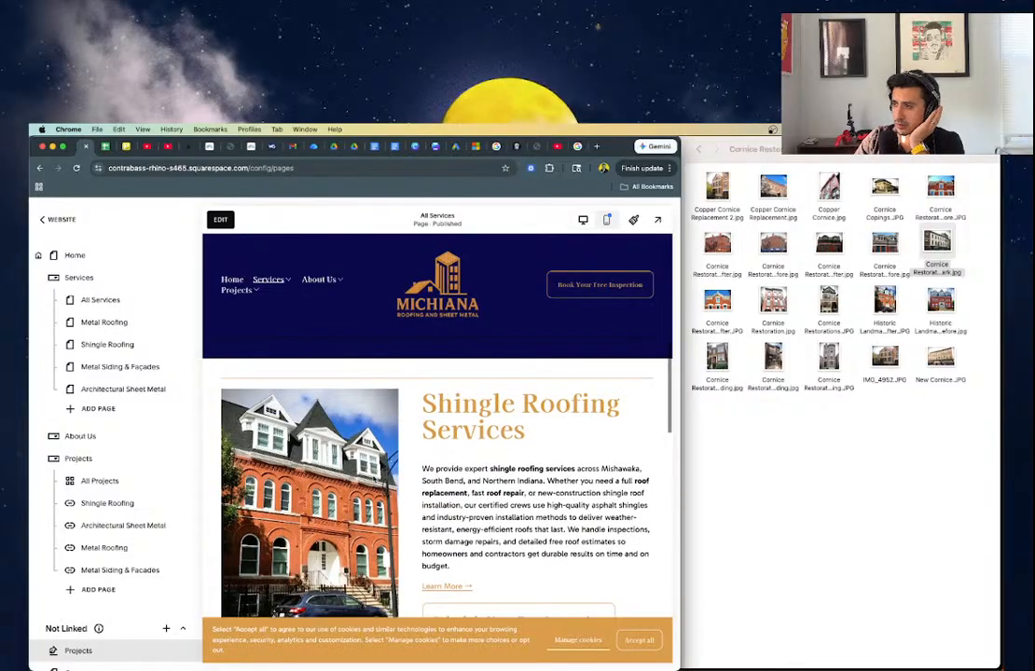
{"action": "scroll", "coordinate": [374, 480], "scroll_direction": "down", "scroll_amount": 5}
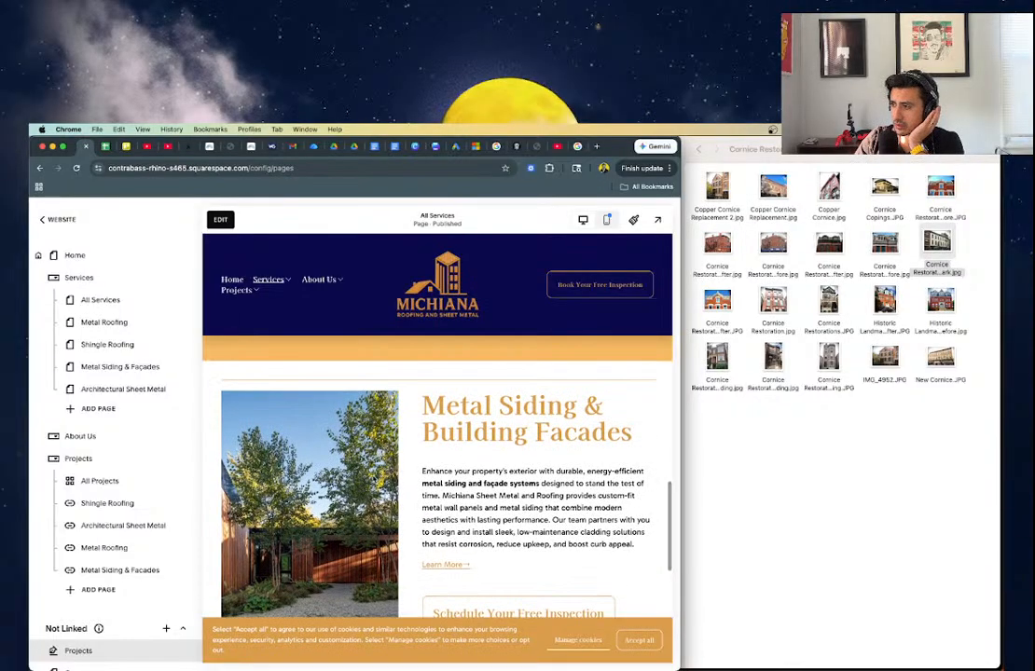
{"action": "scroll", "coordinate": [498, 525], "scroll_direction": "down", "scroll_amount": 5}
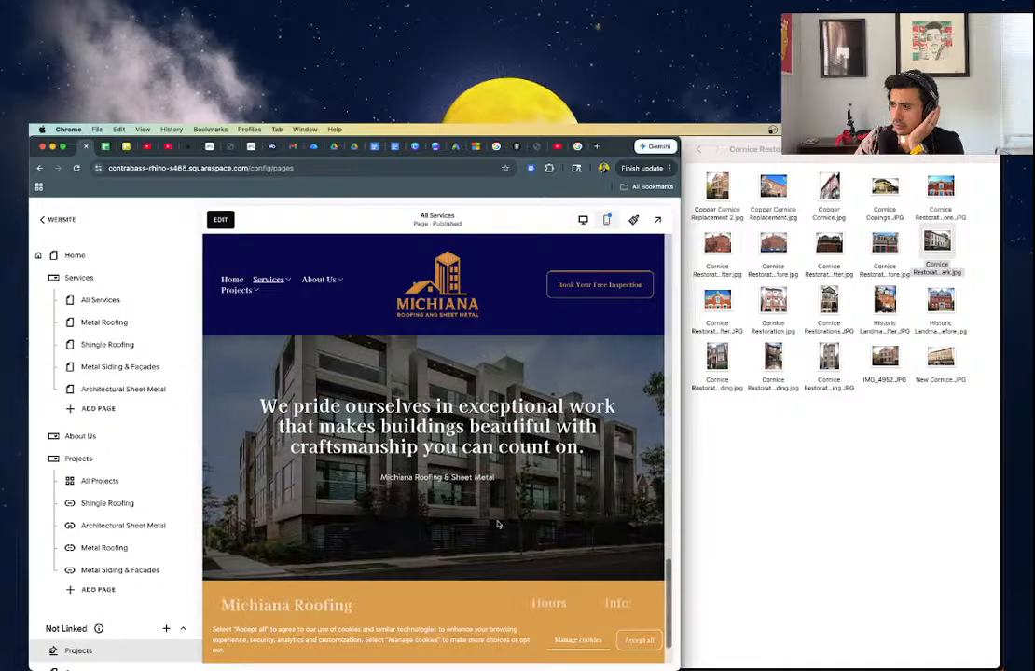
{"action": "scroll", "coordinate": [498, 525], "scroll_direction": "up", "scroll_amount": 8}
{"action": "scroll", "coordinate": [498, 525], "scroll_direction": "up", "scroll_amount": 1}
{"action": "scroll", "coordinate": [498, 525], "scroll_direction": "up", "scroll_amount": 10}
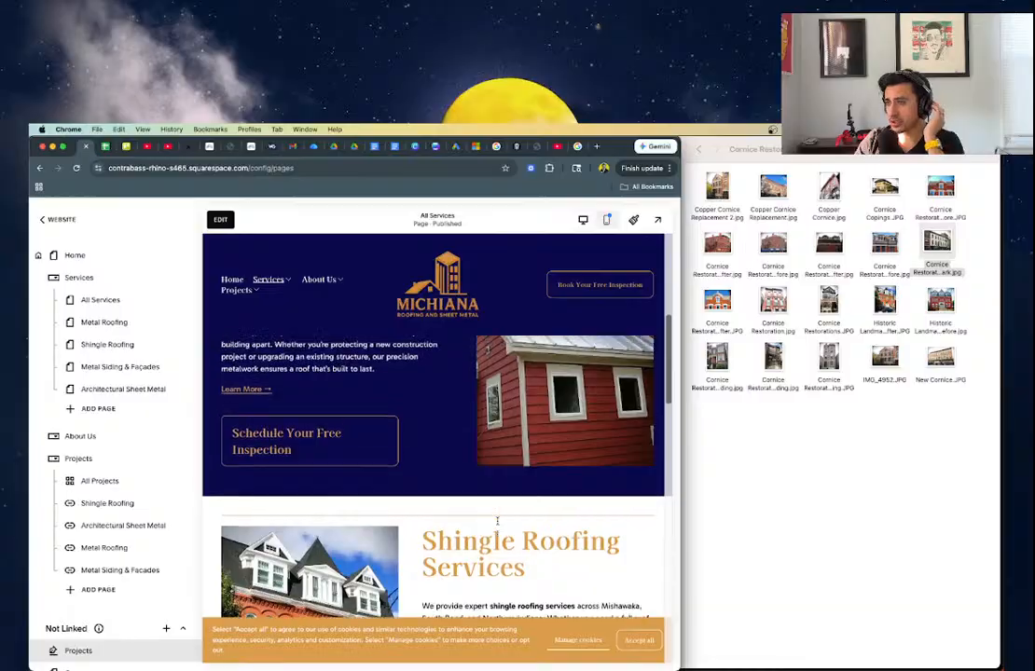
{"action": "scroll", "coordinate": [498, 525], "scroll_direction": "down", "scroll_amount": 15}
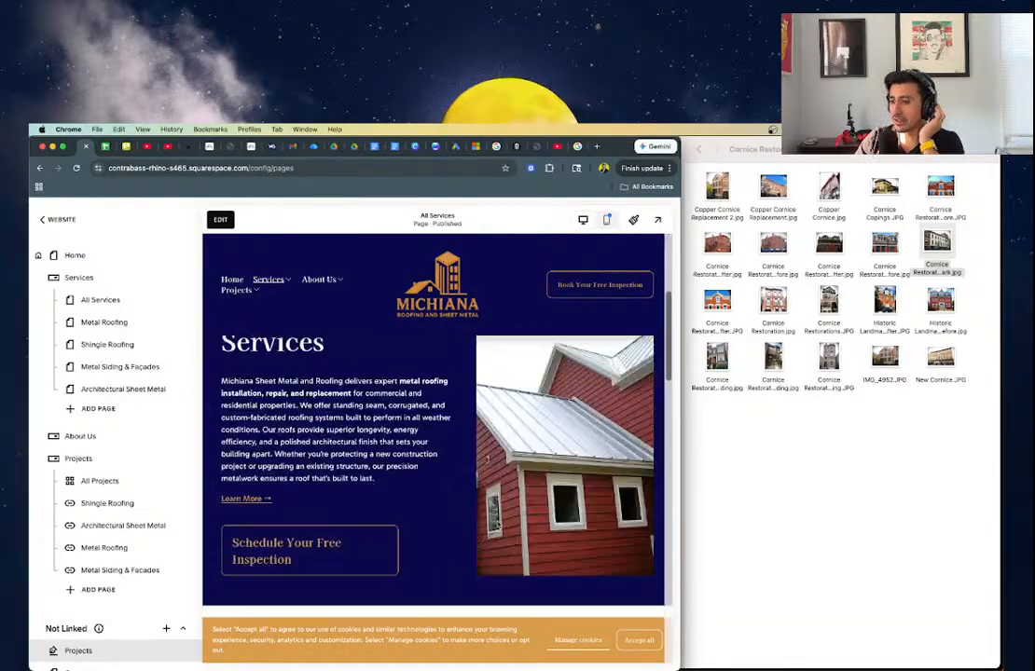
{"action": "scroll", "coordinate": [498, 525], "scroll_direction": "down", "scroll_amount": 8}
{"action": "scroll", "coordinate": [498, 525], "scroll_direction": "up", "scroll_amount": 8}
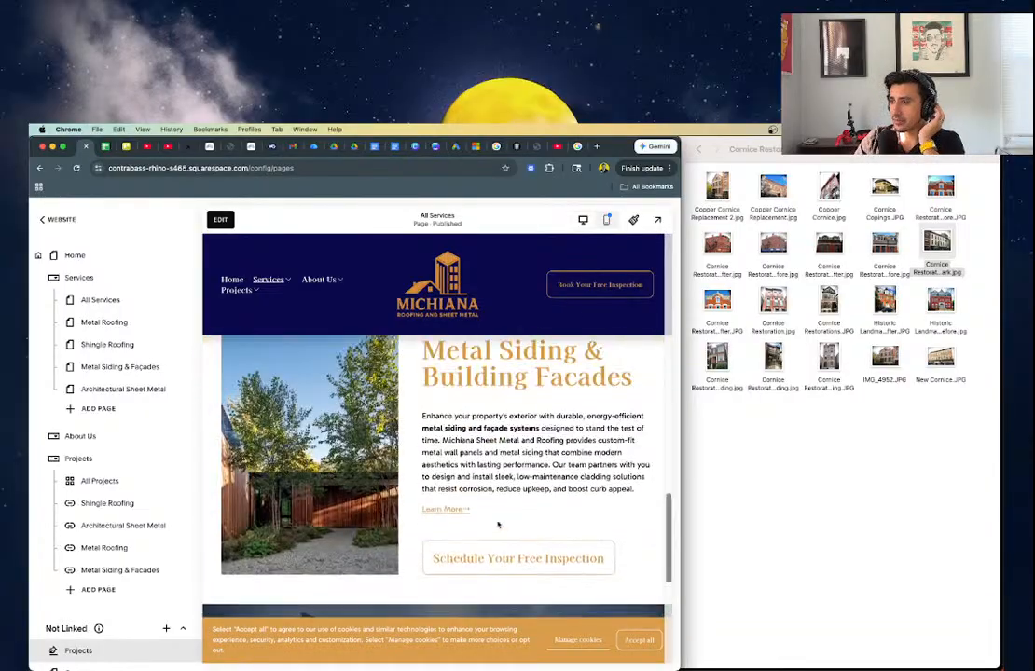
{"action": "scroll", "coordinate": [498, 525], "scroll_direction": "down", "scroll_amount": 1}
{"action": "scroll", "coordinate": [498, 525], "scroll_direction": "up", "scroll_amount": 3}
{"action": "scroll", "coordinate": [497, 524], "scroll_direction": "down", "scroll_amount": 6}
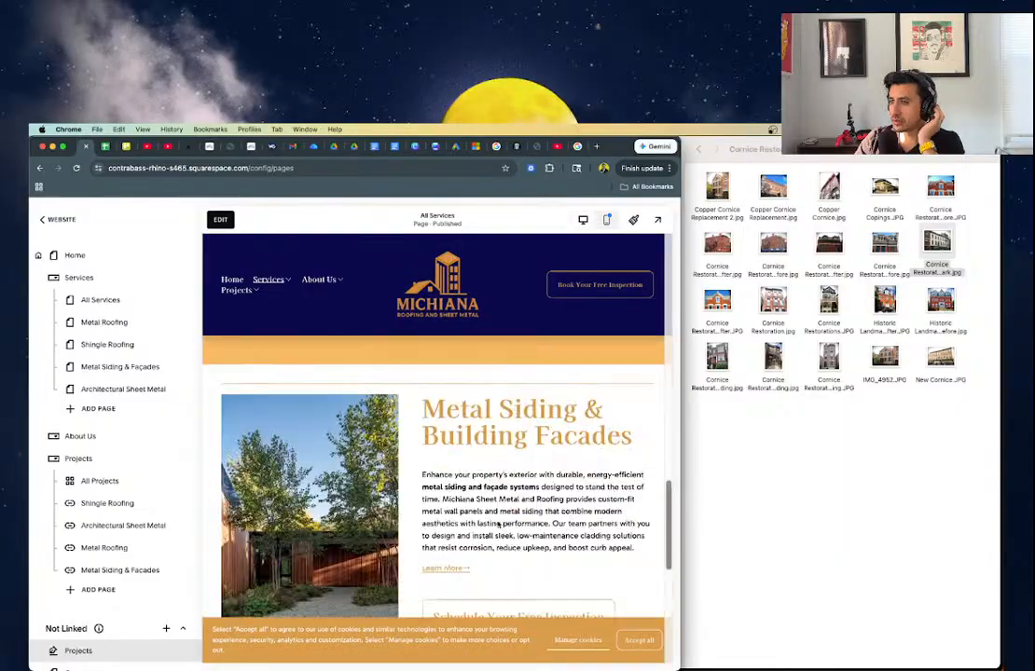
{"action": "scroll", "coordinate": [498, 525], "scroll_direction": "up", "scroll_amount": 8}
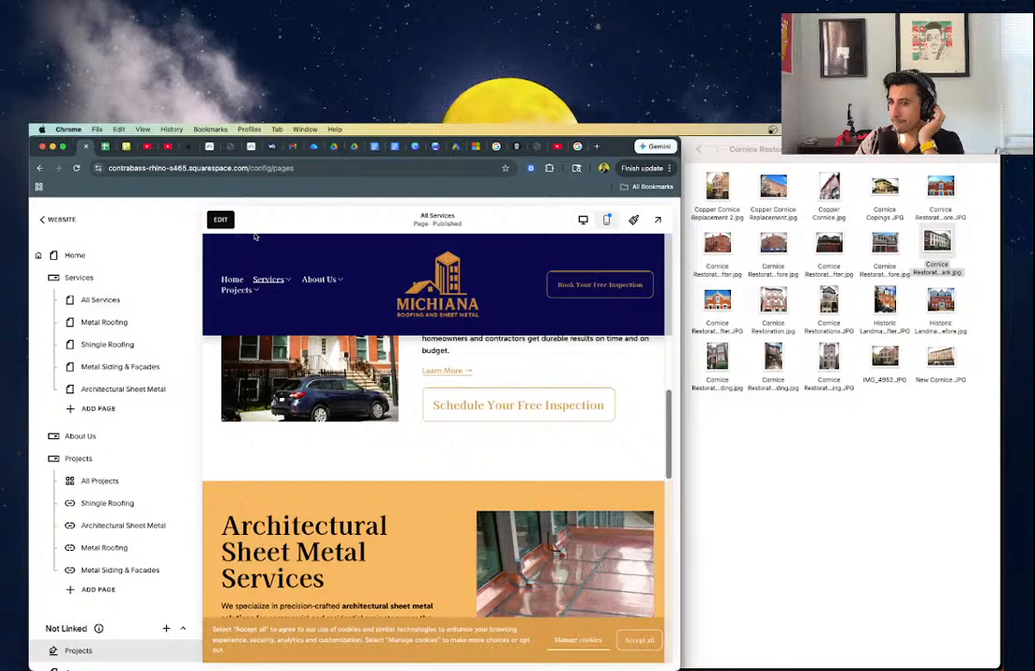
- Open the Architectural Sheet Metal service page and review its sections and ACM gallery in both mobile and desktop previews
{"action": "left_click", "coordinate": [162, 389]}
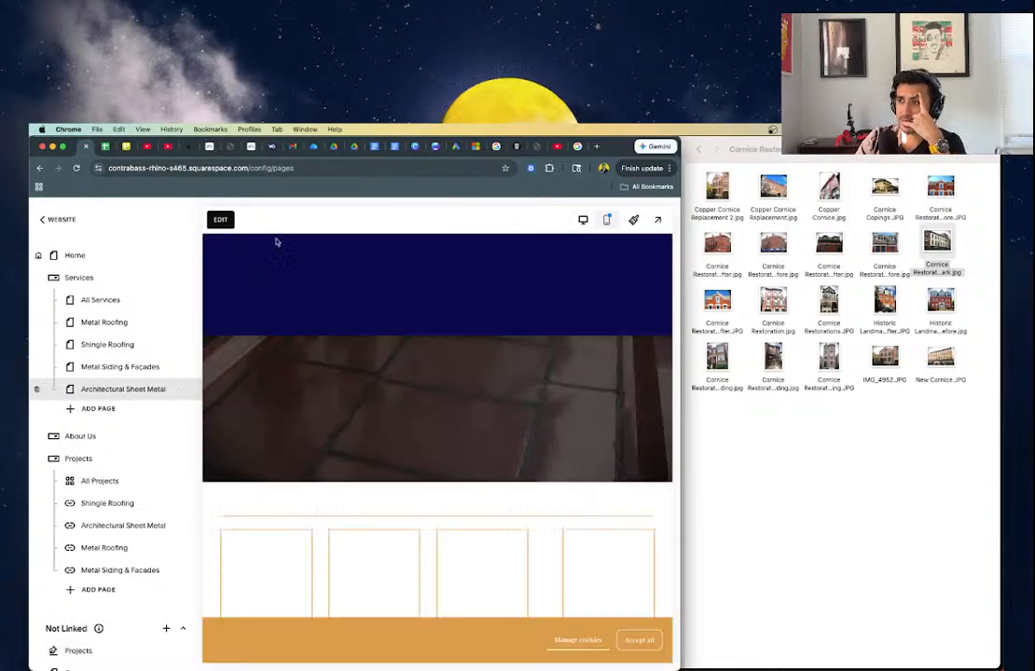
{"action": "scroll", "coordinate": [290, 347], "scroll_direction": "down", "scroll_amount": 4}
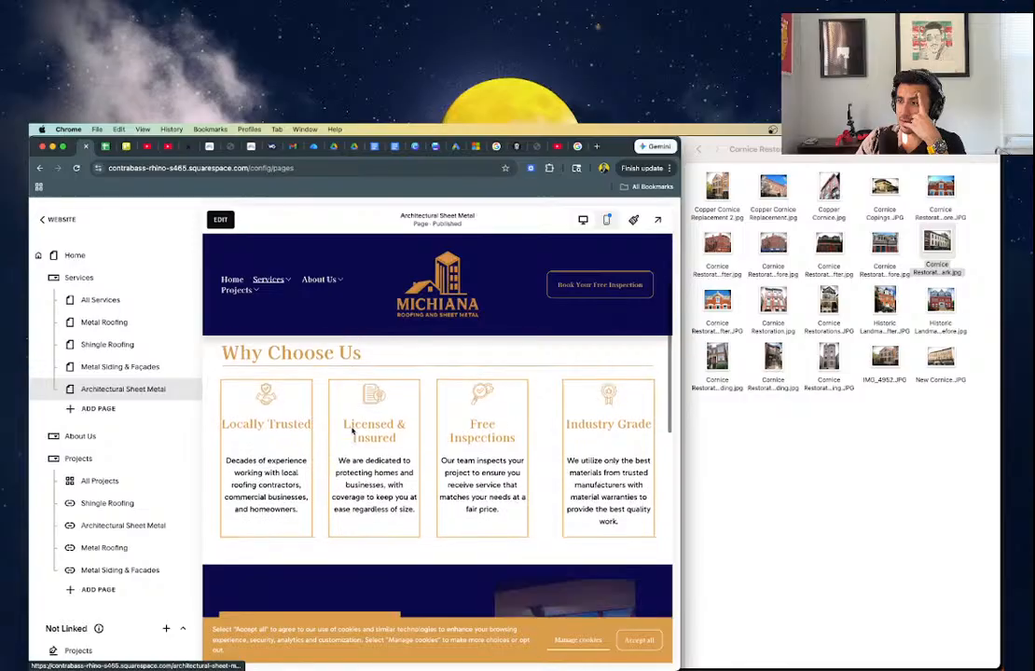
{"action": "left_click", "coordinate": [607, 221]}
{"action": "scroll", "coordinate": [440, 454], "scroll_direction": "down", "scroll_amount": 10}
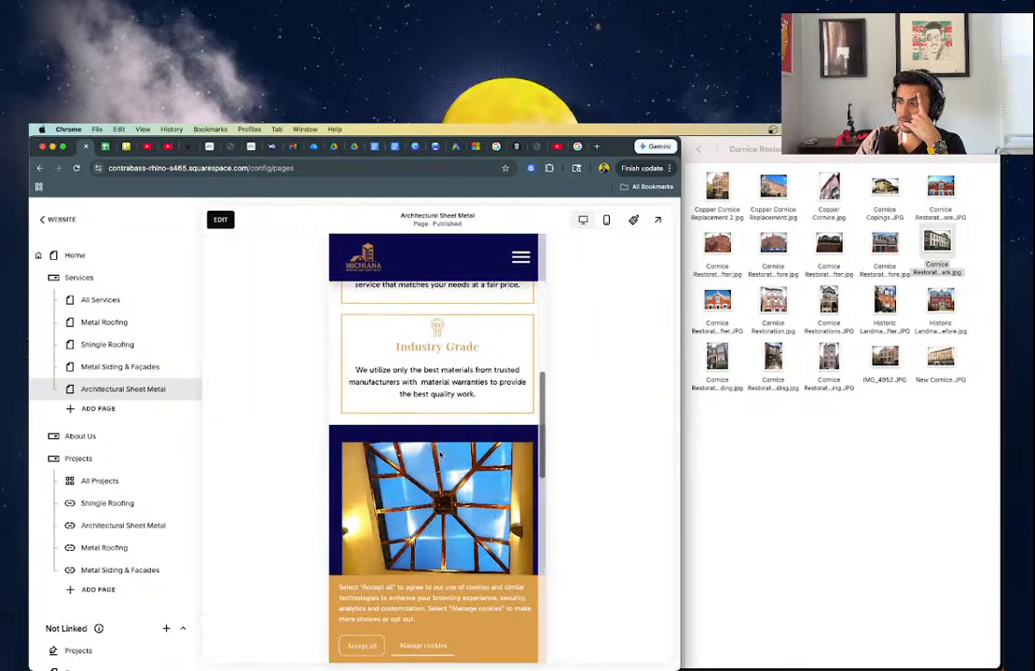
{"action": "scroll", "coordinate": [438, 452], "scroll_direction": "up", "scroll_amount": 3}
{"action": "scroll", "coordinate": [439, 453], "scroll_direction": "up", "scroll_amount": 4}
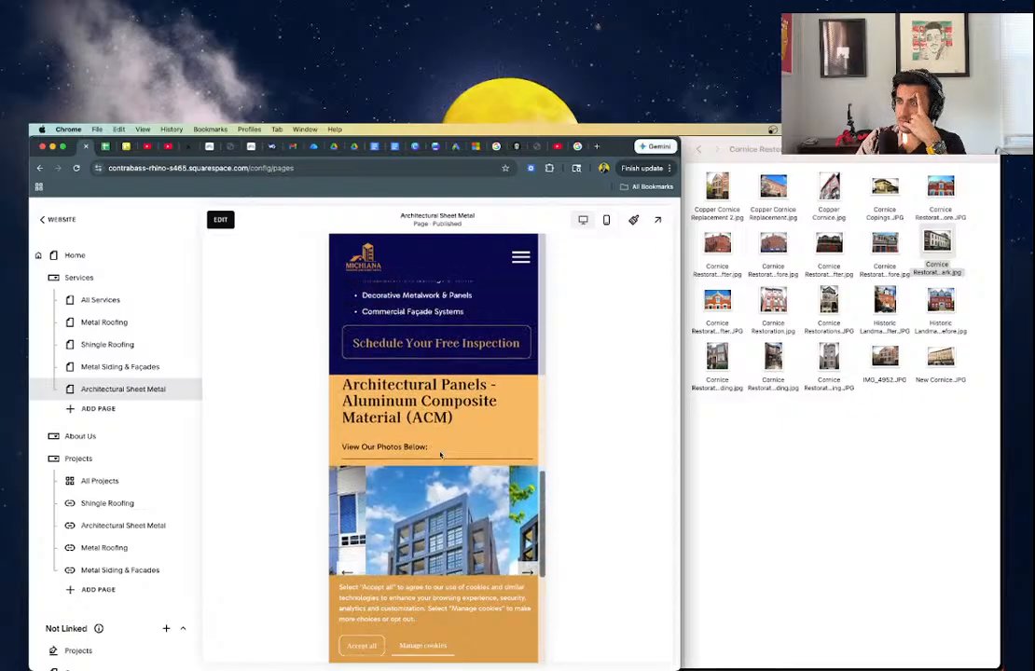
{"action": "scroll", "coordinate": [440, 454], "scroll_direction": "down", "scroll_amount": 8}
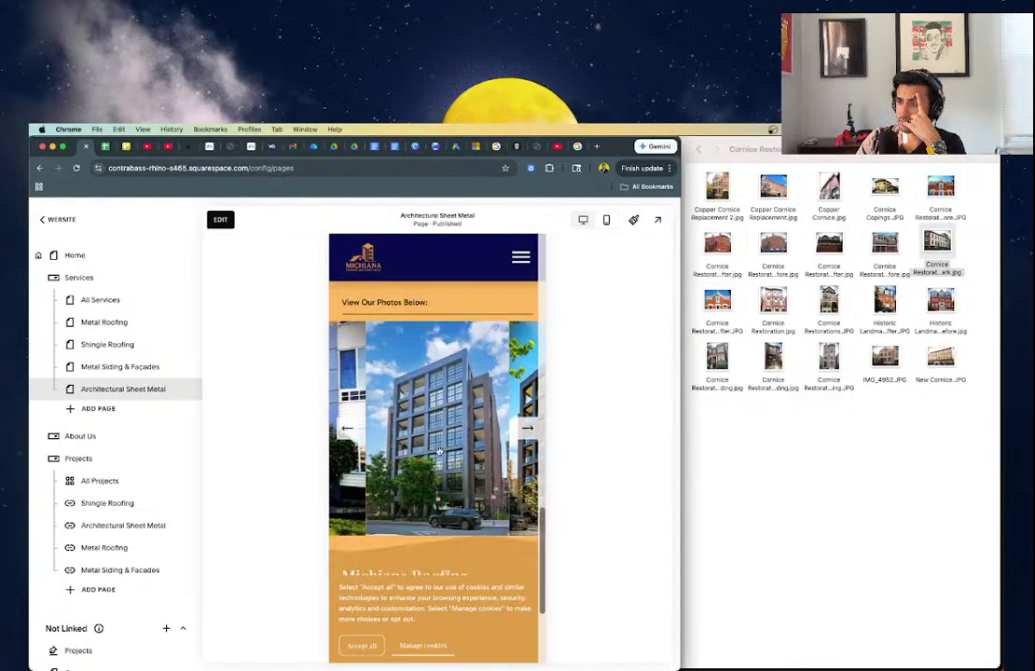
{"action": "scroll", "coordinate": [440, 454], "scroll_direction": "up", "scroll_amount": 3}
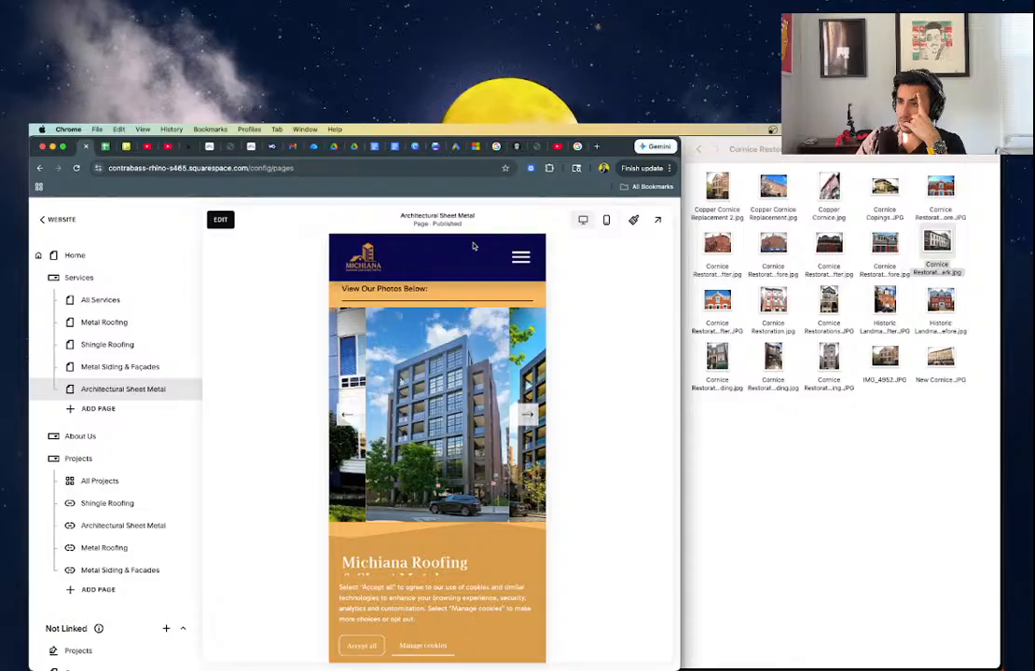
{"action": "left_click", "coordinate": [584, 221]}
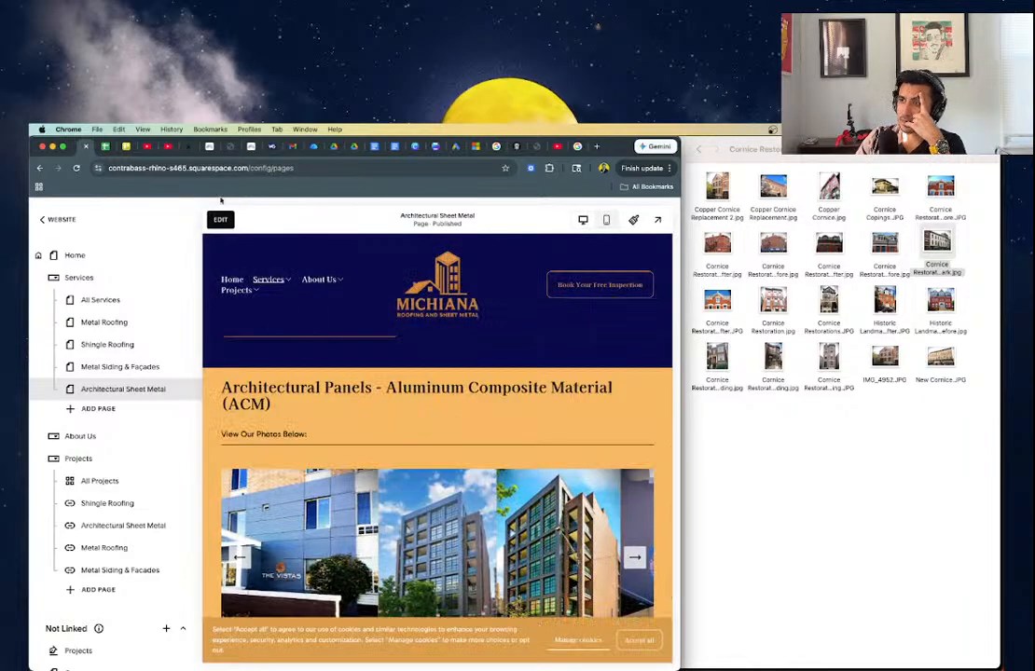
- Inspect the Architectural Sheet Metal page's ACM photo gallery in the page editor, and exit without changes
{"action": "left_click", "coordinate": [220, 219]}
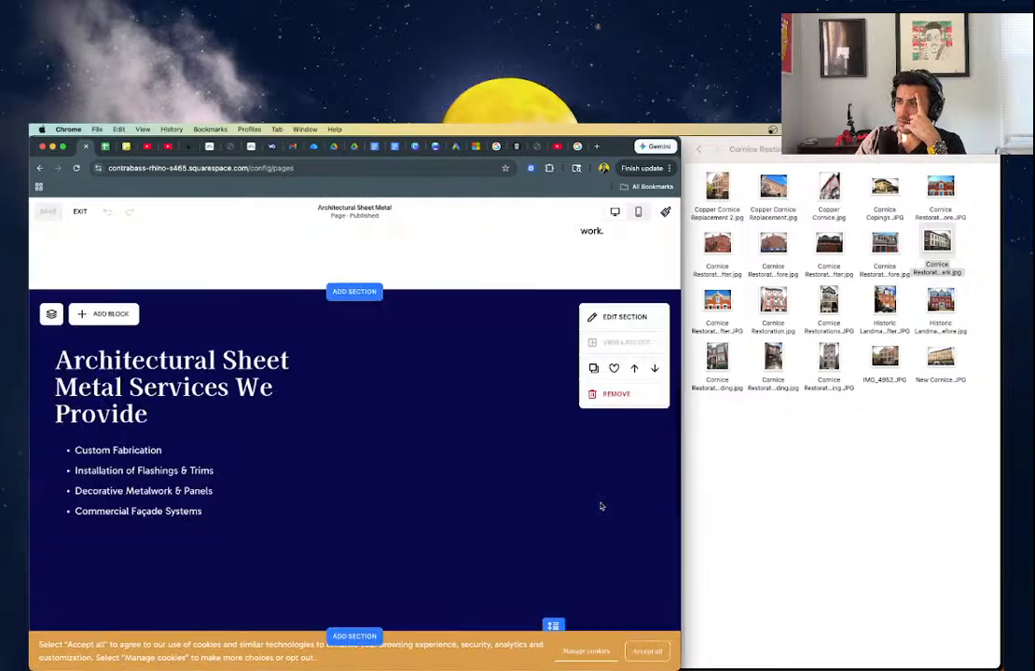
{"action": "scroll", "coordinate": [601, 507], "scroll_direction": "down", "scroll_amount": 10}
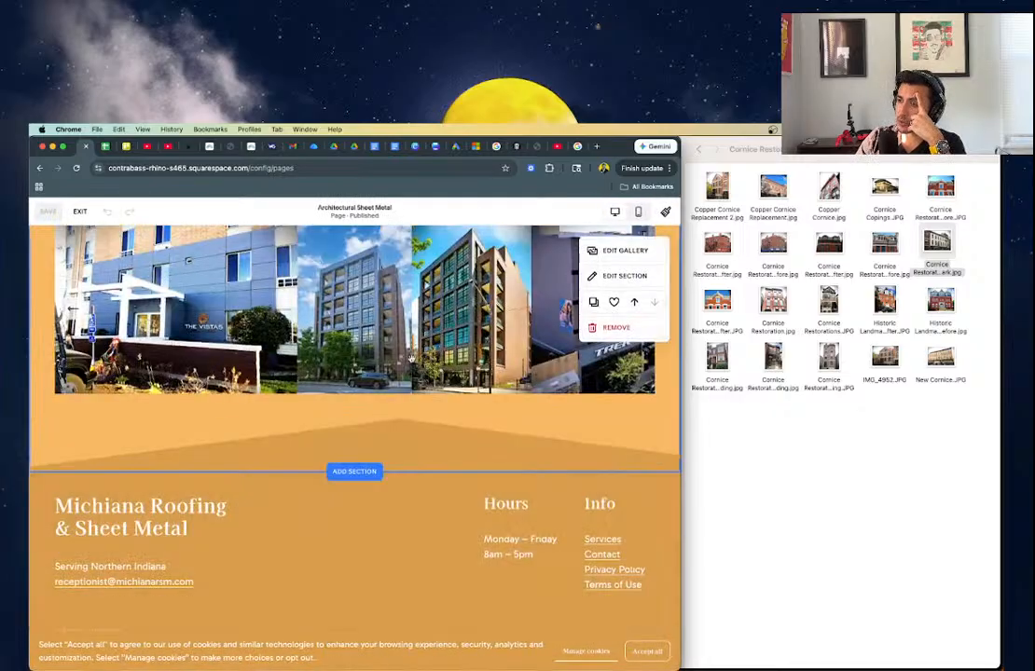
{"action": "scroll", "coordinate": [410, 359], "scroll_direction": "up", "scroll_amount": 3}
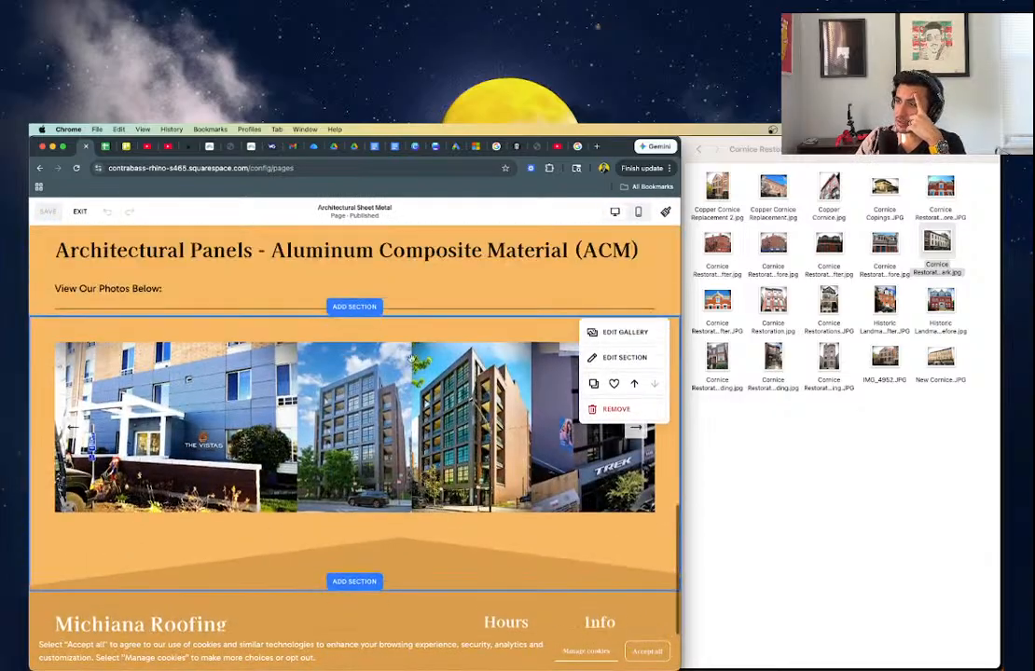
{"action": "left_click", "coordinate": [80, 211]}
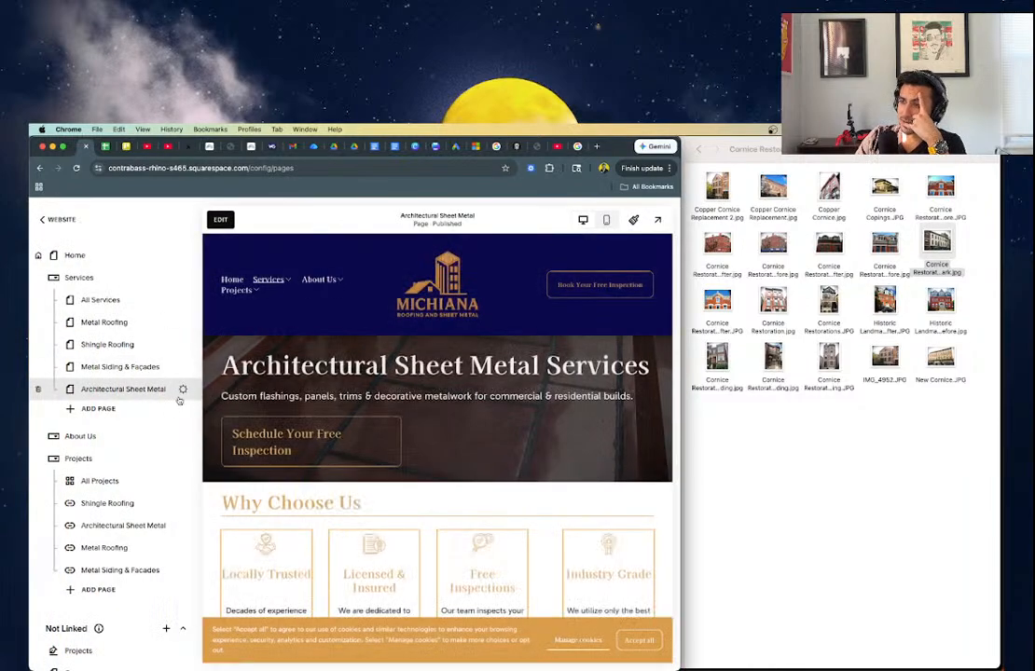
- Duplicate the Architectural Sheet Metal page as "Cornice Restoration" and place the copy below the original in the Services folder
{"action": "left_click", "coordinate": [182, 389]}
{"action": "scroll", "coordinate": [342, 483], "scroll_direction": "down", "scroll_amount": 2}
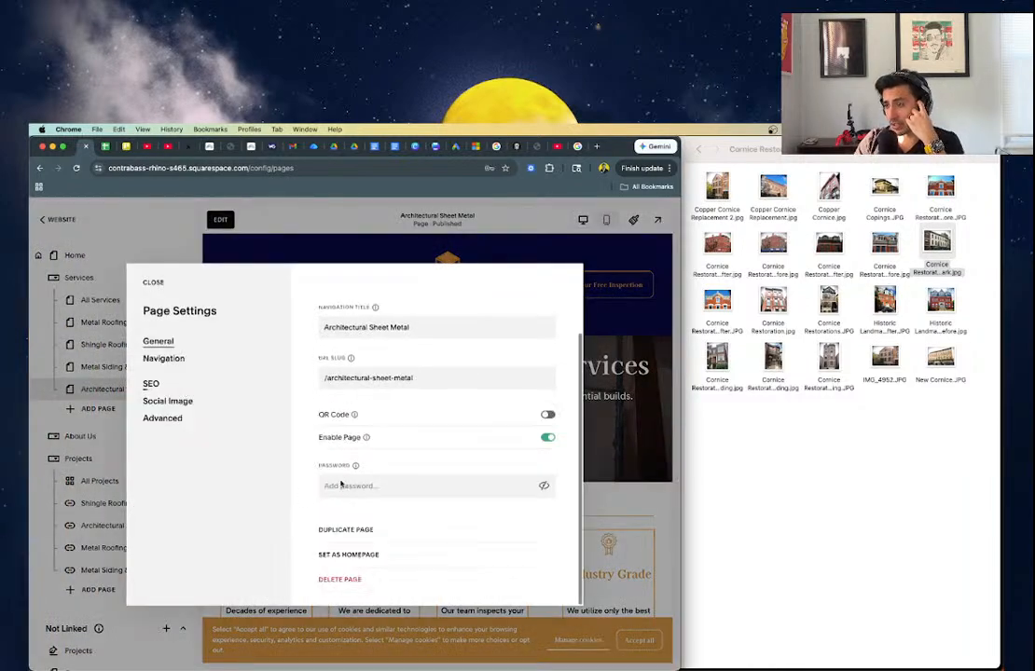
{"action": "left_click", "coordinate": [345, 530]}
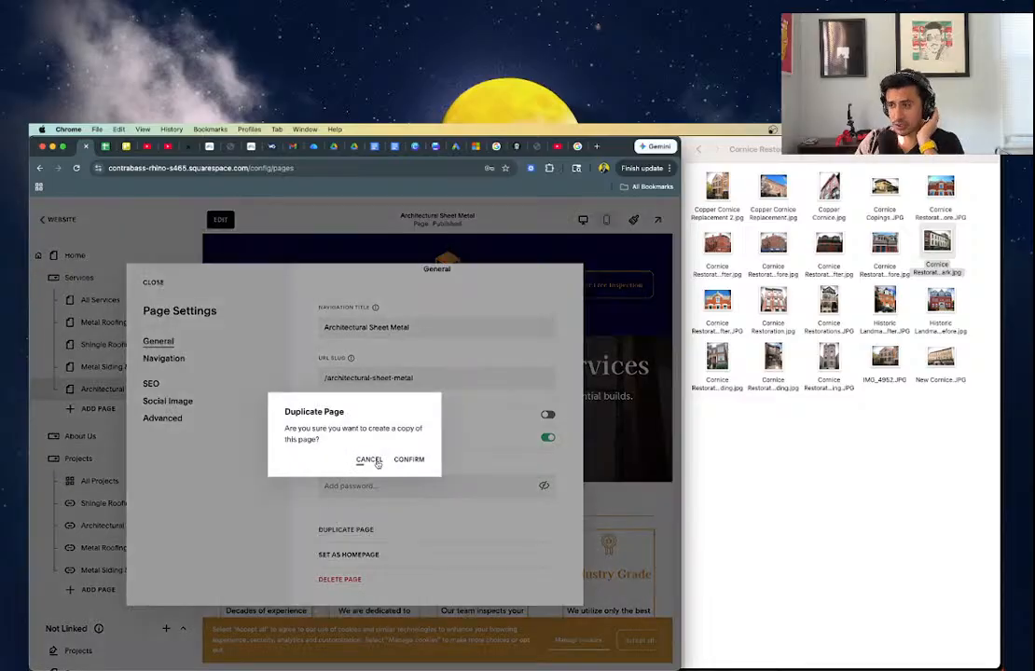
{"action": "left_click", "coordinate": [409, 459]}
{"action": "type", "text": "Cornice Restoratio"}
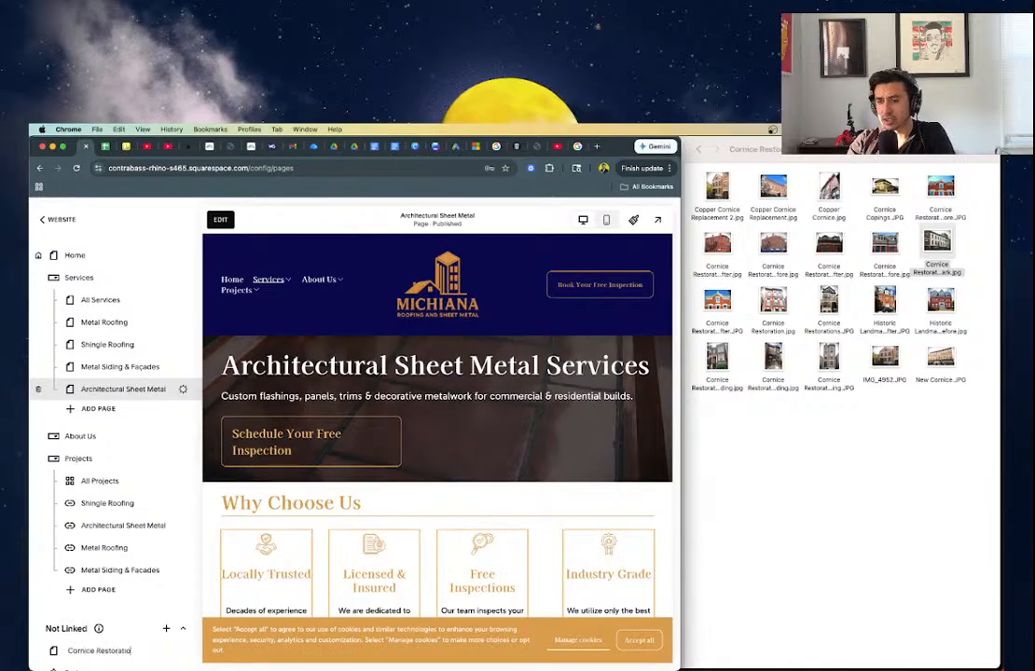
{"action": "key", "text": "Return"}
{"action": "left_click_drag", "start_coordinate": [127, 652], "coordinate": [129, 412]}
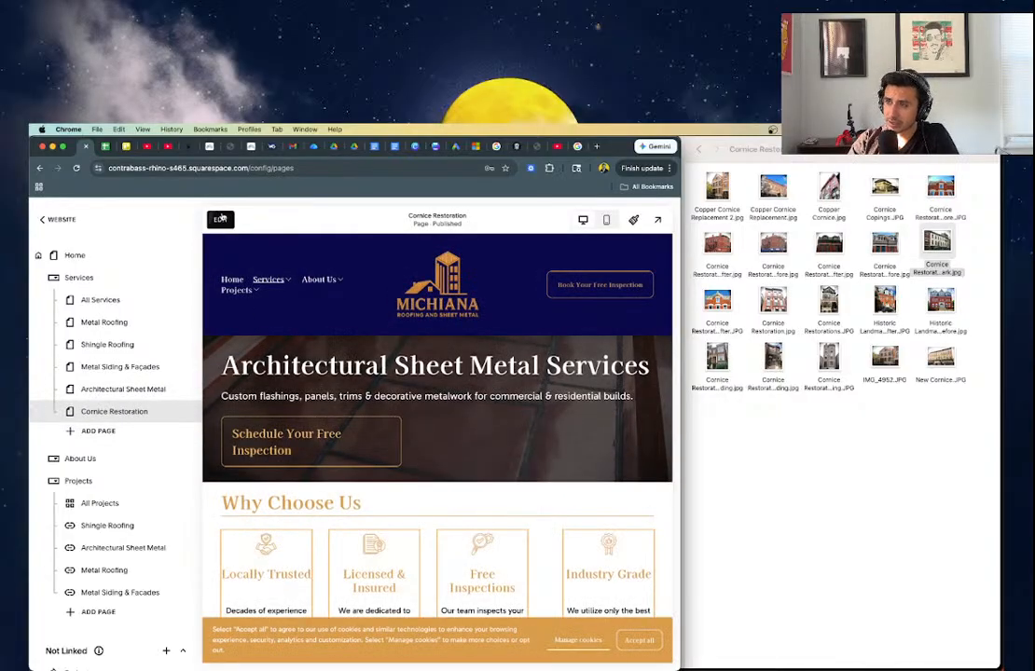
- Leave the page editor, switch to Gmail and open the "Quote - Phase 2 & Phase 3" conversation in the inbox
{"action": "left_click", "coordinate": [220, 219]}
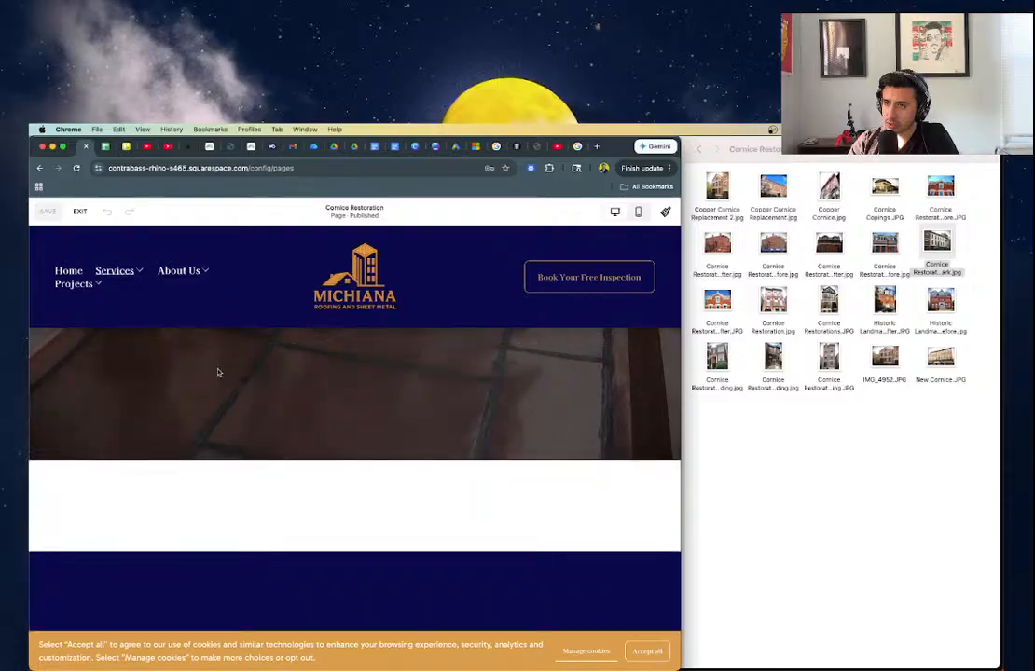
{"action": "left_click", "coordinate": [79, 214]}
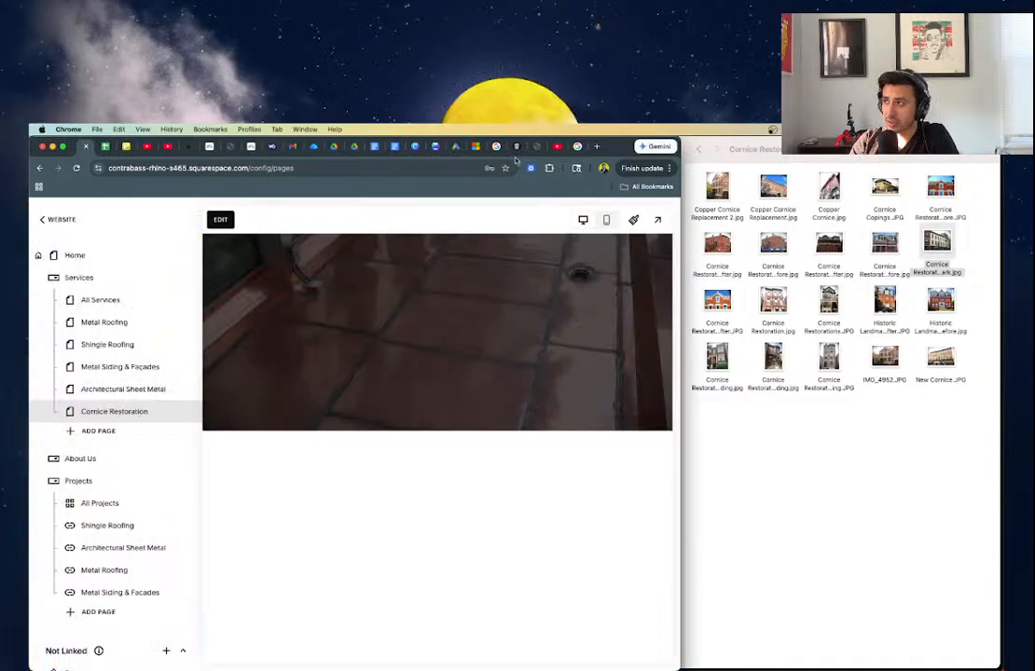
{"action": "left_click", "coordinate": [431, 148]}
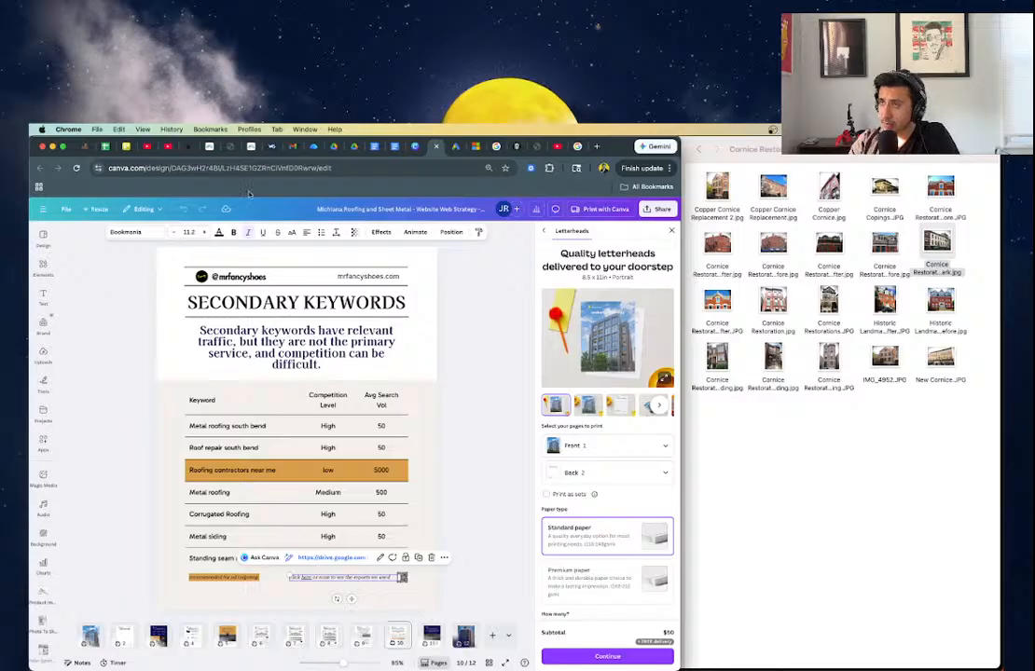
{"action": "left_click", "coordinate": [291, 147]}
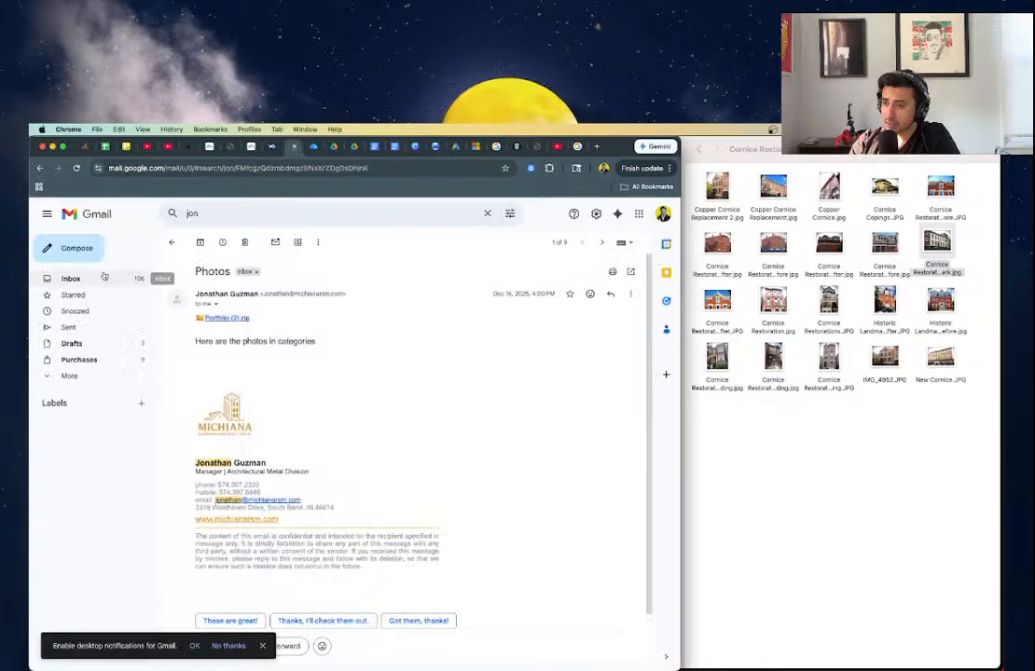
{"action": "left_click", "coordinate": [168, 241]}
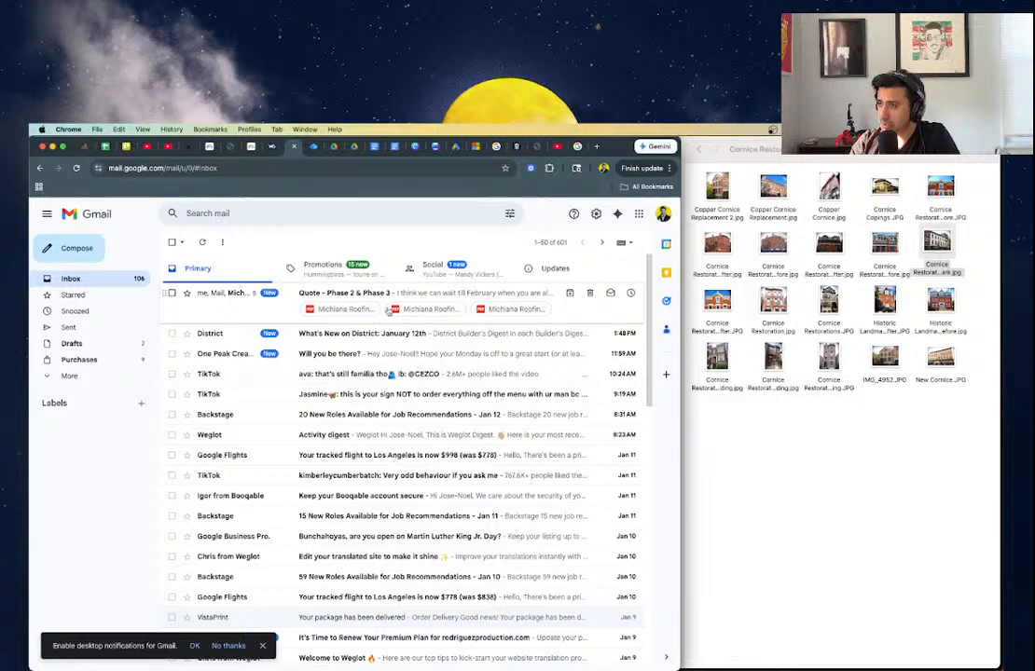
{"action": "left_click", "coordinate": [418, 297]}
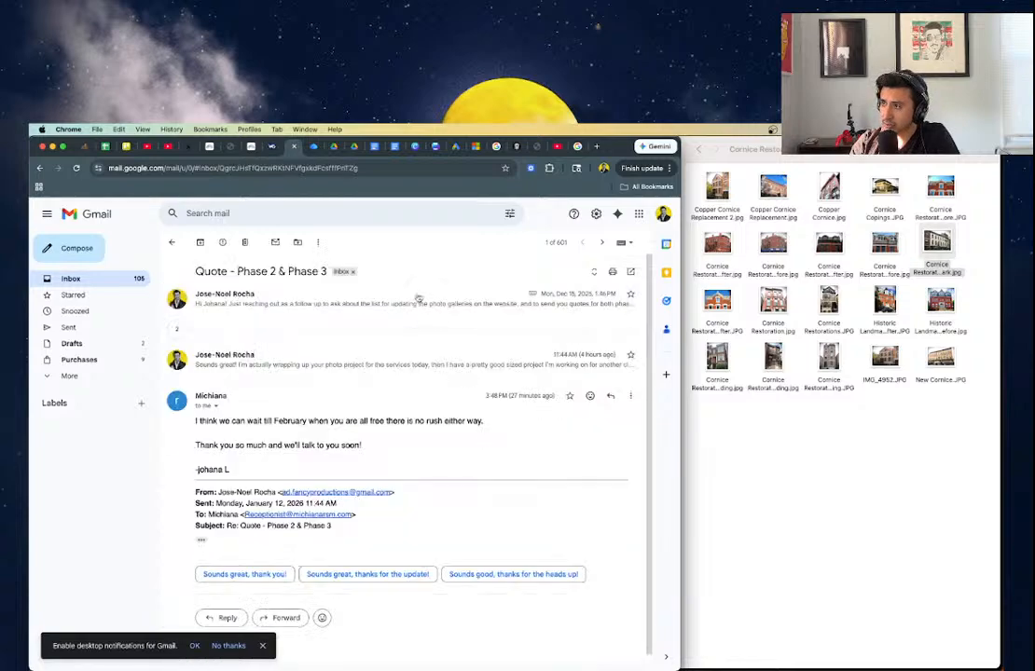
- Expand the conversation's first message and read the Phase 2 Build Out List in its attached page breakdown PDF
{"action": "left_click", "coordinate": [176, 329]}
{"action": "left_click", "coordinate": [233, 382]}
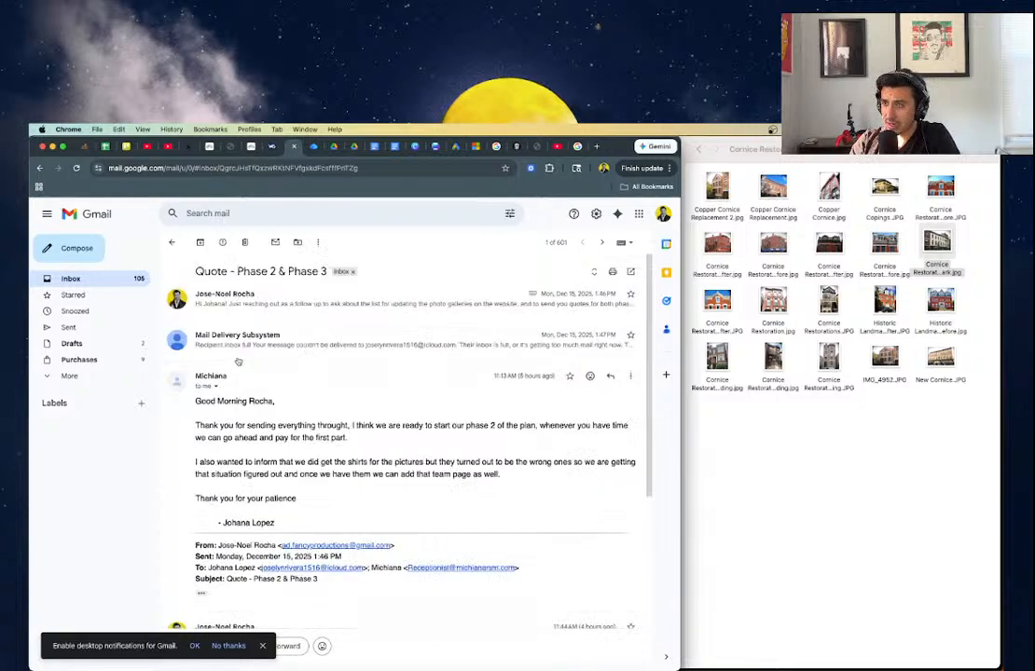
{"action": "left_click", "coordinate": [238, 359]}
{"action": "left_click", "coordinate": [232, 308]}
{"action": "scroll", "coordinate": [522, 587], "scroll_direction": "down", "scroll_amount": 3}
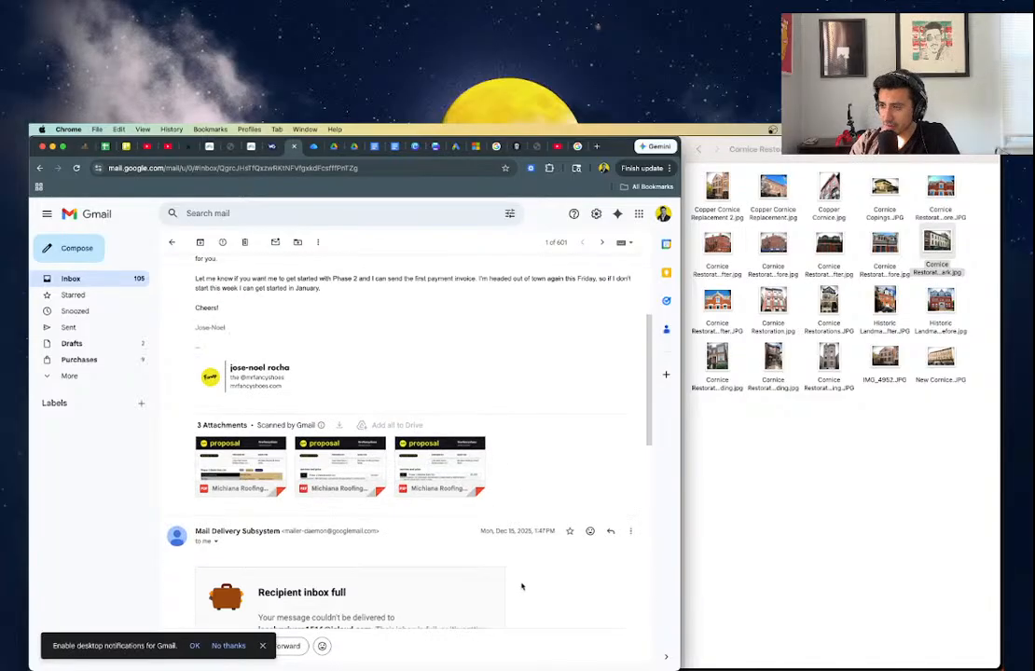
{"action": "left_click", "coordinate": [235, 438]}
{"action": "scroll", "coordinate": [396, 448], "scroll_direction": "down", "scroll_amount": 2}
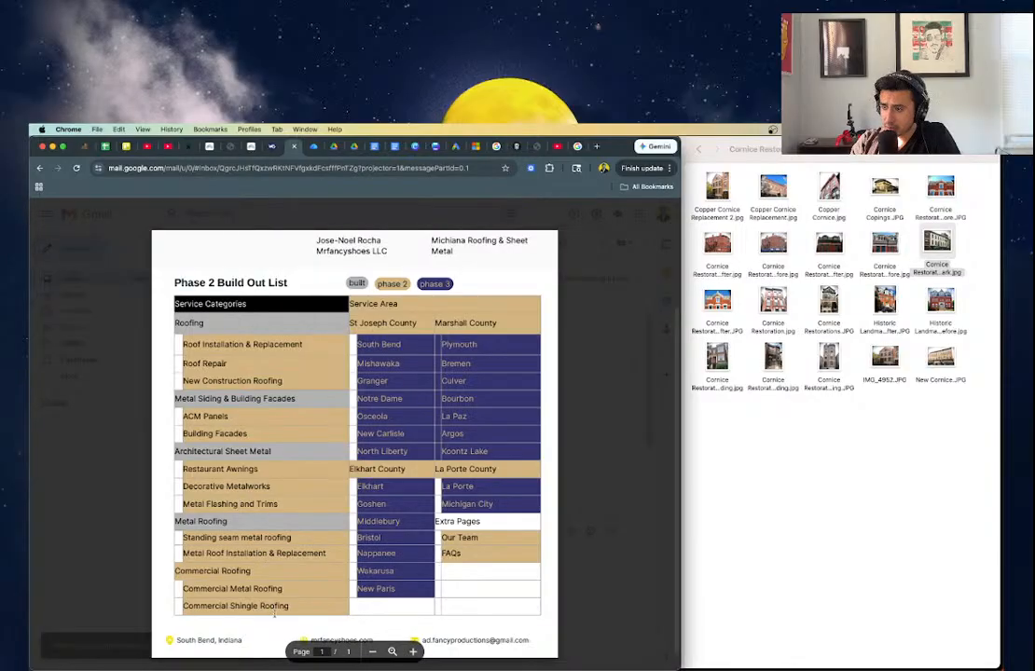
{"action": "scroll", "coordinate": [270, 605], "scroll_direction": "down", "scroll_amount": 1}
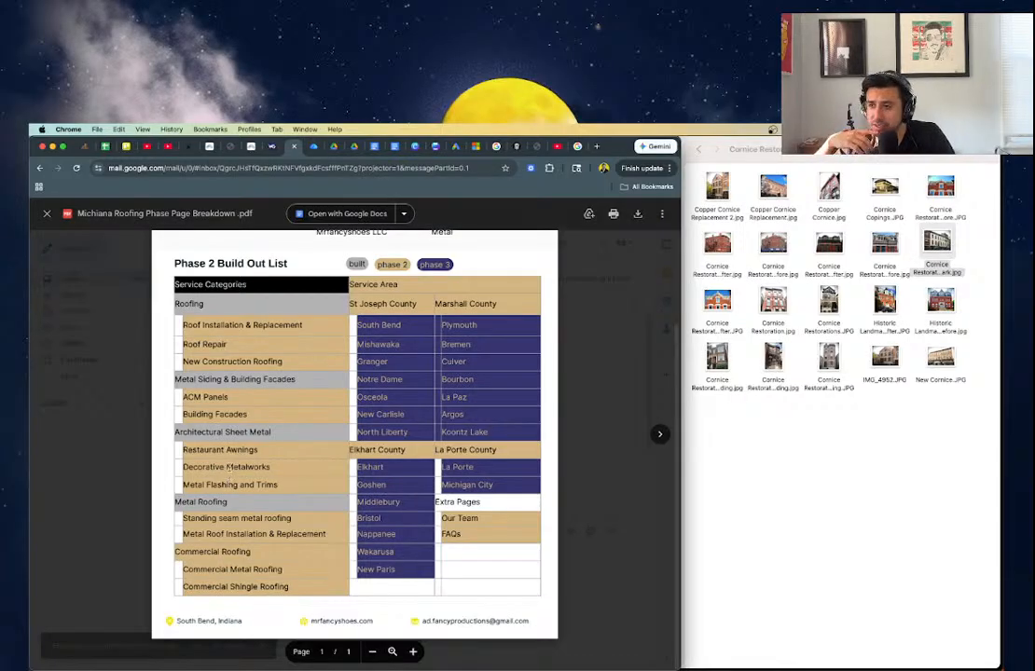
- Search Google for "are cornices always made of metal" and read the answer
{"action": "key", "text": "super+t"}
{"action": "type", "text": "are c"}
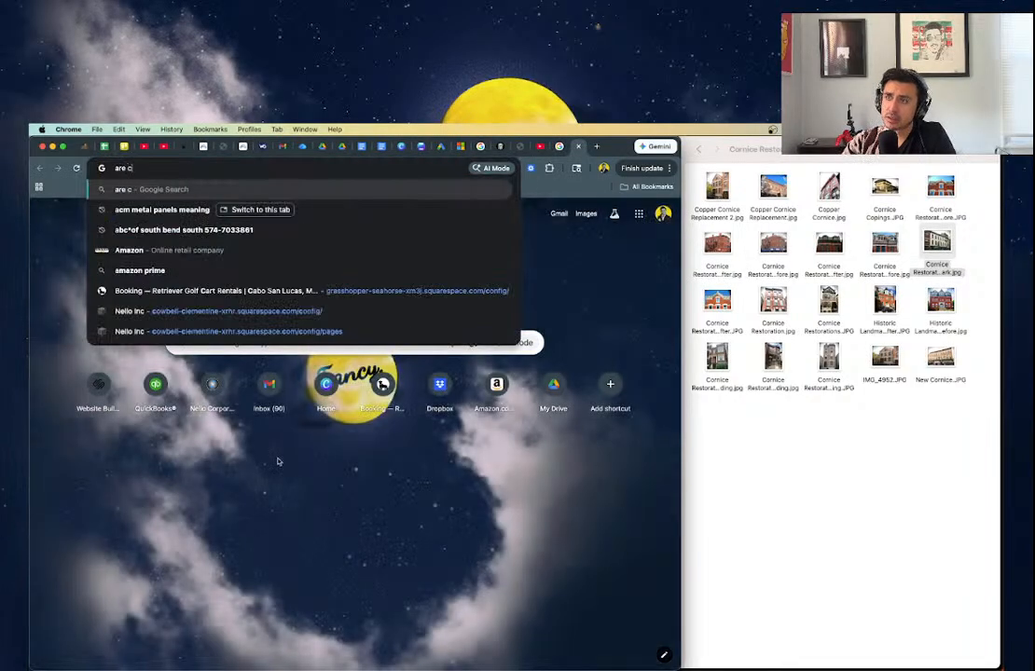
{"action": "type", "text": "ornices always "}
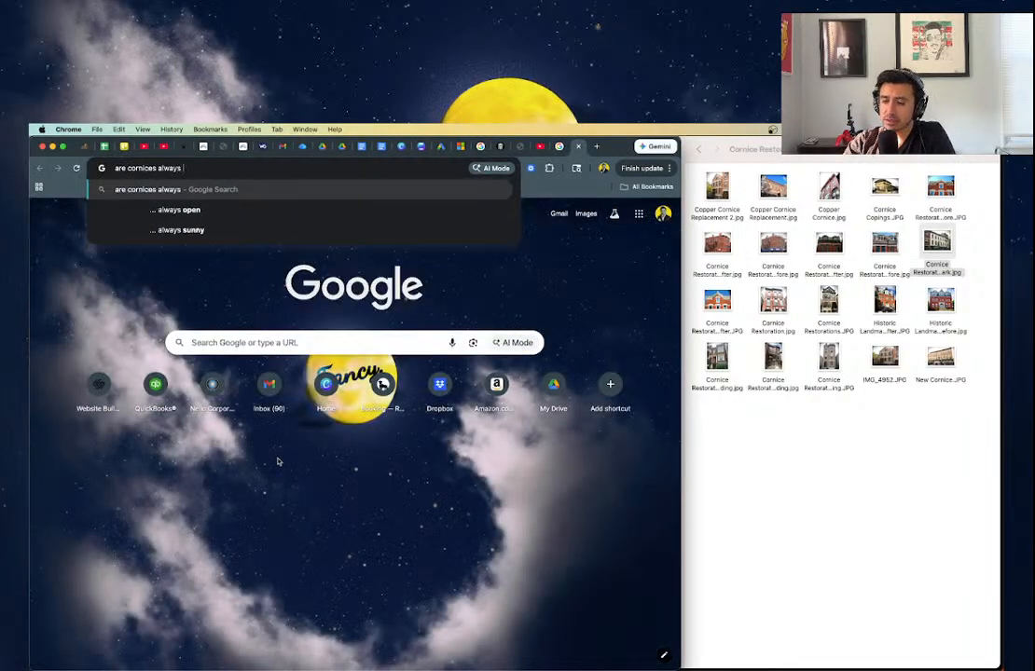
{"action": "type", "text": "made of metal"}
{"action": "key", "text": "Return"}
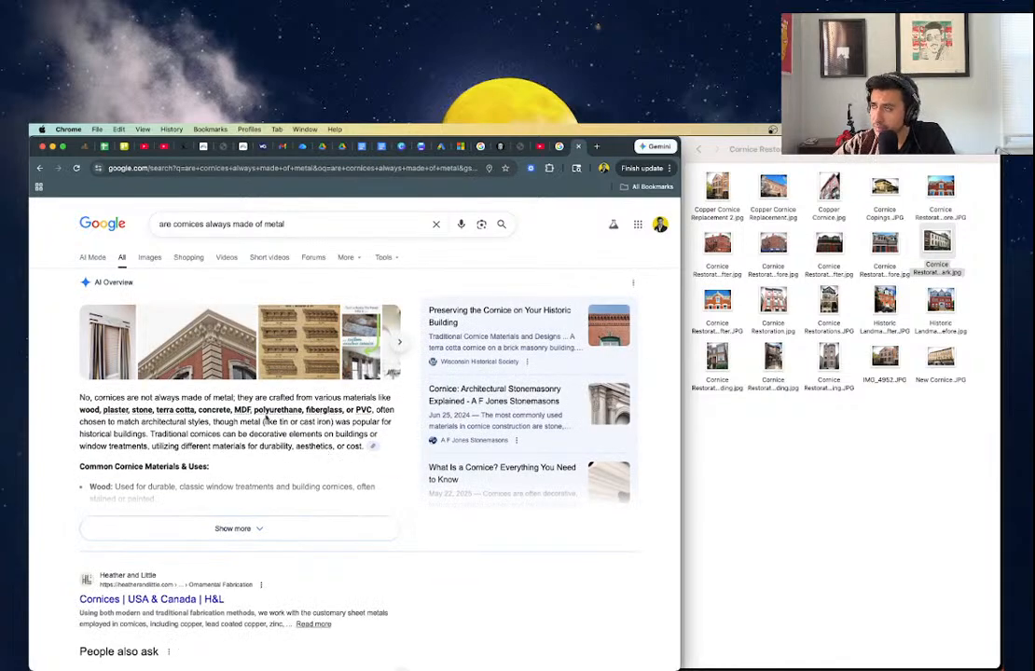
{"action": "key", "text": "super+t"}
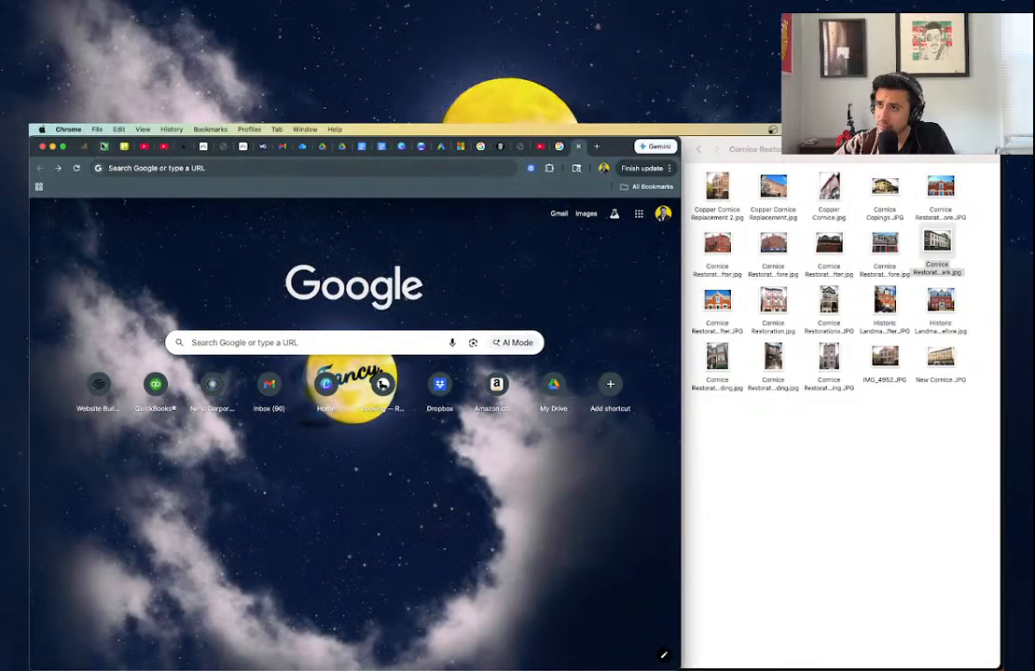
- Switch back to Squarespace and open the Cornice Restoration page for editing
{"action": "left_click", "coordinate": [106, 147]}
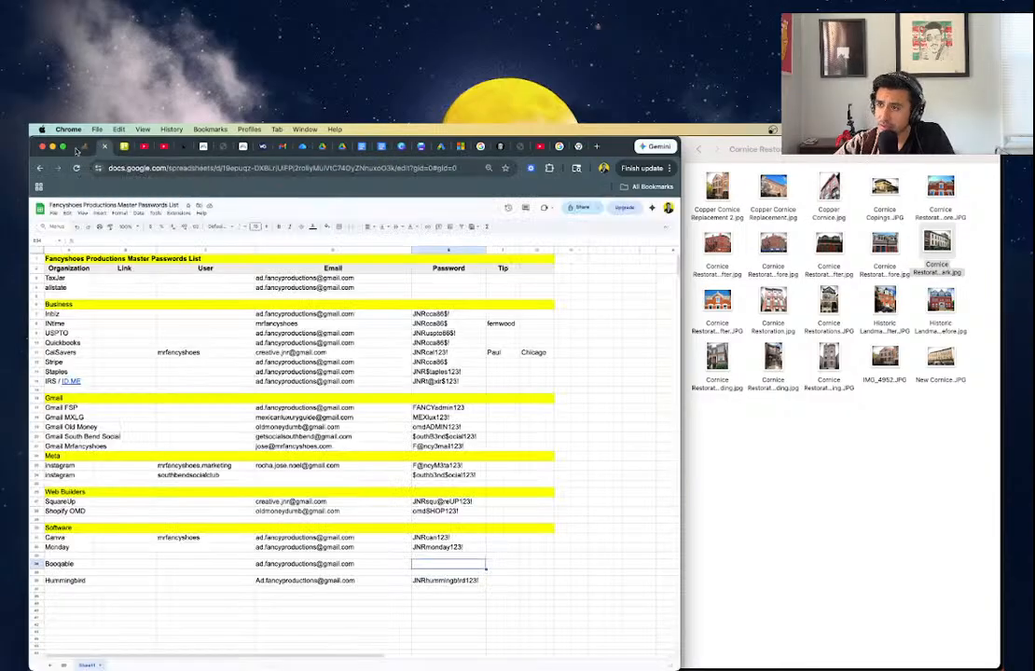
{"action": "left_click", "coordinate": [79, 147]}
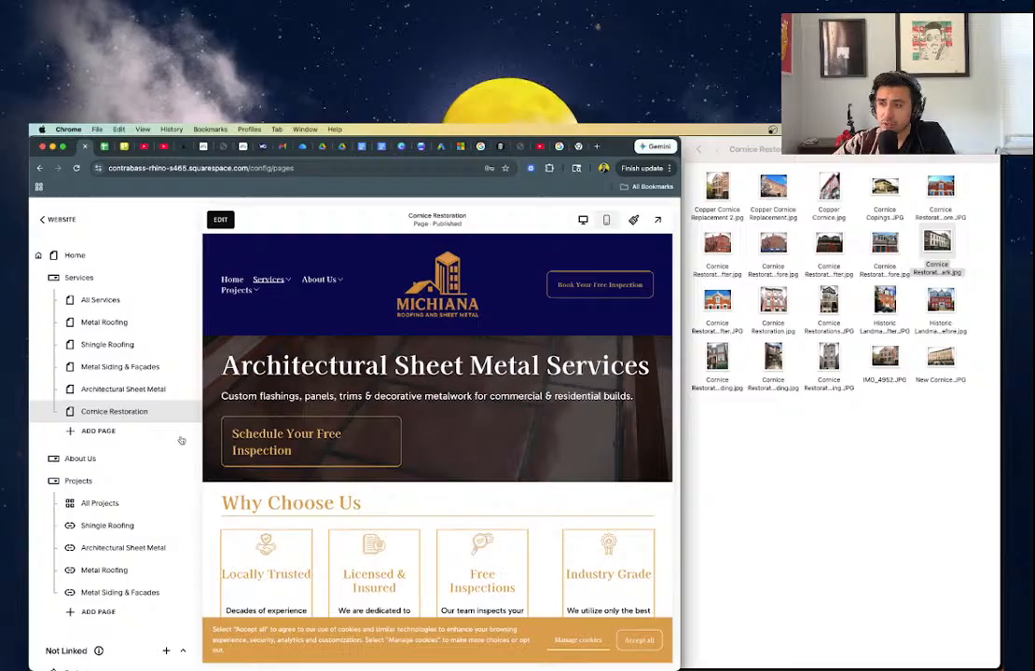
{"action": "left_click", "coordinate": [221, 219]}
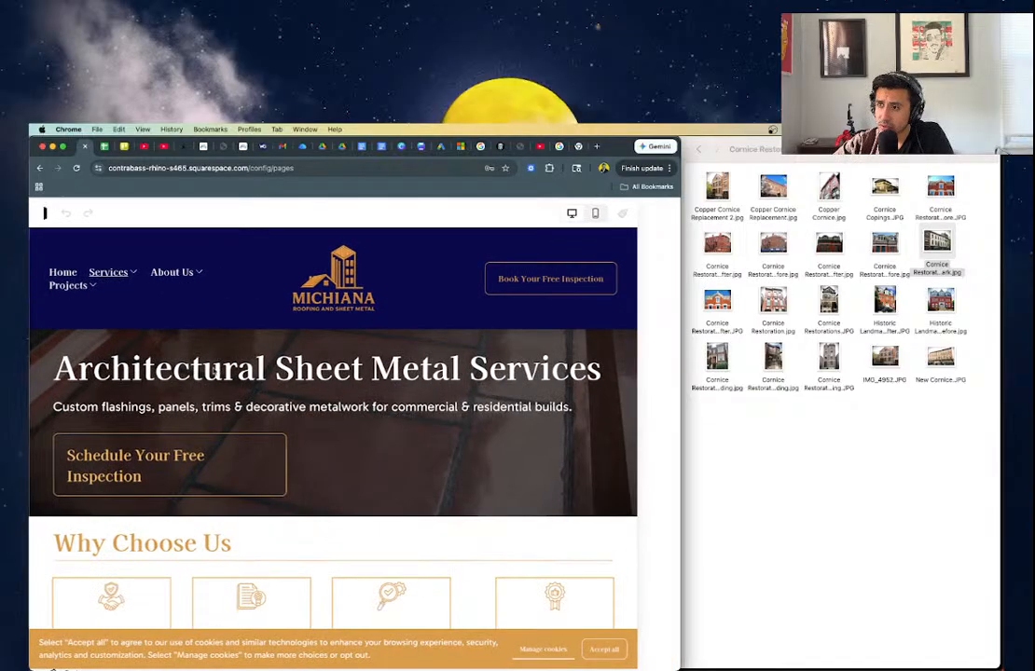
- Replace the banner heading text with "Cornice Restoration Services"
{"action": "triple_click", "coordinate": [207, 378]}
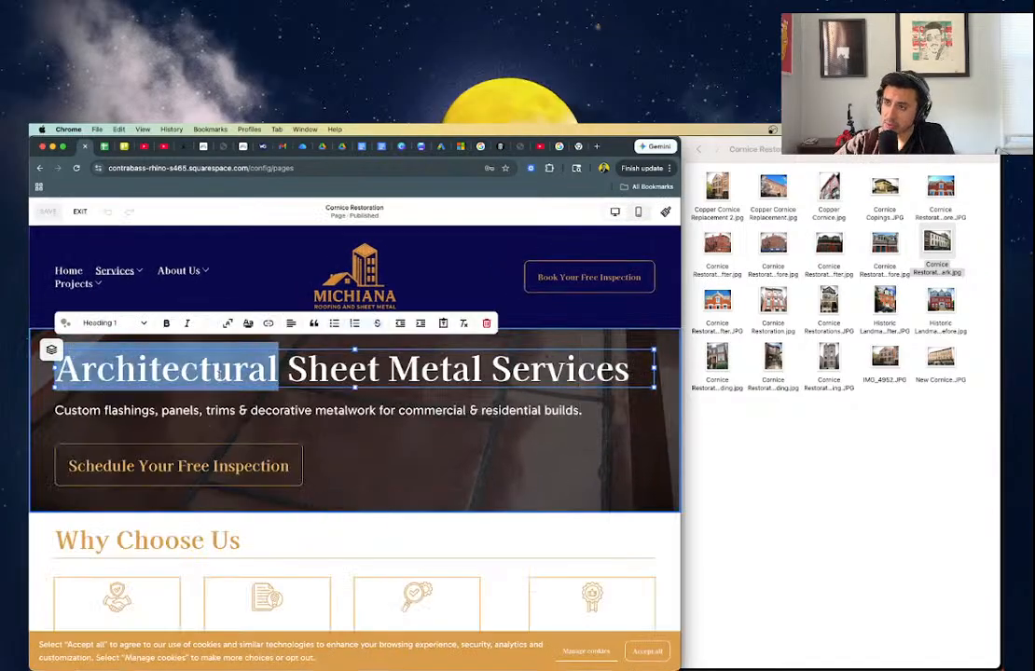
{"action": "type", "text": "Cornice Re"}
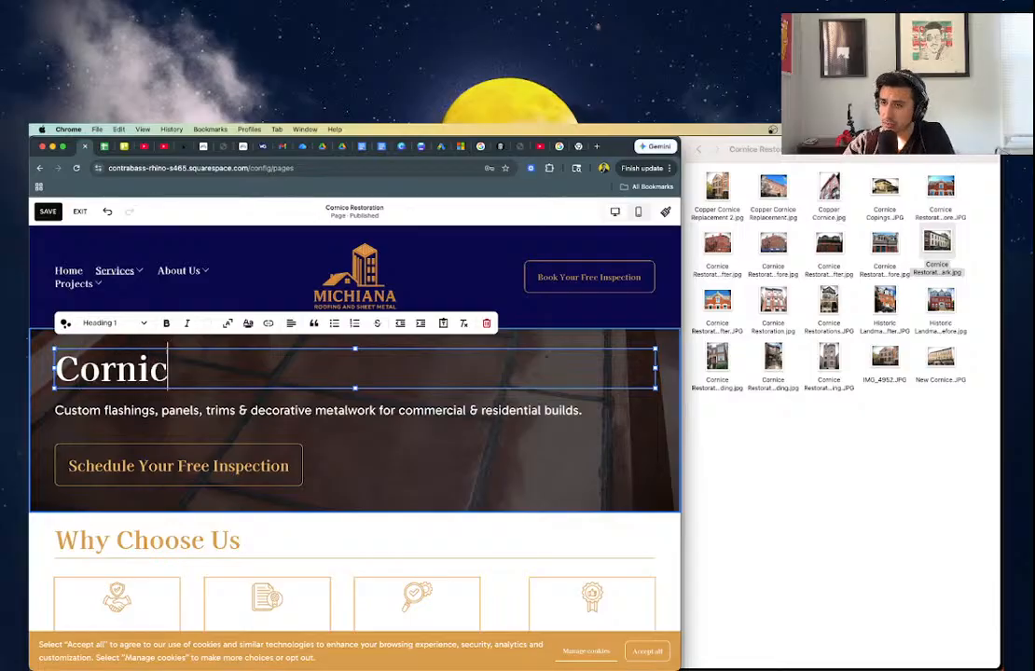
{"action": "key", "text": "BackSpace"}
{"action": "key", "text": "BackSpace"}
{"action": "type", "text": "Re"}
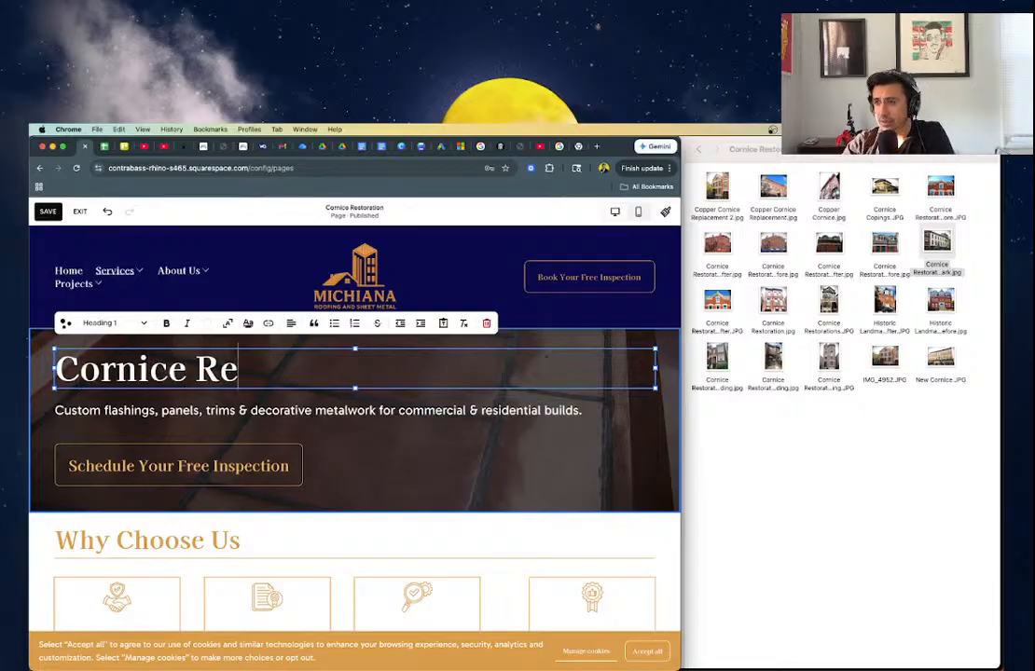
{"action": "type", "text": "storation and"}
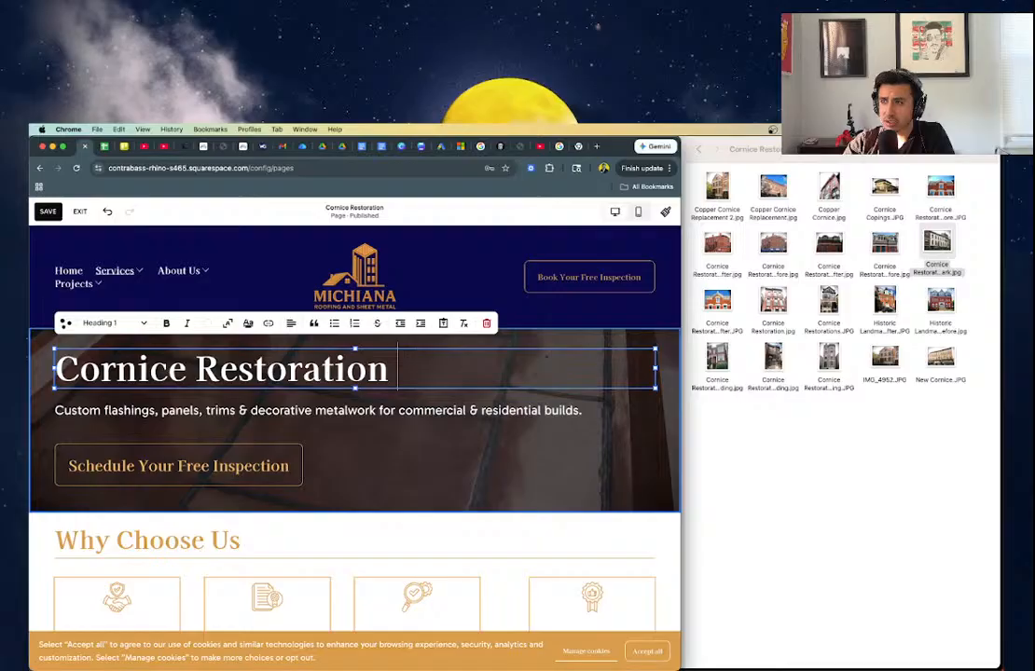
{"action": "key", "text": "BackSpace"}
{"action": "key", "text": "BackSpace"}
{"action": "key", "text": "BackSpace"}
{"action": "key", "text": "BackSpace"}
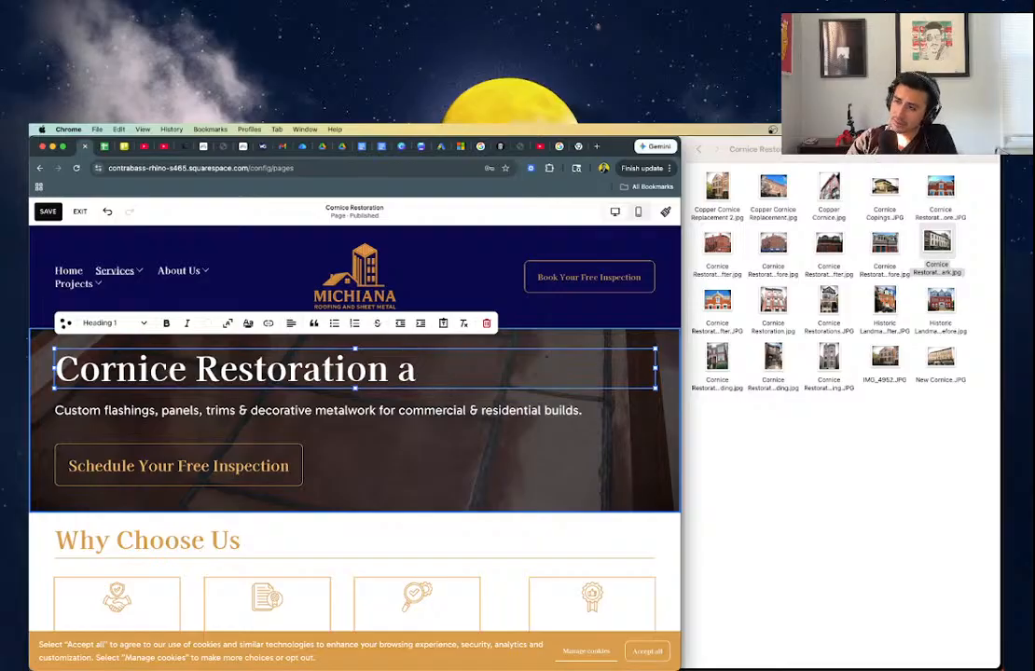
{"action": "type", "text": "Services"}
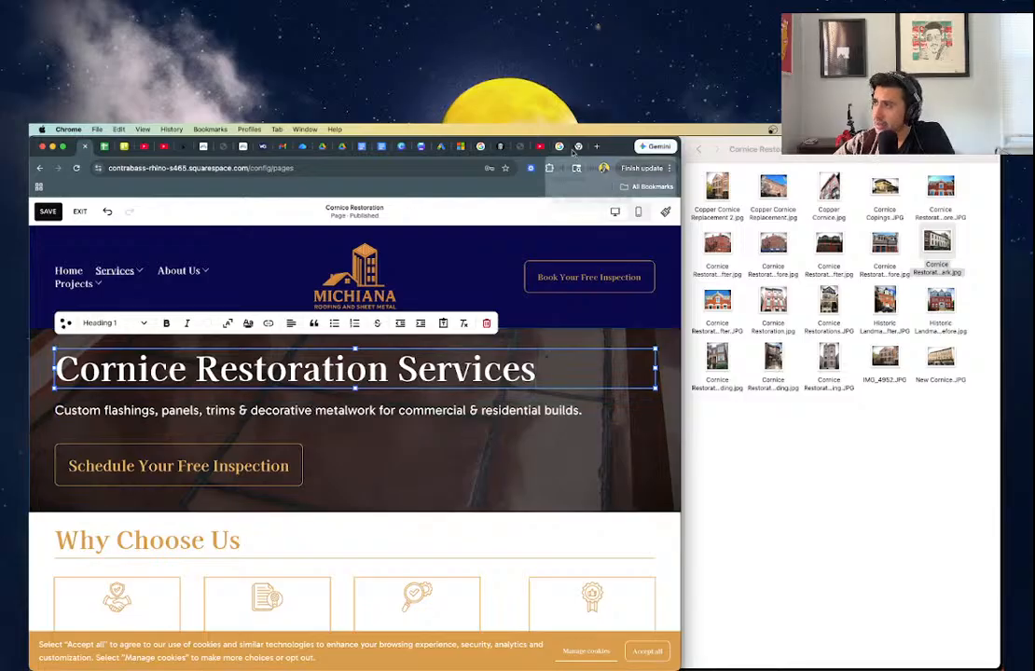
- Switch to ChatGPT and draft "Write an SEO Optimized wireframe for a Cornice Restoration Service page for Michiana Metal Roofing and Sheet Metal"
{"action": "key", "text": "super+t"}
{"action": "type", "text": "chat"}
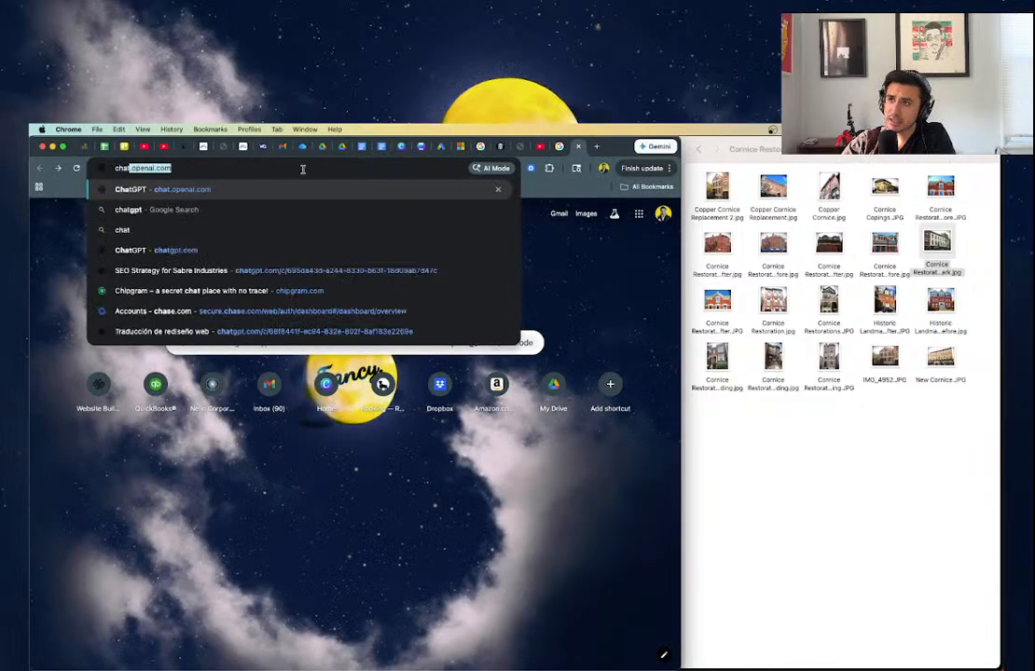
{"action": "key", "text": "Return"}
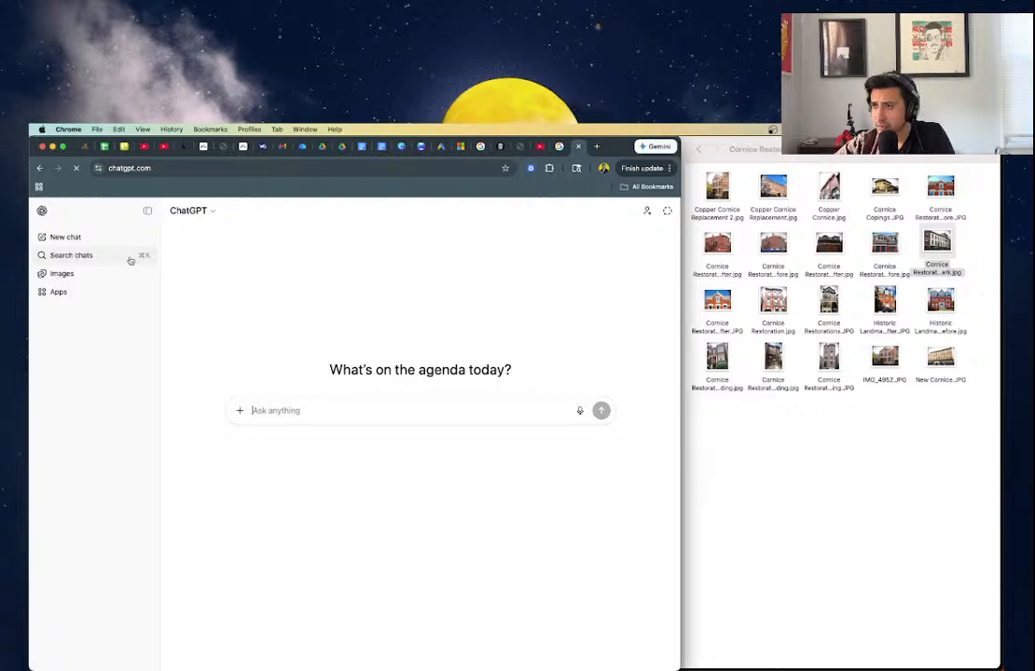
{"action": "type", "text": "Wri"}
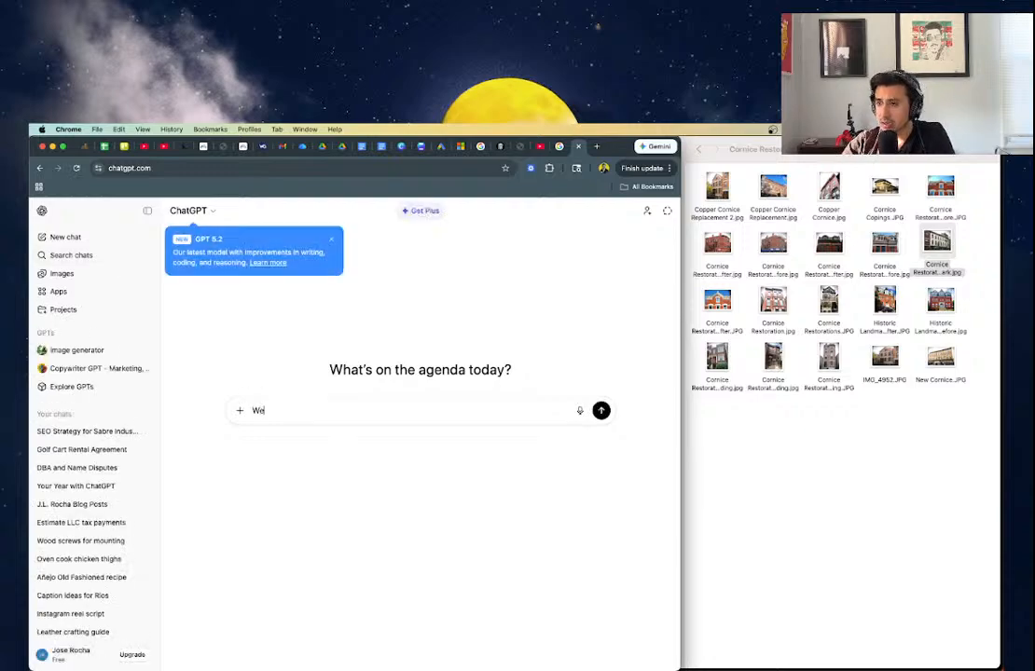
{"action": "type", "text": "te an SEO Optimized "}
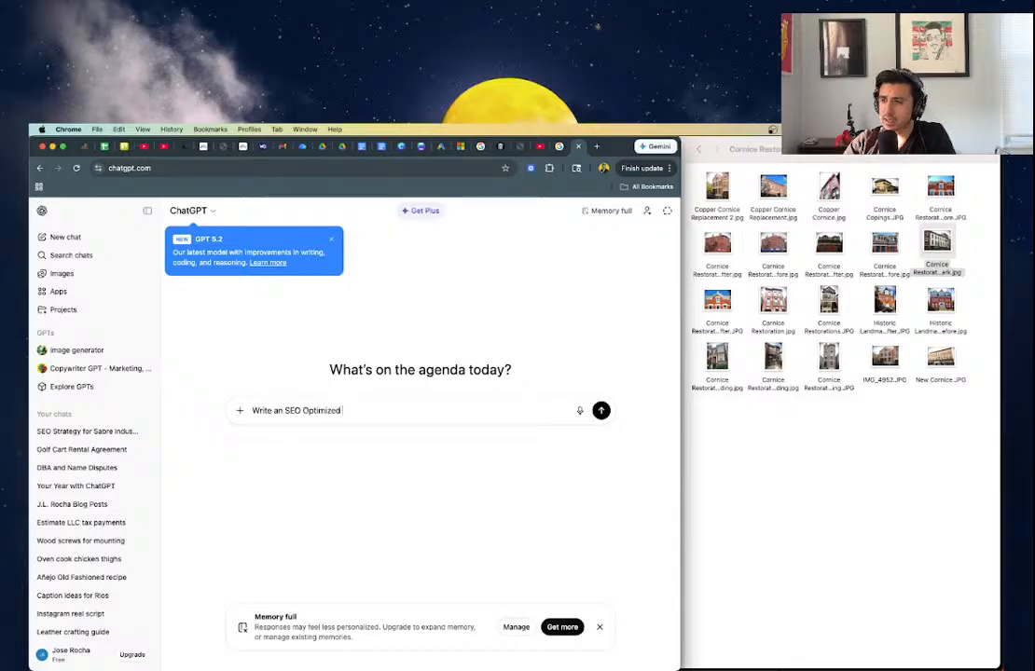
{"action": "type", "text": "wireframe"}
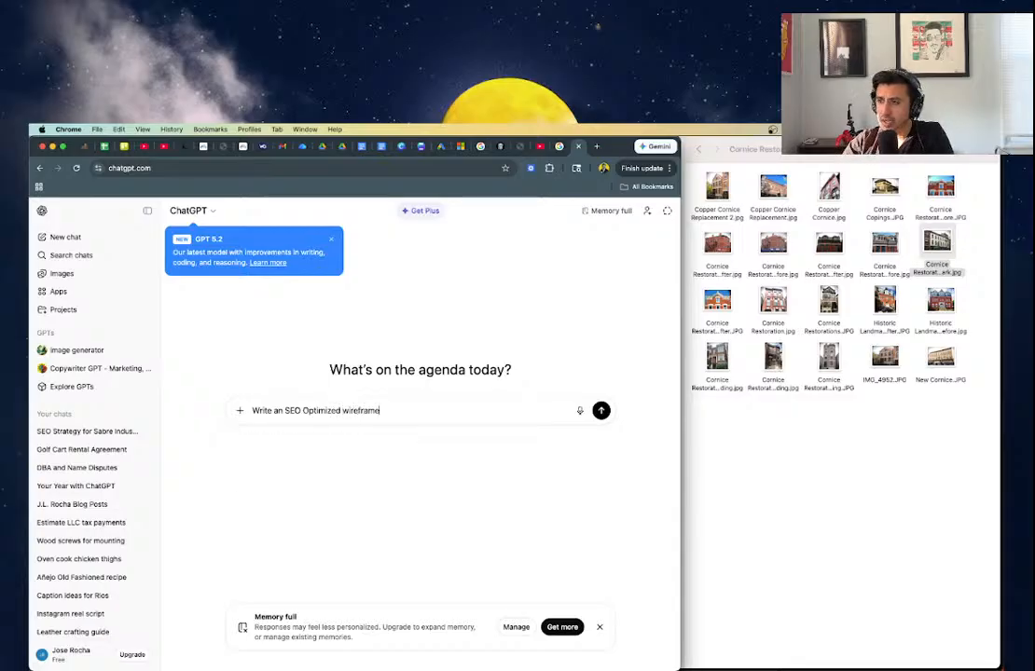
{"action": "type", "text": " for for a Cornice"}
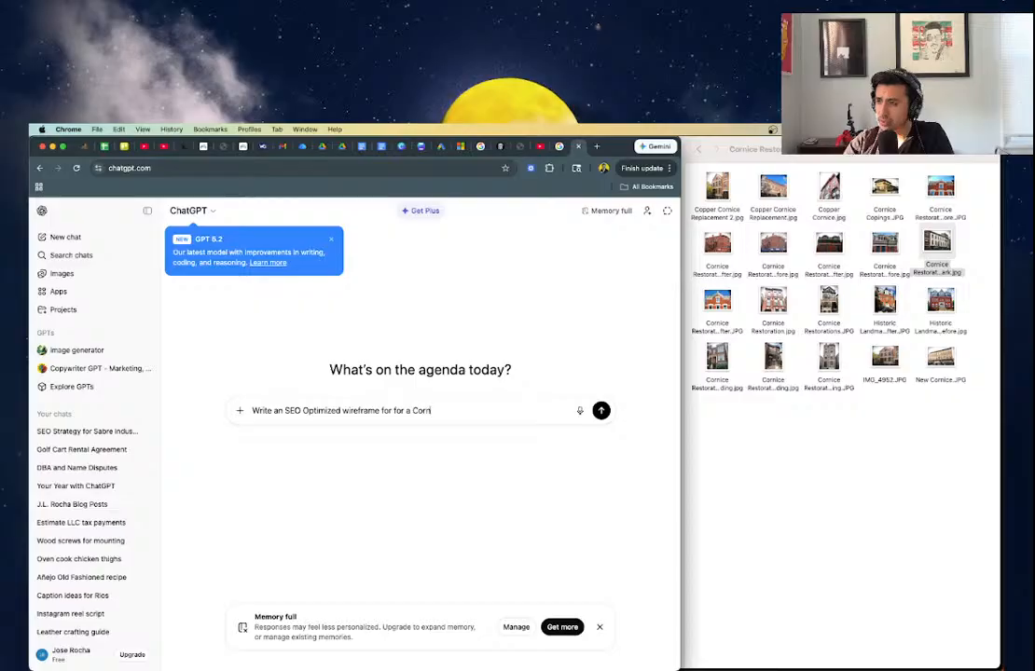
{"action": "double_click", "coordinate": [387, 411]}
{"action": "key", "text": "BackSpace"}
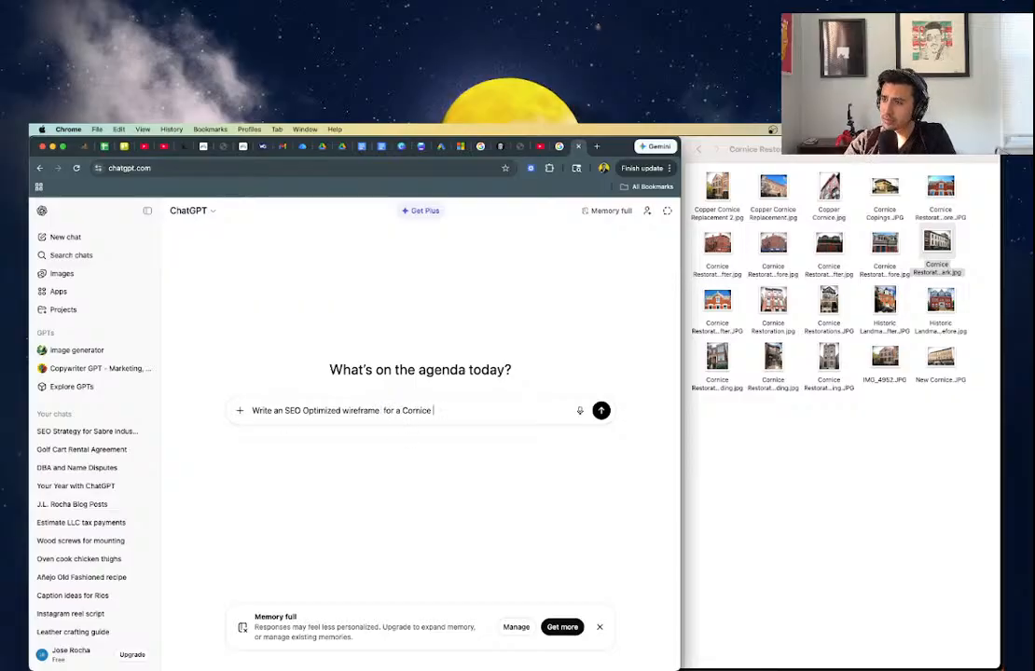
{"action": "type", "text": "Restoration Ser"}
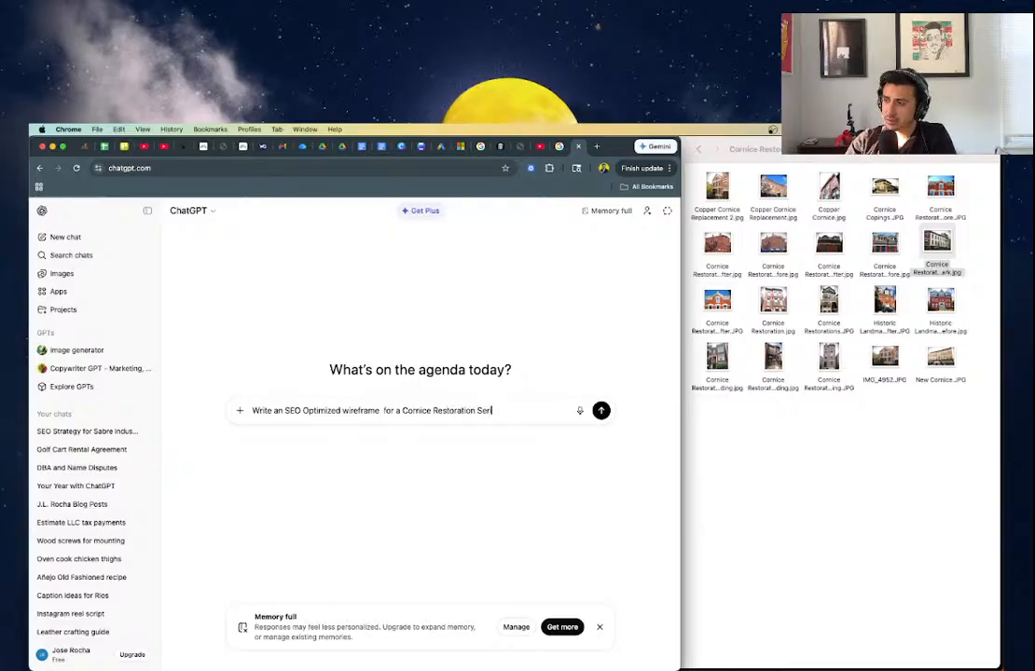
{"action": "type", "text": "vice page for a mel"}
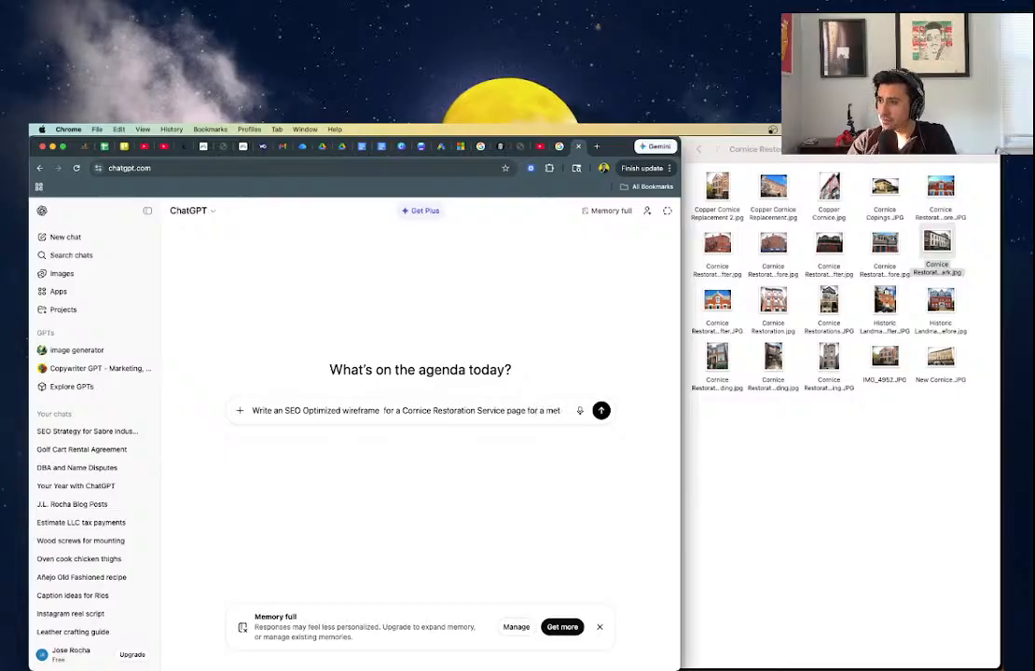
{"action": "type", "text": "chiana Met"}
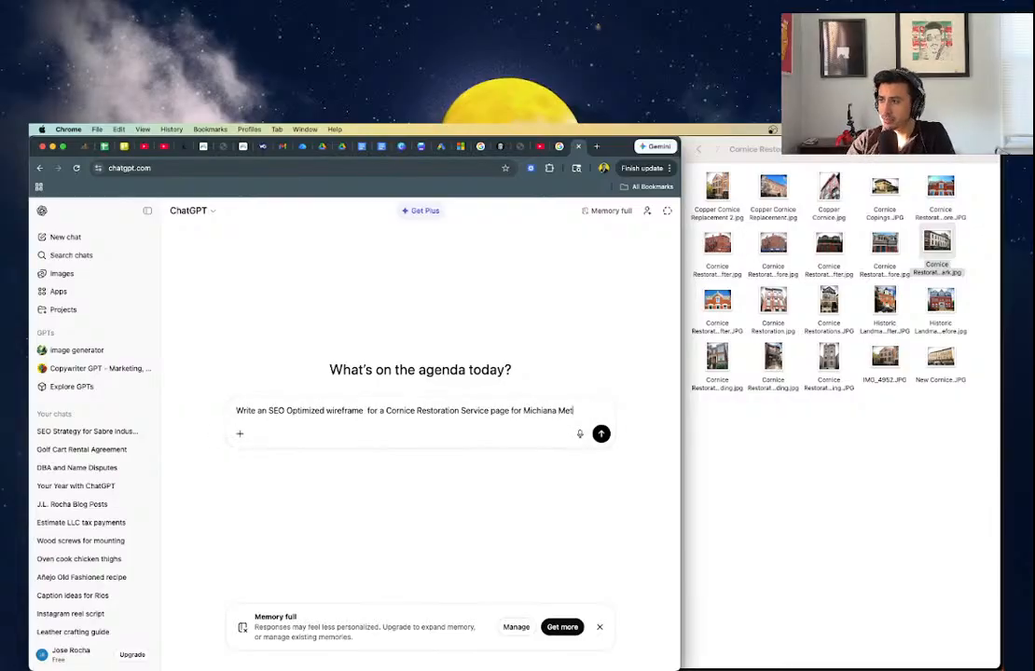
{"action": "type", "text": "al Roofing and "}
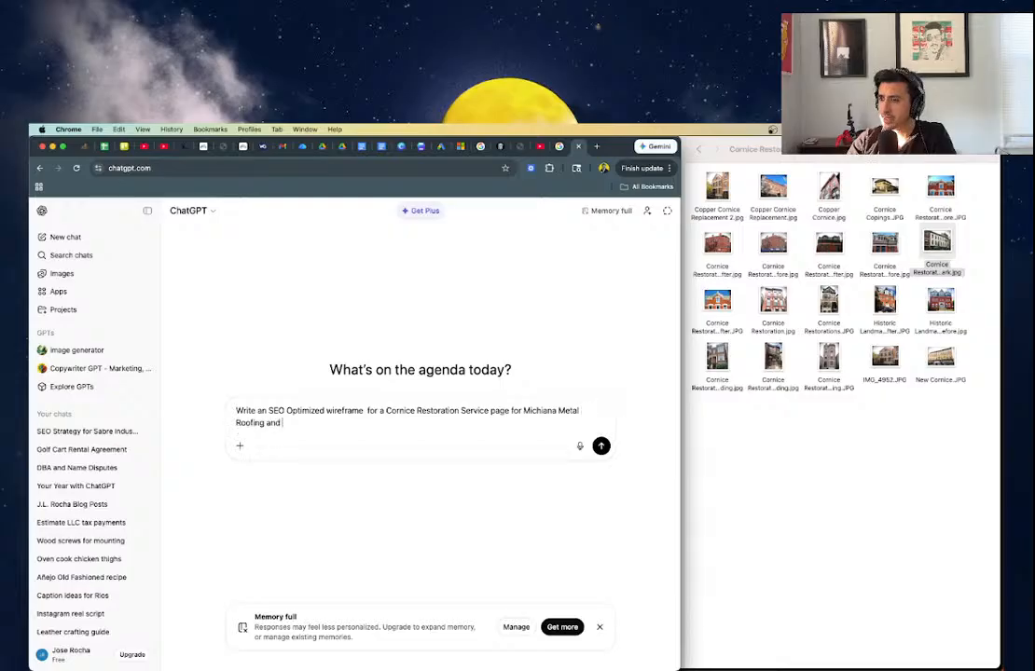
{"action": "type", "text": "Sheet Metal"}
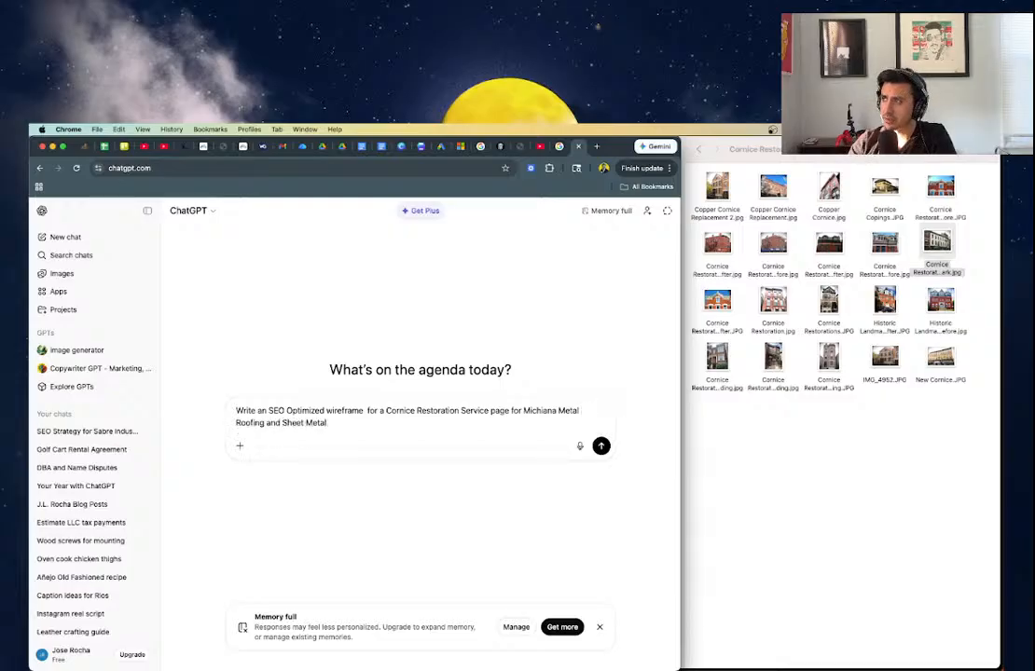
- Check the company name on the Squarespace page and correct it to "Michiana Roofing and Sheet Metal" in the ChatGPT prompt
{"action": "left_click", "coordinate": [82, 147]}
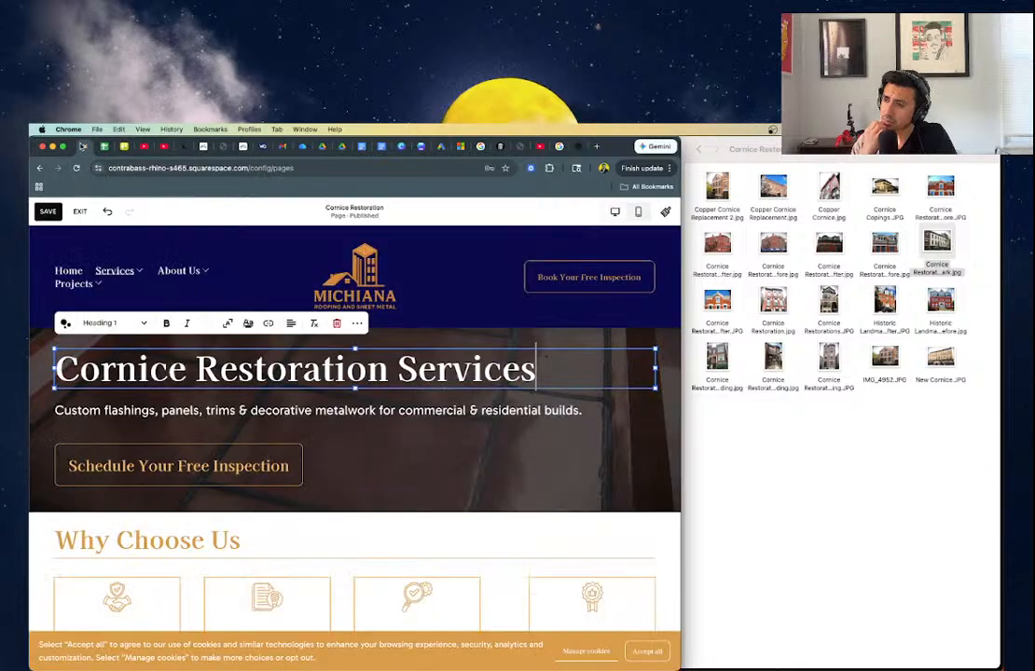
{"action": "left_click", "coordinate": [576, 147]}
{"action": "double_click", "coordinate": [566, 410]}
{"action": "key", "text": "BackSpace"}
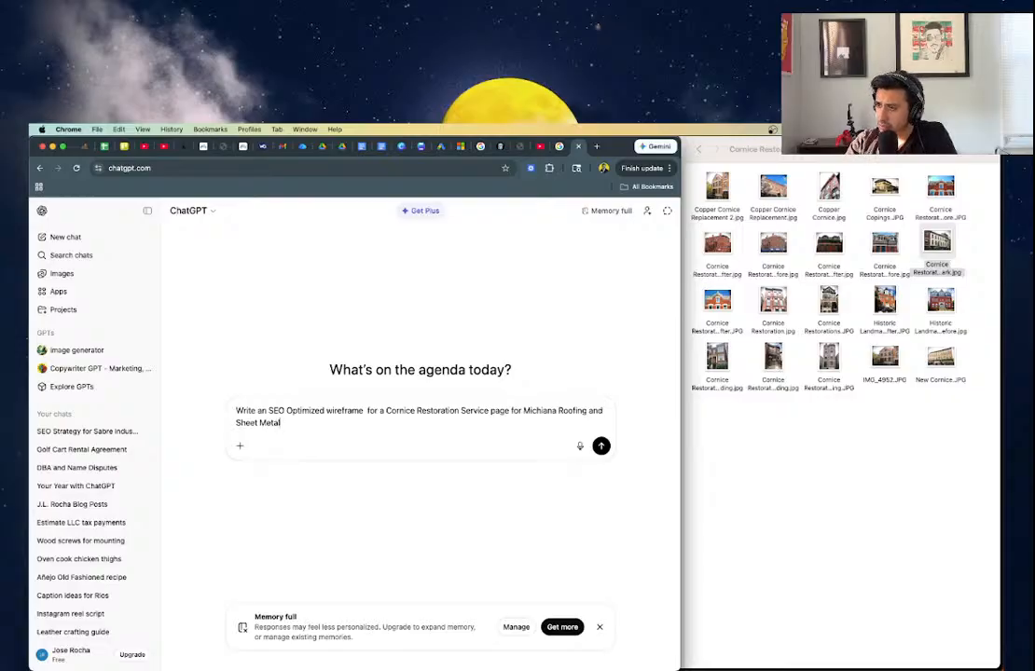
- Complete the prompt with "that focuses on commercial, multi-tenant, and residential services", submit it and look over the generated wireframe
{"action": "type", "text": "t focused"}
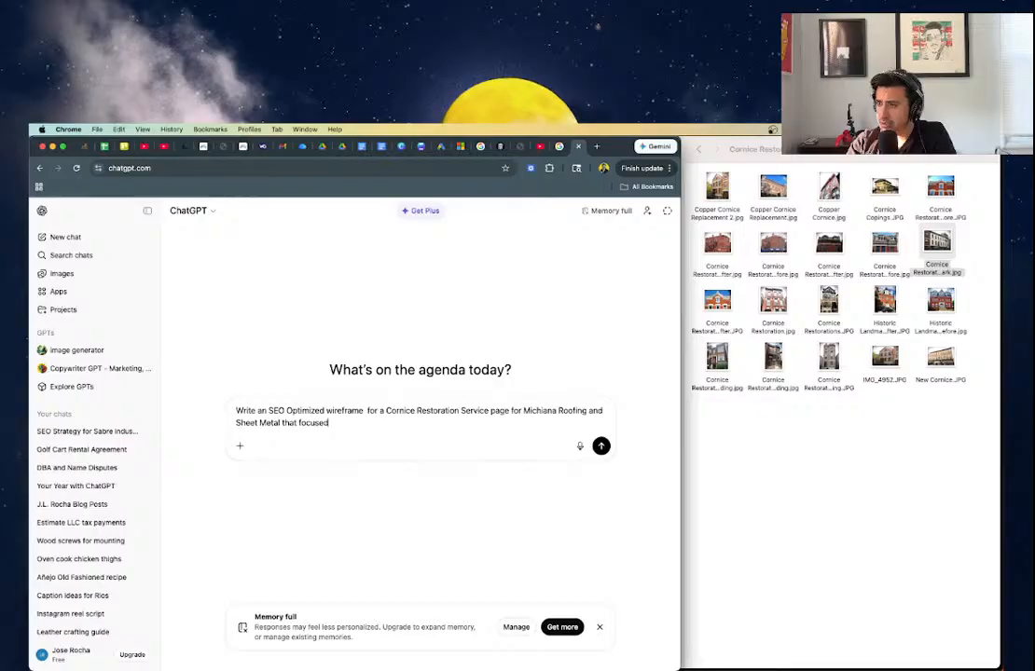
{"action": "type", "text": " on commer"}
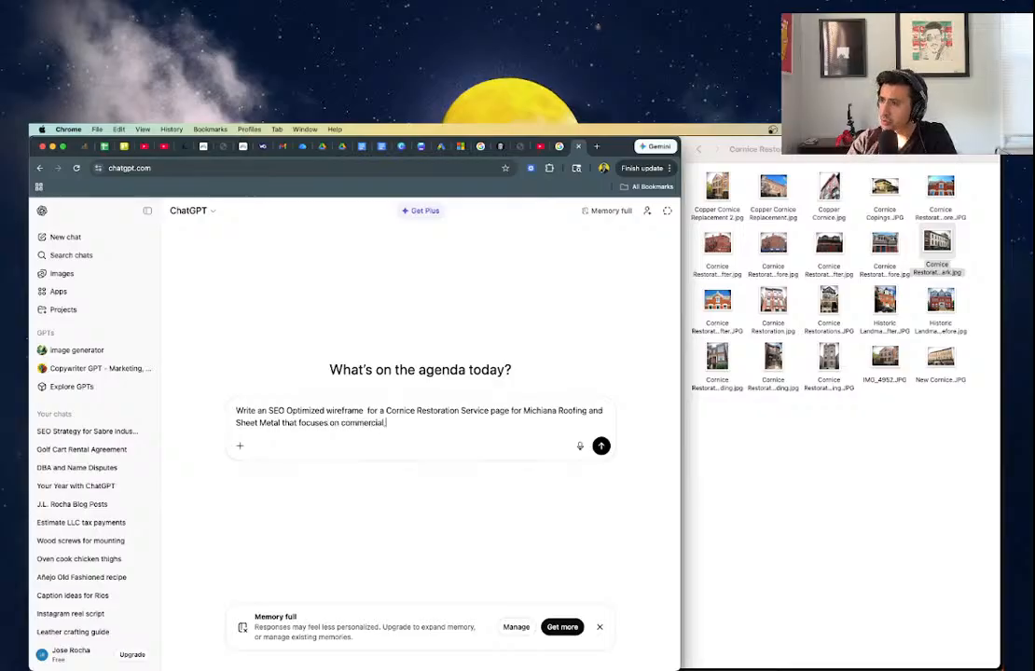
{"action": "type", "text": "cial, multitena"}
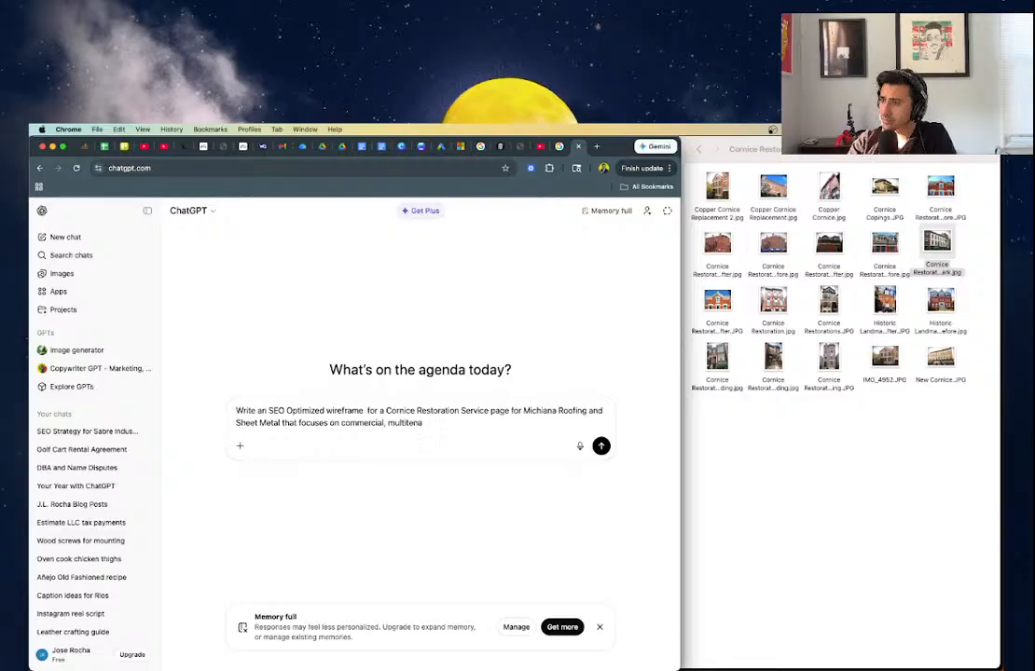
{"action": "key", "text": "BackSpace"}
{"action": "key", "text": "BackSpace"}
{"action": "key", "text": "BackSpace"}
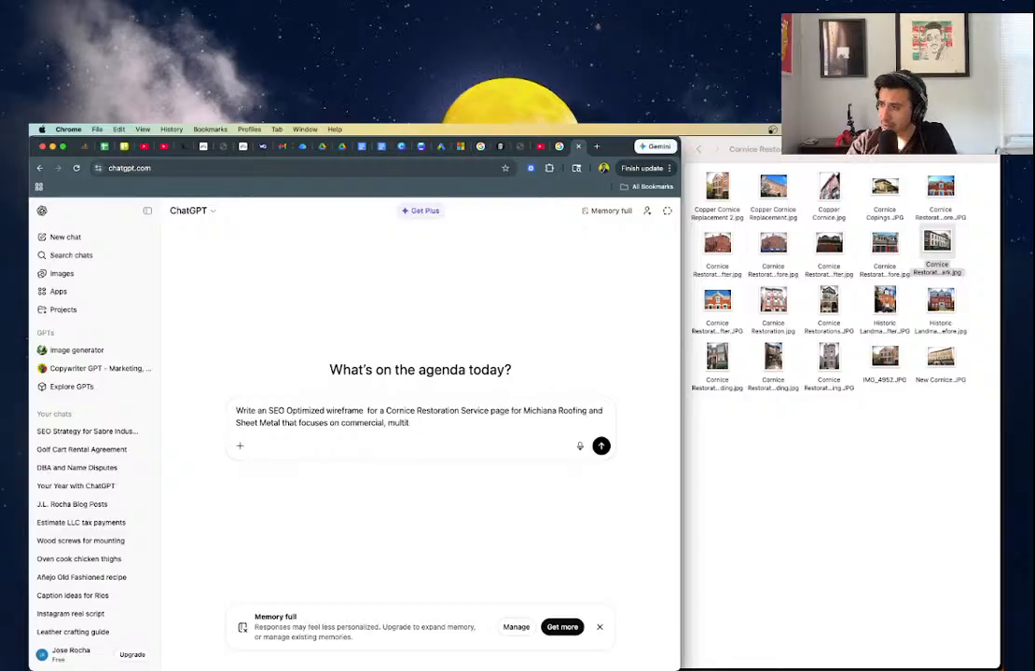
{"action": "type", "text": "tenant, residential, and"}
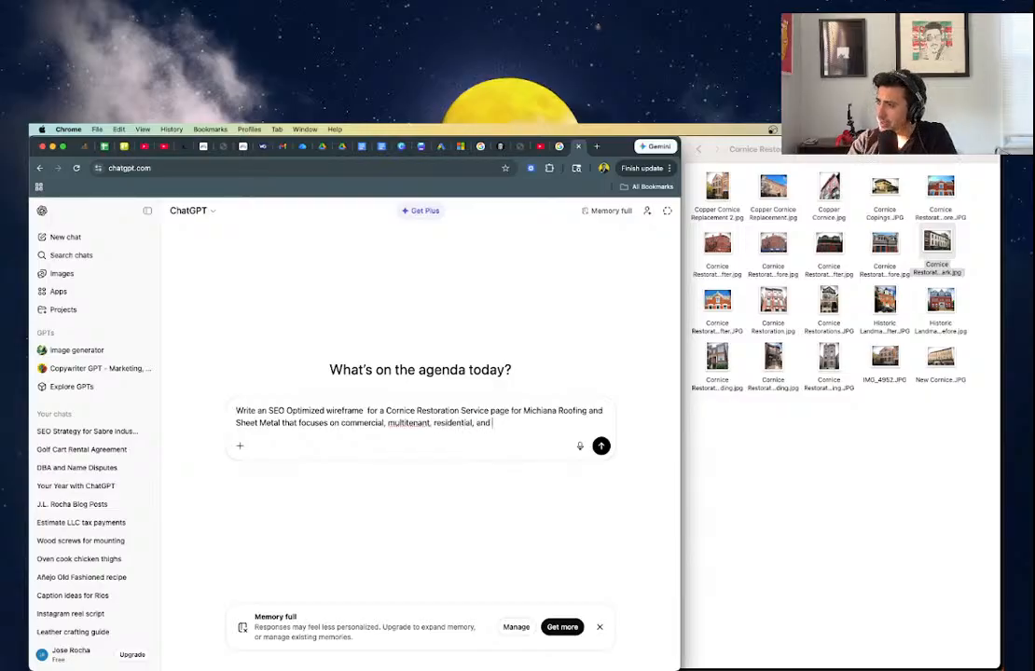
{"action": "key", "text": "BackSpace"}
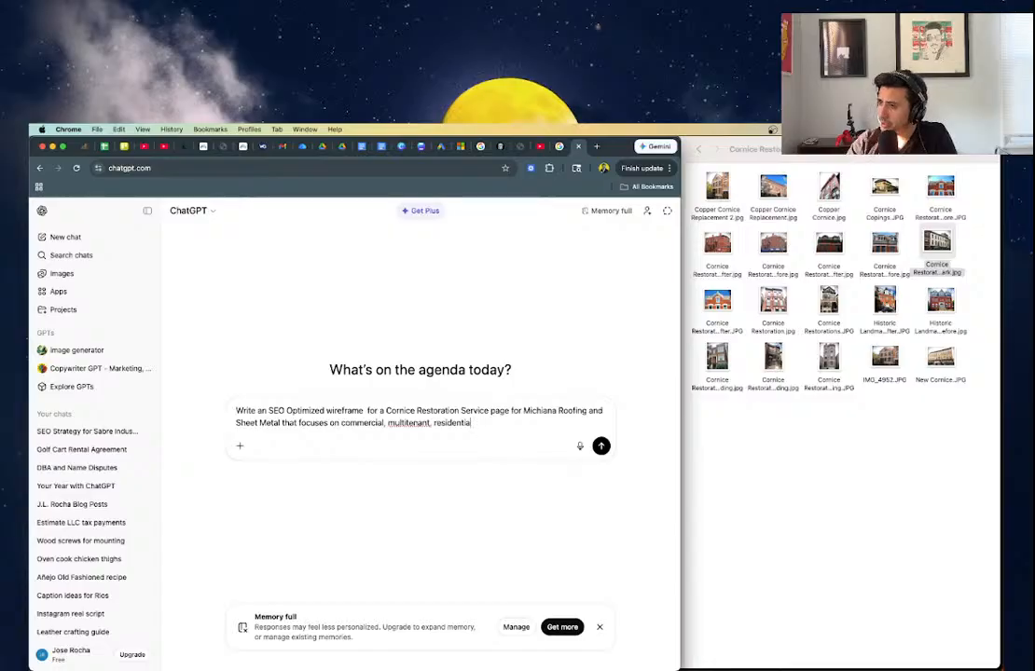
{"action": "right_click", "coordinate": [404, 424]}
{"action": "left_click", "coordinate": [395, 437]}
{"action": "left_click", "coordinate": [403, 426]}
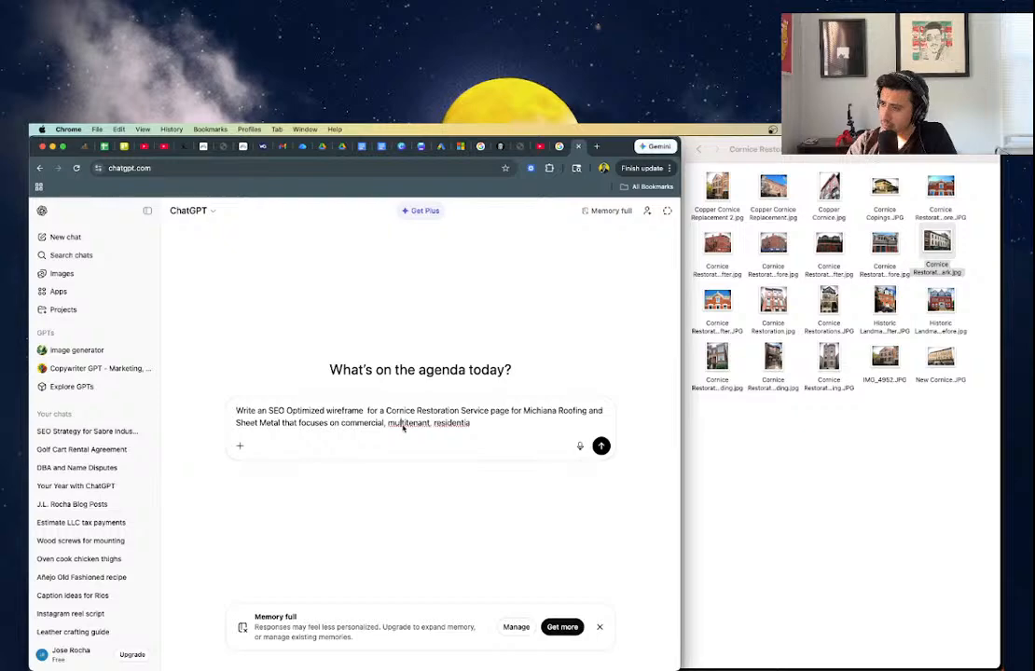
{"action": "type", "text": "-"}
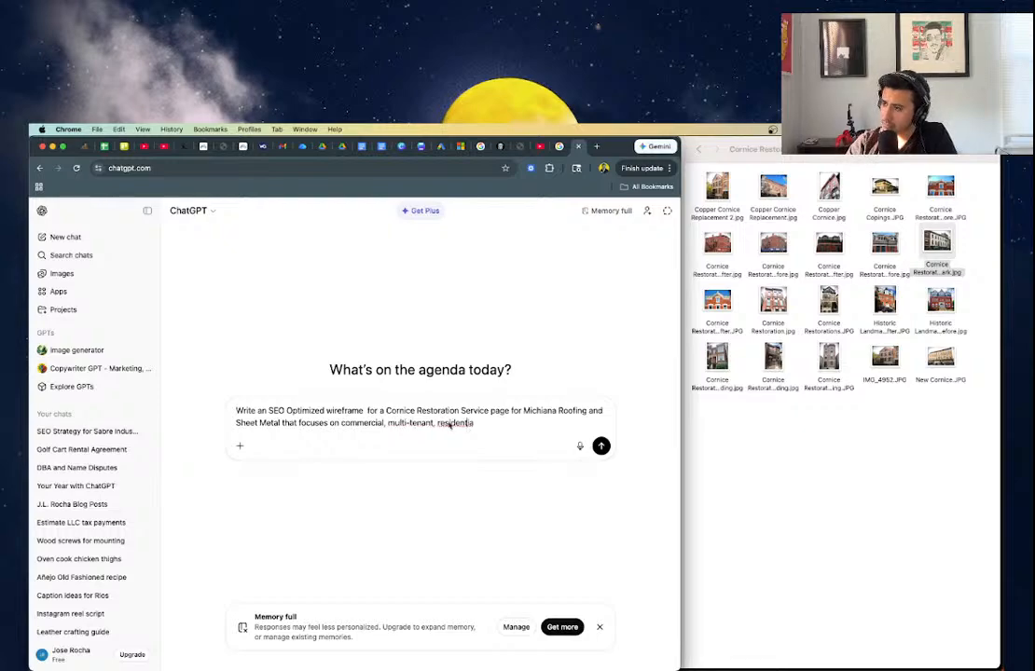
{"action": "key", "text": "alt+BackSpace"}
{"action": "type", "text": "and residen"}
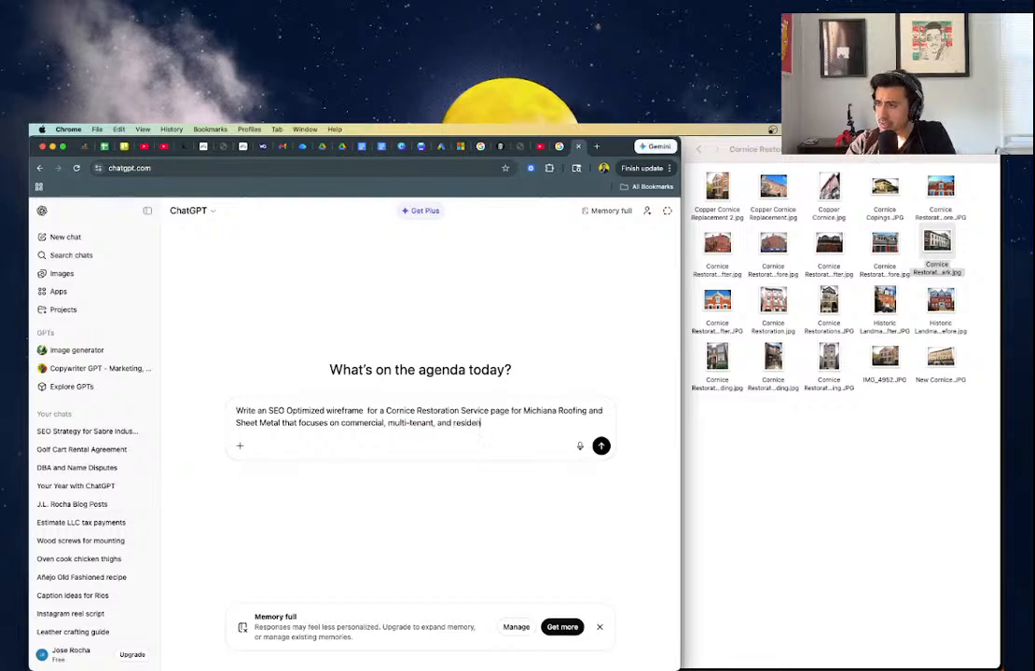
{"action": "type", "text": "tial servic"}
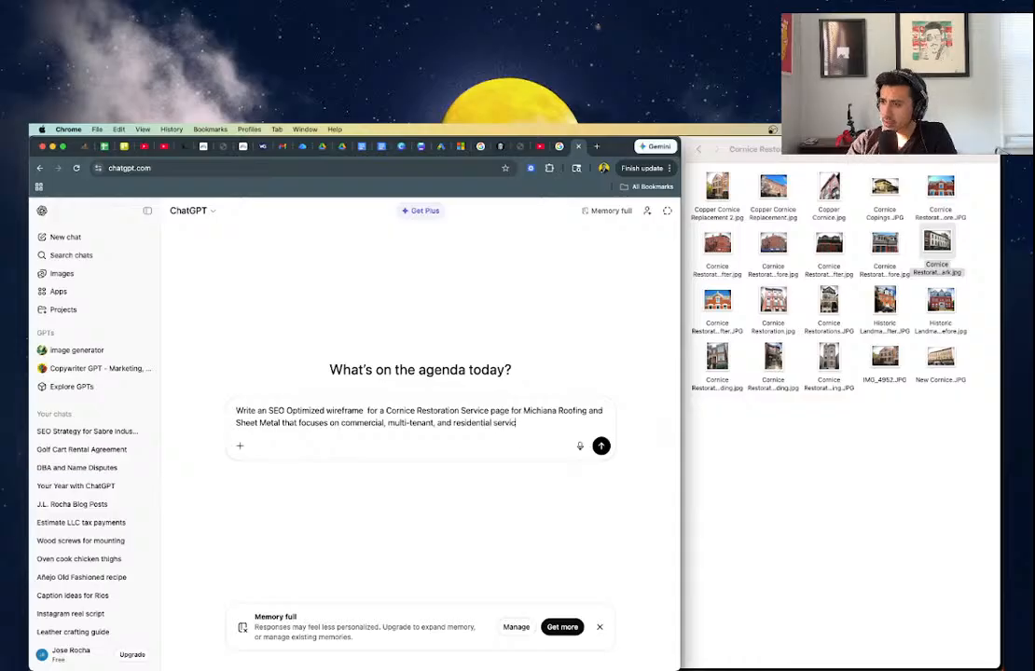
{"action": "type", "text": "es"}
{"action": "key", "text": "Return"}
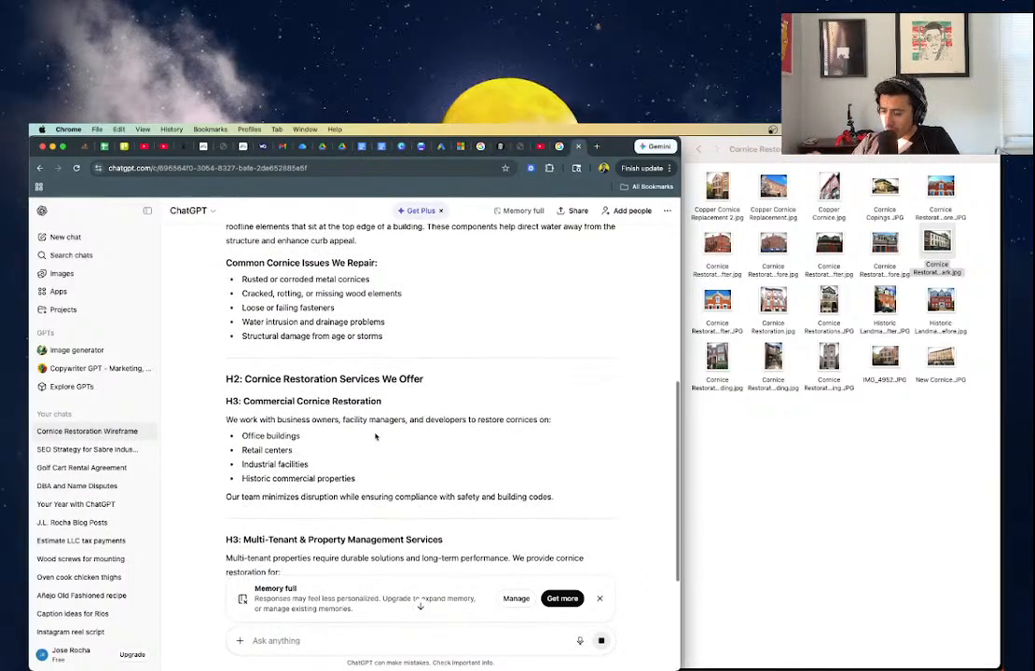
{"action": "scroll", "coordinate": [376, 436], "scroll_direction": "up", "scroll_amount": 3}
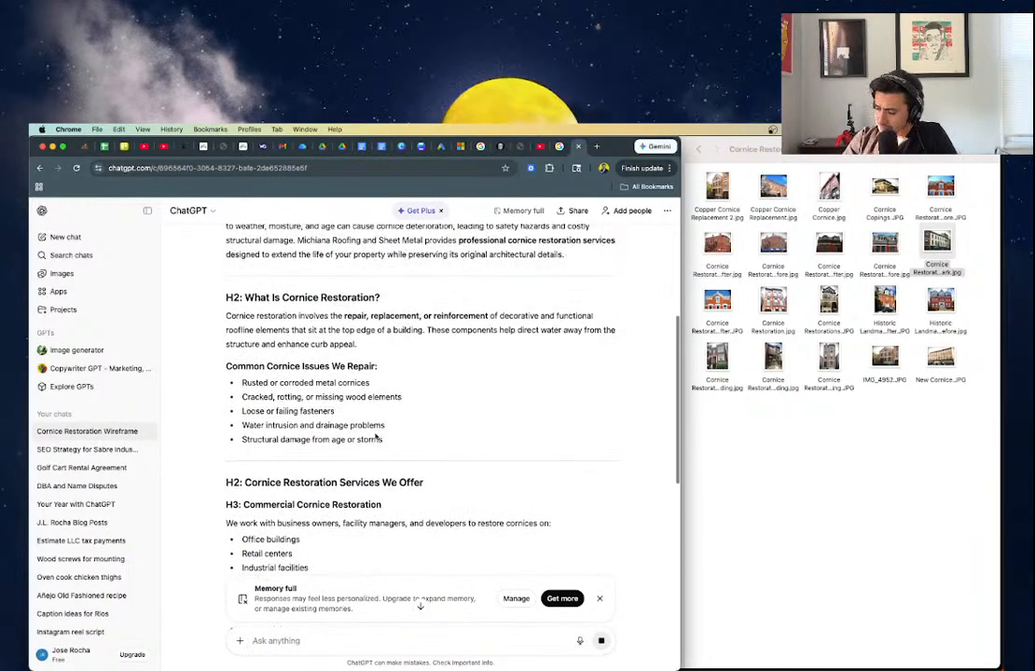
- Compare the ChatGPT wireframe's intro and early sections with the layout of the Cornice Restoration page in Squarespace
{"action": "scroll", "coordinate": [378, 438], "scroll_direction": "up", "scroll_amount": 3}
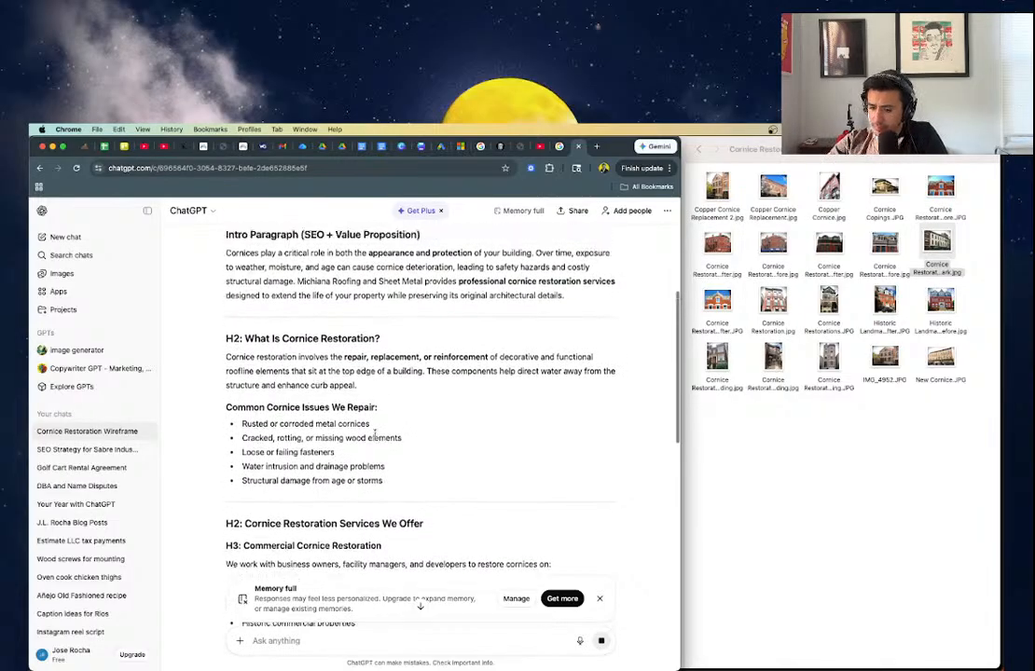
{"action": "scroll", "coordinate": [376, 434], "scroll_direction": "up", "scroll_amount": 3}
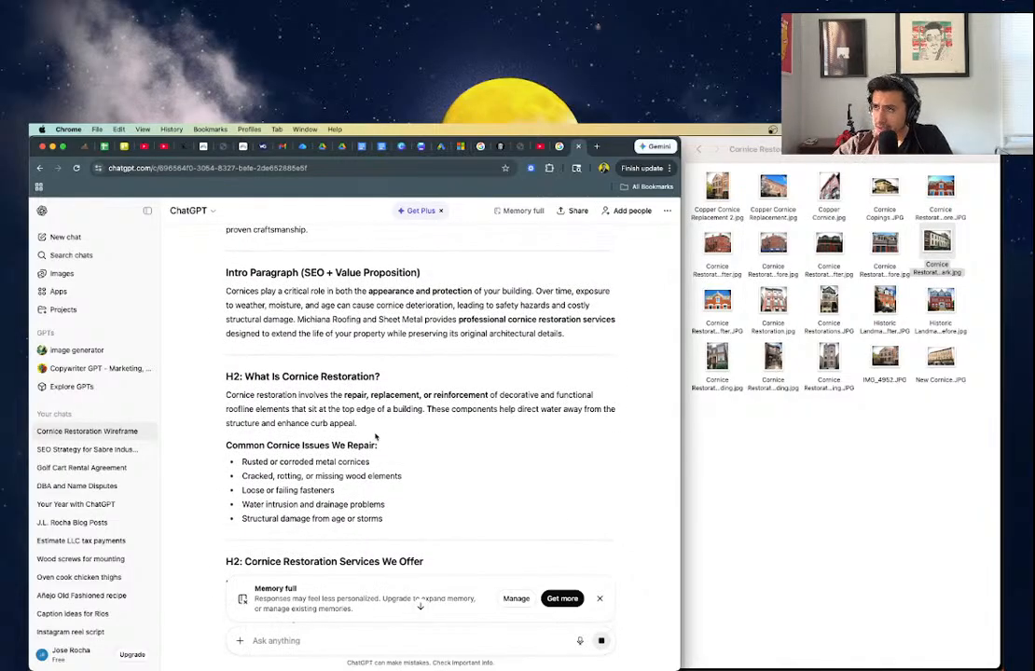
{"action": "triple_click", "coordinate": [328, 360]}
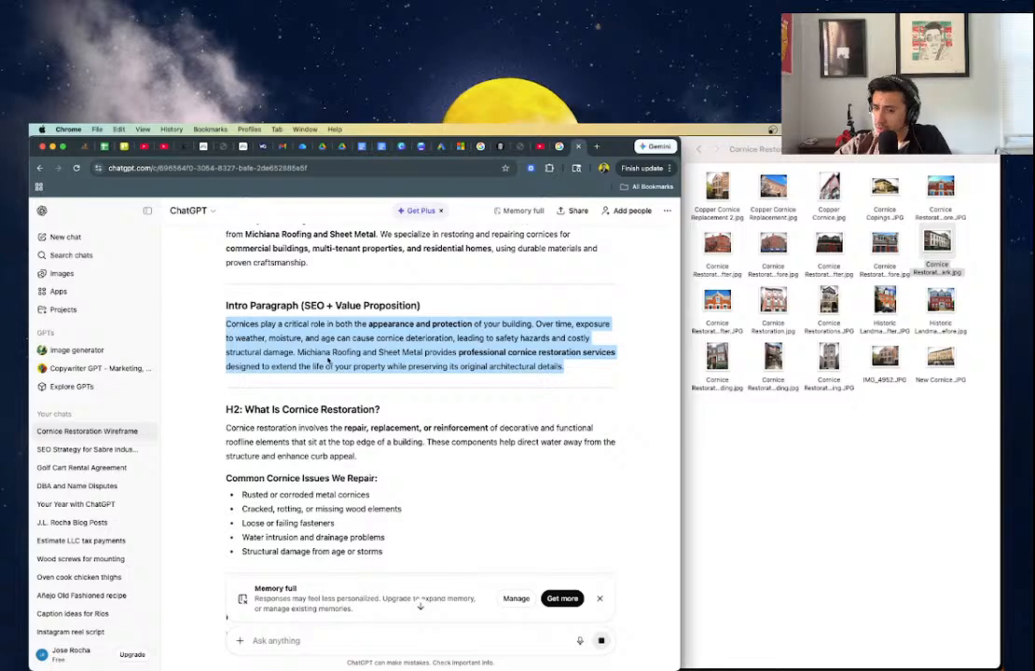
{"action": "left_click", "coordinate": [82, 146]}
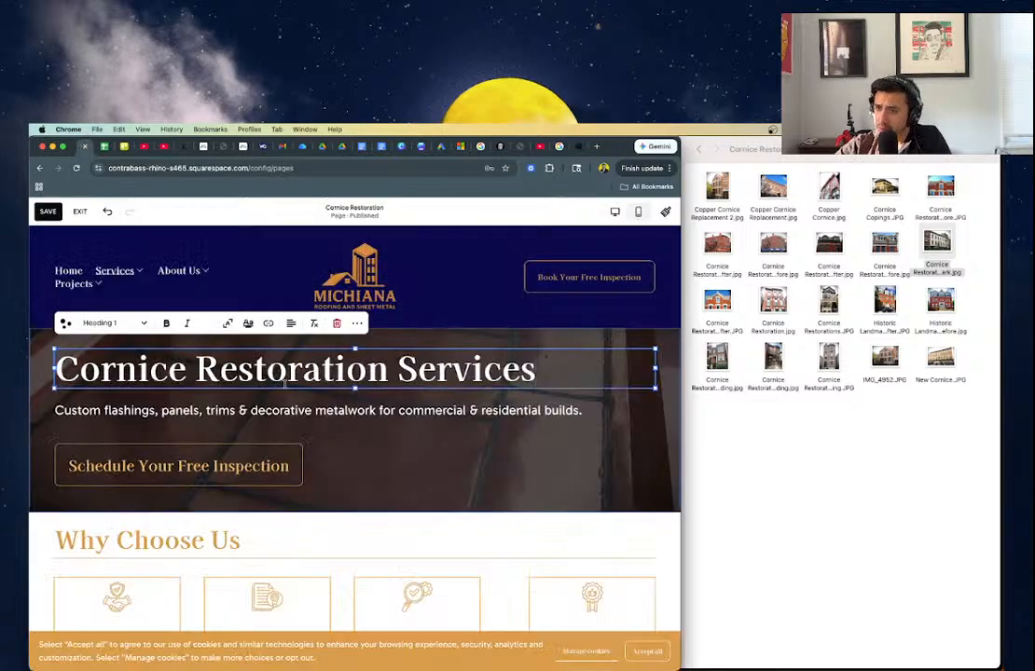
{"action": "scroll", "coordinate": [278, 412], "scroll_direction": "down", "scroll_amount": 5}
{"action": "scroll", "coordinate": [278, 412], "scroll_direction": "down", "scroll_amount": 2}
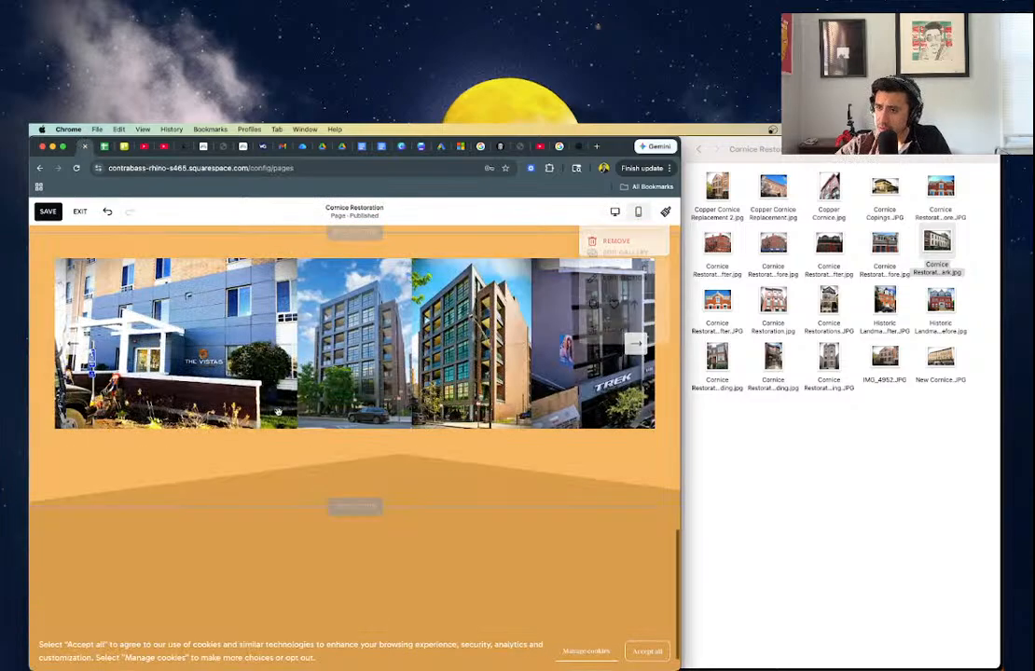
{"action": "scroll", "coordinate": [278, 415], "scroll_direction": "up", "scroll_amount": 4}
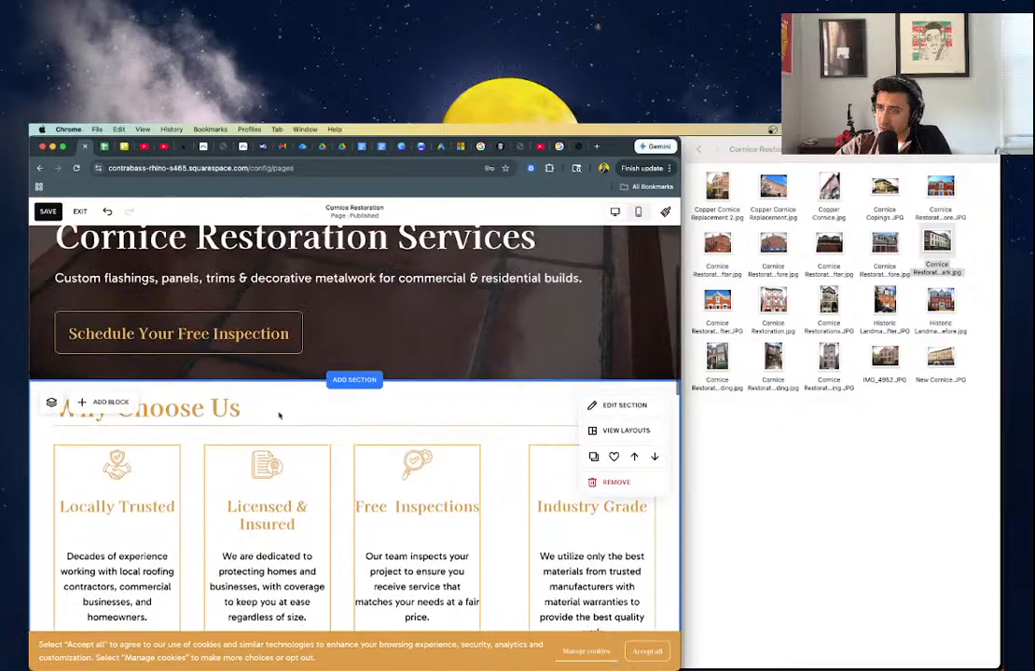
{"action": "scroll", "coordinate": [279, 417], "scroll_direction": "down", "scroll_amount": 1}
{"action": "scroll", "coordinate": [280, 418], "scroll_direction": "up", "scroll_amount": 3}
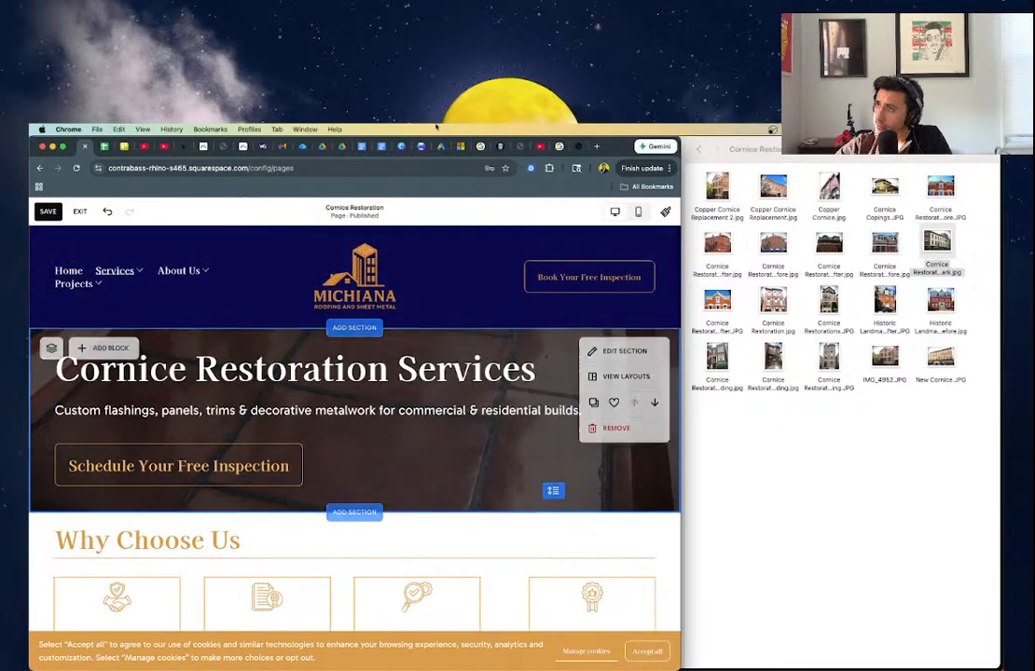
{"action": "left_click", "coordinate": [578, 148]}
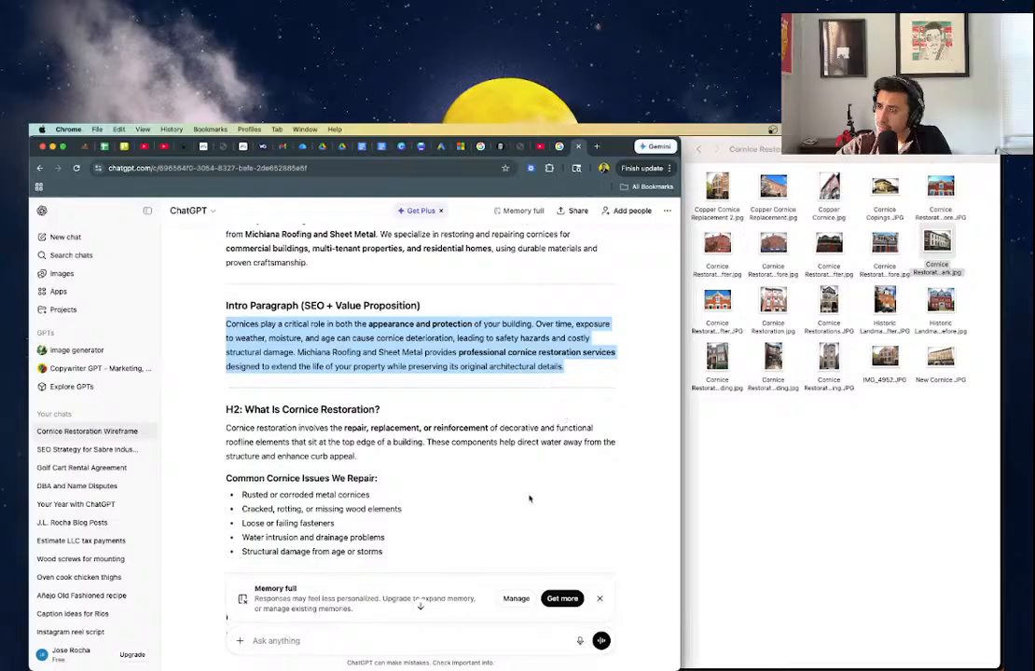
{"action": "left_click", "coordinate": [382, 370]}
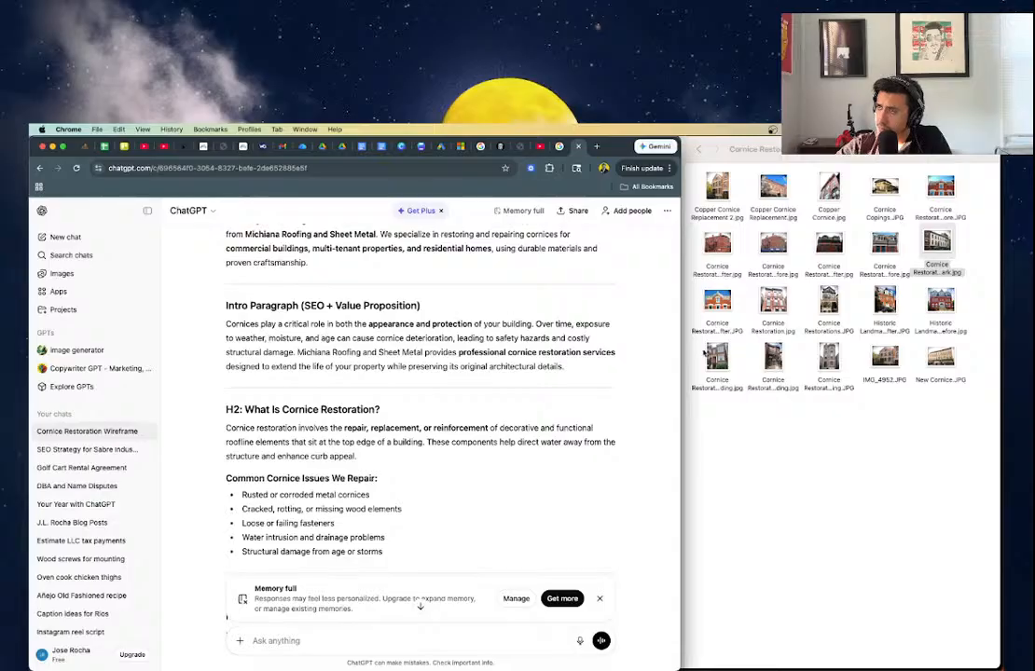
- Move the ChatGPT wireframe into its own narrower window beside the Squarespace page editor
{"action": "left_click", "coordinate": [83, 145]}
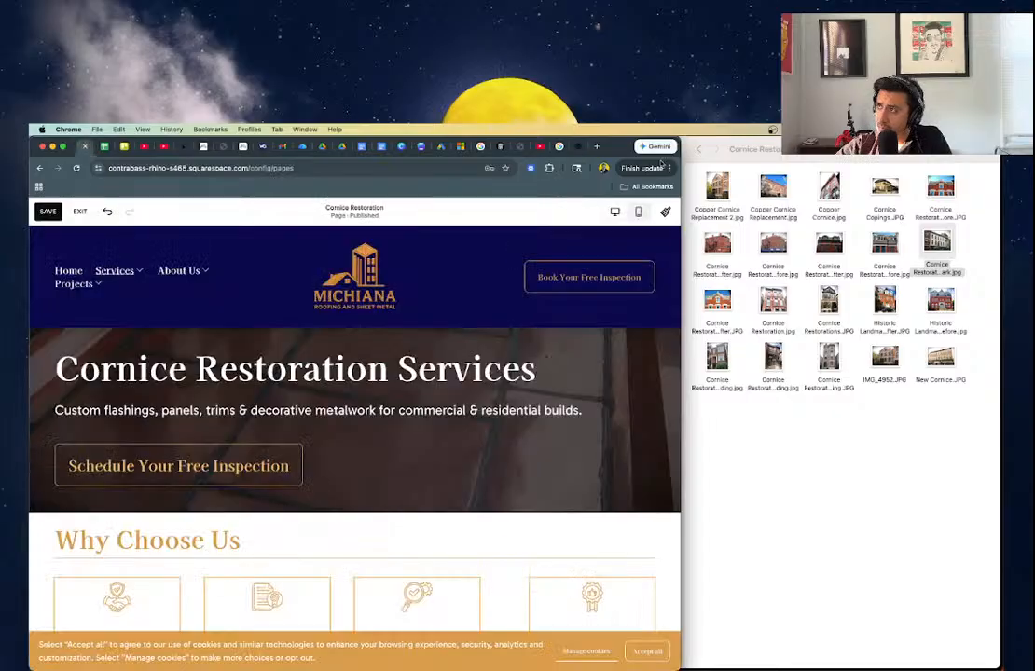
{"action": "left_click_drag", "start_coordinate": [576, 150], "coordinate": [880, 152]}
{"action": "left_click_drag", "start_coordinate": [440, 148], "coordinate": [455, 147]}
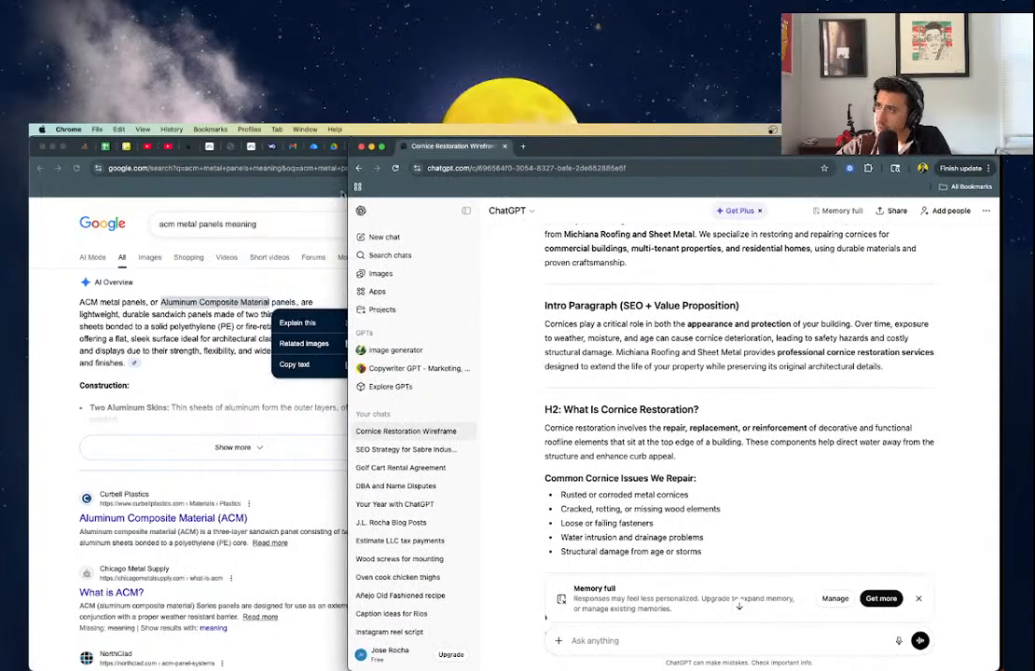
{"action": "left_click_drag", "start_coordinate": [347, 189], "coordinate": [662, 229]}
{"action": "left_click", "coordinate": [82, 146]}
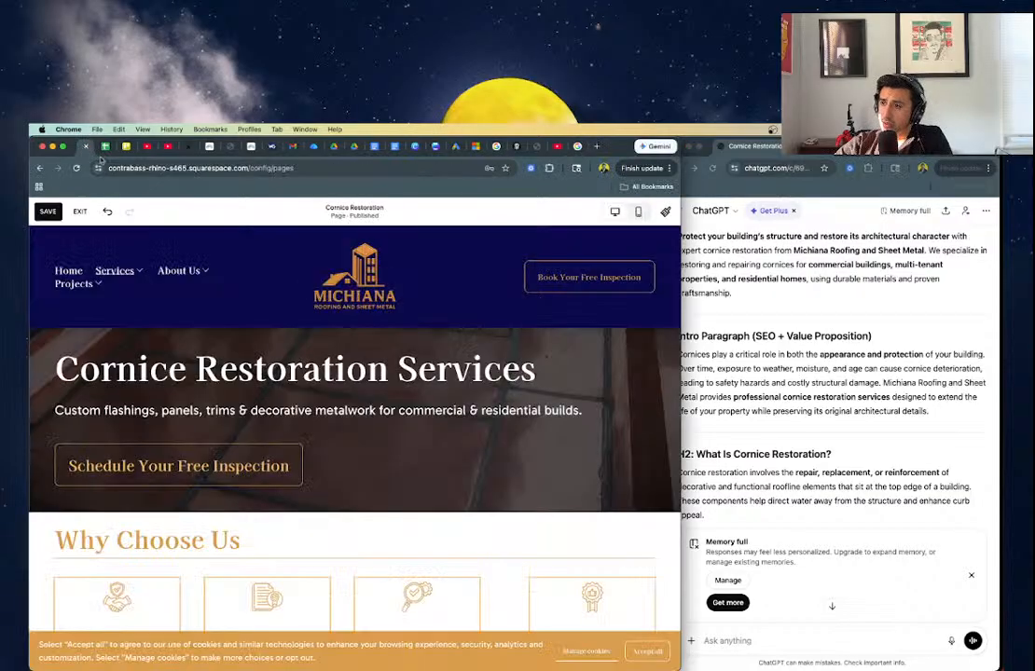
- Using the wireframe's commercial list, replace the banner subtitle with "Cornice Restoration for office buildings, retail centers, industrial facilities and historic properties."
{"action": "triple_click", "coordinate": [260, 406]}
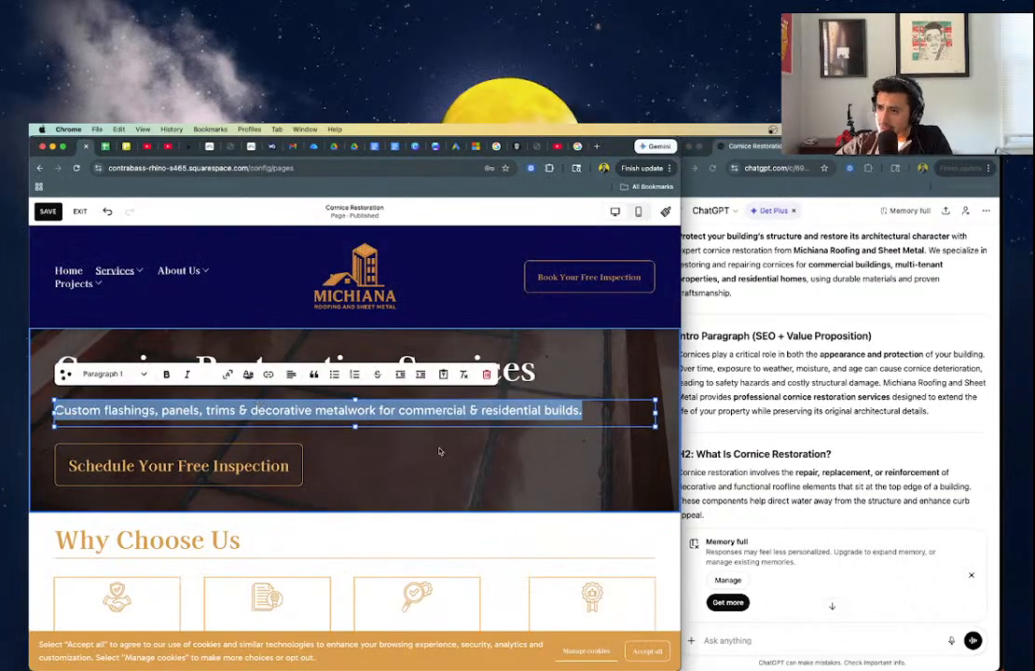
{"action": "left_click", "coordinate": [866, 469]}
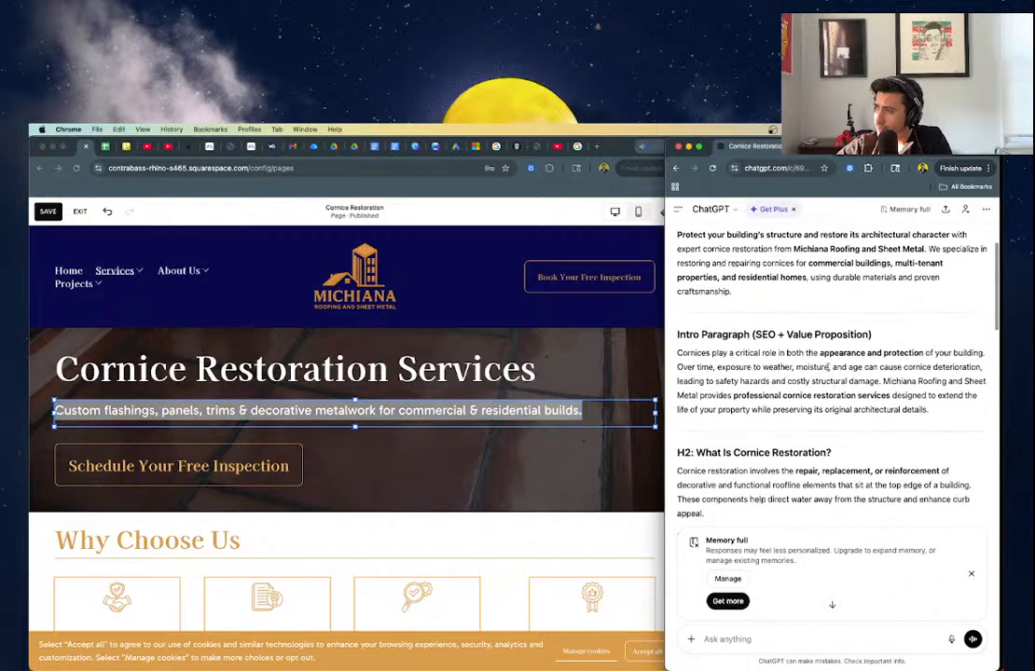
{"action": "scroll", "coordinate": [808, 310], "scroll_direction": "down", "scroll_amount": 3}
{"action": "scroll", "coordinate": [808, 310], "scroll_direction": "down", "scroll_amount": 3}
{"action": "scroll", "coordinate": [807, 309], "scroll_direction": "up", "scroll_amount": 2}
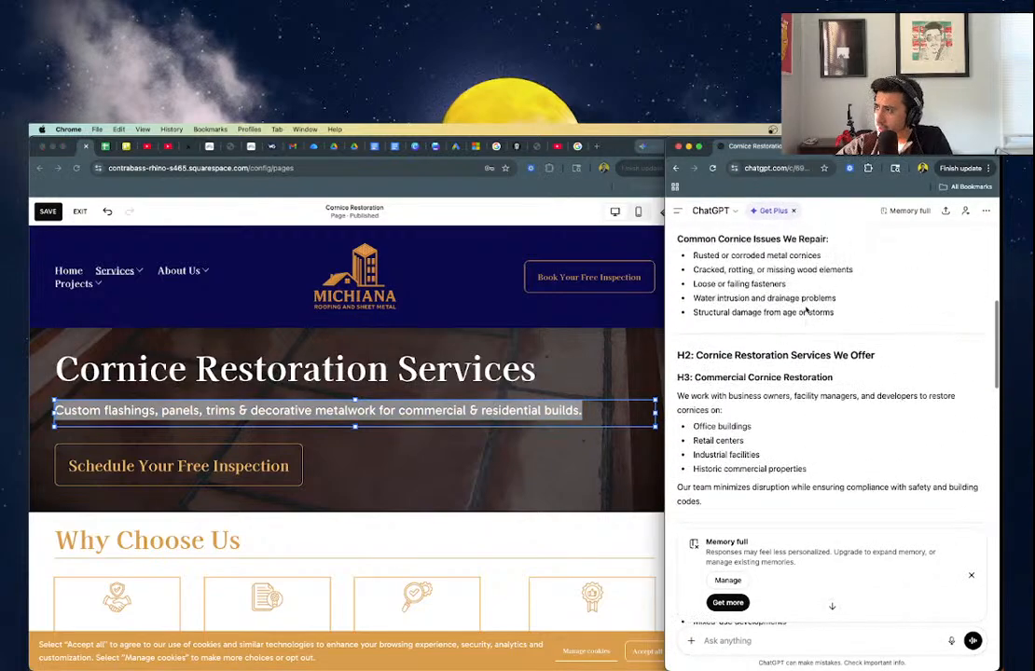
{"action": "scroll", "coordinate": [775, 465], "scroll_direction": "down", "scroll_amount": 1}
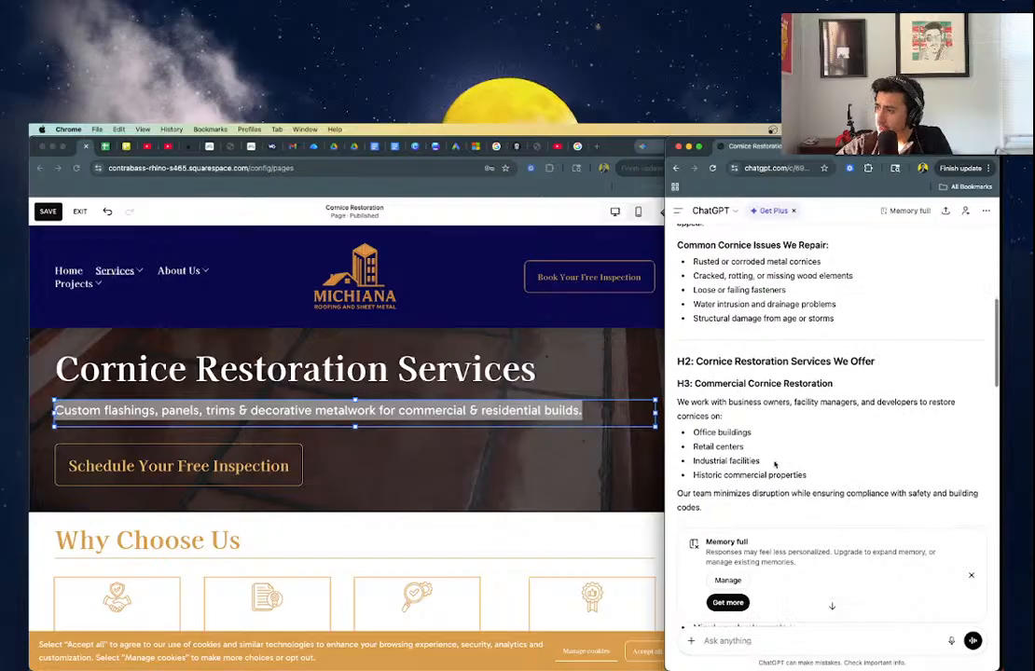
{"action": "left_click", "coordinate": [462, 413]}
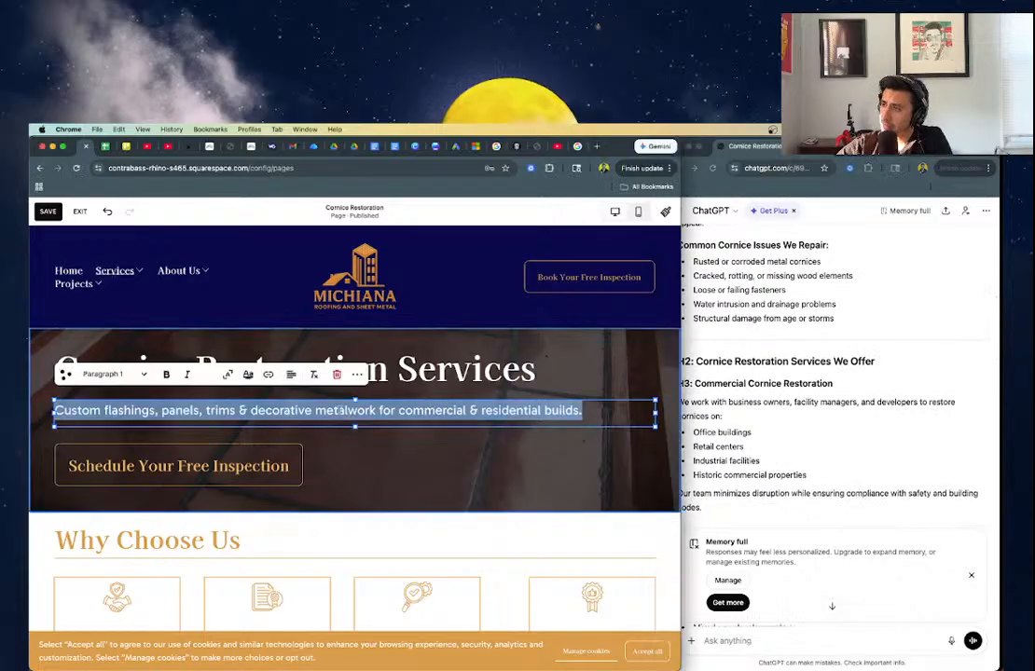
{"action": "type", "text": "CORNIC"}
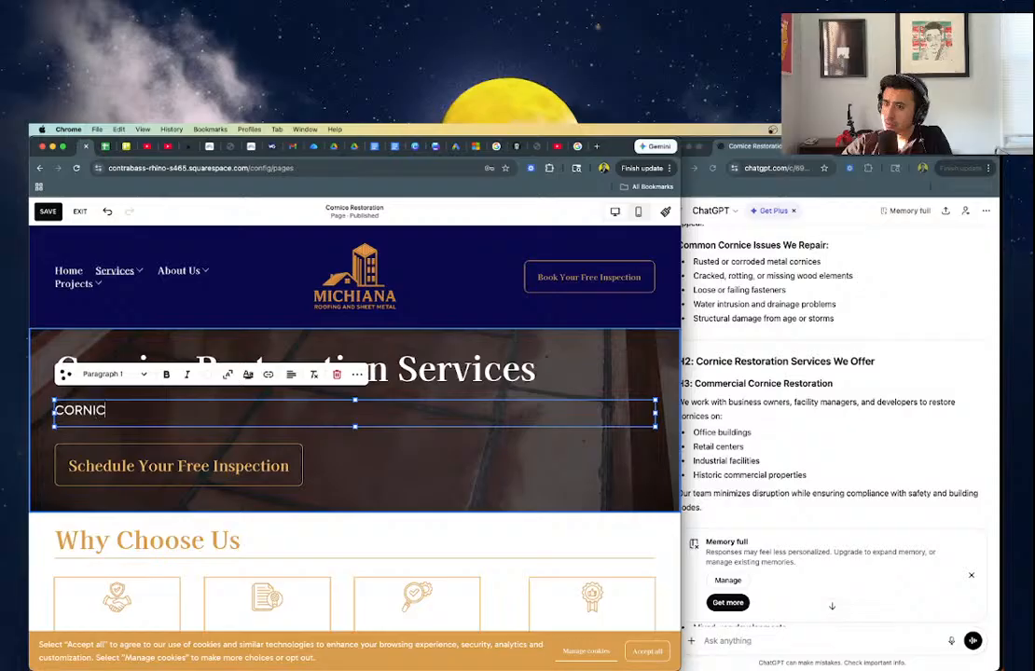
{"action": "type", "text": "e Res"}
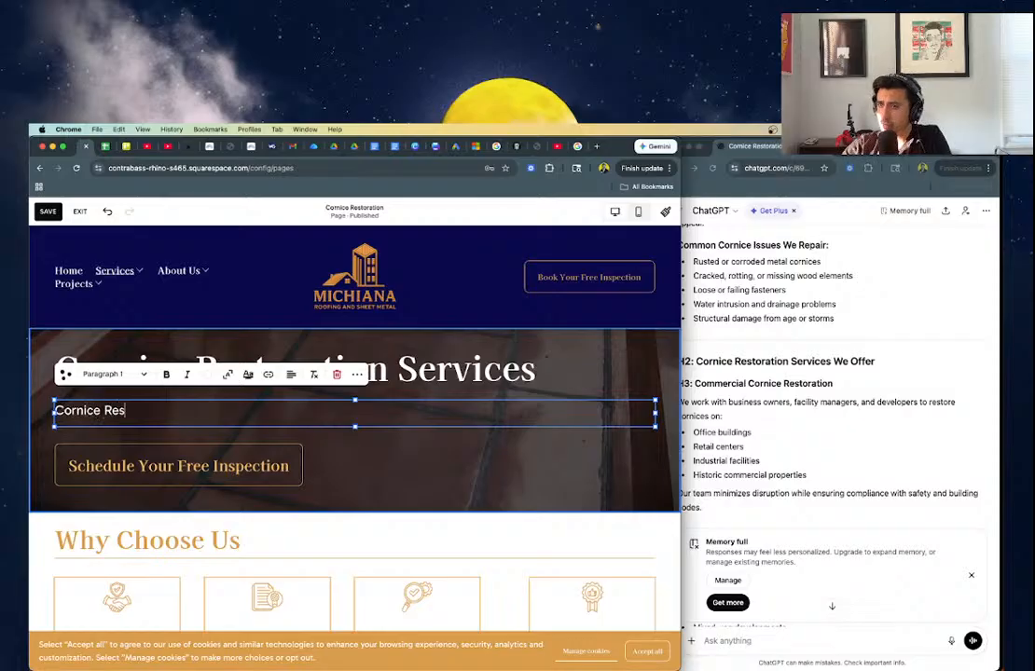
{"action": "type", "text": "toration for"}
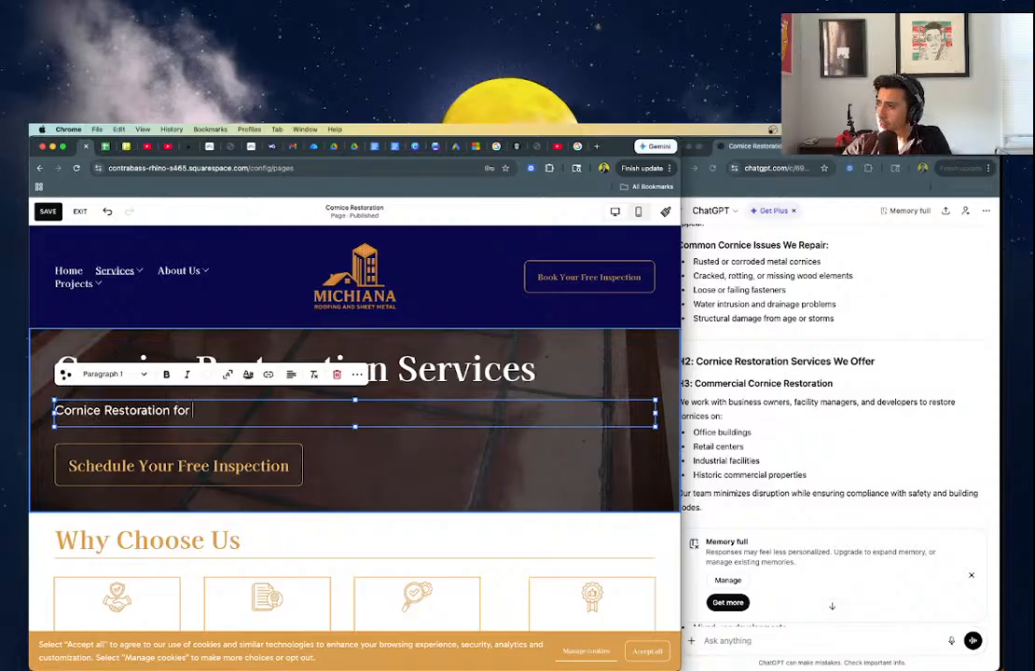
{"action": "type", "text": " office buildin"}
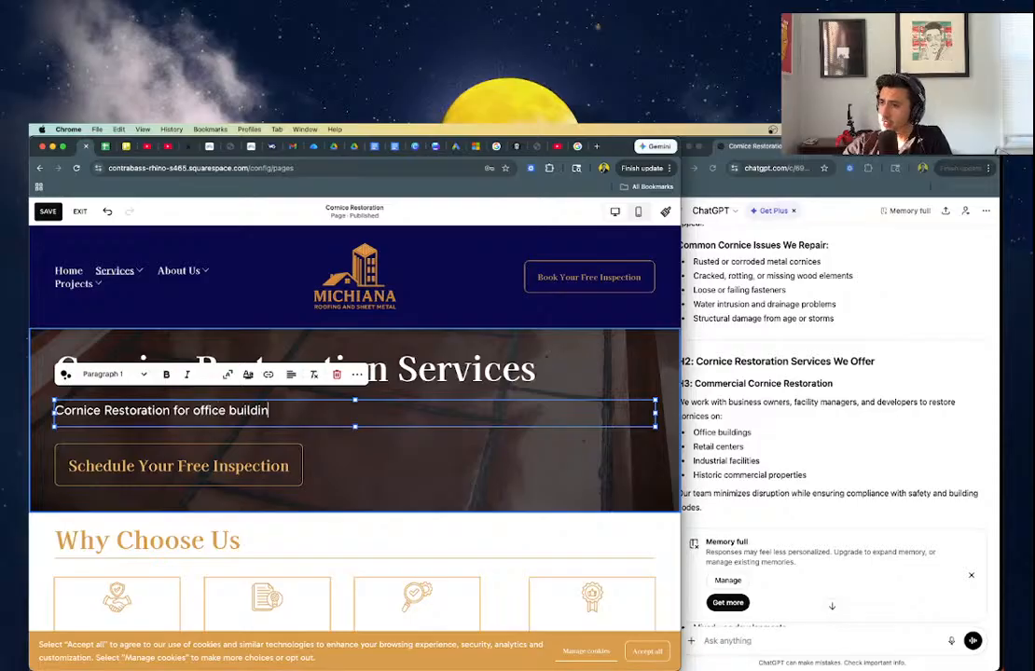
{"action": "type", "text": "gs, retail r"}
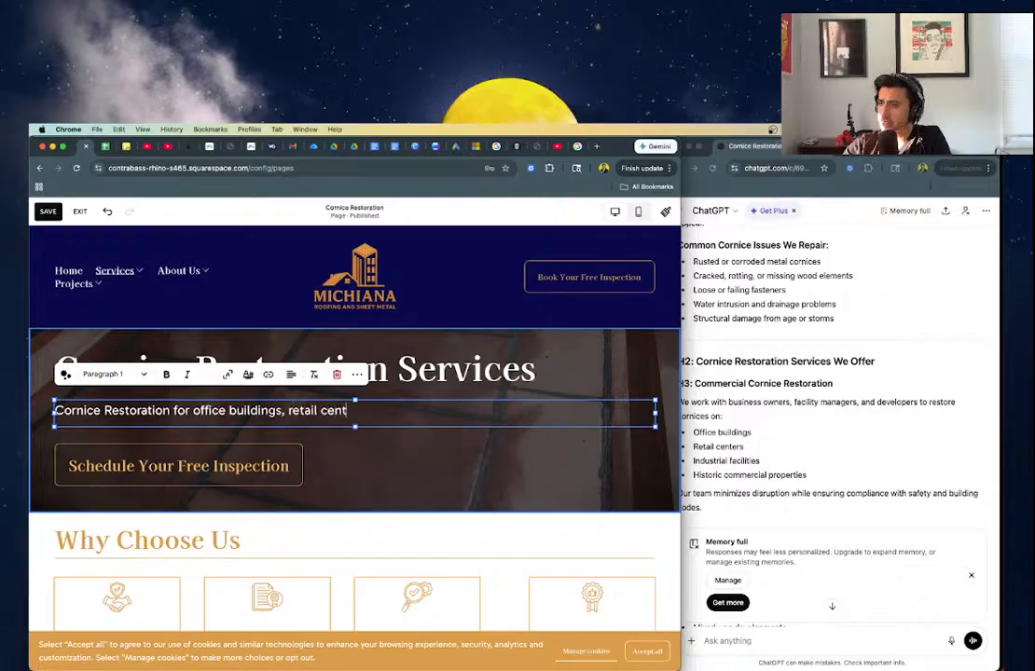
{"action": "type", "text": "enters, industrial"}
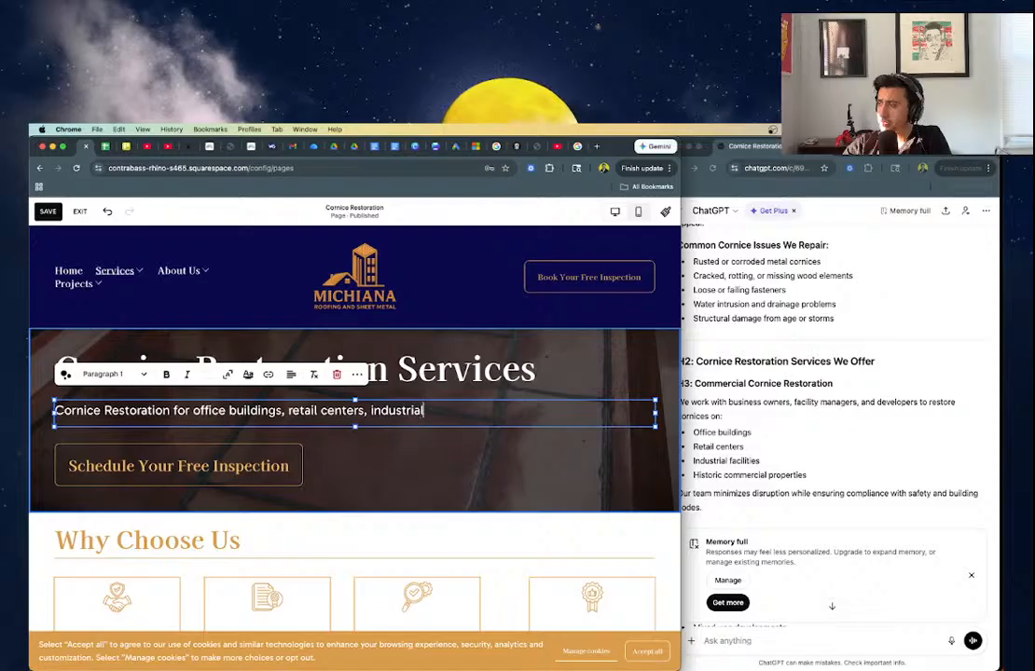
{"action": "type", "text": " facilities and"}
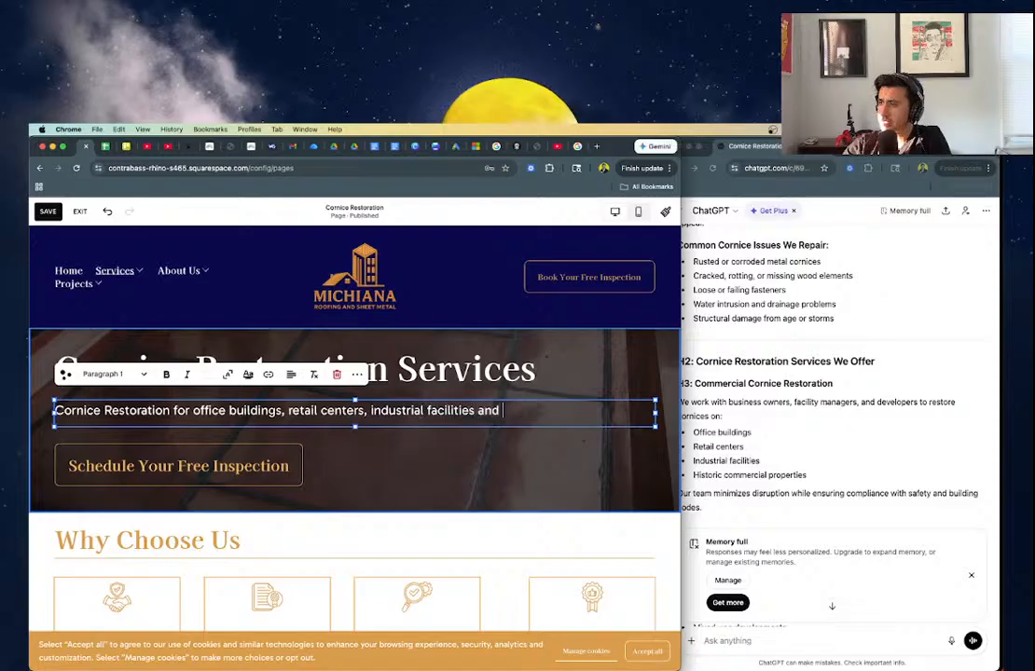
{"action": "type", "text": " historic proper"}
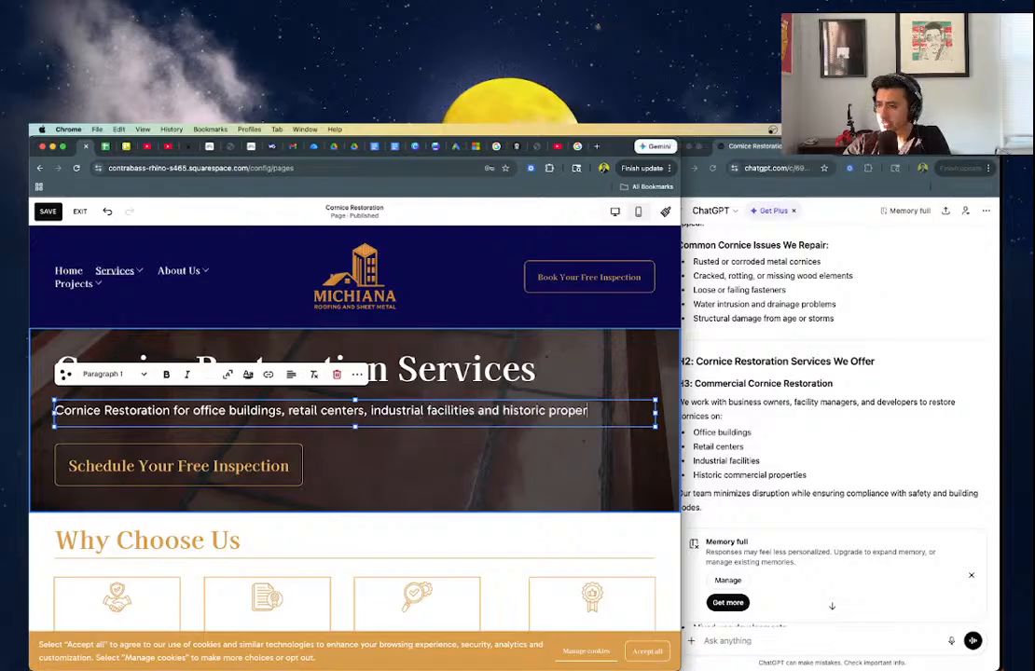
{"action": "key", "text": "BackSpace"}
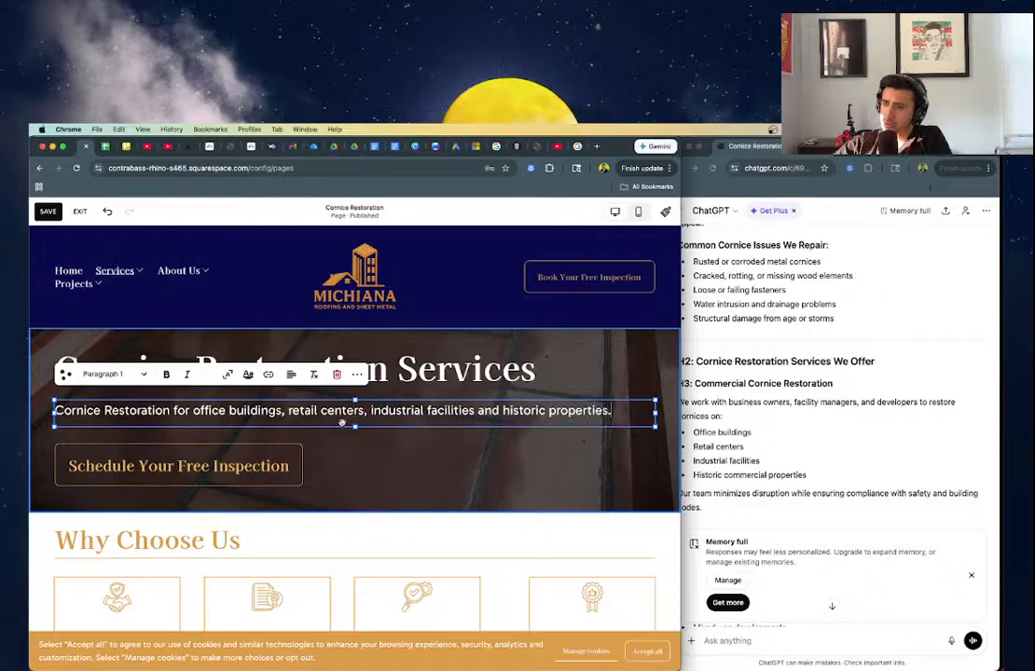
{"action": "key", "text": "Escape"}
- Replace the "Architectural Sheet Metal Services We Provide" heading with "Common Cornice Issues We Repair:" copied from the ChatGPT wireframe
{"action": "scroll", "coordinate": [388, 533], "scroll_direction": "down", "scroll_amount": 5}
{"action": "scroll", "coordinate": [388, 533], "scroll_direction": "down", "scroll_amount": 3}
{"action": "left_click", "coordinate": [893, 436]}
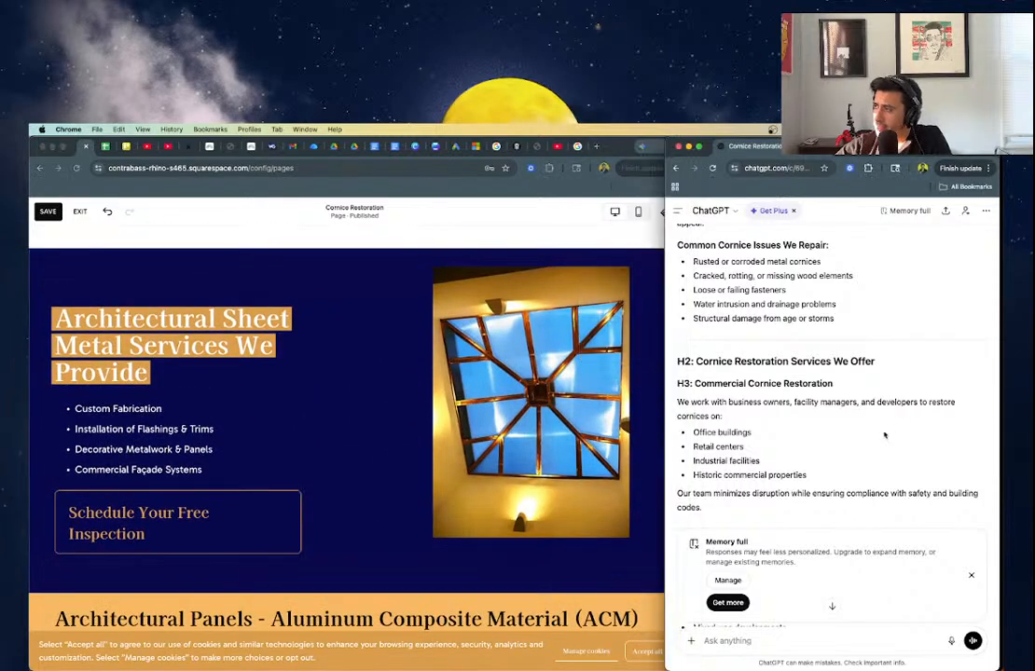
{"action": "scroll", "coordinate": [893, 437], "scroll_direction": "up", "scroll_amount": 2}
{"action": "triple_click", "coordinate": [702, 272]}
{"action": "key", "text": "super+c"}
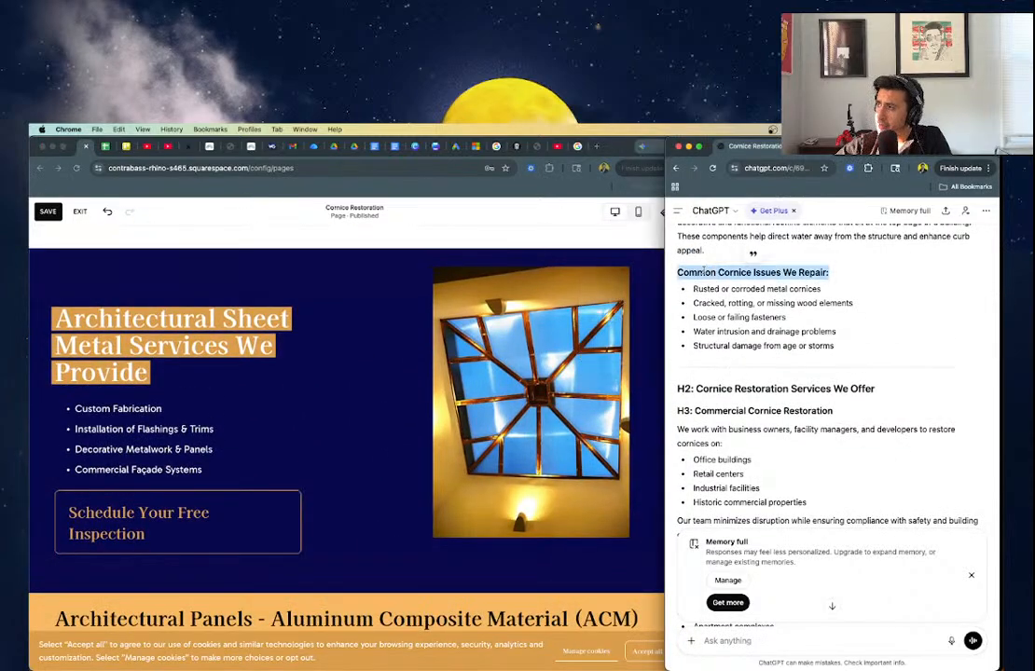
{"action": "scroll", "coordinate": [704, 273], "scroll_direction": "up", "scroll_amount": 4}
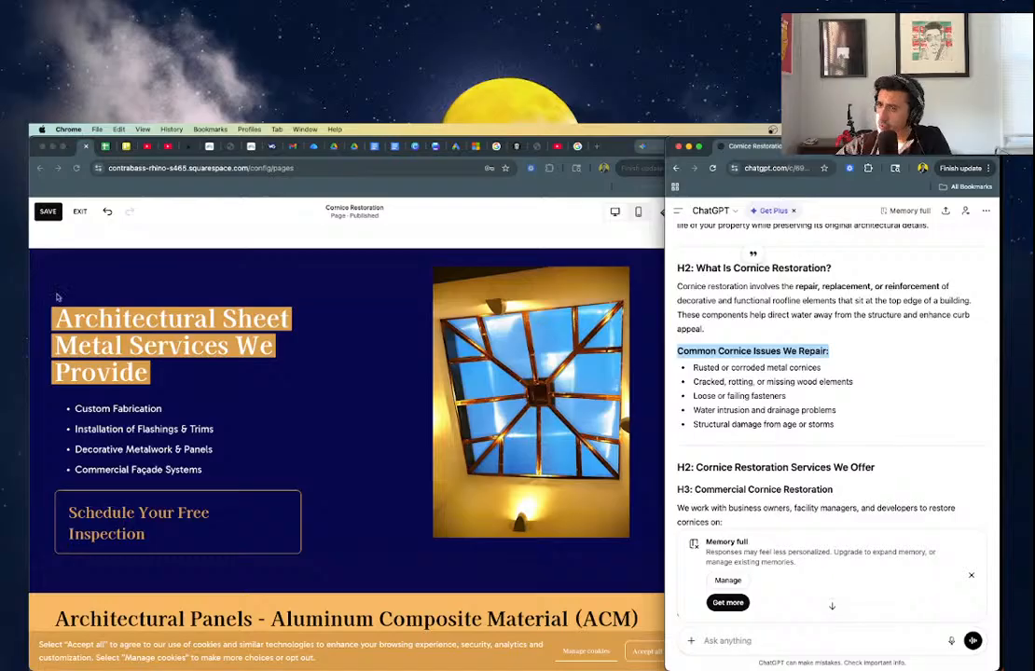
{"action": "left_click", "coordinate": [89, 304]}
{"action": "triple_click", "coordinate": [89, 304]}
{"action": "key", "text": "super+v"}
{"action": "triple_click", "coordinate": [98, 341]}
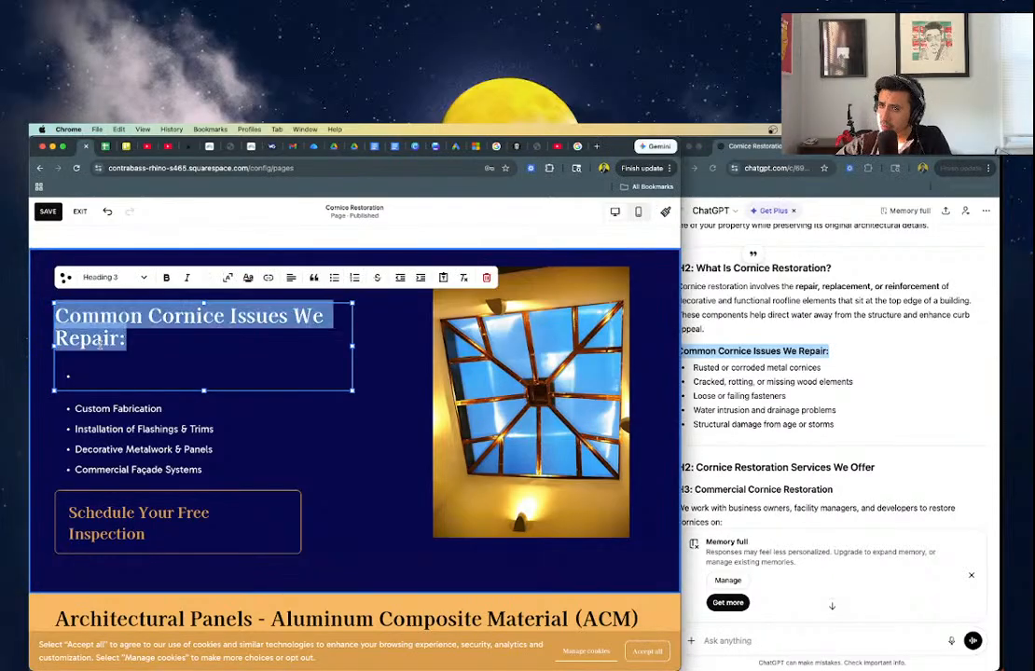
- Try to clear the stray empty bullet below the new heading by undoing recent edits
{"action": "left_click", "coordinate": [161, 363]}
{"action": "left_click", "coordinate": [284, 411]}
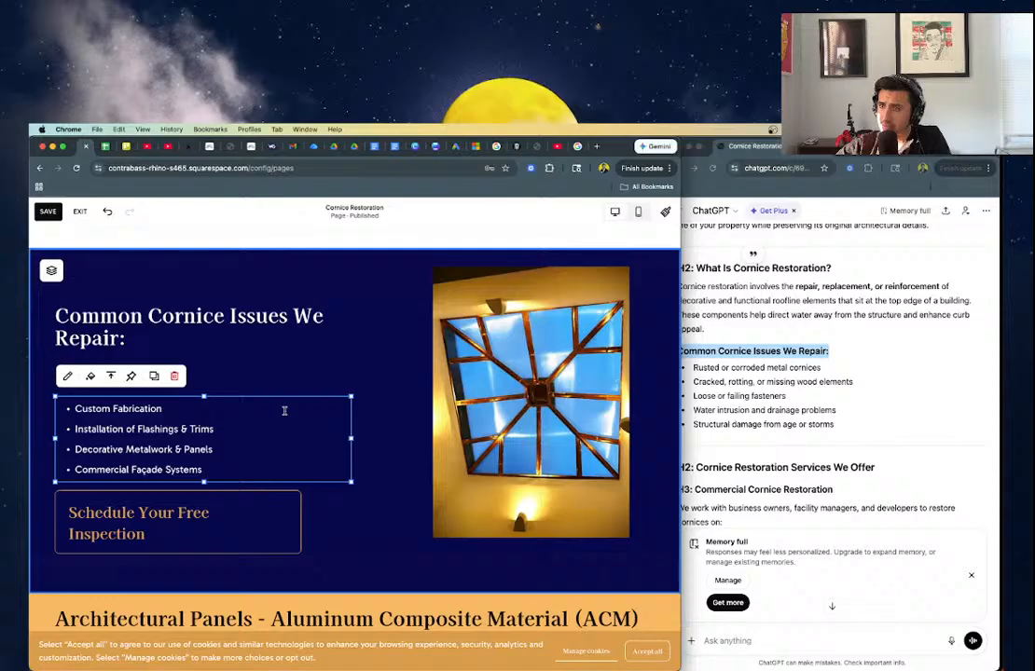
{"action": "left_click", "coordinate": [238, 343]}
{"action": "left_click", "coordinate": [108, 212]}
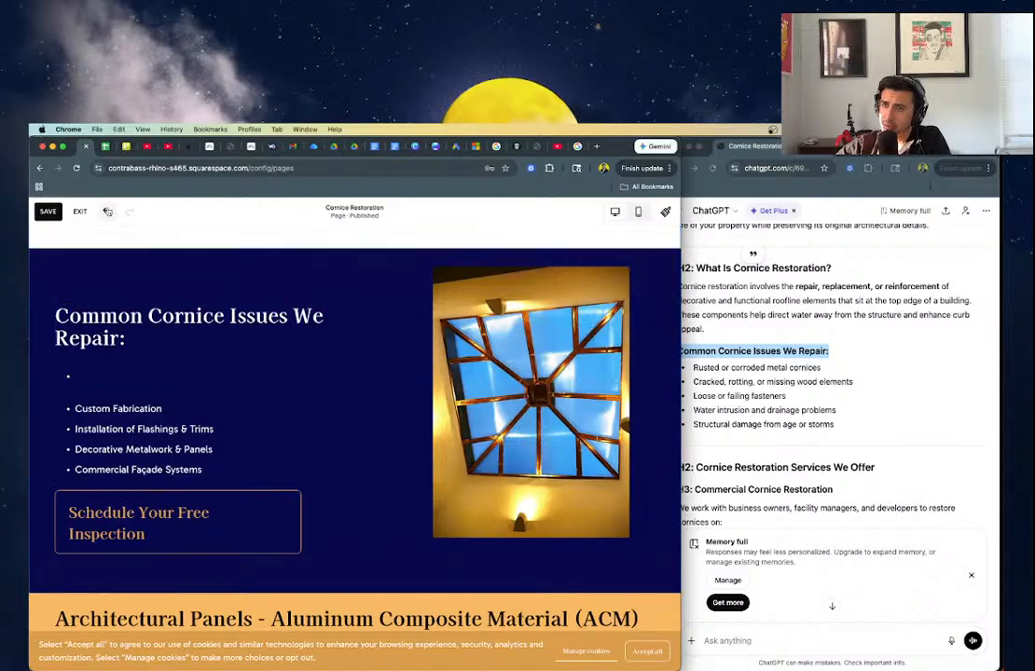
{"action": "left_click", "coordinate": [108, 212]}
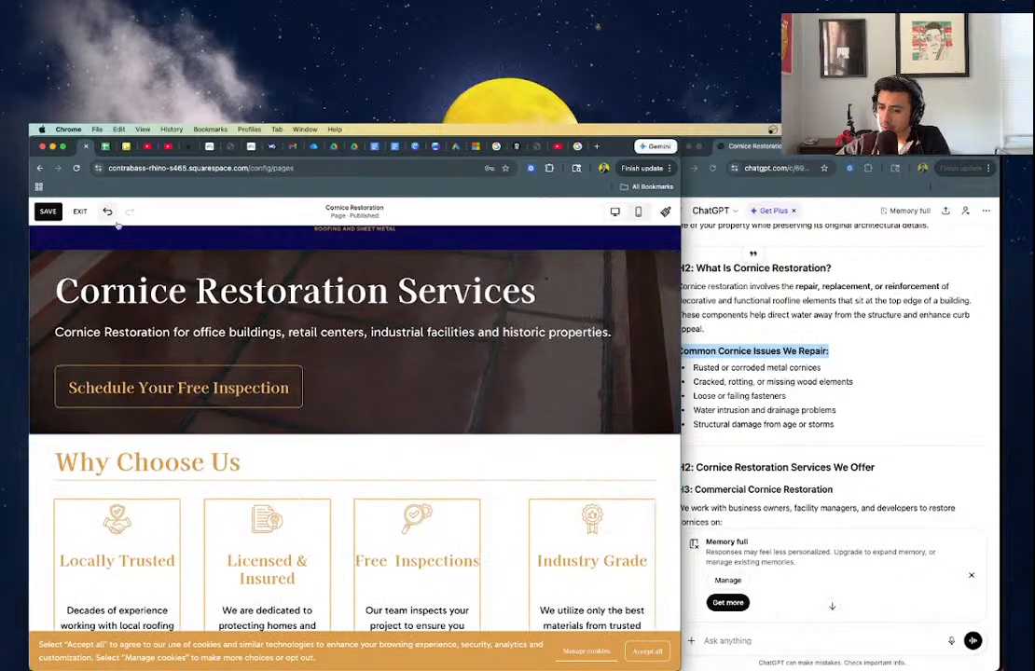
- Delete the empty bullet line below the "Common Cornice Issues We Repair:" heading
{"action": "scroll", "coordinate": [250, 387], "scroll_direction": "down", "scroll_amount": 5}
{"action": "left_click", "coordinate": [107, 372]}
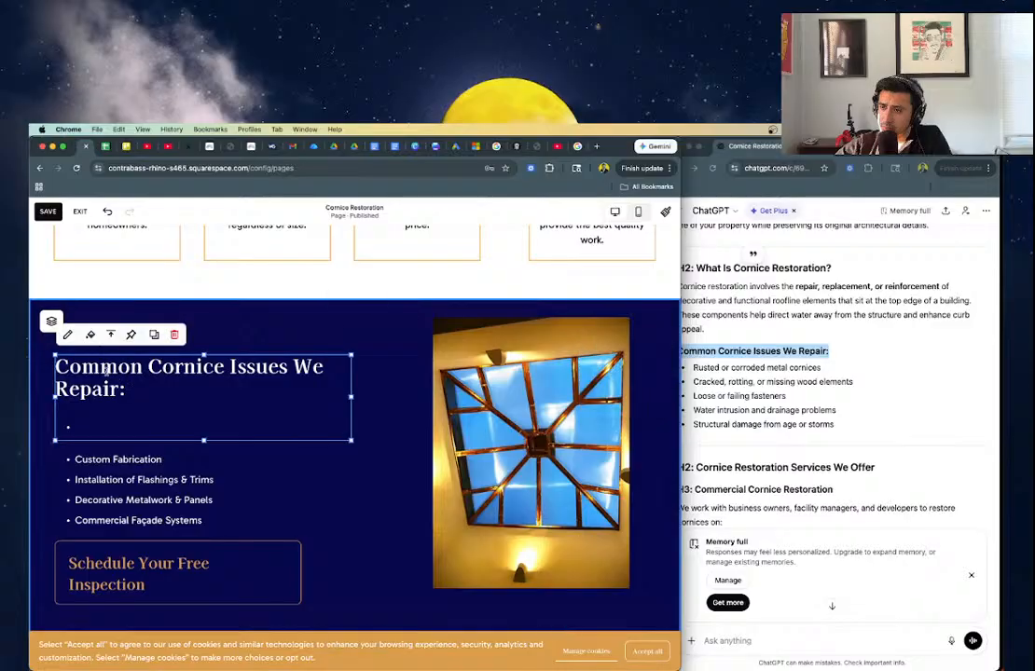
{"action": "double_click", "coordinate": [106, 372]}
{"action": "left_click", "coordinate": [84, 424]}
{"action": "key", "text": "BackSpace"}
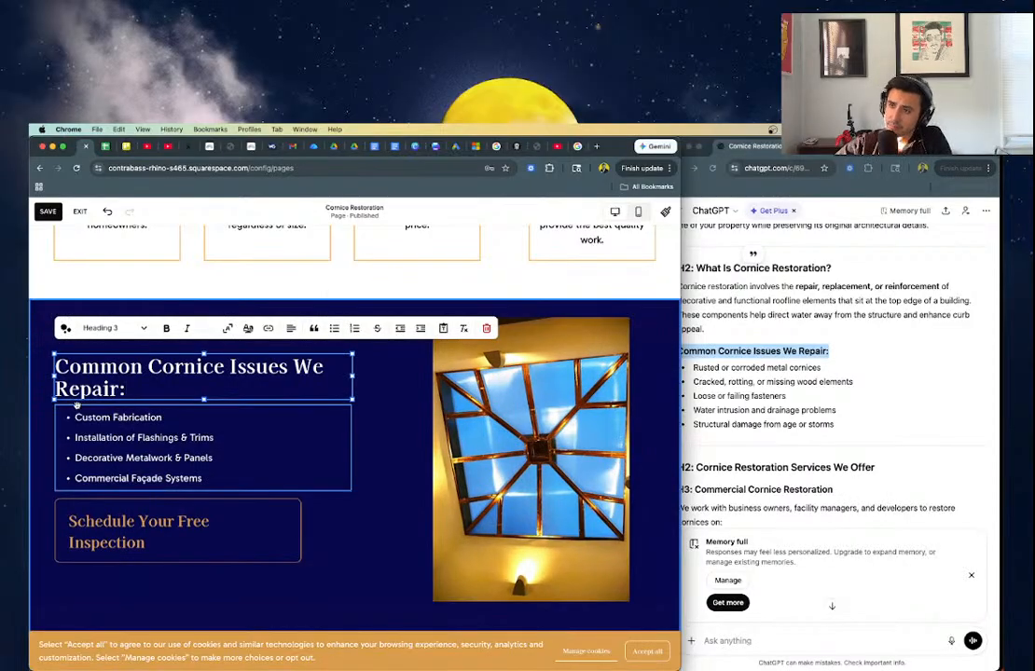
- Highlight the "Common Cornice Issues We Repair:" heading with a solid gold block style
{"action": "triple_click", "coordinate": [88, 369]}
{"action": "left_click", "coordinate": [246, 345]}
{"action": "left_click", "coordinate": [217, 386]}
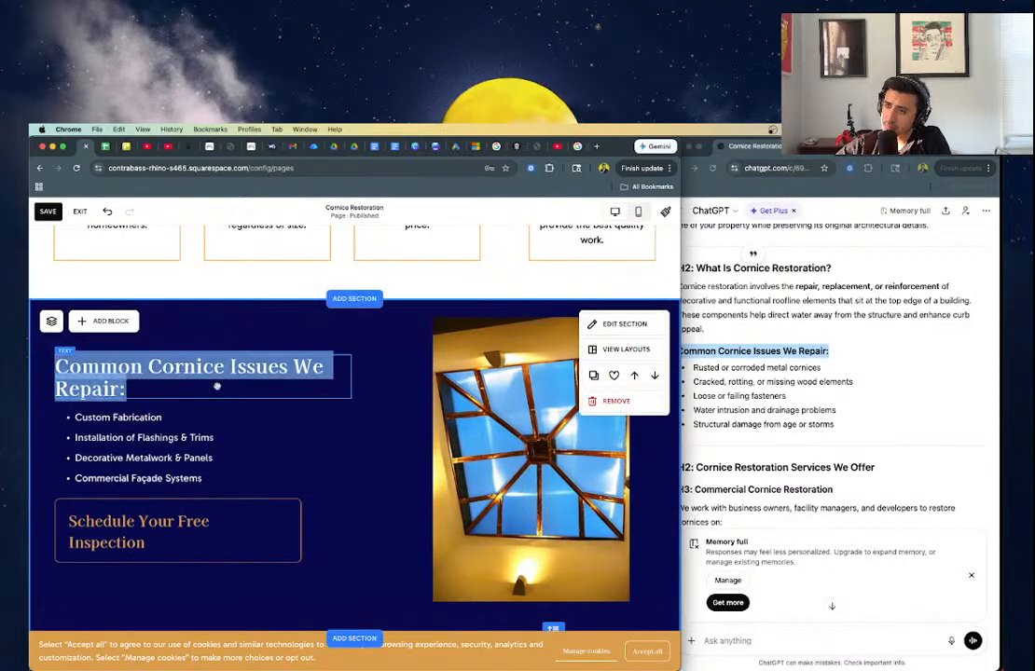
{"action": "left_click", "coordinate": [247, 328]}
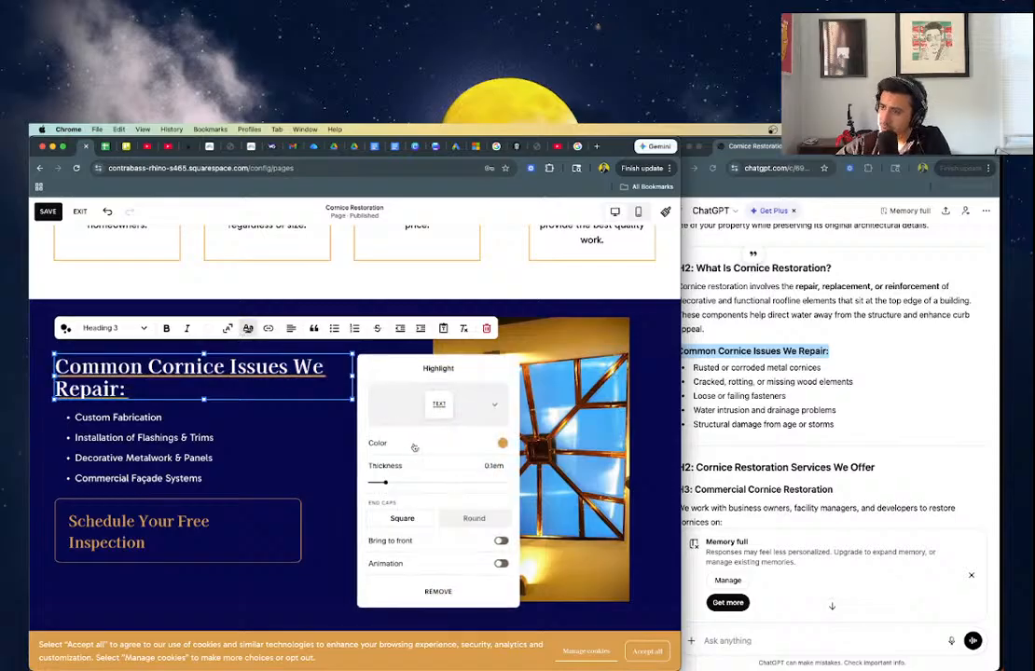
{"action": "left_click", "coordinate": [438, 404]}
{"action": "left_click", "coordinate": [384, 446]}
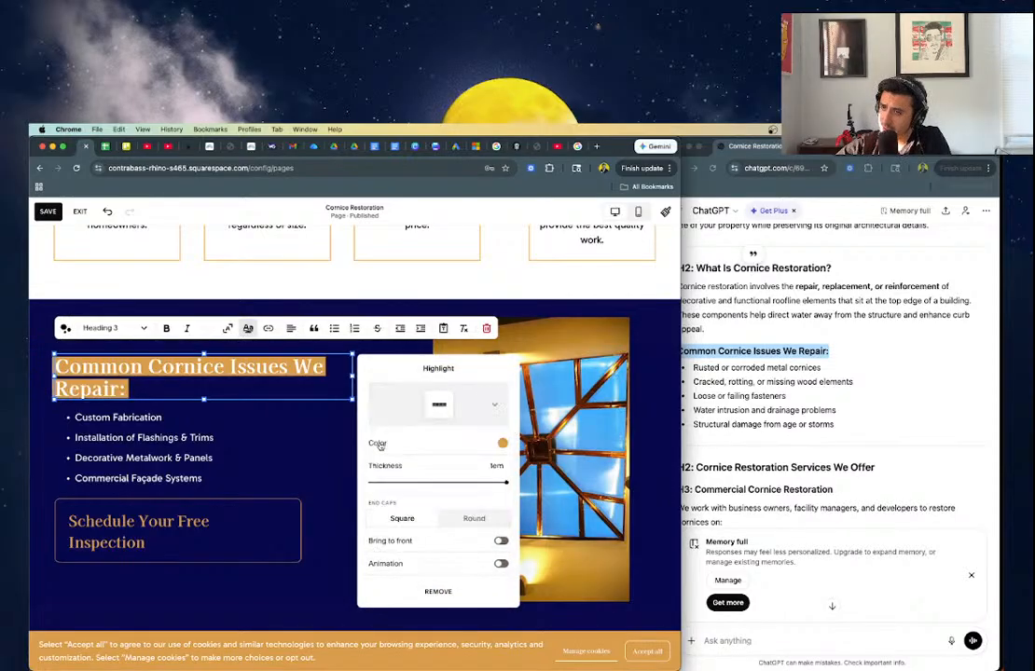
- Replace the bullet text below the heading with the five cornice issues copied from the ChatGPT wireframe, from "Rusted or corroded metal cornices" to "Structural damage from age or storms"
{"action": "left_click", "coordinate": [233, 447]}
{"action": "left_click", "coordinate": [849, 424]}
{"action": "left_click_drag", "start_coordinate": [832, 425], "coordinate": [691, 361]}
{"action": "key", "text": "super+c"}
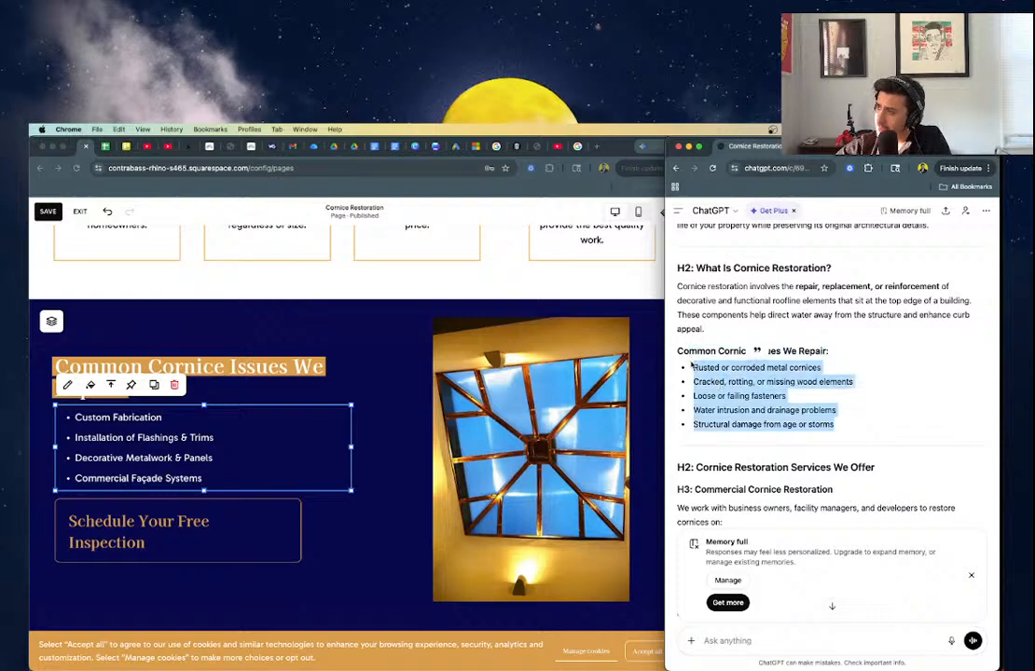
{"action": "triple_click", "coordinate": [201, 463]}
{"action": "key", "text": "super+a"}
{"action": "key", "text": "super+v"}
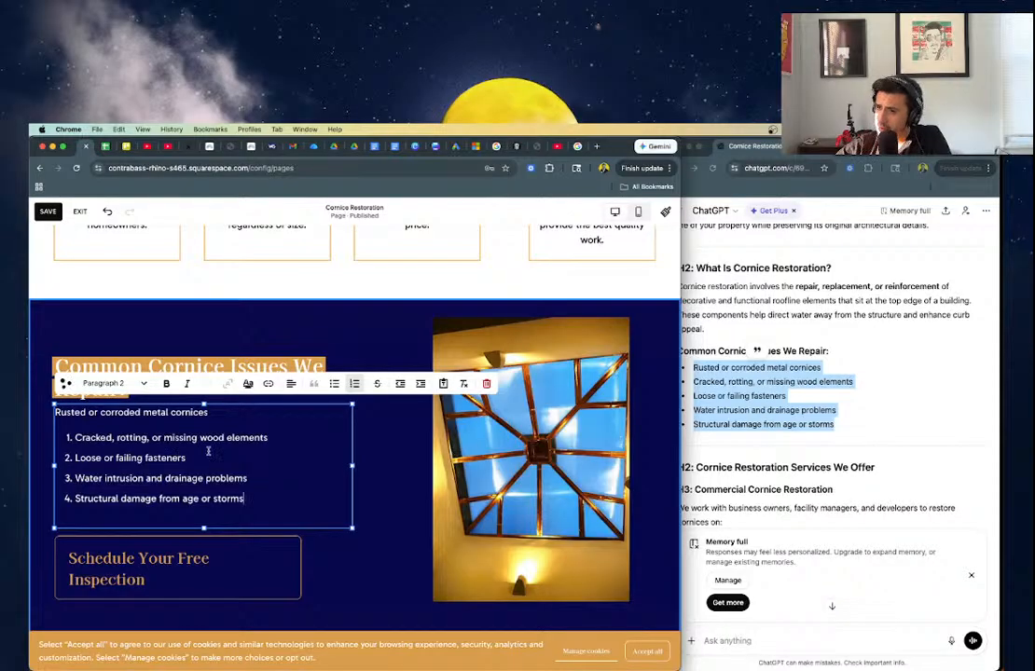
- Format all five cornice issues as one bulleted list and reduce the height of their text block
{"action": "key", "text": "super+a"}
{"action": "left_click", "coordinate": [350, 383]}
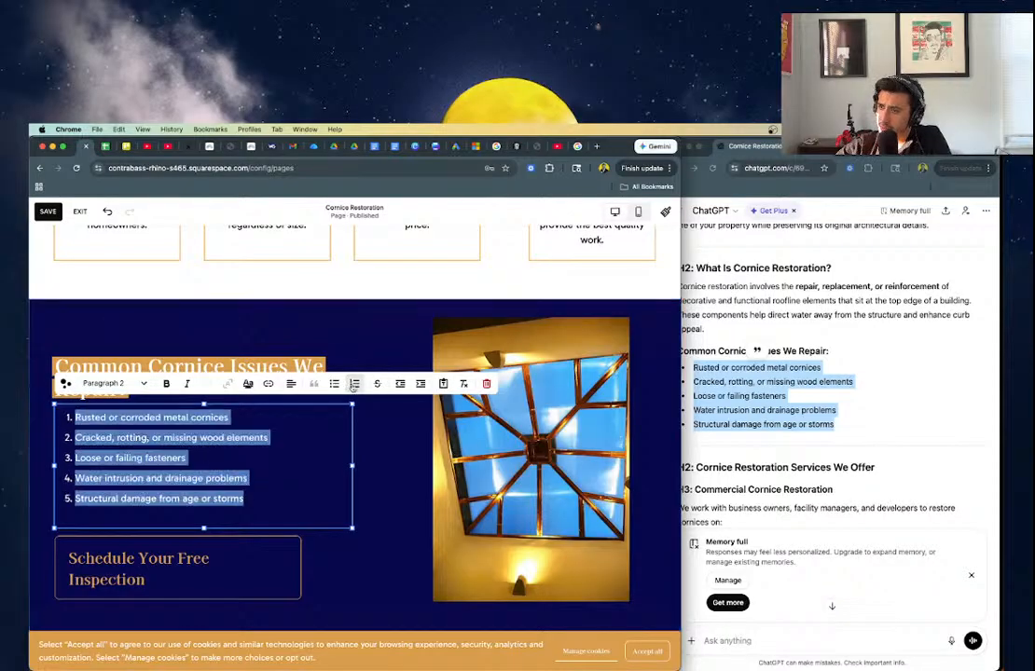
{"action": "left_click", "coordinate": [354, 383]}
{"action": "left_click", "coordinate": [334, 383]}
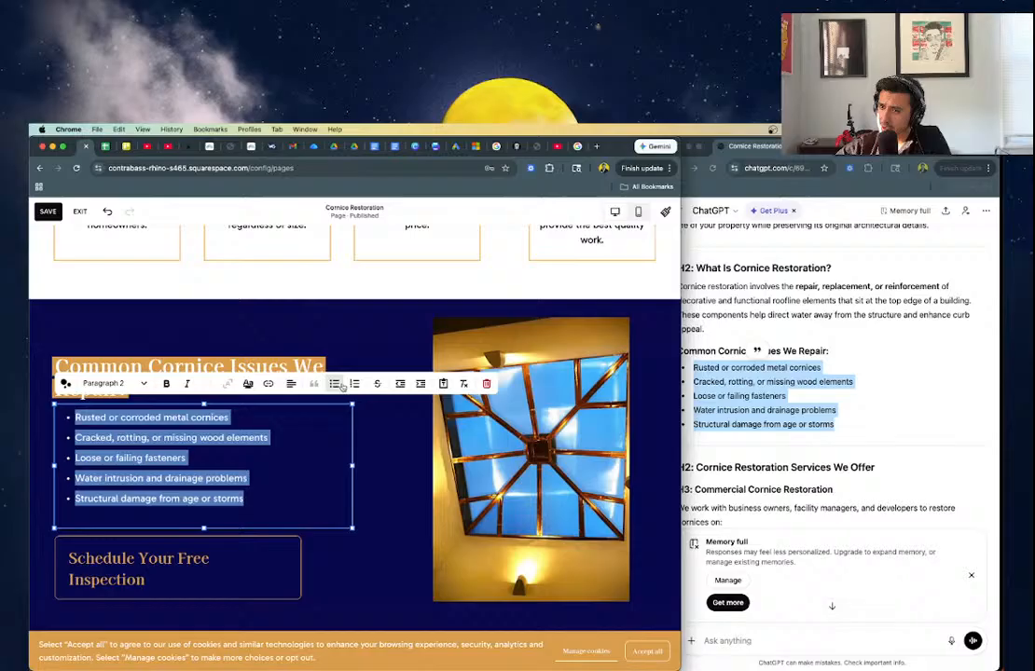
{"action": "left_click", "coordinate": [238, 509]}
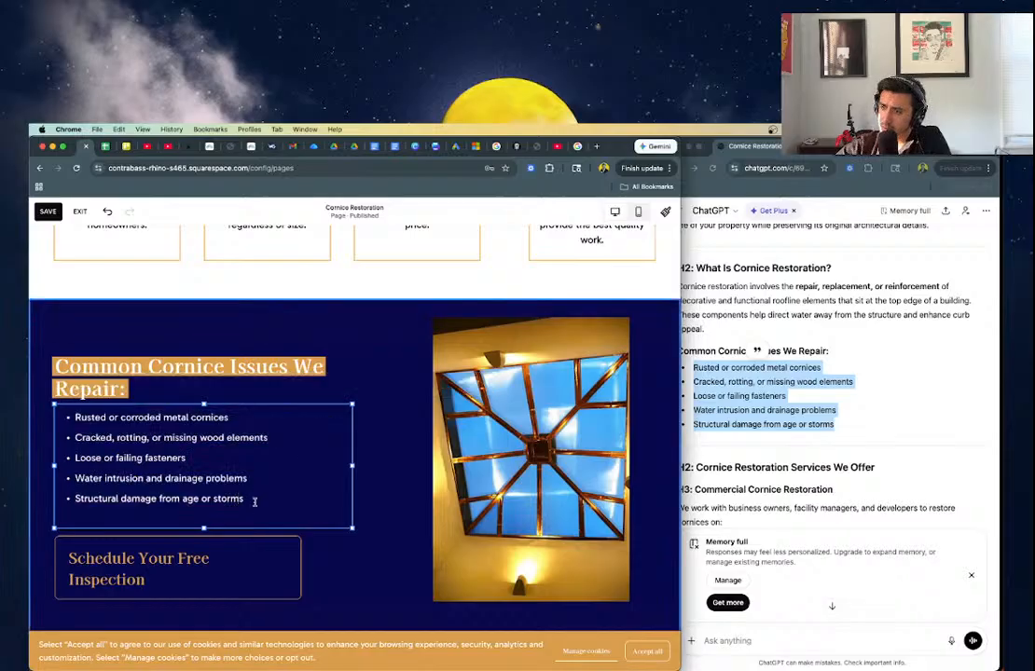
{"action": "left_click", "coordinate": [255, 502]}
{"action": "left_click_drag", "start_coordinate": [204, 528], "coordinate": [205, 502]}
{"action": "left_click", "coordinate": [381, 539]}
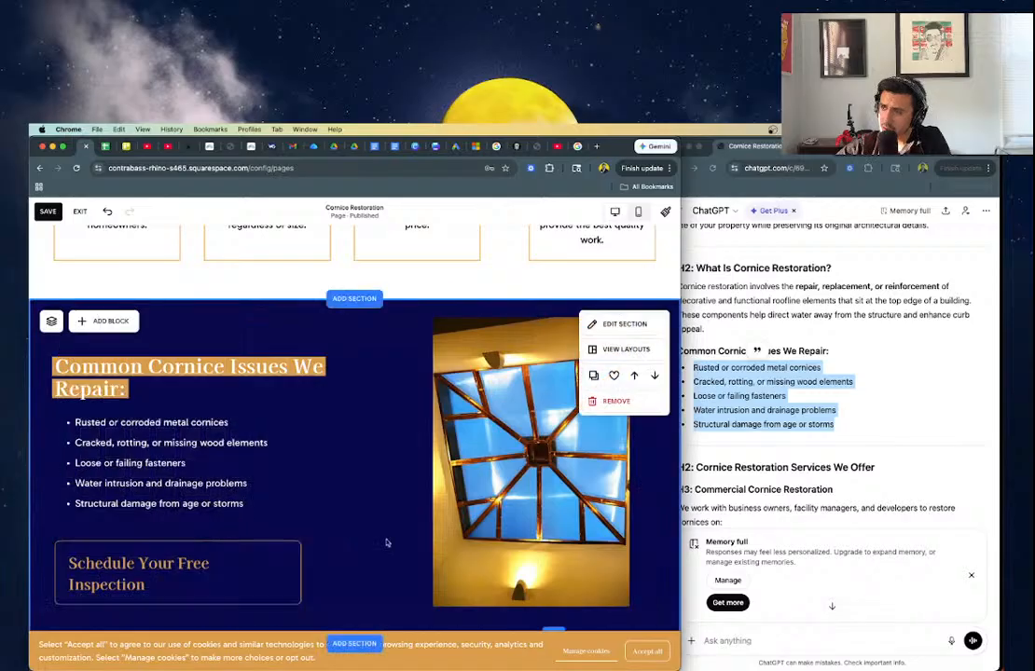
- Replace the skylight photo beside the cornice issues list with the library's red-brick building photo with a dark cornice
{"action": "scroll", "coordinate": [386, 545], "scroll_direction": "down", "scroll_amount": 4}
{"action": "left_click", "coordinate": [495, 317]}
{"action": "left_click", "coordinate": [495, 317]}
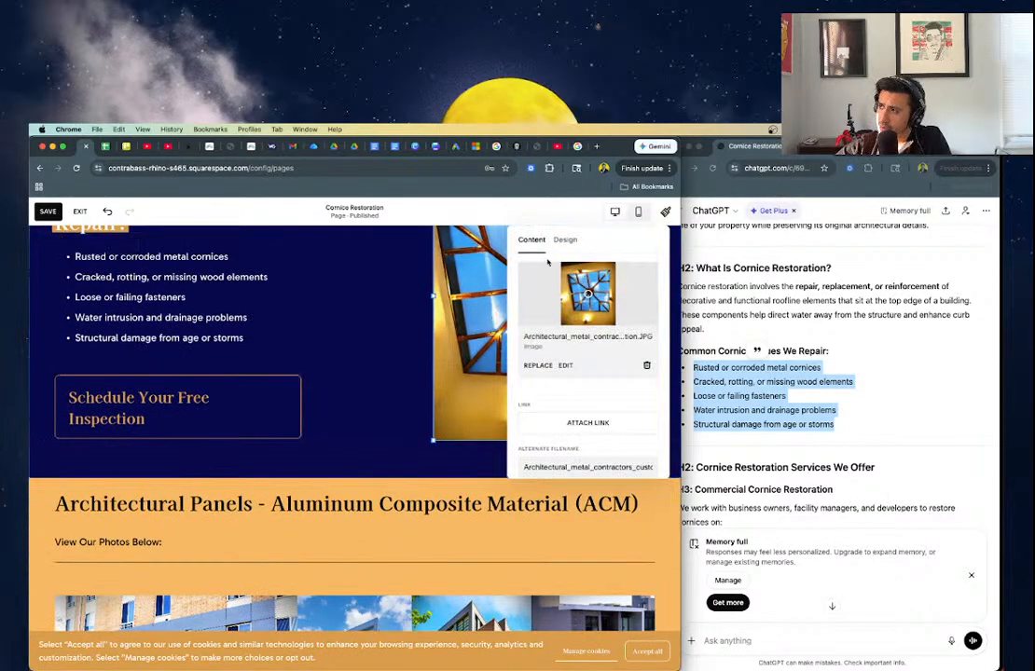
{"action": "left_click", "coordinate": [541, 366]}
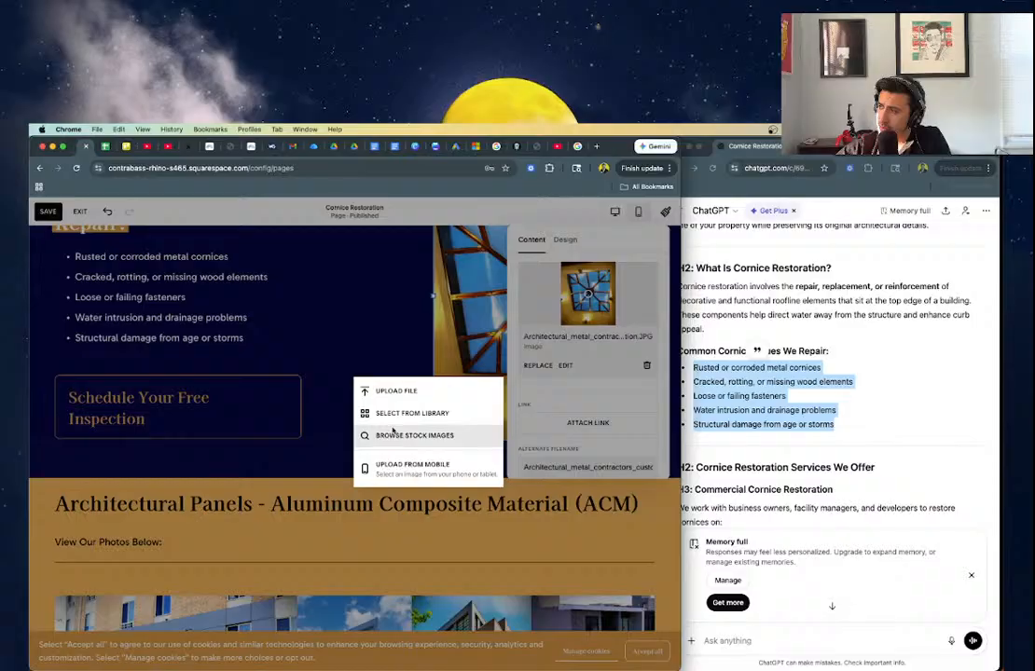
{"action": "left_click", "coordinate": [403, 432]}
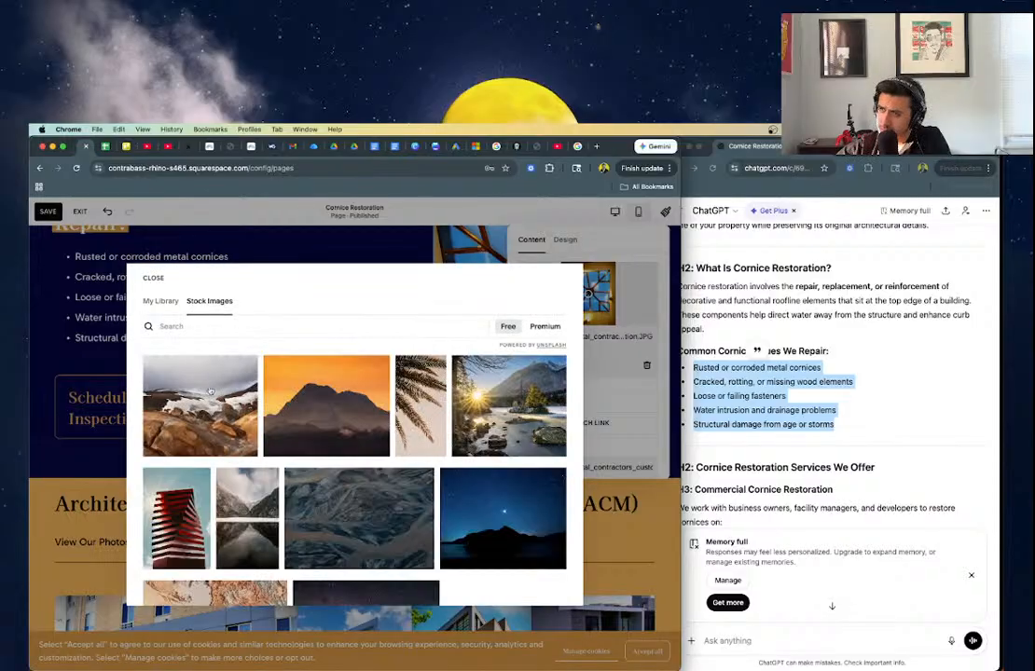
{"action": "left_click", "coordinate": [161, 300]}
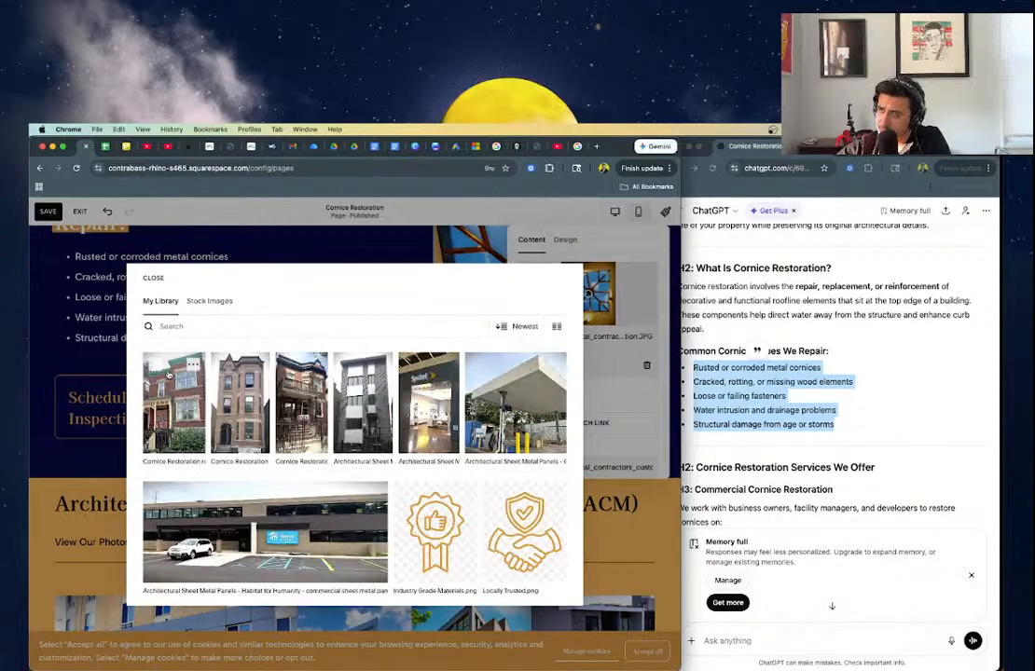
{"action": "scroll", "coordinate": [172, 373], "scroll_direction": "down", "scroll_amount": 10}
{"action": "scroll", "coordinate": [167, 376], "scroll_direction": "down", "scroll_amount": 3}
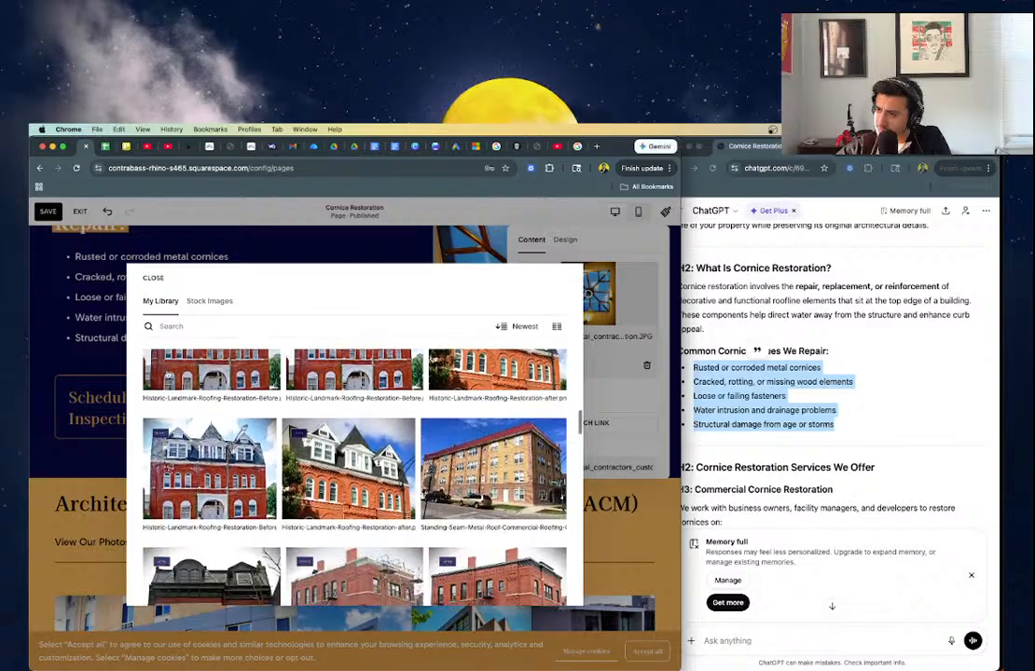
{"action": "scroll", "coordinate": [168, 410], "scroll_direction": "down", "scroll_amount": 3}
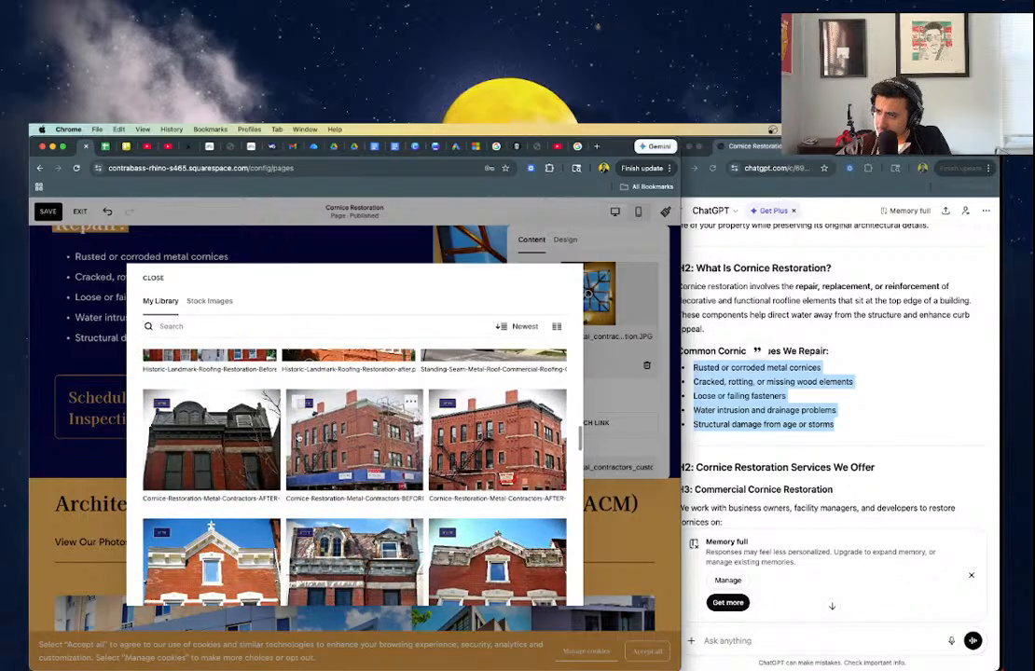
{"action": "scroll", "coordinate": [388, 408], "scroll_direction": "down", "scroll_amount": 10}
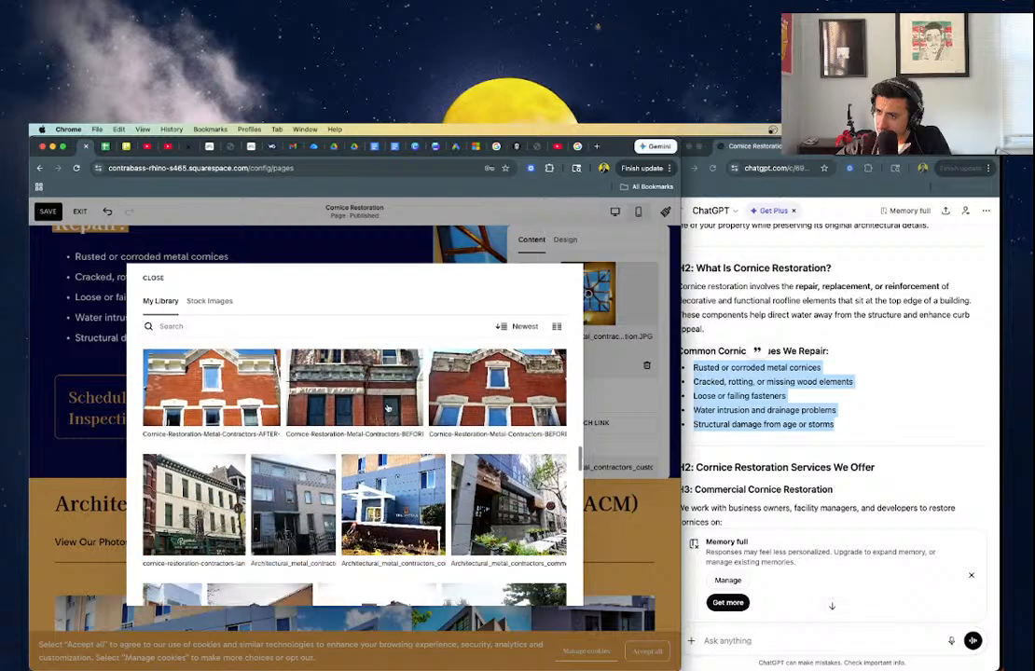
{"action": "scroll", "coordinate": [388, 408], "scroll_direction": "down", "scroll_amount": 5}
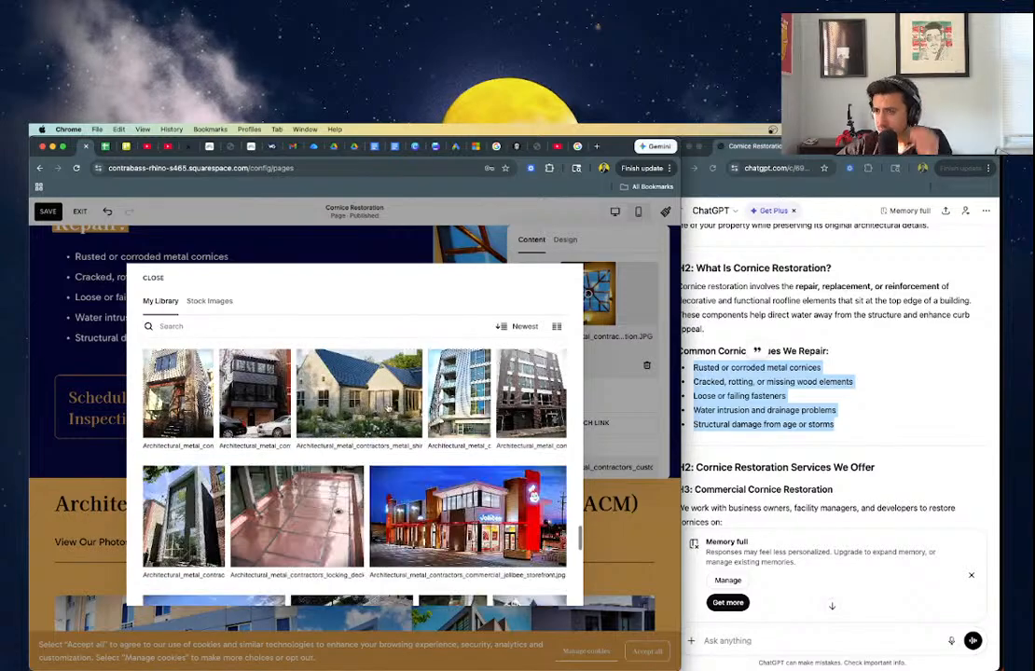
{"action": "scroll", "coordinate": [386, 407], "scroll_direction": "down", "scroll_amount": 5}
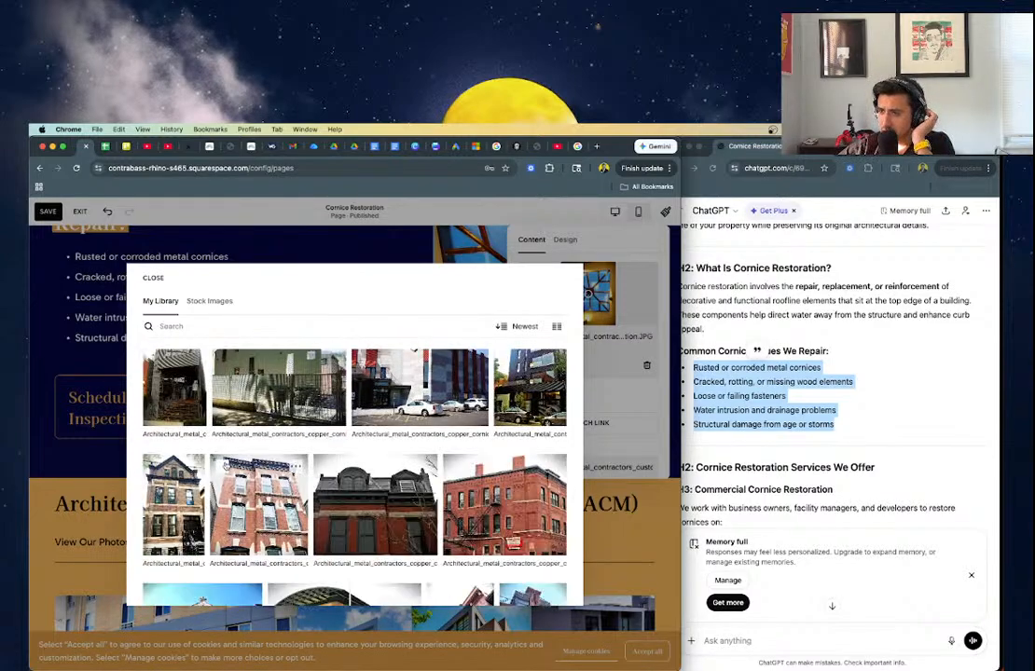
{"action": "left_click", "coordinate": [224, 465]}
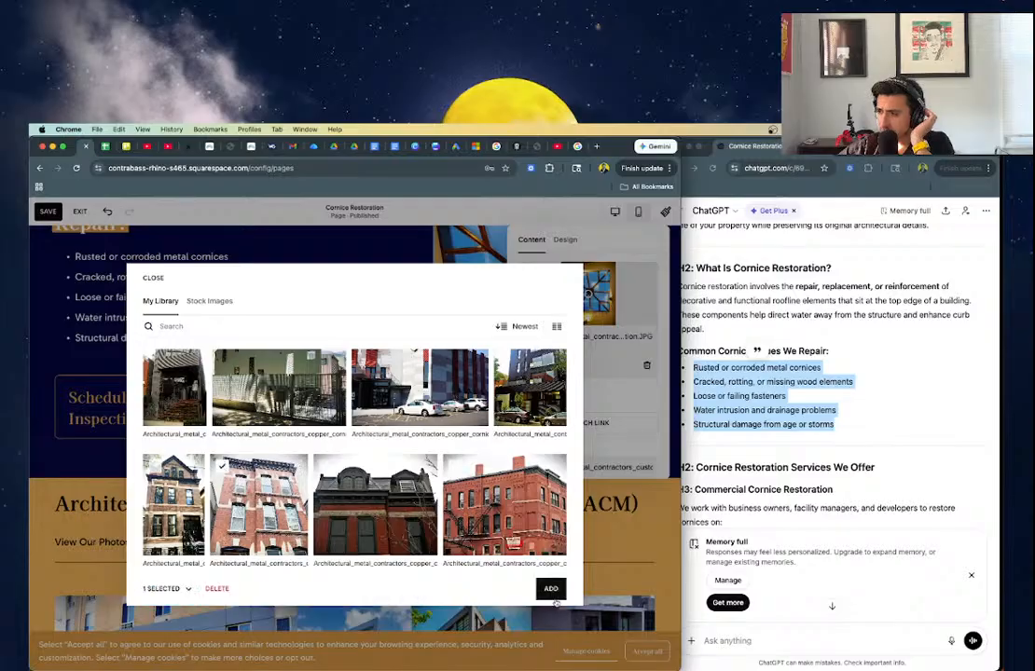
{"action": "left_click", "coordinate": [550, 591]}
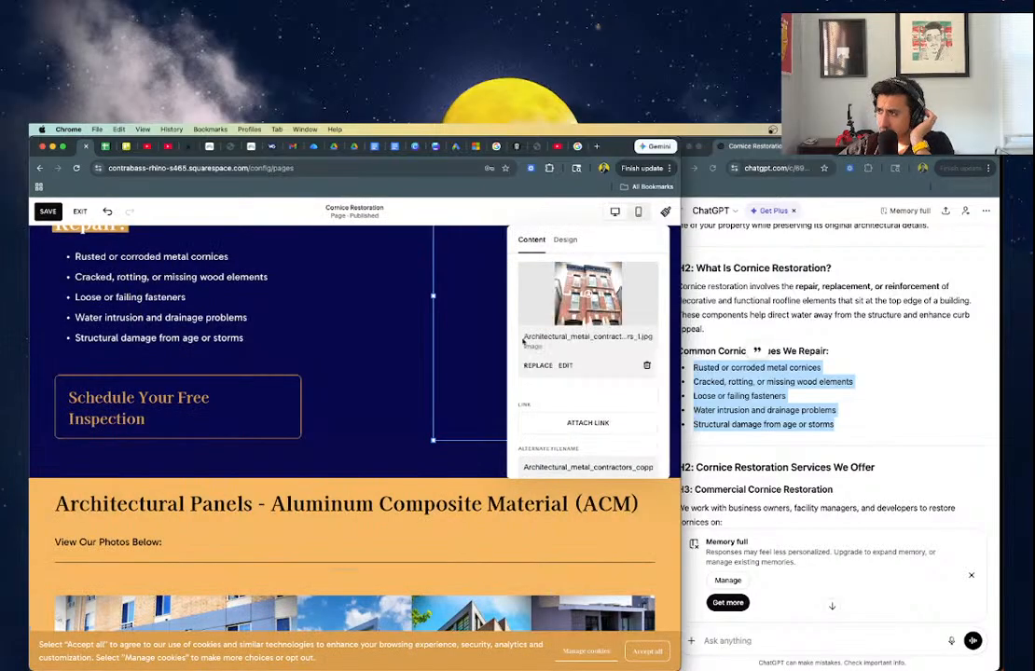
{"action": "scroll", "coordinate": [388, 349], "scroll_direction": "up", "scroll_amount": 3}
{"action": "scroll", "coordinate": [389, 351], "scroll_direction": "up", "scroll_amount": 1}
{"action": "left_click", "coordinate": [410, 391]}
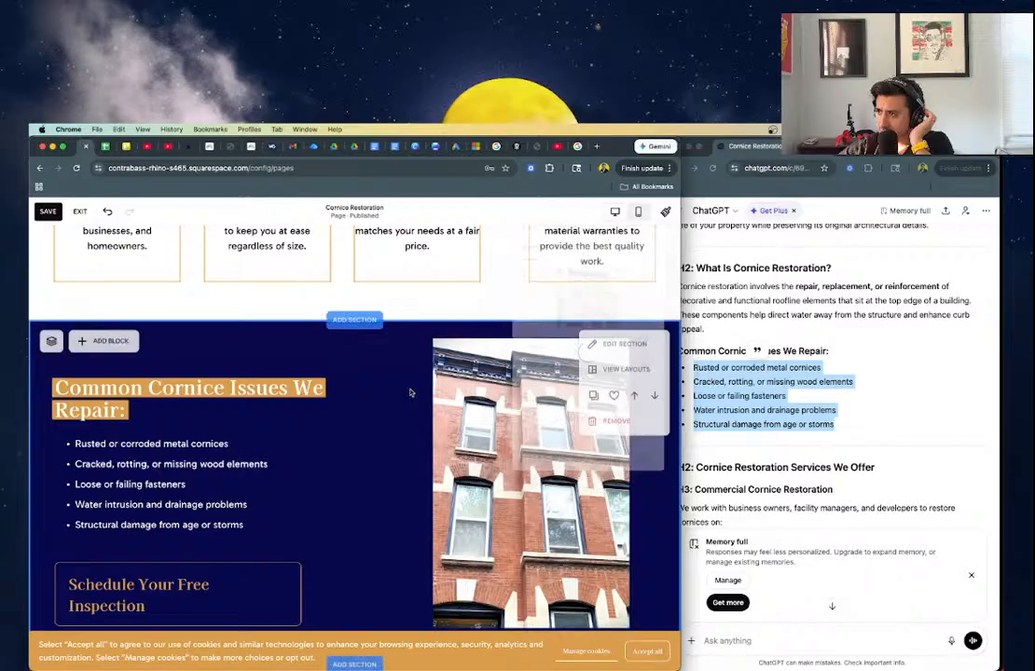
- In mobile view, move the brick building photo's focal point slightly upward, save the page, and return to desktop view
{"action": "scroll", "coordinate": [411, 393], "scroll_direction": "down", "scroll_amount": 3}
{"action": "left_click", "coordinate": [637, 212]}
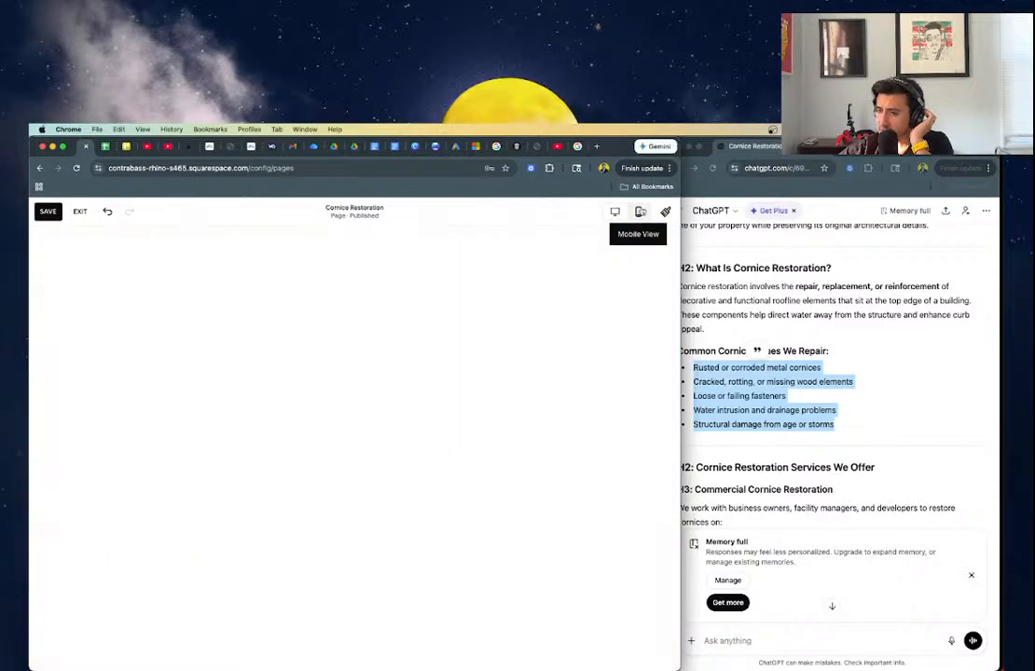
{"action": "scroll", "coordinate": [389, 372], "scroll_direction": "up", "scroll_amount": 5}
{"action": "double_click", "coordinate": [408, 462]}
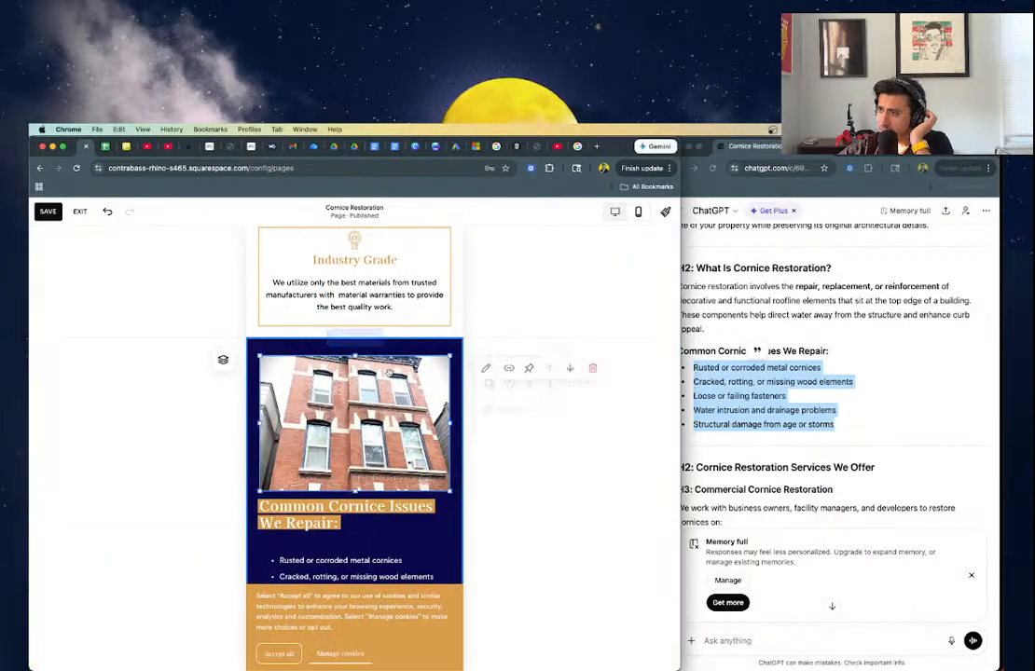
{"action": "left_click_drag", "start_coordinate": [555, 423], "coordinate": [554, 412]}
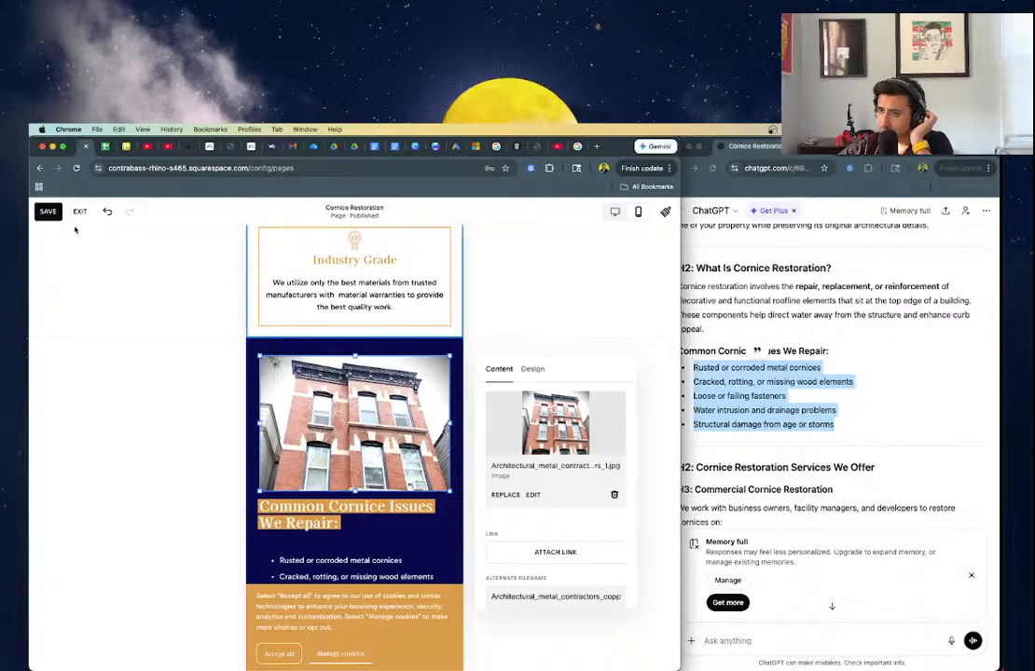
{"action": "left_click", "coordinate": [48, 211]}
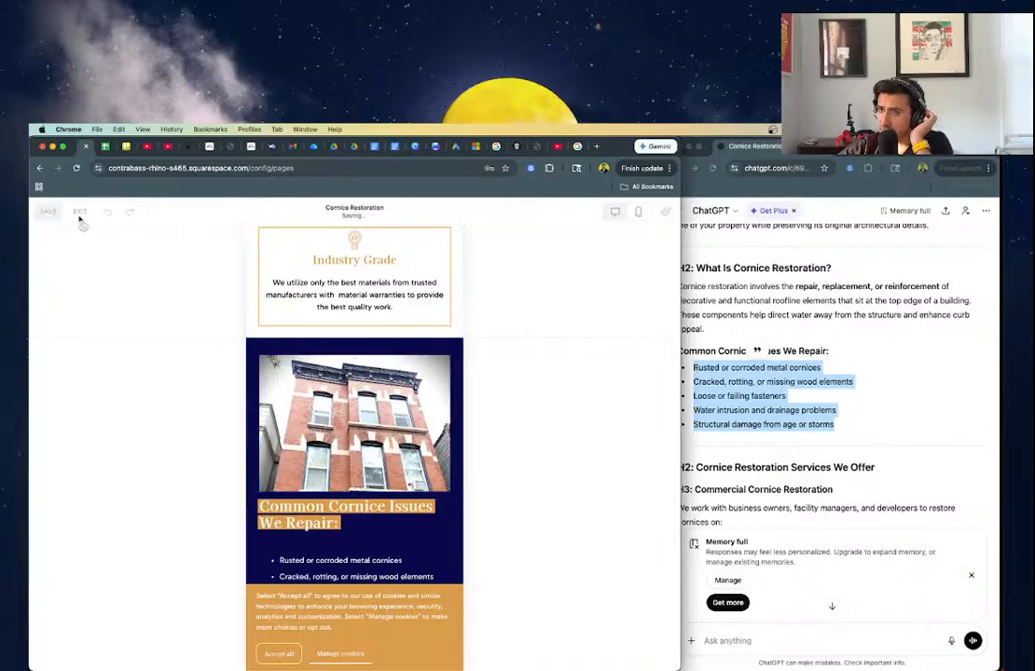
{"action": "left_click", "coordinate": [613, 213]}
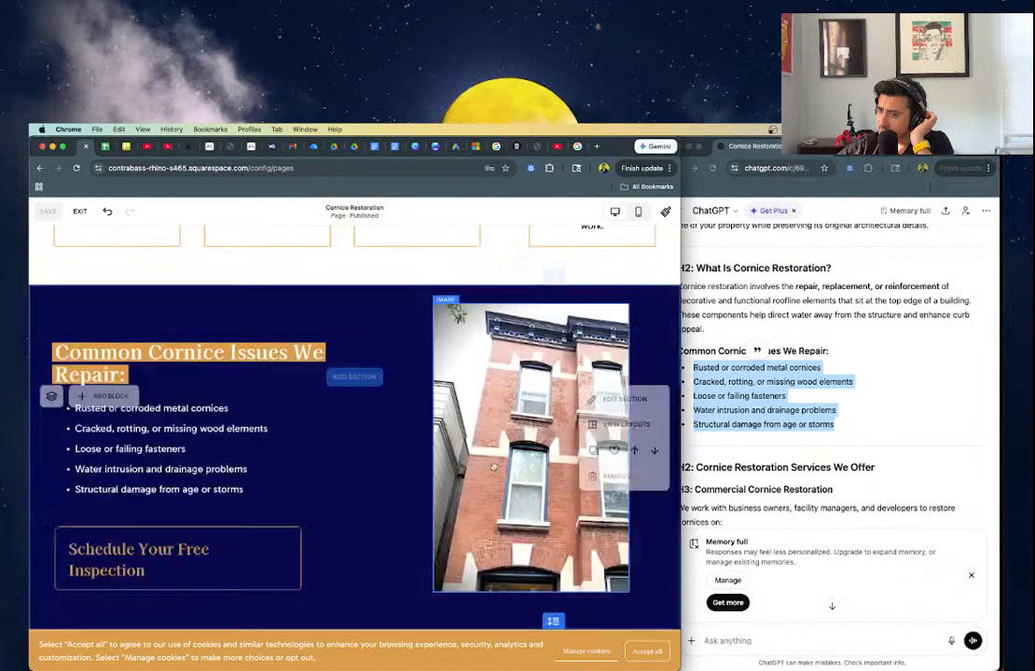
- Replace the "Architectural Panels - Aluminum Composite Material (ACM)" heading with "Cornice Restoration", keeping "View Our Photos Below:" on its own line
{"action": "scroll", "coordinate": [522, 419], "scroll_direction": "down", "scroll_amount": 5}
{"action": "scroll", "coordinate": [342, 375], "scroll_direction": "up", "scroll_amount": 2}
{"action": "left_click", "coordinate": [342, 375]}
{"action": "left_click", "coordinate": [668, 362]}
{"action": "triple_click", "coordinate": [419, 370]}
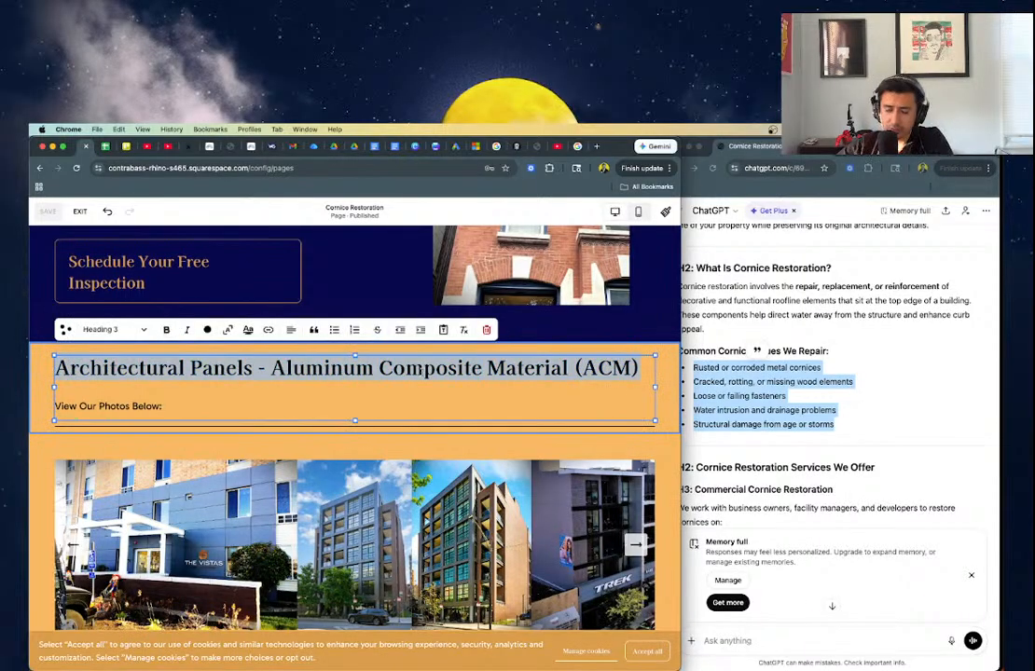
{"action": "type", "text": "Cornice Restr"}
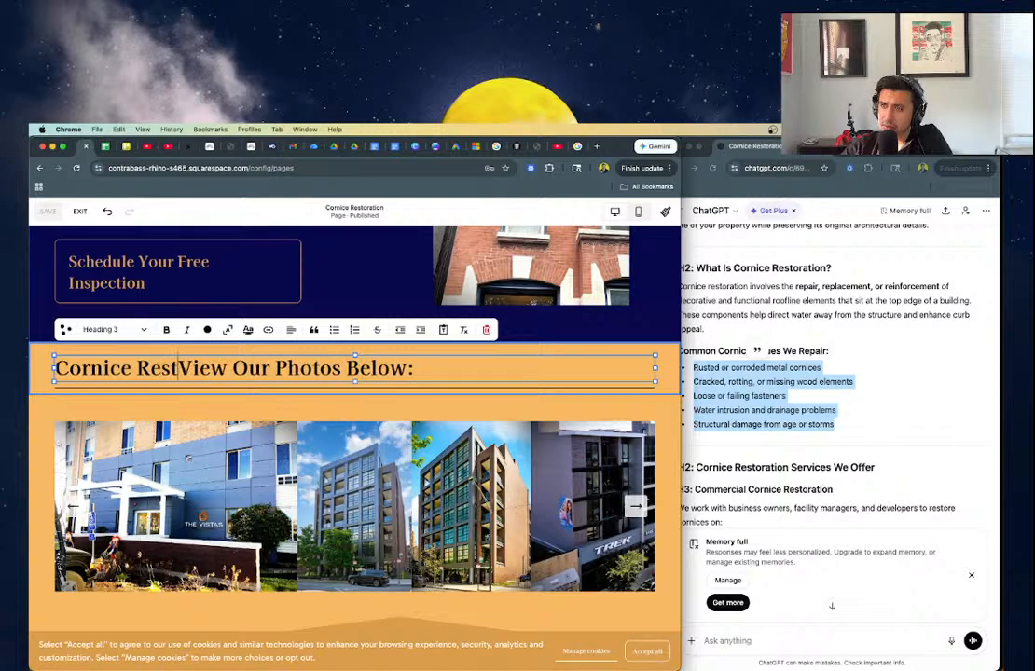
{"action": "type", "text": "oration "}
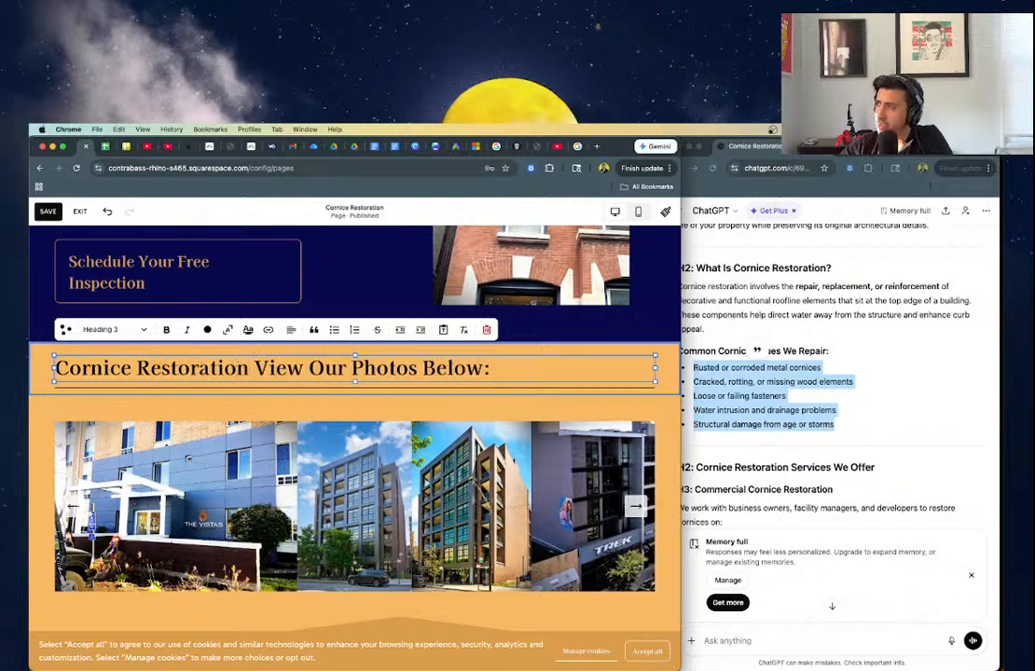
{"action": "type", "text": "&"}
{"action": "key", "text": "BackSpace"}
{"action": "key", "text": "BackSpace"}
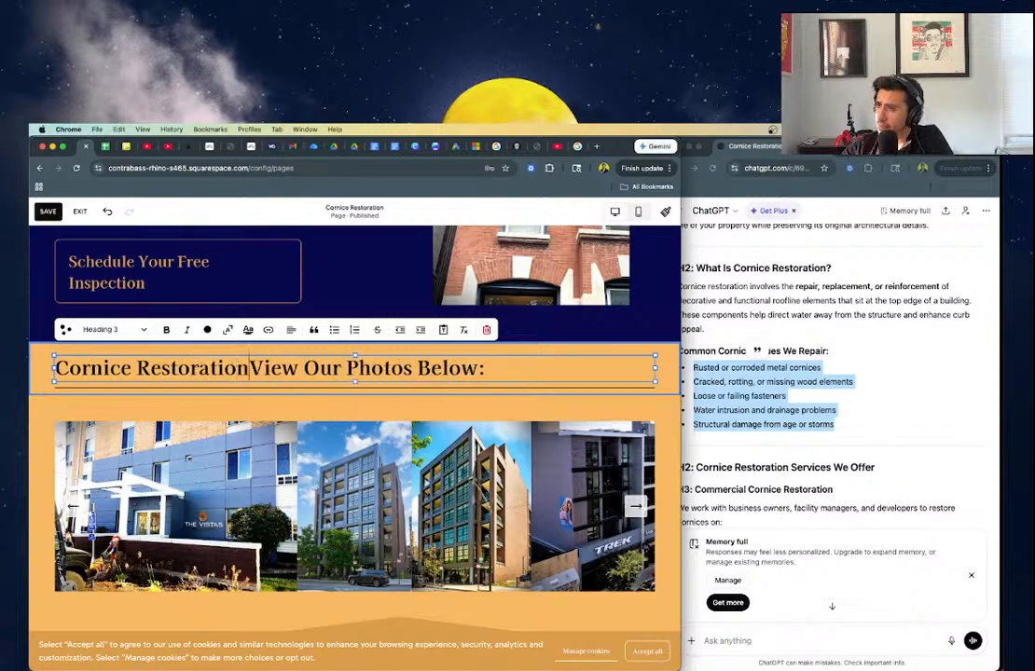
{"action": "key", "text": "Return"}
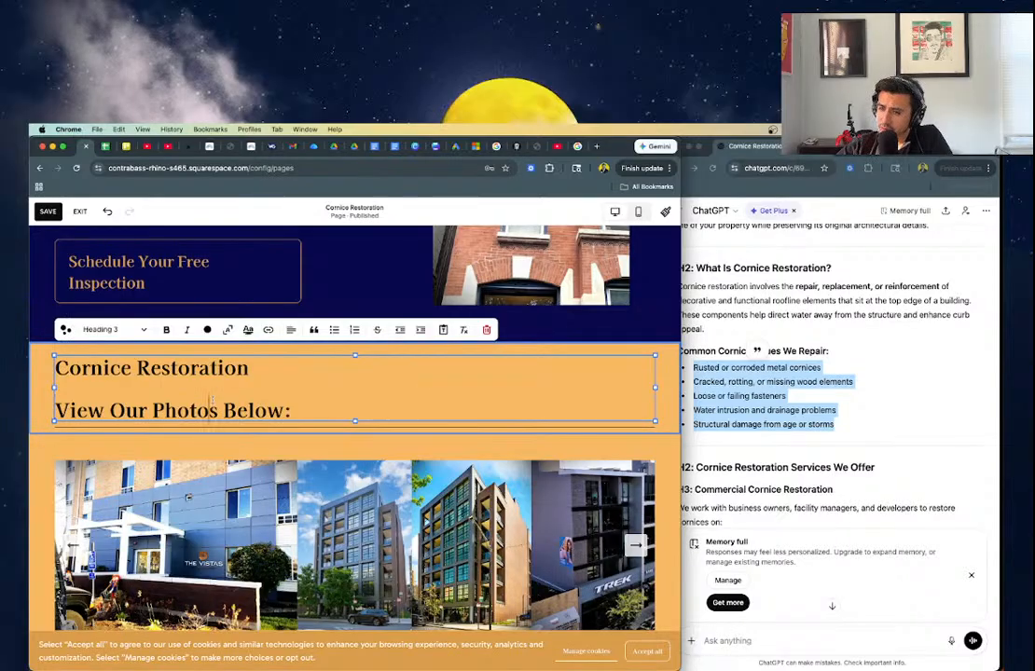
- Set the "View Our Photos Below:" line to the Paragraph 2 text style
{"action": "left_click", "coordinate": [104, 329]}
{"action": "left_click", "coordinate": [105, 468]}
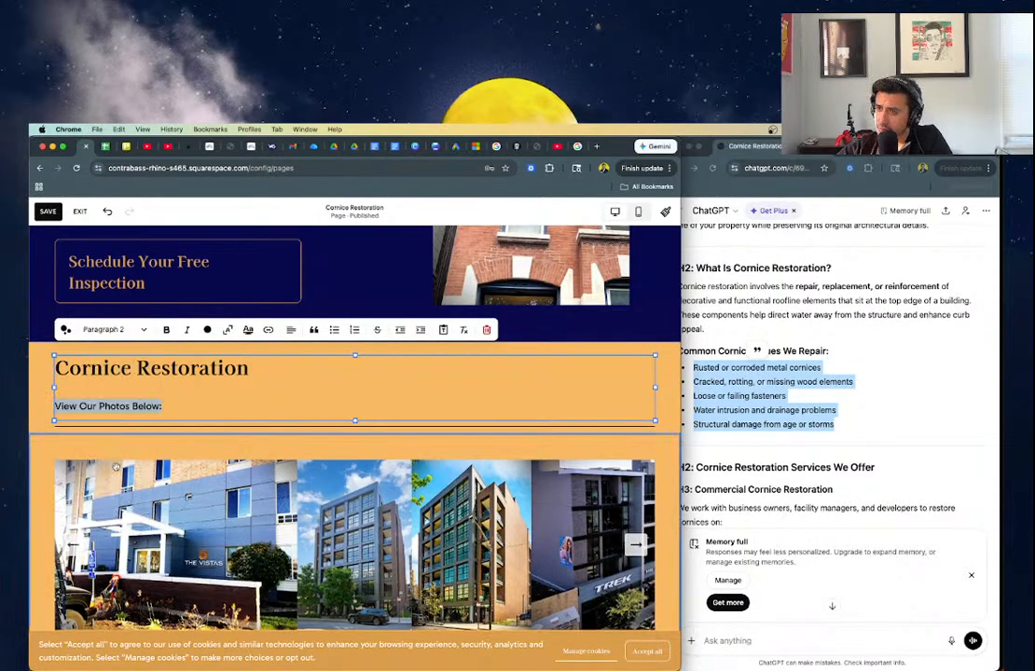
{"action": "left_click", "coordinate": [151, 448]}
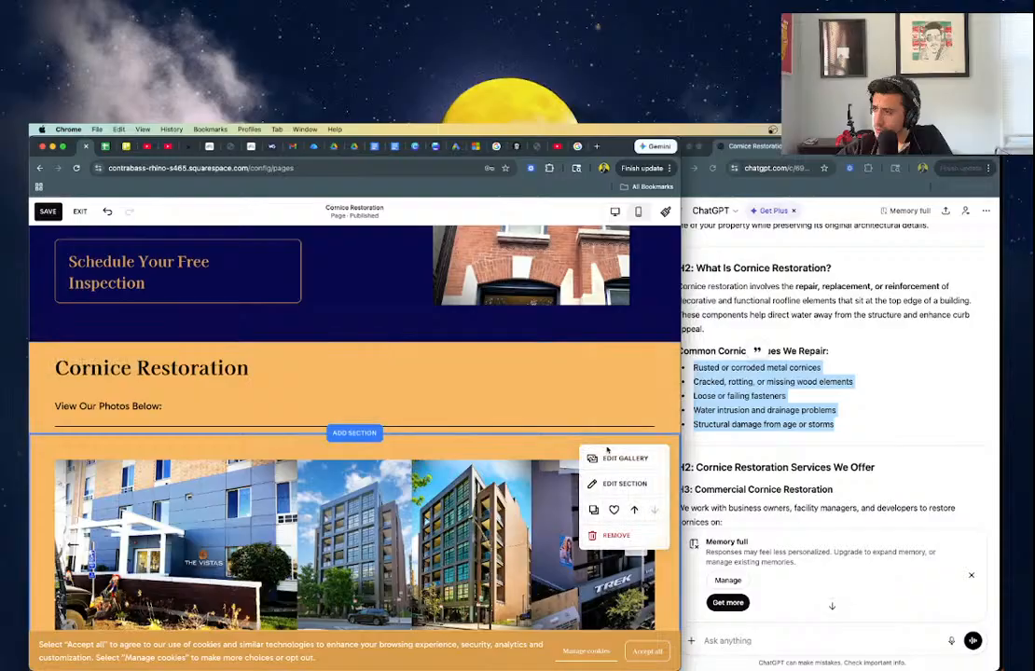
- Insert the saved brick-building gallery section directly below the "View Our Photos Below:" section
{"action": "scroll", "coordinate": [576, 451], "scroll_direction": "down", "scroll_amount": 2}
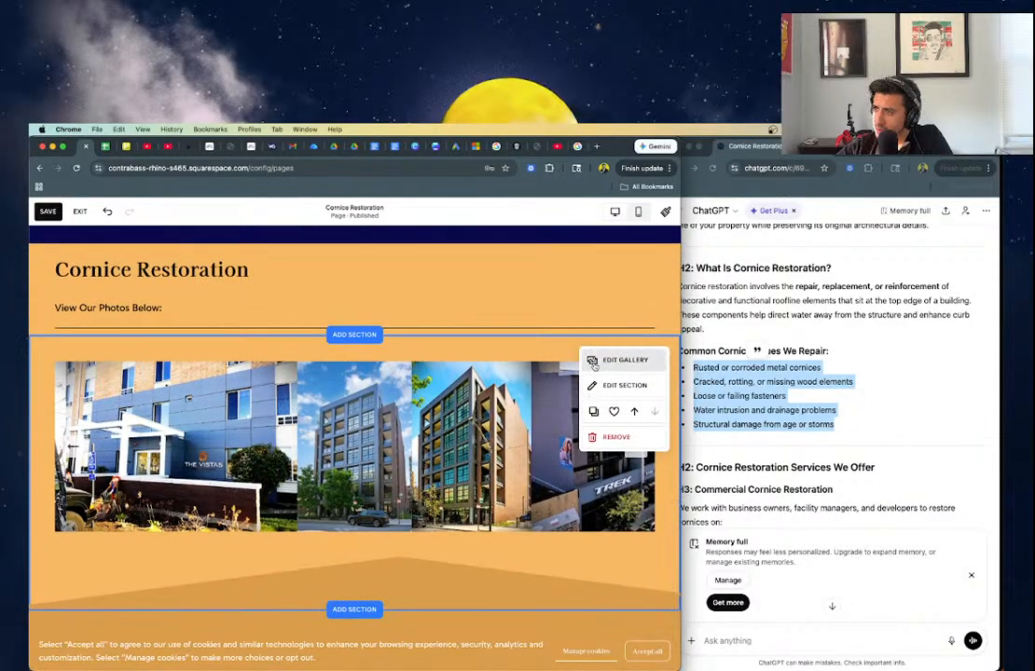
{"action": "left_click", "coordinate": [359, 335]}
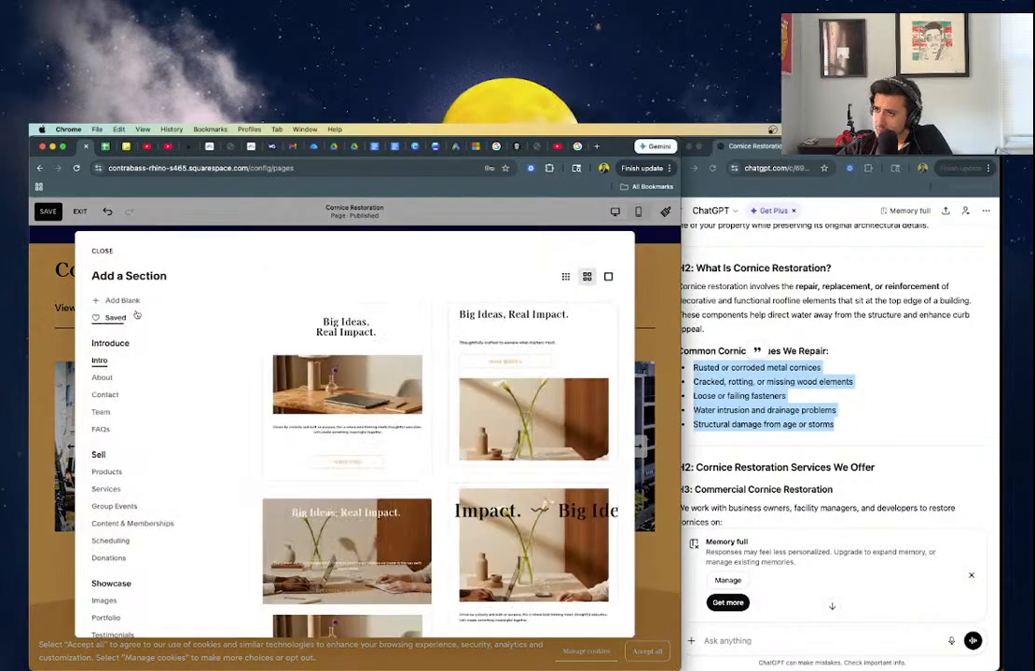
{"action": "left_click", "coordinate": [116, 317]}
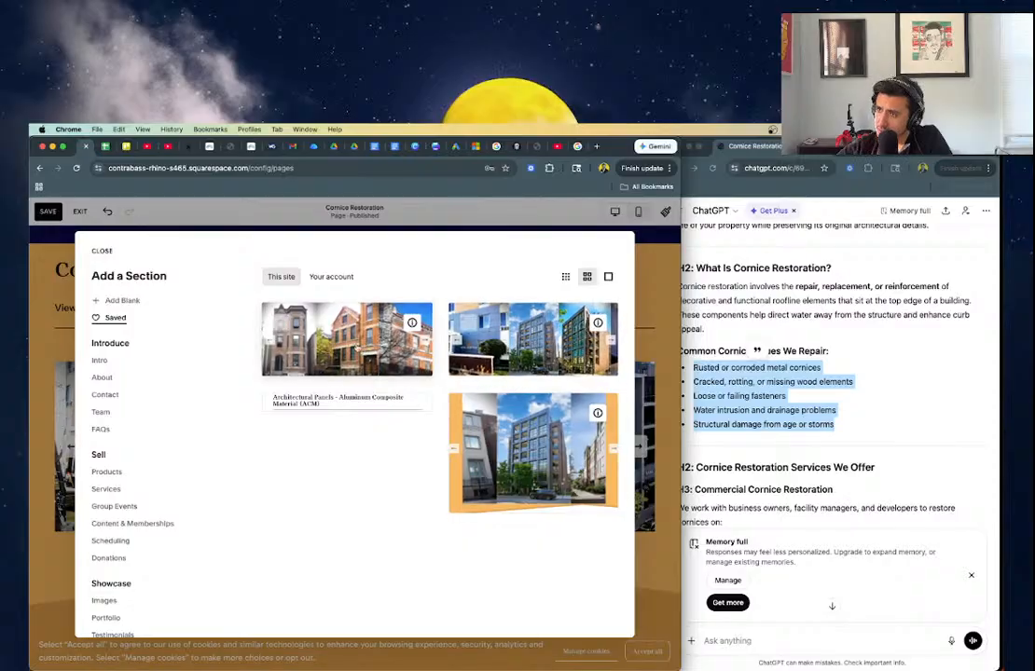
{"action": "left_click", "coordinate": [357, 348]}
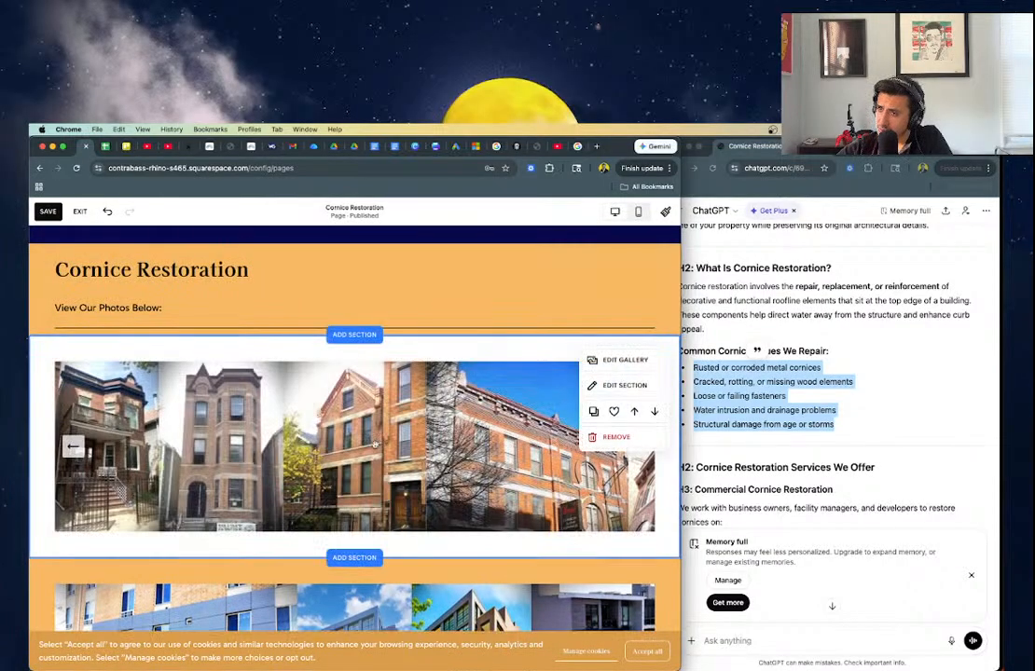
- Set the new brick-building gallery section's color theme to Light 1
{"action": "left_click", "coordinate": [623, 383]}
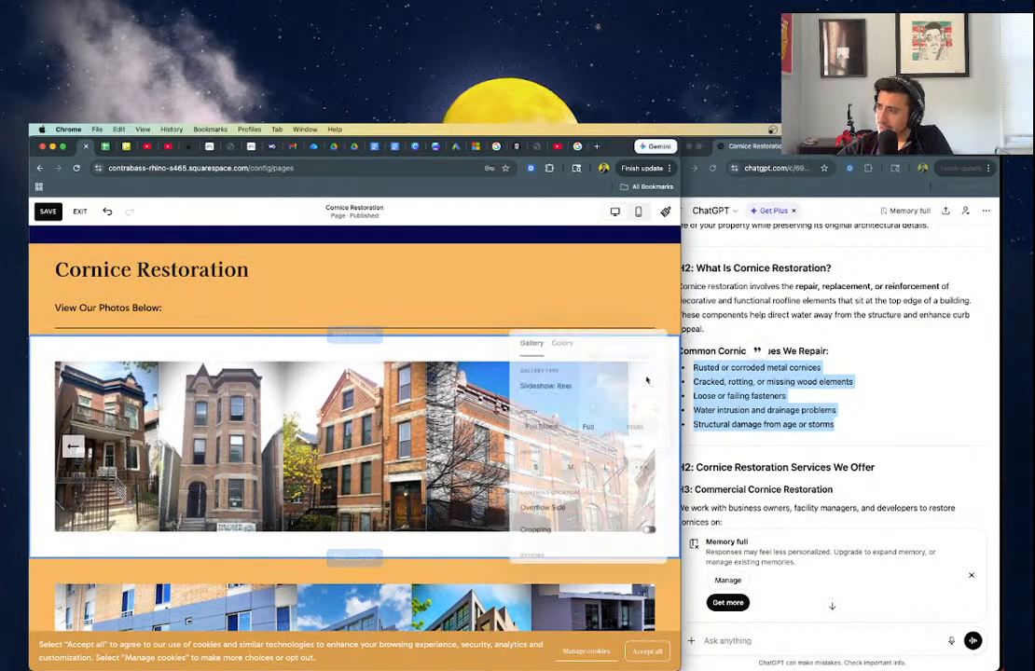
{"action": "left_click", "coordinate": [564, 342]}
{"action": "left_click", "coordinate": [556, 451]}
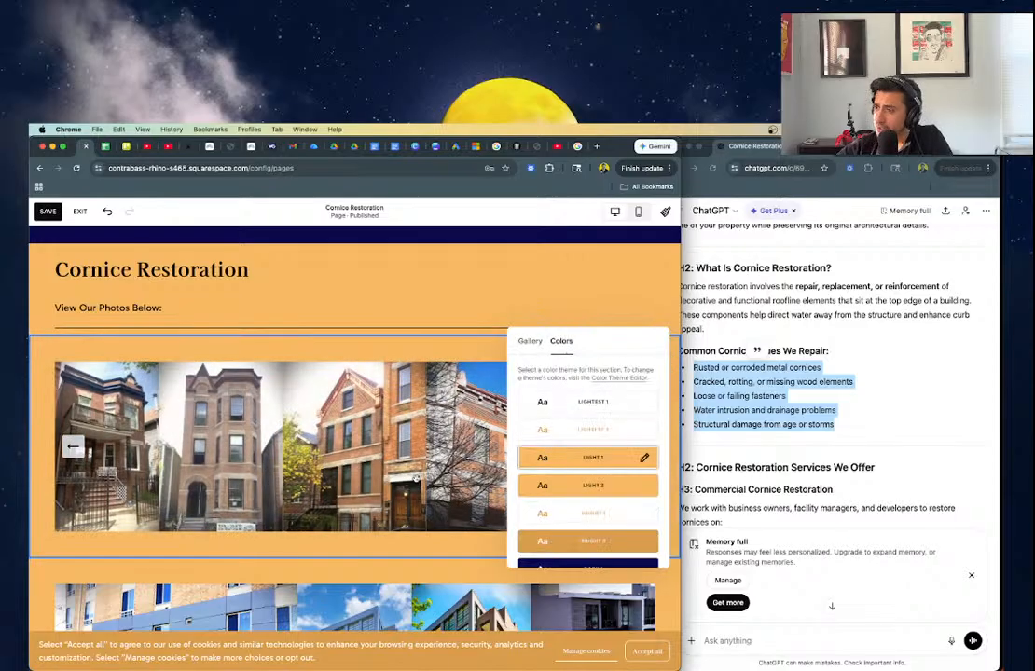
- Turn on the divider for the brick-building gallery section and choose the pointed, roof-like shape
{"action": "scroll", "coordinate": [550, 420], "scroll_direction": "down", "scroll_amount": 2}
{"action": "left_click", "coordinate": [528, 243]}
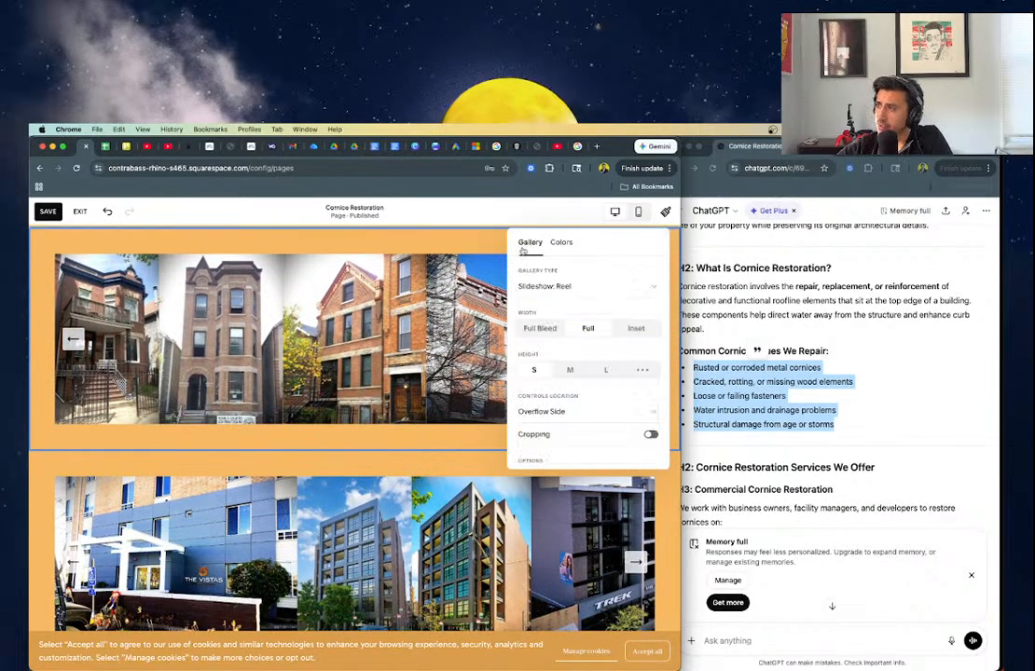
{"action": "scroll", "coordinate": [605, 411], "scroll_direction": "down", "scroll_amount": 2}
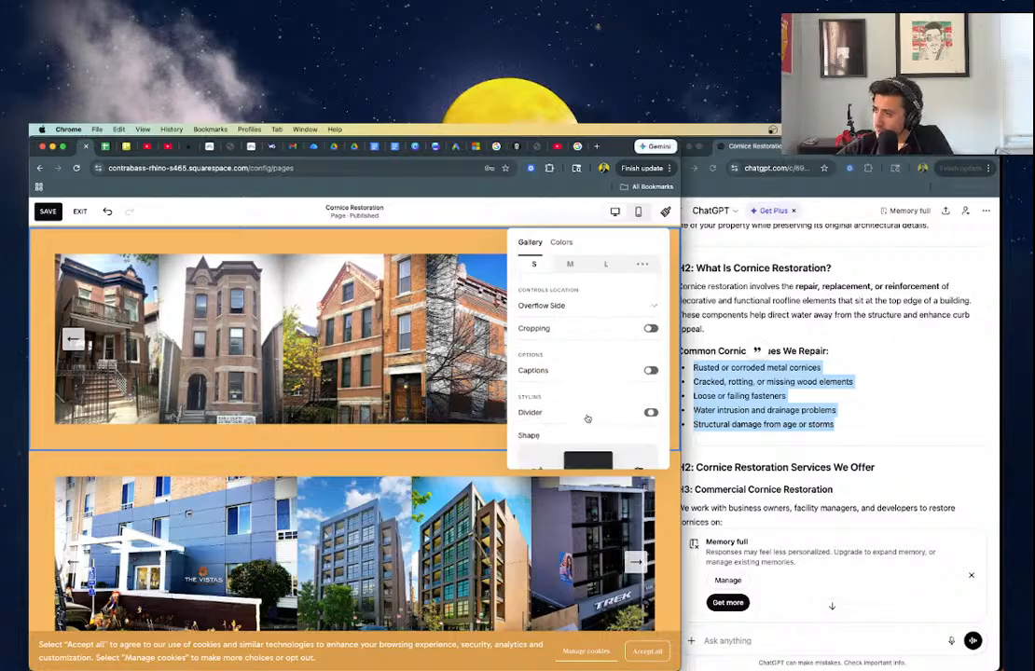
{"action": "left_click", "coordinate": [588, 417]}
{"action": "scroll", "coordinate": [588, 418], "scroll_direction": "down", "scroll_amount": 2}
{"action": "left_click", "coordinate": [627, 436]}
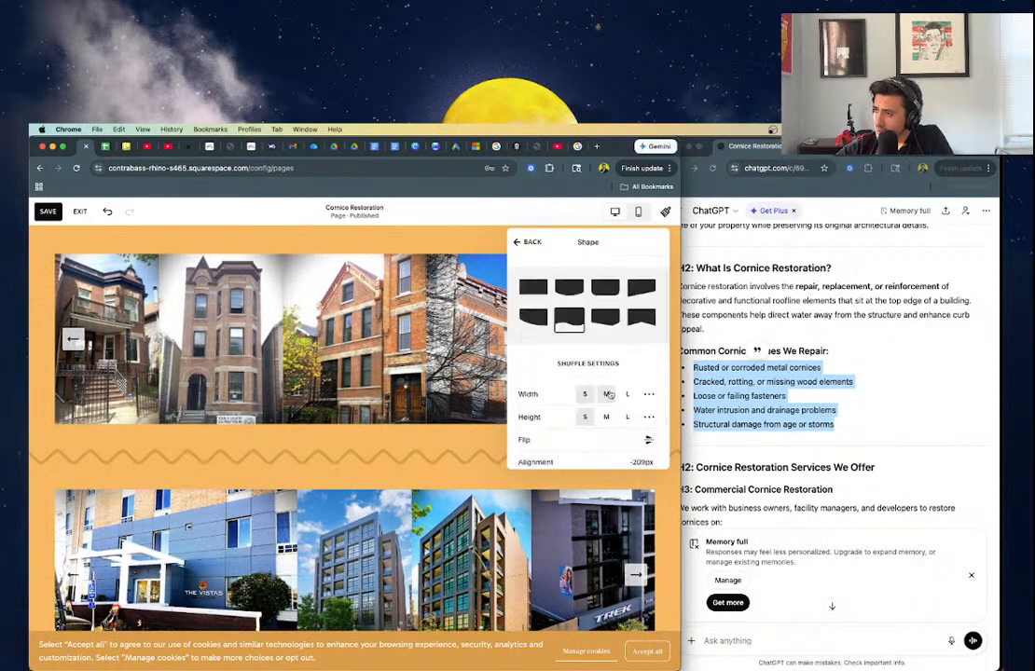
{"action": "left_click", "coordinate": [652, 322]}
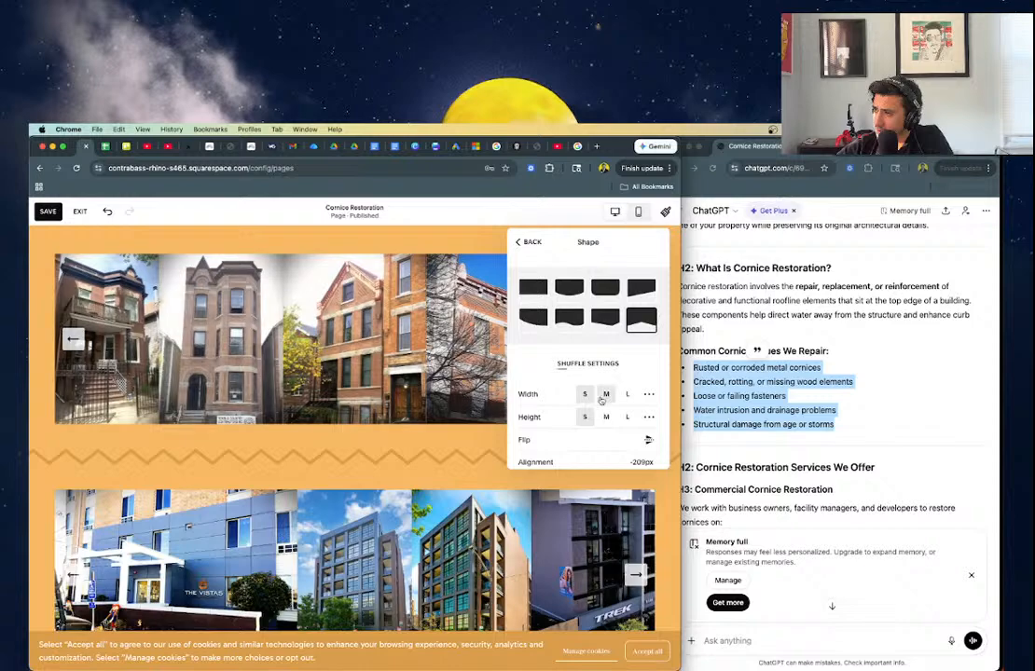
- Set the gallery divider's width to 122vw and its height to 8vw
{"action": "left_click", "coordinate": [648, 398]}
{"action": "left_click_drag", "start_coordinate": [526, 417], "coordinate": [602, 417]}
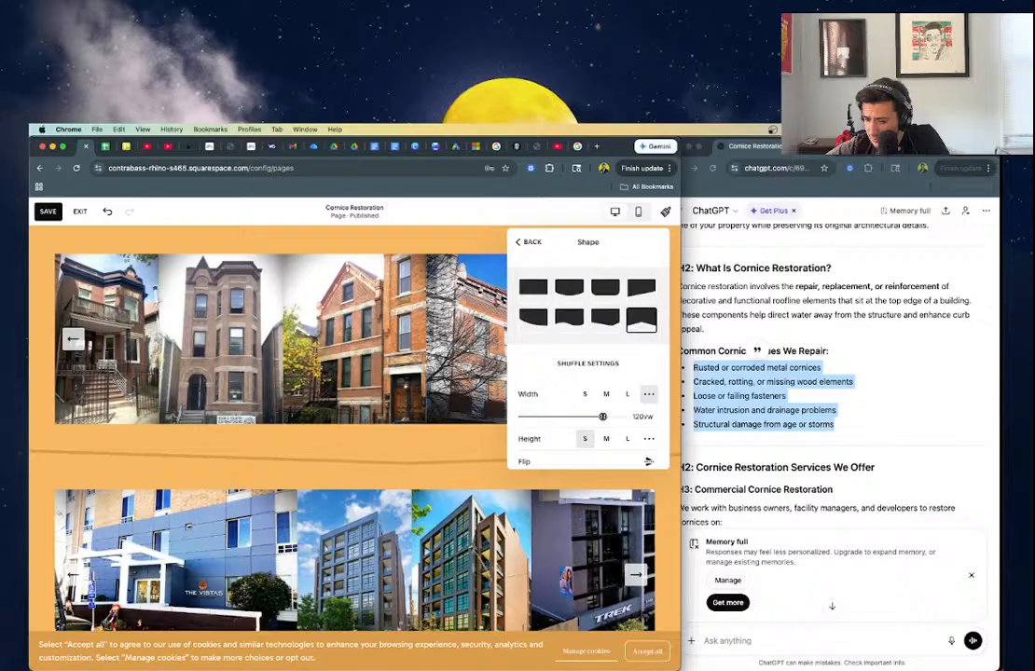
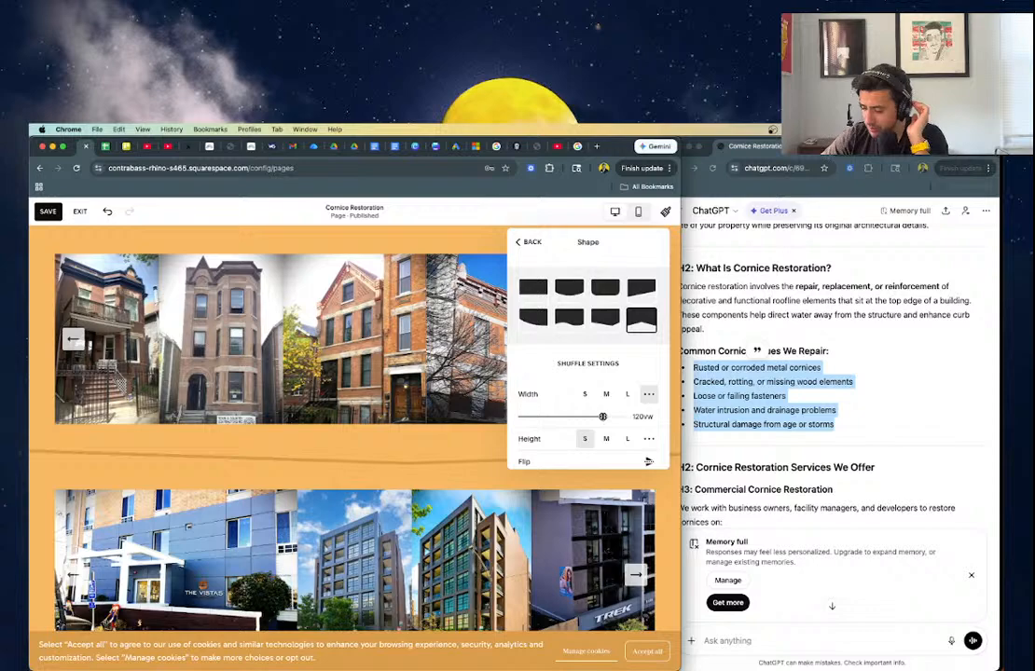
{"action": "double_click", "coordinate": [643, 415]}
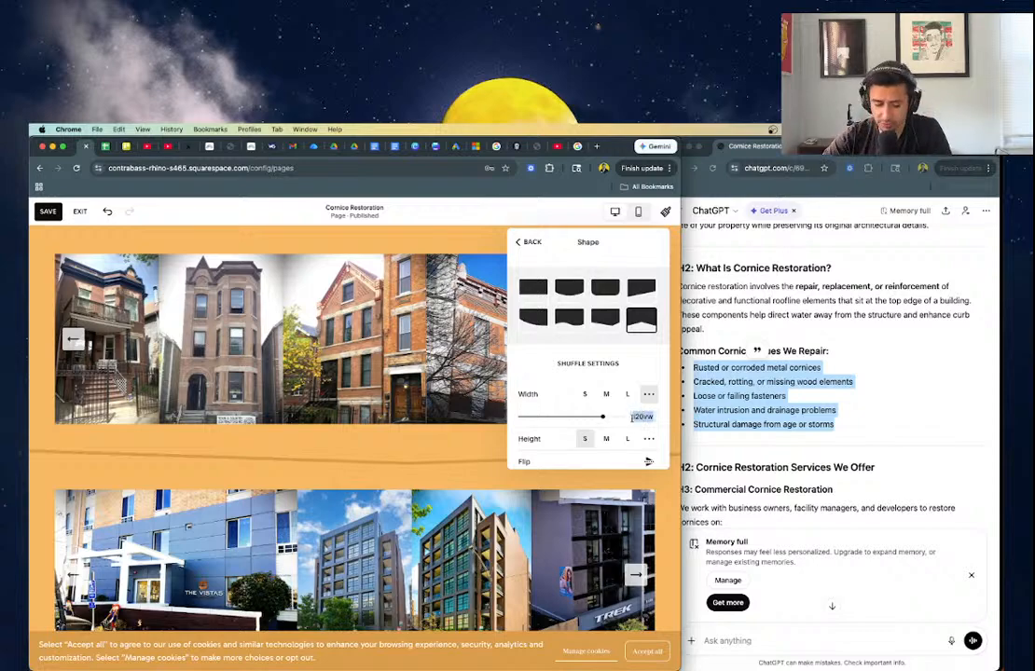
{"action": "type", "text": "122"}
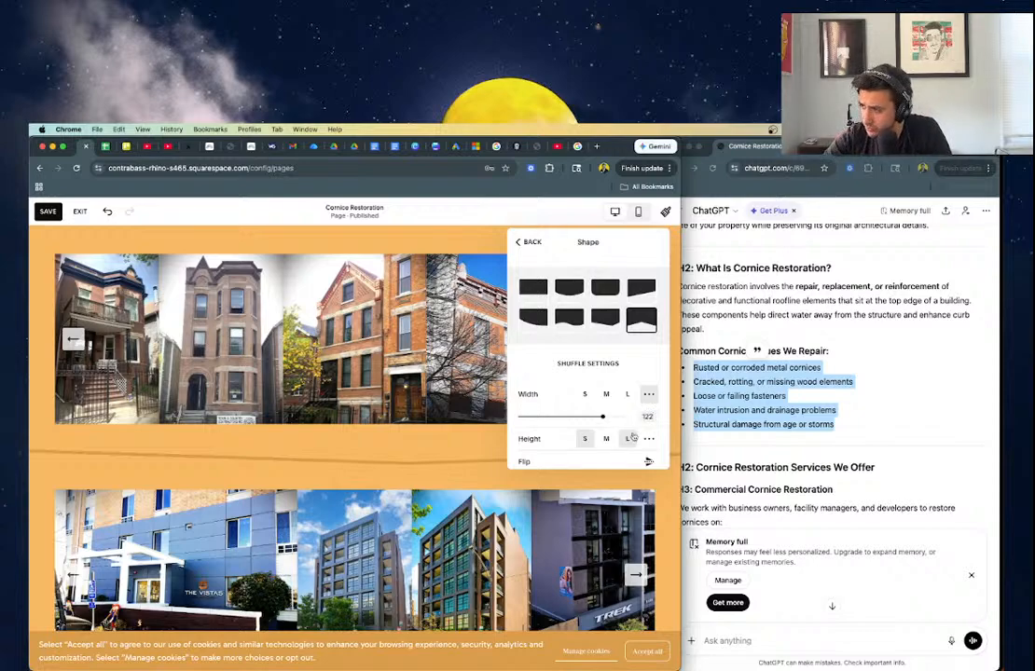
{"action": "key", "text": "Return"}
{"action": "scroll", "coordinate": [545, 434], "scroll_direction": "down", "scroll_amount": 1}
{"action": "left_click", "coordinate": [652, 406]}
{"action": "double_click", "coordinate": [644, 426]}
{"action": "type", "text": "8"}
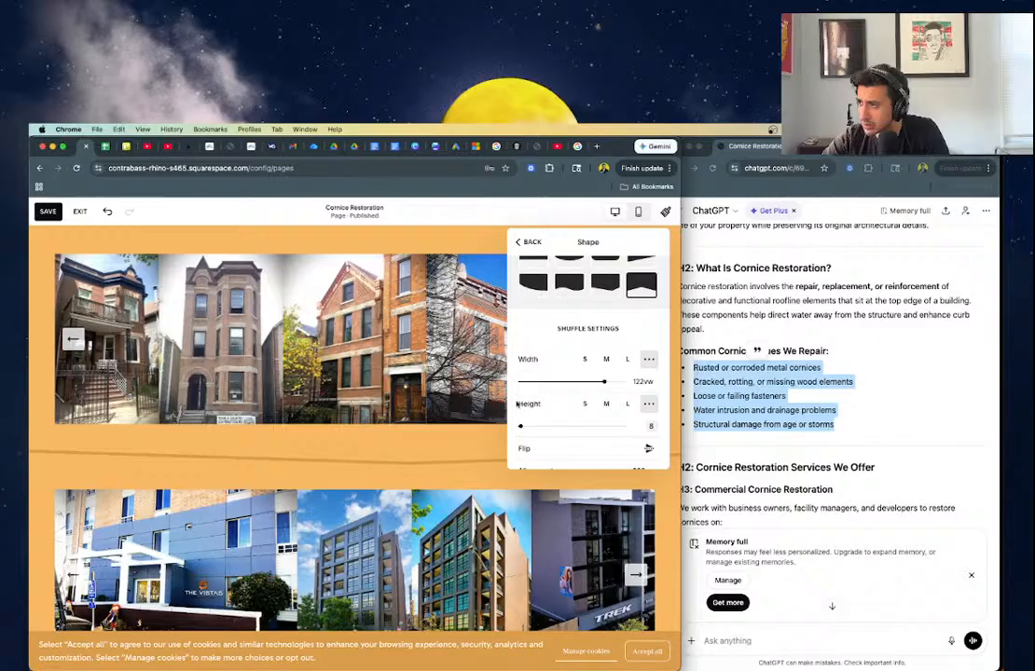
{"action": "key", "text": "Return"}
- Flip the gallery divider so its peak points upward, and adjust its alignment until the peak is centered on the page
{"action": "scroll", "coordinate": [639, 410], "scroll_direction": "down", "scroll_amount": 1}
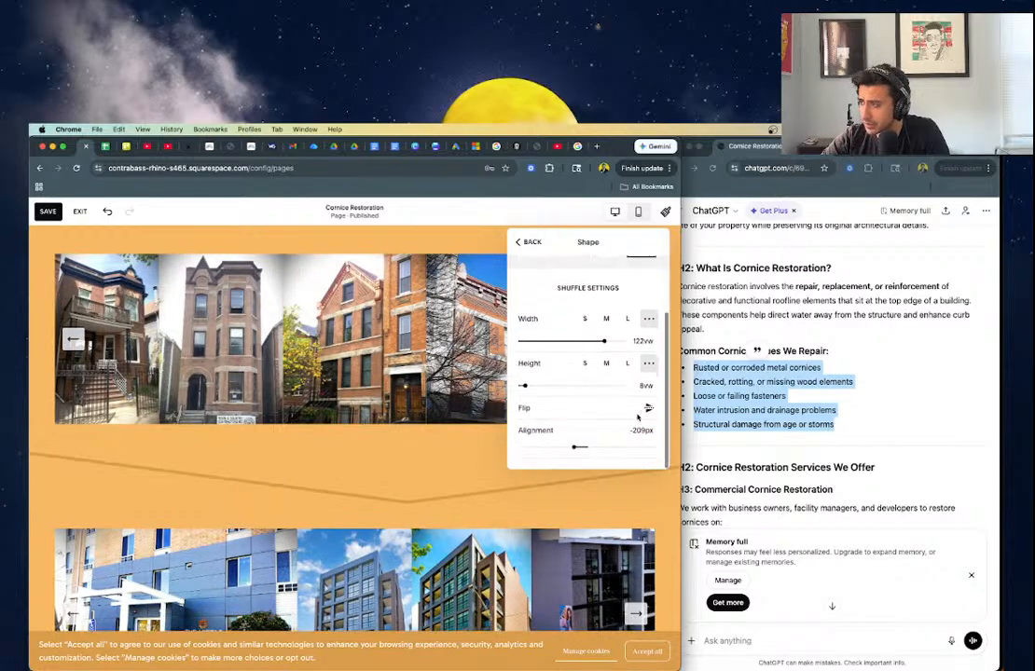
{"action": "left_click", "coordinate": [641, 414]}
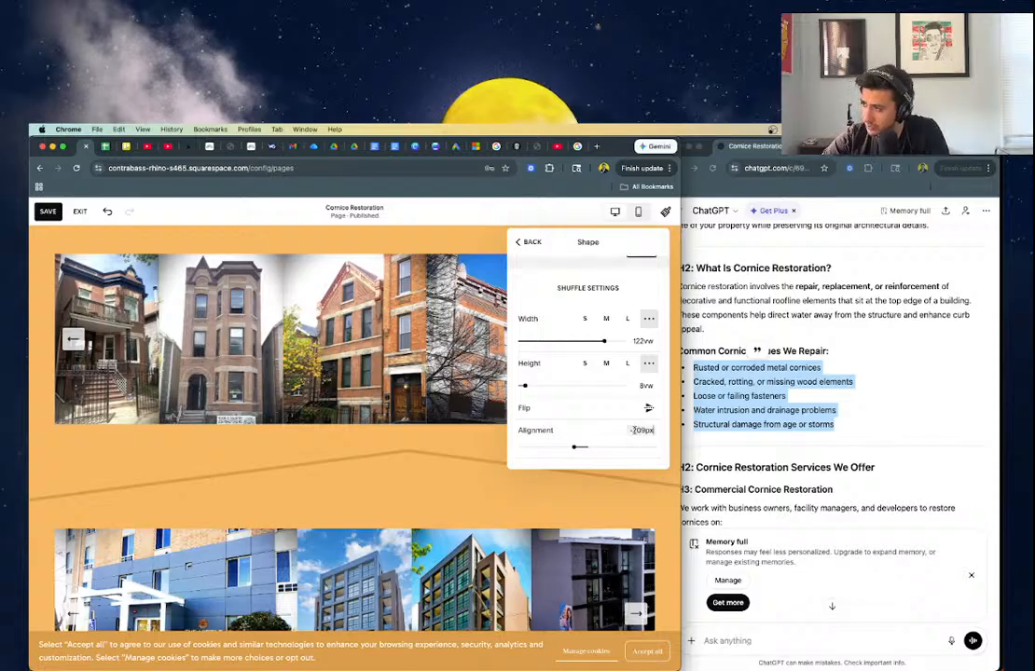
{"action": "double_click", "coordinate": [639, 430]}
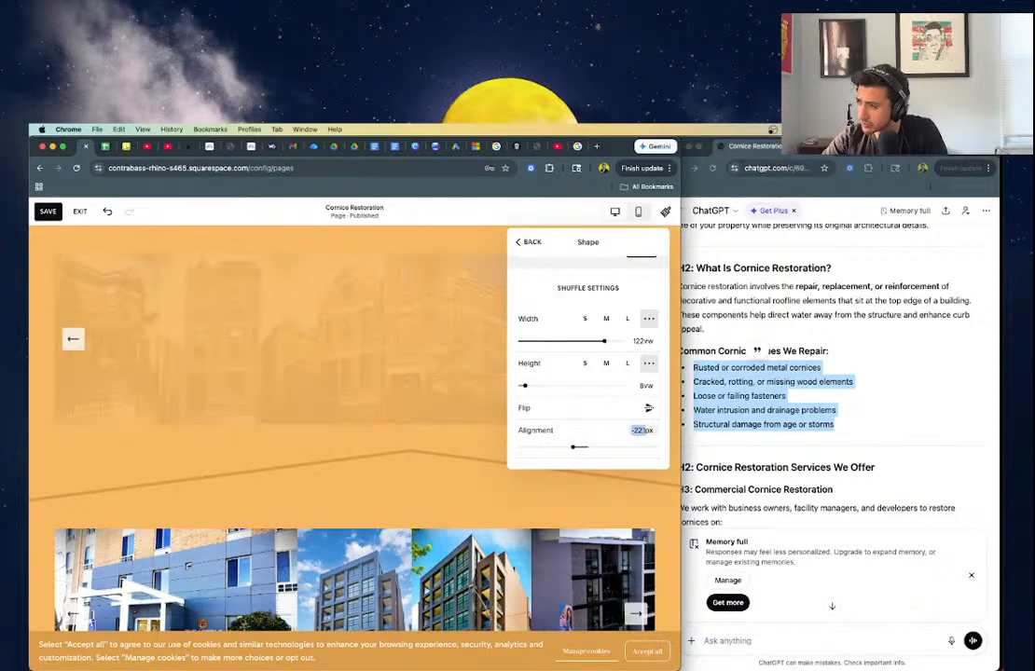
{"action": "key", "text": "Up"}
{"action": "key", "text": "Up"}
{"action": "key", "text": "Up"}
{"action": "key", "text": "Up"}
{"action": "key", "text": "Up"}
{"action": "key", "text": "Up"}
{"action": "key", "text": "Up"}
{"action": "key", "text": "Up"}
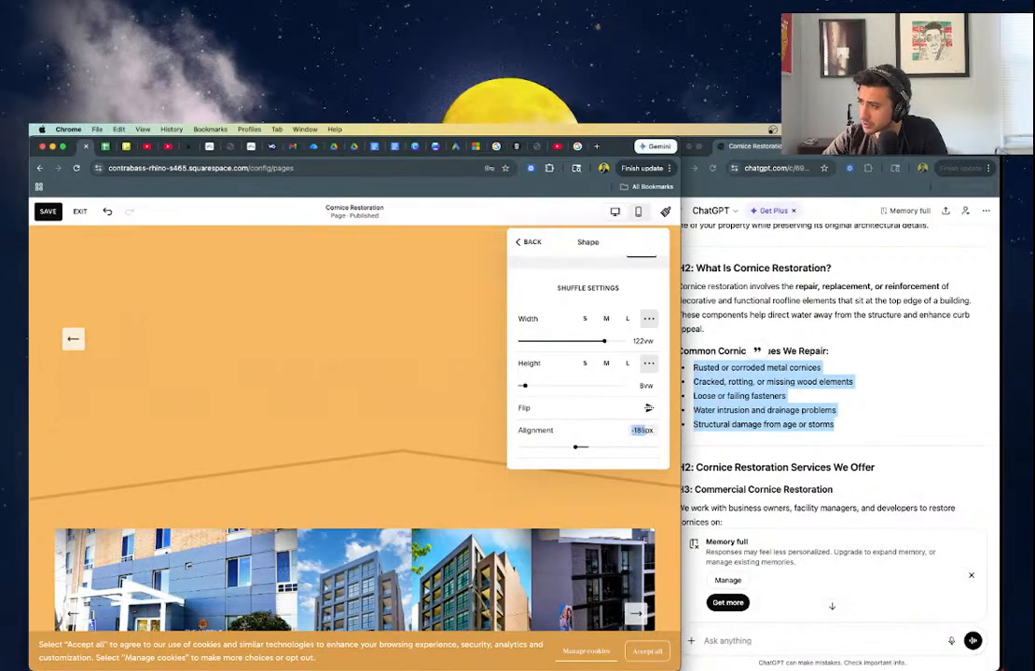
{"action": "left_click", "coordinate": [410, 440]}
- Remove the old panel-building gallery section above the footer
{"action": "scroll", "coordinate": [496, 433], "scroll_direction": "down", "scroll_amount": 5}
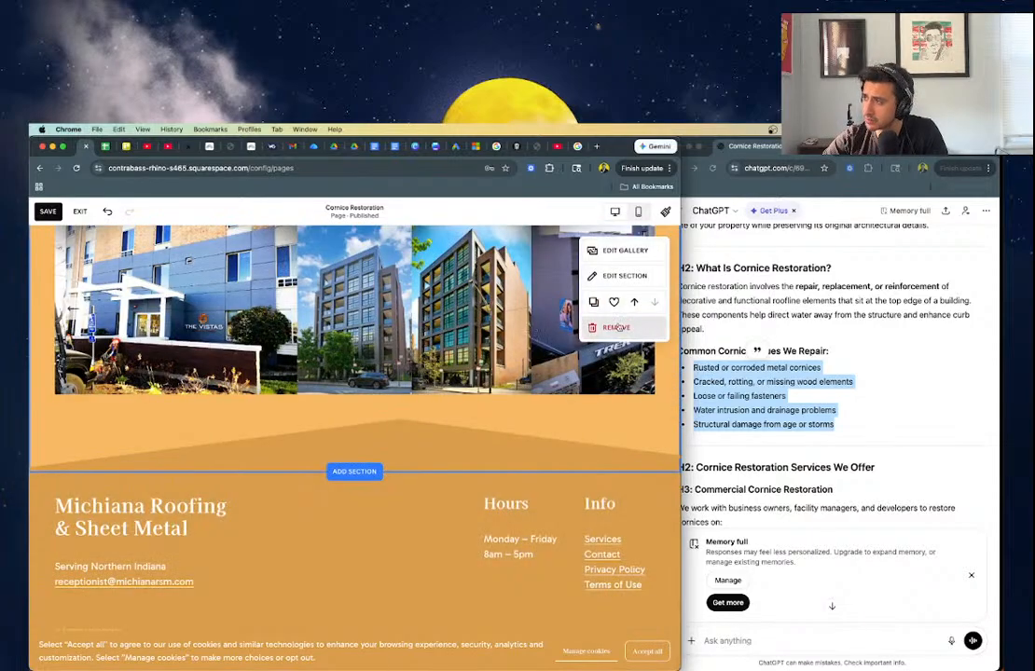
{"action": "left_click", "coordinate": [615, 328]}
{"action": "left_click", "coordinate": [410, 458]}
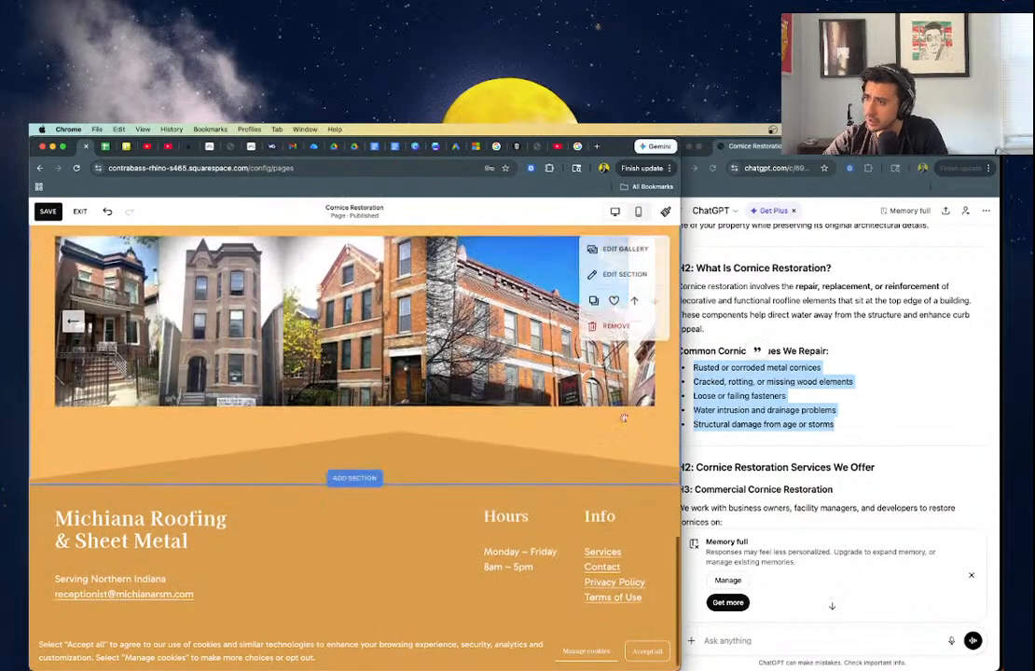
- Save the Cornice Restoration page and exit the page editor
{"action": "scroll", "coordinate": [625, 421], "scroll_direction": "up", "scroll_amount": 3}
{"action": "scroll", "coordinate": [625, 421], "scroll_direction": "up", "scroll_amount": 10}
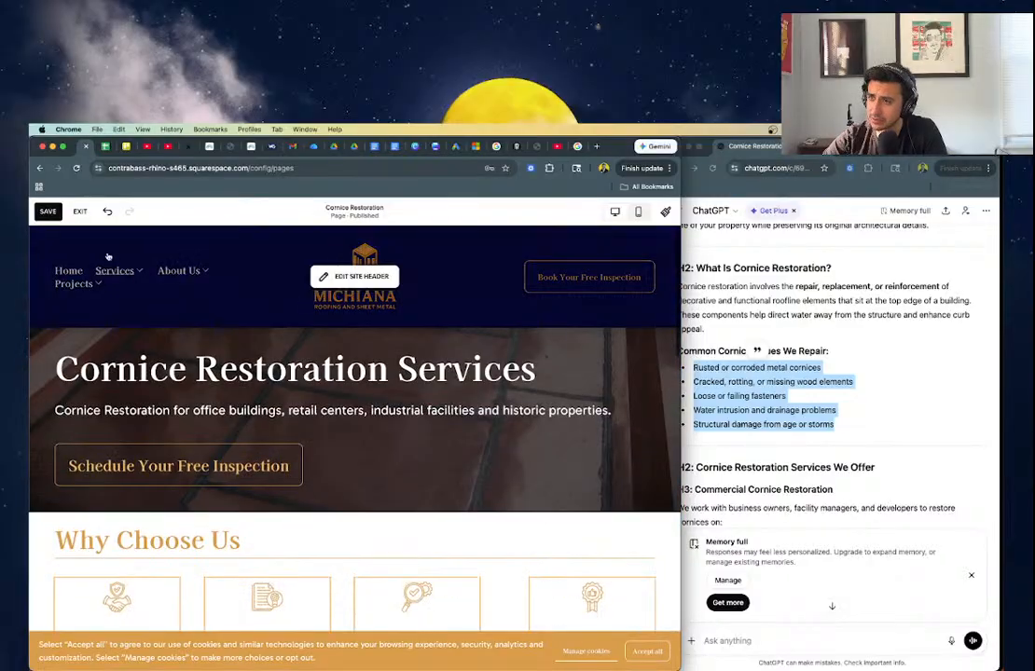
{"action": "left_click", "coordinate": [49, 212]}
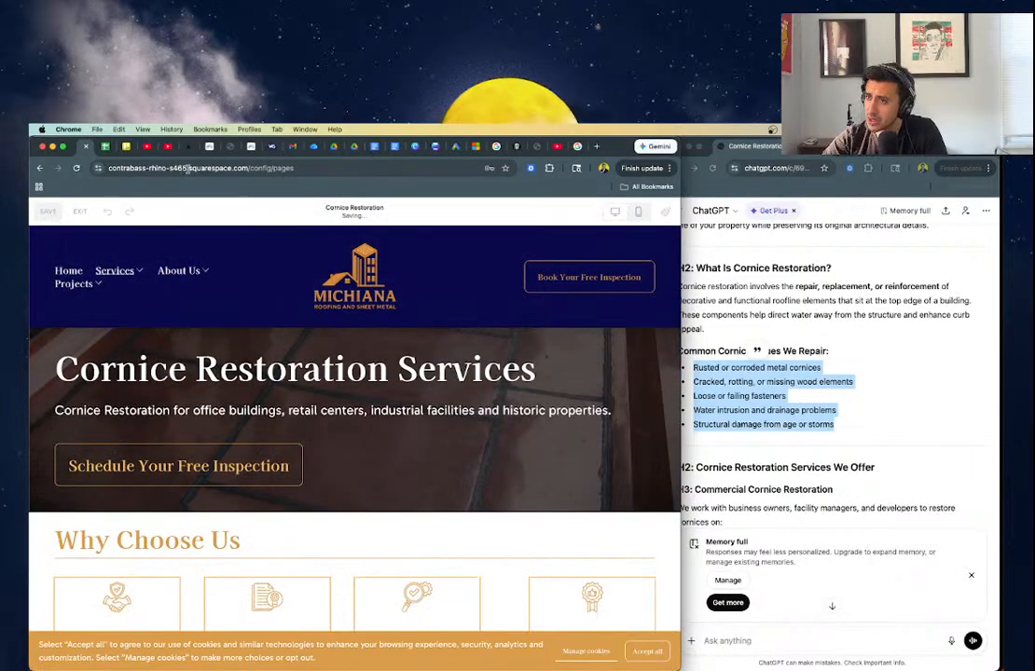
{"action": "left_click", "coordinate": [81, 212]}
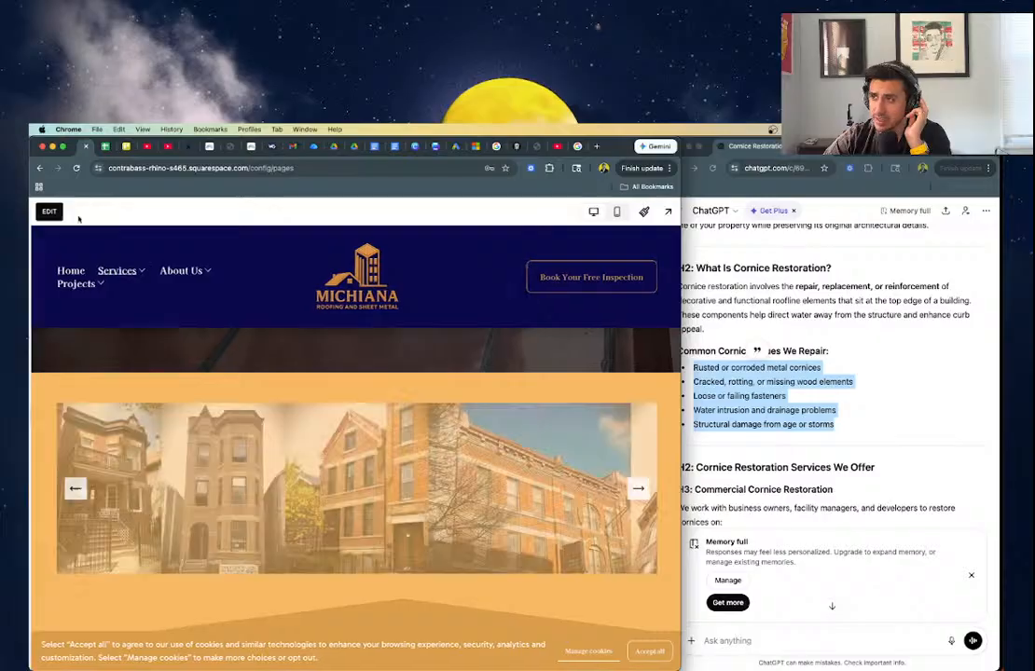
- In the Cornice Restoration page's settings, change the URL slug to /cornice-restoration
{"action": "left_click", "coordinate": [186, 412]}
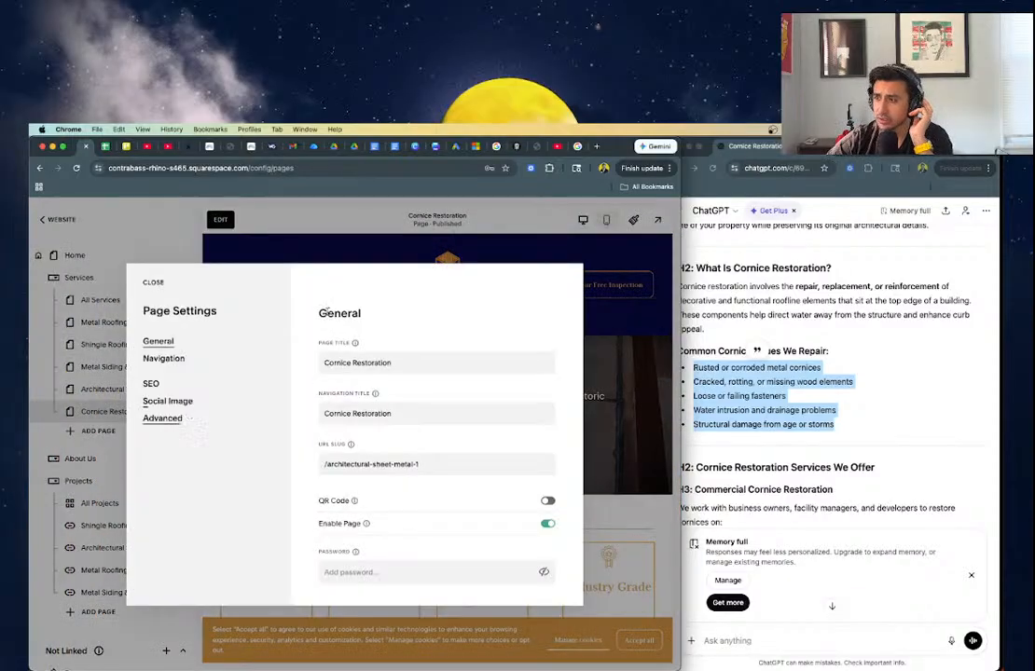
{"action": "triple_click", "coordinate": [345, 464]}
{"action": "triple_click", "coordinate": [349, 363]}
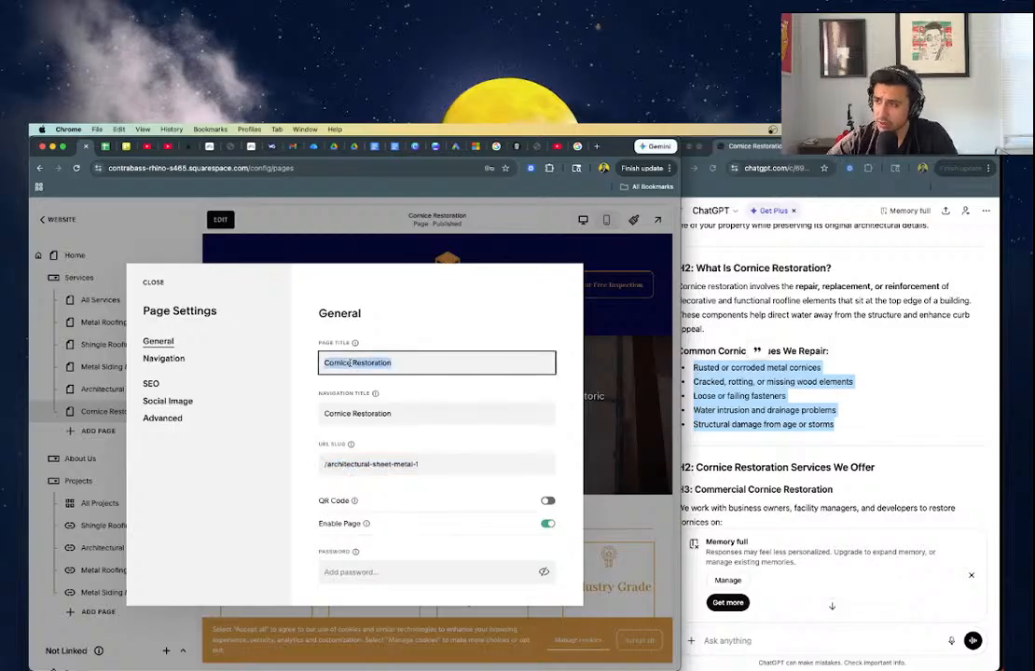
{"action": "triple_click", "coordinate": [368, 464]}
{"action": "type", "text": "/cornice-restoration-"}
{"action": "type", "text": "contrac"}
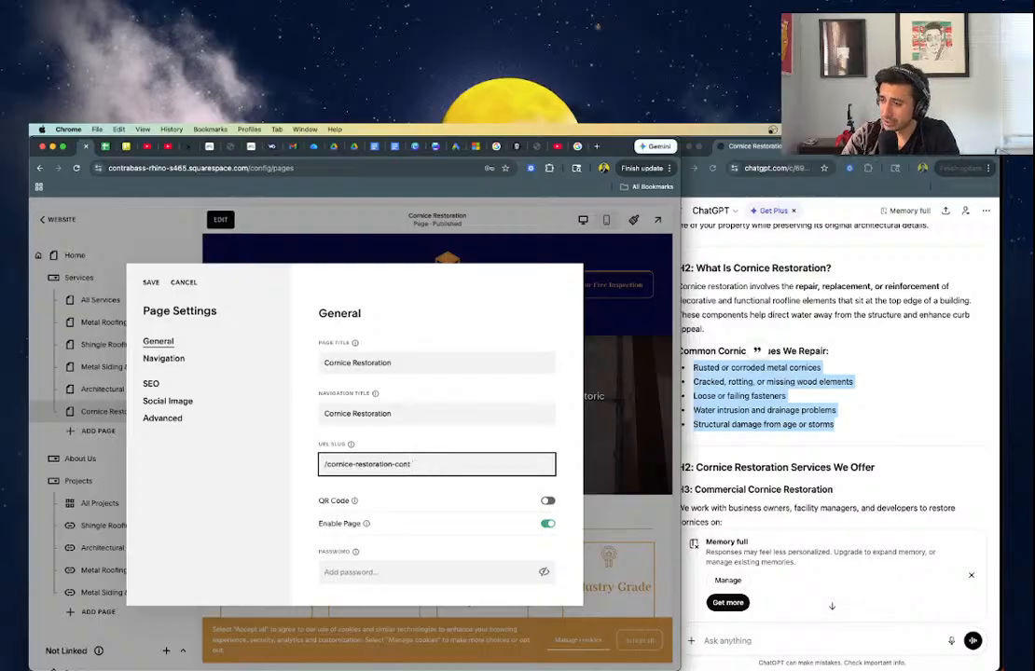
{"action": "left_click", "coordinate": [267, 474]}
- In the page's SEO title, replace "Architectural Sheet Metal" with "Cornice Restoration", keeping the rest of the title
{"action": "left_click", "coordinate": [150, 383]}
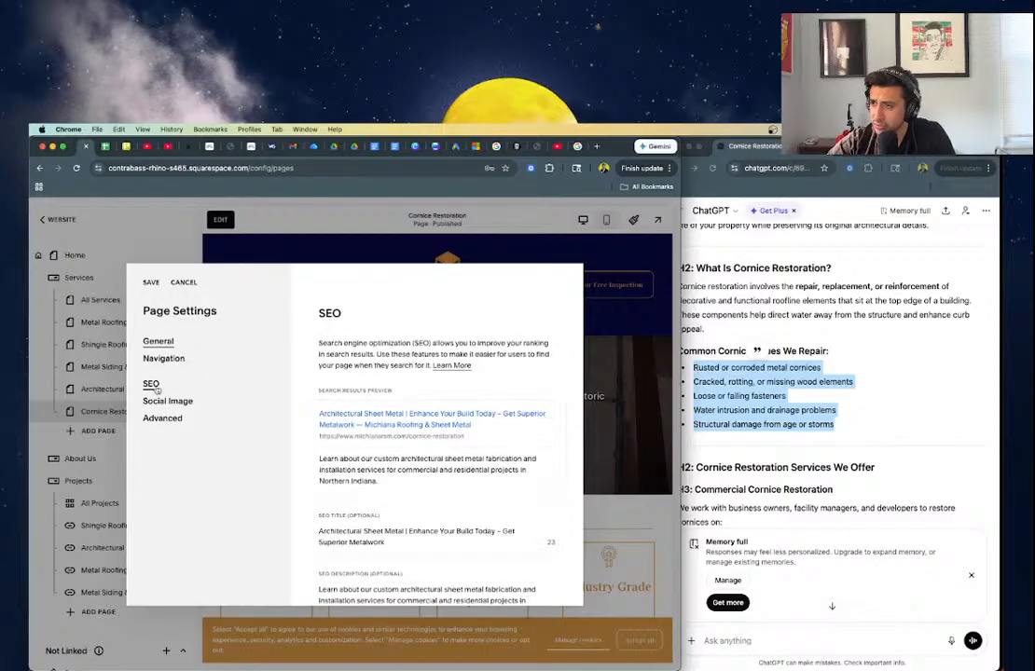
{"action": "scroll", "coordinate": [390, 524], "scroll_direction": "down", "scroll_amount": 3}
{"action": "left_click", "coordinate": [401, 427]}
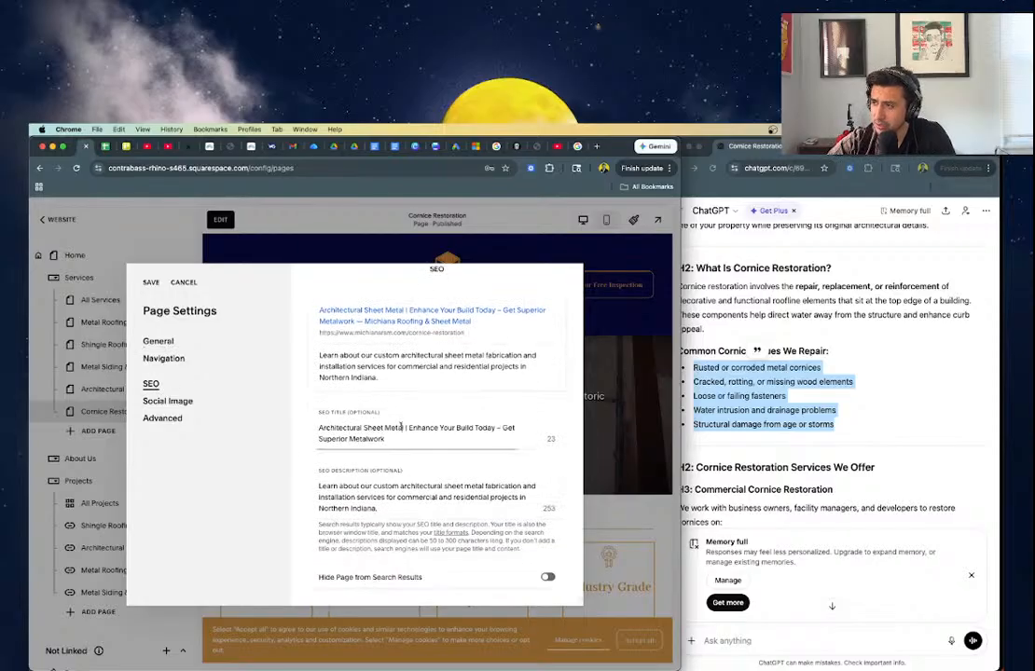
{"action": "left_click_drag", "start_coordinate": [403, 427], "coordinate": [319, 427]}
{"action": "type", "text": "Cornice Res"}
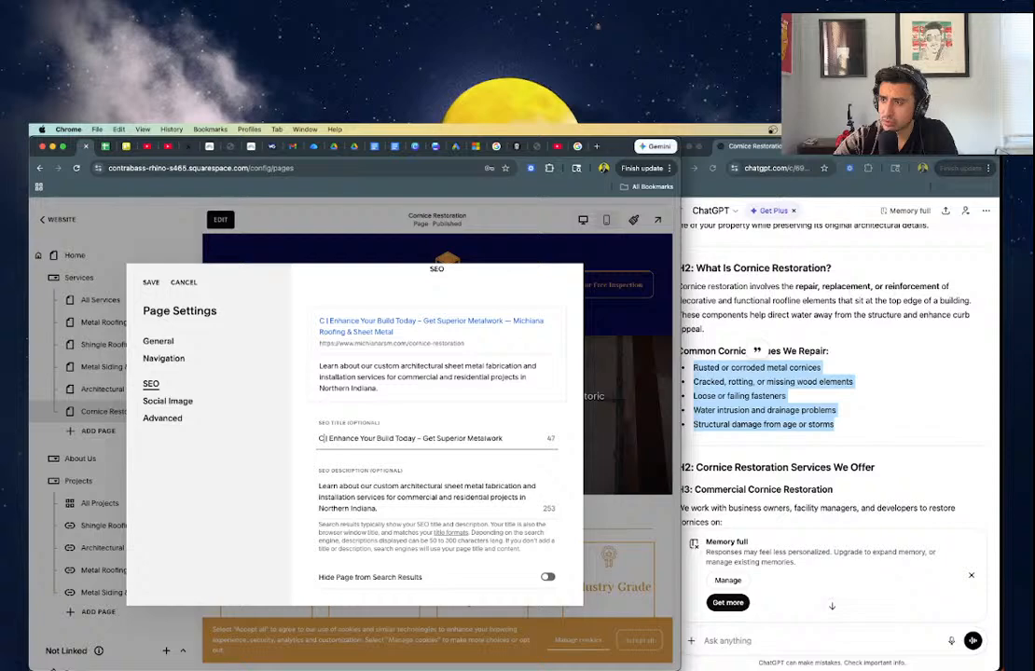
{"action": "type", "text": "toration"}
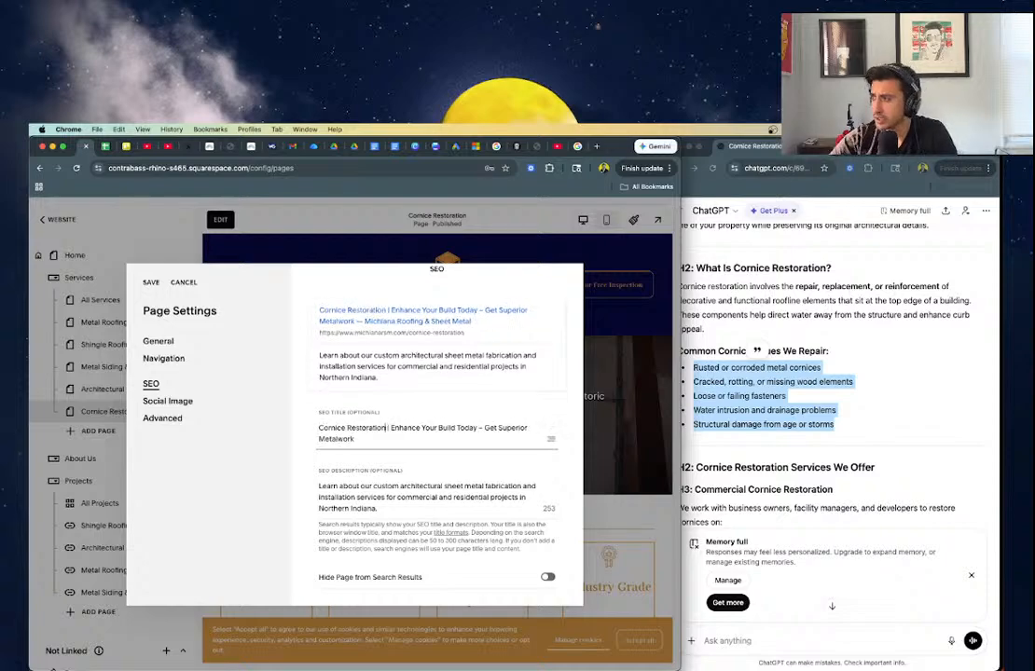
- Read through the remaining sections of the ChatGPT cornice wireframe, down to its SEO notes and keywords, for SEO copy
{"action": "left_click", "coordinate": [802, 295]}
{"action": "left_click_drag", "start_coordinate": [798, 285], "coordinate": [864, 286]}
{"action": "left_click", "coordinate": [863, 286]}
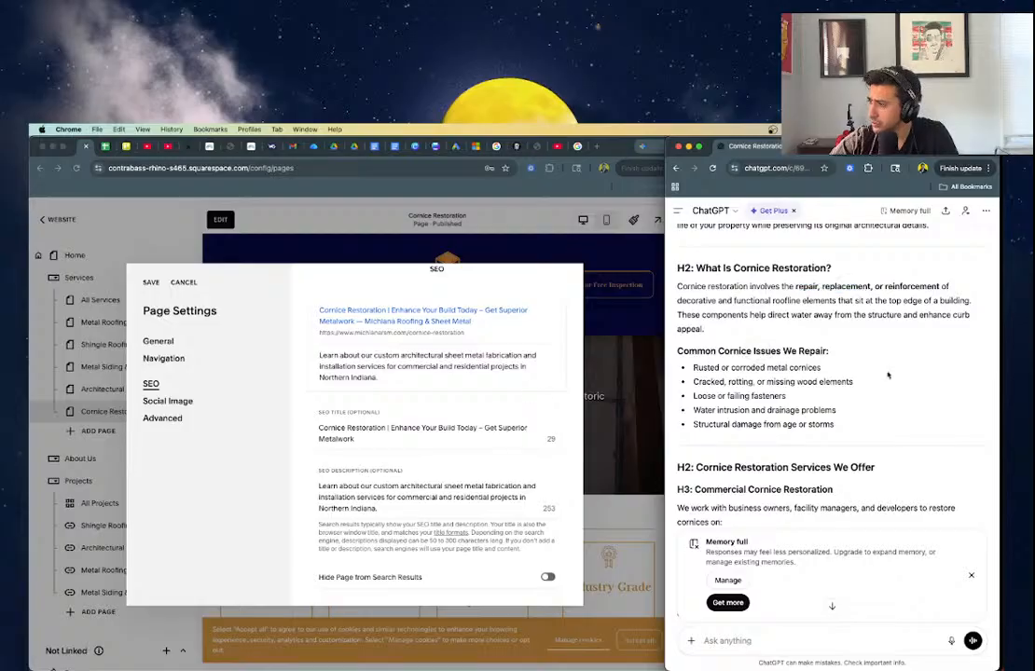
{"action": "scroll", "coordinate": [869, 372], "scroll_direction": "down", "scroll_amount": 5}
{"action": "scroll", "coordinate": [888, 372], "scroll_direction": "down", "scroll_amount": 10}
{"action": "scroll", "coordinate": [887, 374], "scroll_direction": "down", "scroll_amount": 8}
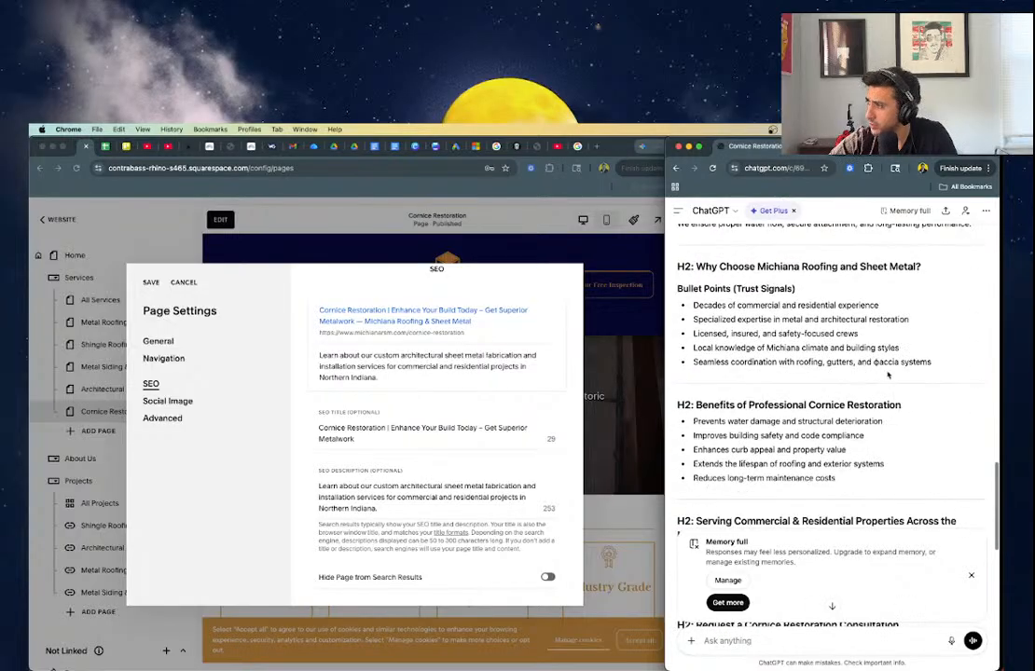
{"action": "scroll", "coordinate": [846, 330], "scroll_direction": "down", "scroll_amount": 3}
{"action": "scroll", "coordinate": [846, 330], "scroll_direction": "down", "scroll_amount": 3}
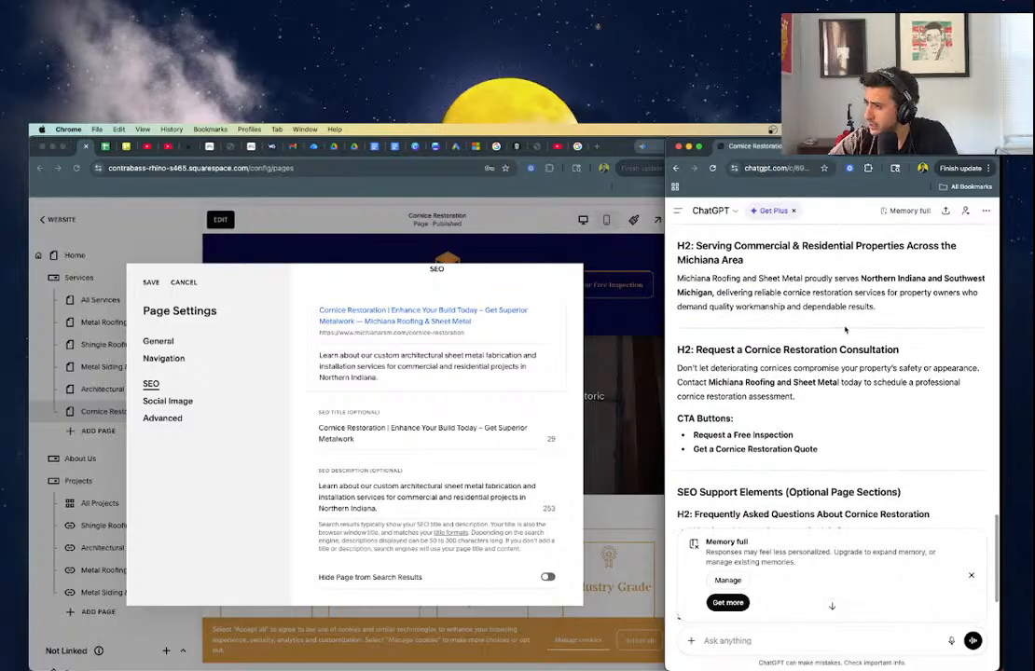
{"action": "scroll", "coordinate": [846, 330], "scroll_direction": "down", "scroll_amount": 5}
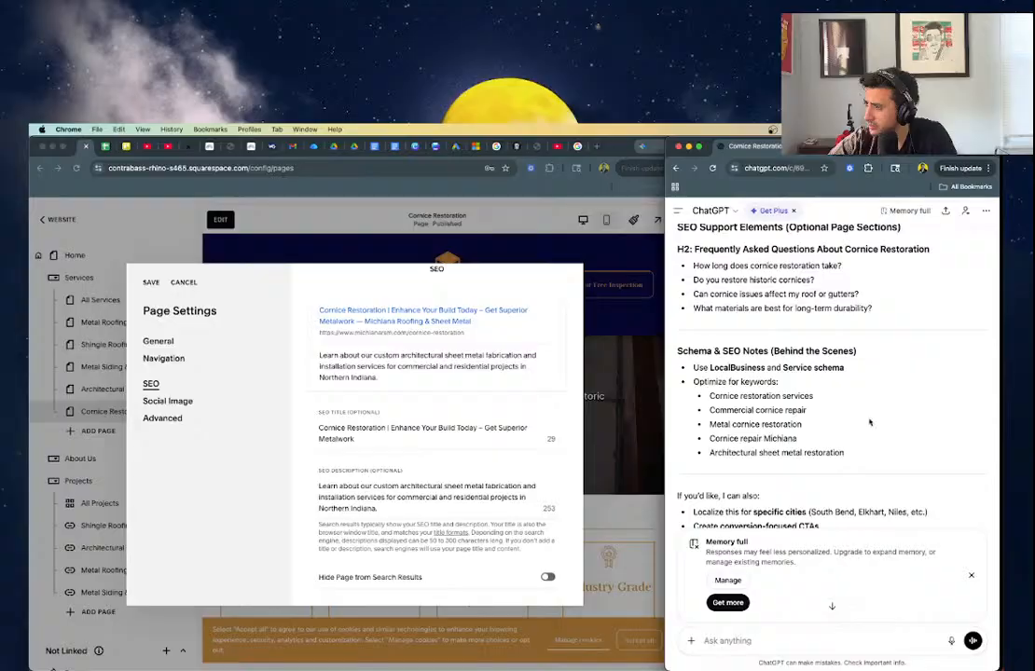
- Review the ChatGPT cornice wireframe from its closing suggestions back up to the H1 and intro for text suited to the SEO description
{"action": "scroll", "coordinate": [869, 420], "scroll_direction": "down", "scroll_amount": 2}
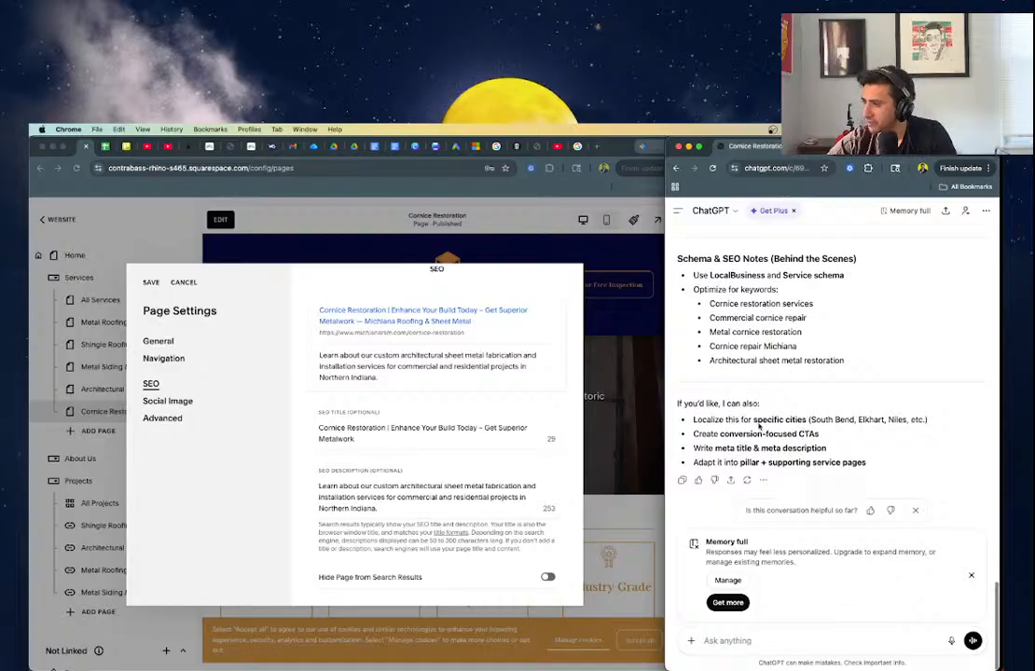
{"action": "left_click", "coordinate": [386, 428]}
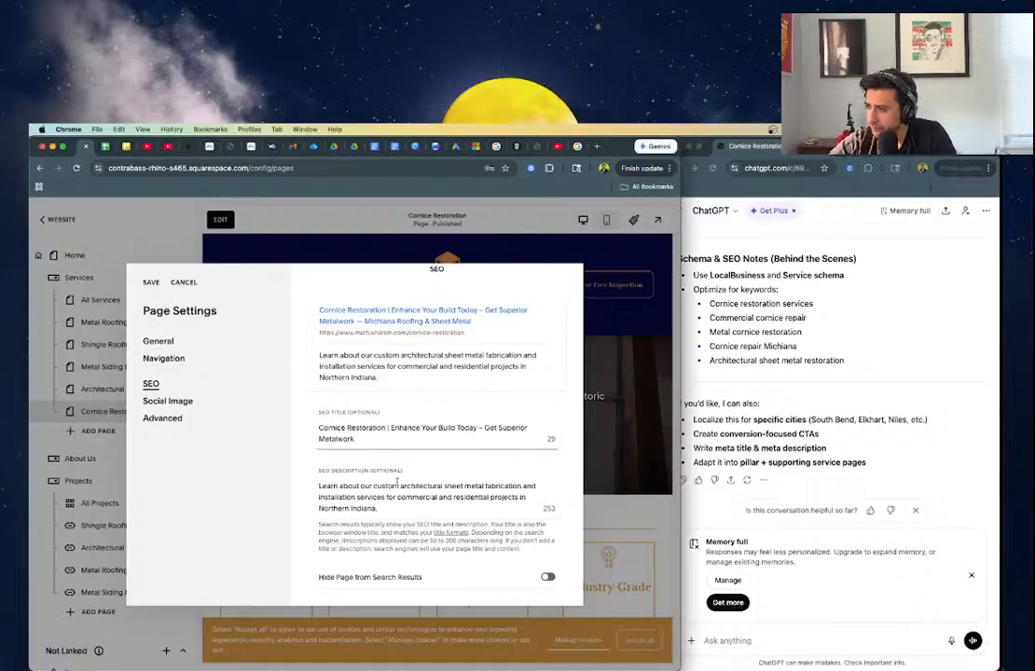
{"action": "triple_click", "coordinate": [396, 485]}
{"action": "scroll", "coordinate": [899, 381], "scroll_direction": "down", "scroll_amount": 5}
{"action": "left_click", "coordinate": [902, 378]}
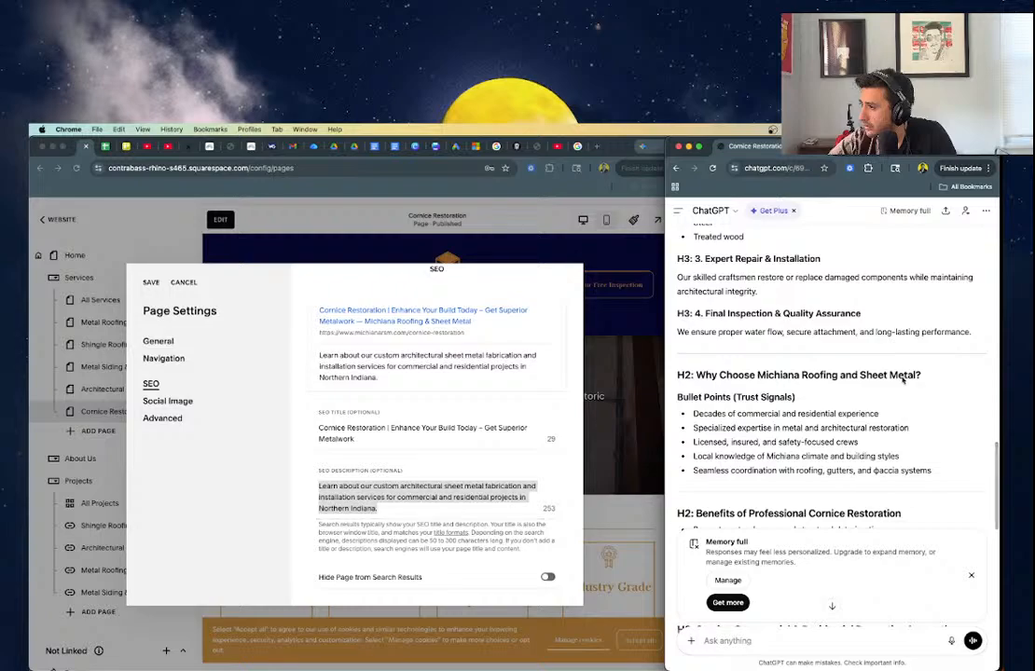
{"action": "scroll", "coordinate": [903, 378], "scroll_direction": "down", "scroll_amount": 9}
{"action": "scroll", "coordinate": [902, 381], "scroll_direction": "up", "scroll_amount": 2}
{"action": "scroll", "coordinate": [903, 380], "scroll_direction": "down", "scroll_amount": 4}
{"action": "scroll", "coordinate": [902, 381], "scroll_direction": "up", "scroll_amount": 15}
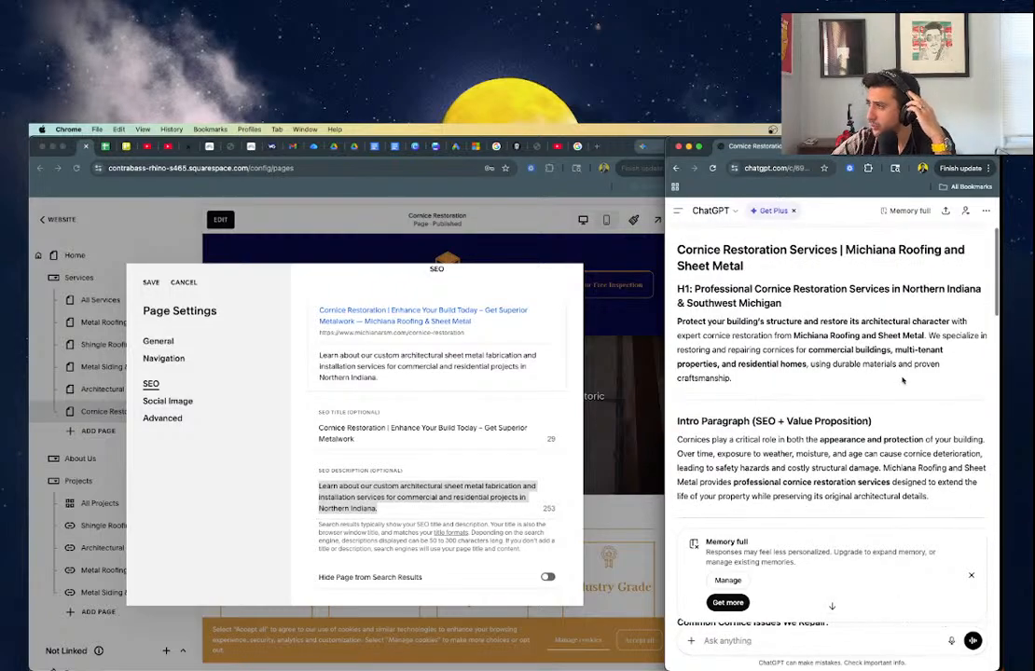
{"action": "scroll", "coordinate": [827, 344], "scroll_direction": "up", "scroll_amount": 1}
{"action": "scroll", "coordinate": [828, 340], "scroll_direction": "up", "scroll_amount": 4}
{"action": "scroll", "coordinate": [828, 343], "scroll_direction": "down", "scroll_amount": 3}
{"action": "scroll", "coordinate": [827, 344], "scroll_direction": "down", "scroll_amount": 2}
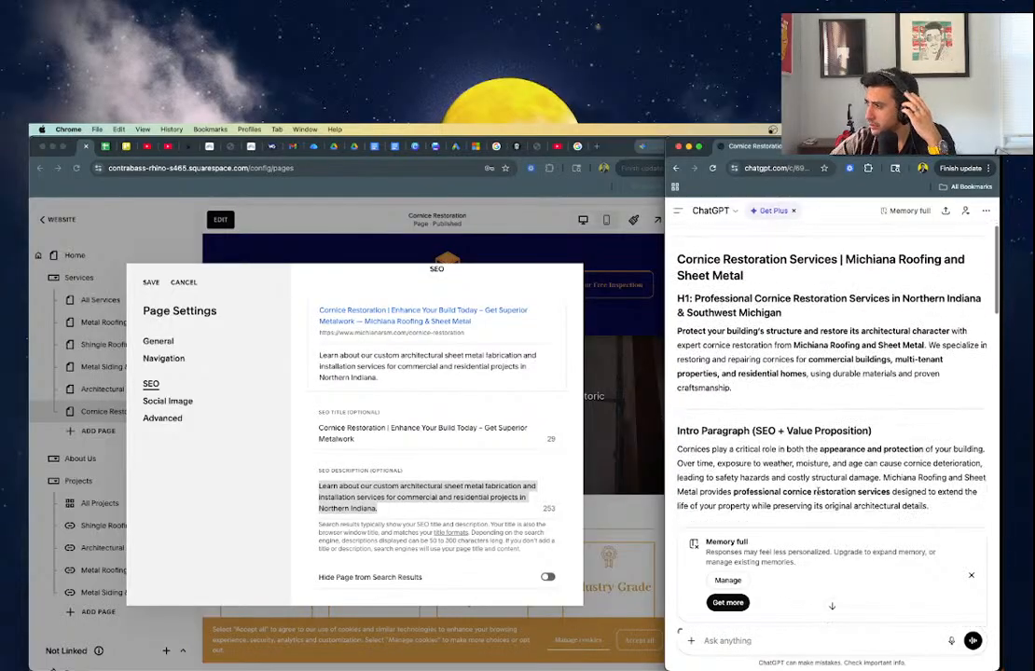
{"action": "scroll", "coordinate": [827, 344], "scroll_direction": "down", "scroll_amount": 1}
- Ask ChatGPT to write an SEO description between 50 and 300 with best practices
{"action": "type", "text": "now write an seo description between 5"}
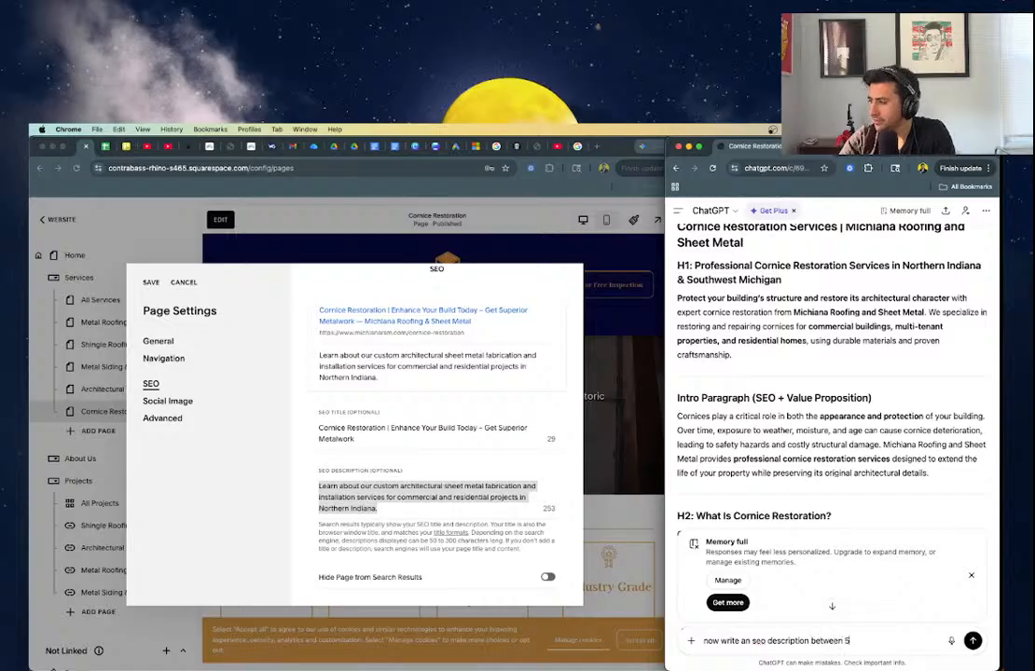
{"action": "type", "text": "0 and 300"}
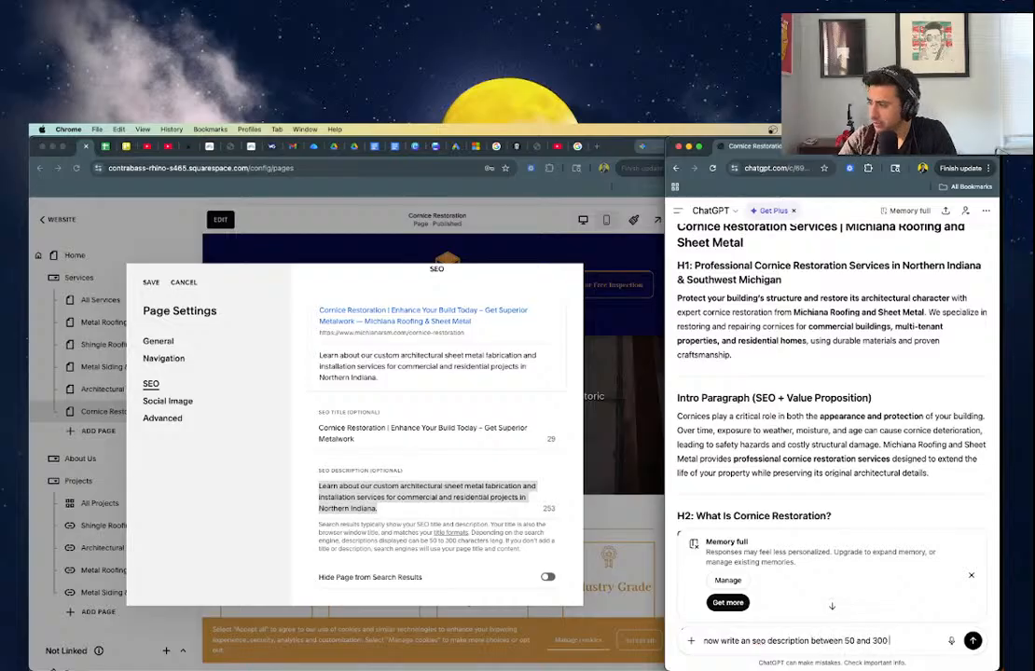
{"action": "type", "text": " with best practices"}
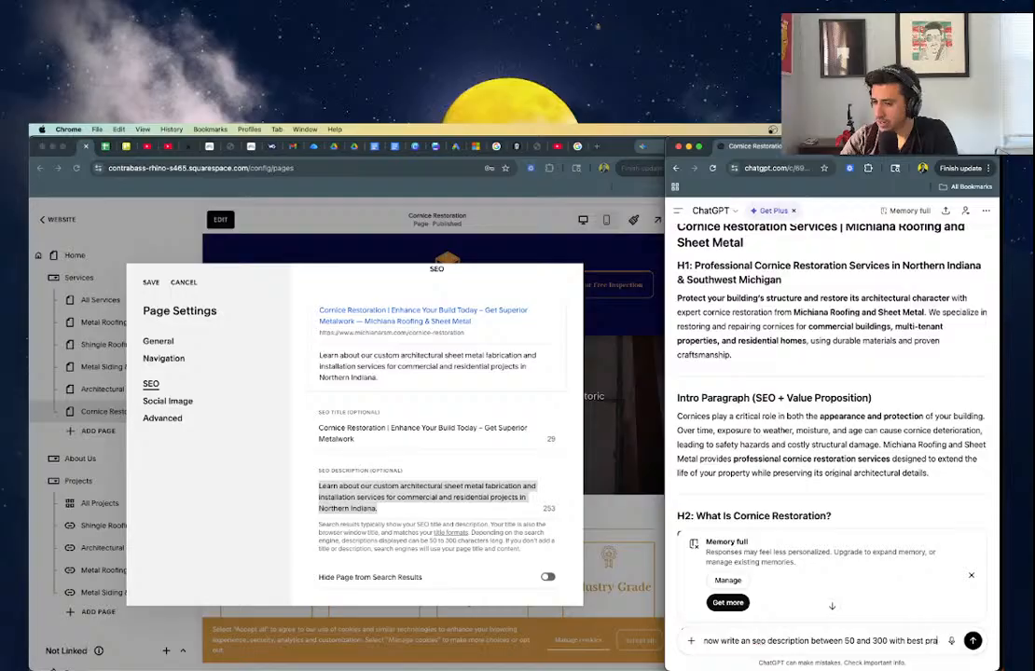
{"action": "key", "text": "Return"}
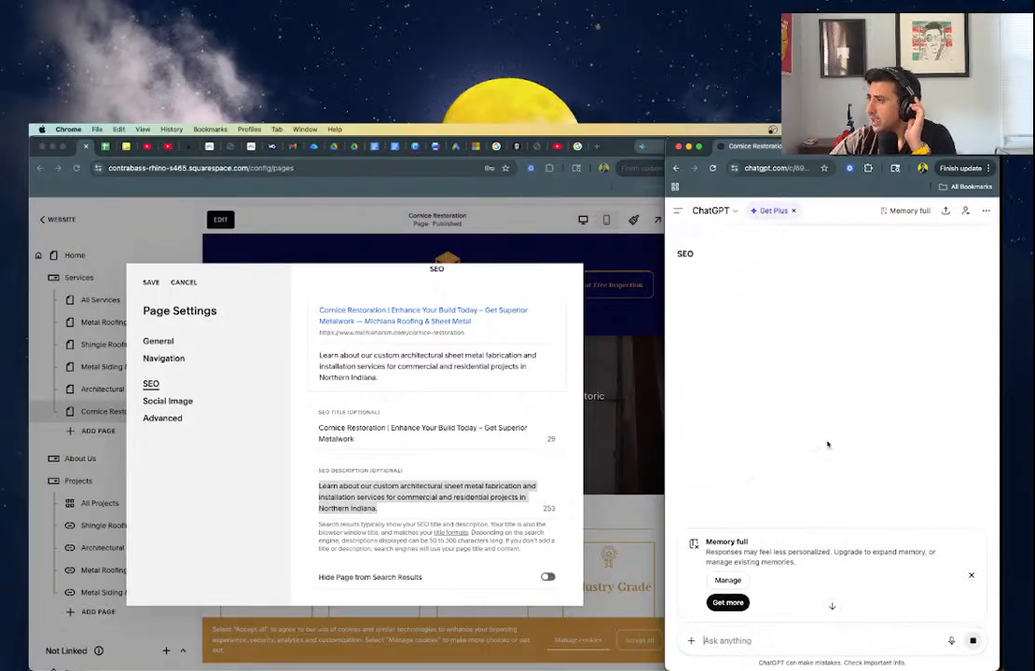
- Replace the Cornice Restoration page's SEO description with the meta description text generated by ChatGPT
{"action": "triple_click", "coordinate": [732, 290]}
{"action": "key", "text": "super+c"}
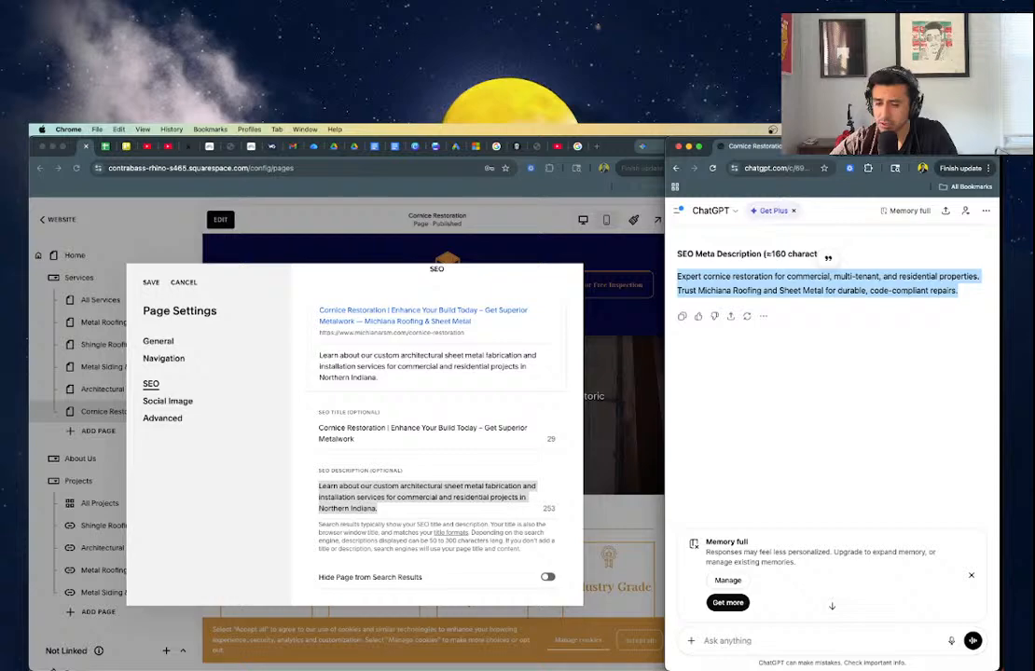
{"action": "left_click", "coordinate": [434, 445]}
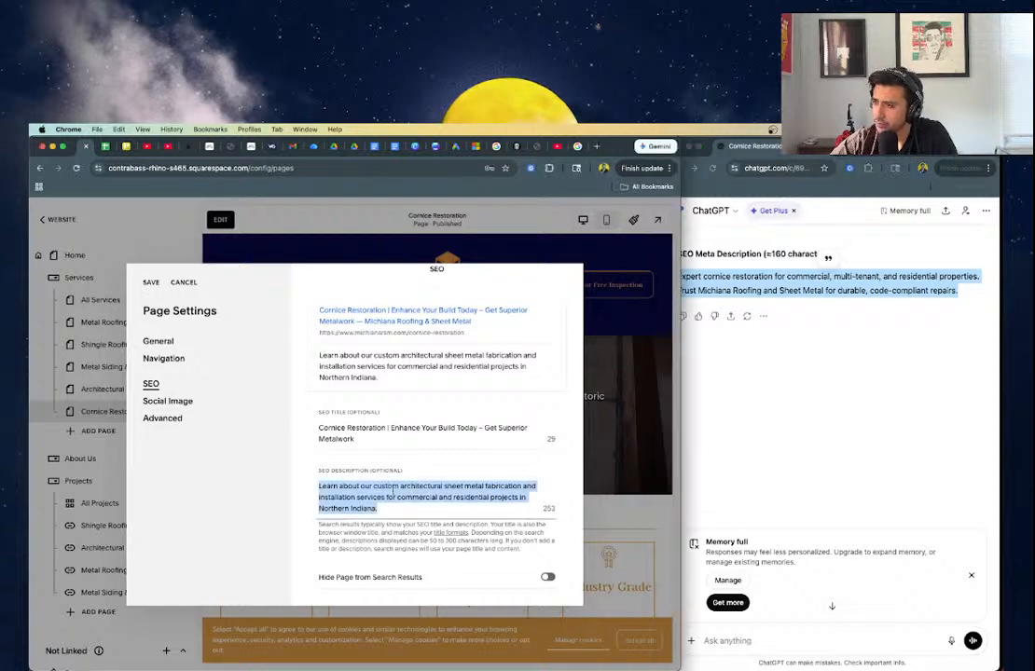
{"action": "key", "text": "super+v"}
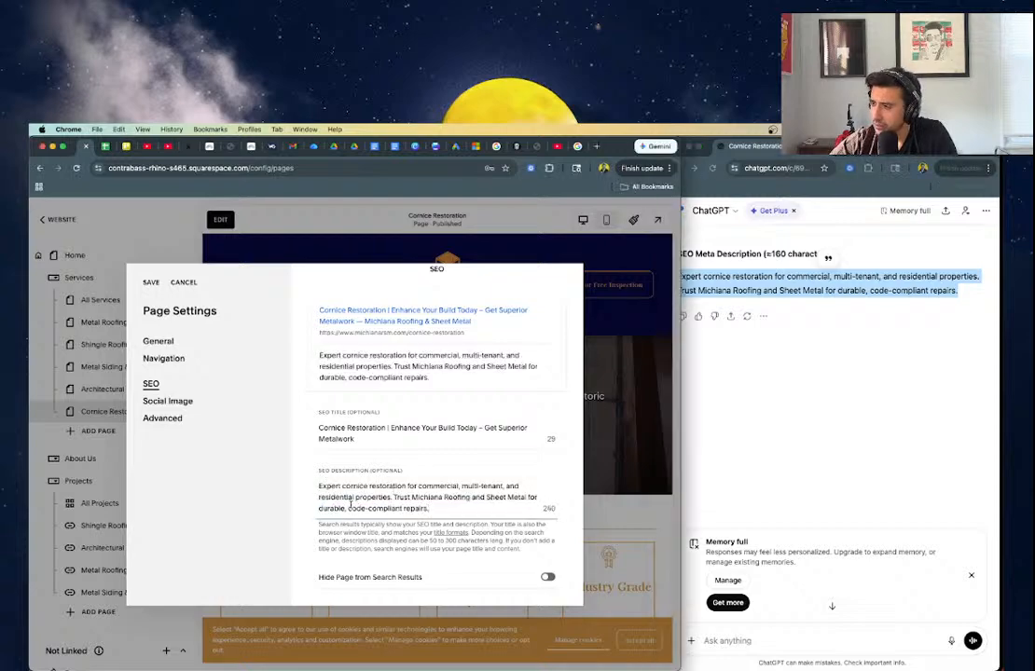
- Replace "code-compliant" with "cornice" in the SEO description and save the page settings
{"action": "left_click_drag", "start_coordinate": [351, 508], "coordinate": [422, 508]}
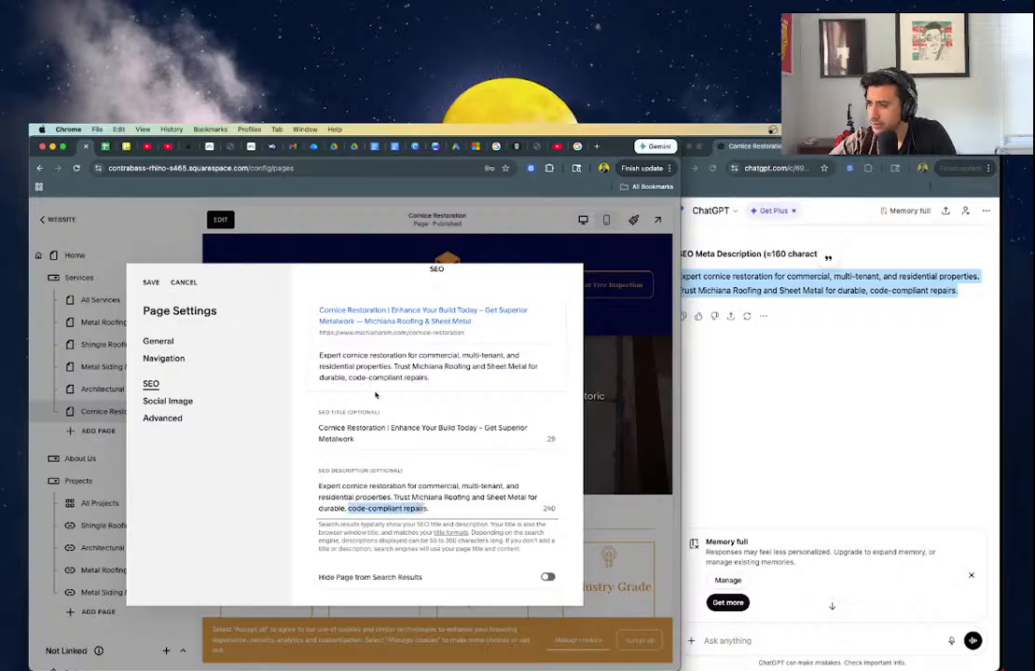
{"action": "left_click", "coordinate": [417, 508]}
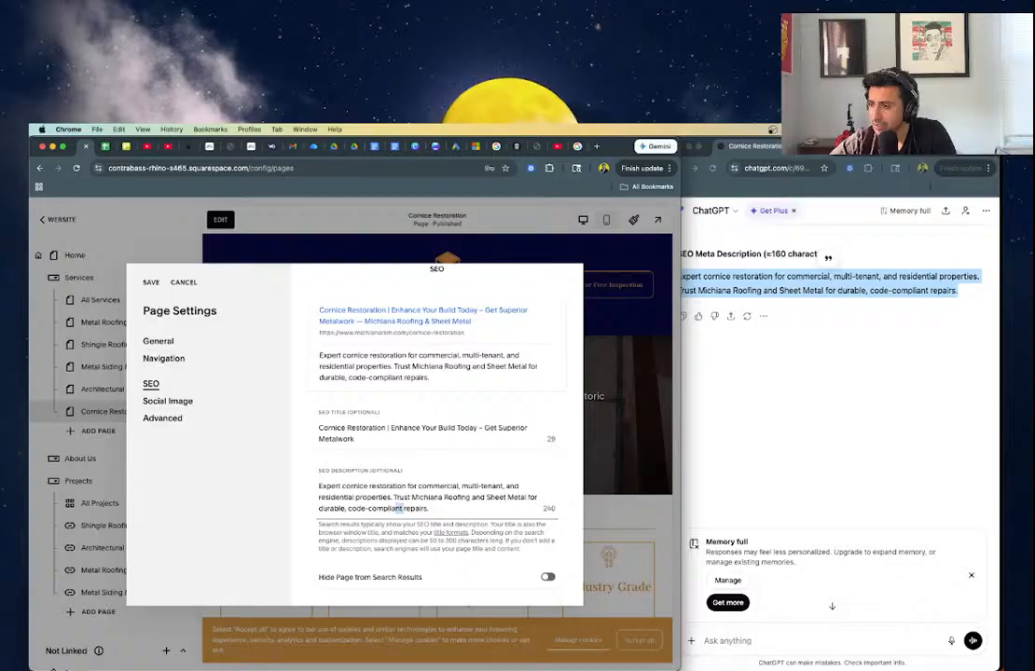
{"action": "left_click_drag", "start_coordinate": [389, 509], "coordinate": [348, 510]}
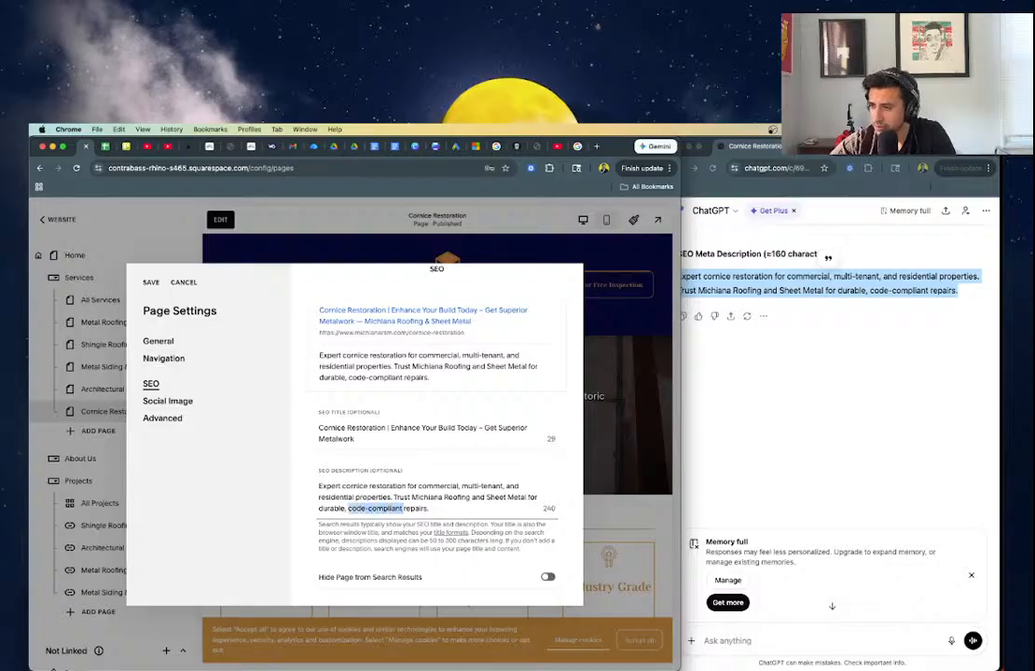
{"action": "key", "text": "BackSpace"}
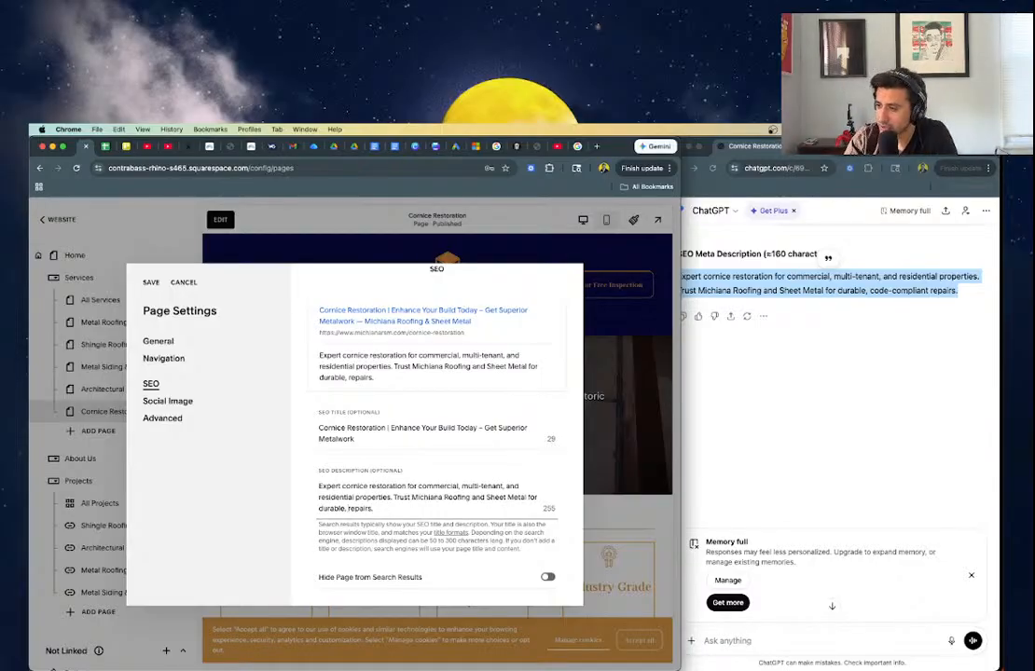
{"action": "type", "text": "cornice"}
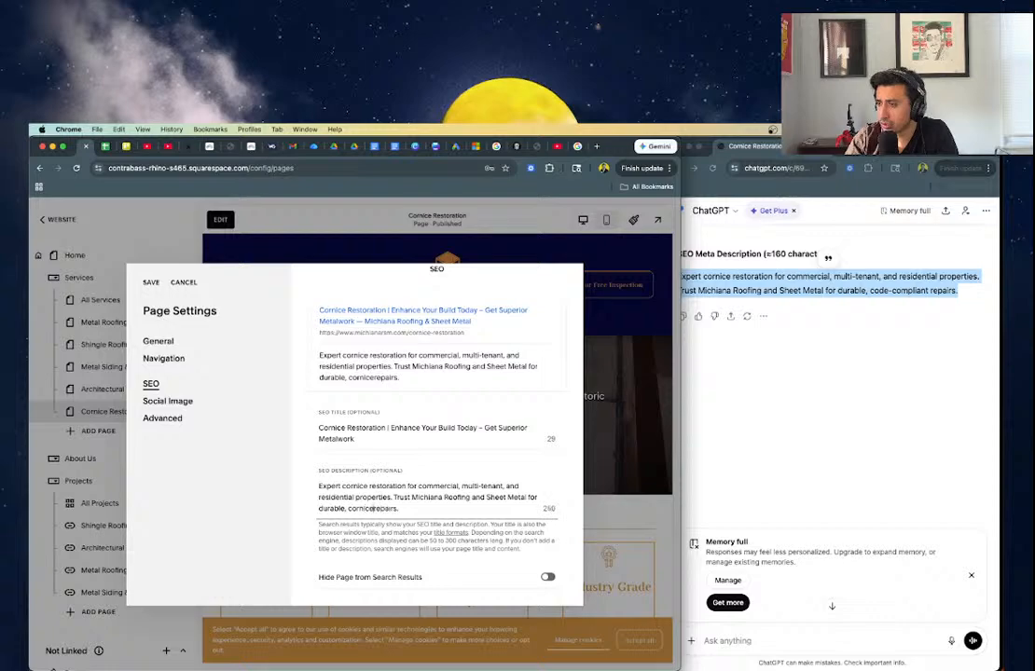
{"action": "left_click", "coordinate": [151, 282]}
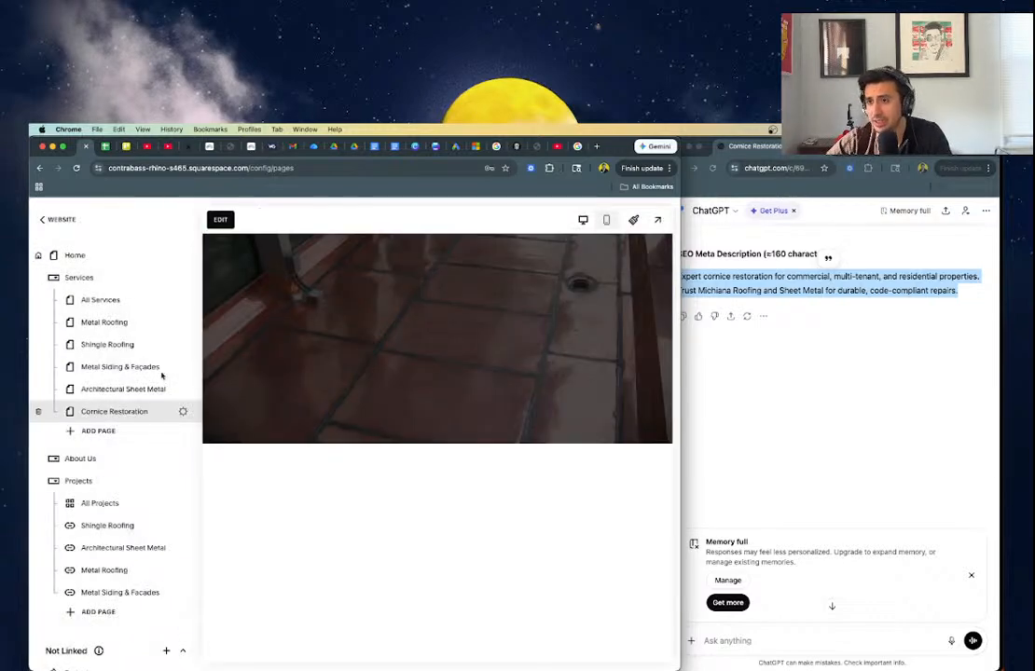
- Open the site's All Projects page in the preview and look over its Cornice Restoration and Installation gallery
{"action": "mouse_move", "coordinate": [269, 280]}
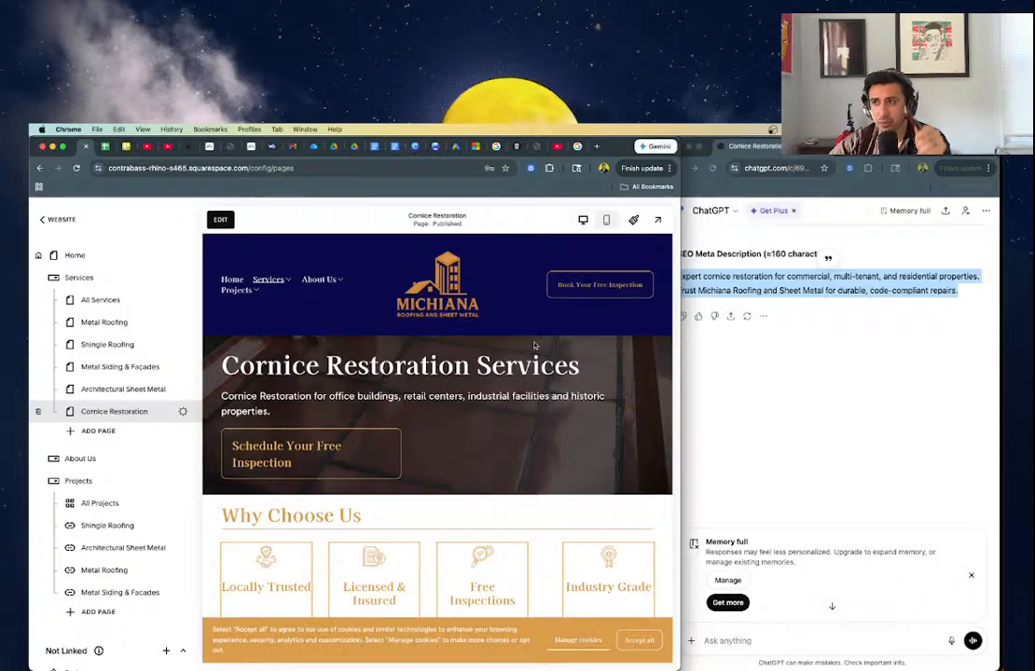
{"action": "mouse_move", "coordinate": [242, 292]}
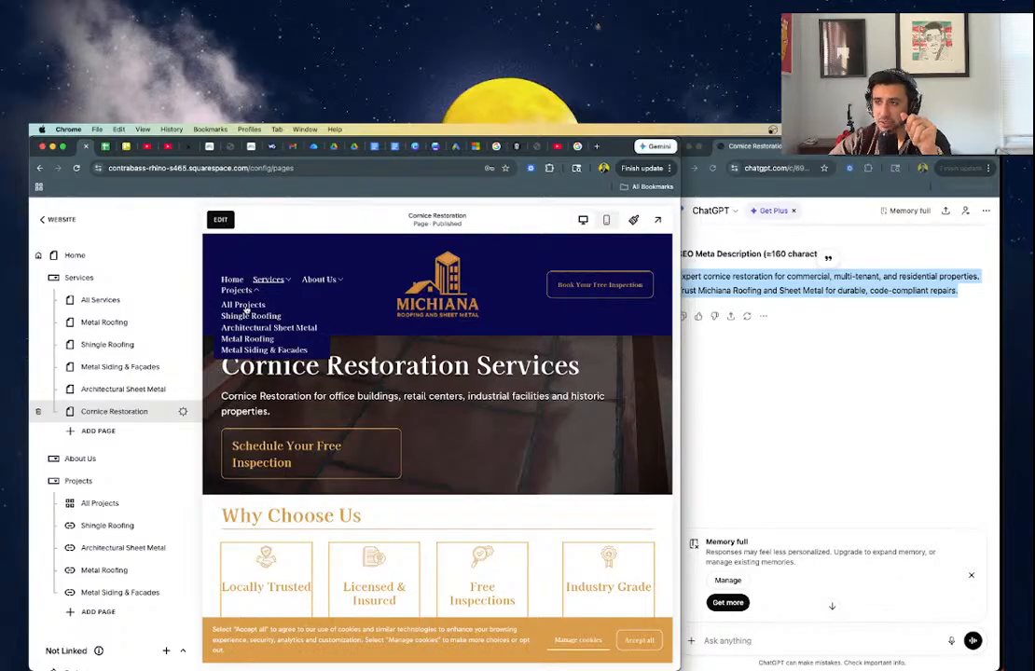
{"action": "left_click", "coordinate": [240, 306]}
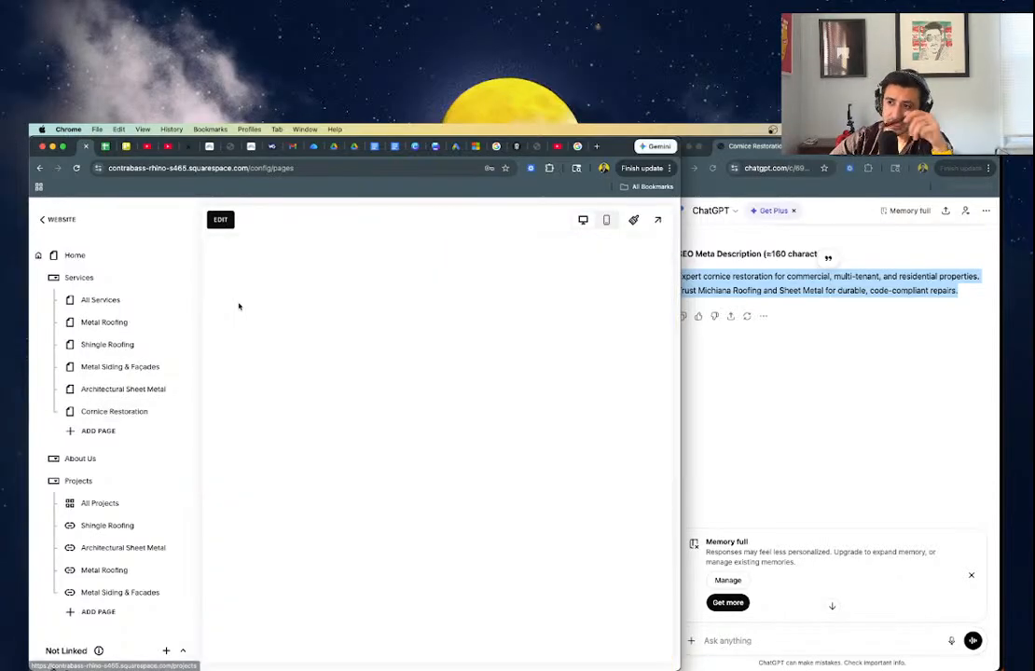
{"action": "scroll", "coordinate": [460, 542], "scroll_direction": "down", "scroll_amount": 5}
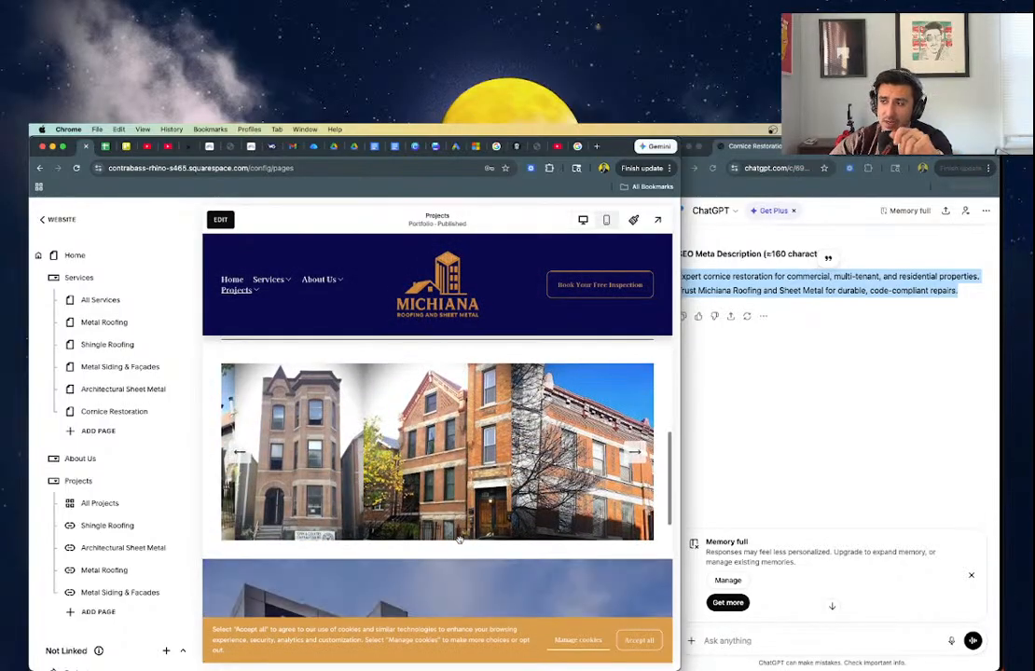
{"action": "scroll", "coordinate": [460, 541], "scroll_direction": "up", "scroll_amount": 3}
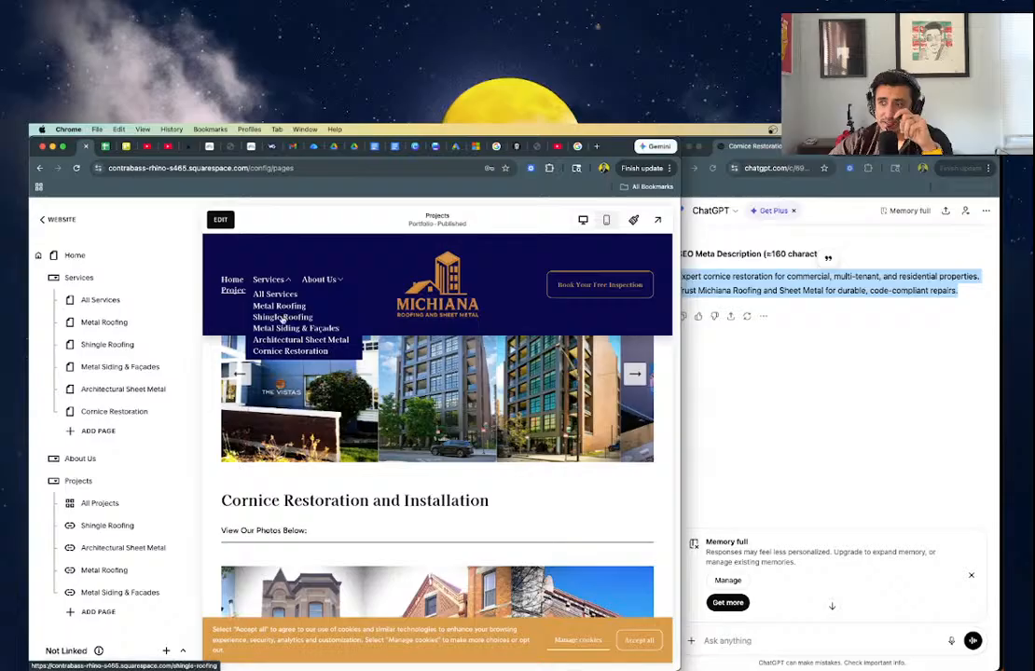
- Open the Architectural Sheet Metal service page in the preview and look through its ACM panel photo gallery and other sections
{"action": "left_click", "coordinate": [280, 344]}
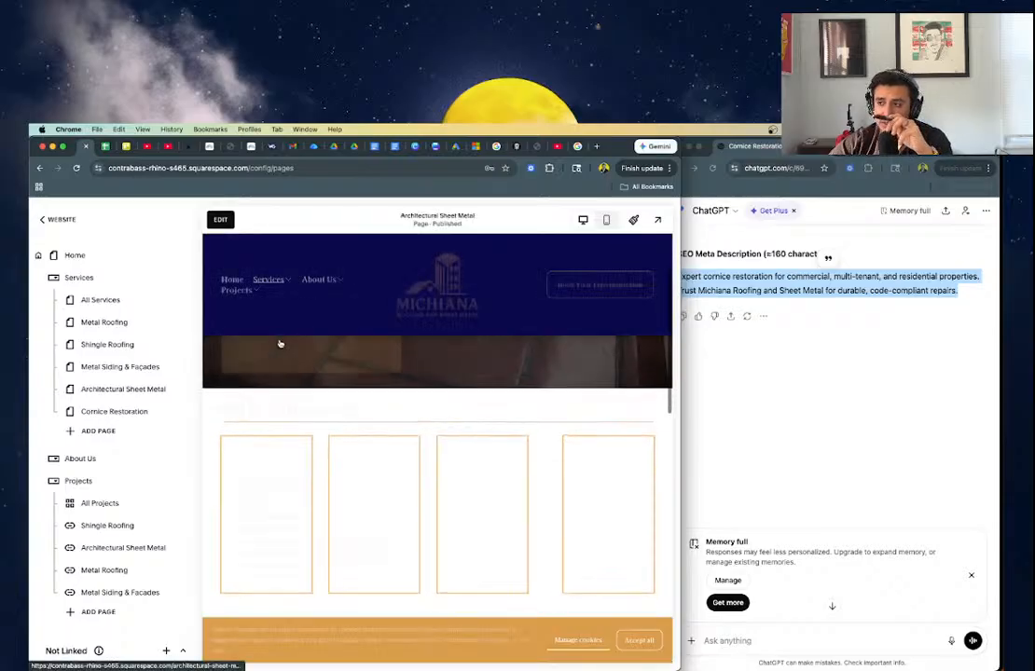
{"action": "scroll", "coordinate": [279, 344], "scroll_direction": "up", "scroll_amount": 1}
{"action": "scroll", "coordinate": [279, 344], "scroll_direction": "down", "scroll_amount": 1}
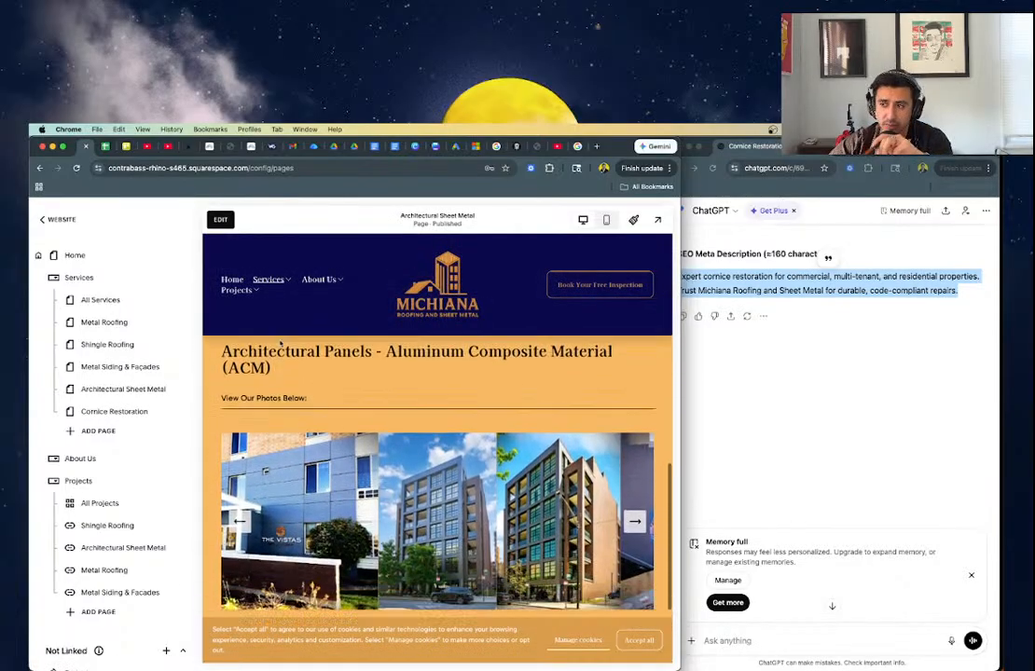
{"action": "left_click", "coordinate": [637, 485]}
{"action": "left_click", "coordinate": [637, 485]}
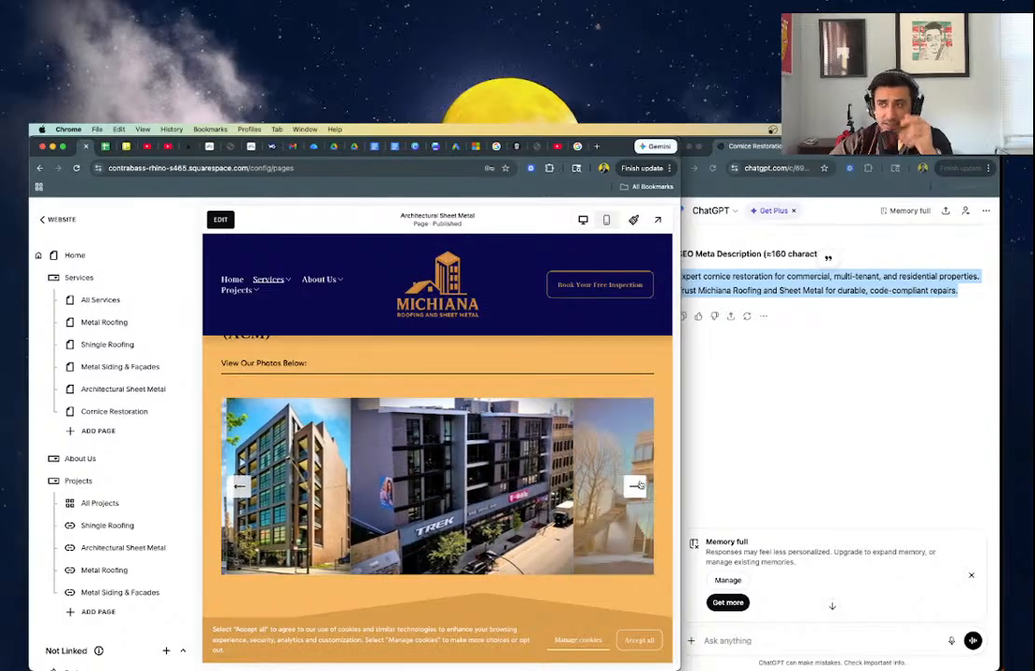
{"action": "scroll", "coordinate": [603, 427], "scroll_direction": "down", "scroll_amount": 5}
{"action": "scroll", "coordinate": [604, 427], "scroll_direction": "up", "scroll_amount": 1}
{"action": "left_click", "coordinate": [871, 352]}
{"action": "scroll", "coordinate": [871, 351], "scroll_direction": "up", "scroll_amount": 5}
{"action": "scroll", "coordinate": [872, 353], "scroll_direction": "down", "scroll_amount": 10}
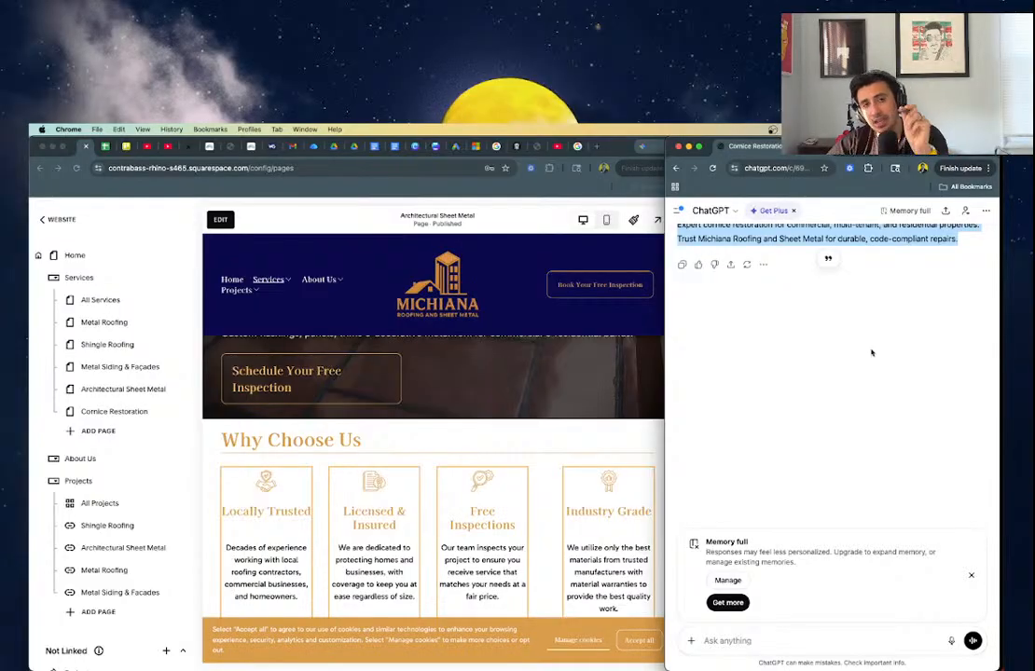
- Switch to the Trello board and rename the "Nello Sample Website" card to "Nello 1st Draft Website"
{"action": "left_click", "coordinate": [126, 146]}
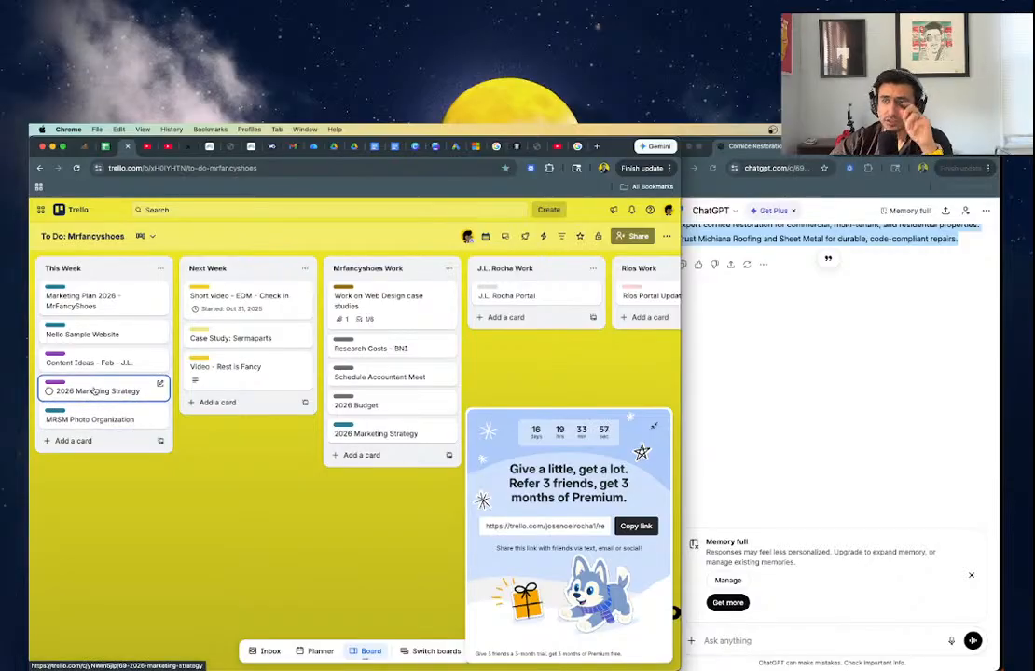
{"action": "left_click", "coordinate": [123, 335]}
{"action": "left_click", "coordinate": [194, 271]}
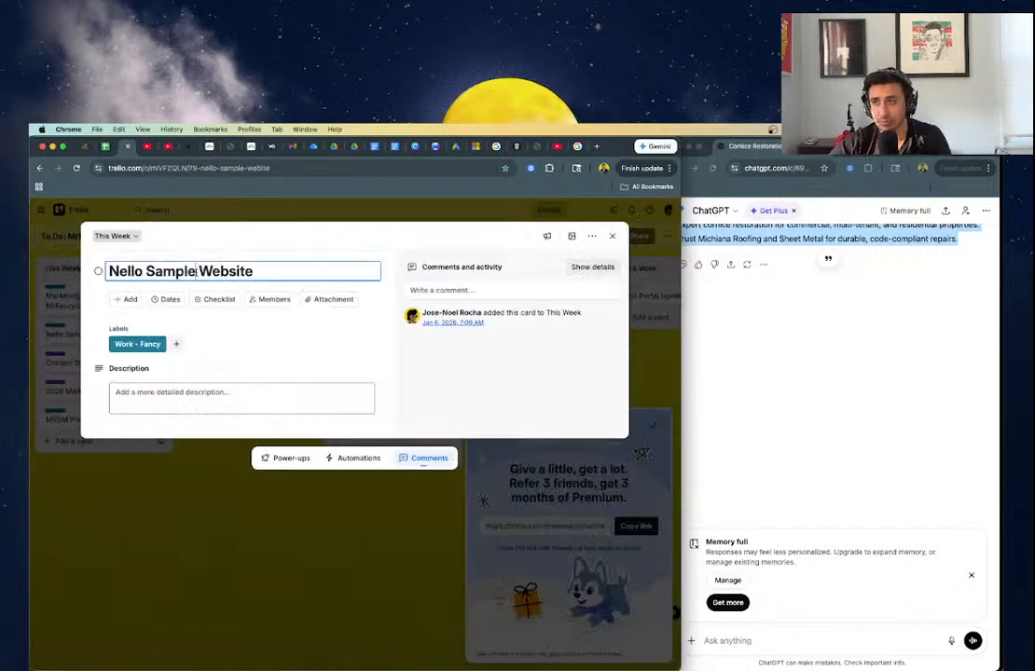
{"action": "double_click", "coordinate": [180, 271]}
{"action": "key", "text": "BackSpace"}
{"action": "type", "text": "1st Draft"}
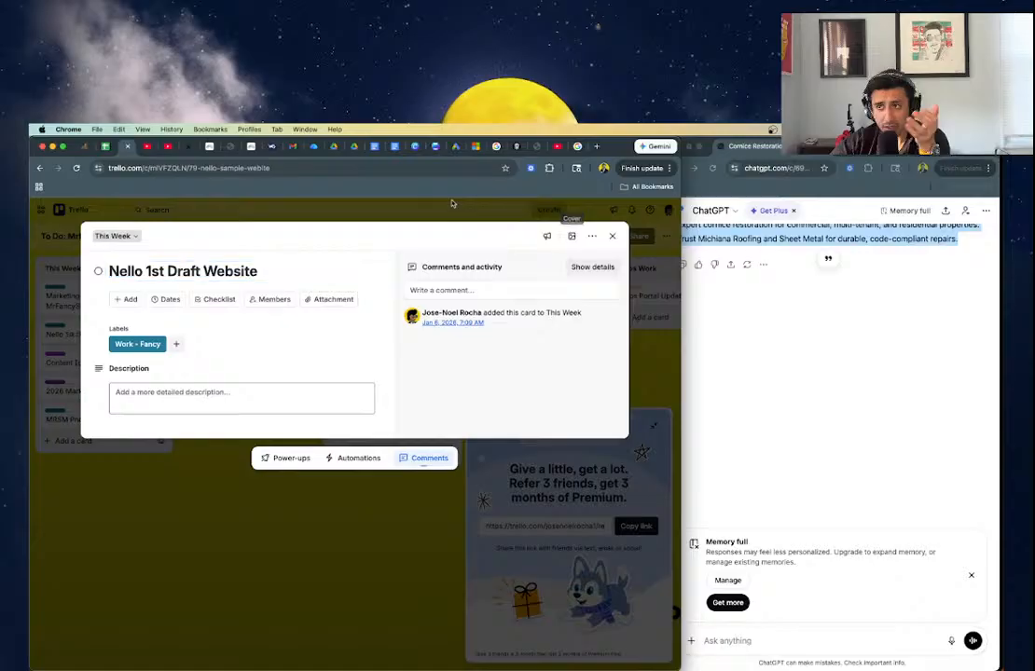
{"action": "left_click", "coordinate": [612, 236]}
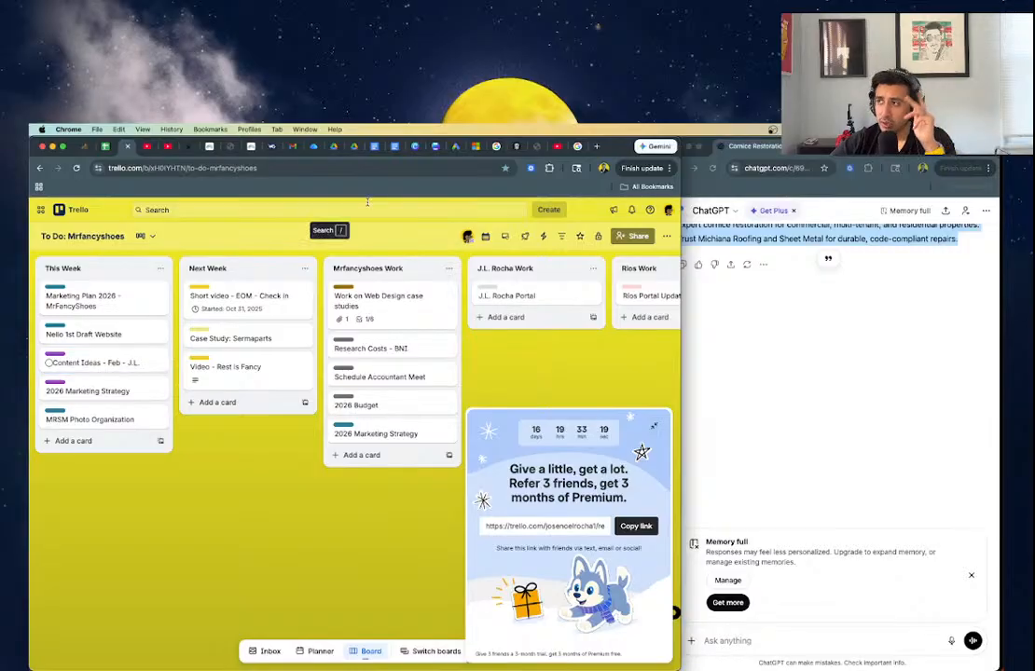
- Switch to YouTube Studio, show the channel's account details and select the channel handle
{"action": "left_click", "coordinate": [547, 149]}
{"action": "left_click", "coordinate": [557, 147]}
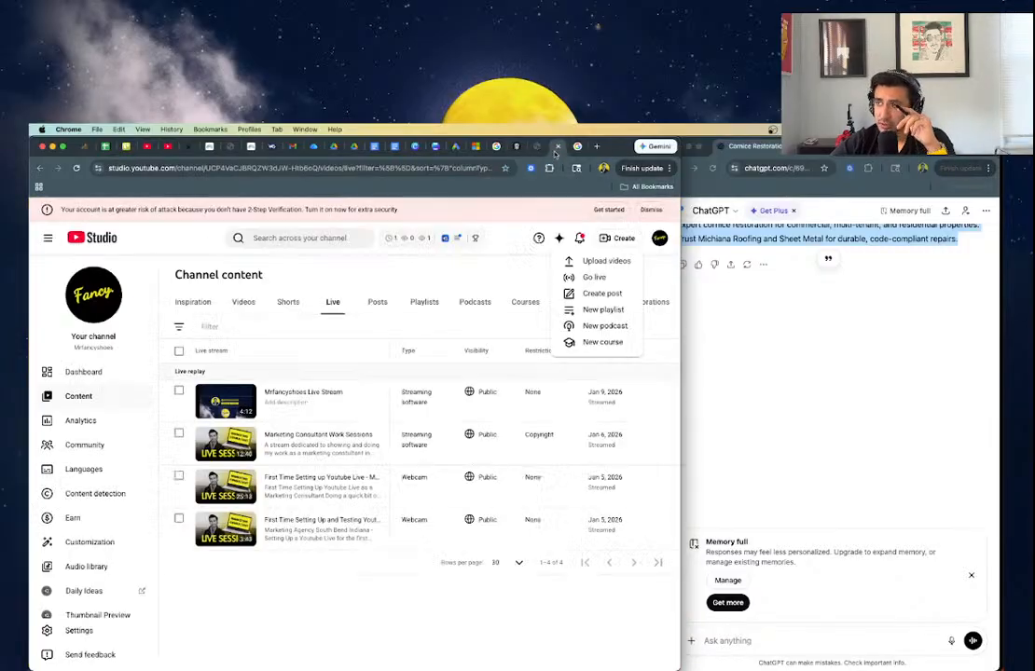
{"action": "left_click", "coordinate": [660, 238]}
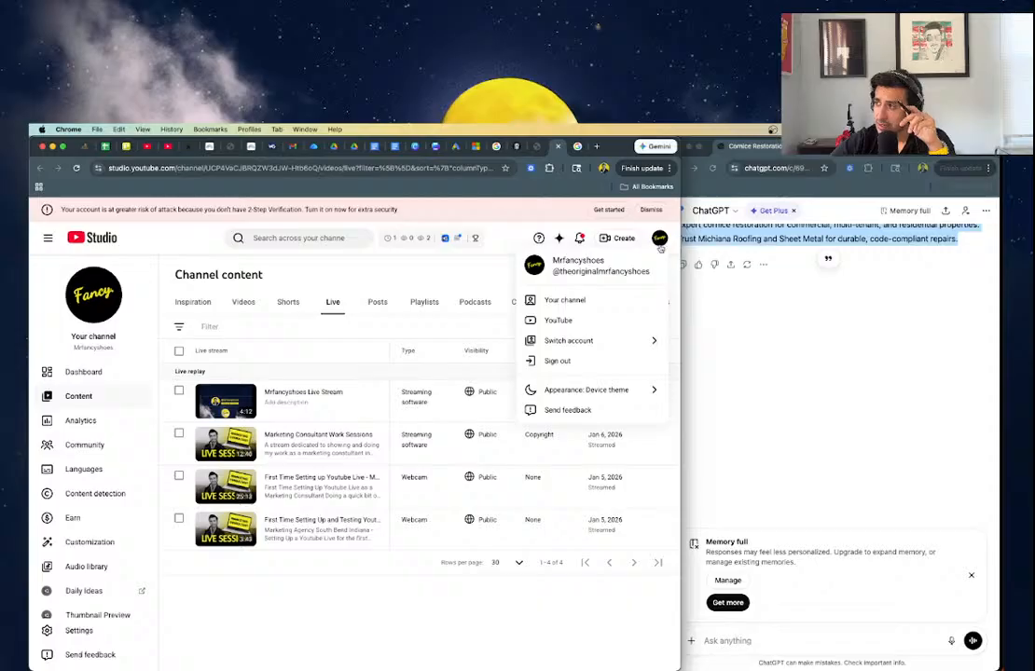
{"action": "triple_click", "coordinate": [617, 268]}
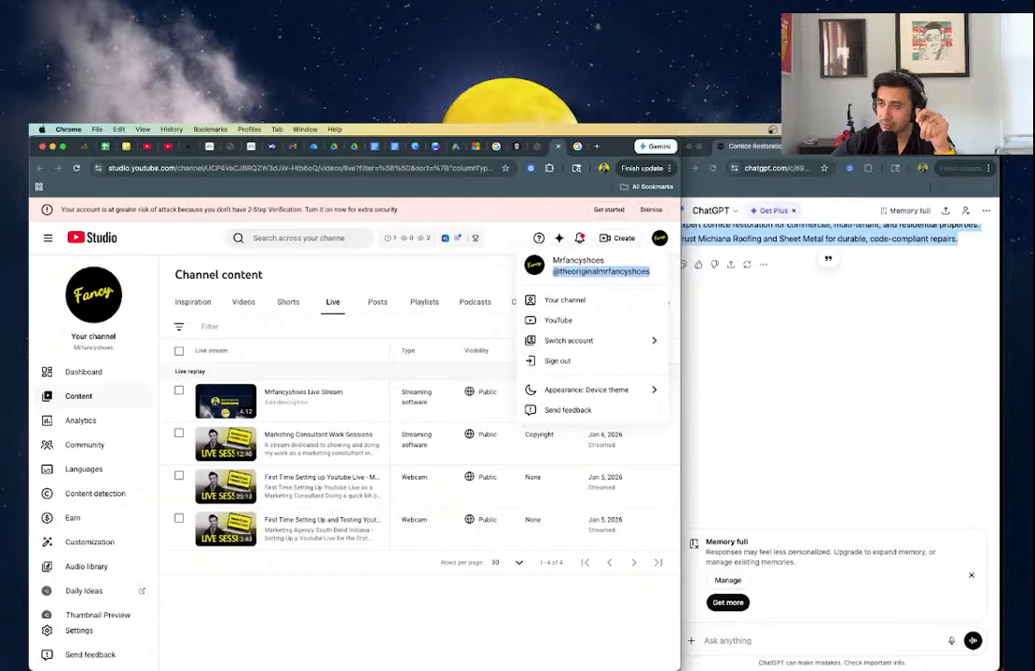
{"action": "key", "text": "super+Tab"}
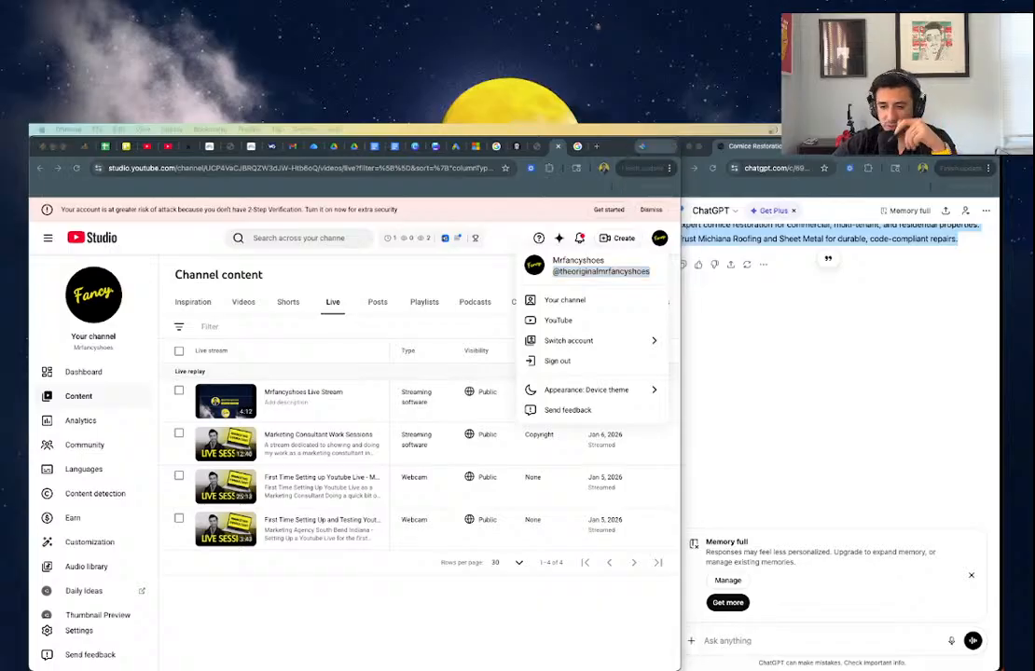